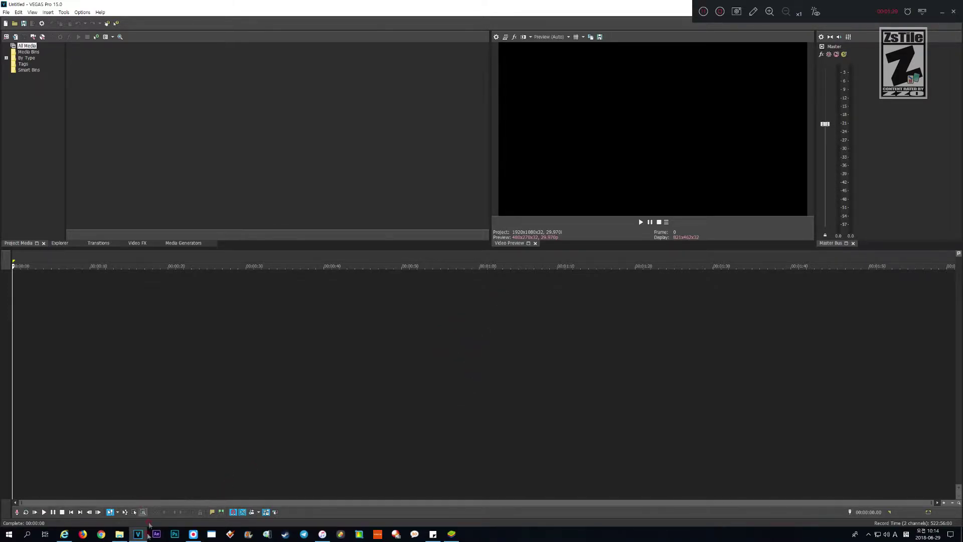
- Import all the audio files from the "1 편집" folder of 180628 yourcart 17 into the project media
click(119, 534)
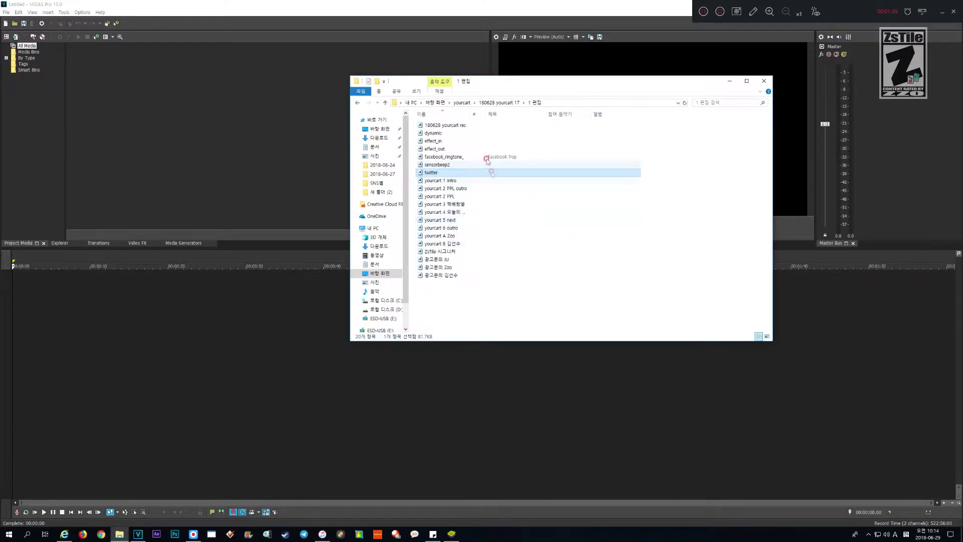
click(511, 126)
click(504, 133)
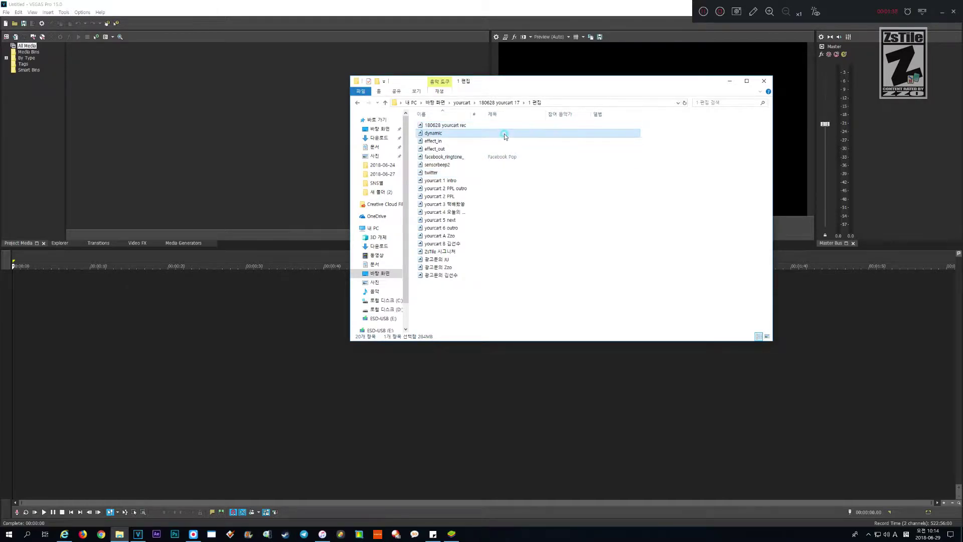
shift+click(475, 275)
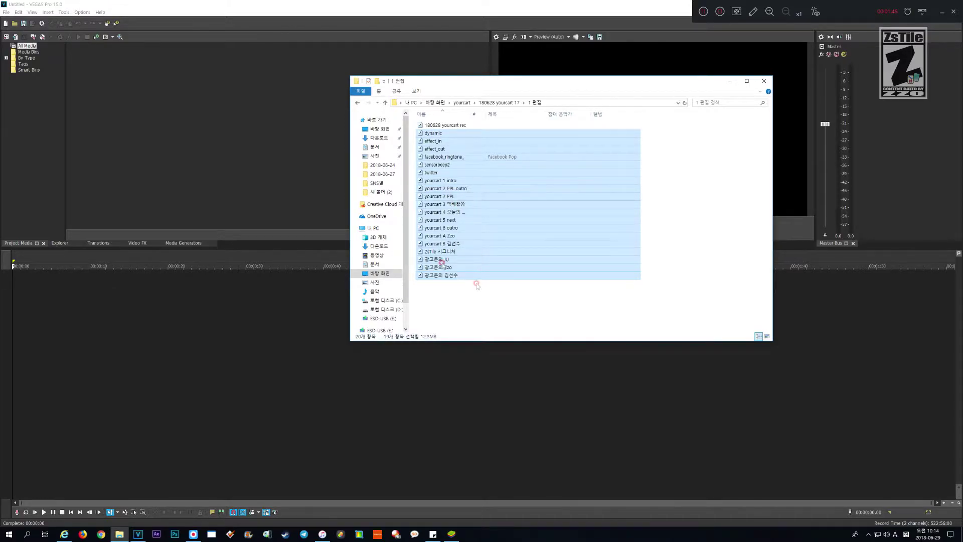
drag(469, 308, 230, 133)
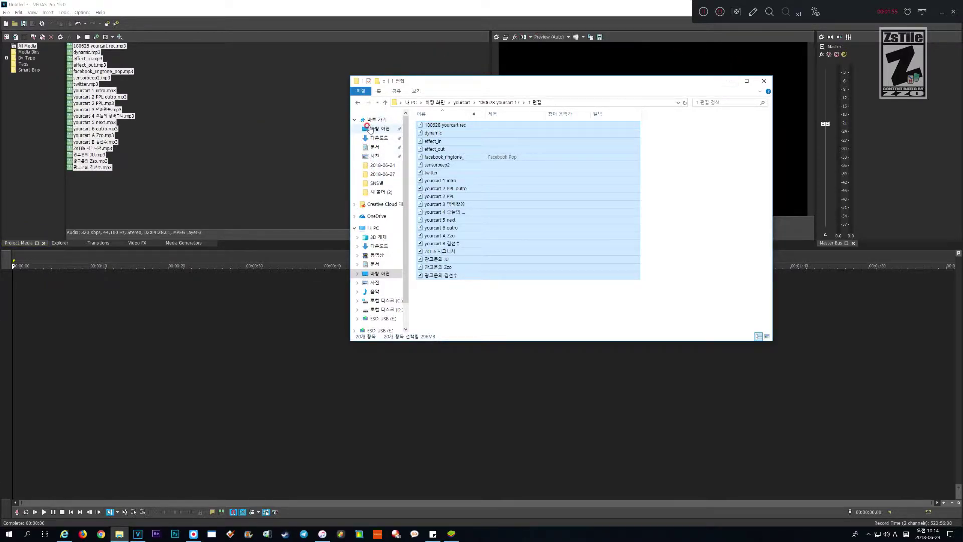
- Copy the seven 201411 and 201805 ad audio files from the 광고 folder into the 180628 yourcart 17 folder and add them to the project media
click(373, 129)
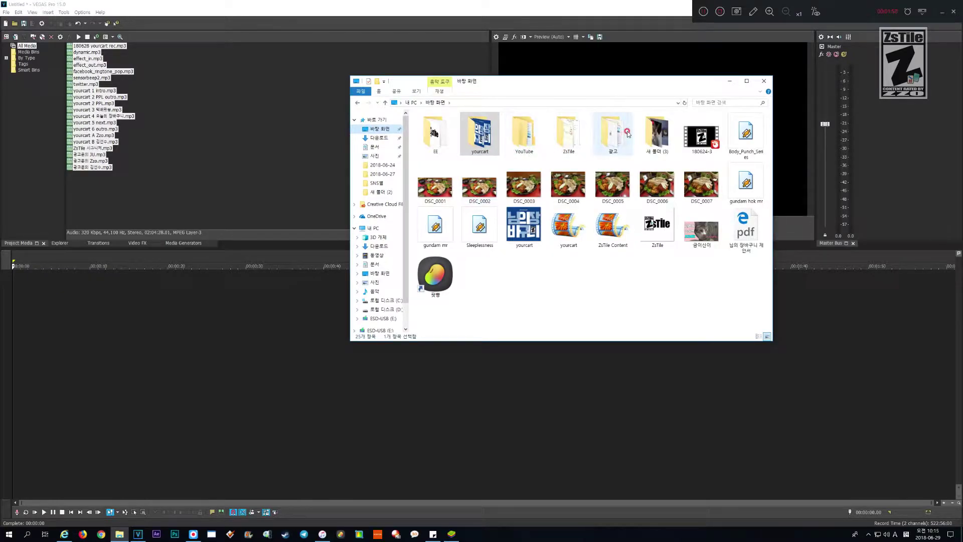
double_click(614, 150)
click(569, 125)
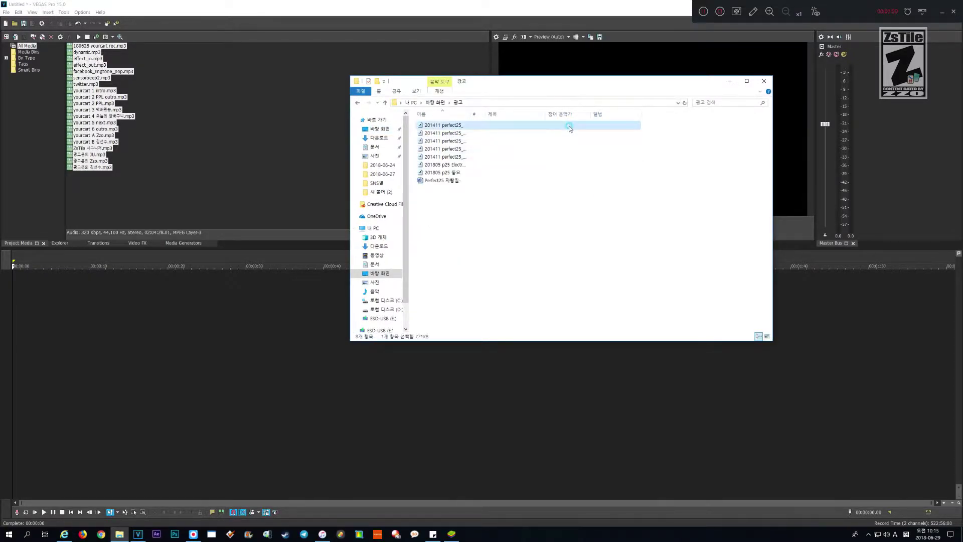
shift+click(562, 174)
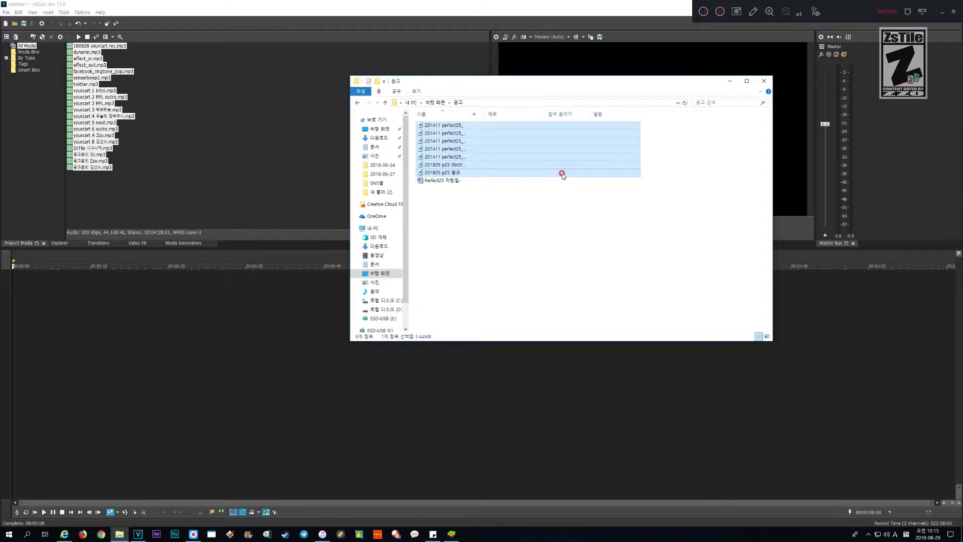
click(357, 103)
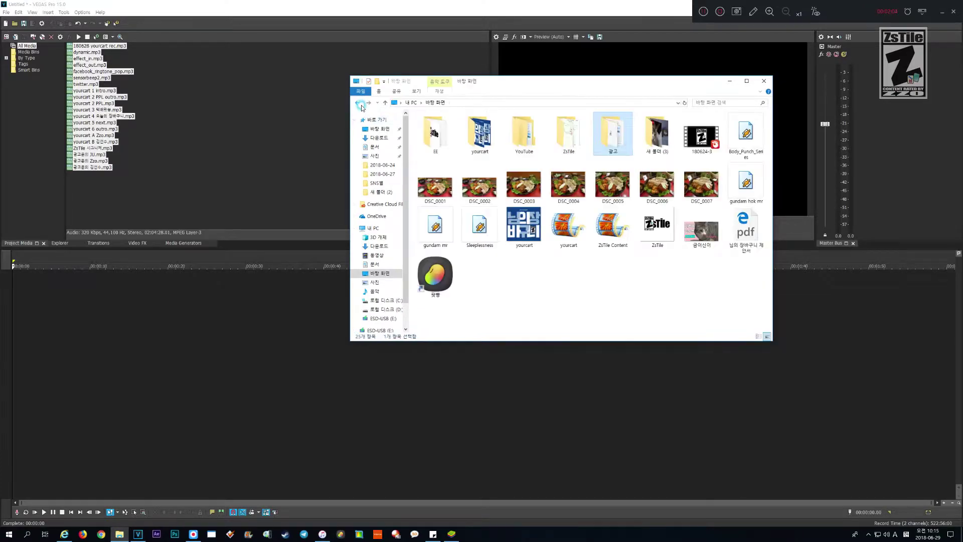
double_click(496, 139)
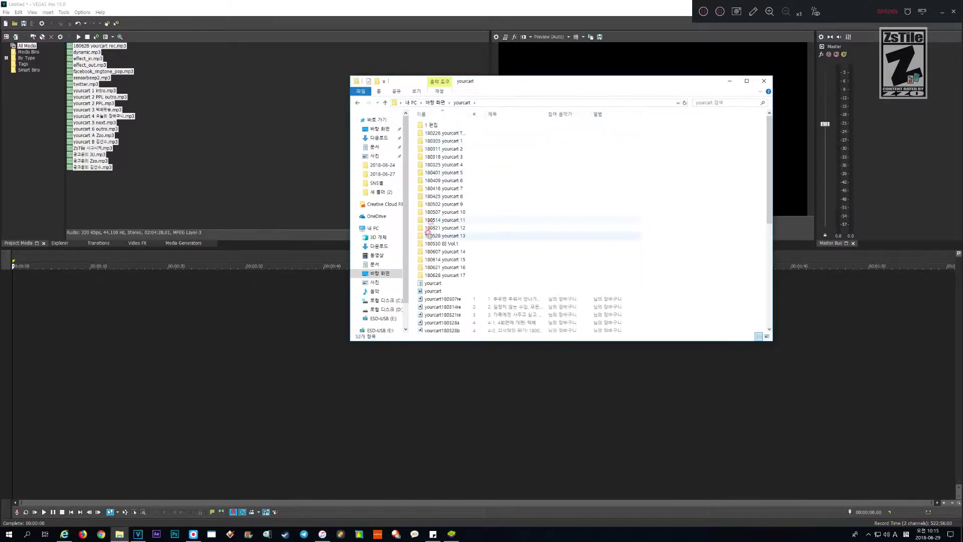
click(450, 275)
double_click(450, 275)
key(ctrl+v)
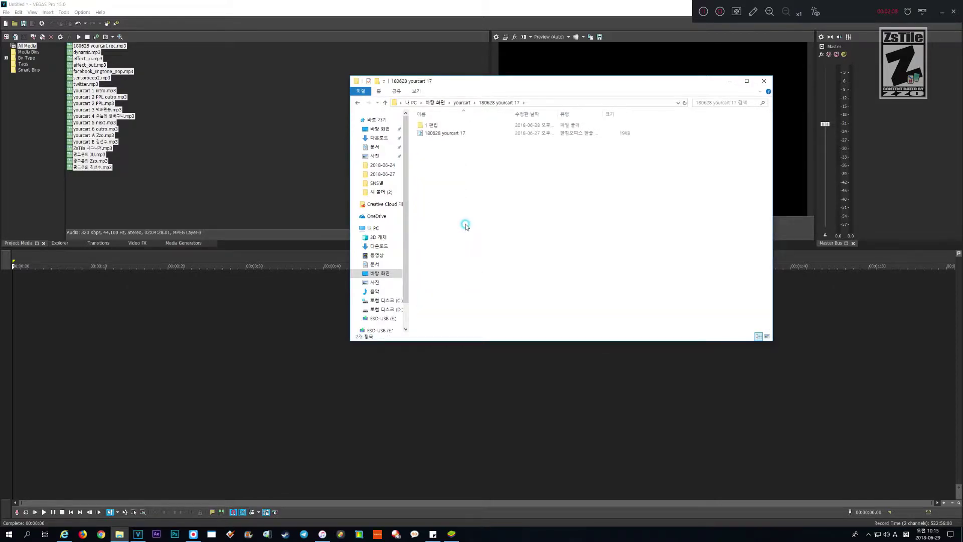
drag(457, 165, 253, 156)
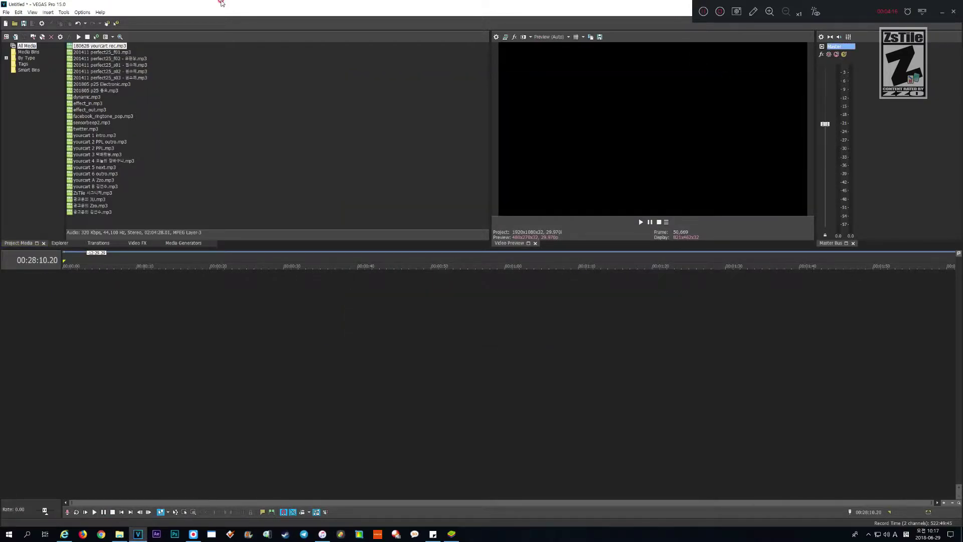
- Place 180628 yourcart rec.mp3 on a new audio track, starting about three minutes in, and enlarge the track's height
double_click(101, 45)
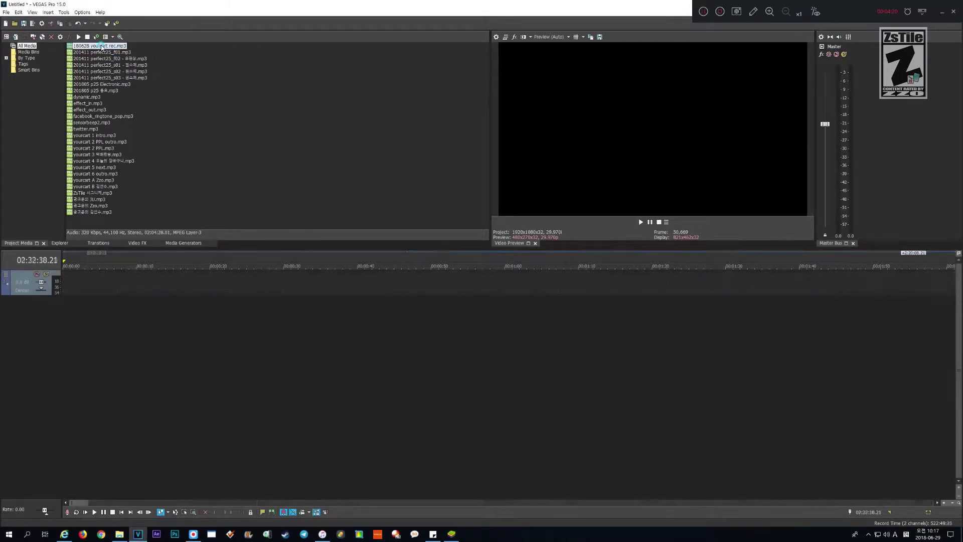
drag(331, 290, 188, 275)
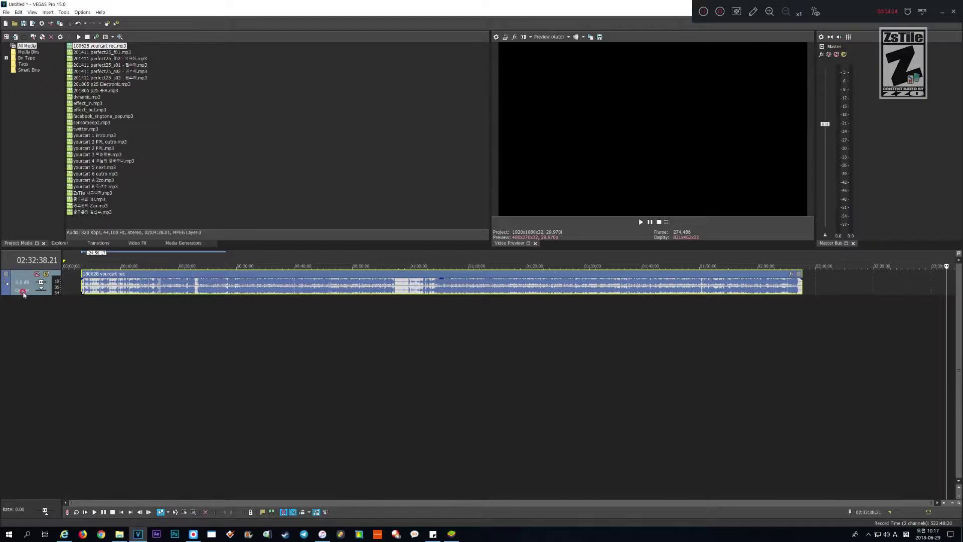
drag(23, 294, 21, 385)
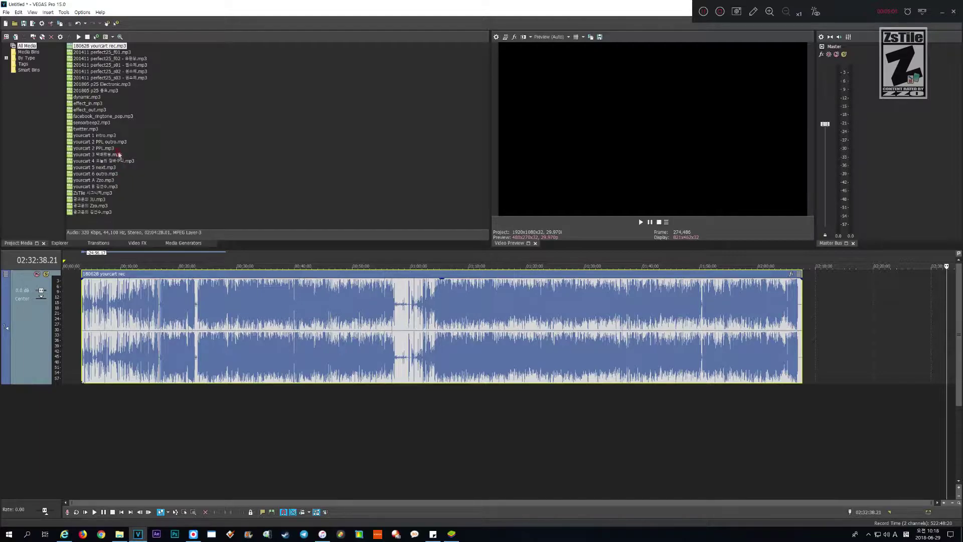
- Place yourcart 1 intro.mp3 on a second track just before the recording and 201805 p25 Electronic.mp3 at that track's beginning
drag(103, 136, 76, 424)
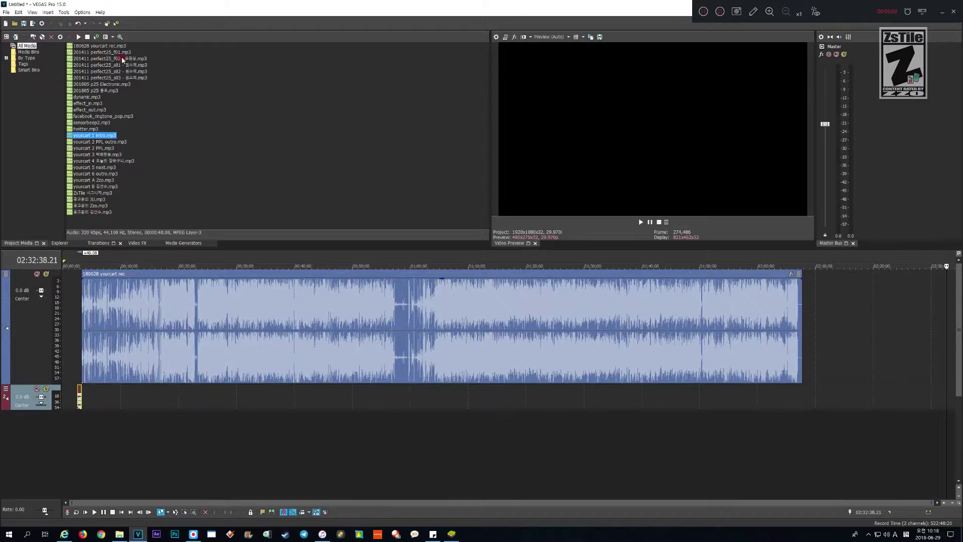
mouse_move(124, 85)
mouse_down()
mouse_move(100, 222)
mouse_move(70, 259)
mouse_move(71, 290)
mouse_move(35, 403)
mouse_up()
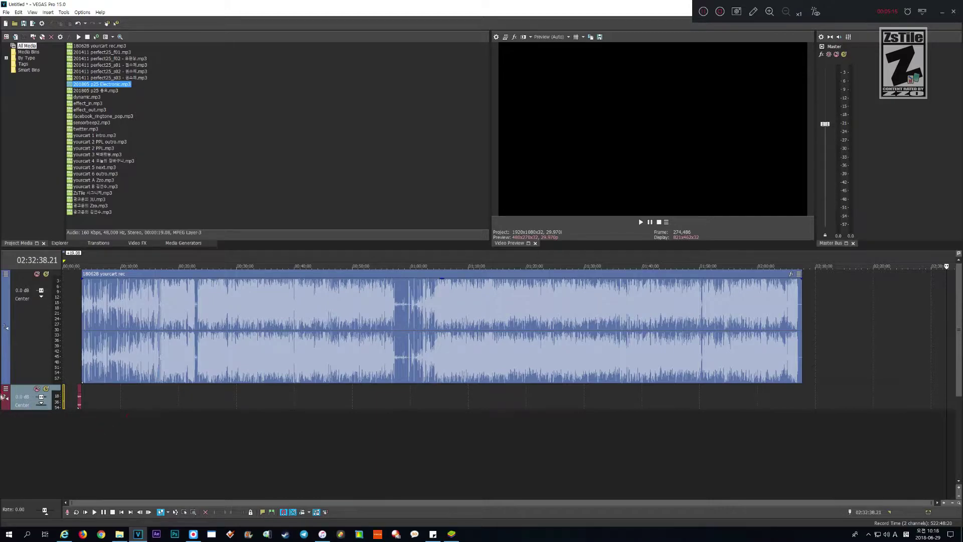
- Enlarge the two audio tracks to an equal, taller height so their waveforms are easy to read
click(24, 371)
click(37, 388)
click(37, 388)
click(13, 390)
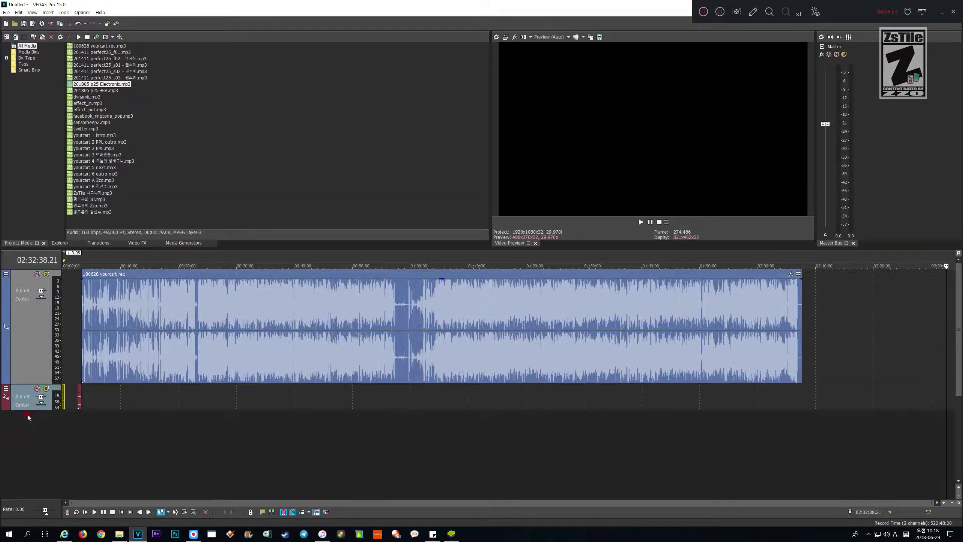
drag(25, 409, 24, 419)
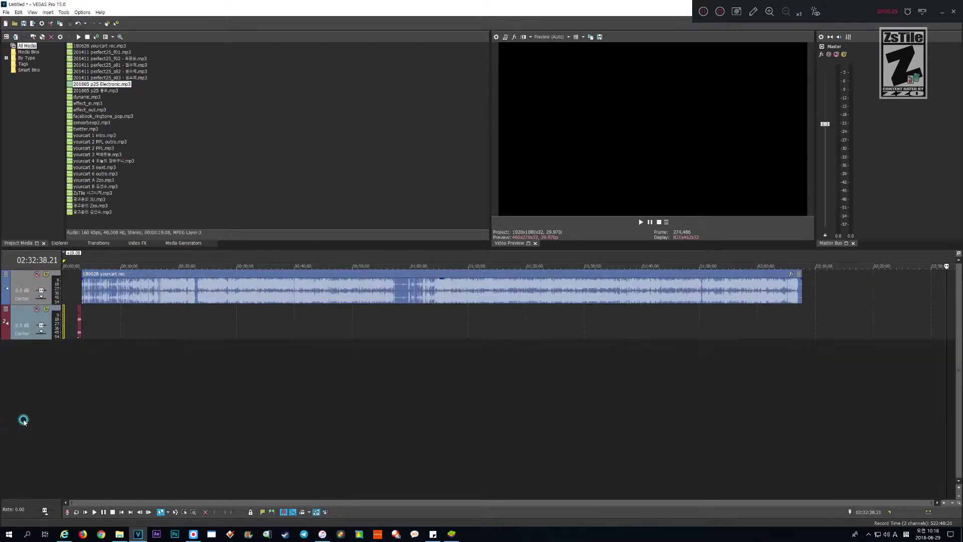
drag(37, 340, 51, 410)
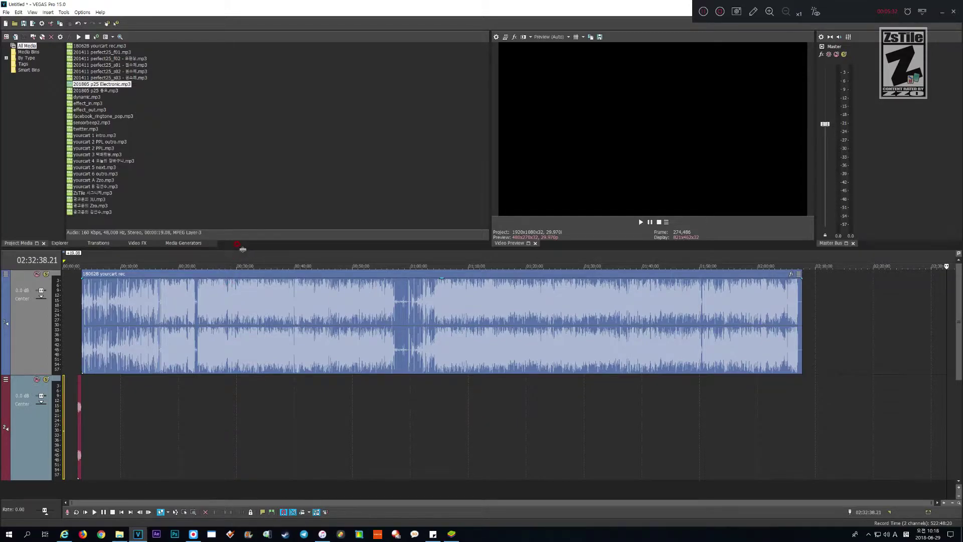
- Shrink the media area above the timeline and close the video preview to give the tracks more room
drag(238, 245, 244, 141)
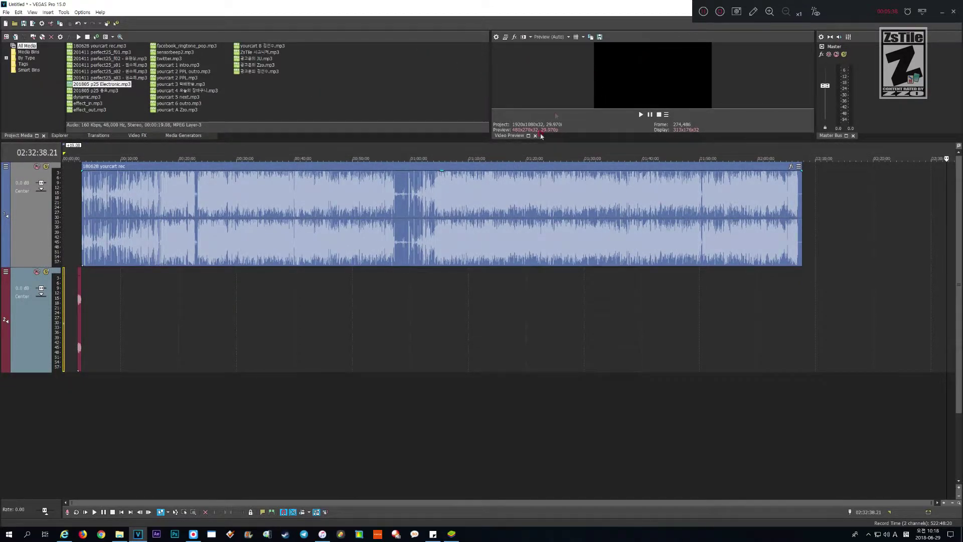
click(697, 130)
click(559, 115)
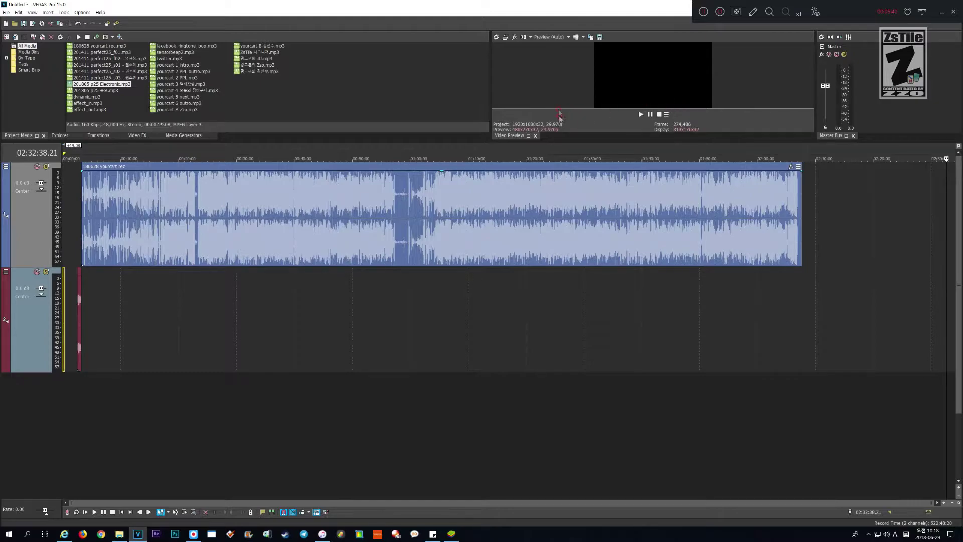
click(534, 135)
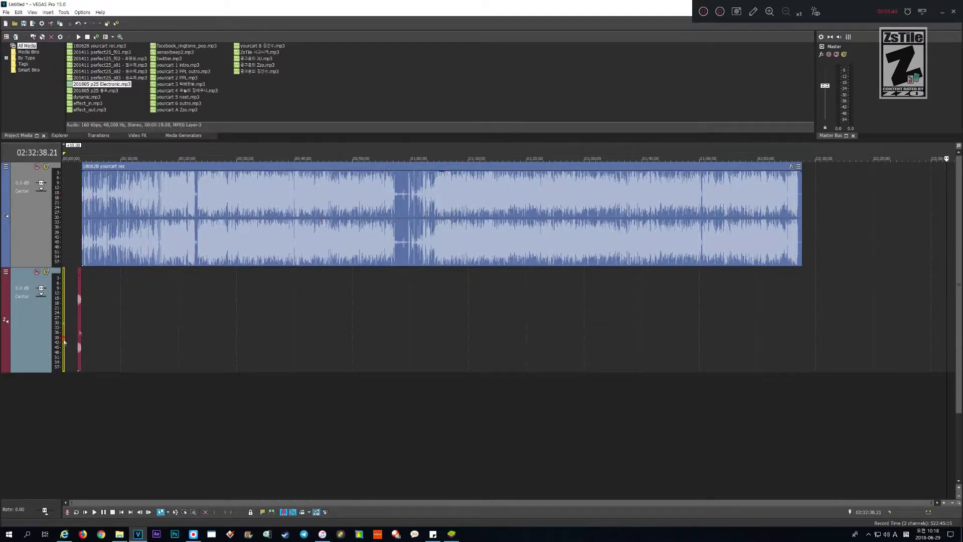
- Increase the height of both audio tracks further so they fill the enlarged timeline area
click(30, 247)
click(39, 327)
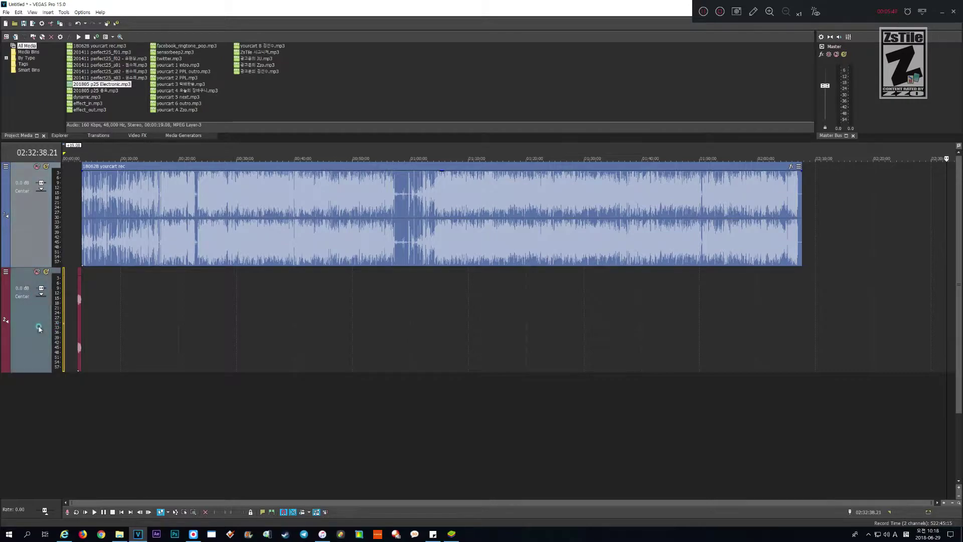
drag(19, 372, 17, 423)
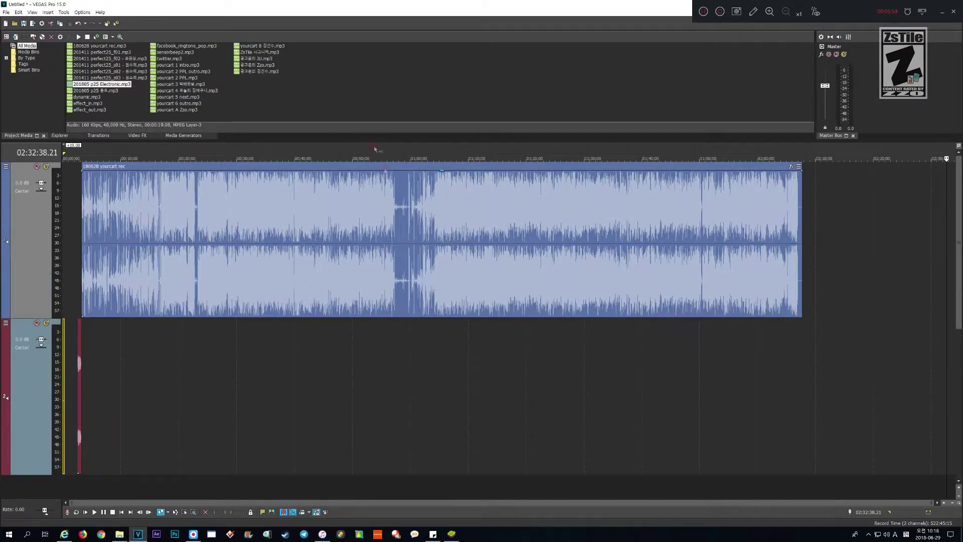
- Return the playhead to the project start and zoom in on the opening clips to examine their placement
click(321, 198)
right_click(68, 483)
click(67, 484)
key(w)
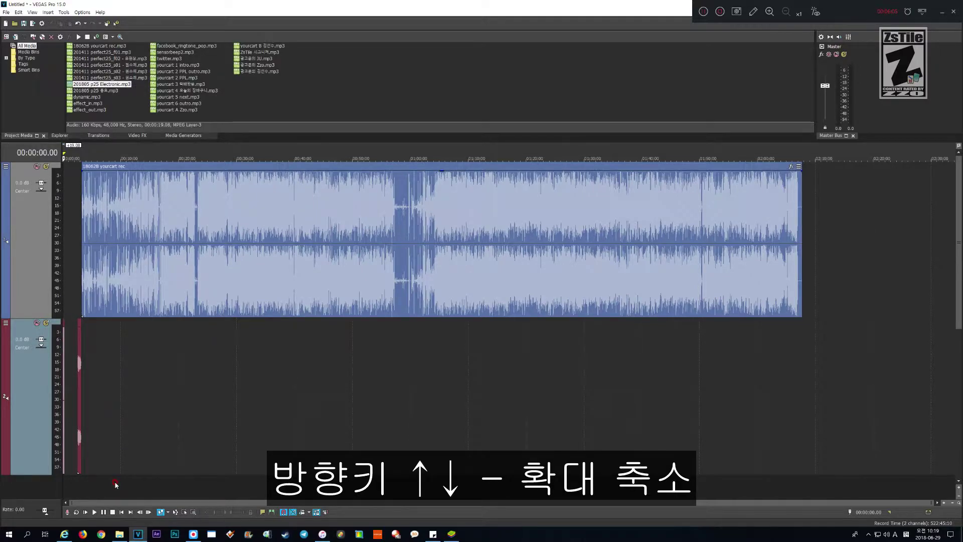
key(Up)
key(Up)
key(Up)
key(Up)
key(Up)
key(Up)
key(Up)
key(Up)
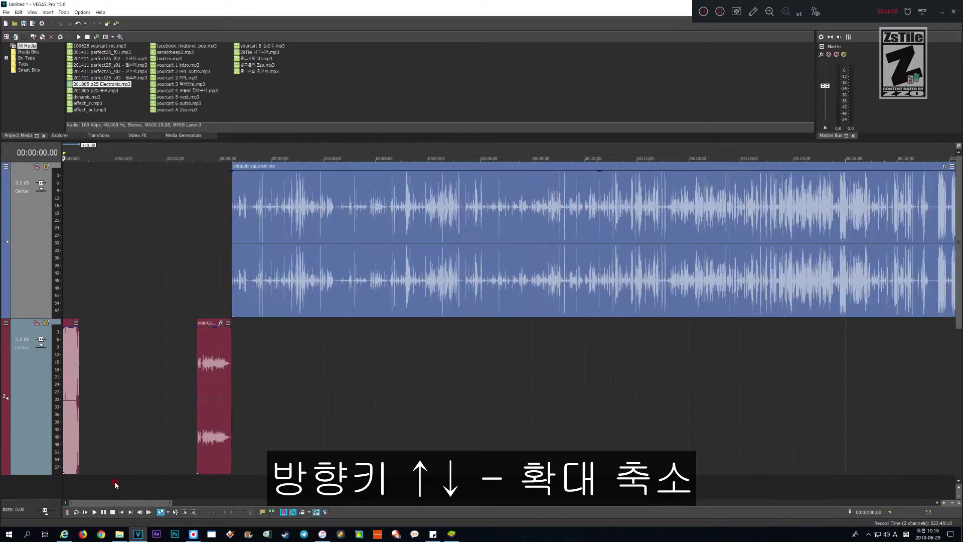
key(Up)
key(Up)
key(Up)
key(Up)
scroll(116, 484, up, 3)
scroll(116, 484, down, 6)
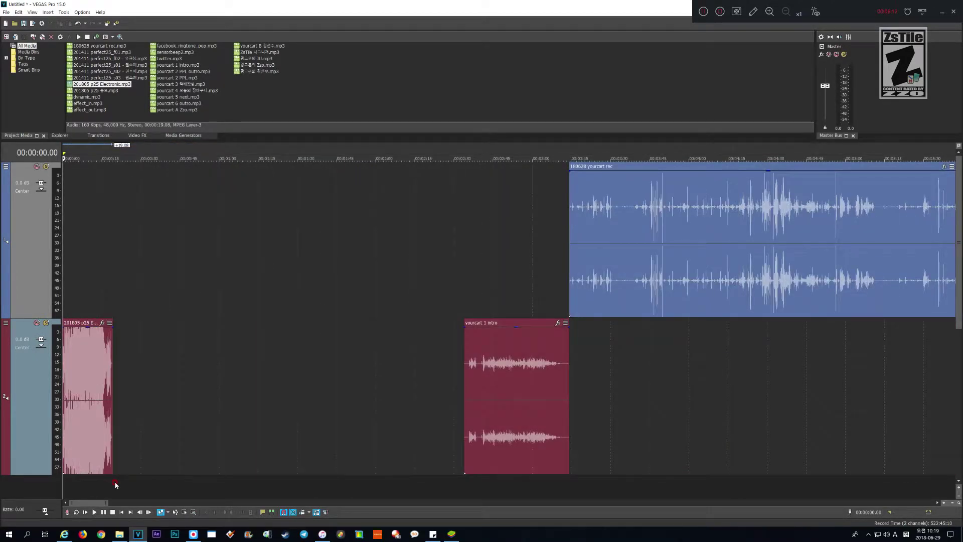
- Set the playhead at 00:00:01.00 and move the 201805 p25 Electronic clip so it starts there
drag(87, 362, 111, 364)
click(78, 258)
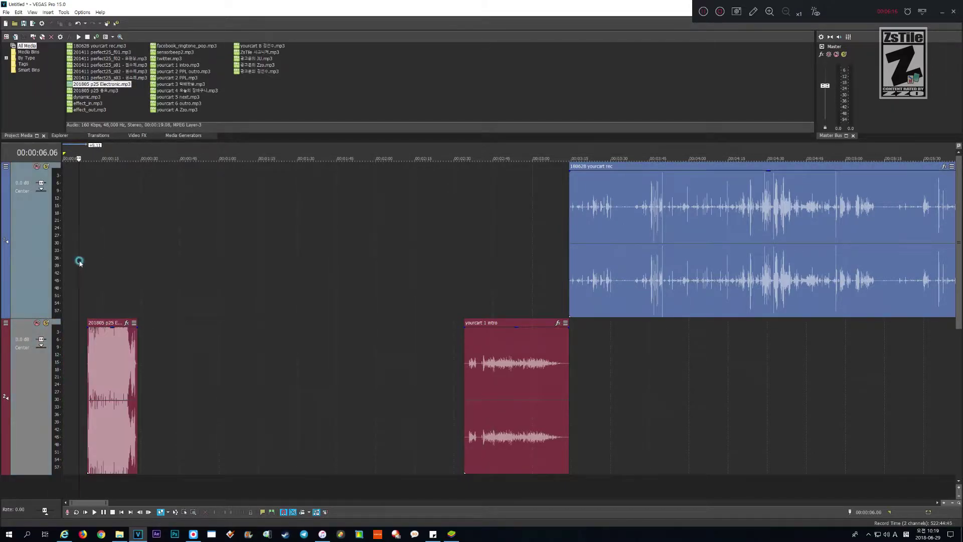
scroll(84, 255, up, 1)
scroll(117, 256, up, 5)
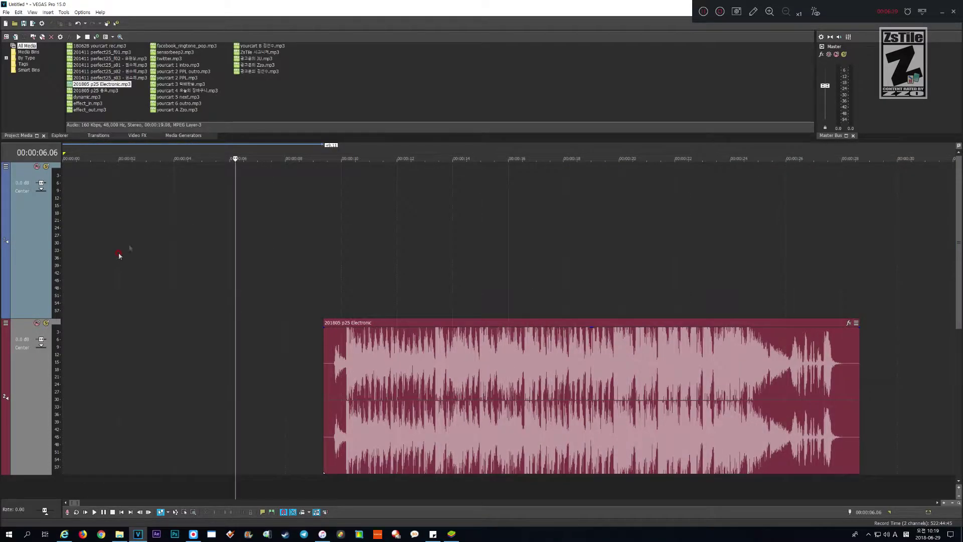
scroll(132, 243, up, 1)
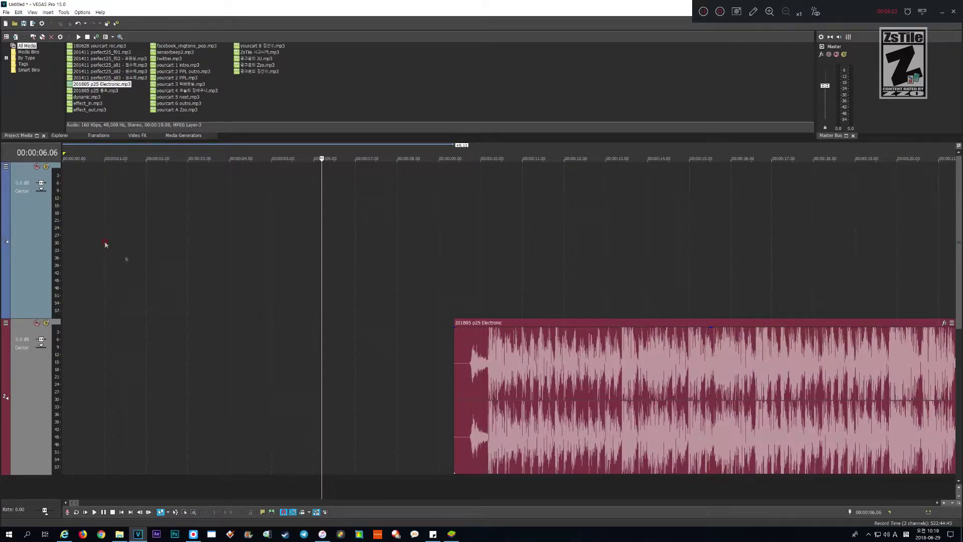
scroll(181, 302, up, 1)
scroll(180, 302, down, 4)
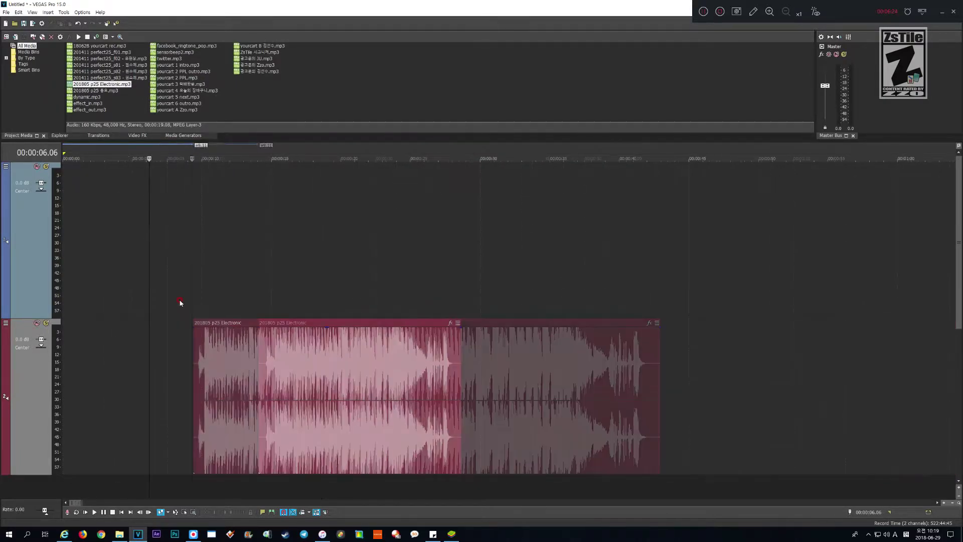
scroll(181, 301, up, 3)
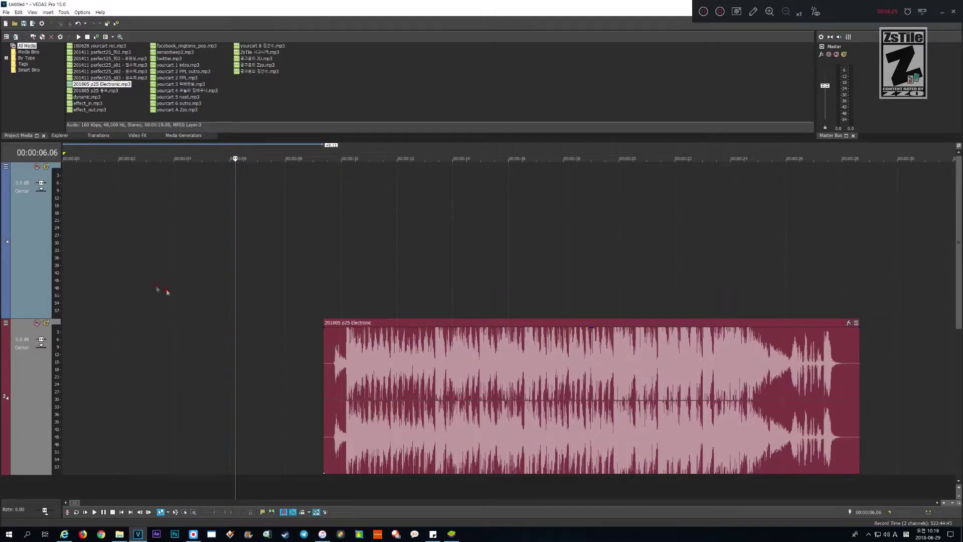
scroll(134, 279, up, 1)
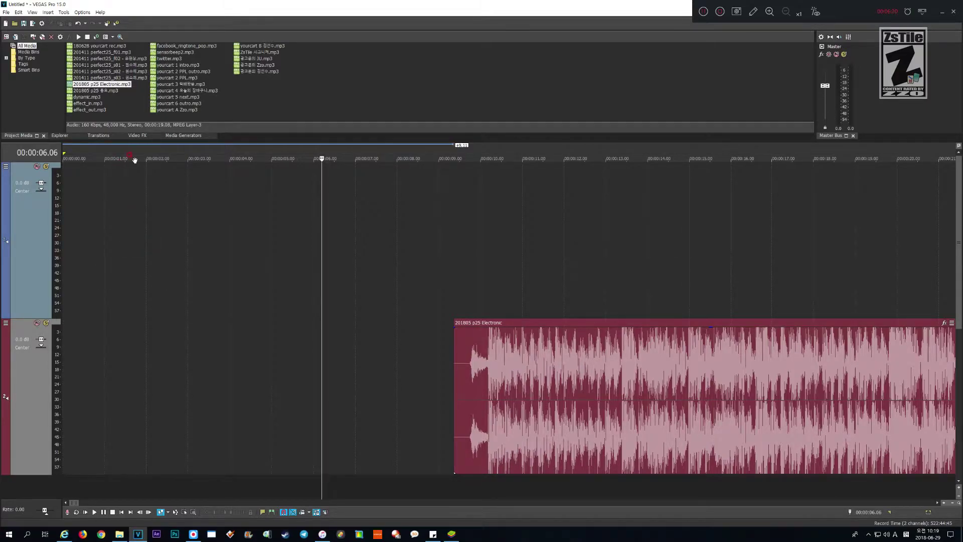
click(105, 234)
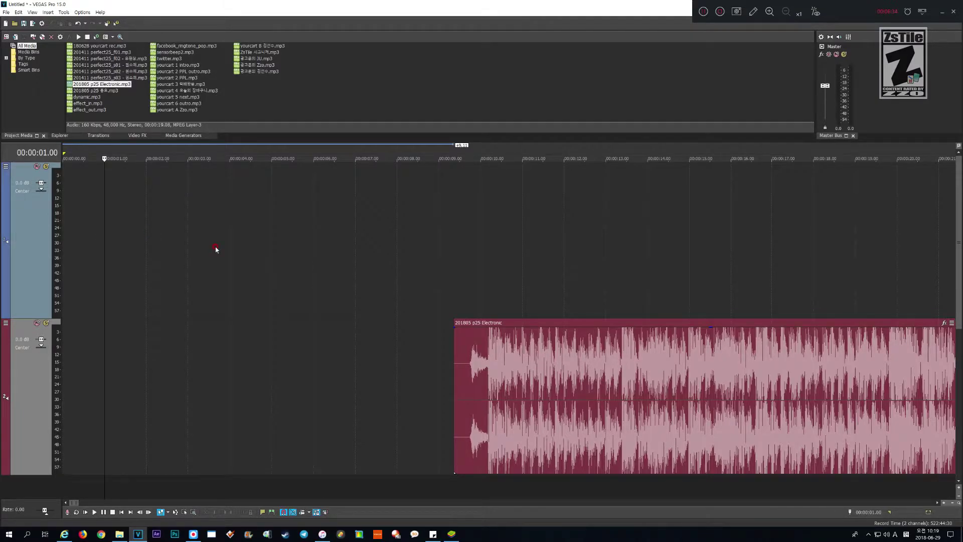
drag(724, 363, 372, 369)
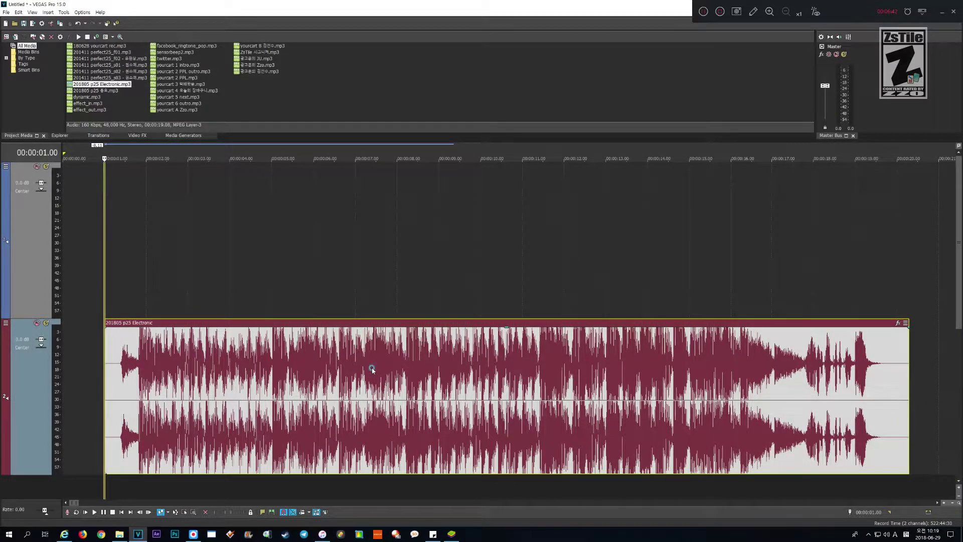
- Move the yourcart 1 intro clip so it starts directly after the 201805 p25 Electronic clip
scroll(372, 370, down, 8)
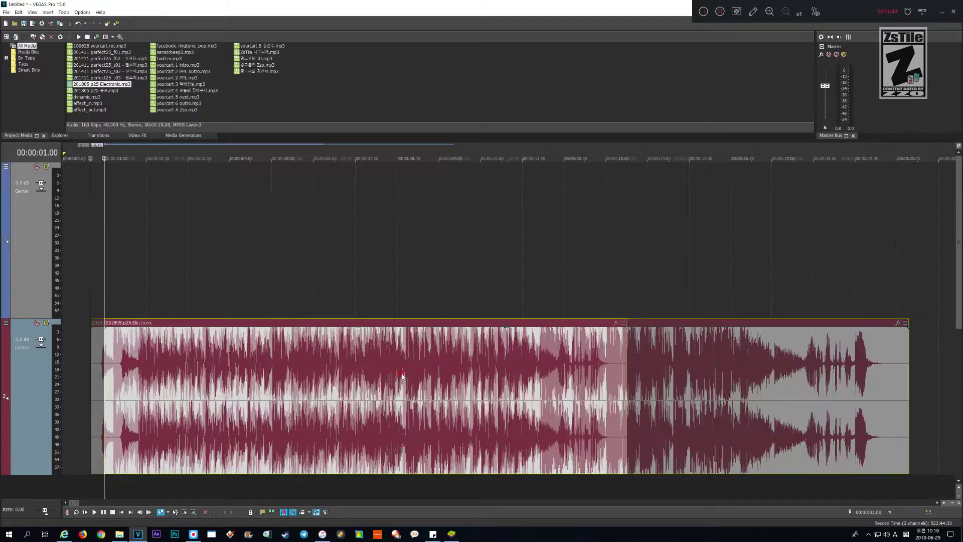
drag(499, 380, 162, 389)
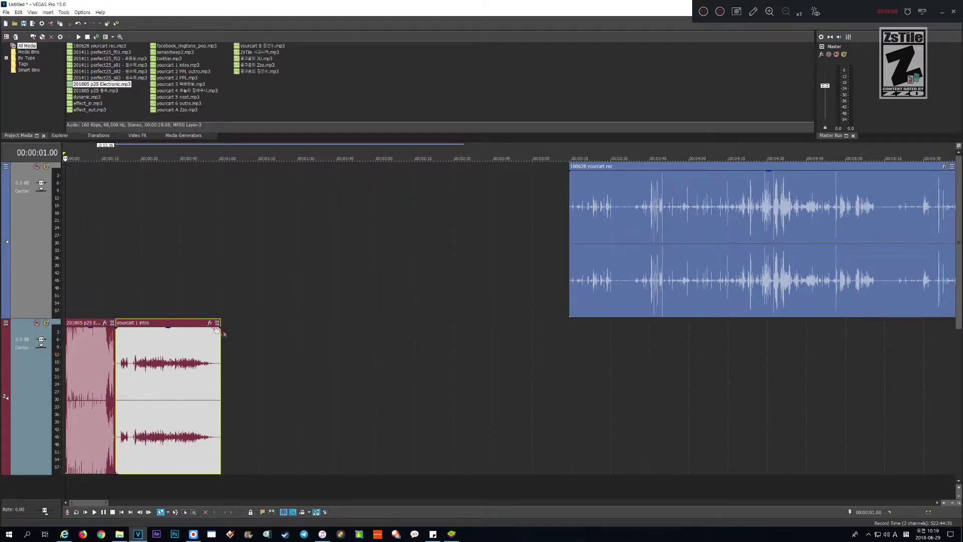
click(213, 395)
click(84, 486)
- Play the transition from about 00:00:15 in the 201805 p25 Electronic clip into the intro to compare their loudness
scroll(389, 444, up, 4)
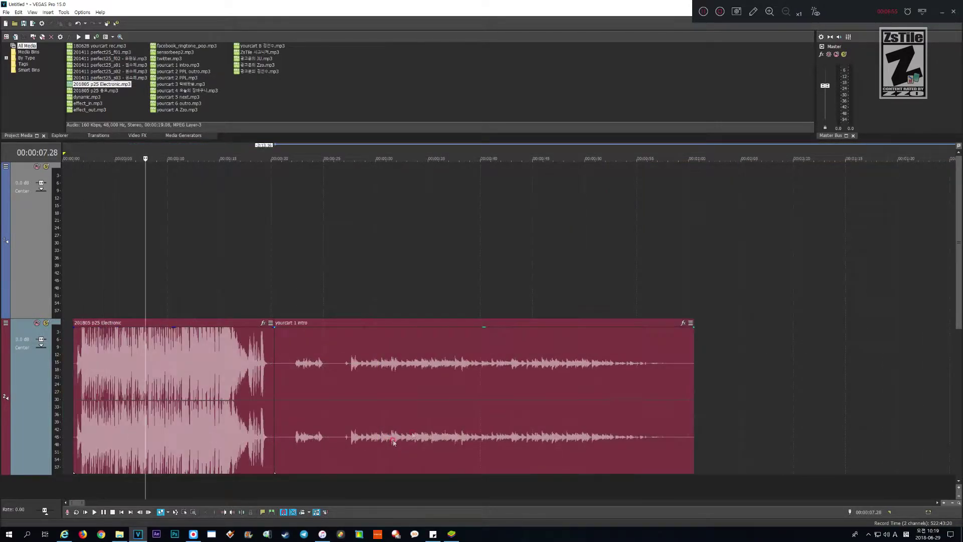
scroll(412, 434, up, 2)
scroll(413, 433, down, 1)
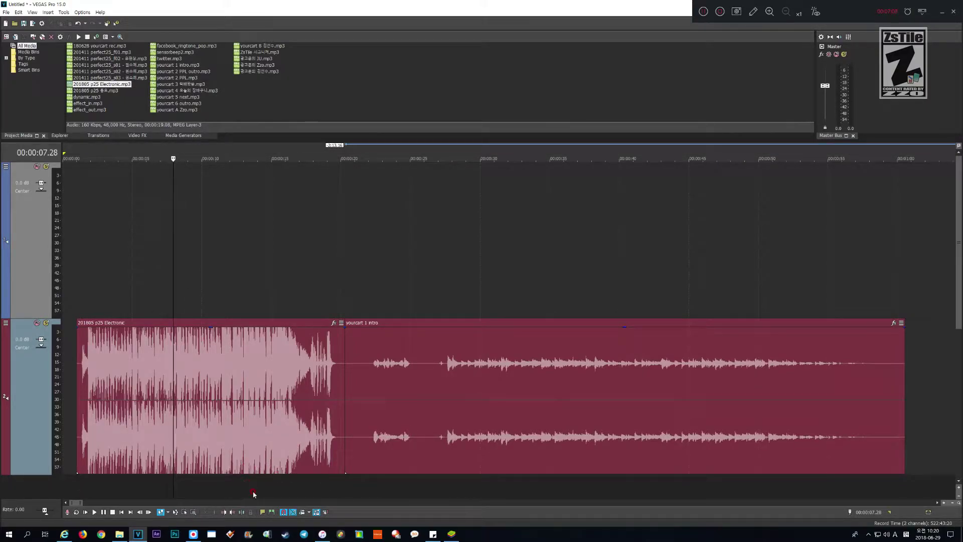
click(274, 489)
key(space)
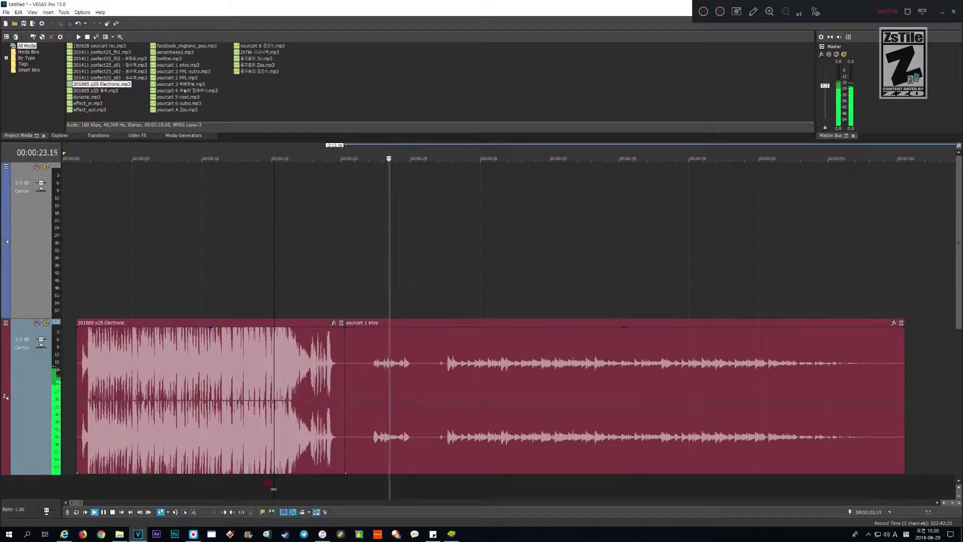
key(space)
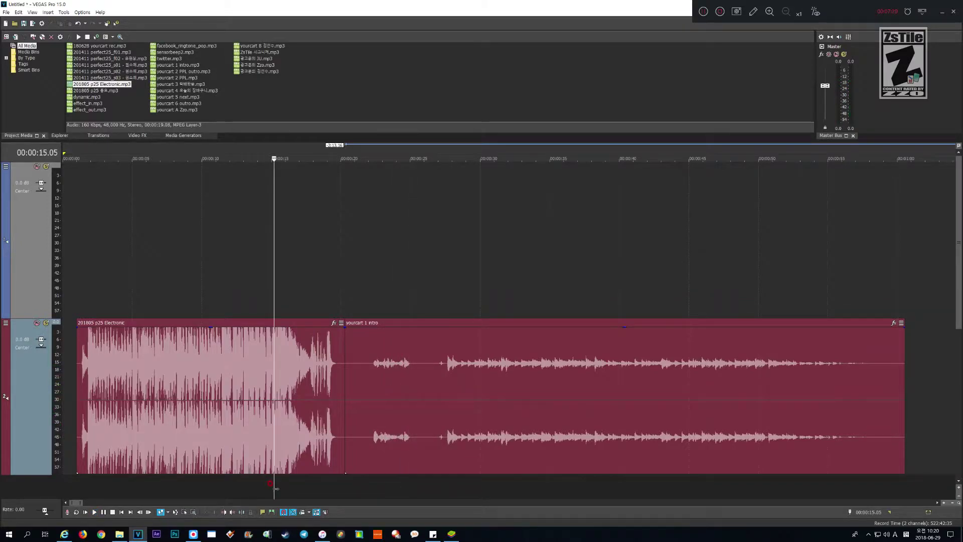
- Try to raise the gain of the 201805 p25 Electronic clip above 0.0 dB
click(303, 383)
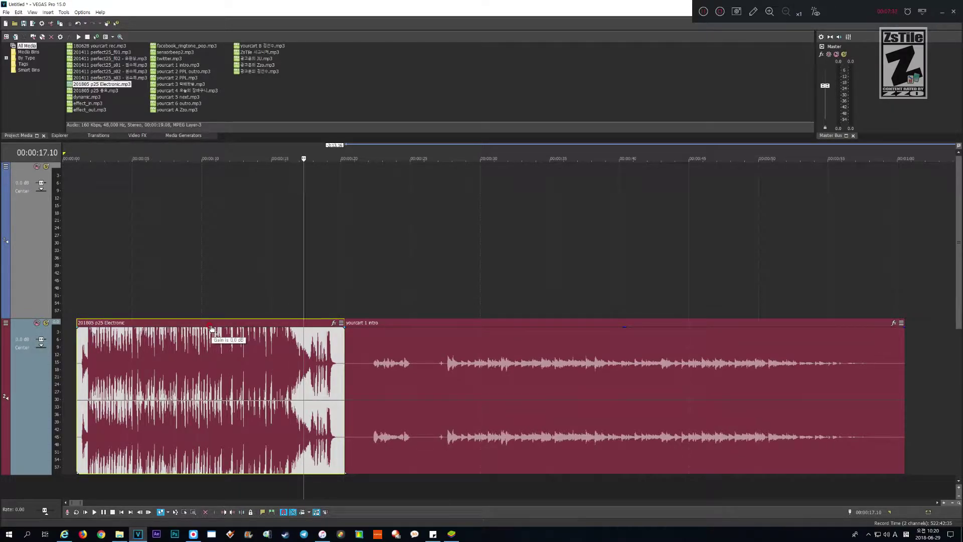
drag(212, 328, 197, 308)
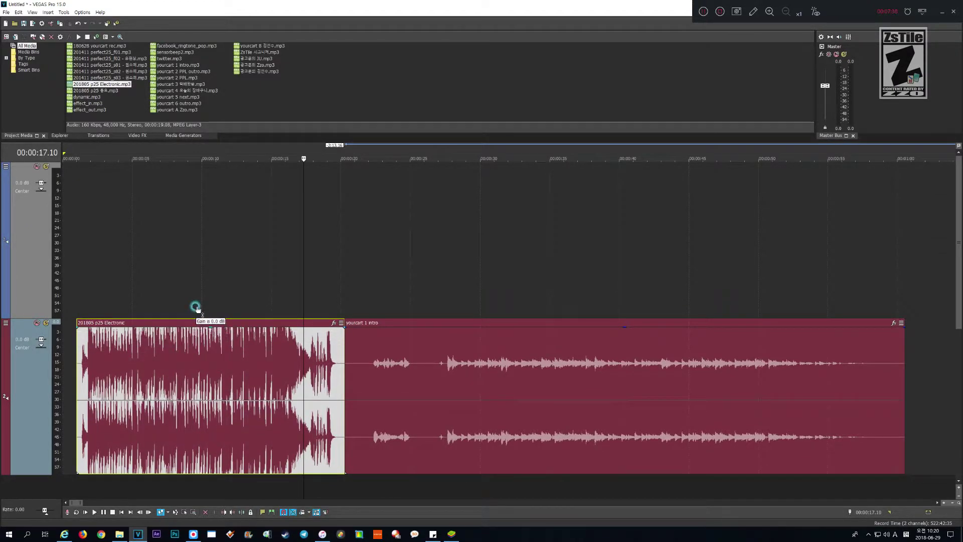
- Add a volume envelope with points at 00:00:02.11, 00:00:19.29 and 00:00:20.21, and lower the level across the 201805 p25 Electronic clip
click(69, 401)
key(v)
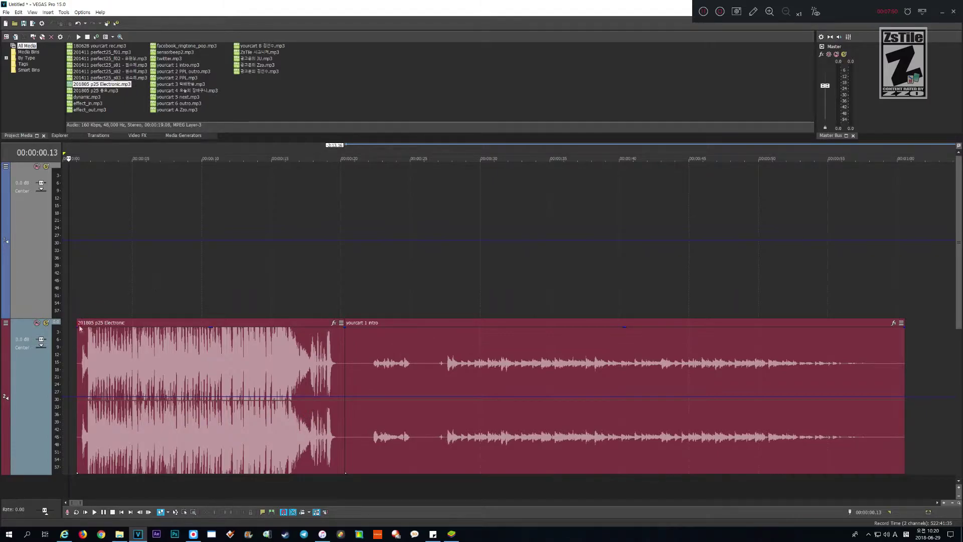
click(72, 399)
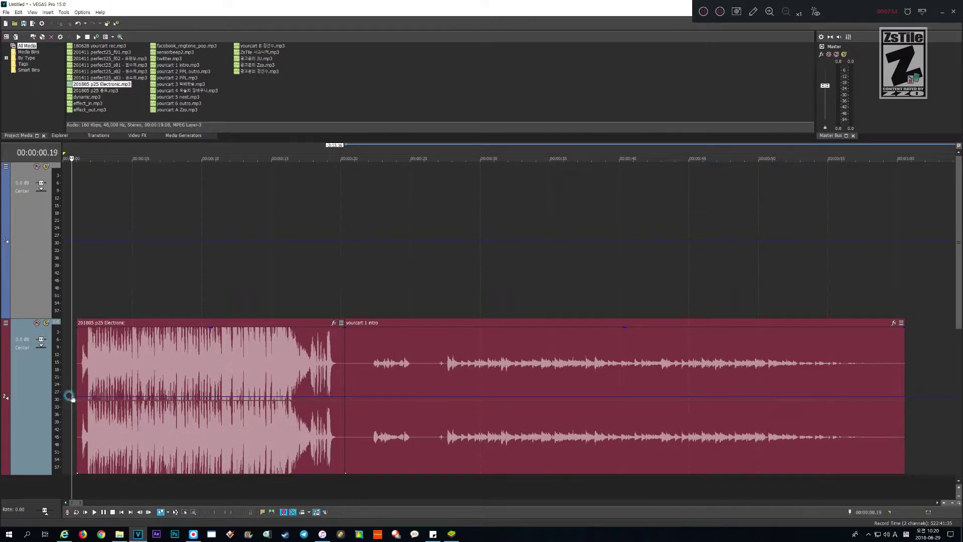
click(95, 396)
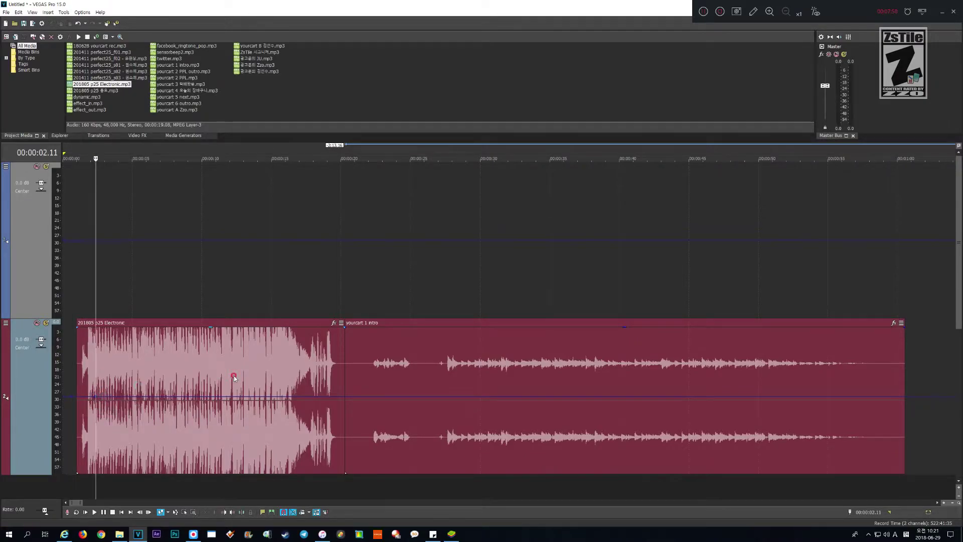
click(342, 398)
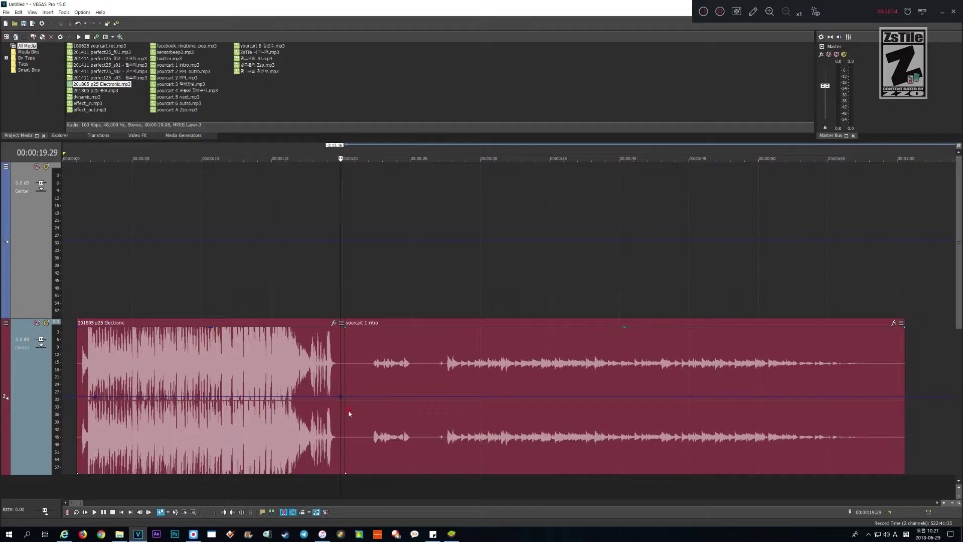
click(350, 397)
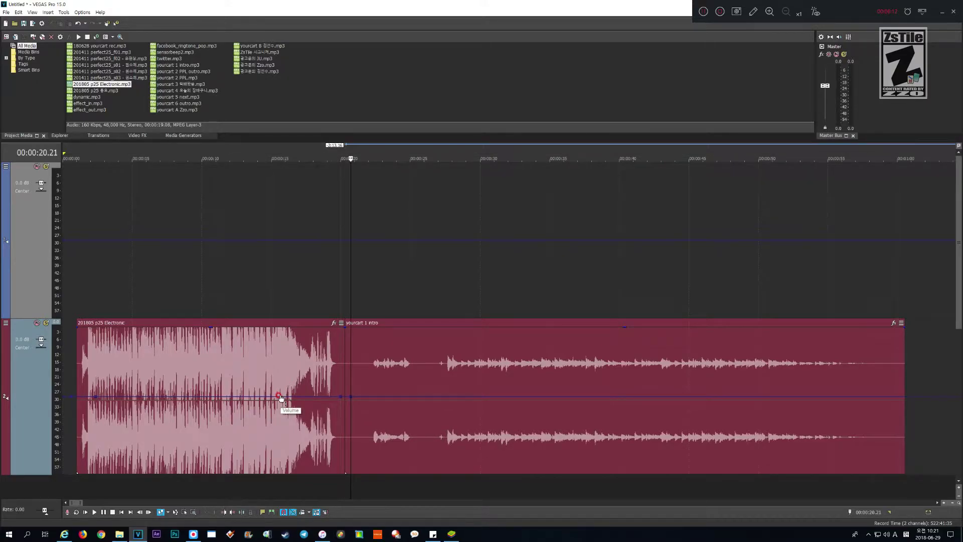
drag(281, 397, 267, 453)
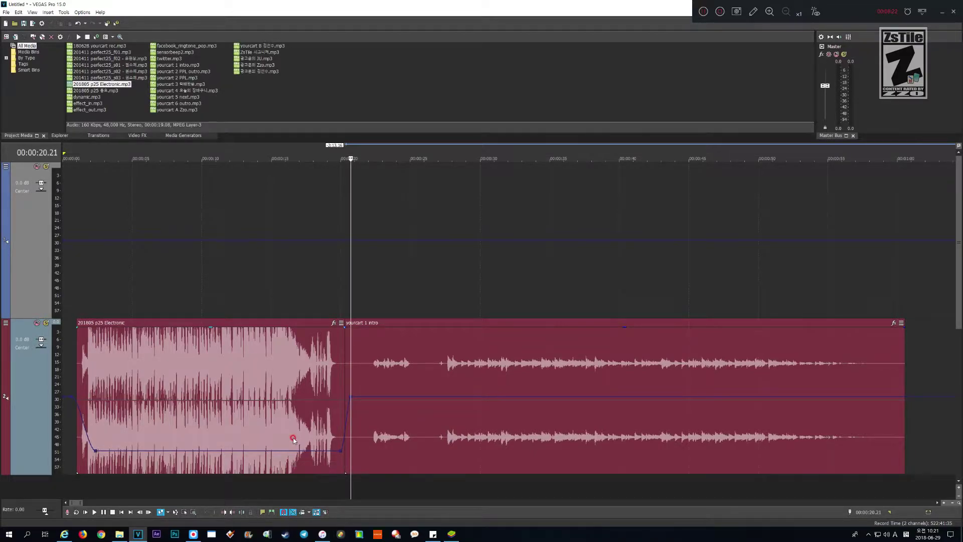
- Undo the volume envelope edits and remove the envelopes from the tracks
key(ctrl+z)
key(ctrl+z)
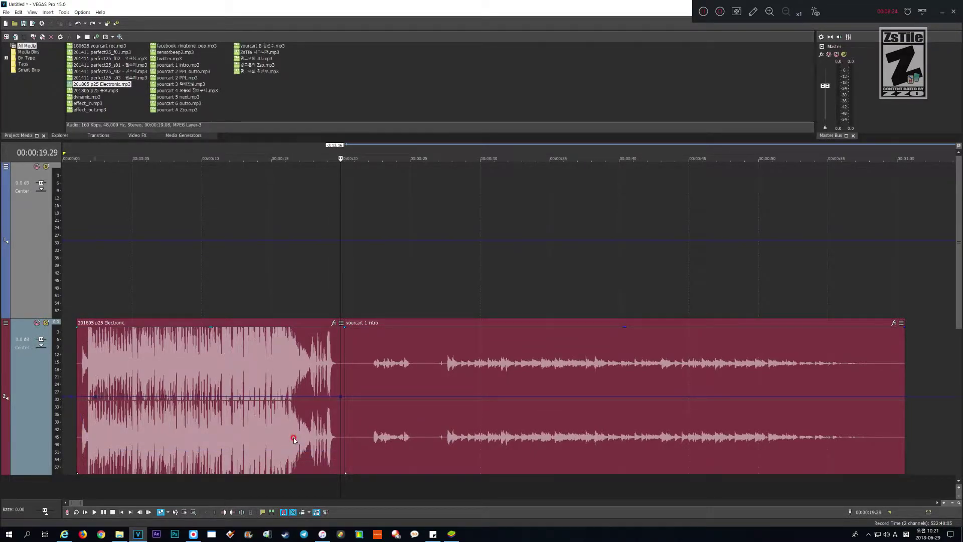
key(ctrl+z)
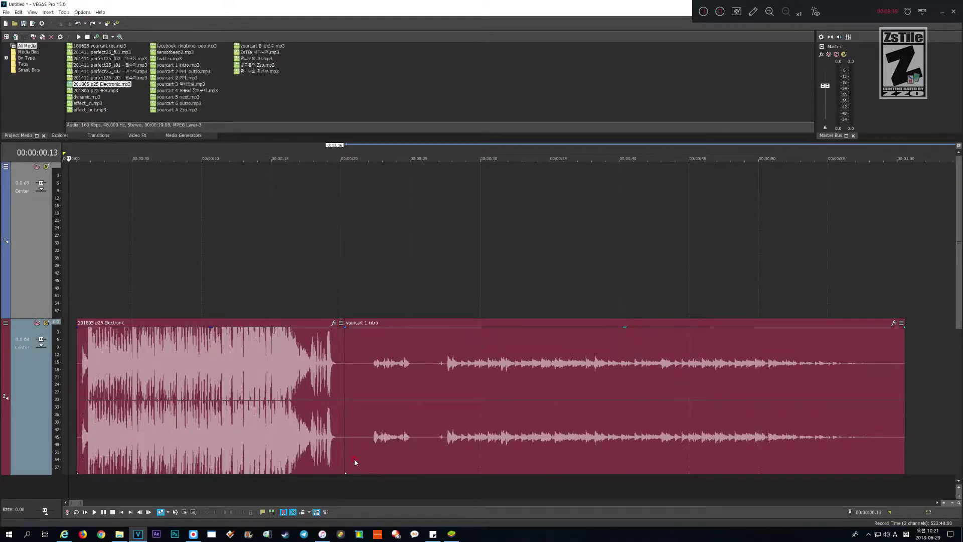
- Play the opening of the yourcart 1 intro clip, skipping ahead to 00:00:26.04, to judge its loudness
click(361, 481)
key(space)
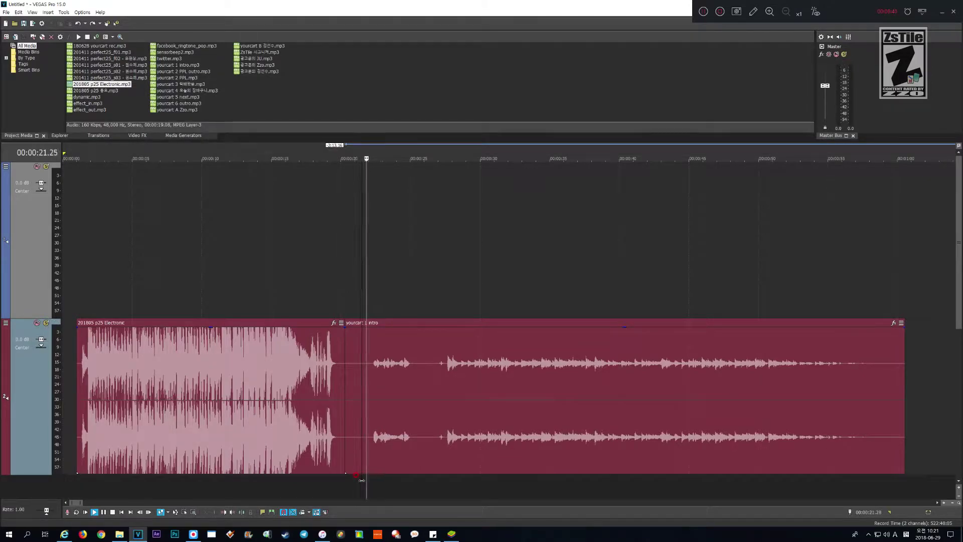
click(425, 487)
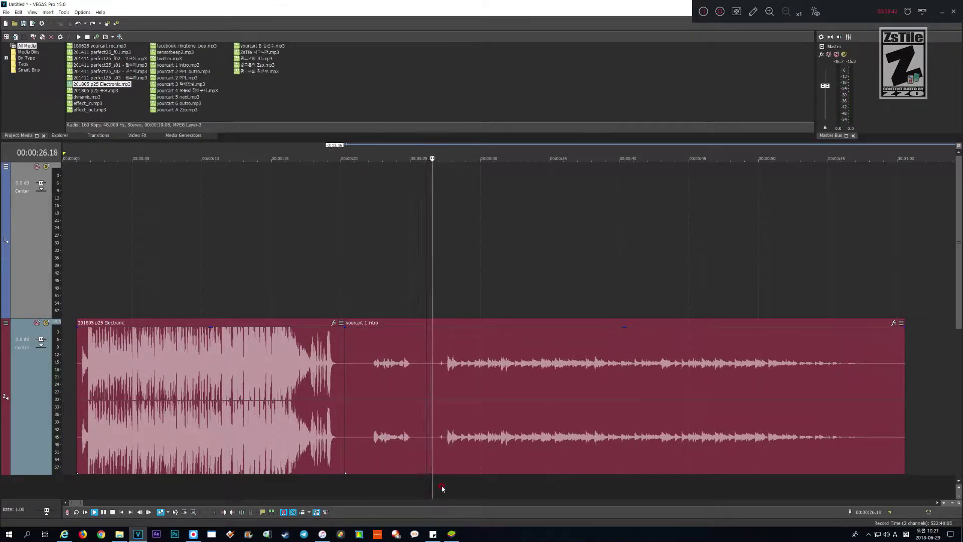
key(space)
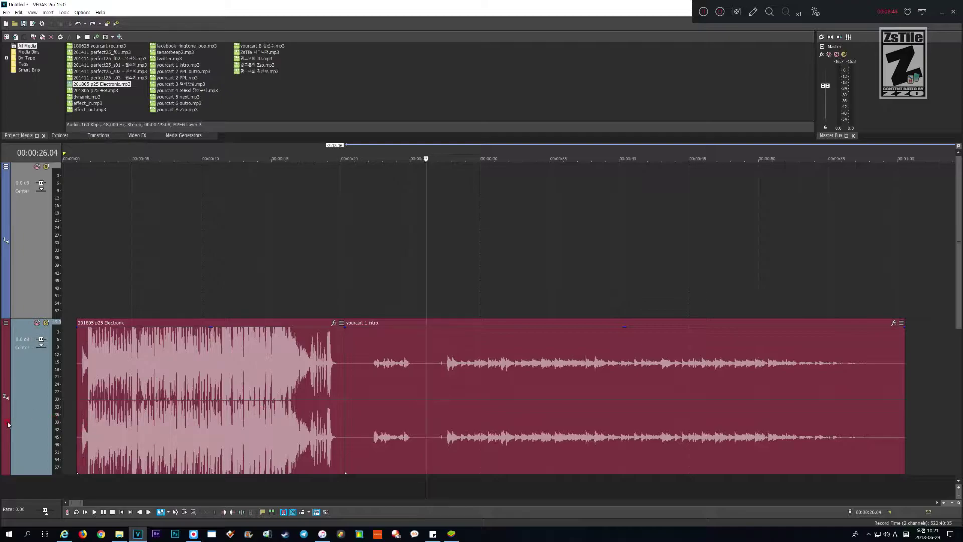
- Try raising the volume envelope from the start of the yourcart 1 intro clip and play it to check the level
click(38, 418)
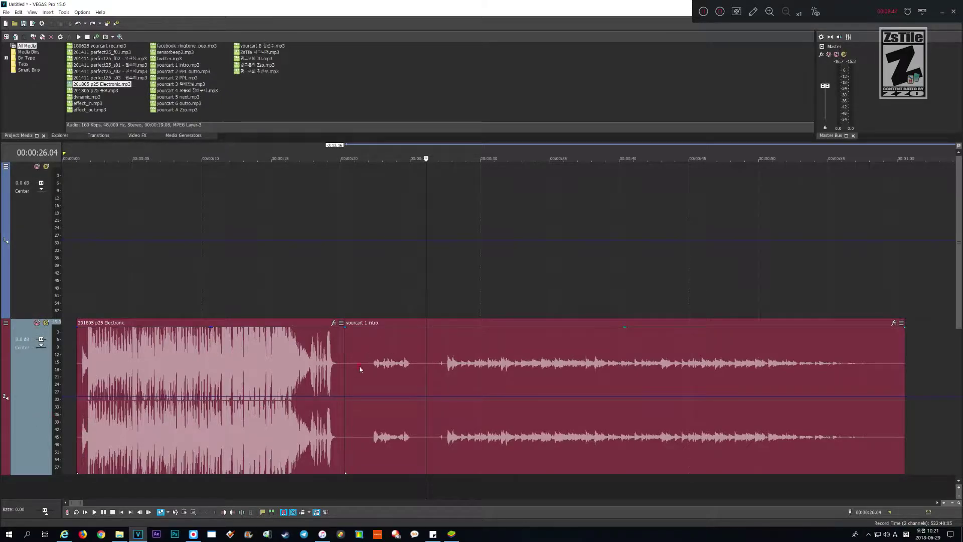
click(356, 400)
click(359, 398)
drag(360, 398, 355, 336)
key(space)
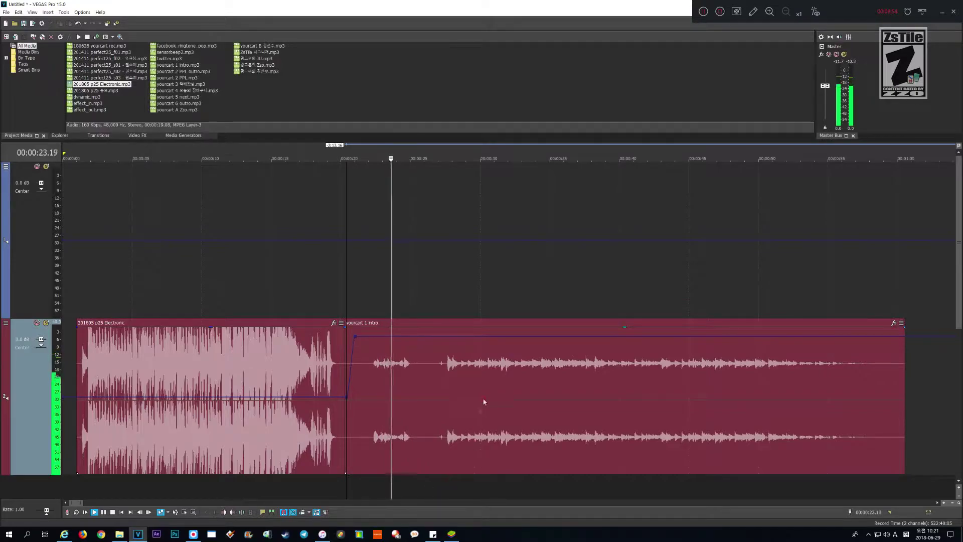
drag(476, 337, 471, 337)
key(space)
- Undo the raised volume level, the added points and the volume envelopes
key(ctrl+z)
key(ctrl+z)
key(ctrl+z)
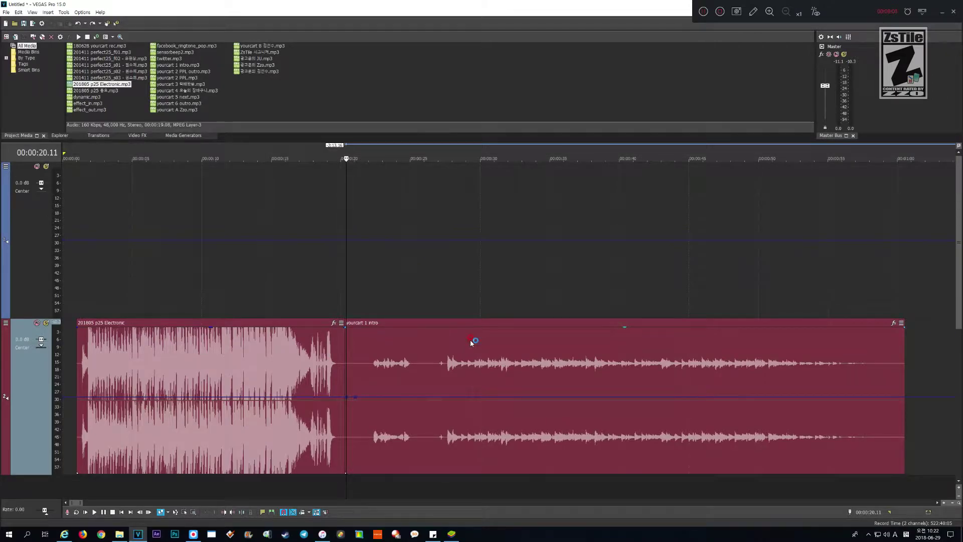
key(ctrl+z)
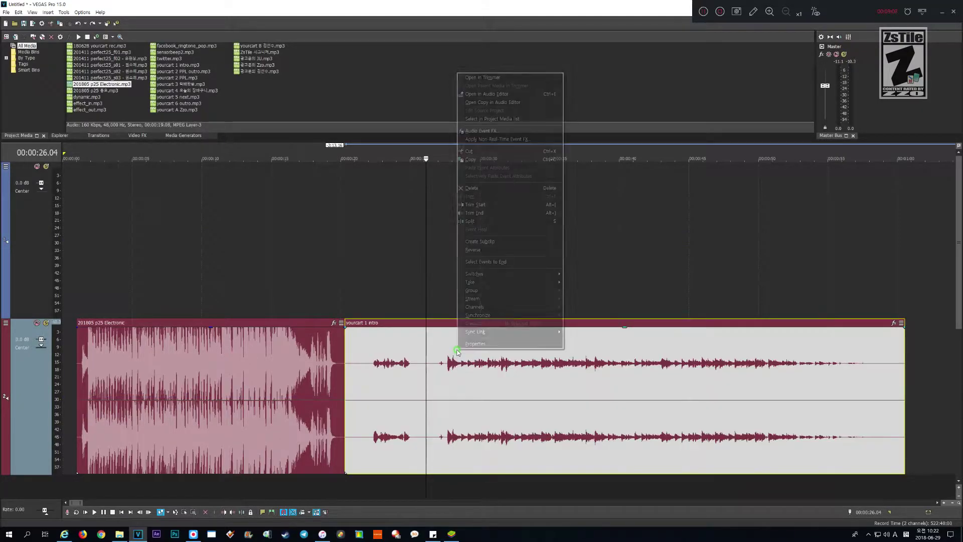
- Normalize the yourcart 1 intro clip and switch normalization off again to compare its waveform
right_click(459, 349)
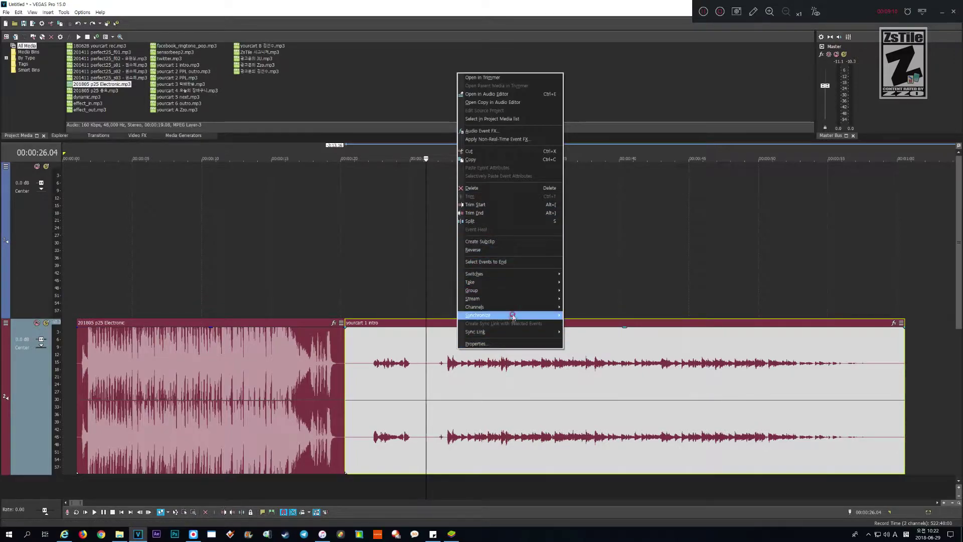
mouse_move(510, 278)
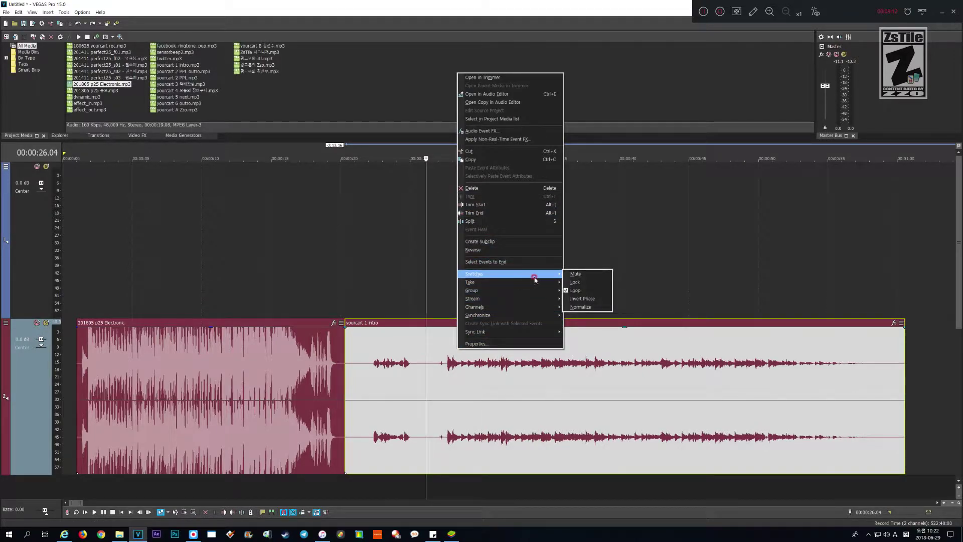
click(582, 307)
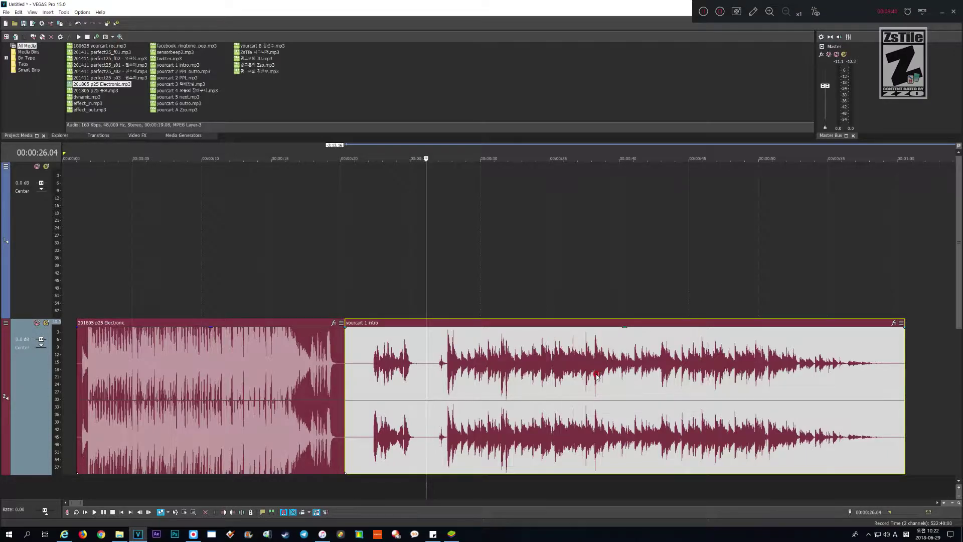
right_click(597, 375)
mouse_move(662, 292)
click(717, 325)
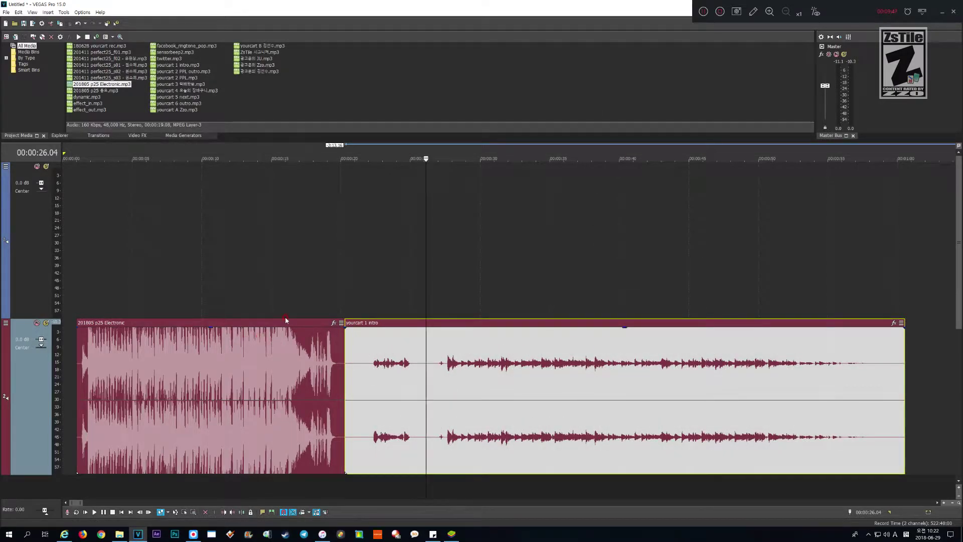
- Normalize the 201805 p25 Electronic clip
right_click(279, 344)
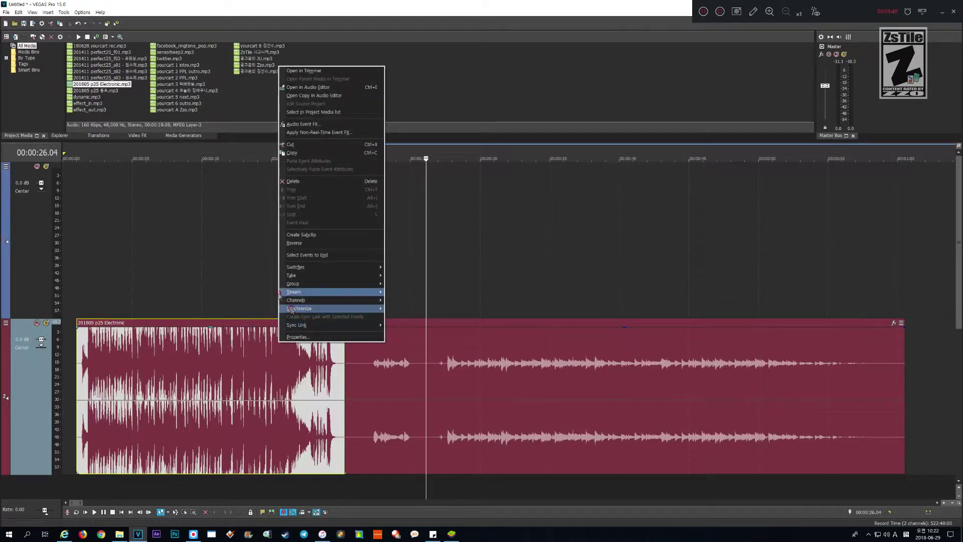
mouse_move(347, 271)
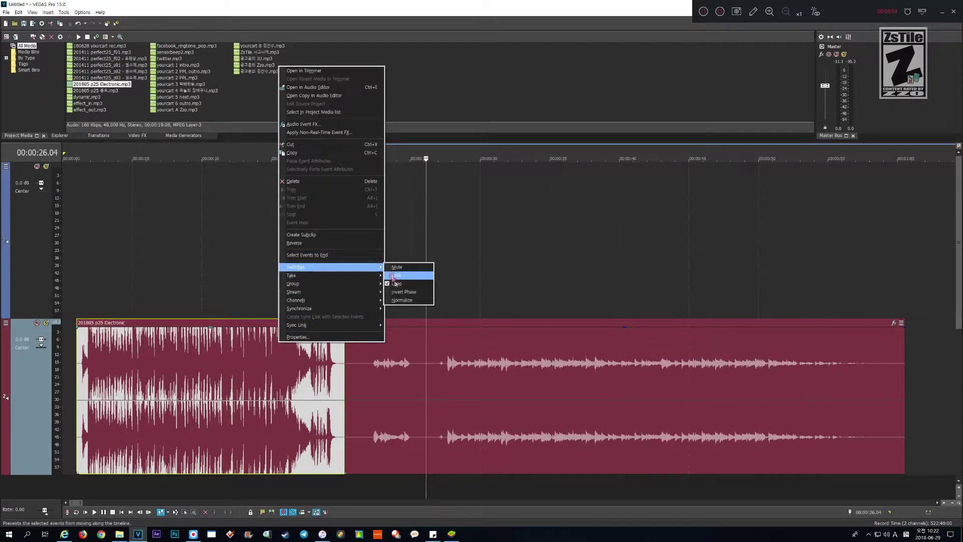
click(402, 300)
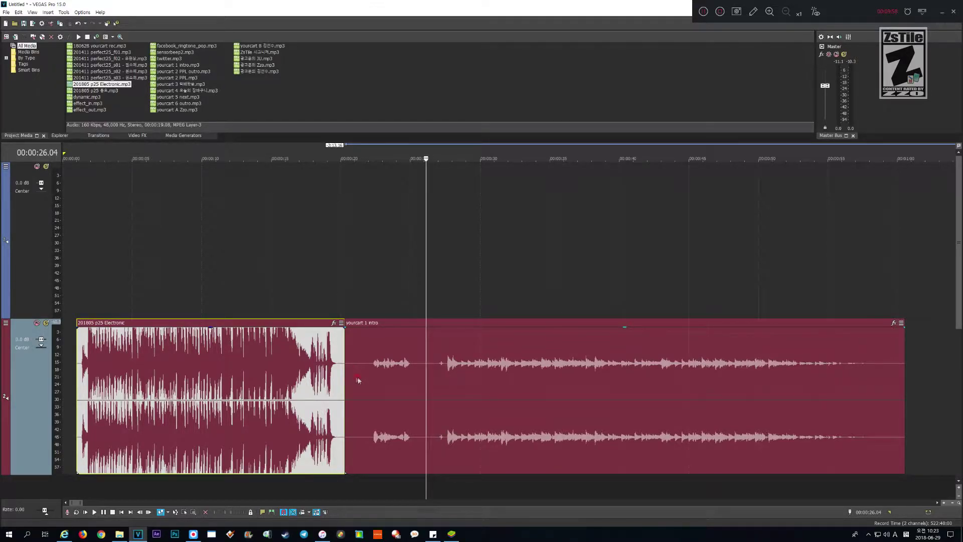
- Turn on normalization for the yourcart 1 intro clip
click(475, 365)
right_click(535, 370)
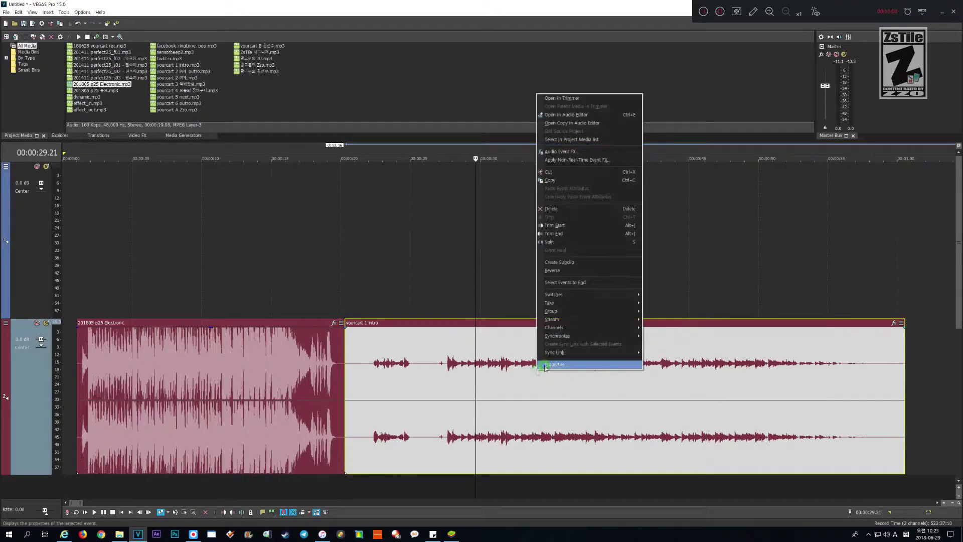
mouse_move(610, 296)
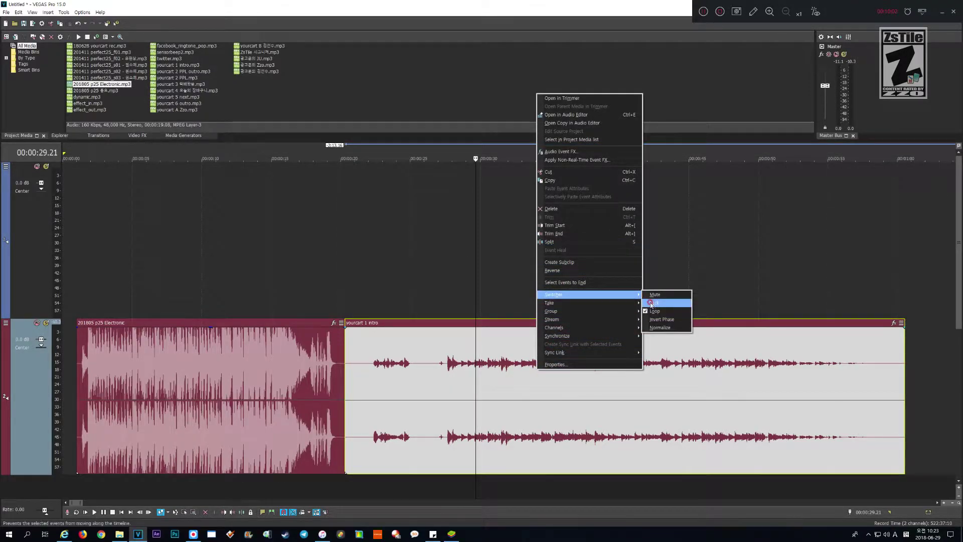
click(651, 328)
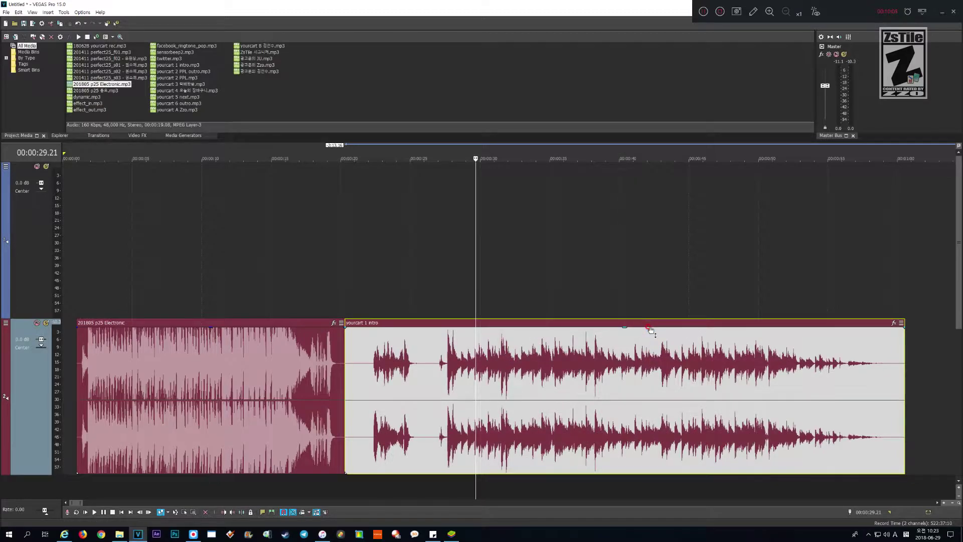
- Play the project from its start into the intro to check the balance between the two clips
key(Home)
key(space)
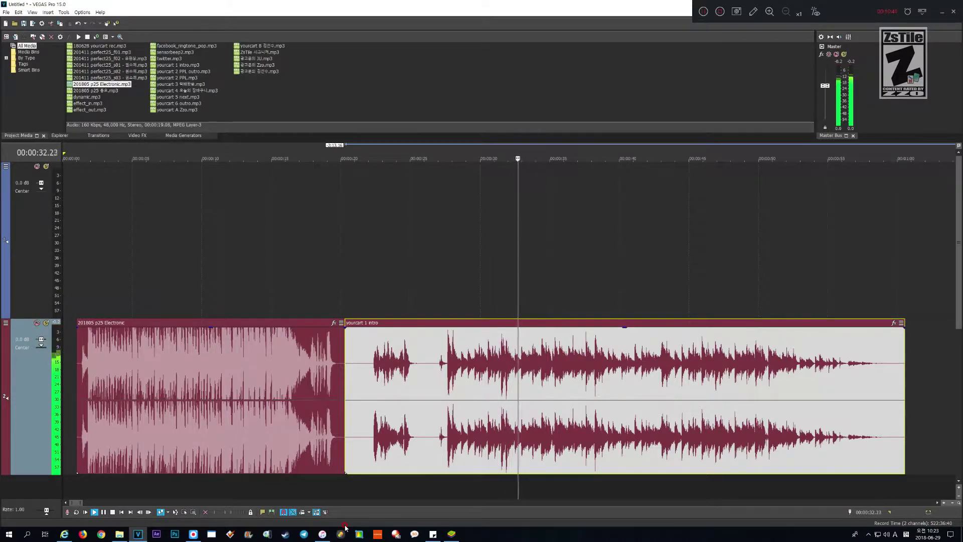
key(space)
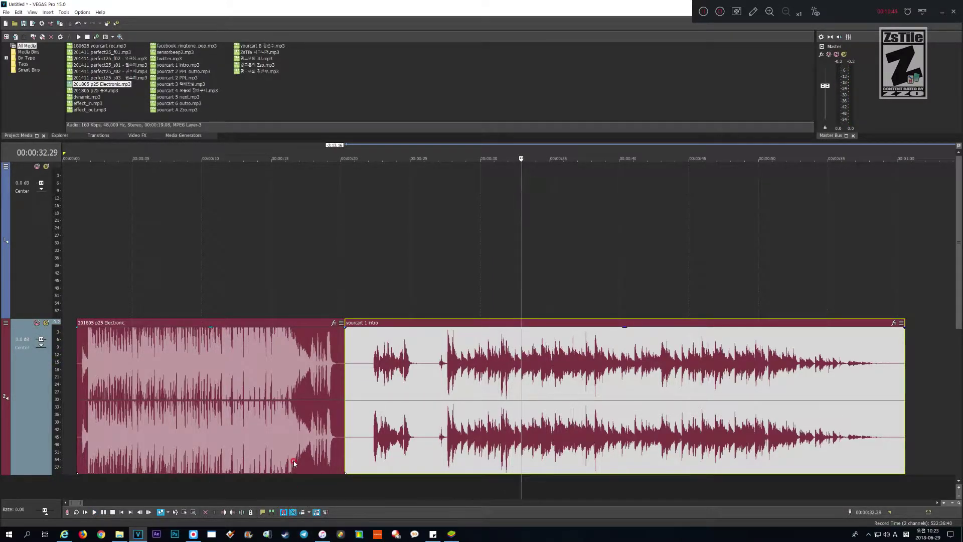
- Lower the gain of the 201805 p25 Electronic clip, checking its balance by playing the transition into the intro from about 18 seconds
click(257, 389)
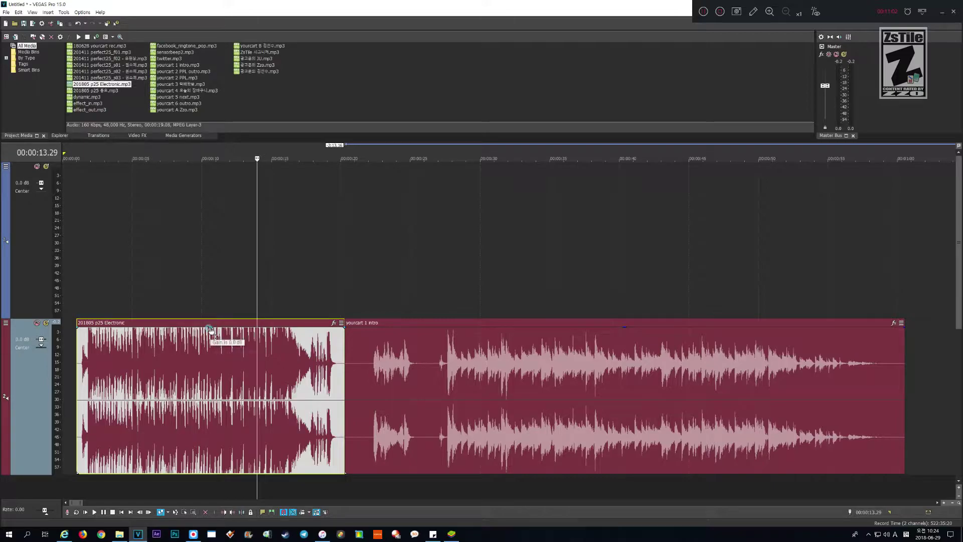
drag(210, 328, 199, 361)
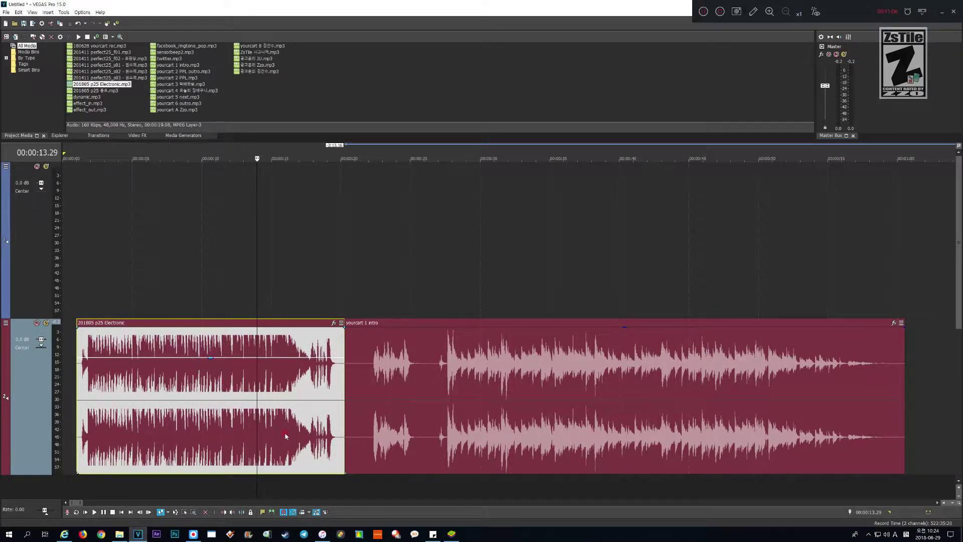
click(318, 496)
key(space)
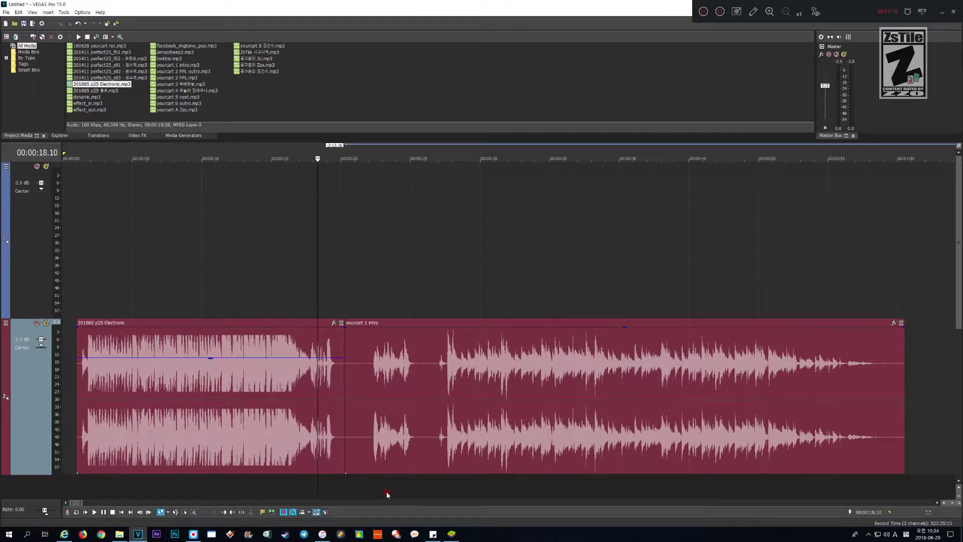
drag(209, 361, 211, 357)
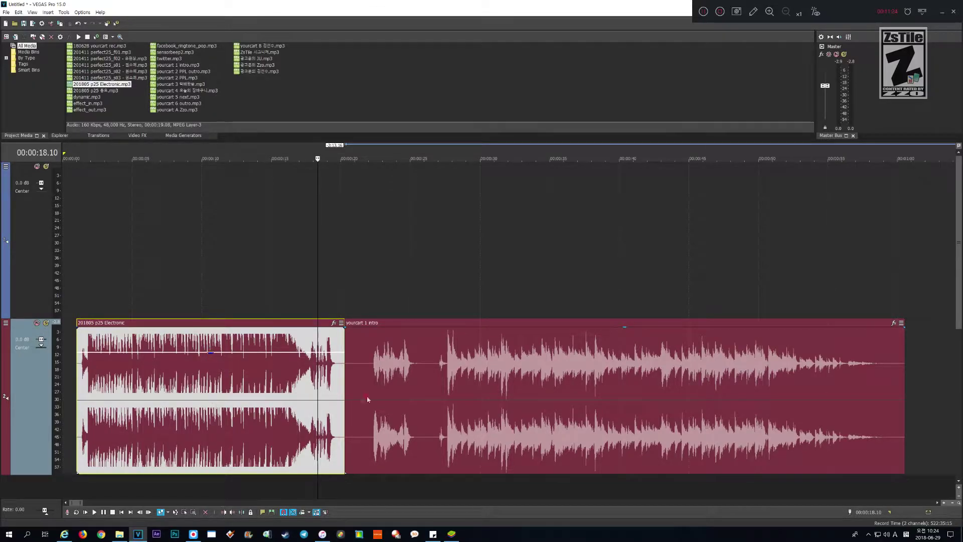
click(322, 479)
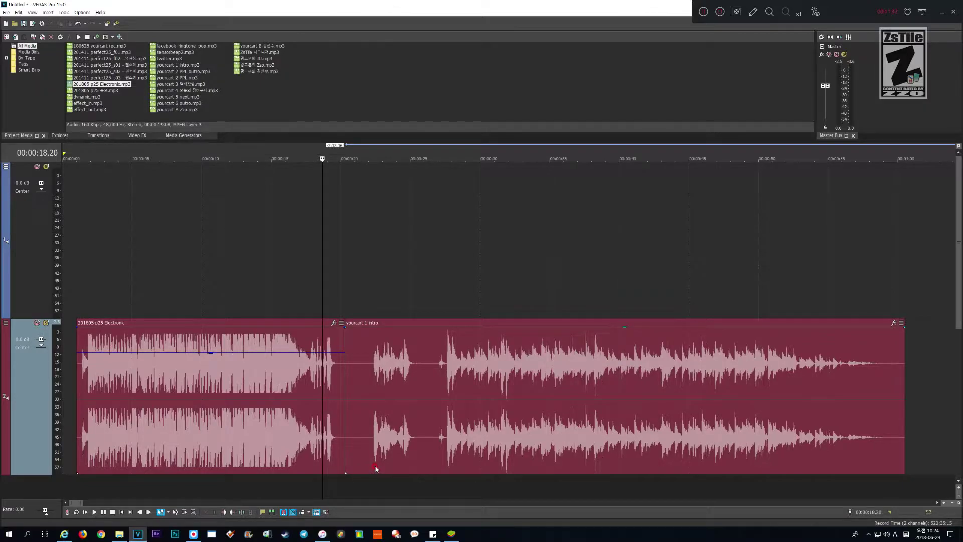
key(space)
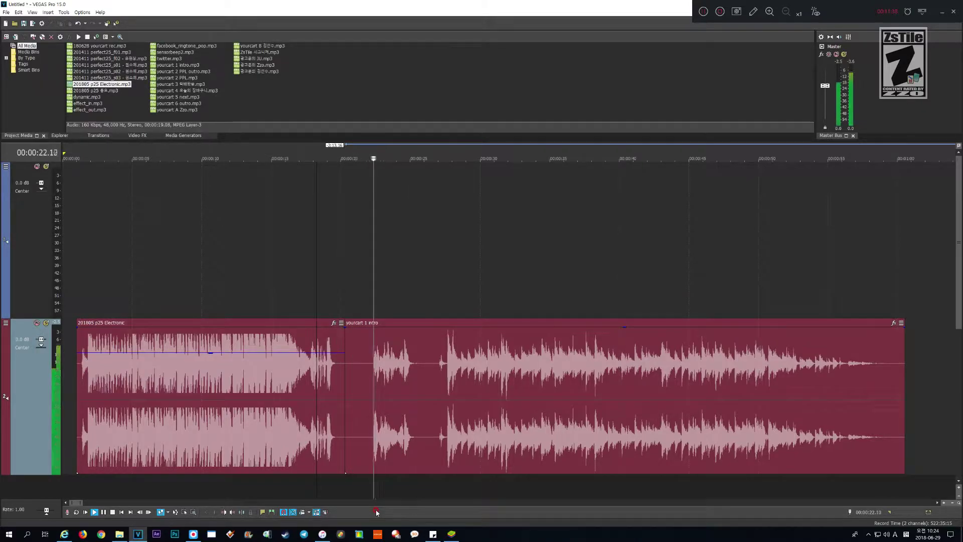
key(space)
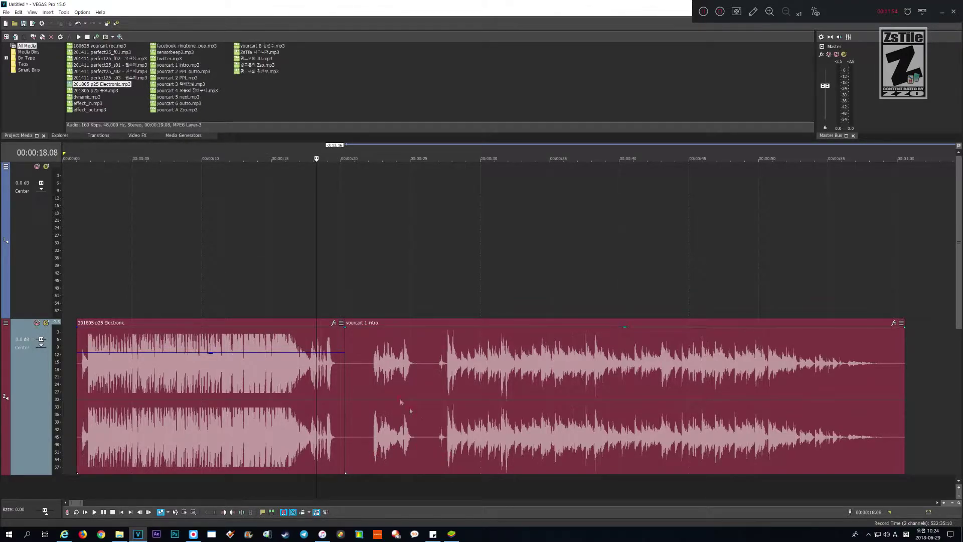
- Split the yourcart 1 intro clip at 00:00:21.16 and delete the short silent piece before the cut
click(361, 345)
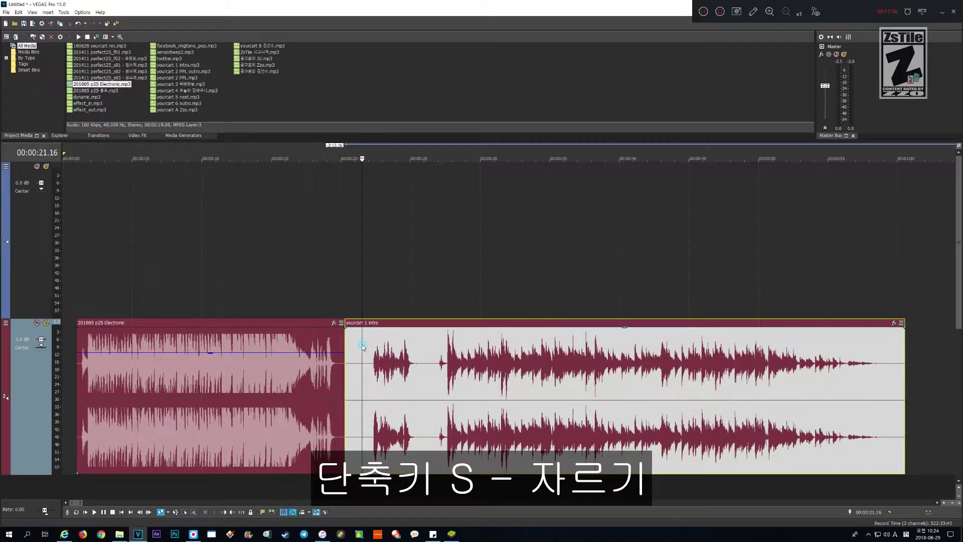
key(s)
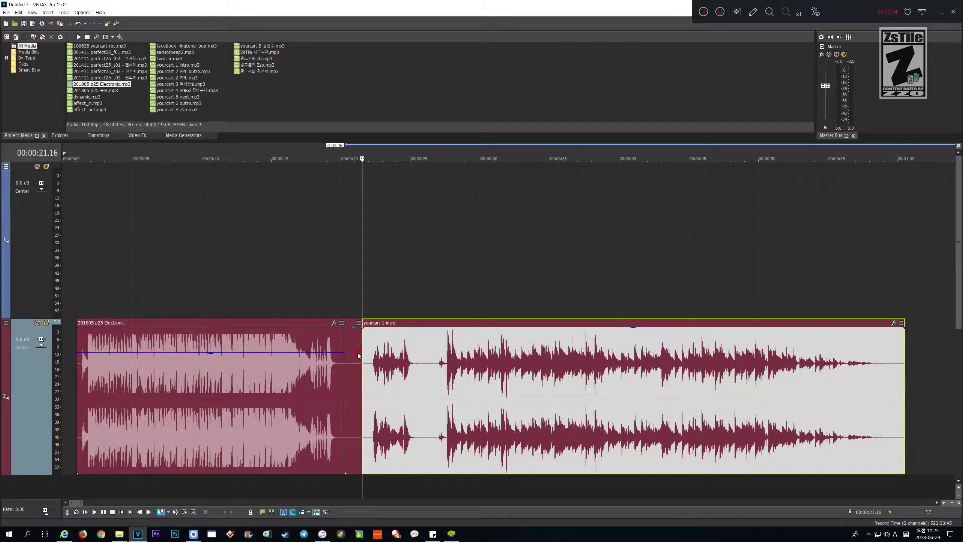
click(358, 353)
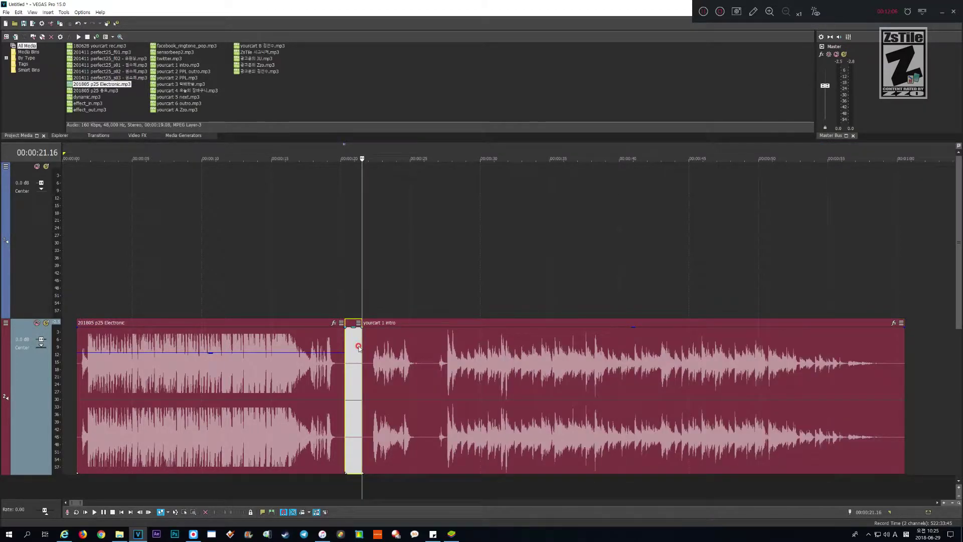
key(Delete)
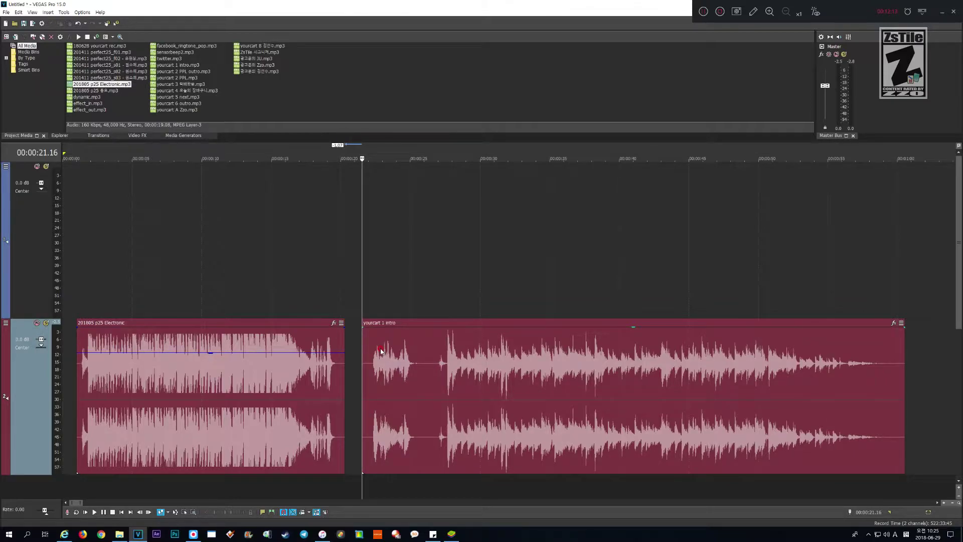
- Undo the deletion of the intro's silent opening piece and turn on Auto Ripple
mouse_move(427, 343)
mouse_down()
mouse_move(416, 343)
mouse_move(433, 351)
mouse_up()
key(ctrl+z)
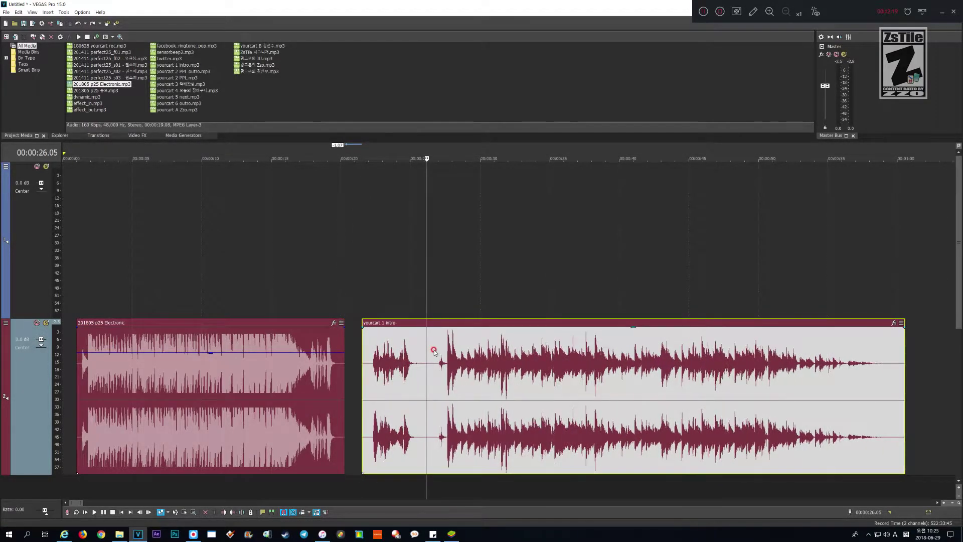
key(ctrl+z)
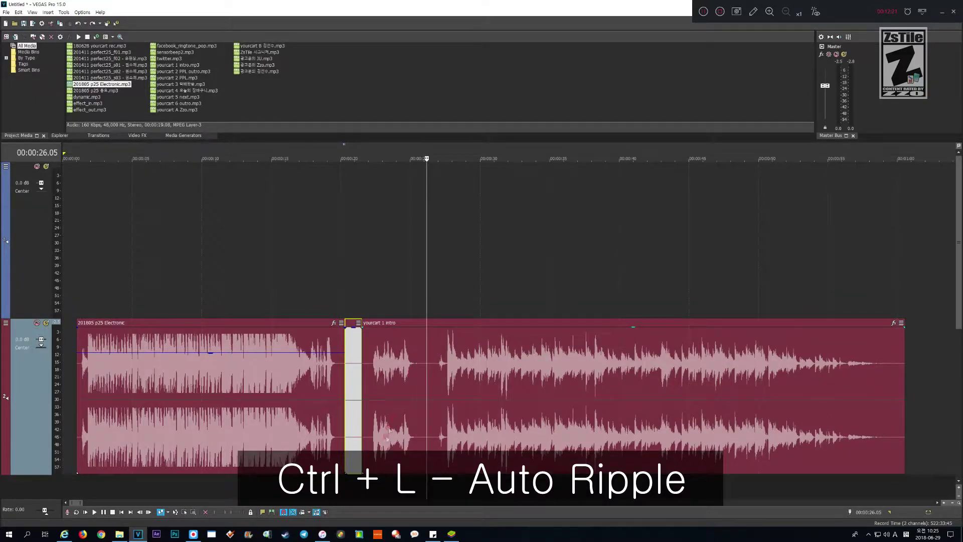
click(300, 512)
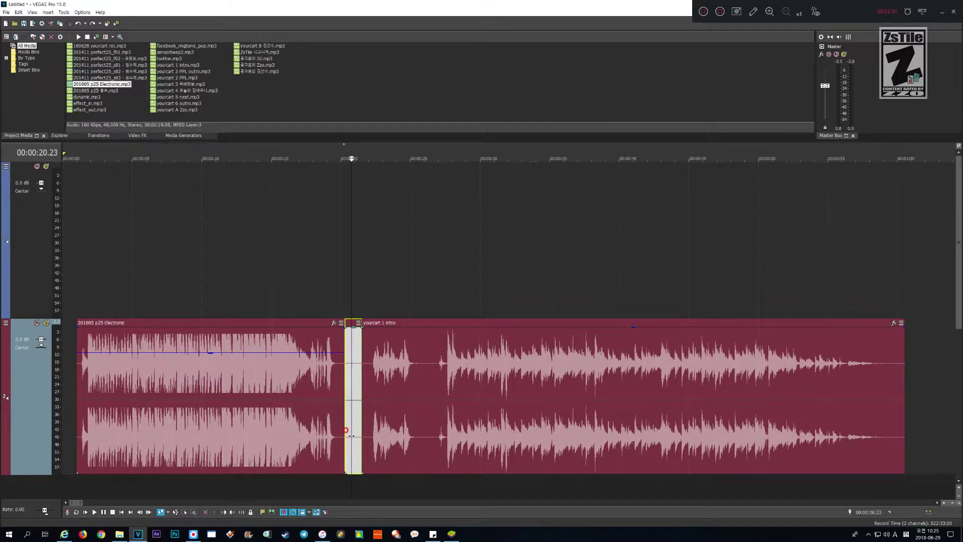
- Ripple-delete the intro's silent opening piece and play the transition between the two clips from 00:00:16.19
key(Delete)
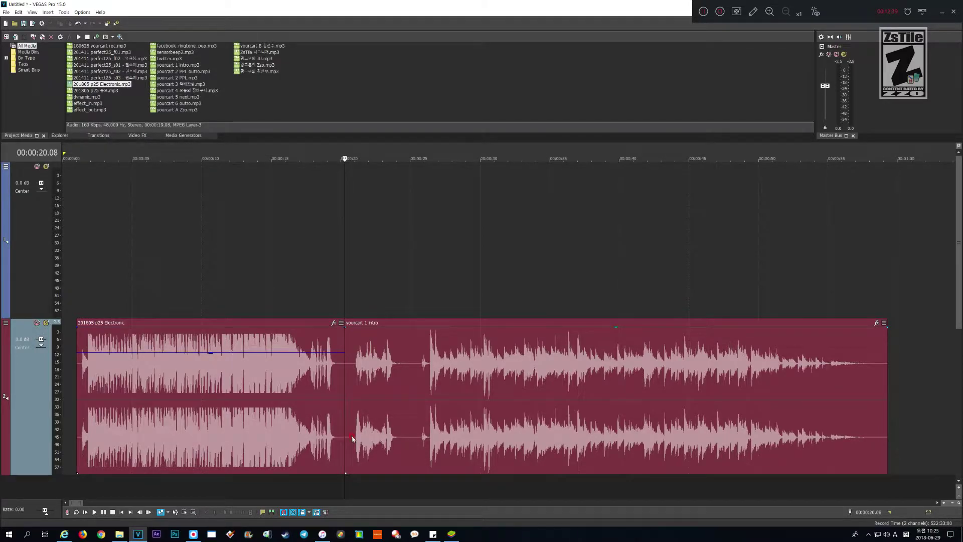
click(295, 487)
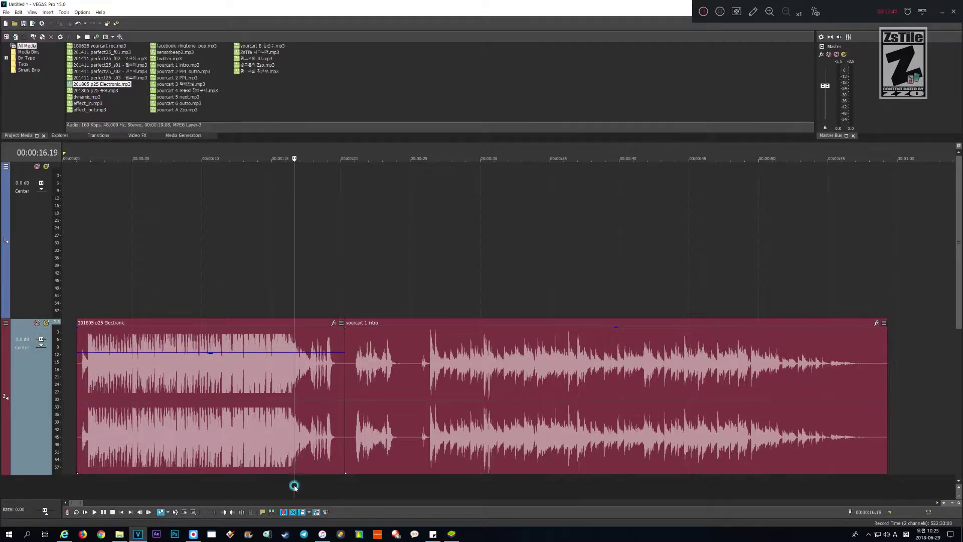
key(space)
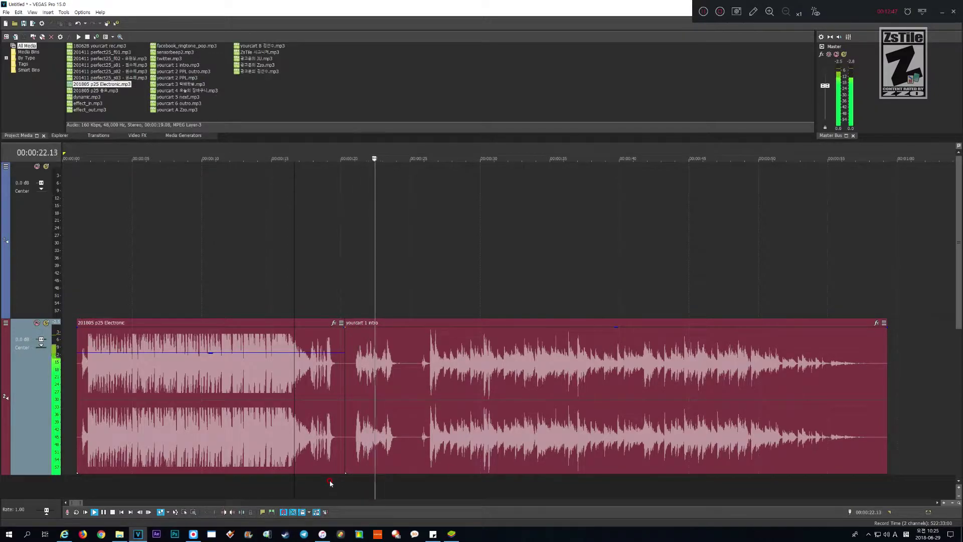
key(space)
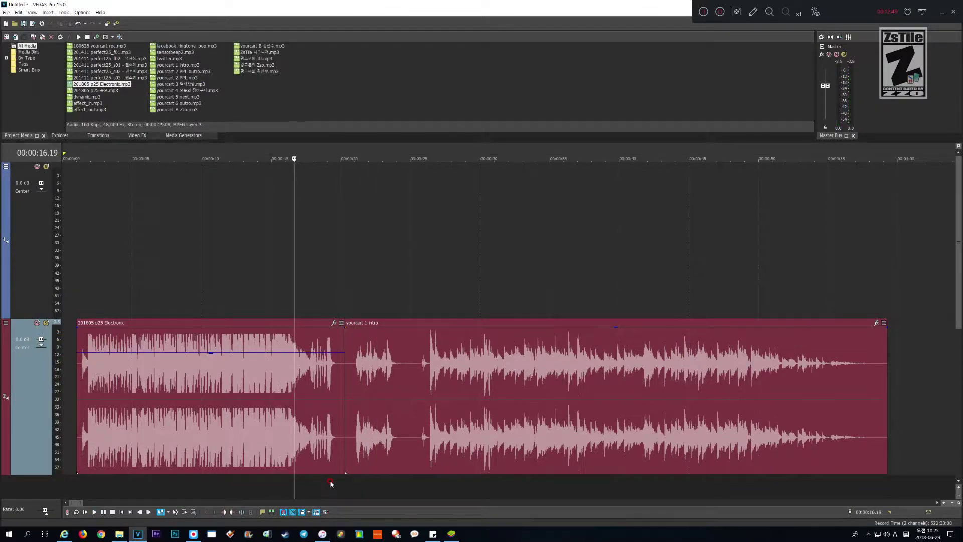
- Undo the ripple deletion and the split of the yourcart 1 intro clip
click(341, 454)
key(ctrl+z)
click(351, 459)
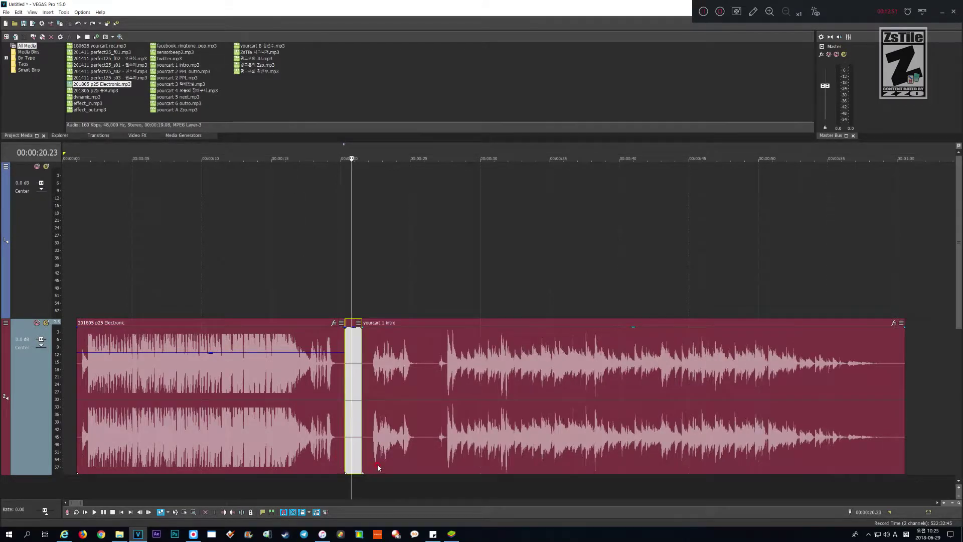
key(ctrl+z)
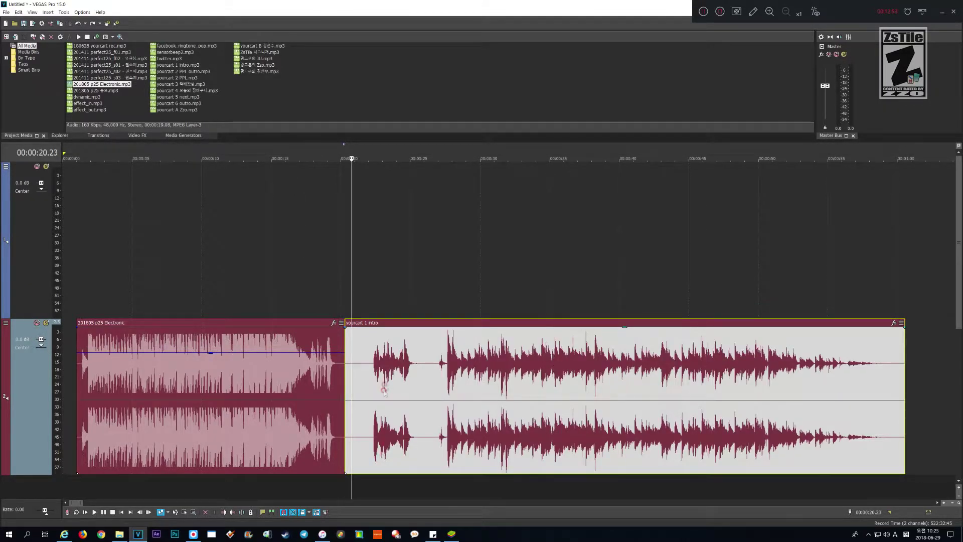
- Move the yourcart 1 intro clip about 20 frames earlier to crossfade with the 201805 p25 Electronic clip, and play the transition from 00:00:16.03
click(390, 368)
click(471, 362)
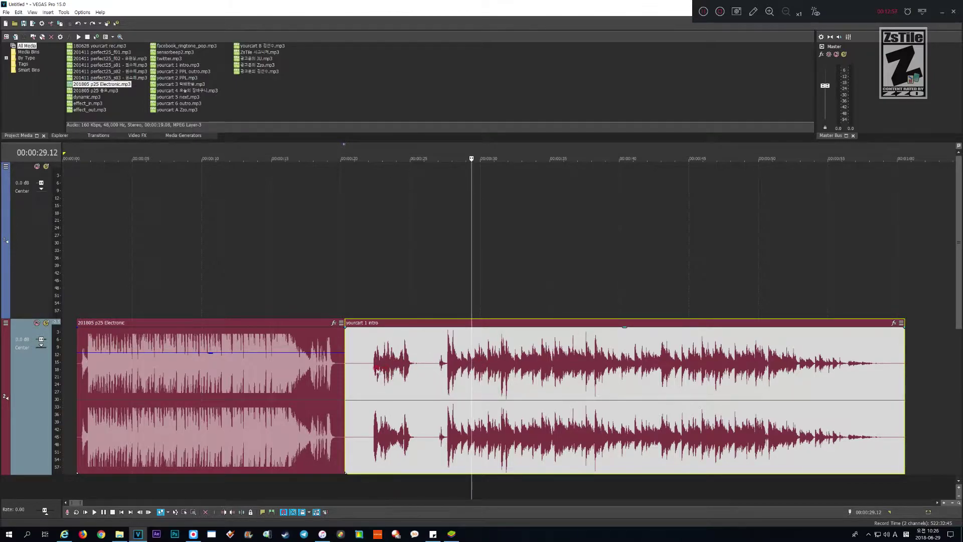
drag(400, 361, 391, 361)
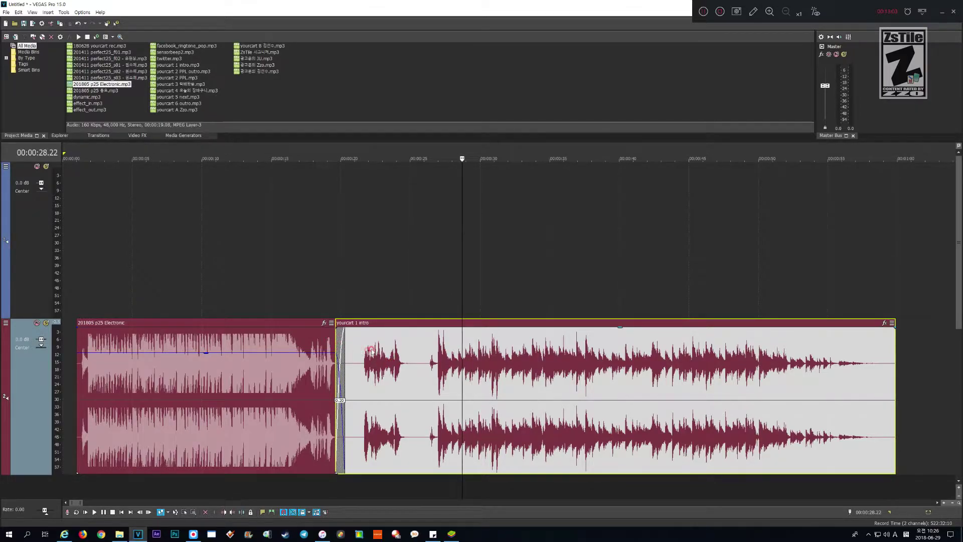
click(287, 496)
key(space)
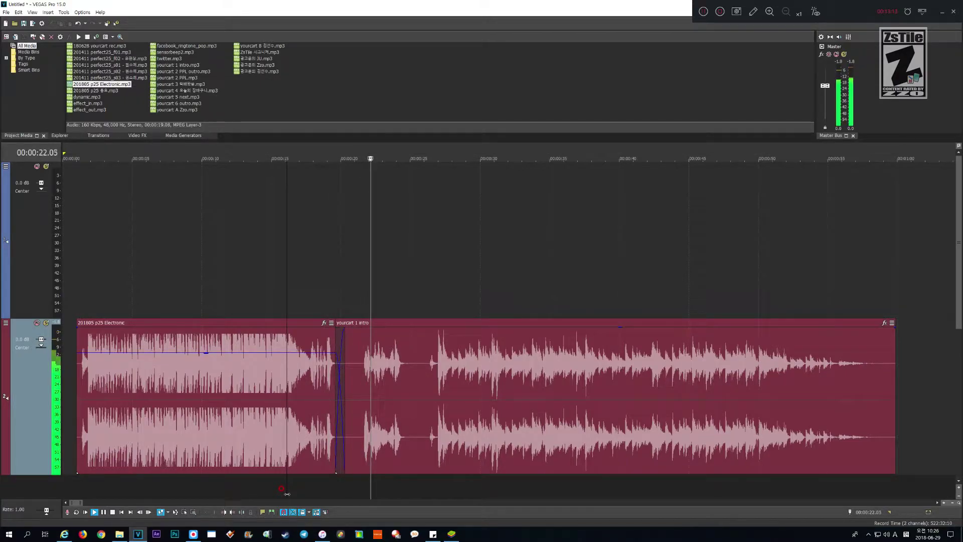
key(space)
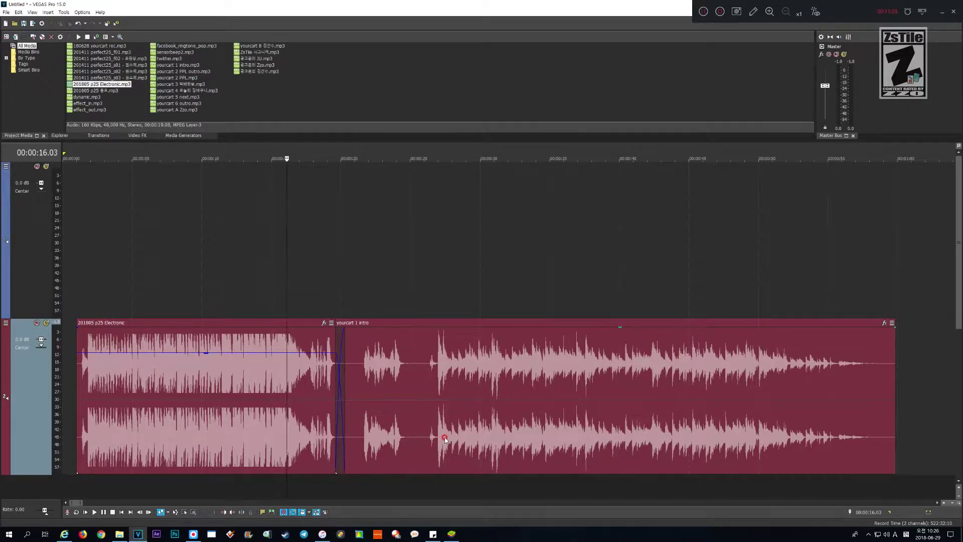
- Play the 180628 yourcart rec clip at several points between about 3 and 16 minutes to look for where the usable talk begins
scroll(445, 439, down, 2)
scroll(445, 439, down, 8)
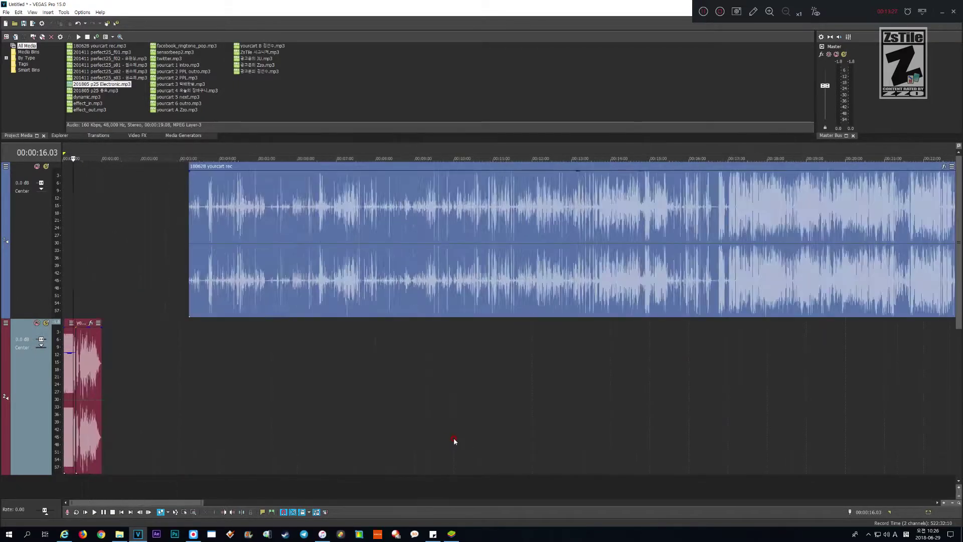
scroll(454, 441, down, 5)
scroll(455, 441, up, 5)
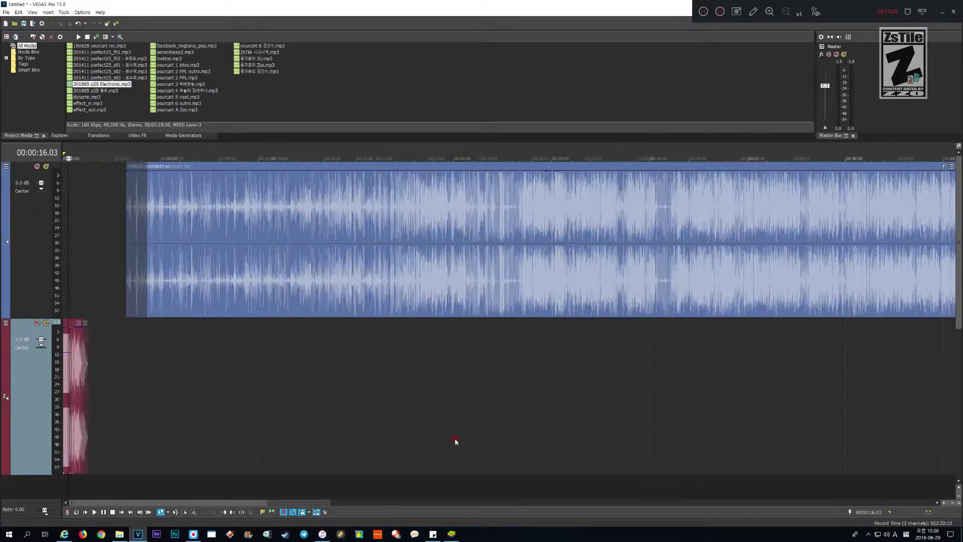
click(185, 489)
key(space)
click(201, 489)
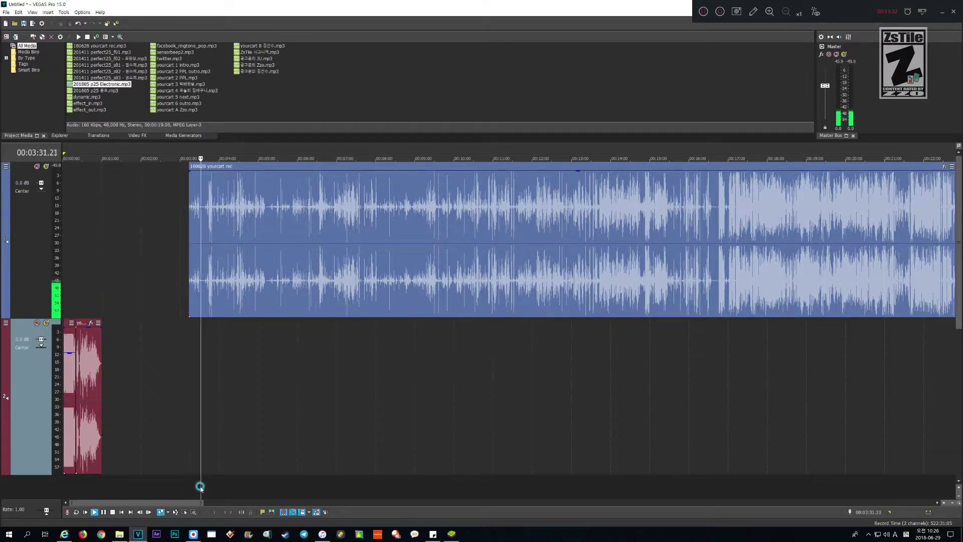
click(321, 480)
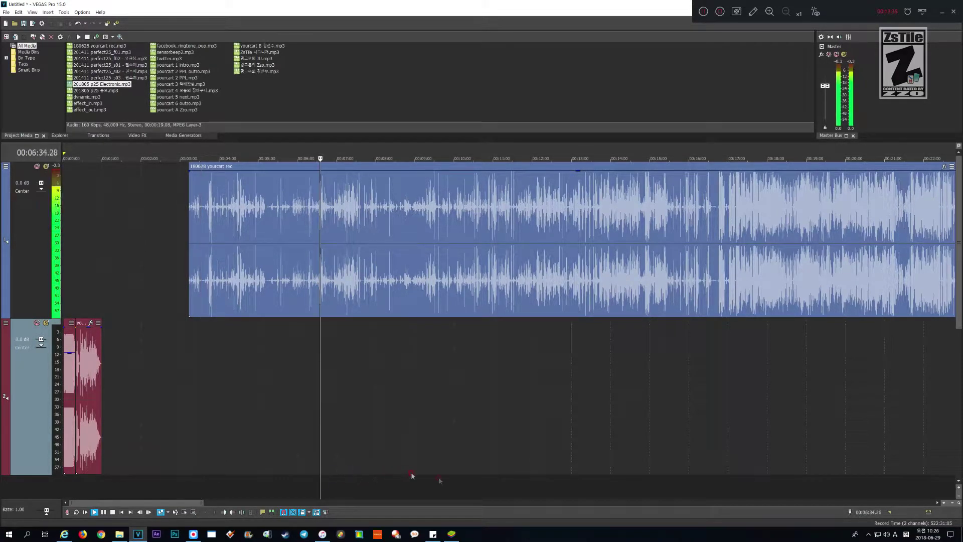
click(457, 494)
click(543, 497)
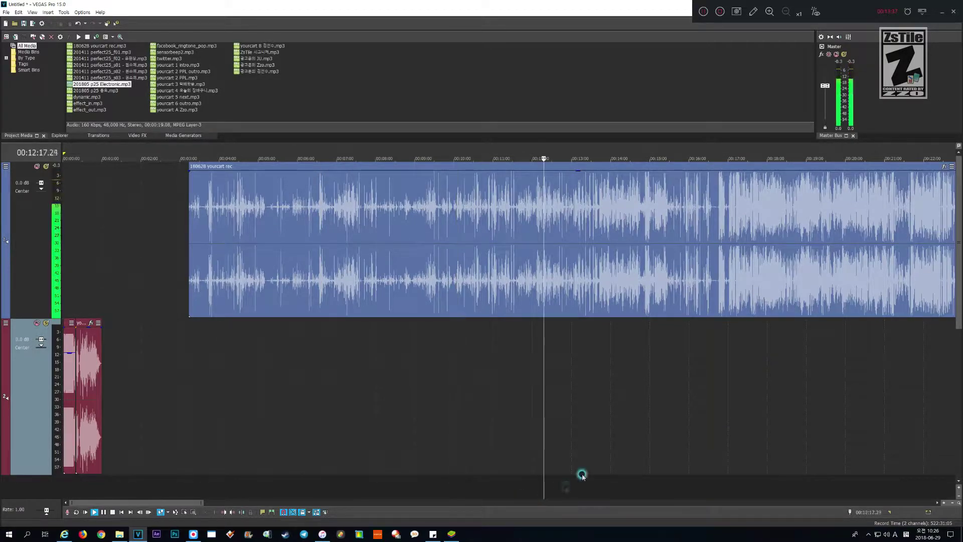
click(681, 479)
scroll(650, 473, up, 5)
scroll(650, 472, down, 2)
key(space)
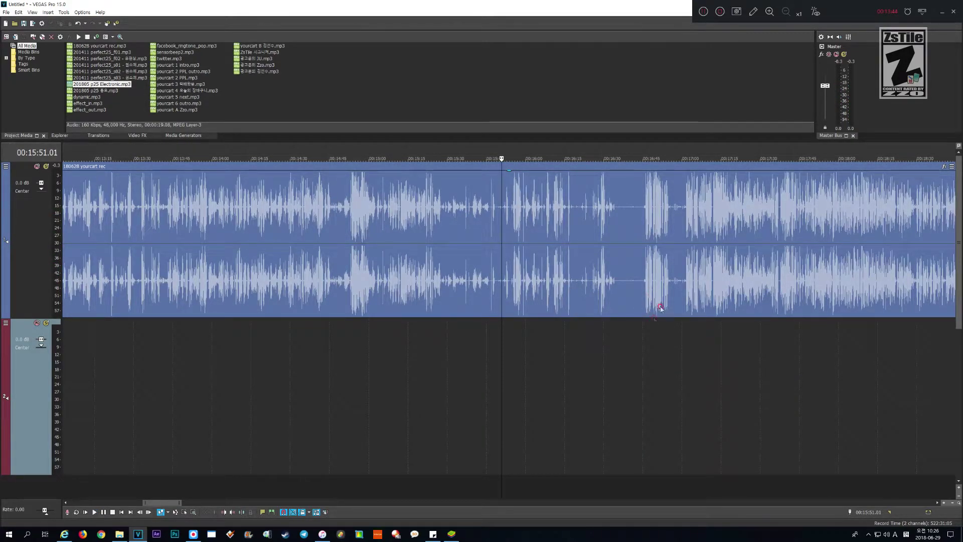
- Play the recording from about 00:16:44 to locate the start of the speech, and split the 180628 yourcart rec clip at 00:16:45.02
click(642, 336)
key(space)
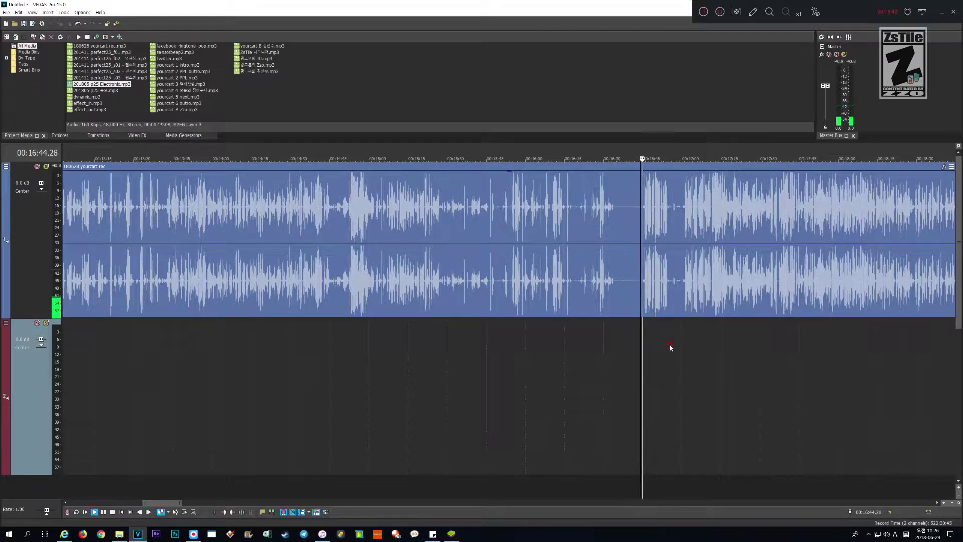
scroll(671, 347, up, 2)
scroll(671, 347, up, 1)
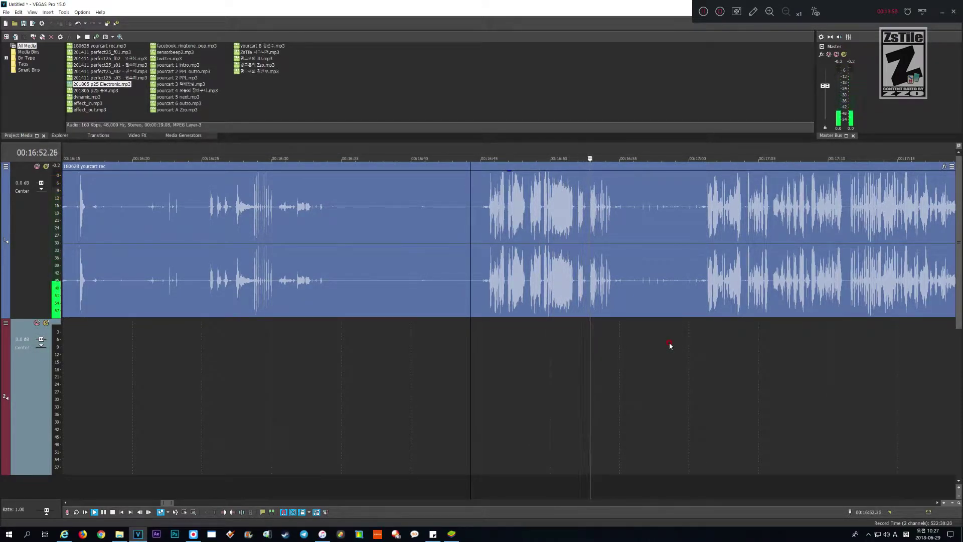
key(space)
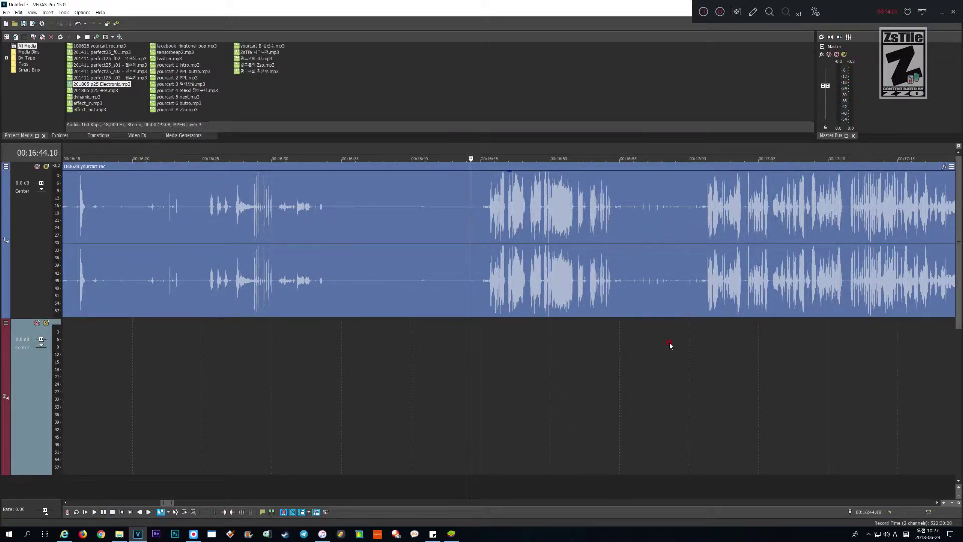
scroll(669, 345, up, 5)
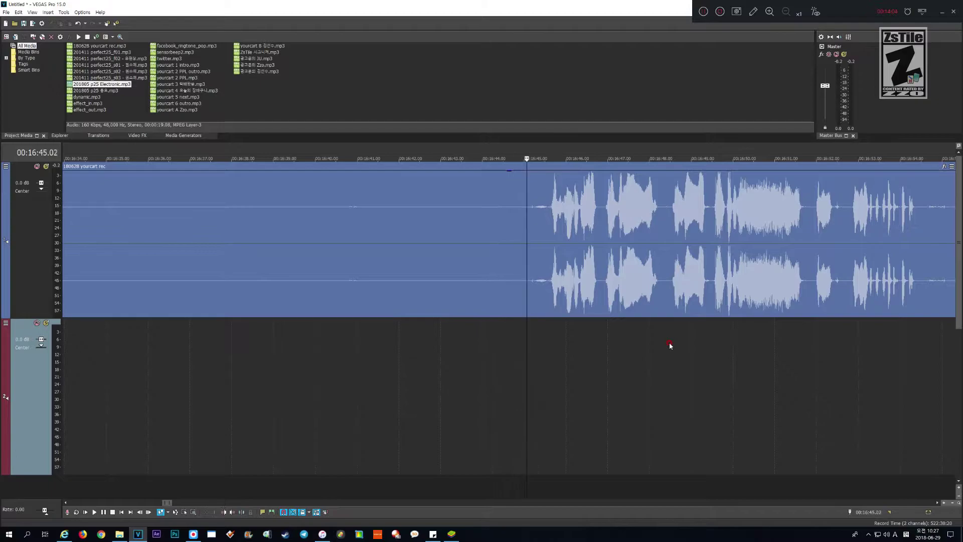
scroll(641, 273, down, 10)
scroll(642, 272, down, 3)
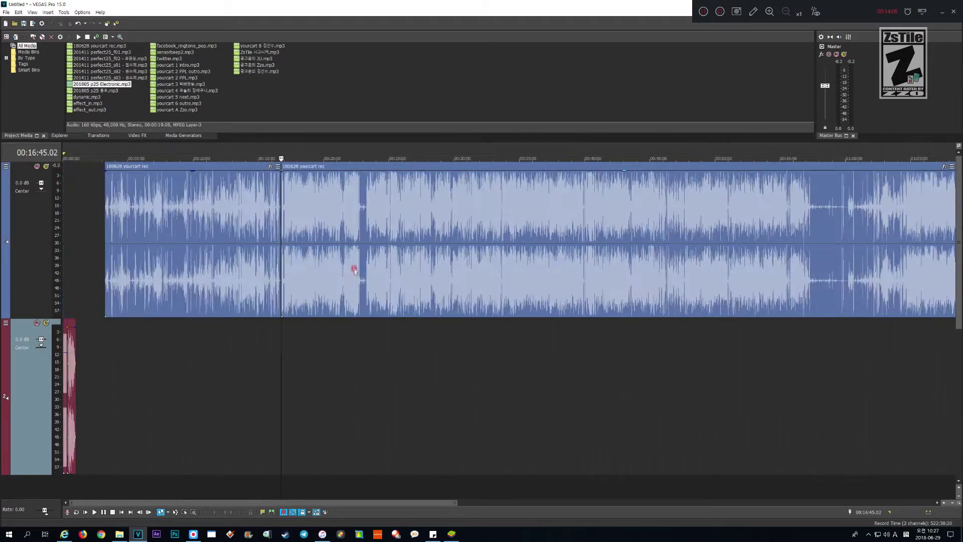
- Cut the 180628 yourcart rec segment before the split, close its gap, and paste it after the main recording at 02:12:07.05
click(195, 215)
click(188, 196)
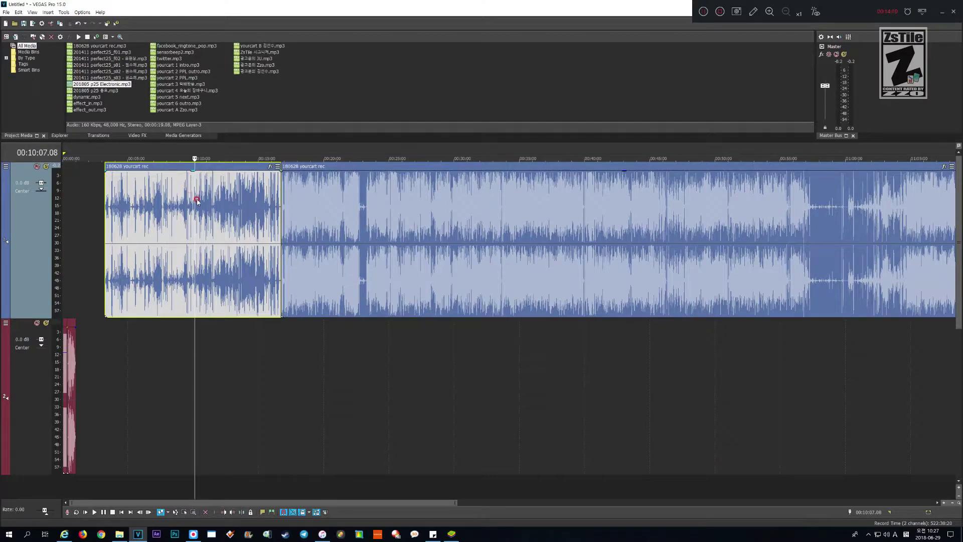
key(Delete)
scroll(561, 183, down, 2)
click(802, 264)
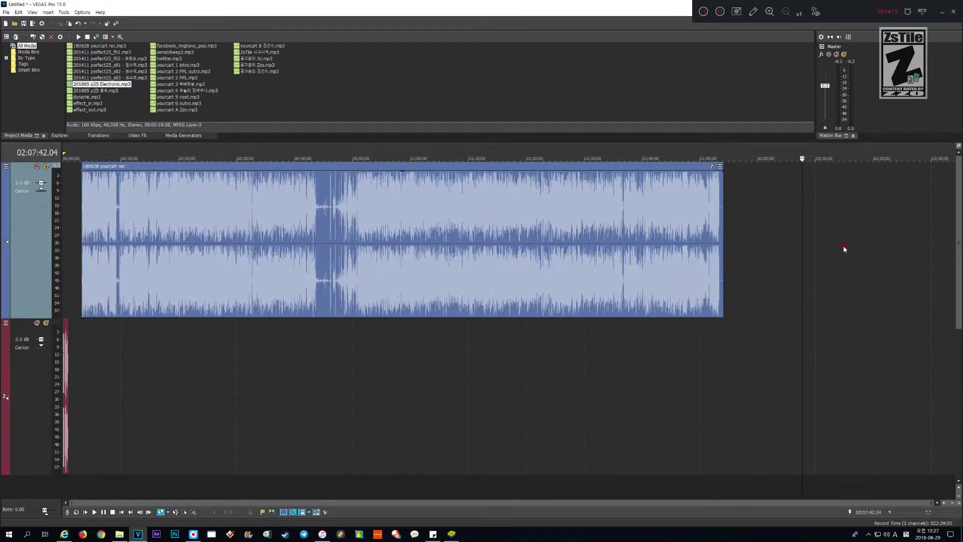
click(828, 251)
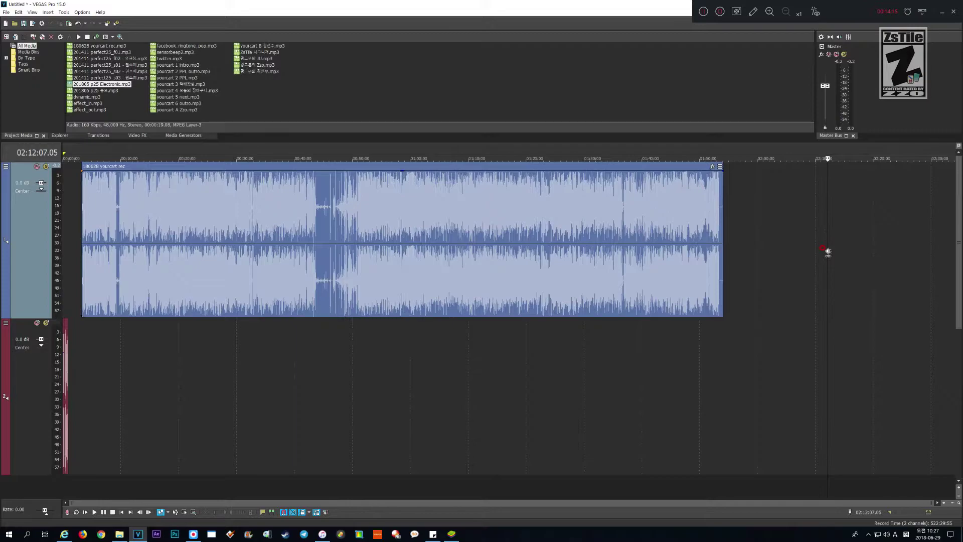
key(ctrl+v)
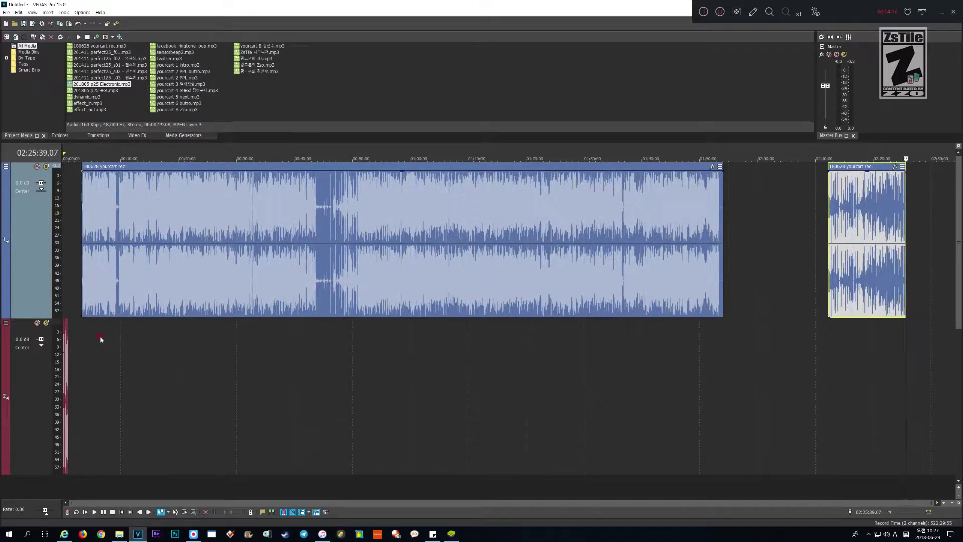
- Move the main 180628 yourcart rec clip earlier to start at about 00:00:46, overlapping the end of the yourcart 1 intro clip
click(82, 341)
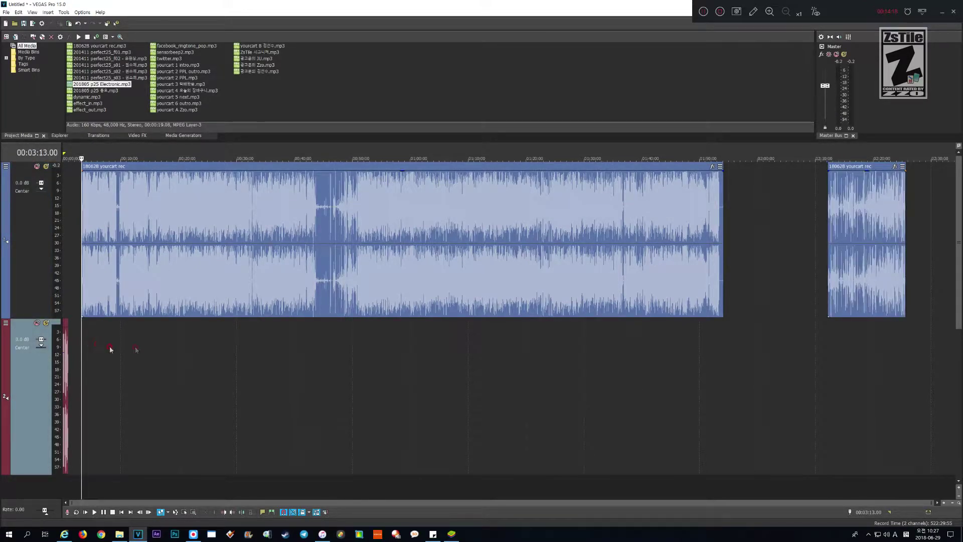
scroll(188, 349, up, 3)
scroll(215, 329, up, 5)
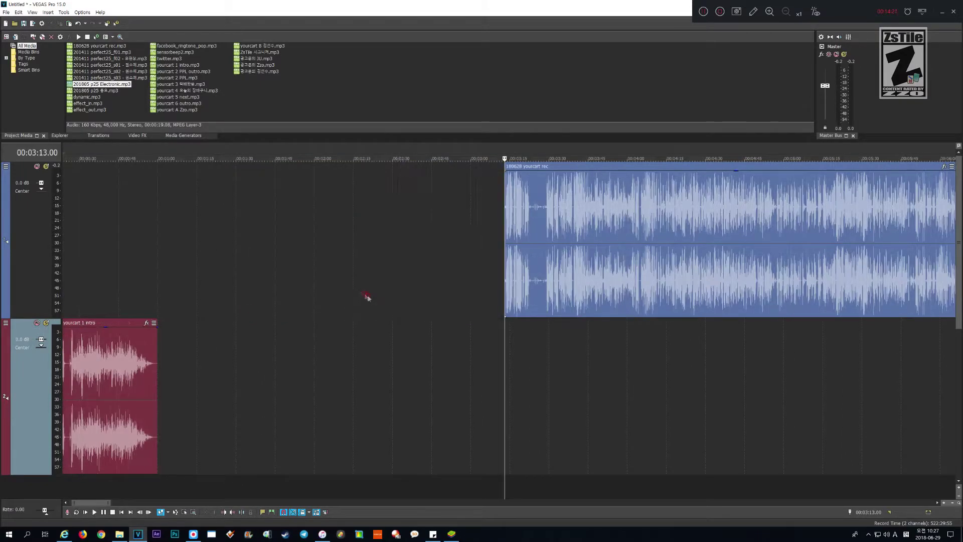
scroll(328, 303, down, 5)
click(491, 288)
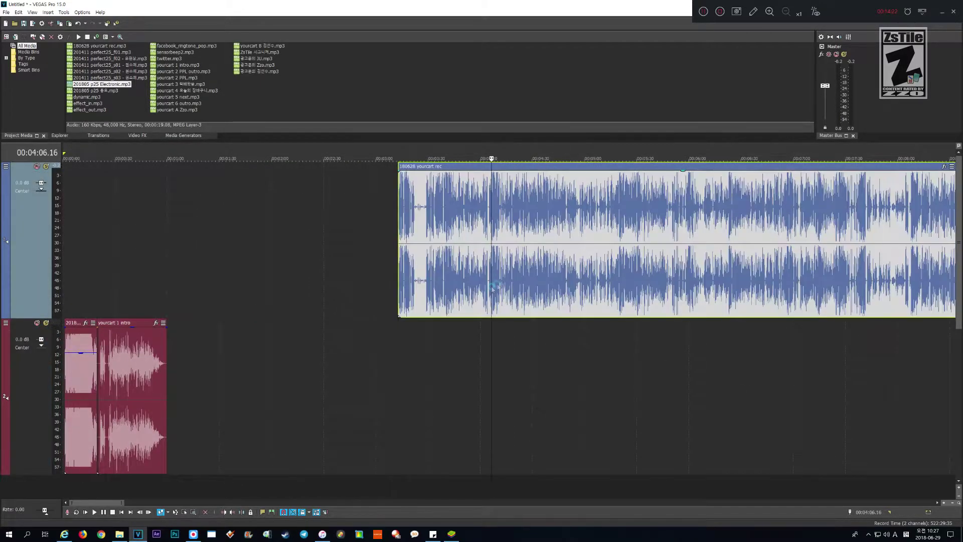
drag(585, 284, 314, 281)
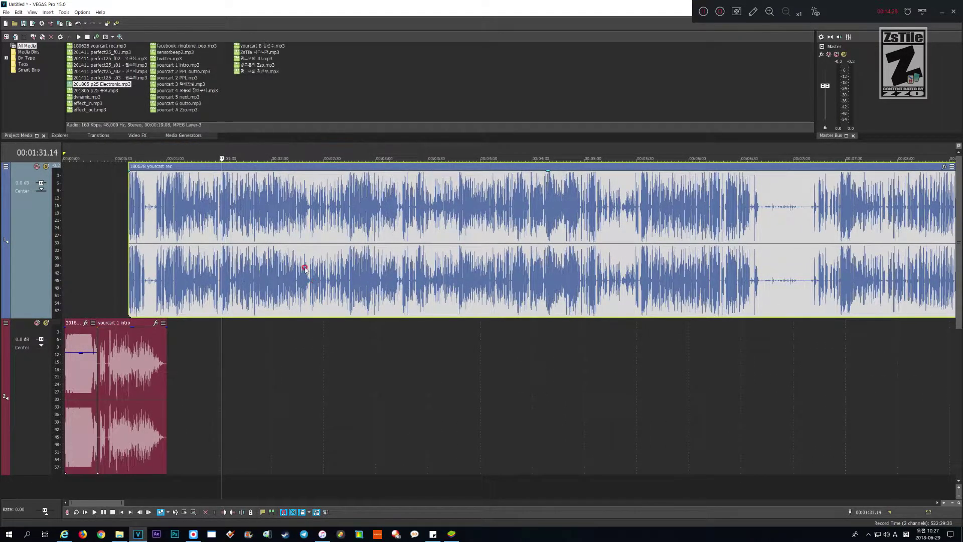
drag(163, 286, 173, 285)
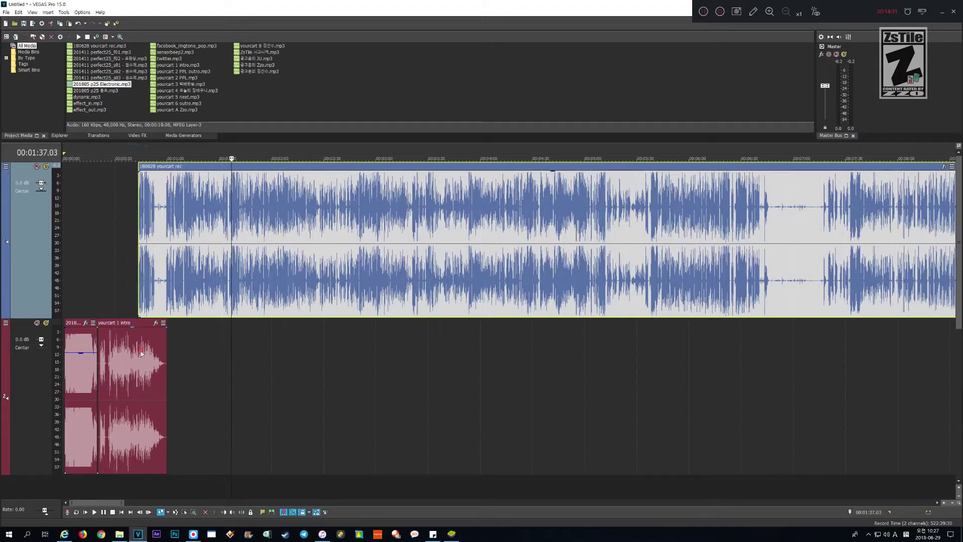
scroll(173, 286, up, 3)
scroll(221, 318, down, 3)
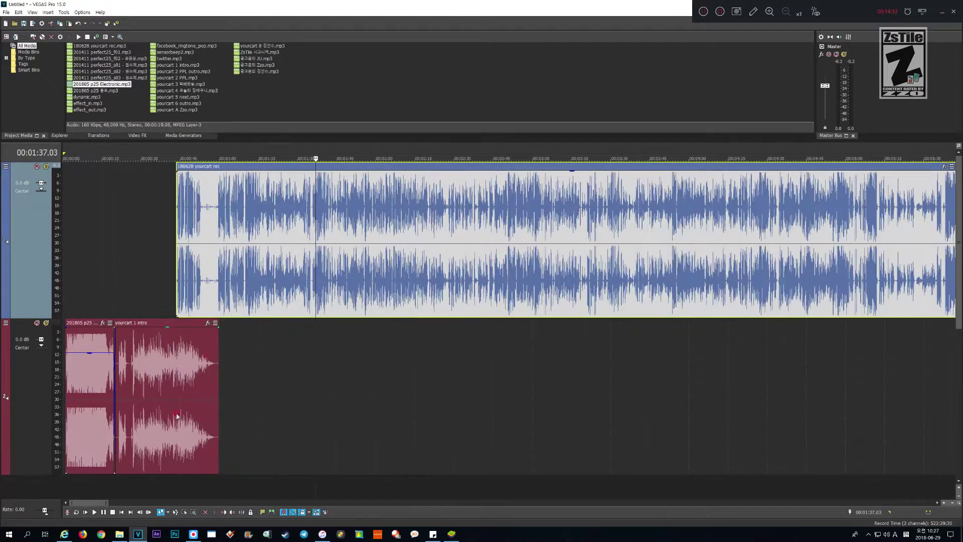
drag(227, 259, 236, 260)
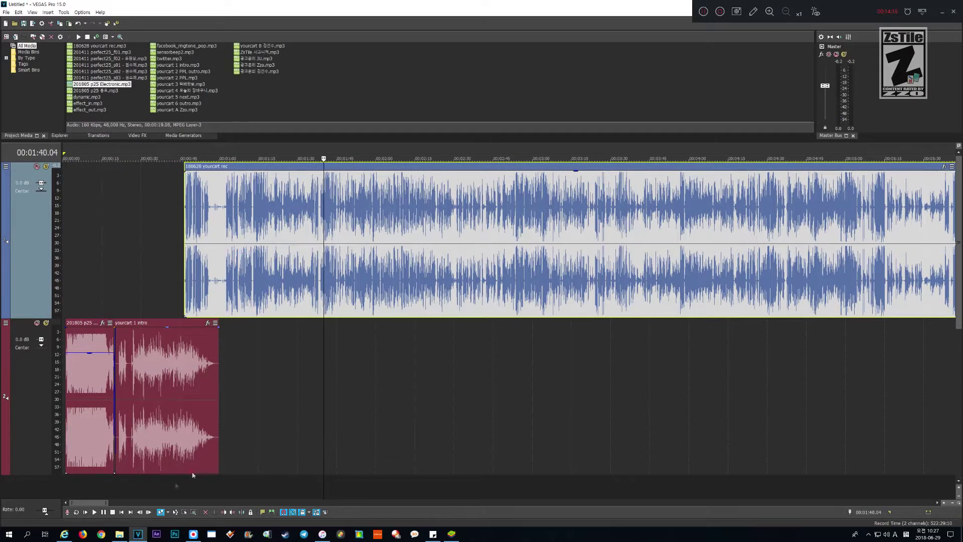
- Play the yourcart 1 intro clip from about 00:00:30 to listen for where the recorded talk should enter
click(142, 492)
key(space)
scroll(239, 459, up, 6)
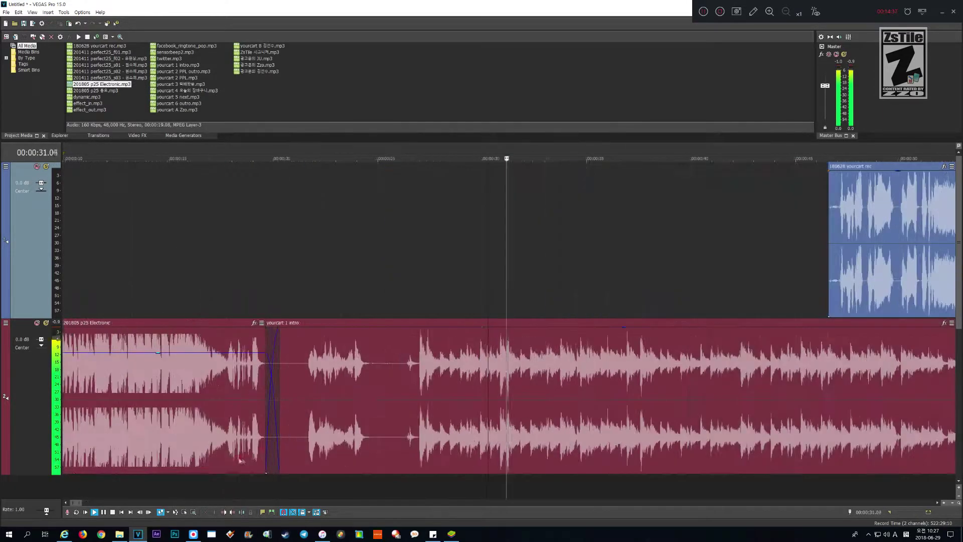
scroll(351, 477, down, 3)
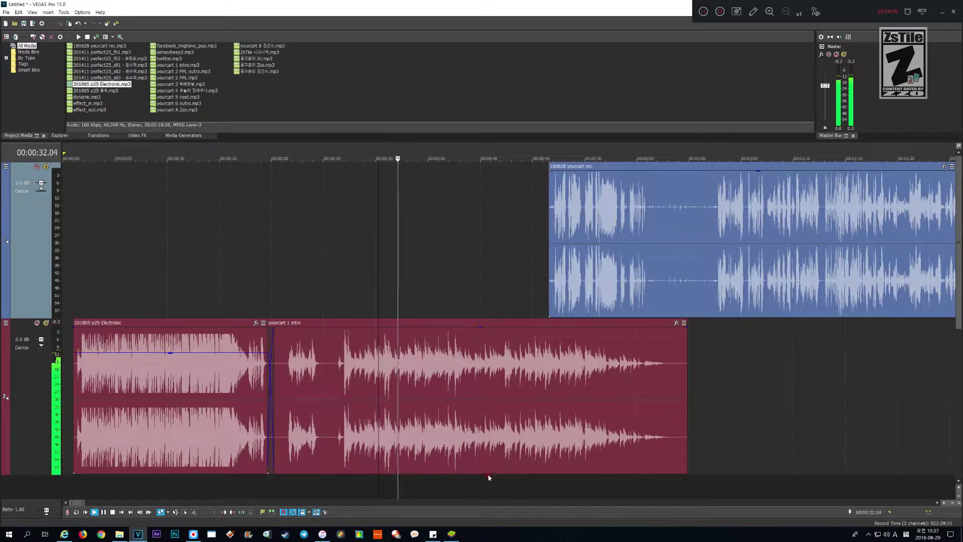
key(Return)
- Step the playhead back and forth in small increments through the yourcart 1 intro clip between about 00:00:38 and 00:00:40
click(465, 492)
key(Right)
key(Right)
key(Right)
key(Right)
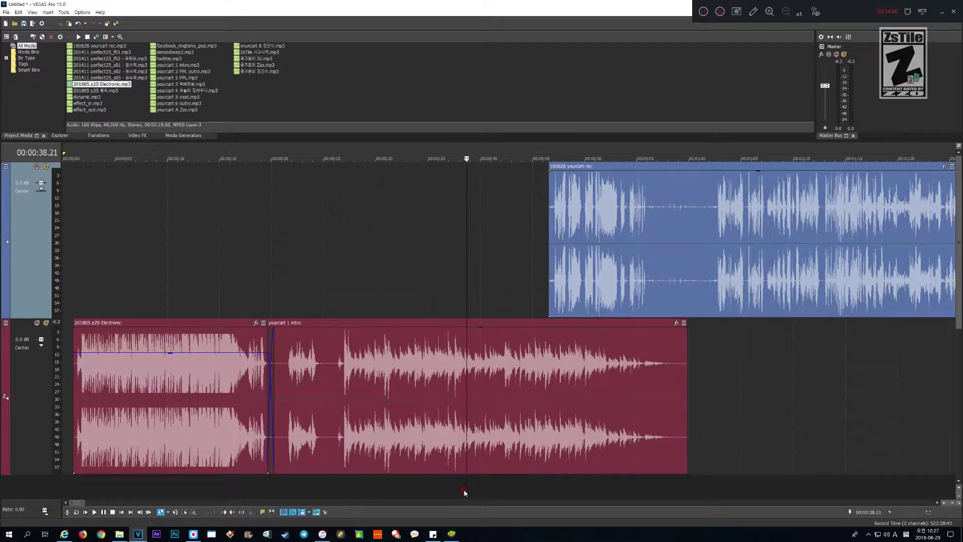
key(Left)
key(Left)
key(Left)
key(Left)
key(Right)
key(Right)
key(Right)
key(Right)
key(Right)
key(Right)
key(Right)
key(Right)
key(Right)
key(Right)
key(Right)
key(Right)
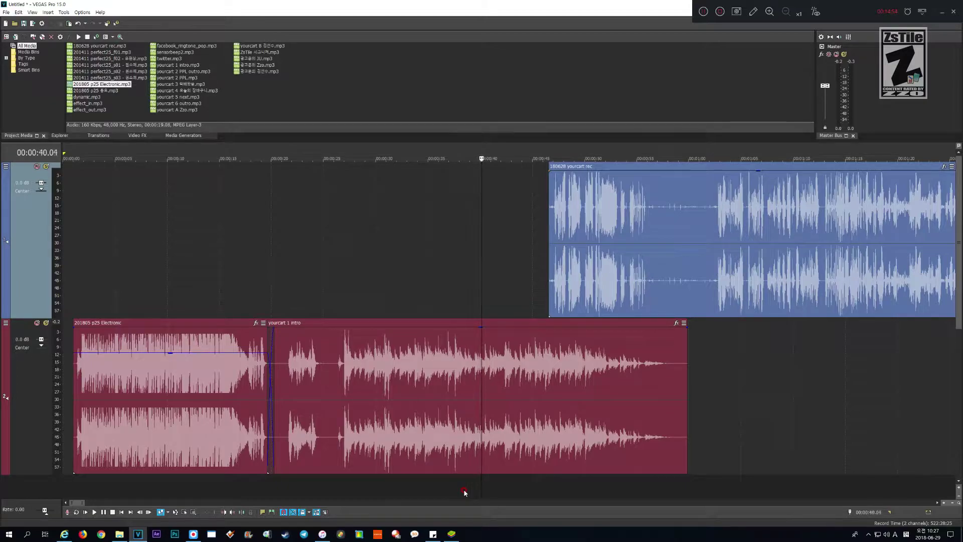
key(Left)
key(Left)
key(Left)
key(Left)
key(Left)
key(Left)
key(Left)
key(Left)
key(Left)
key(Left)
key(Left)
key(Left)
key(Left)
key(Left)
key(Left)
key(Left)
key(Left)
key(Left)
key(Left)
key(Left)
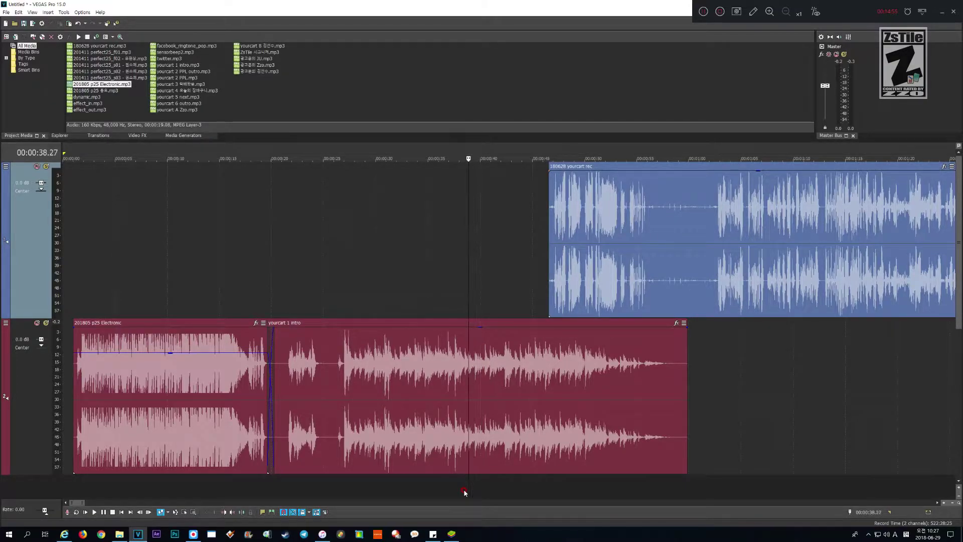
scroll(464, 492, up, 5)
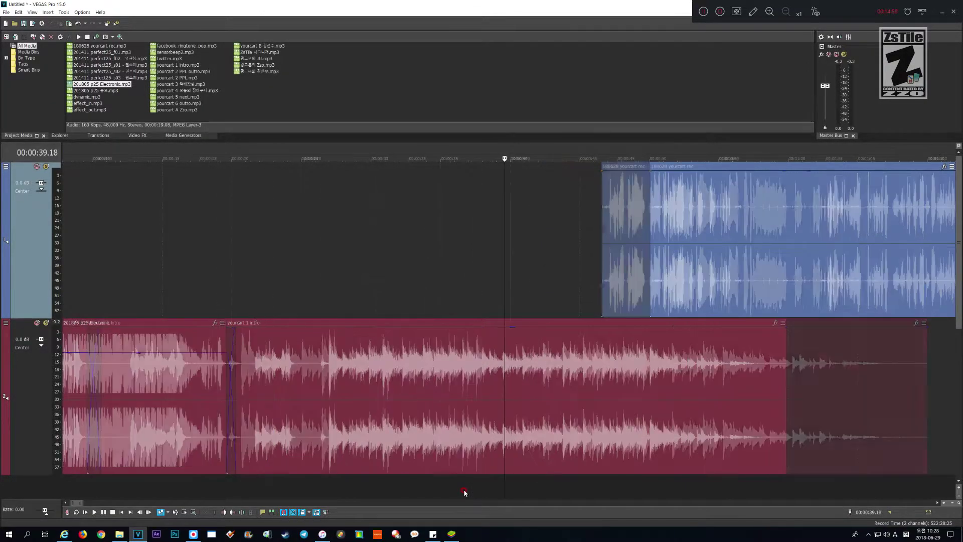
key(Left)
key(Left)
key(Left)
key(Left)
key(Left)
key(Left)
key(Left)
key(Left)
key(Left)
key(Left)
key(Left)
key(Left)
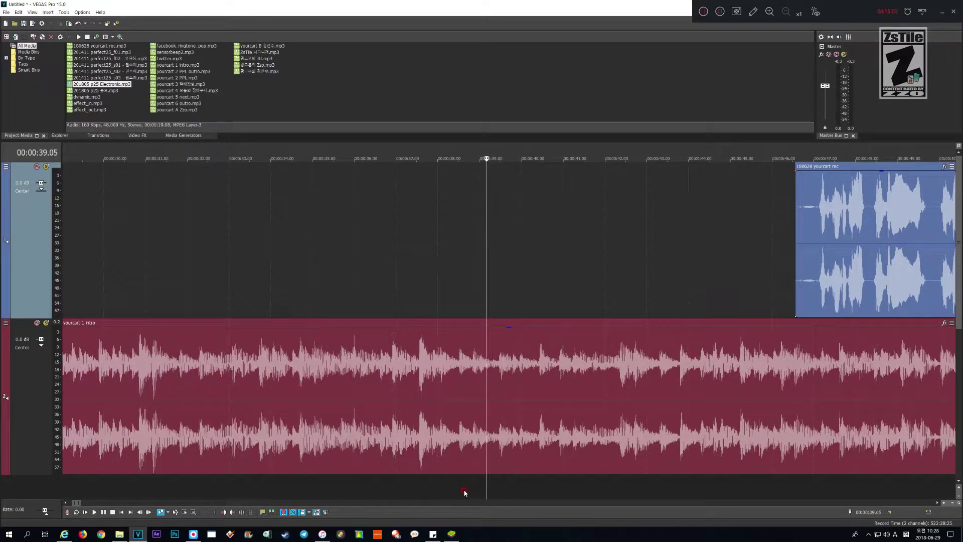
- Jump the playhead back and forth in larger increments along the yourcart 1 intro clip around 00:00:35 to 00:00:40
scroll(463, 492, down, 5)
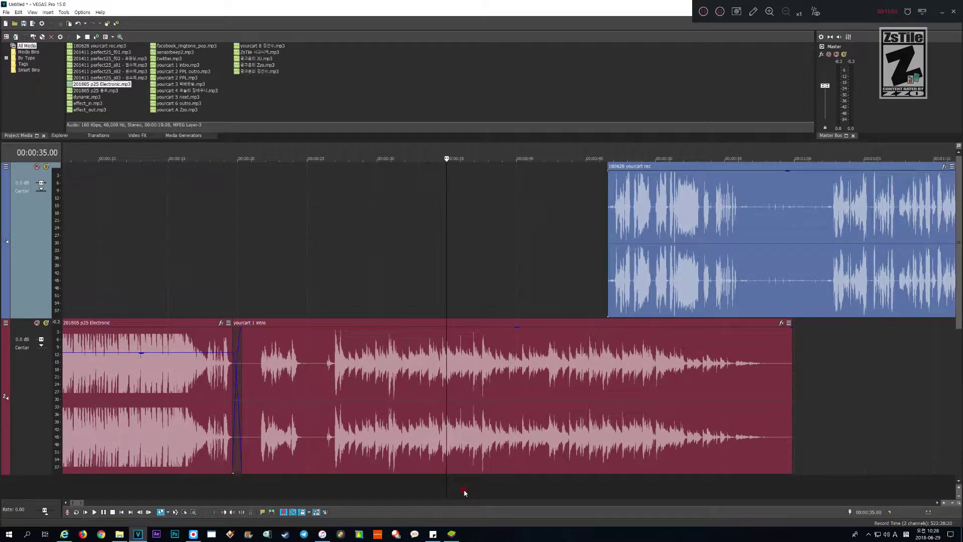
key(Page_Down)
key(Page_Up)
key(Page_Down)
key(Page_Down)
key(Page_Up)
key(Page_Up)
key(Page_Up)
key(Page_Down)
key(Page_Down)
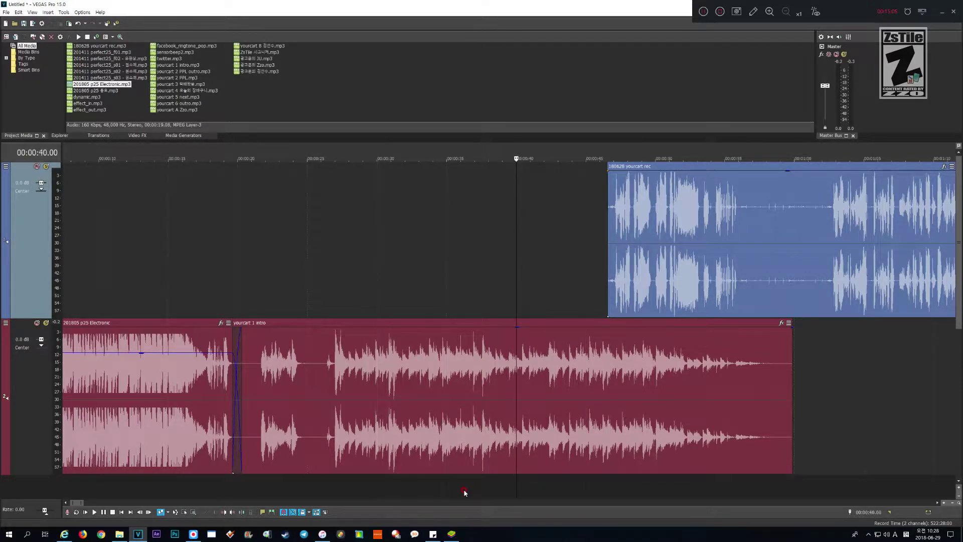
- Play the intro to set the playhead at 00:00:38.15, and move the start of the 180628 yourcart rec clip to about that point
scroll(464, 493, up, 5)
key(Page_Up)
key(Page_Up)
key(space)
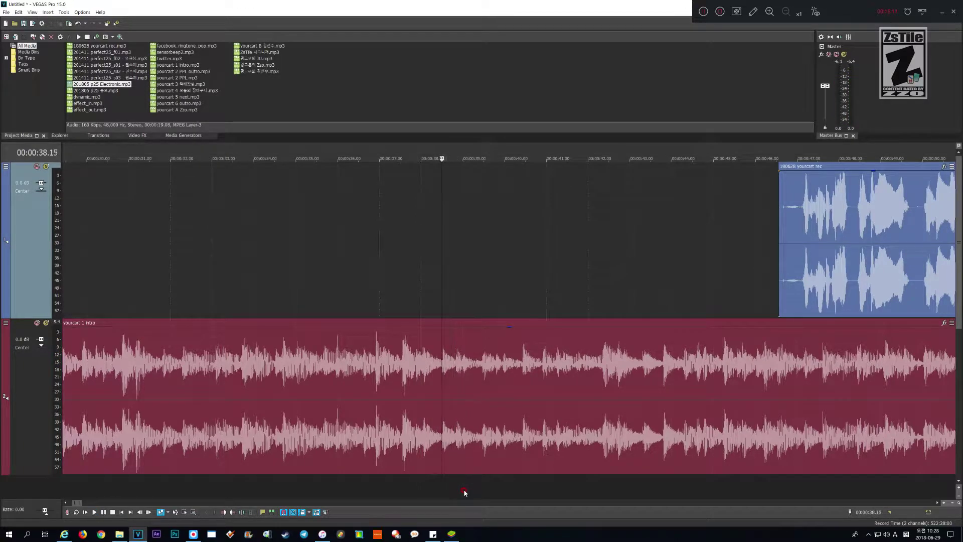
key(space)
scroll(461, 493, down, 5)
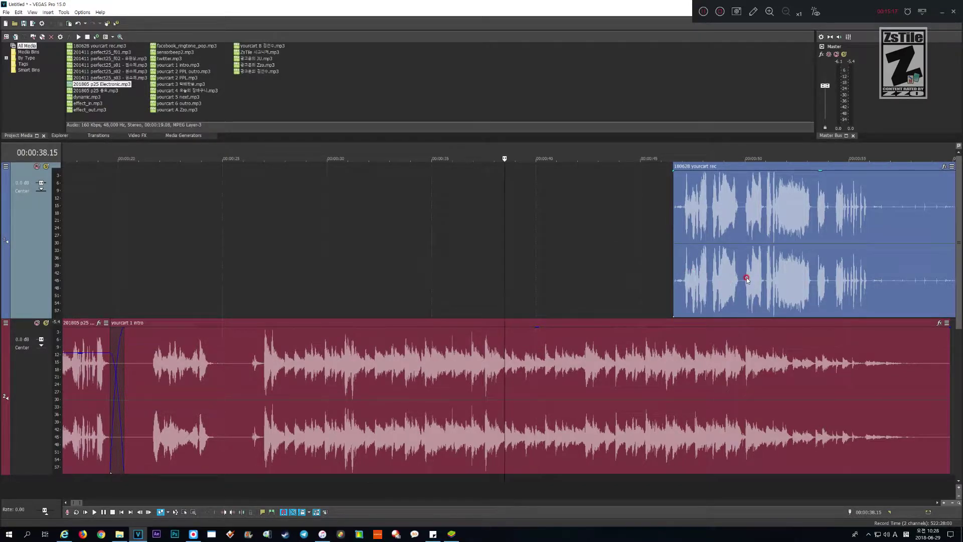
drag(747, 280, 581, 284)
scroll(555, 342, down, 3)
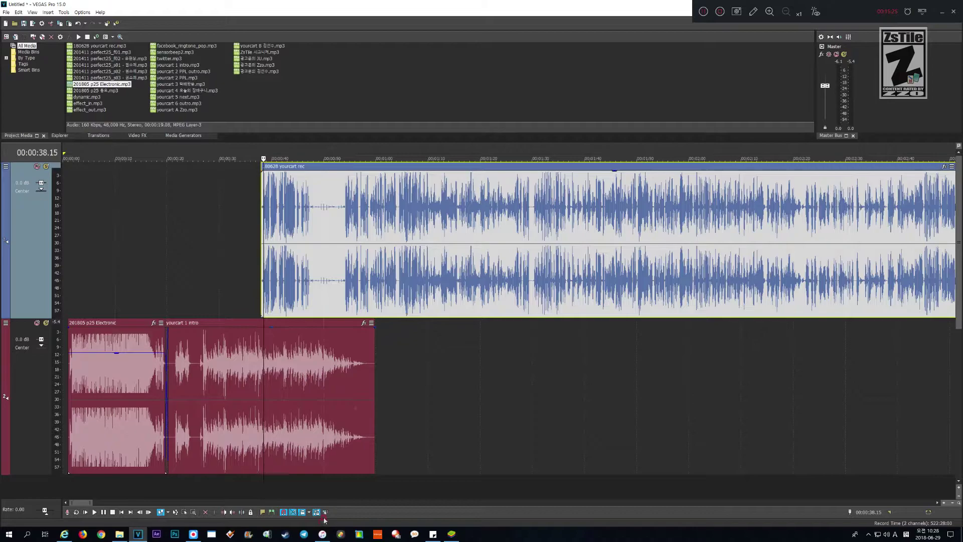
- Play the overlap of the intro music and the recording from about 00:00:33 to check the balance, stopping at 00:00:44.27
click(234, 490)
key(space)
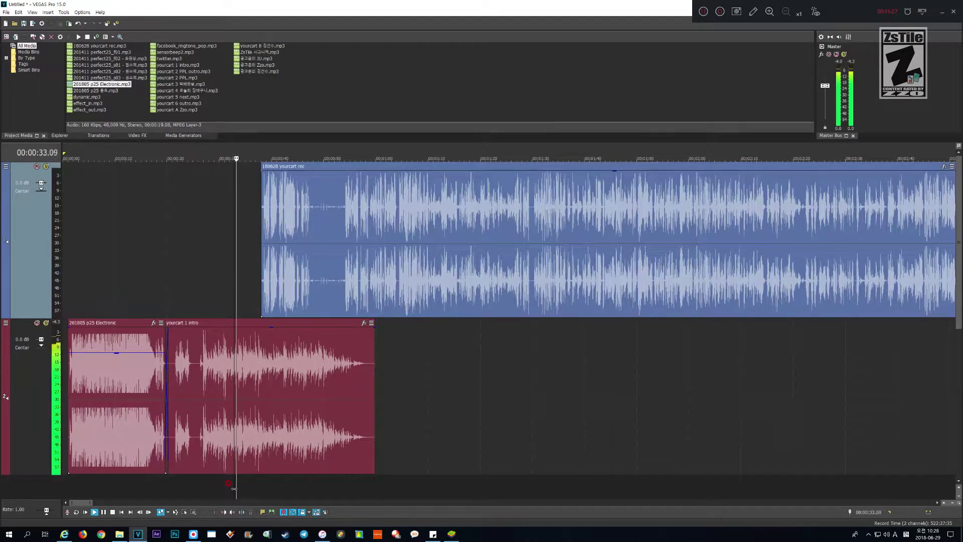
scroll(234, 488, up, 5)
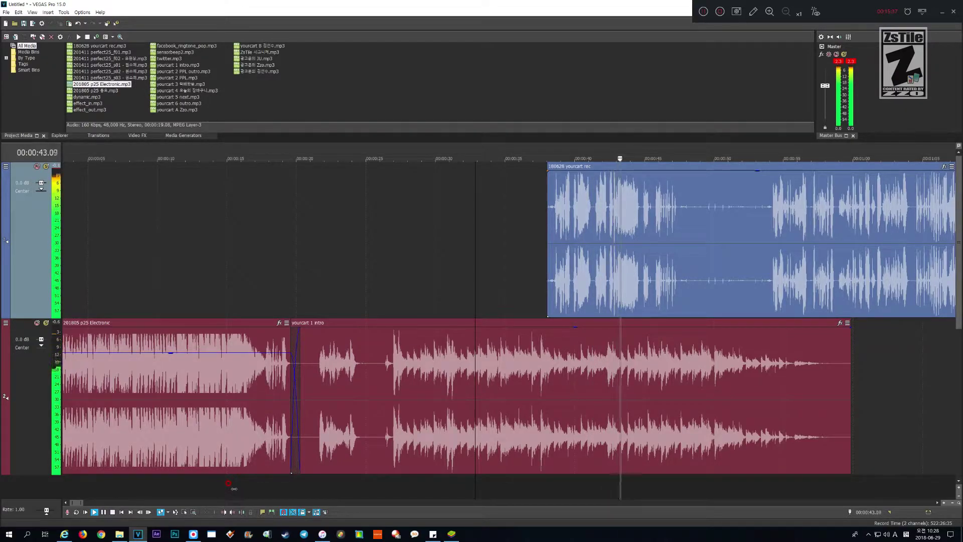
key(Return)
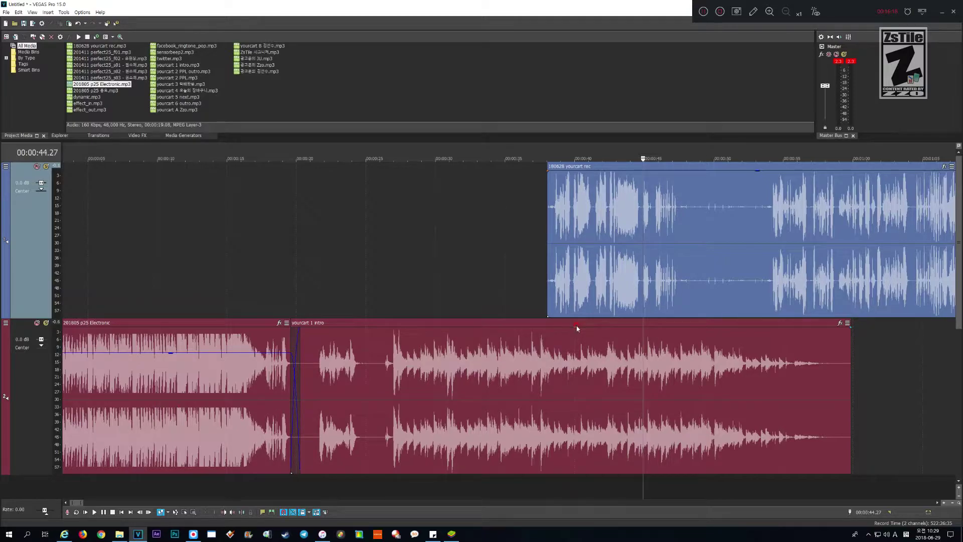
- Select the yourcart 1 intro clip and add volume envelopes to the recording and intro tracks
drag(578, 330, 590, 296)
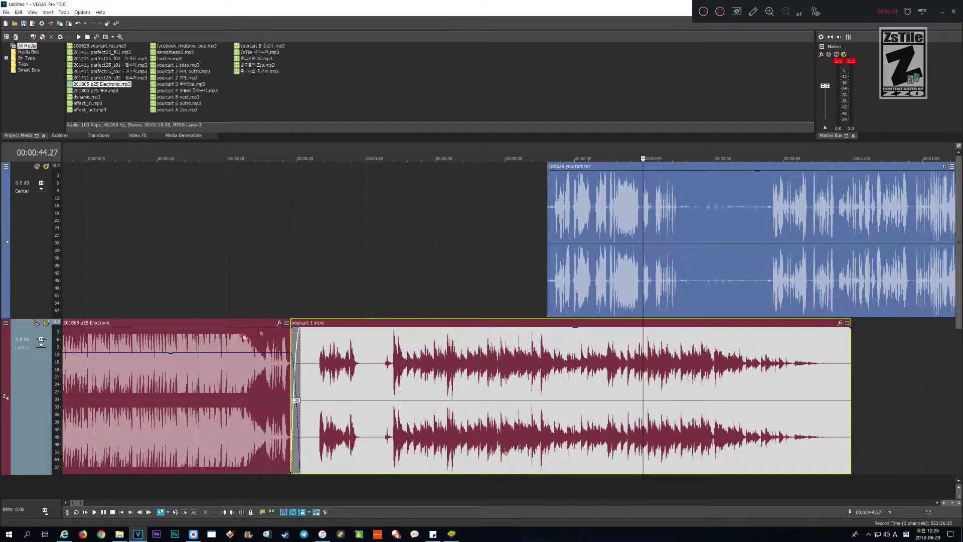
click(31, 396)
key(v)
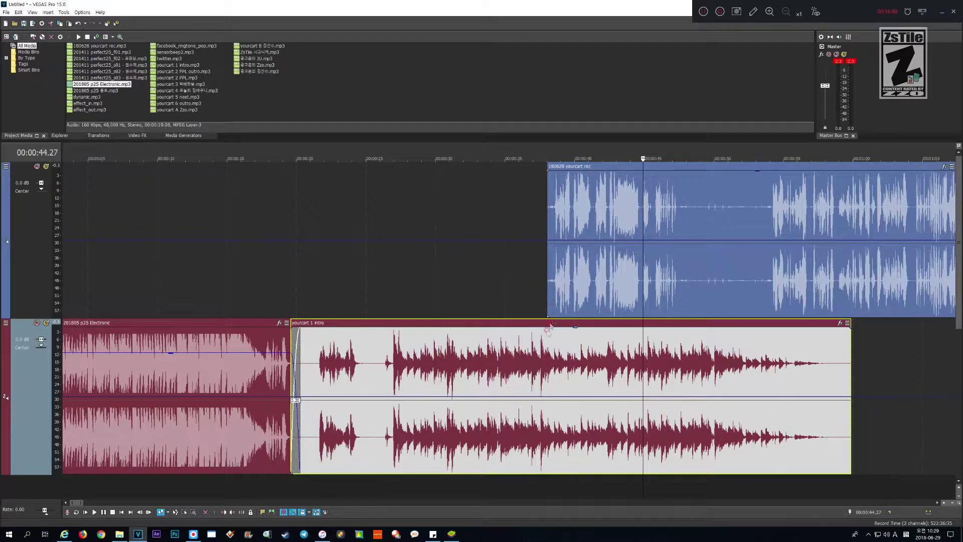
- Add volume point pairs on the intro track near 00:00:38.10 and 00:00:48.10, and lower the envelope between them to duck the music
click(560, 398)
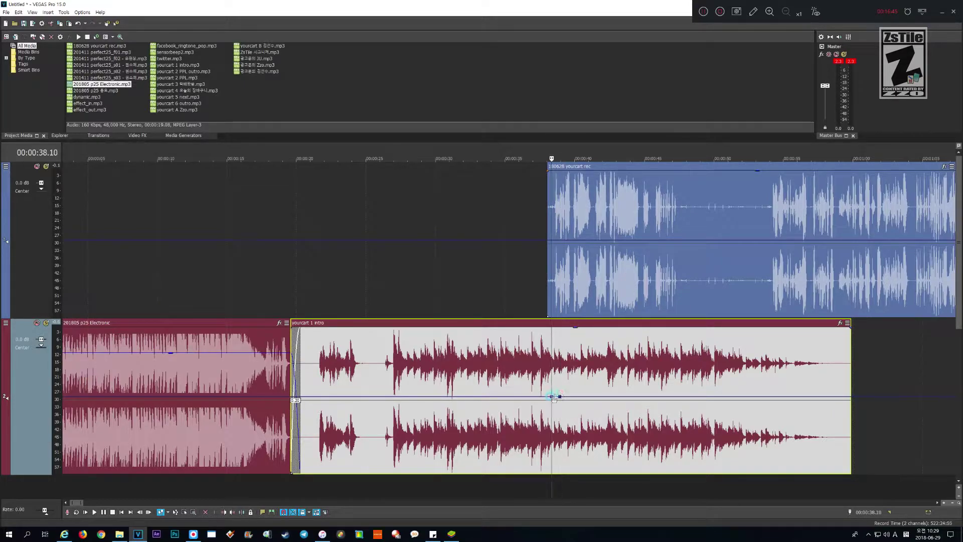
double_click(683, 397)
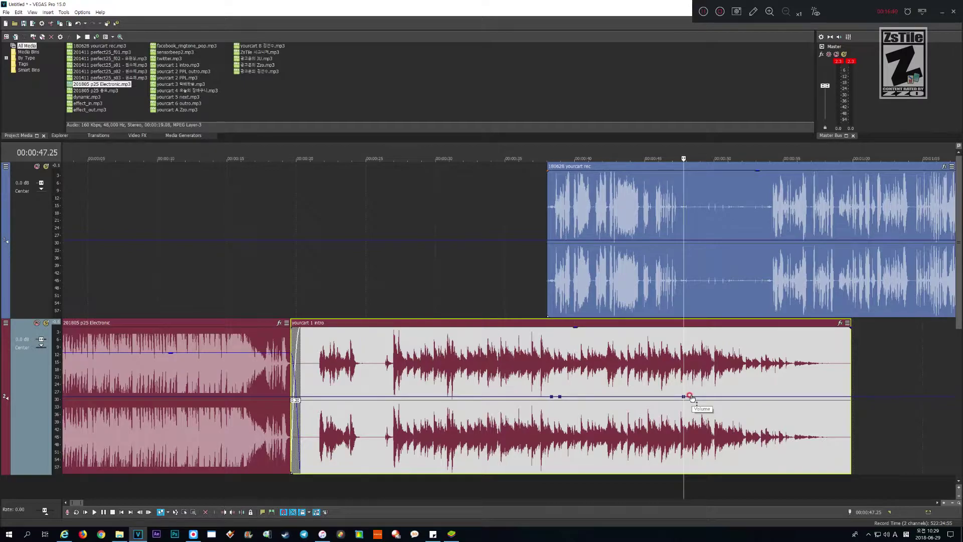
double_click(691, 397)
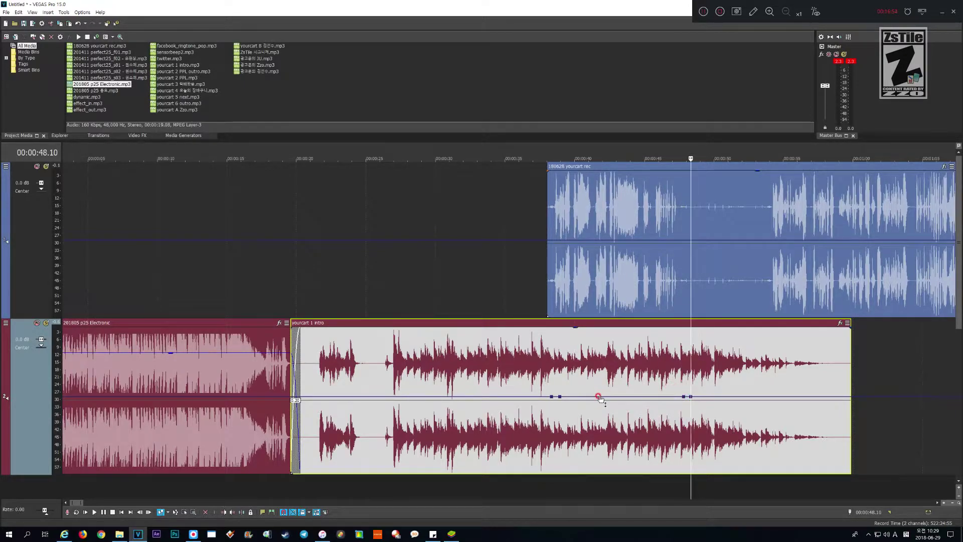
drag(600, 398, 601, 443)
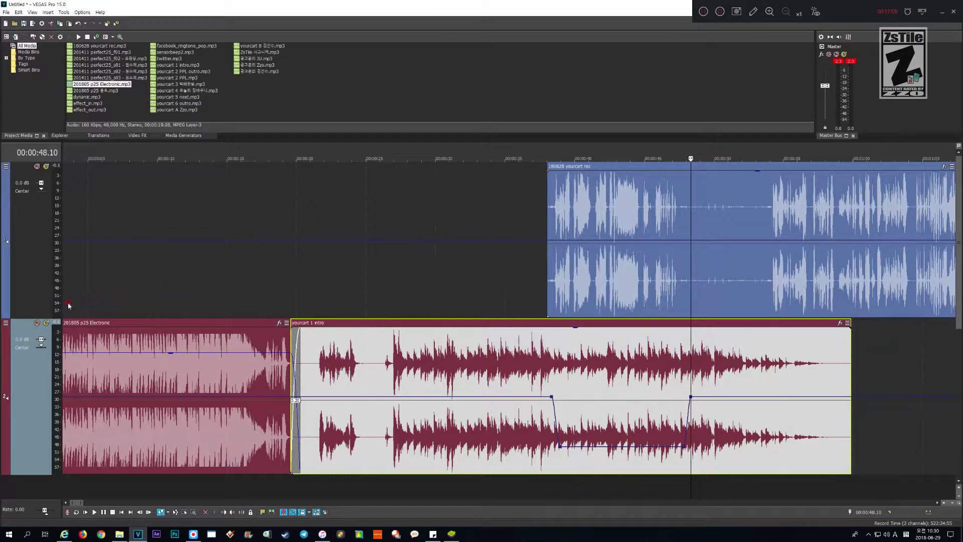
- Mute the recording track and play the intro music from 00:00:33.27 to hear the lowered section on its own
click(38, 167)
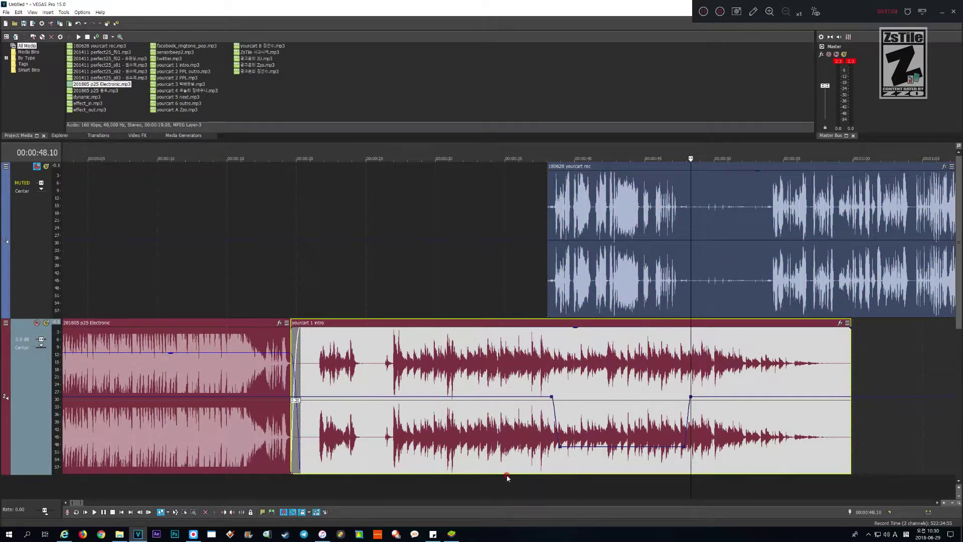
click(489, 485)
key(space)
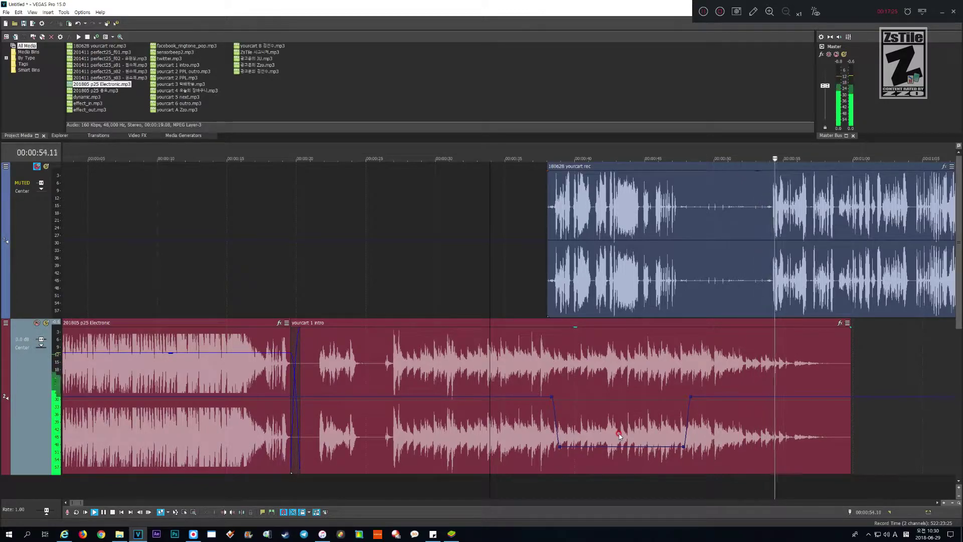
key(space)
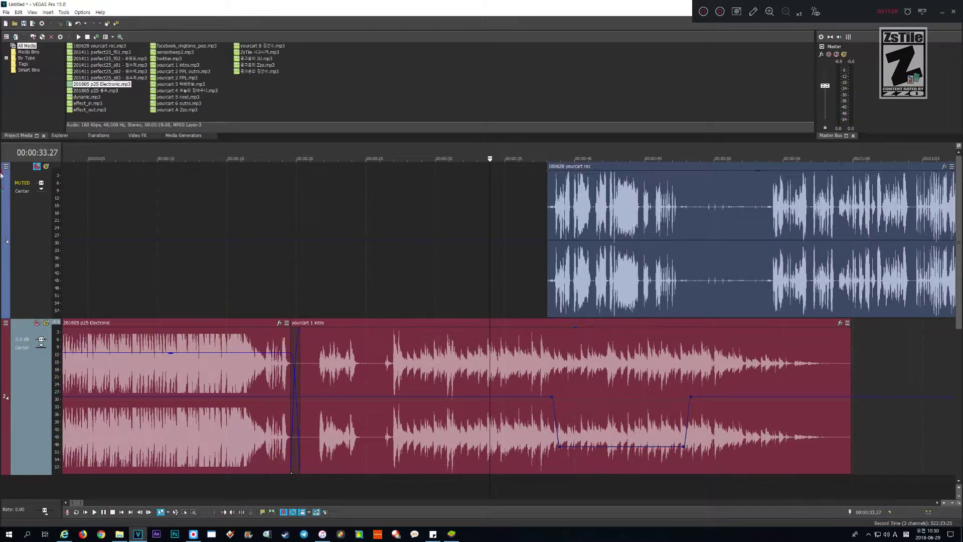
- Unmute the recording track, lower the ducked section of the intro music to about -11 dB, and play the overlap
click(36, 166)
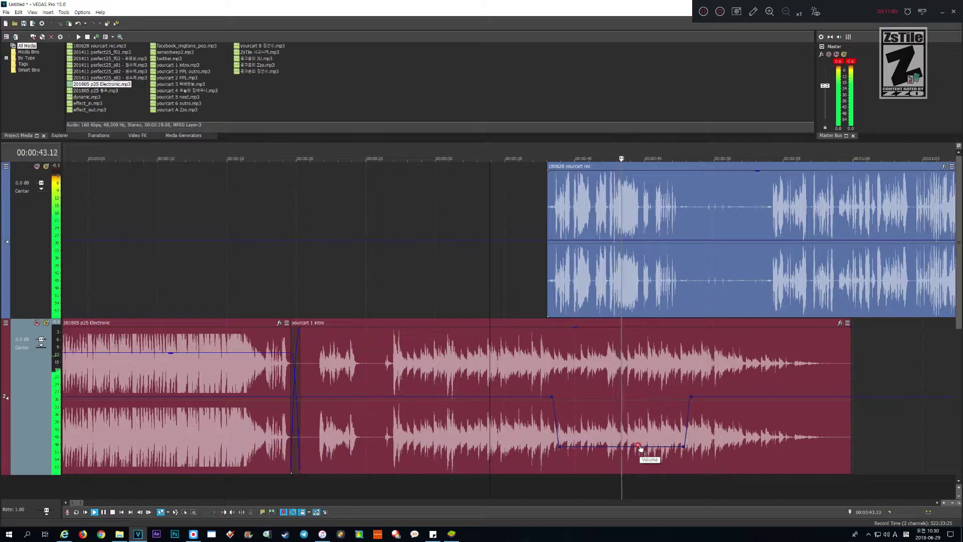
key(Return)
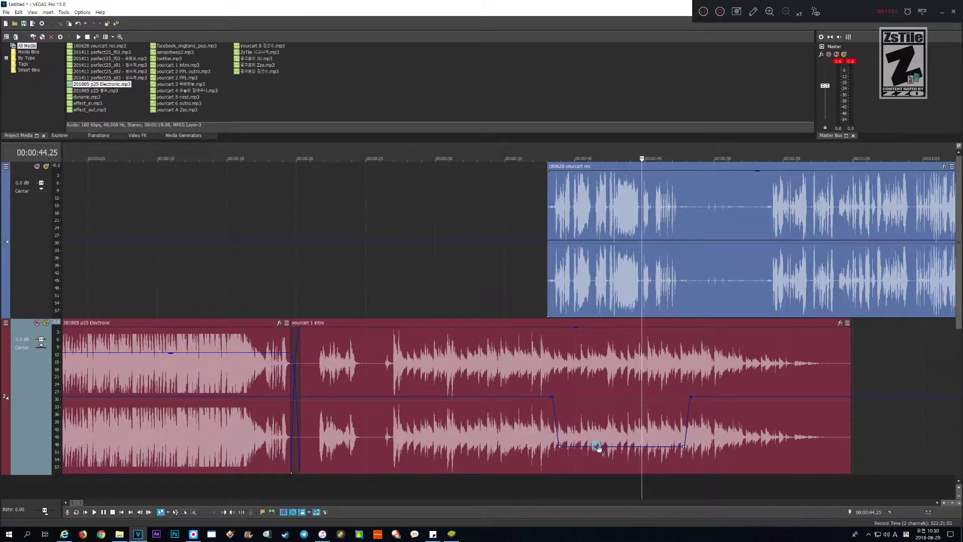
drag(599, 447, 598, 448)
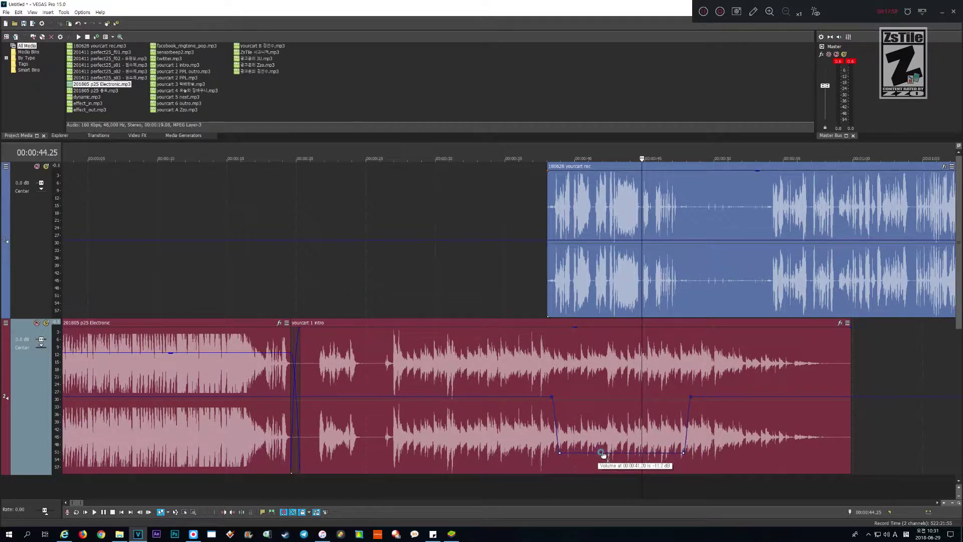
drag(603, 458, 602, 460)
key(space)
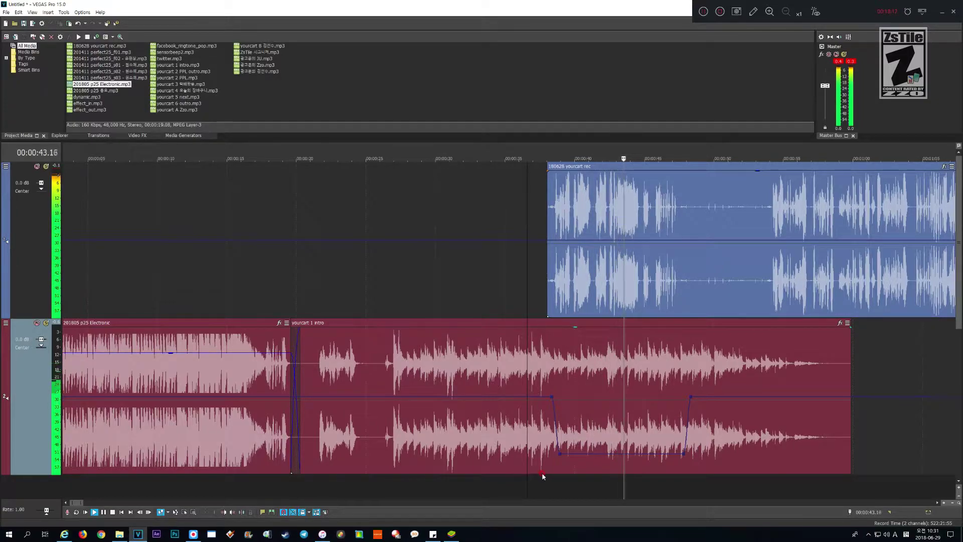
- Lower the ducked section of the intro music to about -12 dB and about -14 dB, replaying the overlap after each adjustment
key(Return)
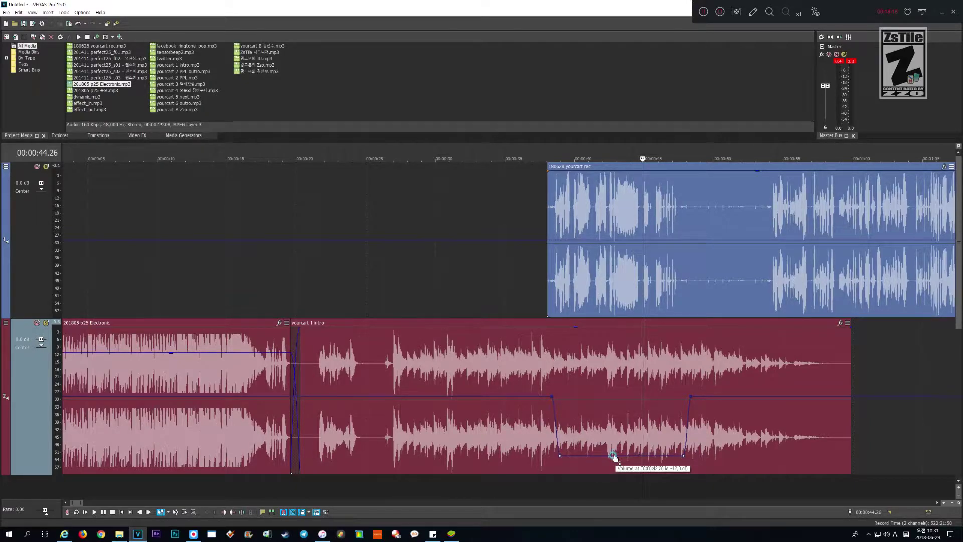
click(545, 494)
key(Return)
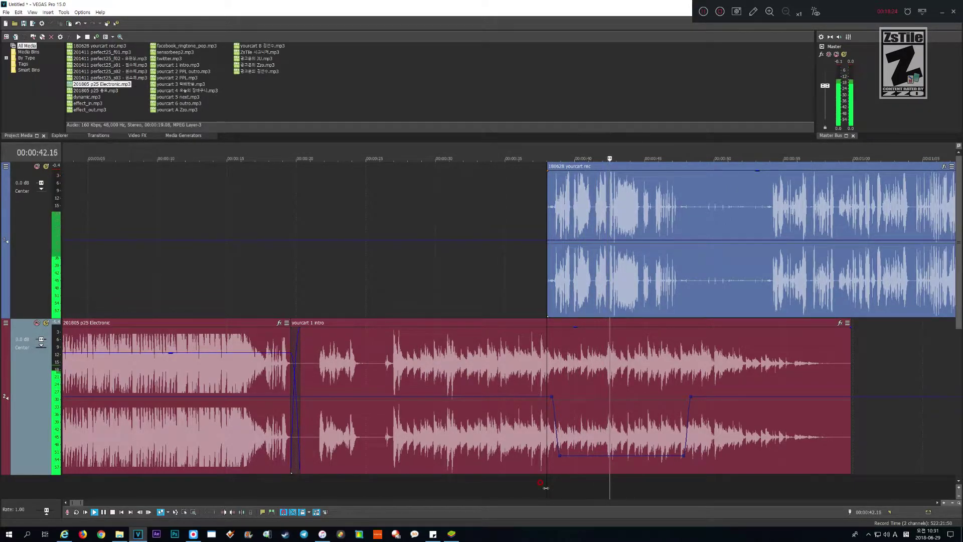
key(Return)
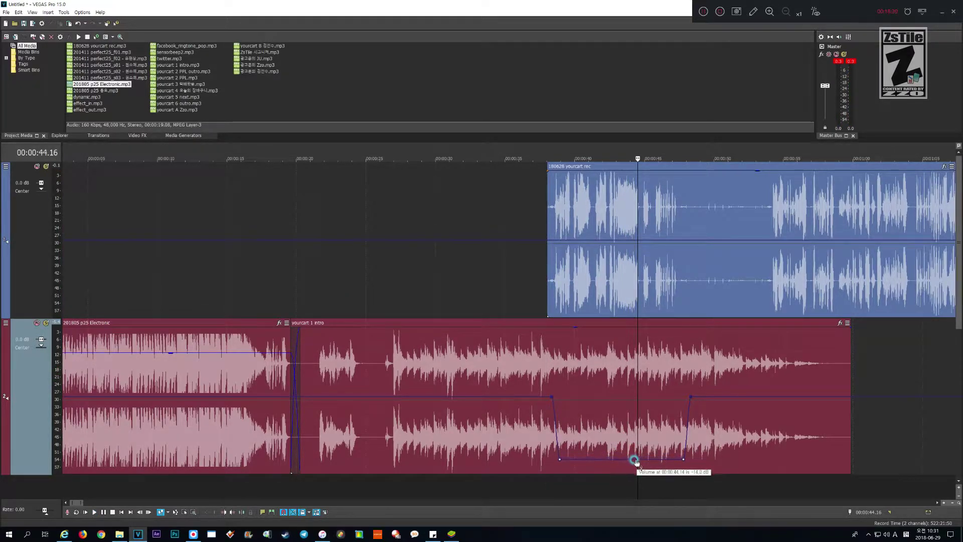
click(532, 485)
key(Return)
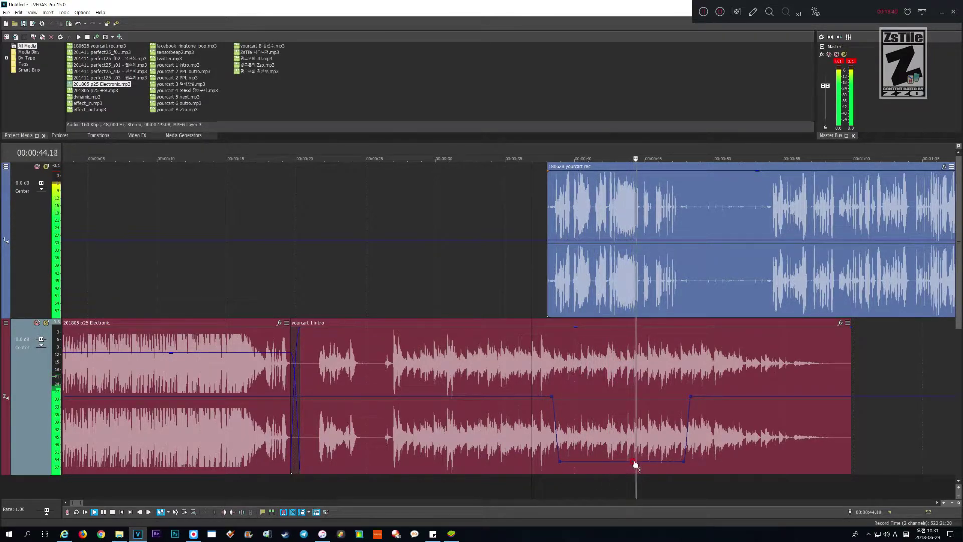
- Lower the ducked section to about -16 dB during playback, clearing the master peak indicators and replaying from about 00:00:37
click(546, 480)
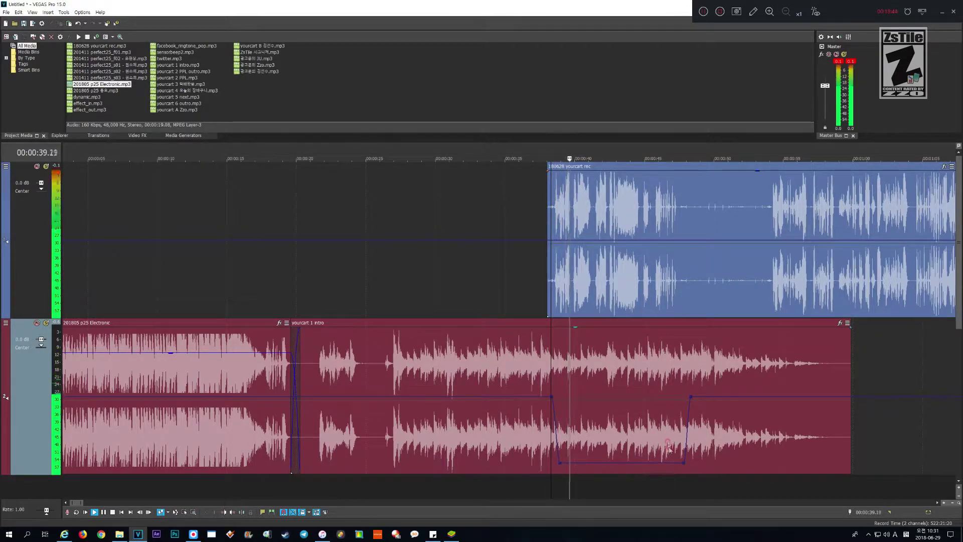
click(843, 64)
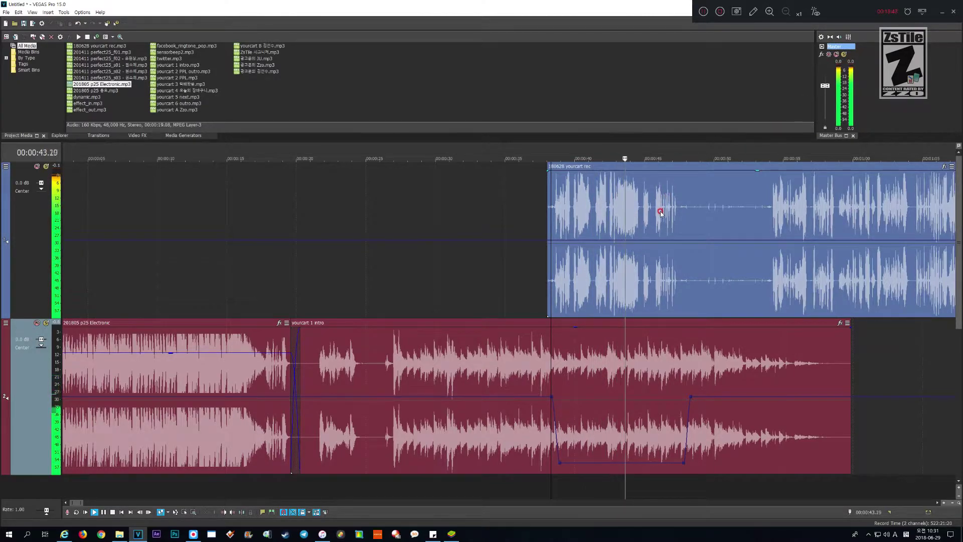
click(555, 477)
click(537, 480)
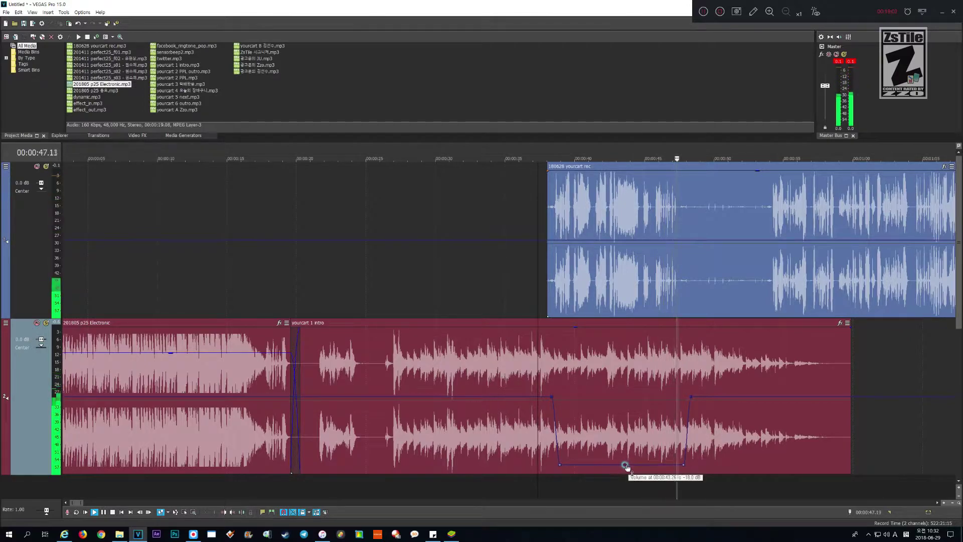
click(850, 60)
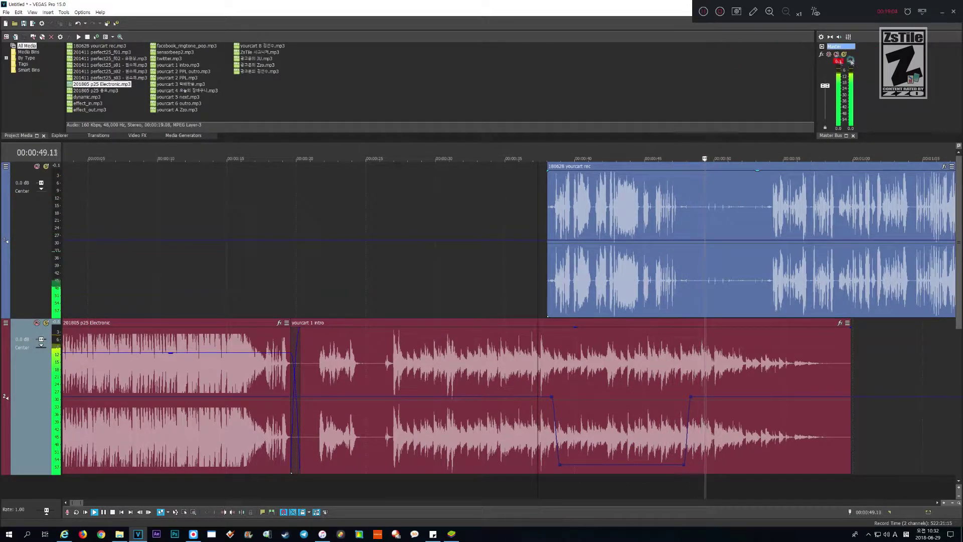
click(535, 471)
click(537, 481)
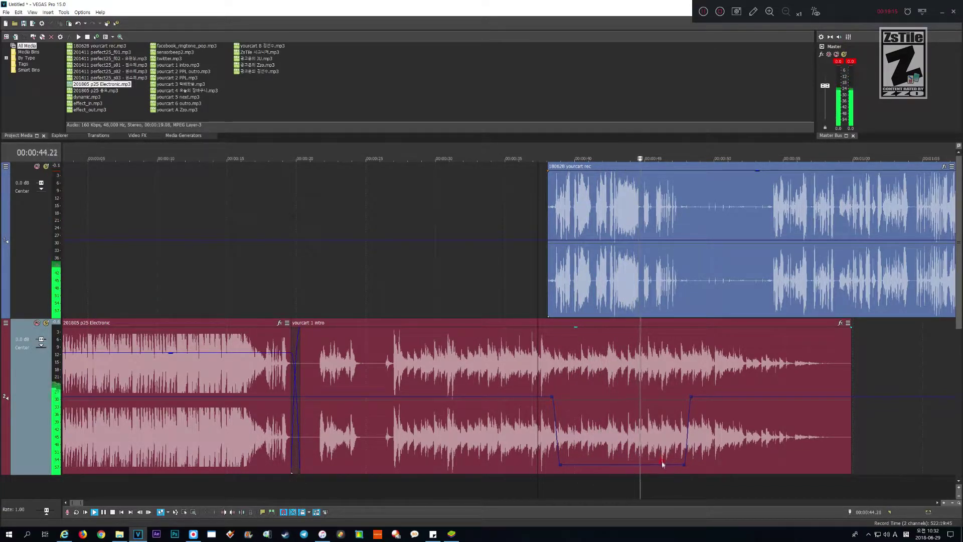
- Lower the ducked intro section slightly further during playback, replay the overlap with cleared master peak indicators, and stop near 00:00:45
drag(660, 463, 659, 466)
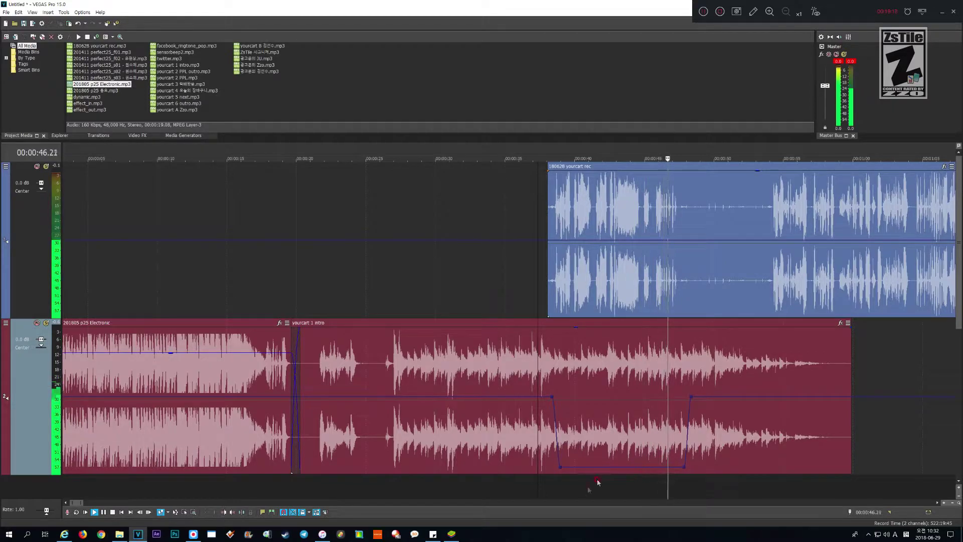
click(540, 494)
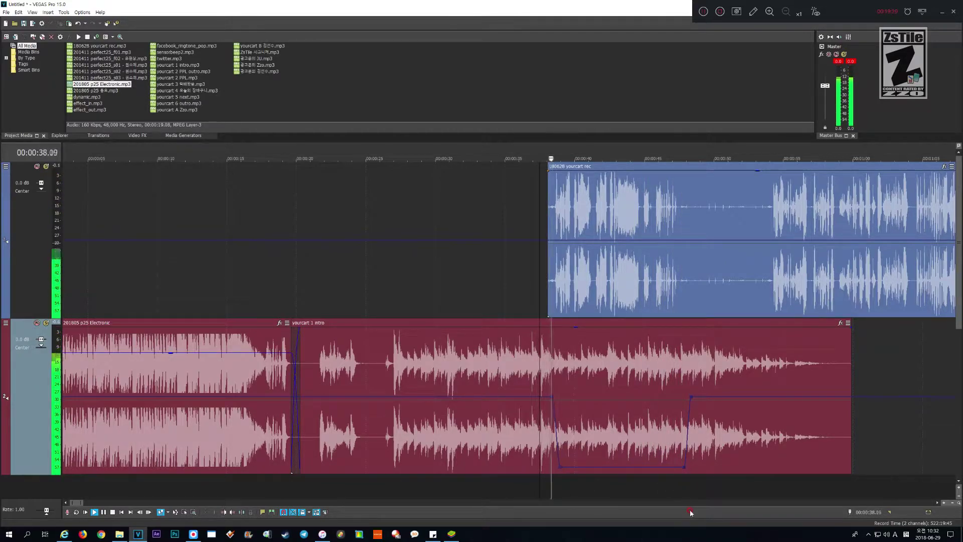
click(846, 59)
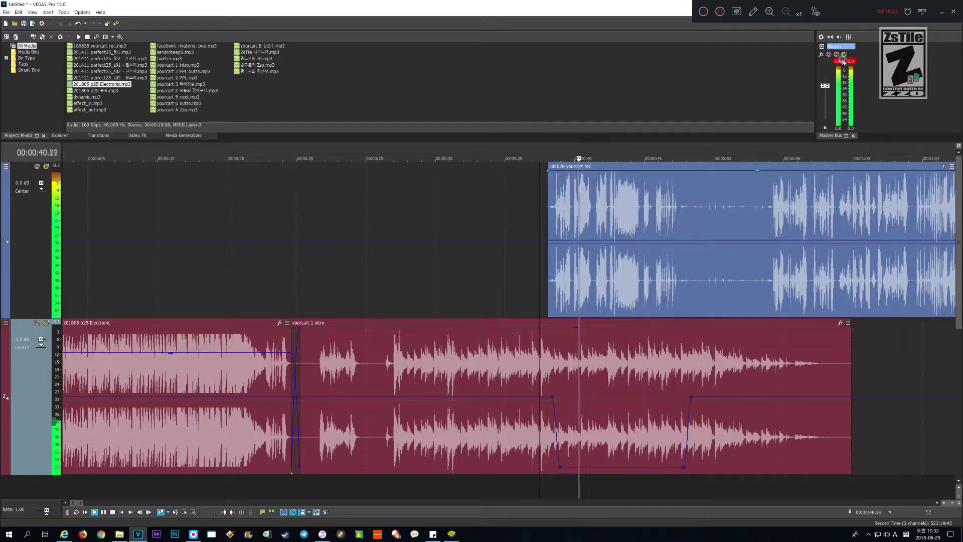
click(841, 61)
click(853, 106)
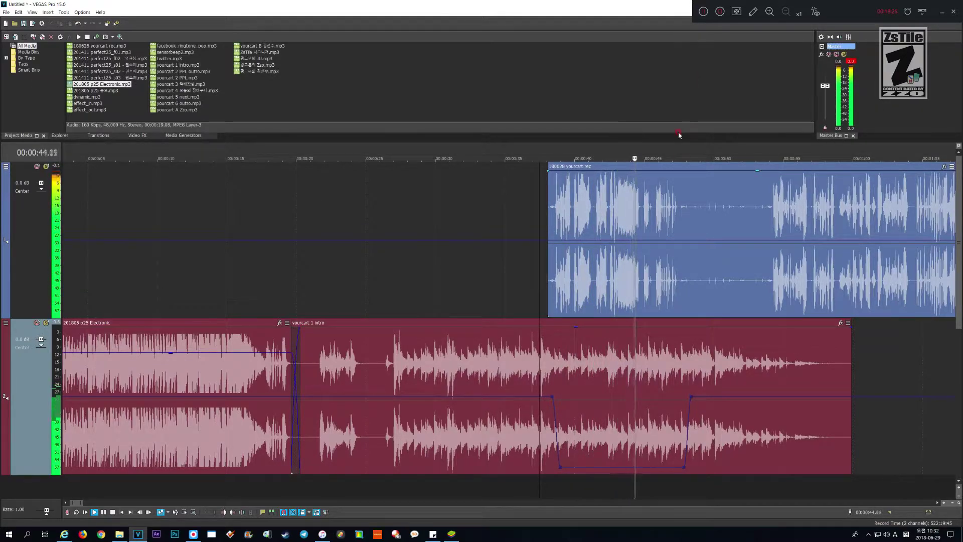
key(Return)
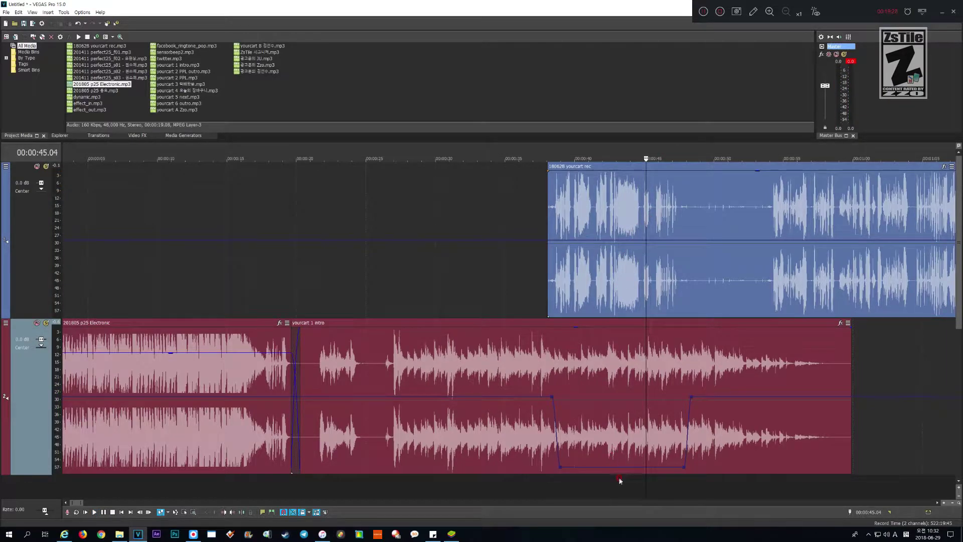
- Set the ducked section of the intro music to -24.0 dB and play the overlap through to about 00:00:49
drag(621, 468, 622, 470)
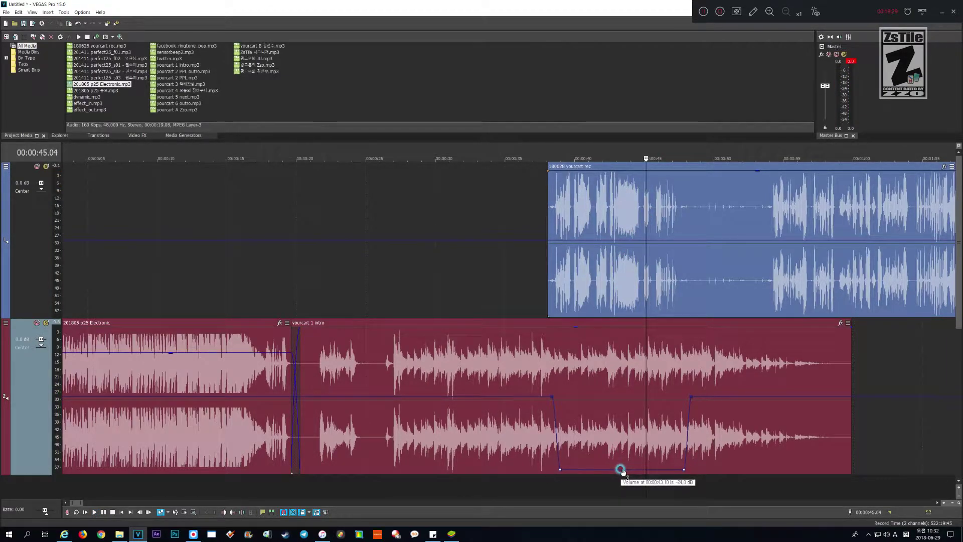
click(536, 487)
key(space)
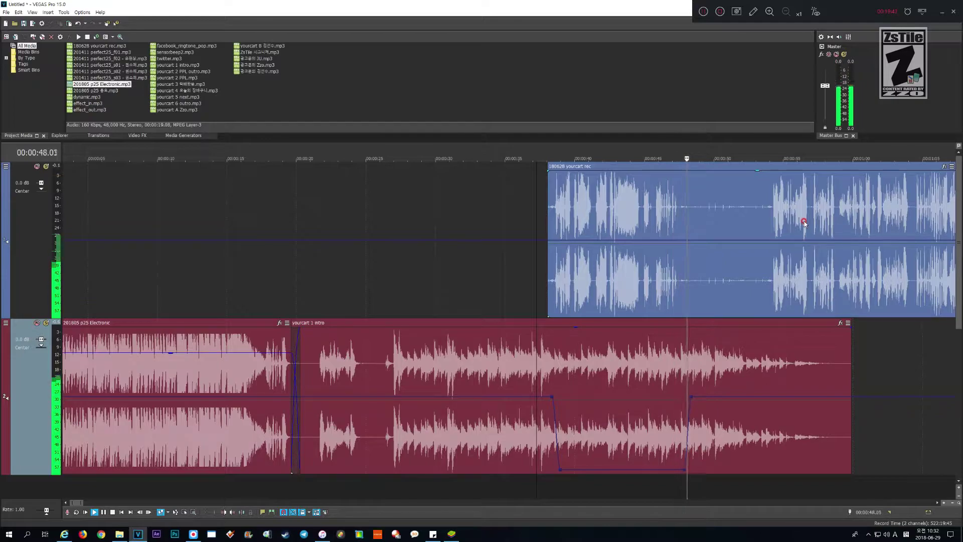
key(Return)
- Split the recording at 00:00:47.14 and again just before the speech resumes near 00:00:53 to isolate the silent gap
scroll(709, 293, up, 2)
scroll(672, 321, down, 1)
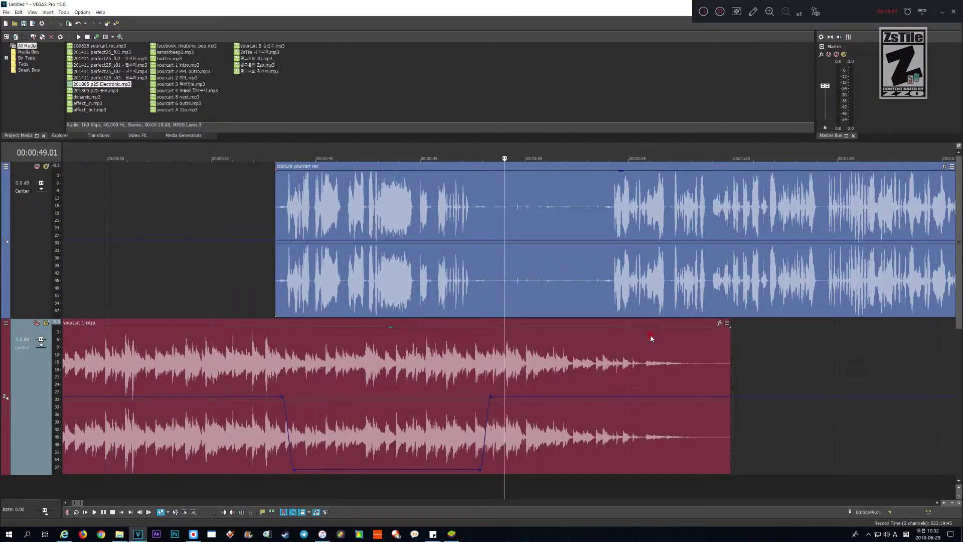
click(476, 252)
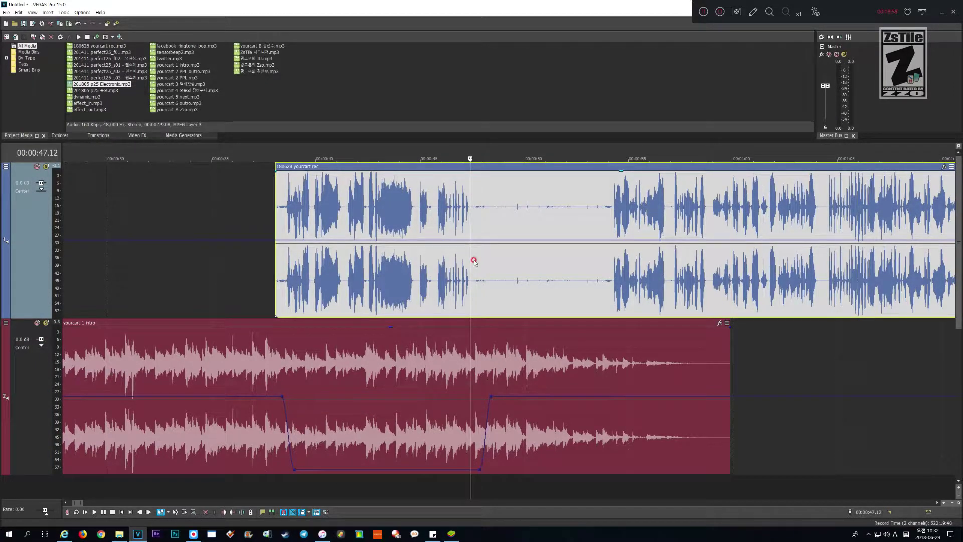
key(s)
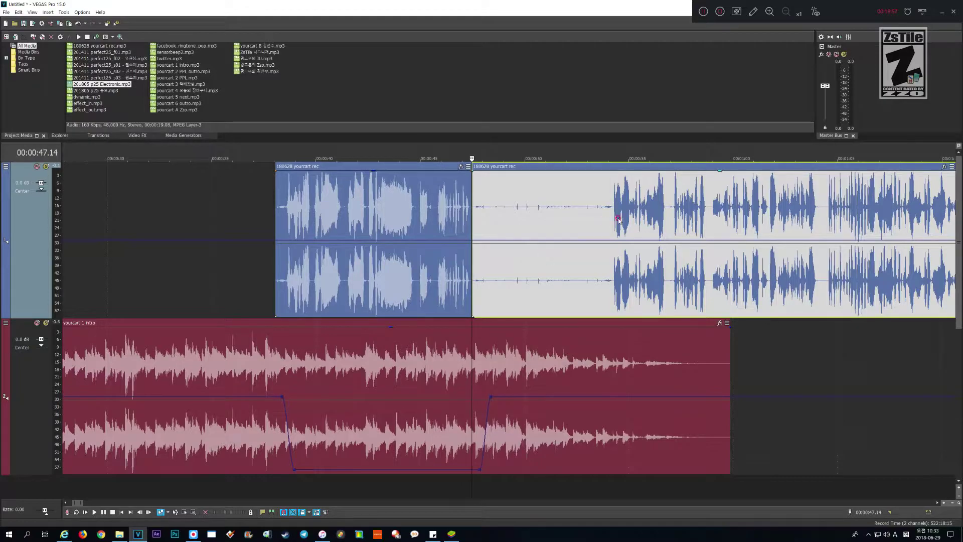
click(601, 234)
key(s)
- Try deleting the silent recording segment with ripple editing, and undo the deletion
click(494, 185)
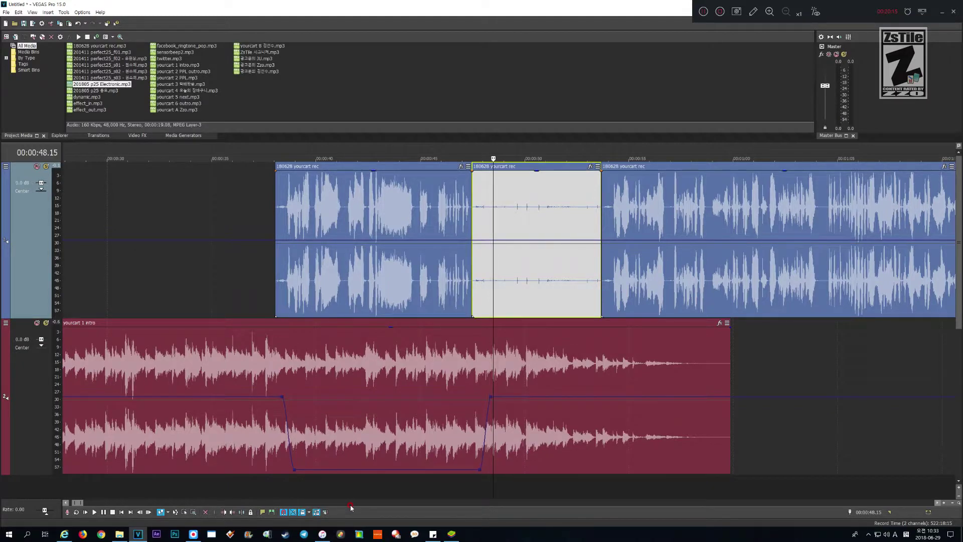
key(Delete)
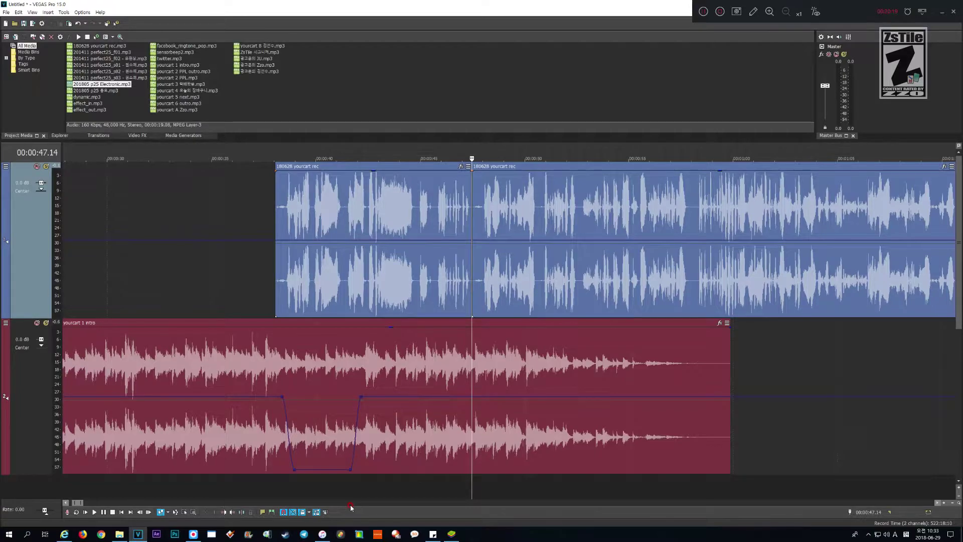
key(ctrl+z)
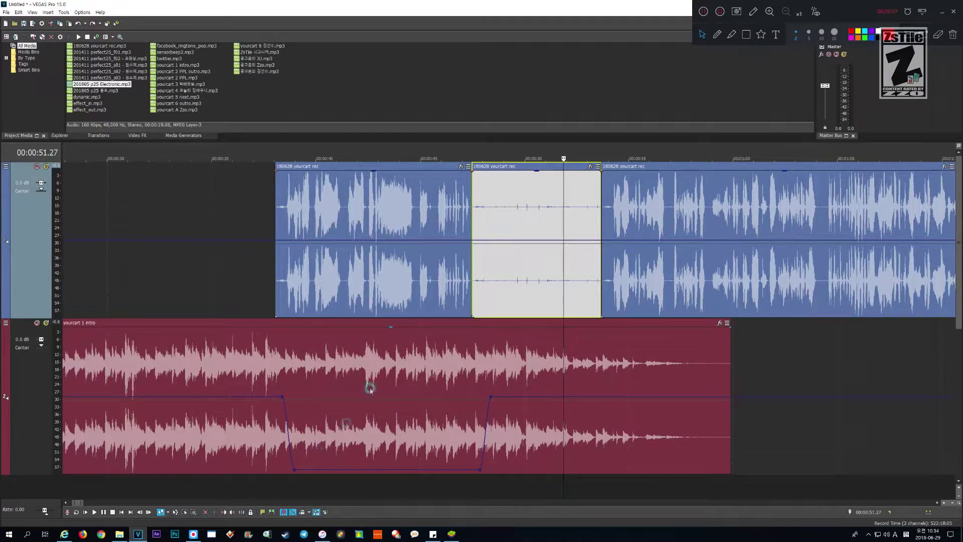
- Delete the silent segment of the recording without shifting the other clips, and play the music from 00:00:49.07 into the resumed speech
click(509, 275)
key(Delete)
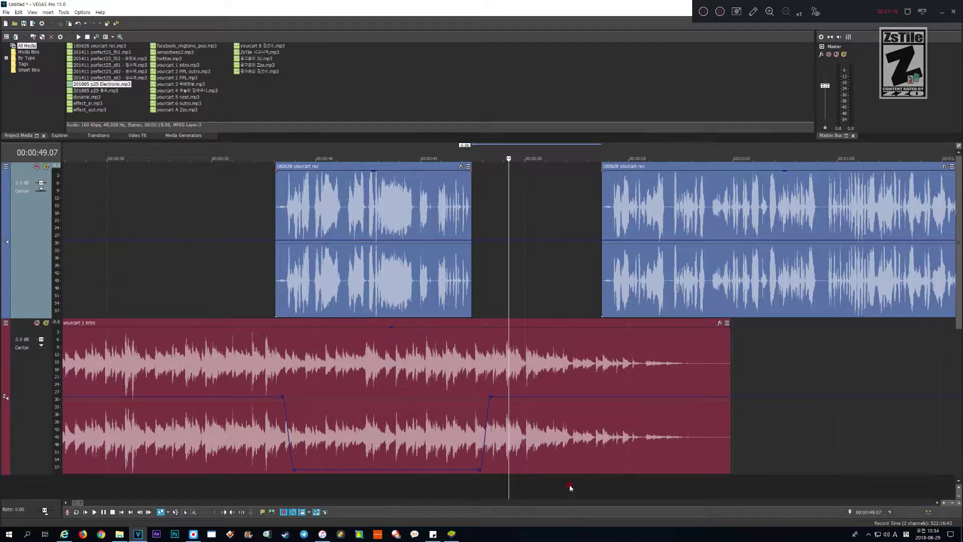
key(ctrl+l)
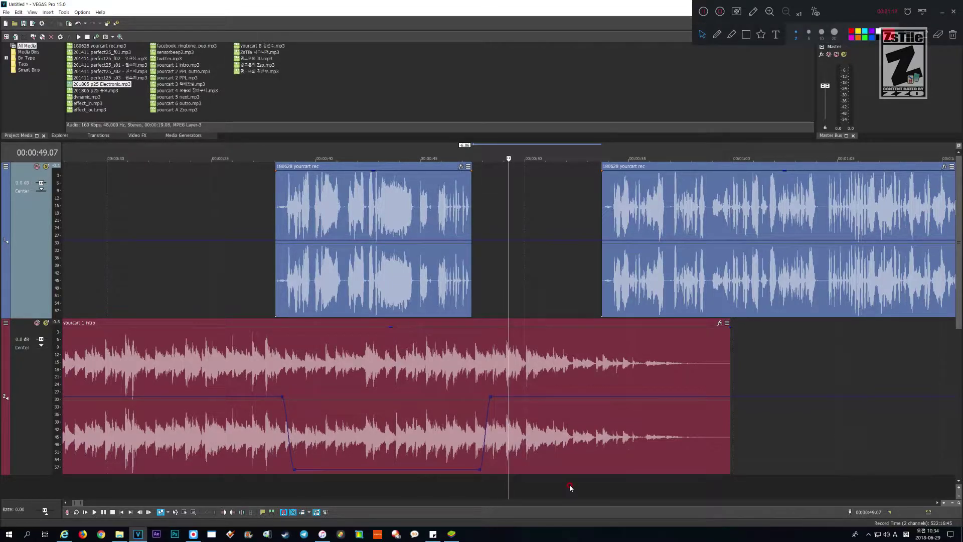
key(space)
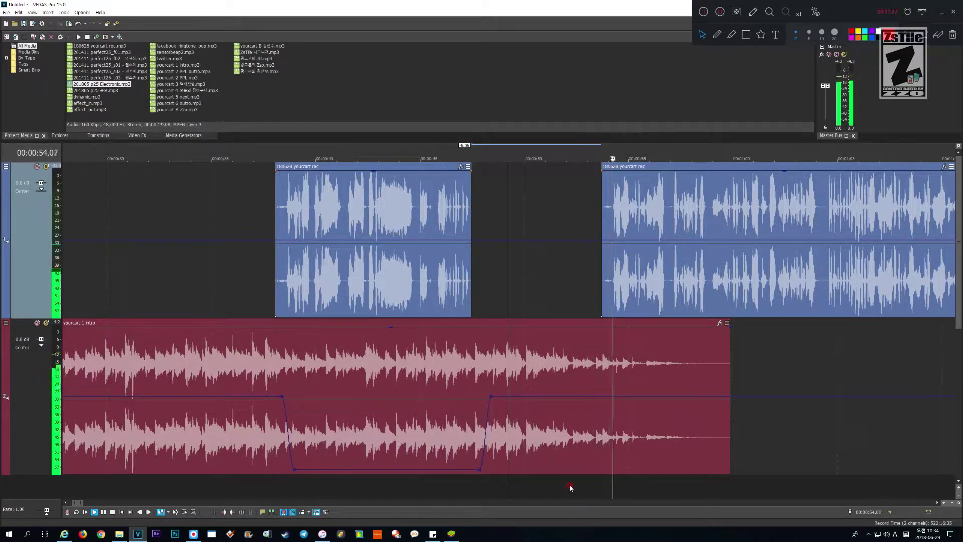
key(Return)
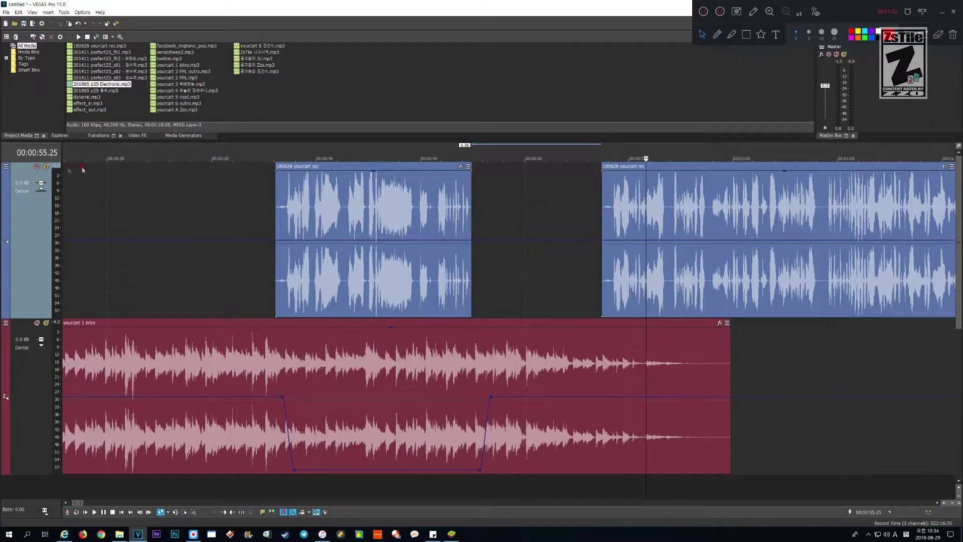
- Mute the recording track and play the fading end of the intro music from about 00:00:53 and 00:00:55.05
click(37, 167)
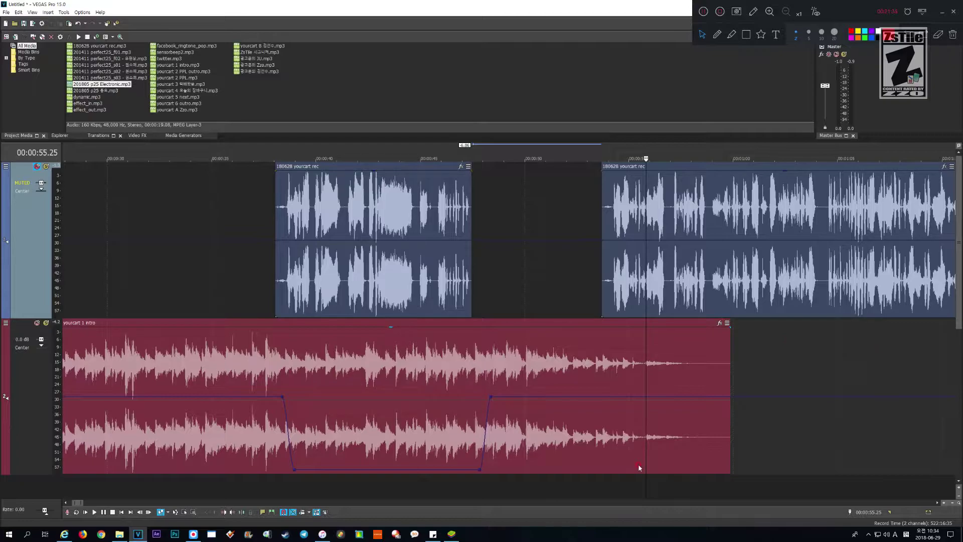
click(592, 486)
key(space)
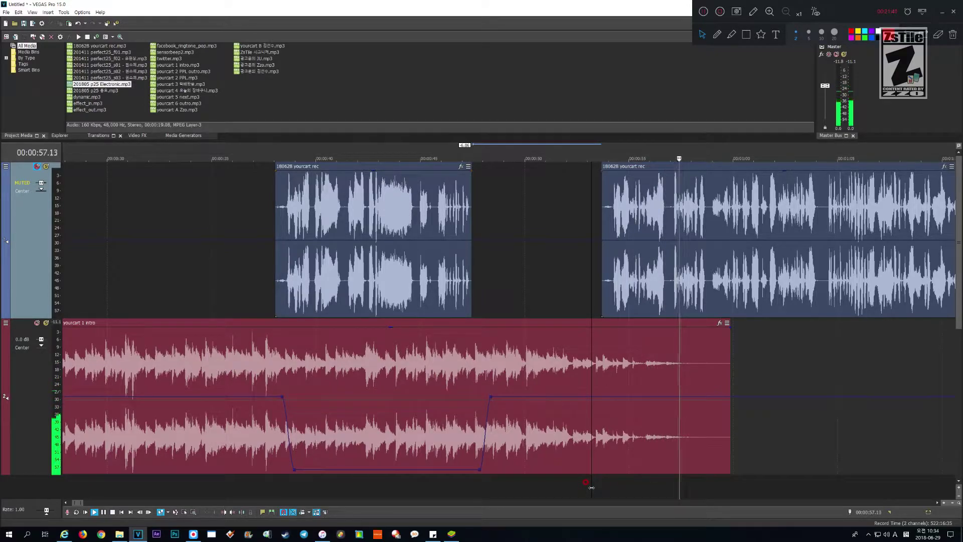
key(Return)
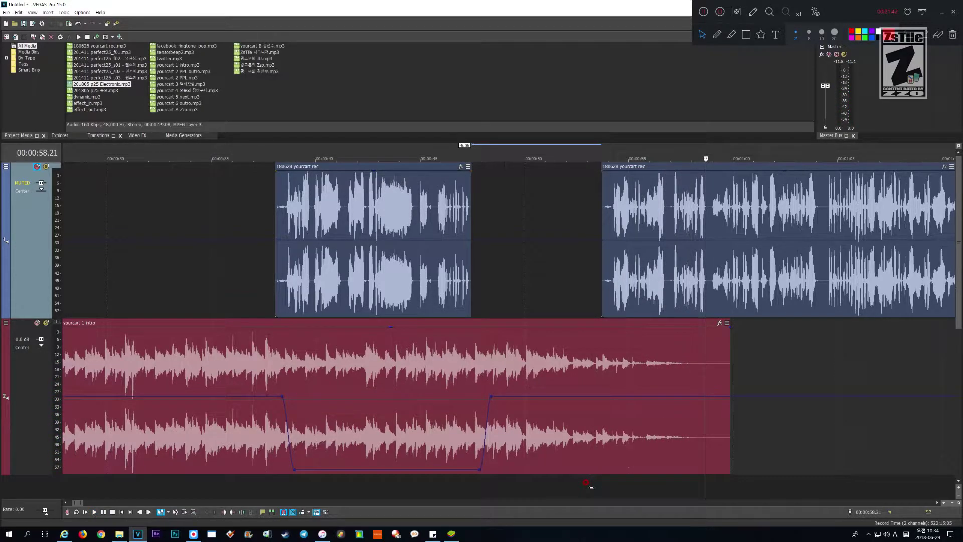
click(632, 447)
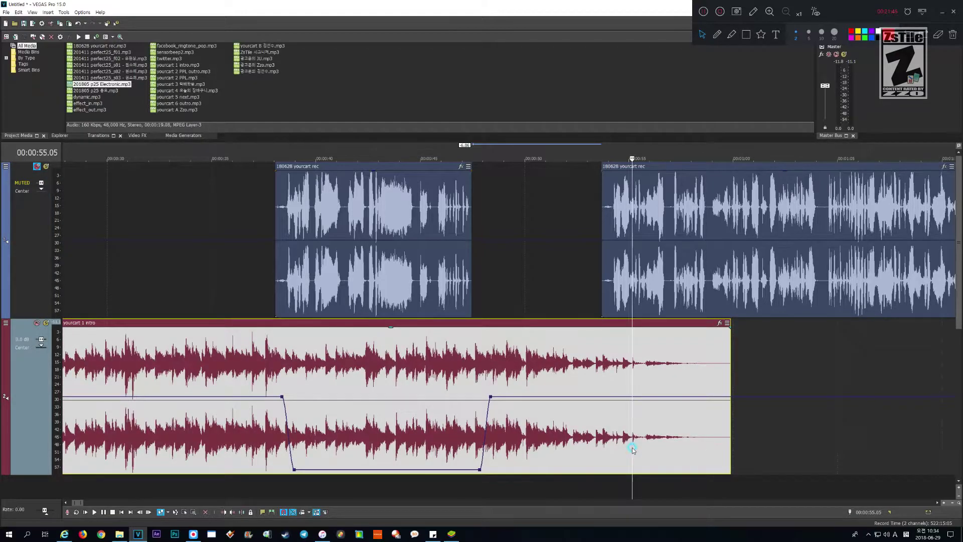
key(space)
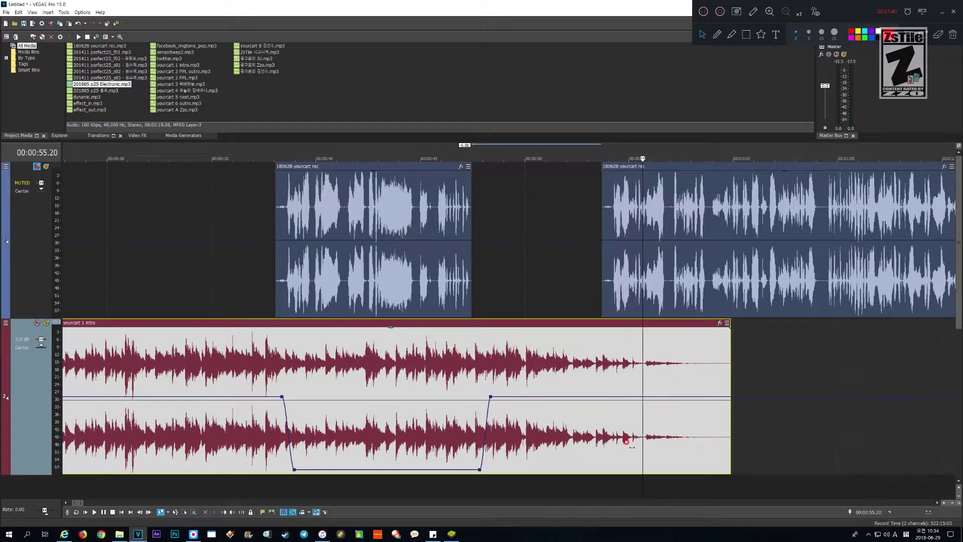
- Move the resumed recording clip about 25 frames later over the music's fading end, and unmute the recording track
key(space)
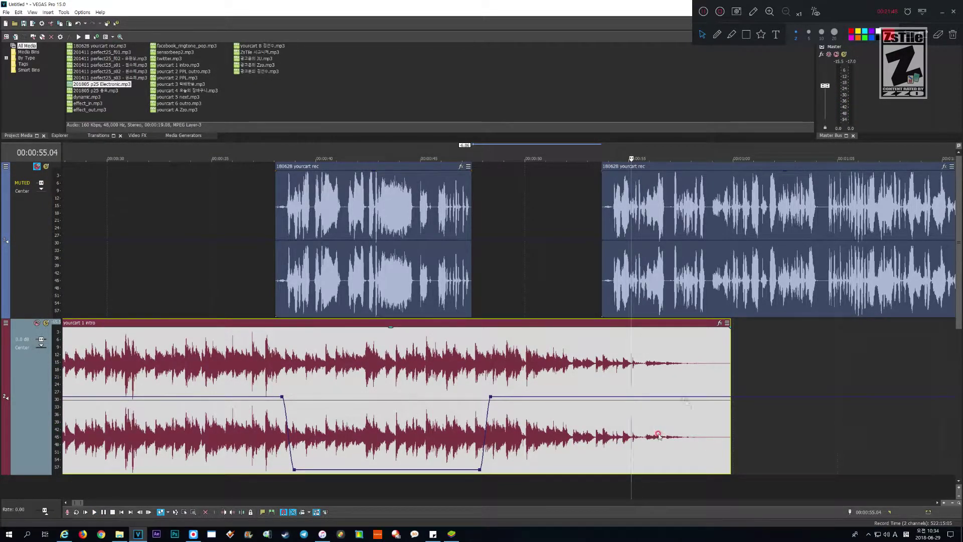
drag(682, 282, 701, 282)
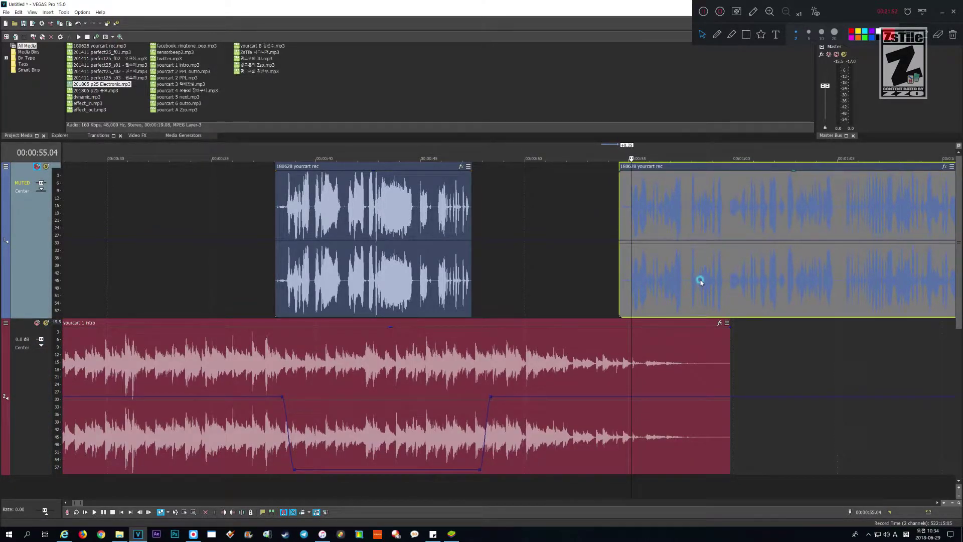
click(37, 167)
- Play the transition from the intro music into the resumed speech, first from 00:00:49.08 and again from 00:00:54.00
click(510, 485)
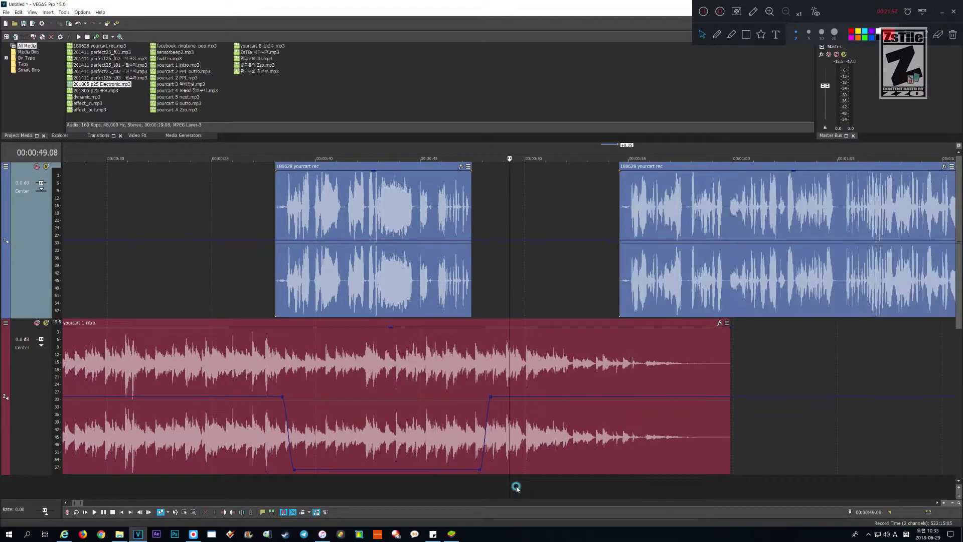
key(space)
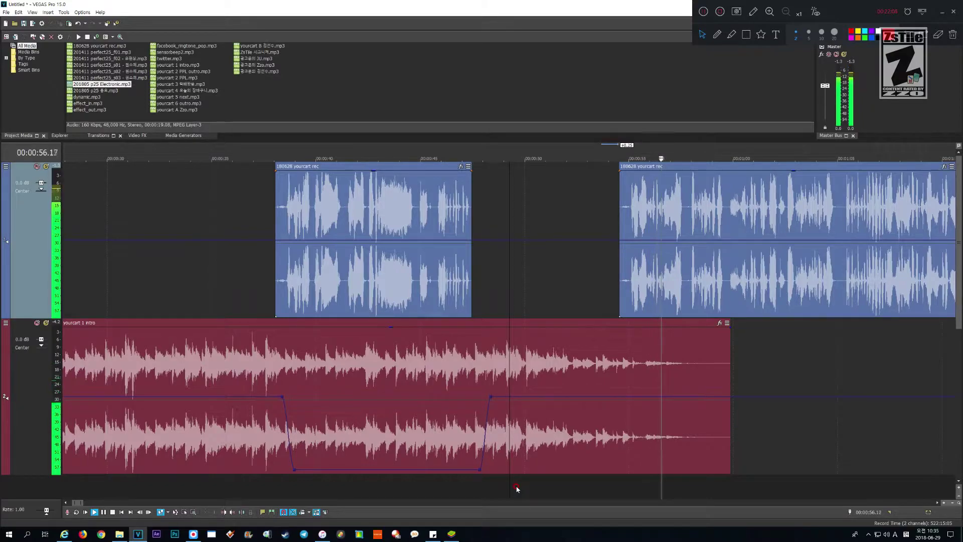
key(Return)
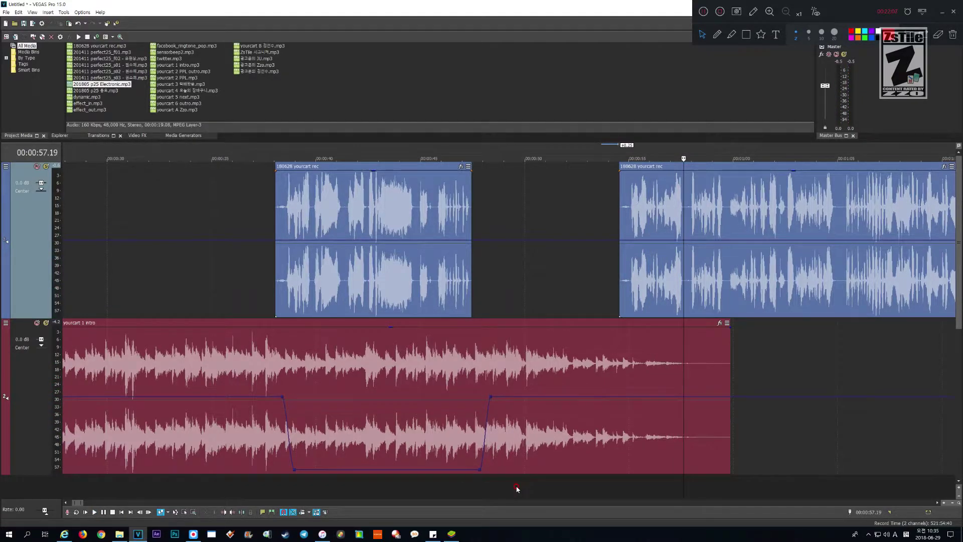
scroll(516, 487, up, 3)
key(Page_Up)
key(Page_Up)
key(Page_Up)
key(Page_Up)
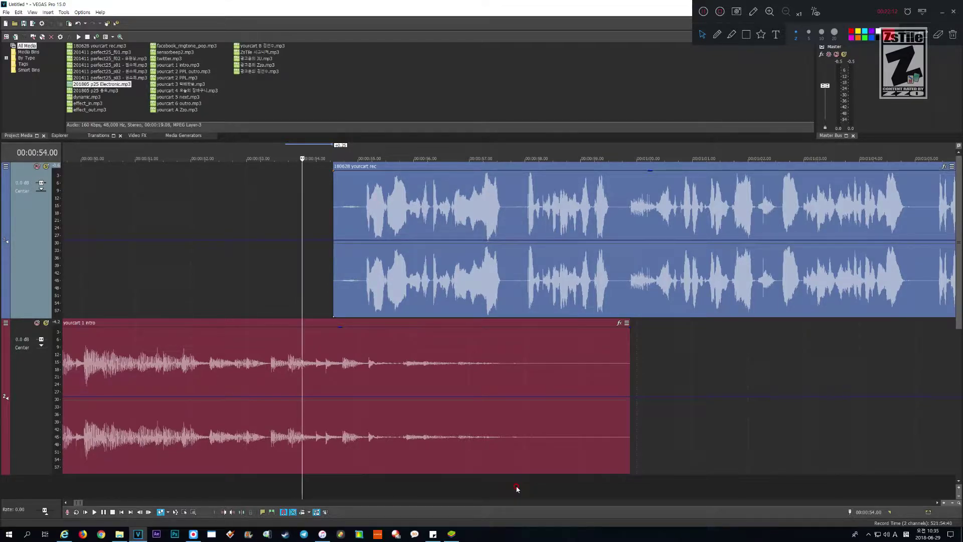
key(space)
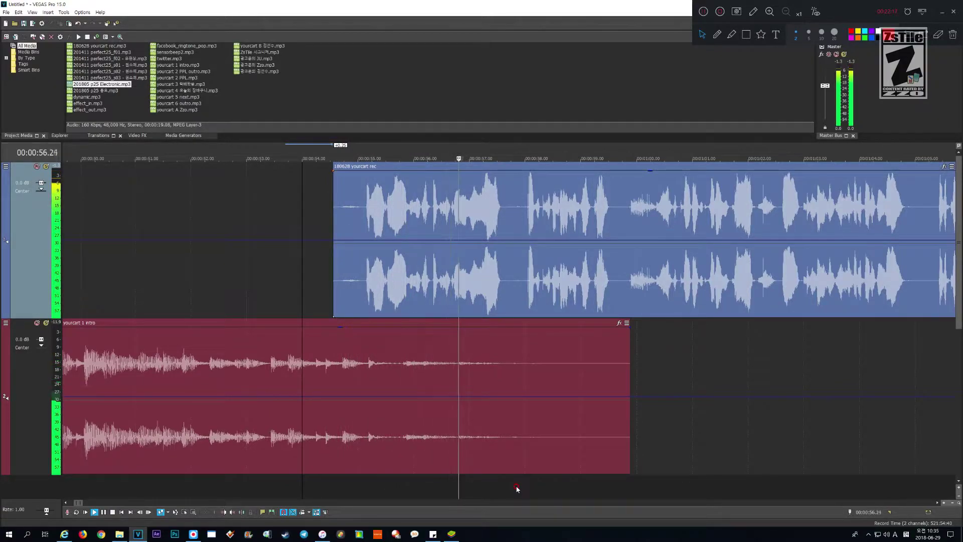
key(Return)
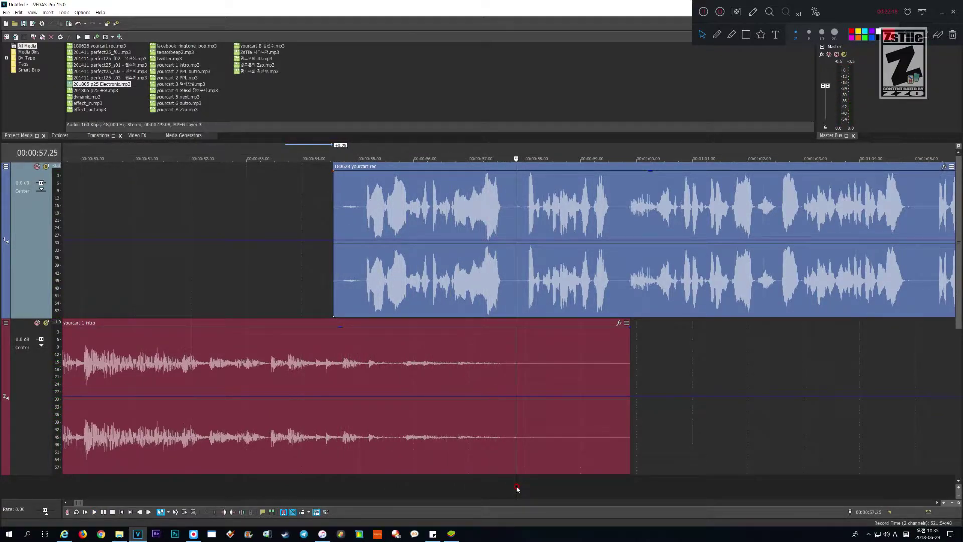
- Step the playhead frame by frame around the pause after the first resumed phrase, ending at 00:00:58.00
click(540, 285)
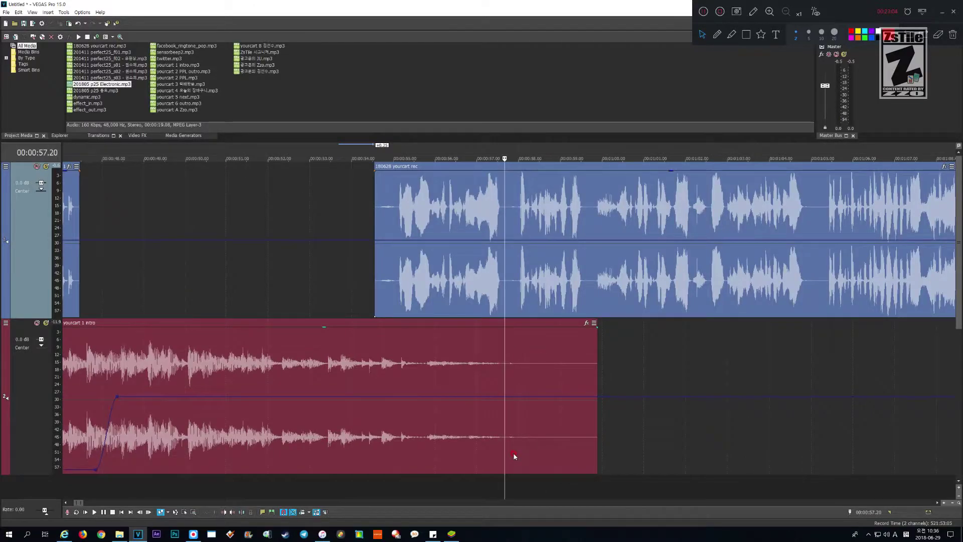
key(space)
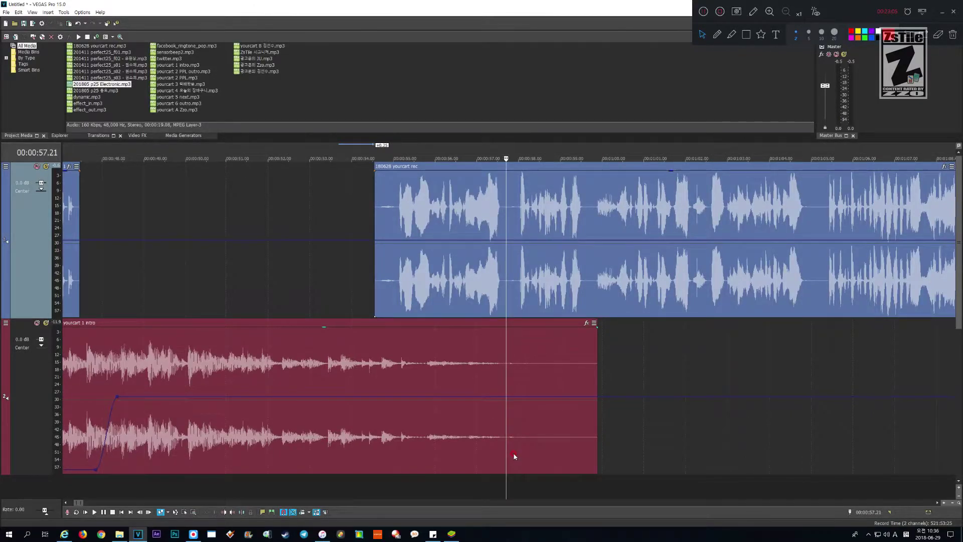
key(Right)
key(Right)
key(Right)
key(Left)
key(Left)
key(Left)
key(Left)
key(Left)
key(Left)
key(Left)
key(Left)
key(Left)
key(Left)
key(Left)
key(Left)
key(Left)
key(Left)
key(Left)
key(Left)
key(Left)
key(Left)
key(Left)
key(Left)
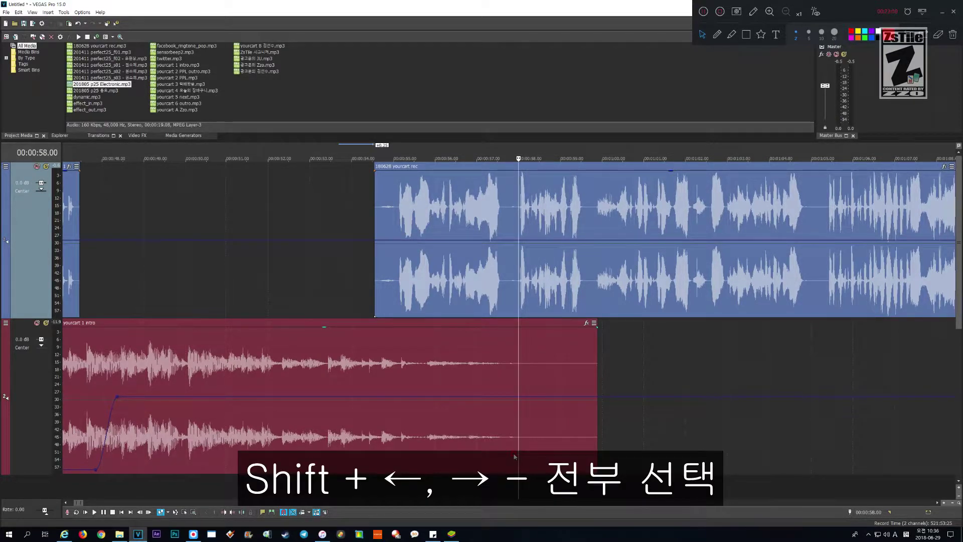
- Try deleting the time range from 00:00:58.00 to 00:01:00.02 across both tracks, and undo the deletion
key(shift+Right)
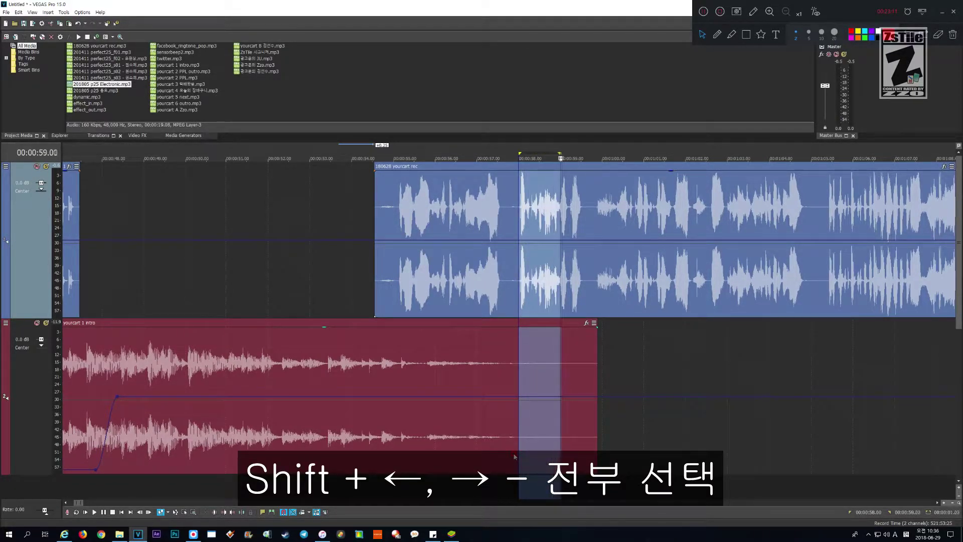
key(shift+Right)
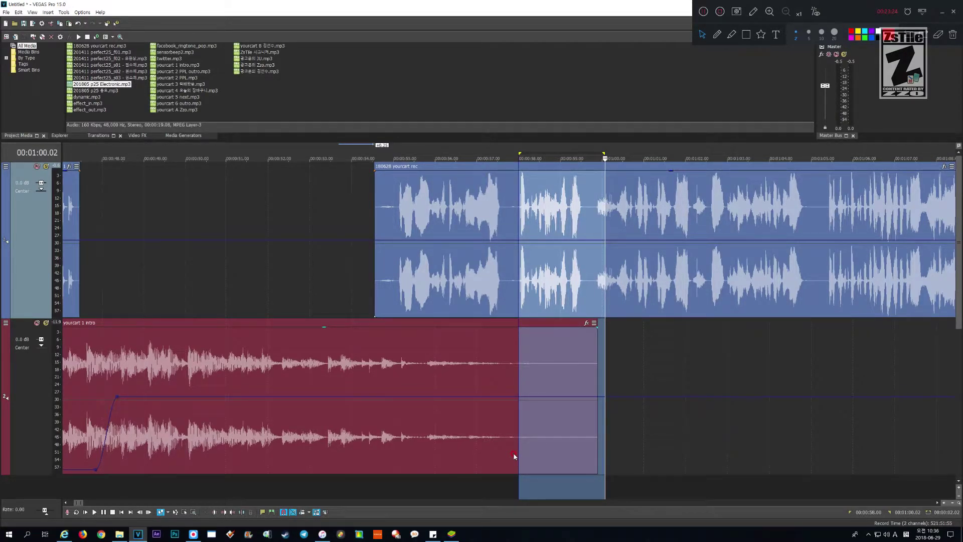
key(Delete)
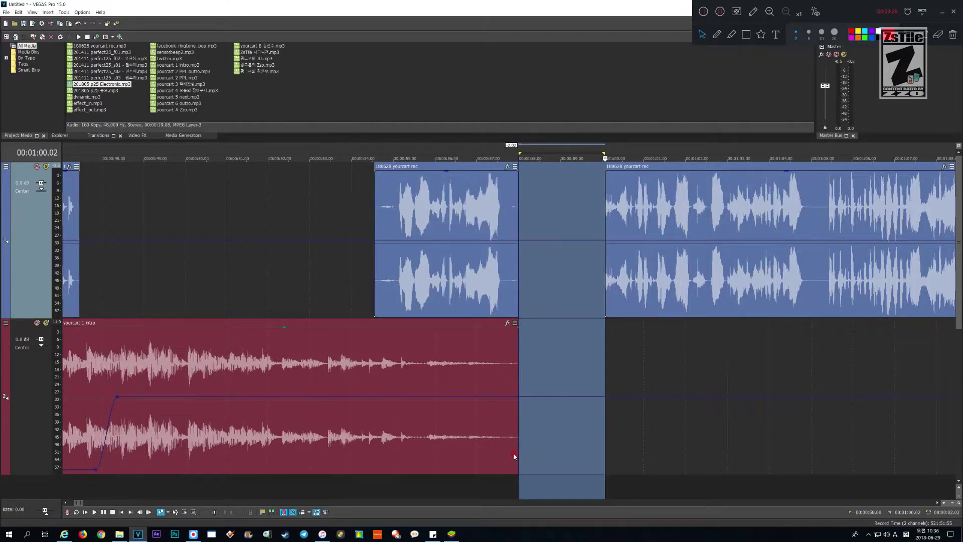
key(ctrl+z)
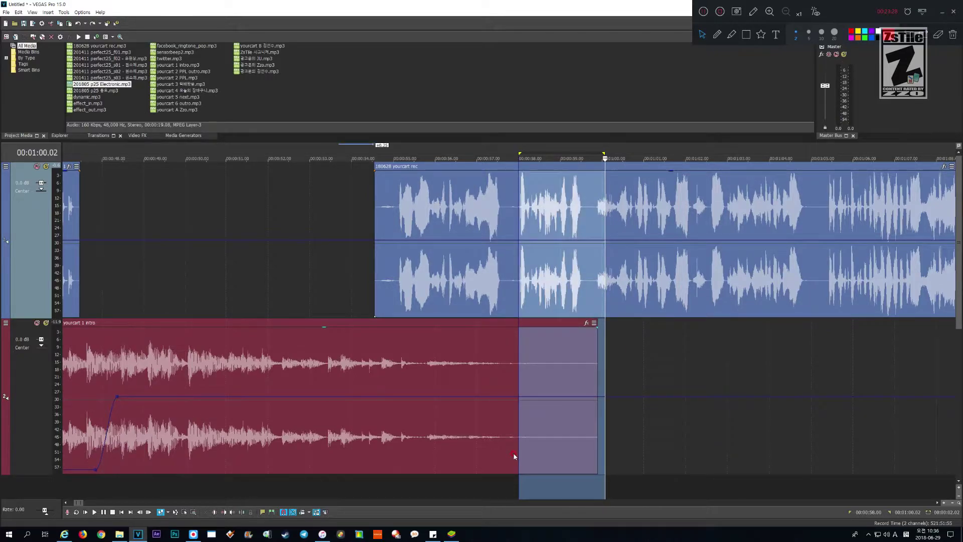
- Move the playhead in one-second steps back to 00:00:55.00 and forward to 00:00:57.00
key(Page_Up)
key(Page_Up)
key(Page_Up)
key(Page_Up)
key(Page_Up)
key(Page_Up)
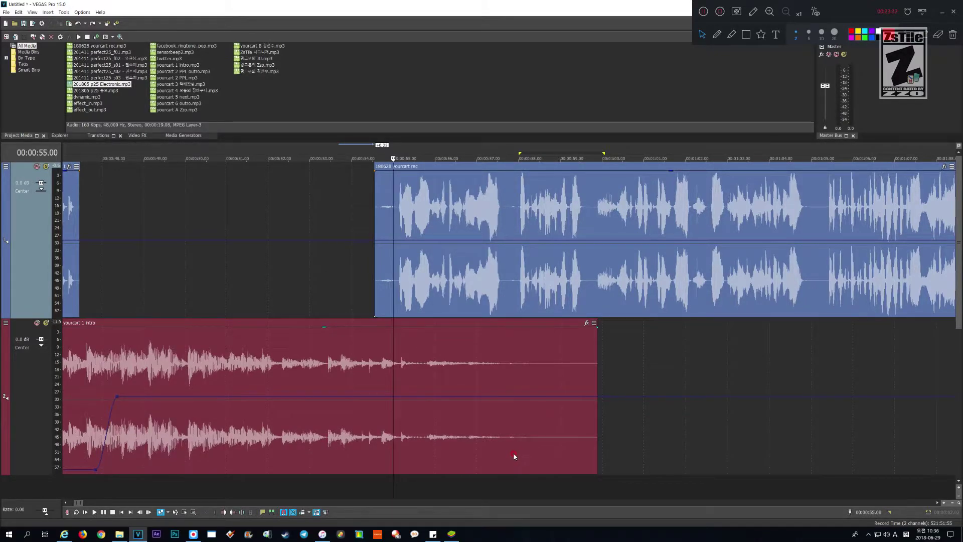
key(Page_Down)
key(Page_Down)
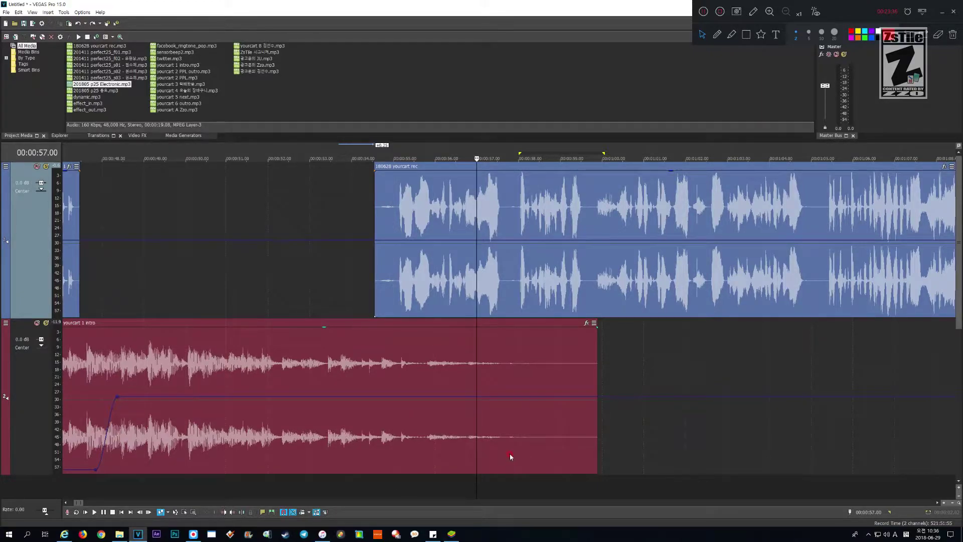
- Select the time range from 00:00:54.00 to 00:00:57.19 across both tracks, extending it in one-second steps
click(491, 485)
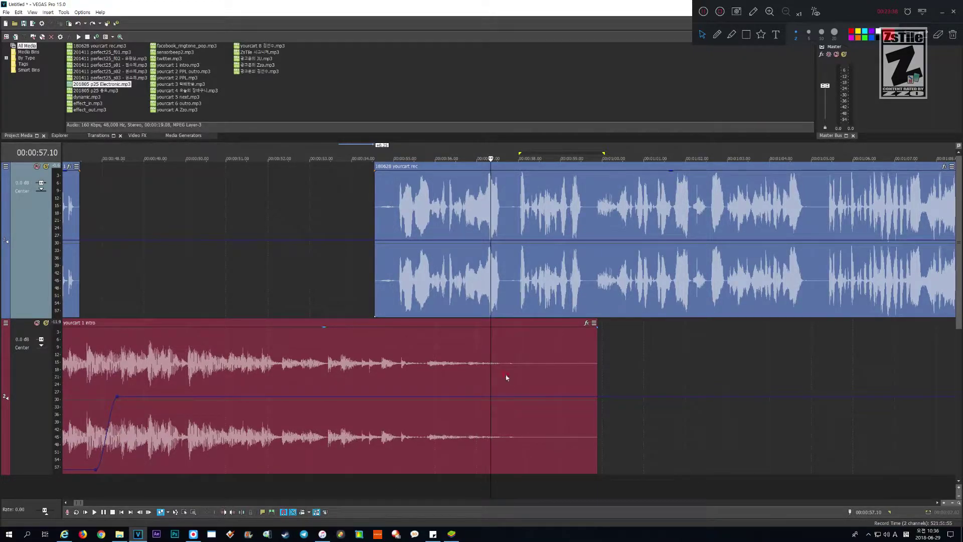
drag(503, 484, 560, 485)
key(shift+Page_Down)
key(shift+Page_Down)
key(shift+Page_Up)
key(shift+Page_Up)
key(shift+Page_Up)
key(shift+Page_Up)
key(shift+Page_Up)
key(shift+Page_Up)
key(shift+Page_Up)
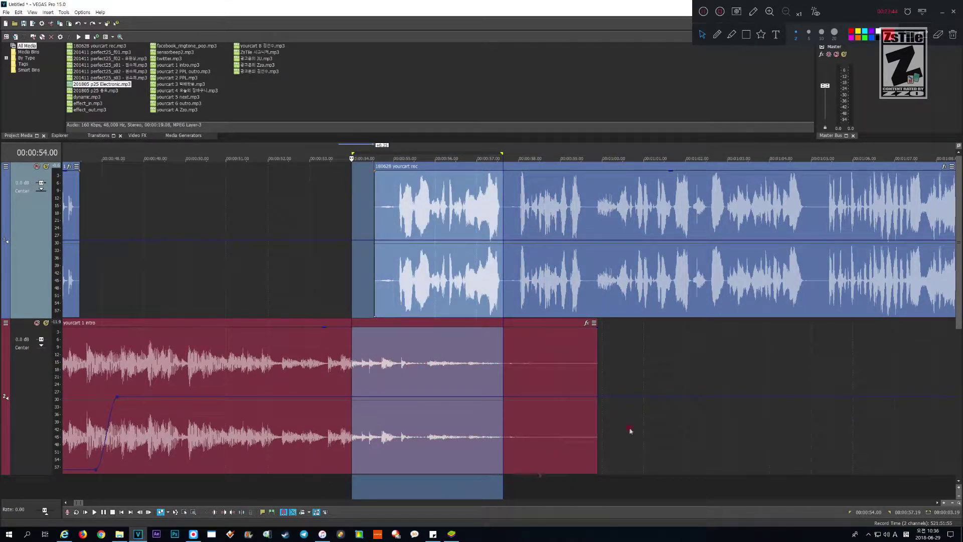
- Try deleting 00:00:55.00 to 00:00:58.00 from the resumed recording clip only, and undo the deletion
click(435, 264)
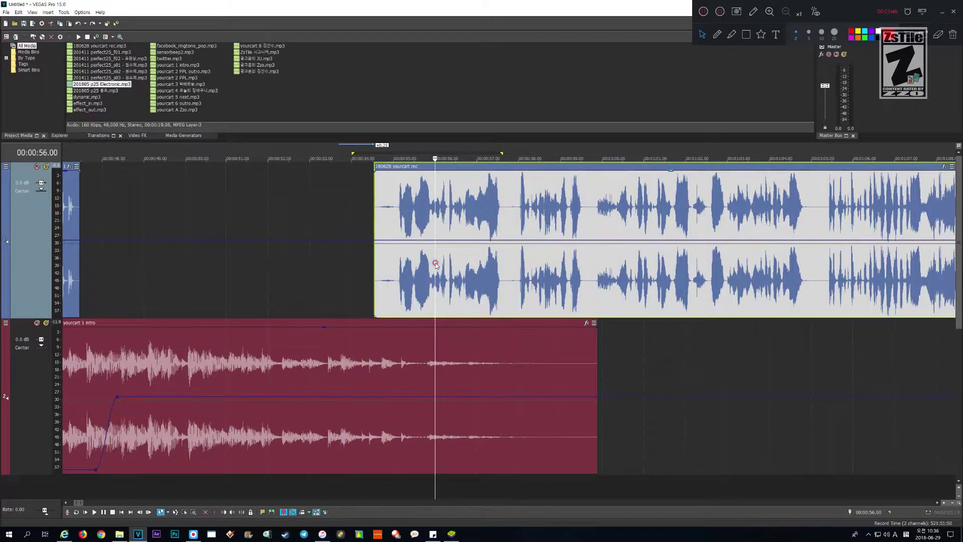
key(Page_Up)
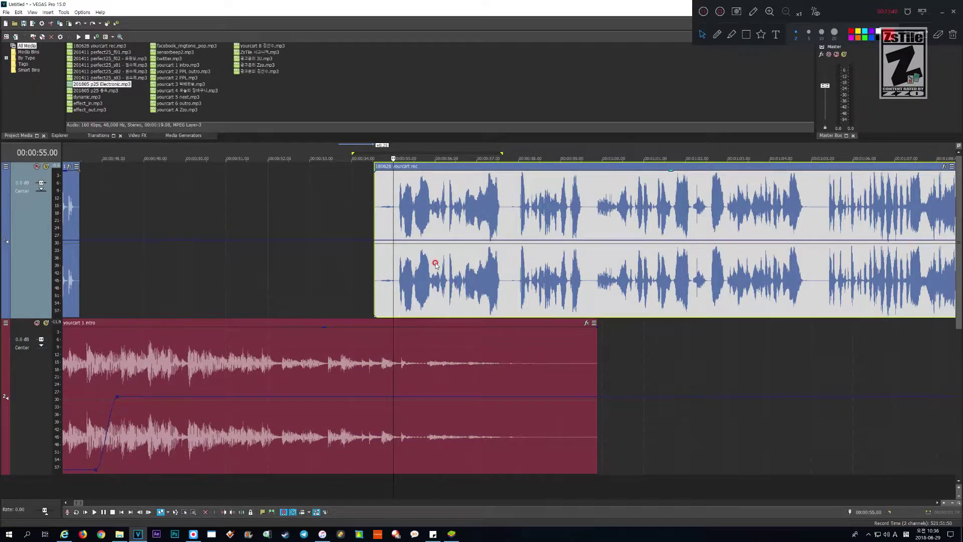
key(shift+Page_Up)
key(shift+Page_Up)
key(shift+Page_Up)
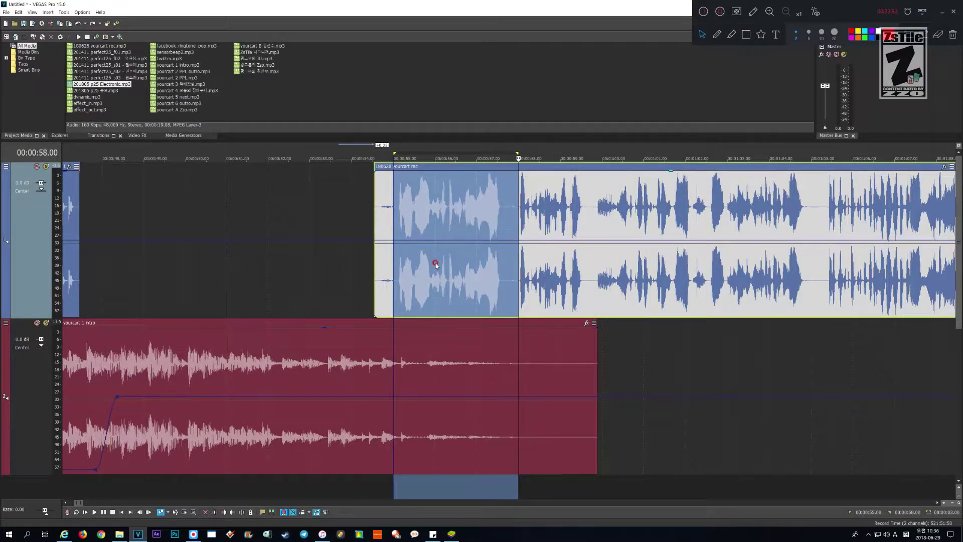
key(Delete)
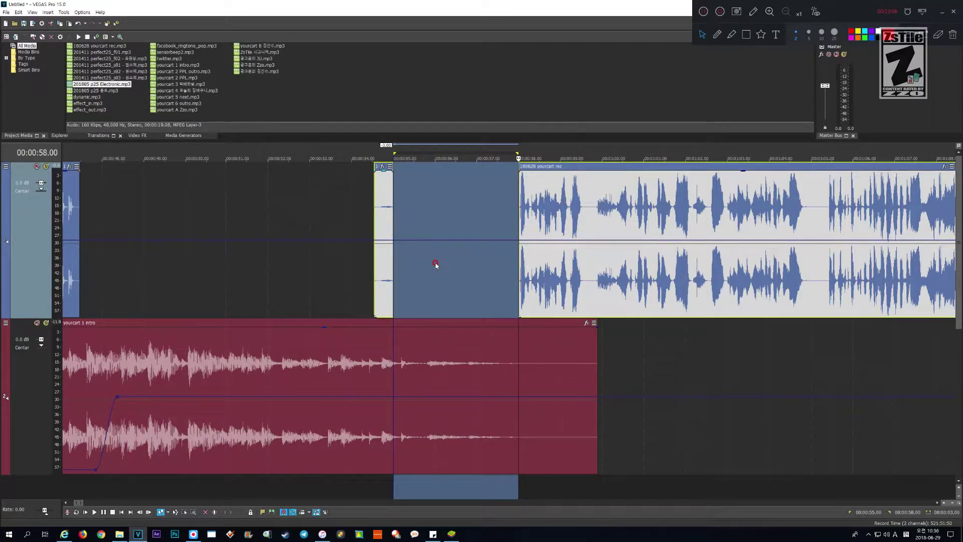
key(ctrl+z)
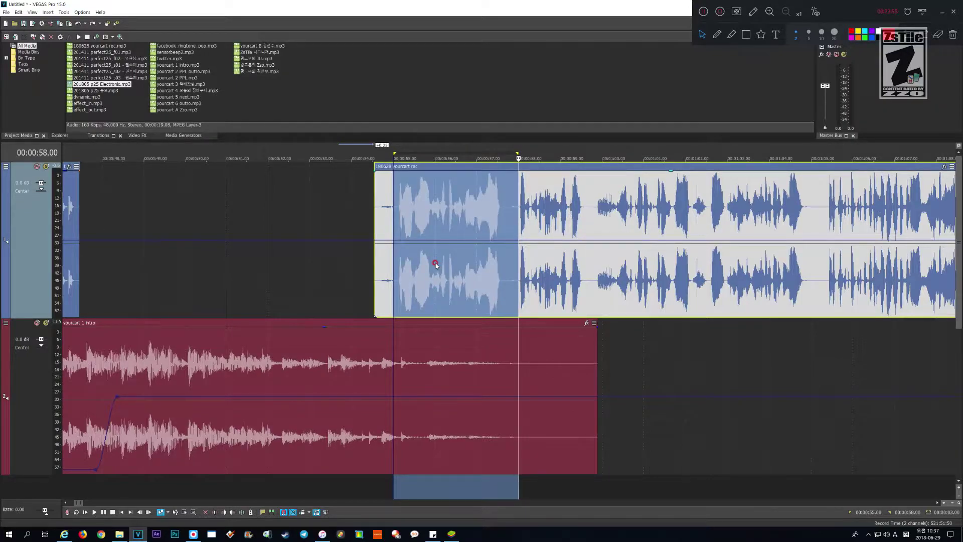
- Clear the time selection and return the playhead to 00:00:55.00 near the start of the resumed recording clip
click(562, 266)
click(651, 273)
scroll(667, 273, up, 2)
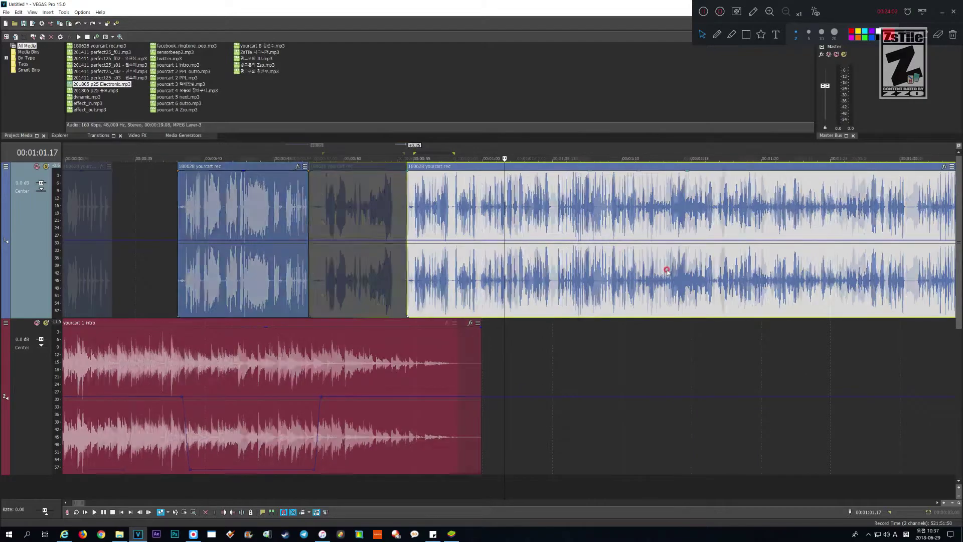
scroll(569, 280, down, 2)
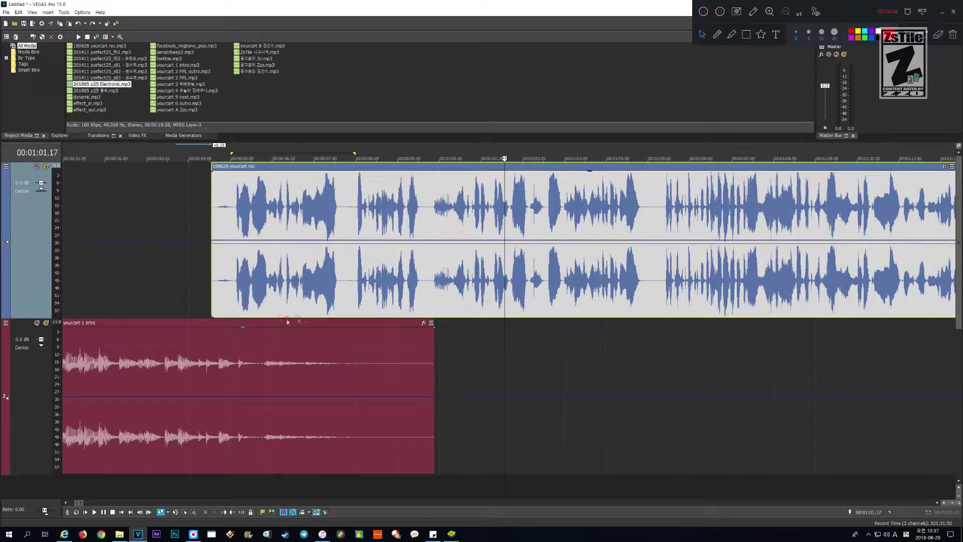
click(345, 290)
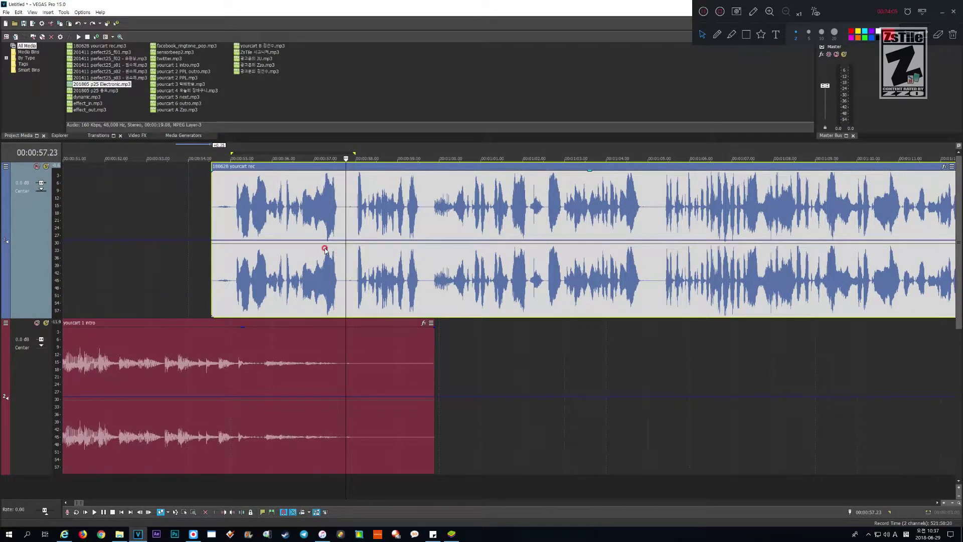
key(Home)
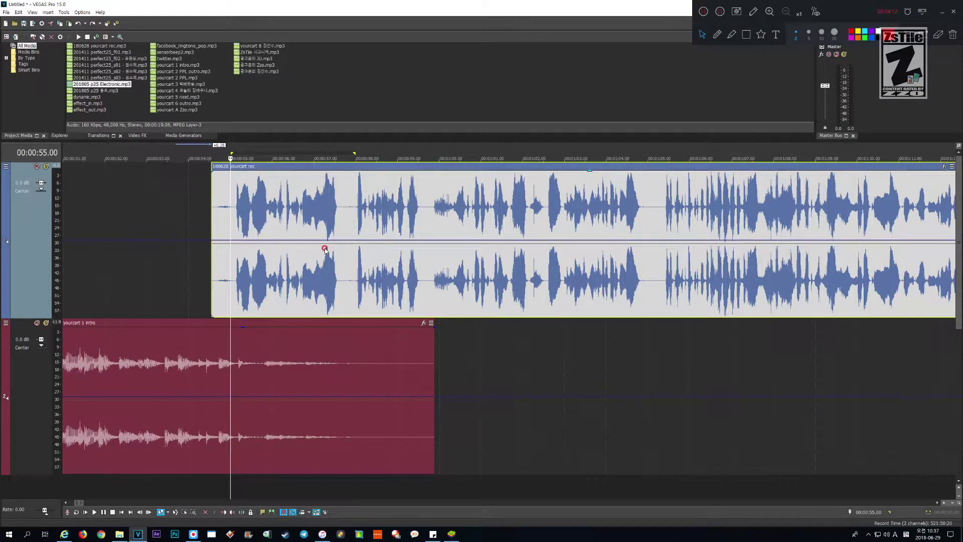
- Play the resumed recording from 00:00:55.00 to about 00:01:26 to listen for parts to cut
key(space)
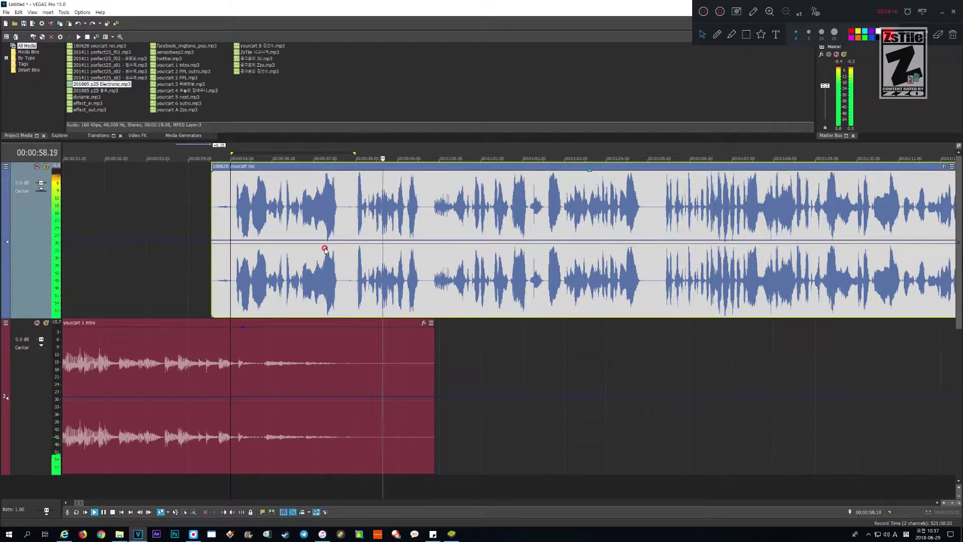
scroll(325, 249, up, 2)
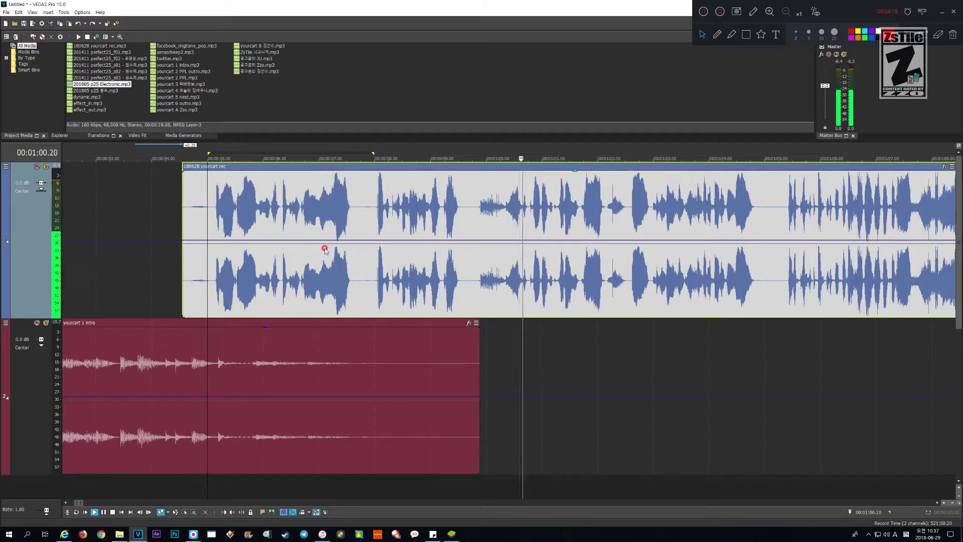
scroll(325, 249, down, 2)
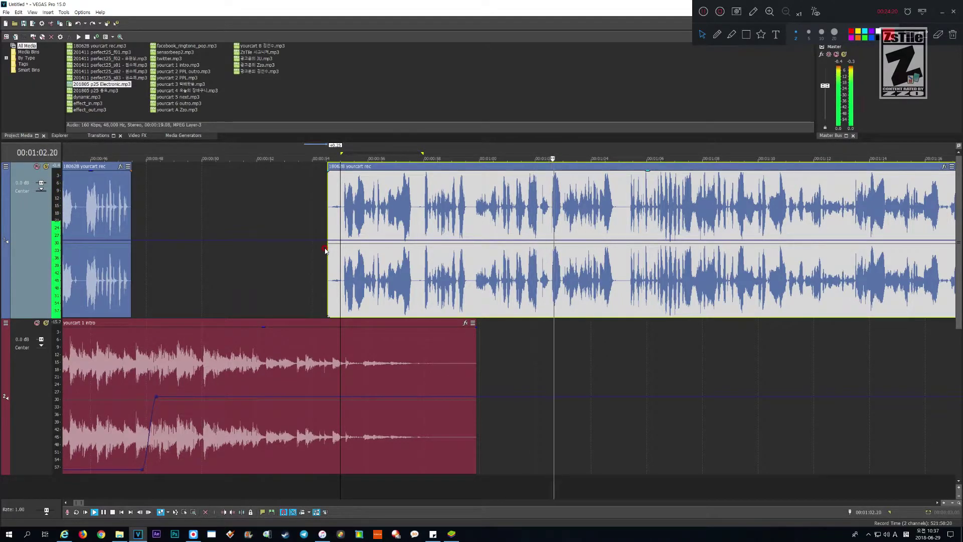
scroll(325, 249, up, 2)
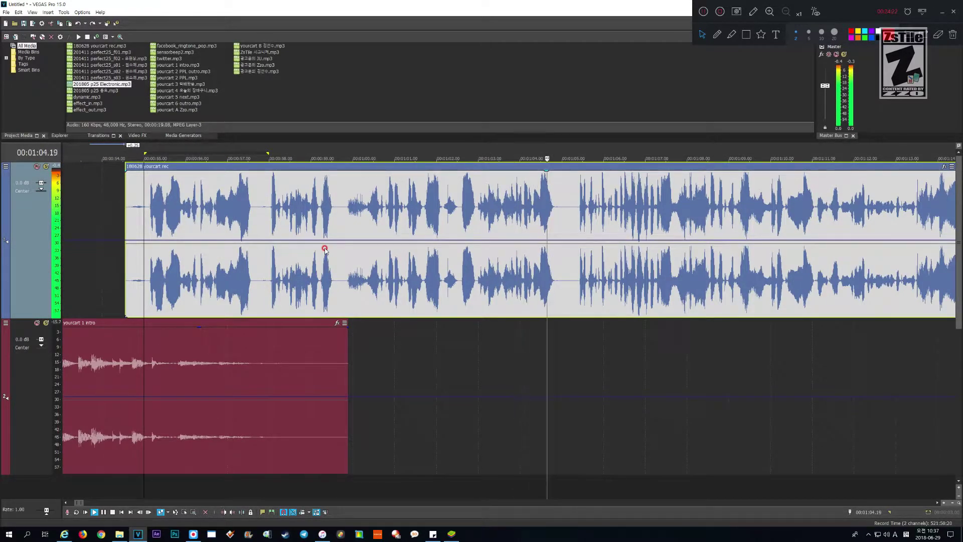
scroll(325, 250, down, 2)
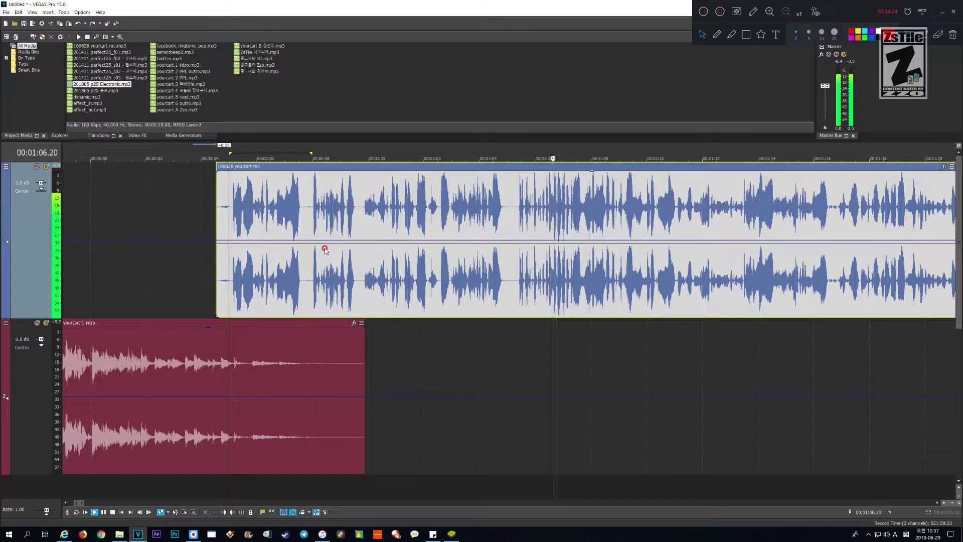
scroll(325, 249, down, 2)
scroll(324, 249, up, 2)
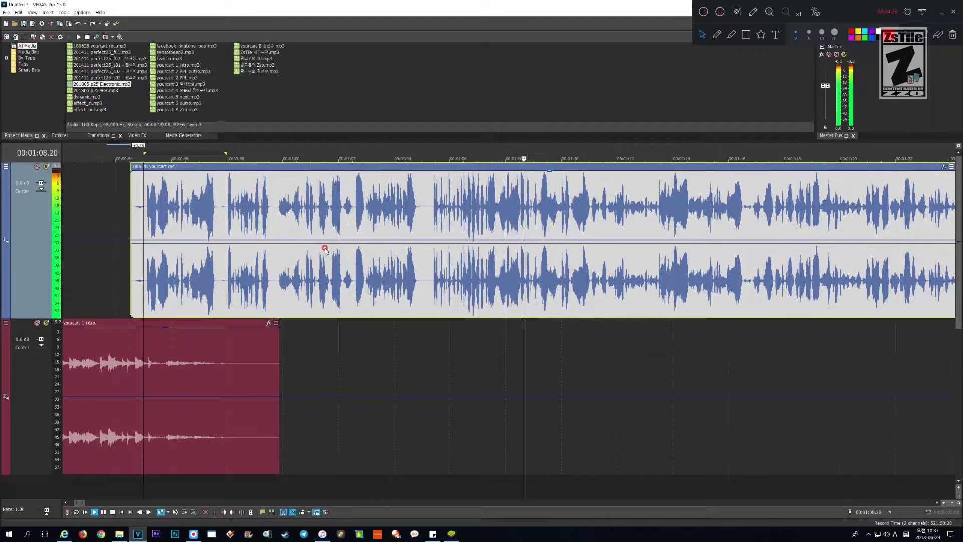
scroll(325, 249, down, 1)
scroll(325, 249, up, 2)
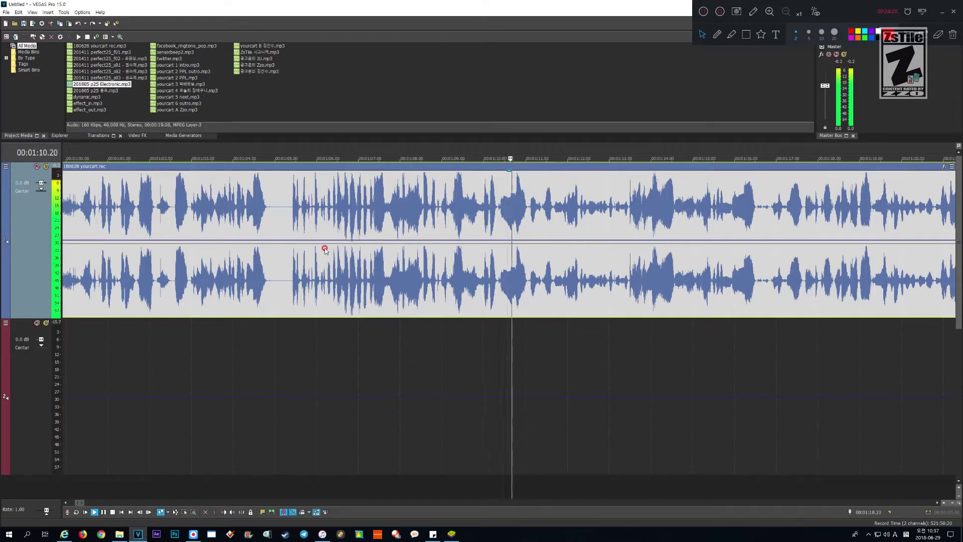
scroll(324, 249, down, 1)
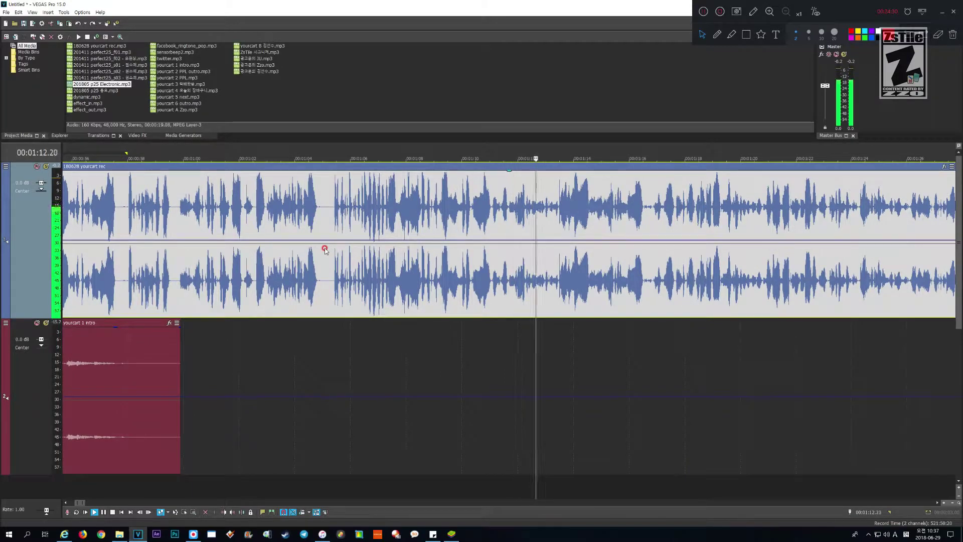
scroll(325, 250, down, 1)
scroll(325, 249, up, 1)
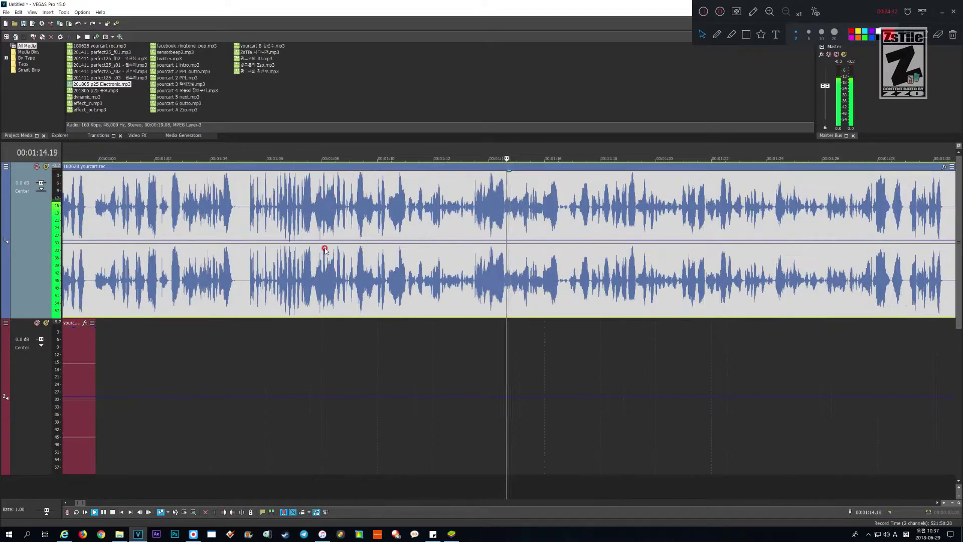
scroll(325, 249, down, 1)
scroll(325, 249, up, 1)
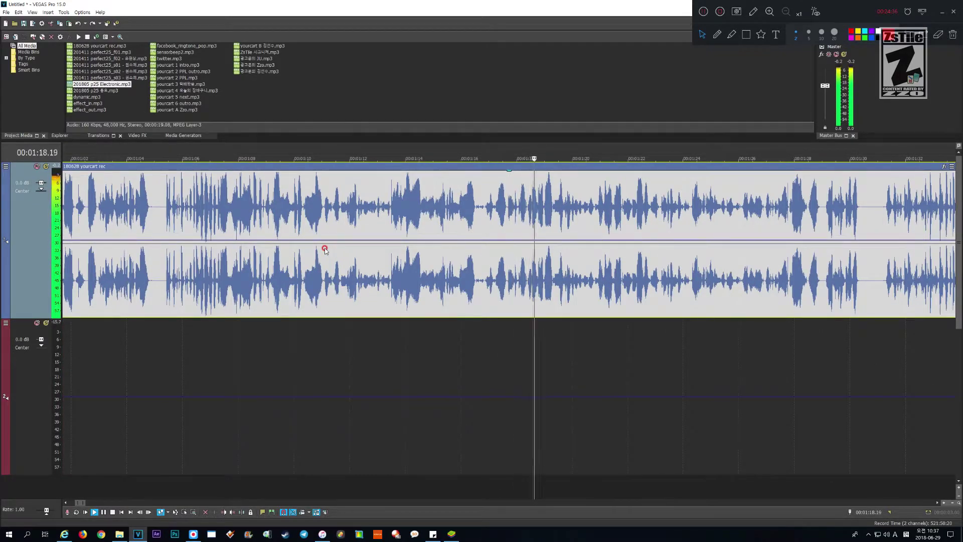
scroll(325, 249, down, 1)
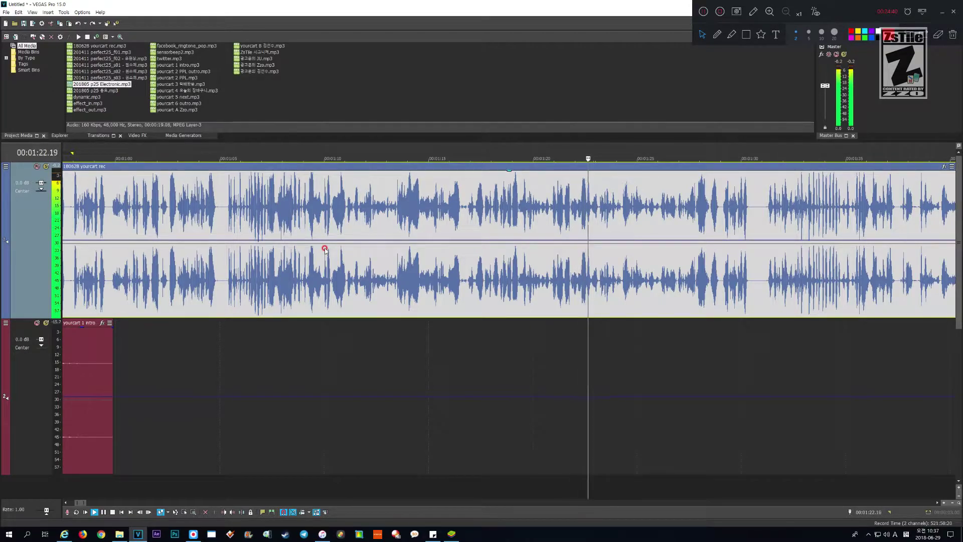
scroll(325, 250, up, 1)
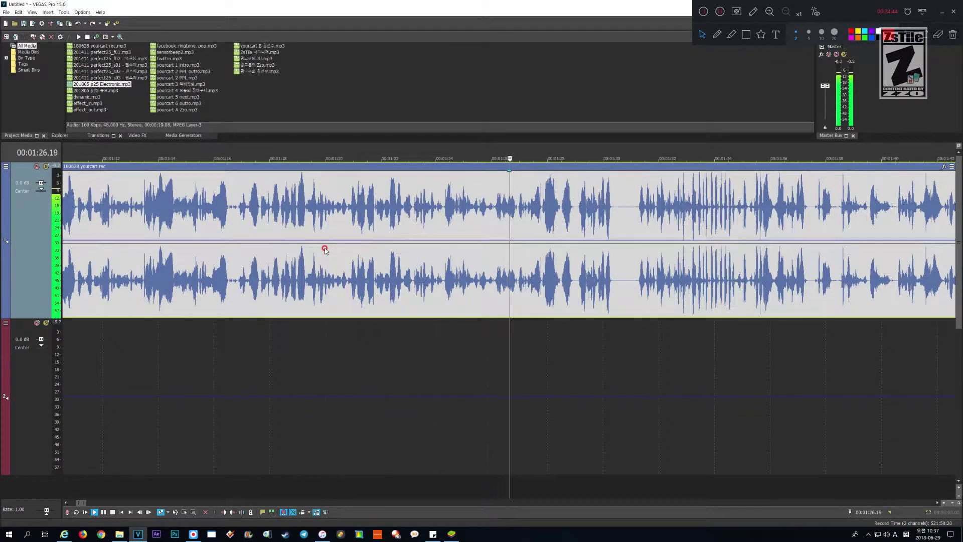
- Pause near 00:01:26, step the playhead back and replay the recording from about 00:01:25.15
key(Return)
scroll(324, 249, up, 3)
key(Page_Up)
key(Page_Up)
key(Page_Up)
key(Page_Up)
key(Page_Up)
key(space)
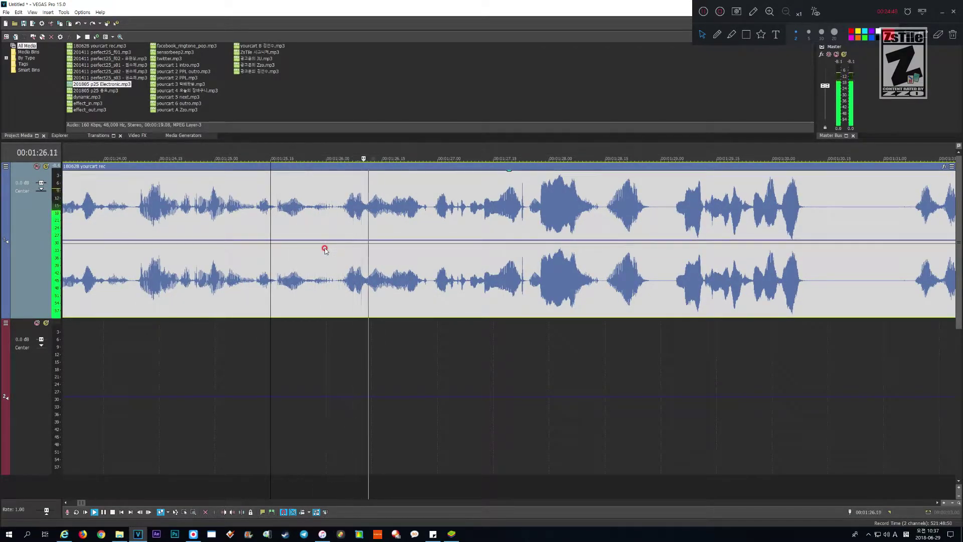
- Pause the playback, step back a few frames and play the passage around 00:01:27 in a closer view
key(Return)
scroll(324, 249, up, 4)
key(Left)
key(Left)
key(Left)
key(space)
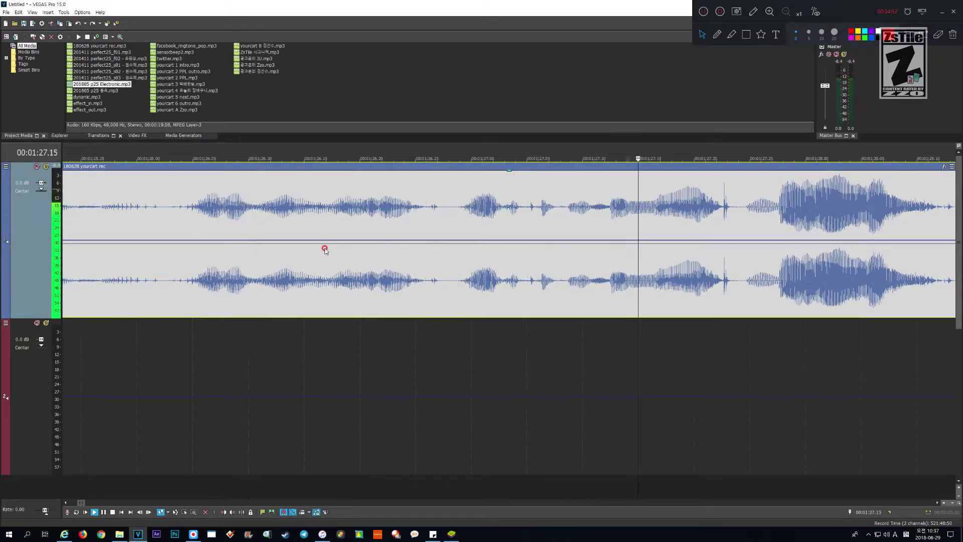
- Pause the playback and step the playhead back to 00:01:26.15
key(Return)
key(Left)
key(Left)
key(Left)
key(Left)
key(Left)
key(Left)
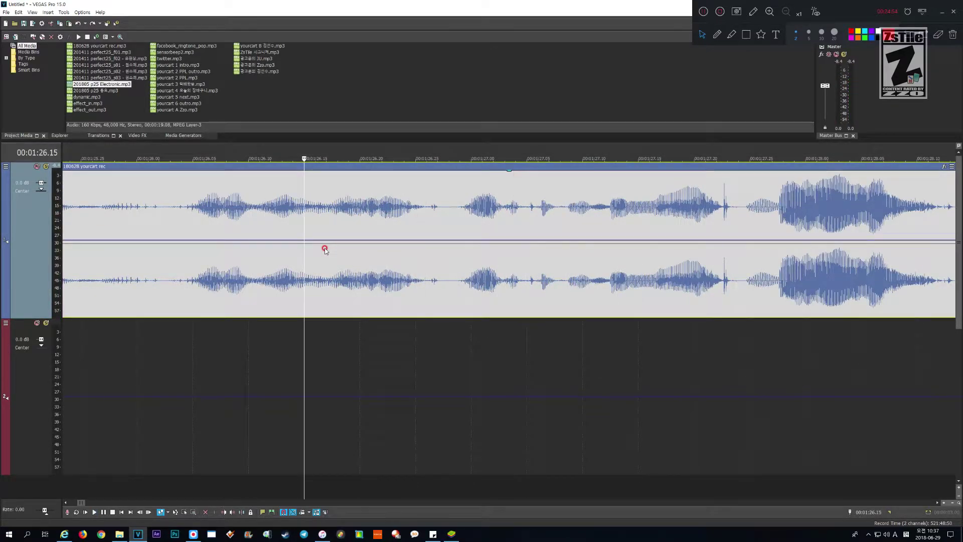
- Try deleting the short range from 00:01:26.17 to 00:01:26.28 in the recording, and undo the deletion
key(space)
key(Return)
key(Left)
key(Left)
key(shift+Left)
key(shift+Left)
key(shift+Left)
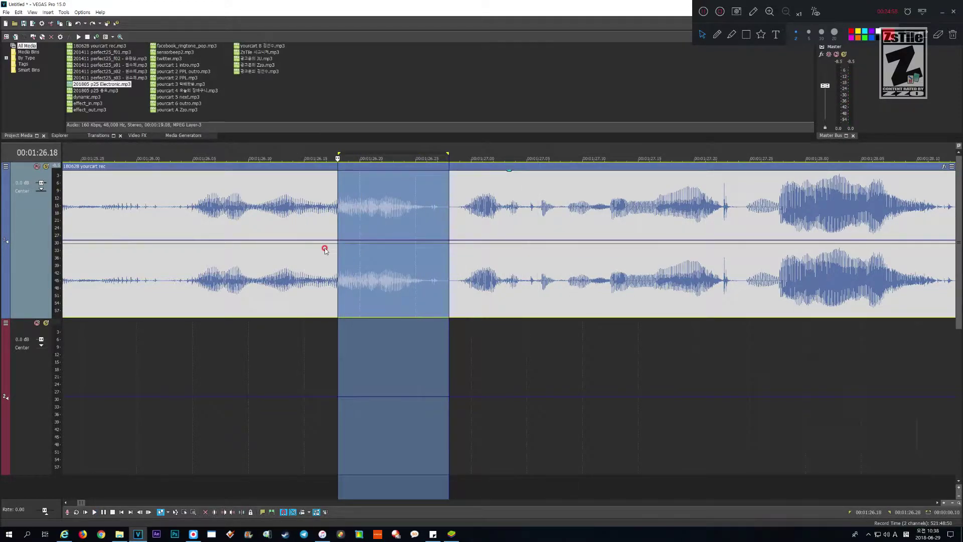
key(Delete)
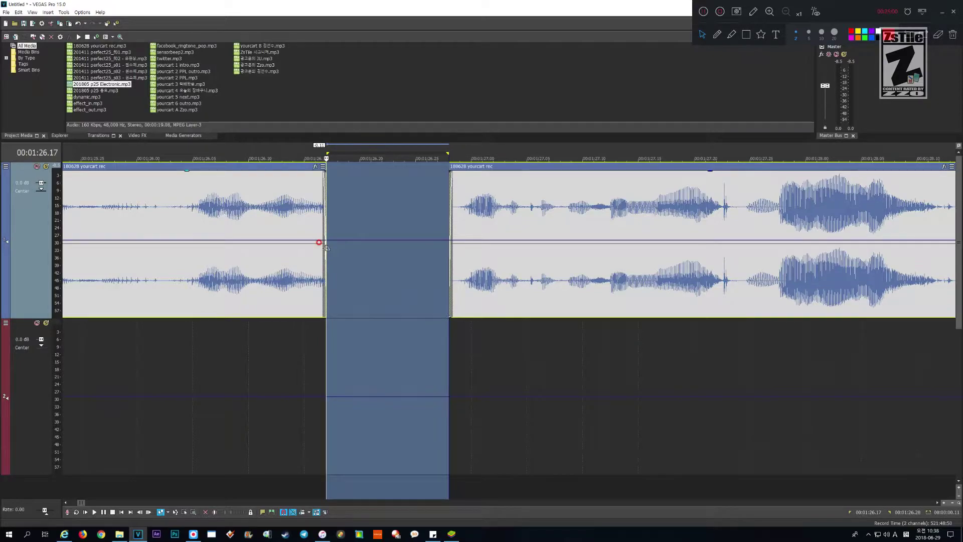
key(ctrl+z)
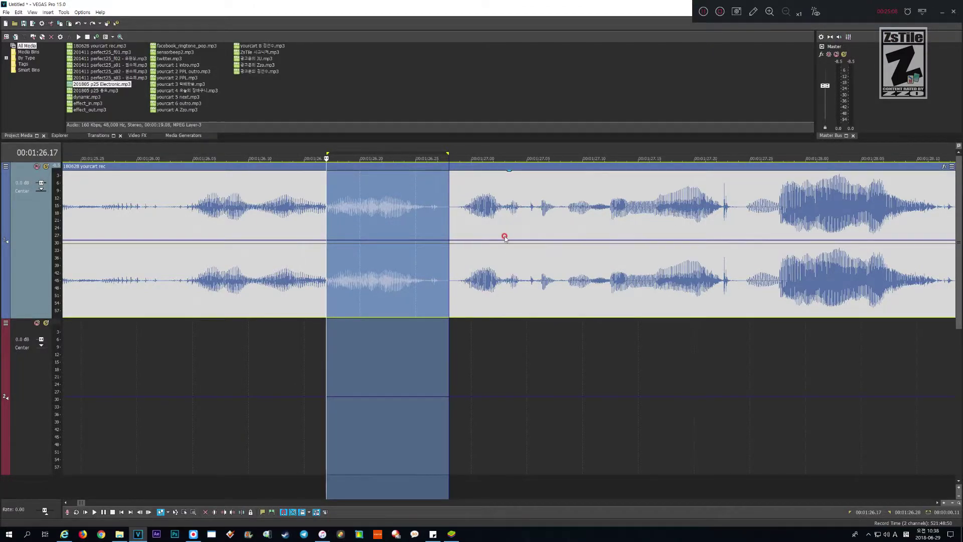
- Ripple delete the range from 00:01:26.17 to 00:01:26.28 in the recording and play the join from 00:01:25.25
key(Delete)
key(Page_Up)
key(Page_Up)
key(Page_Up)
key(Page_Up)
key(Page_Up)
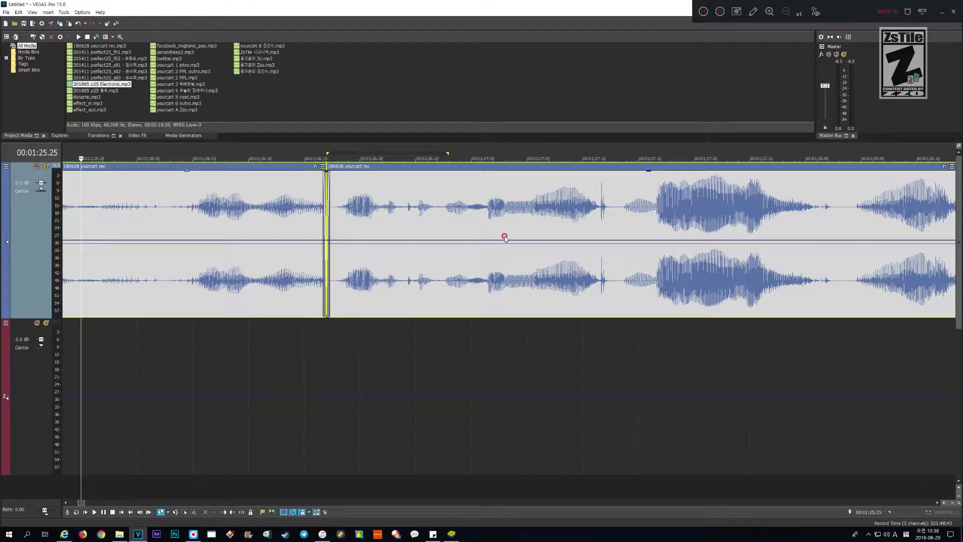
key(space)
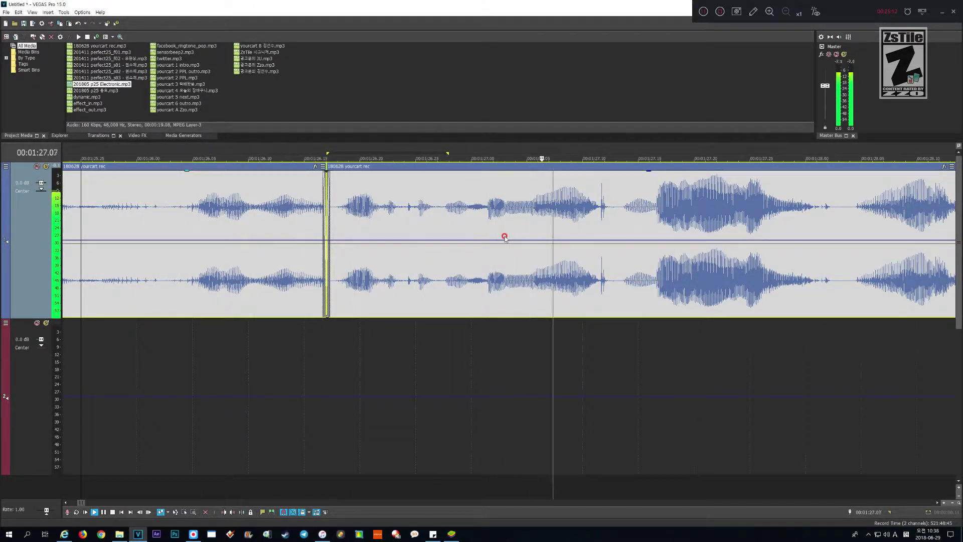
- Replay the join between the two recording clips from 00:01:26.05 and stop at 00:01:27.05
key(space)
key(Page_Up)
key(Page_Up)
key(Page_Up)
key(Page_Up)
key(Page_Up)
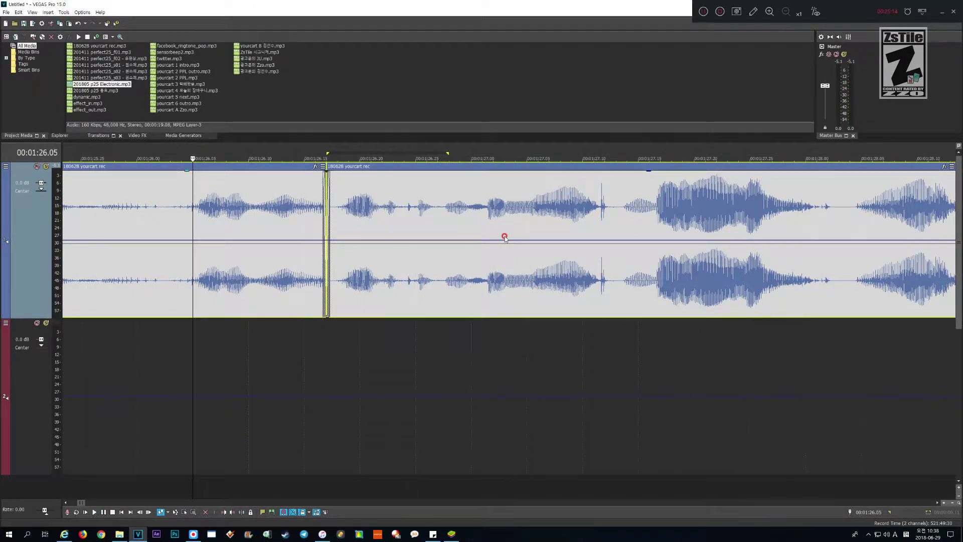
key(space)
key(space)
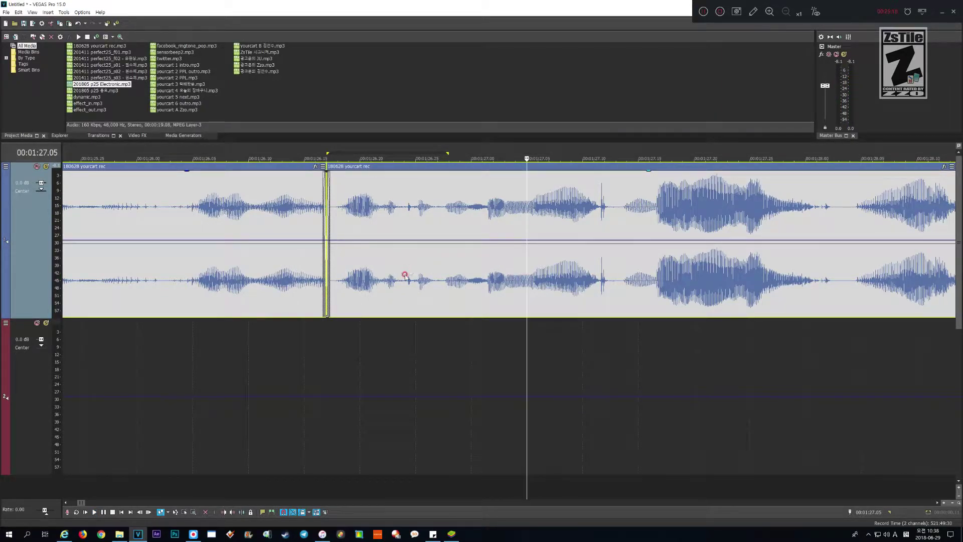
- Move the recording clip after the cut slightly earlier so it overlaps the preceding clip in a short crossfade
click(341, 220)
drag(412, 212, 394, 217)
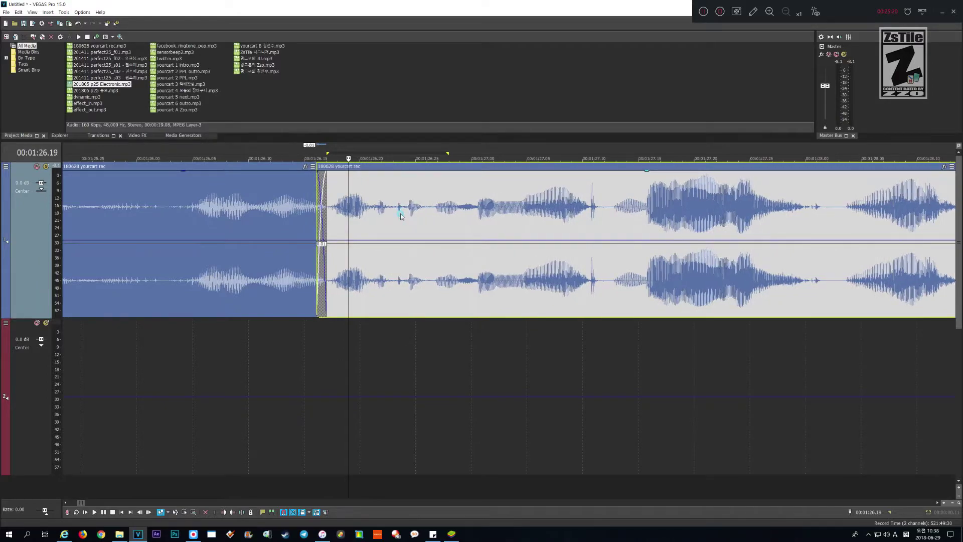
click(331, 226)
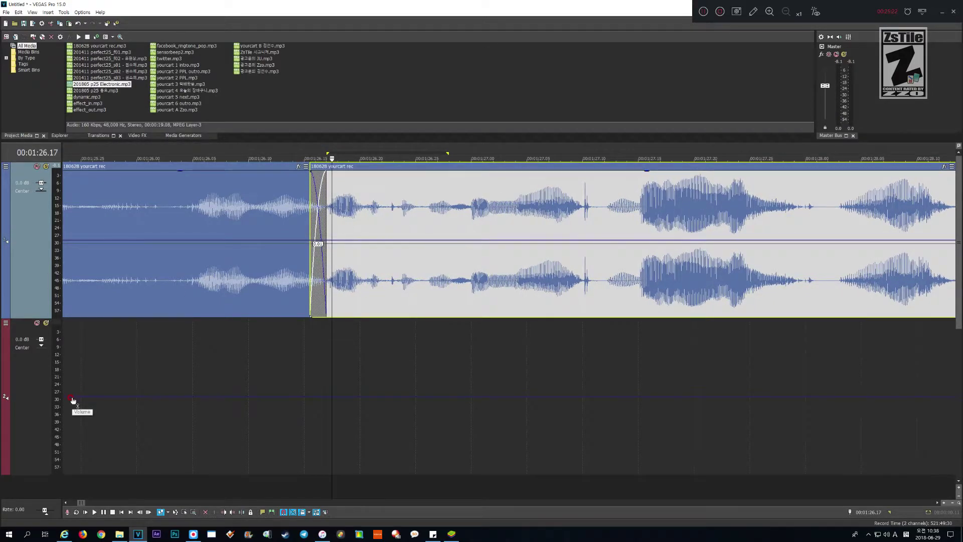
- Play across the crossfade between the two recording clips twice to check how it sounds
key(space)
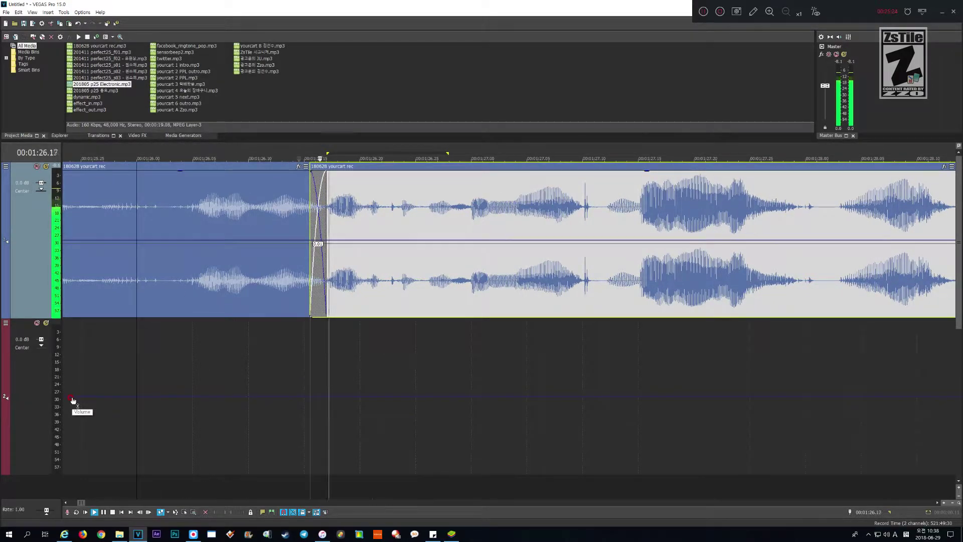
scroll(72, 400, down, 2)
key(Return)
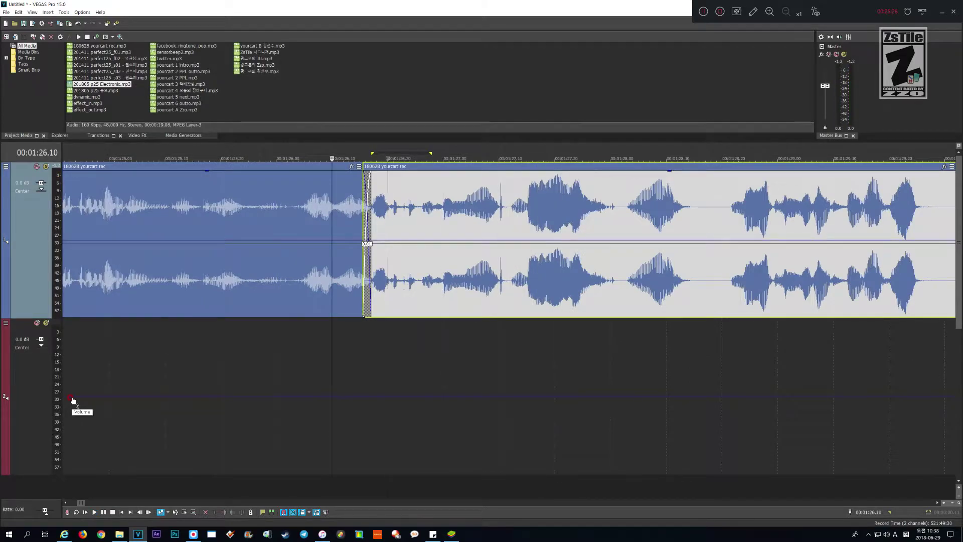
key(space)
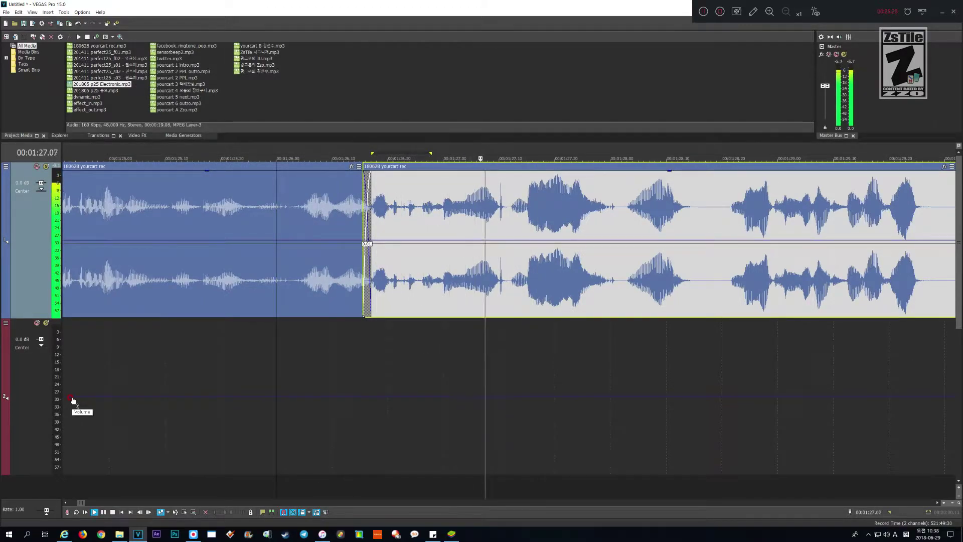
key(space)
- Undo the clip overlap and the deletion of the range from 00:01:26.17 to 00:01:26.28
key(Up)
scroll(73, 400, up, 2)
scroll(73, 399, down, 1)
key(ctrl+z)
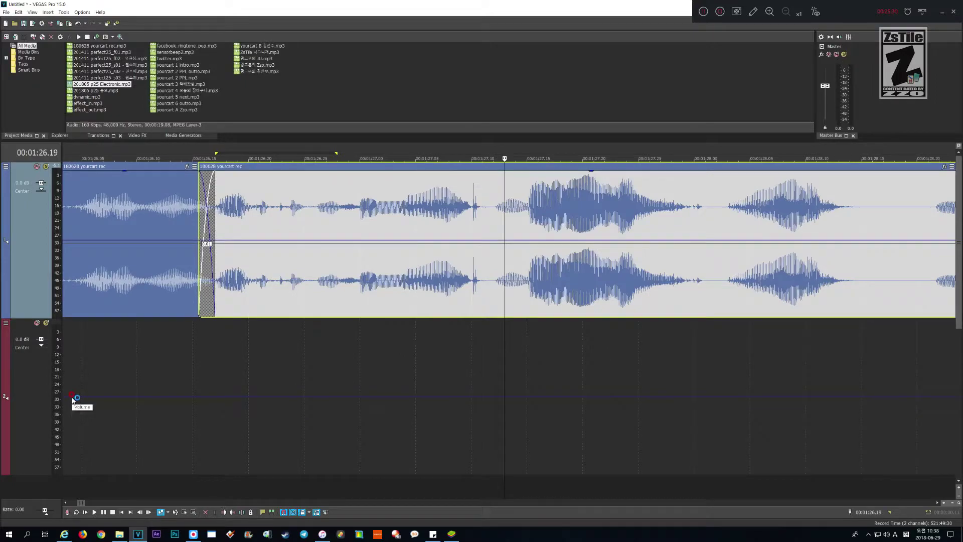
key(ctrl+z)
key(Down)
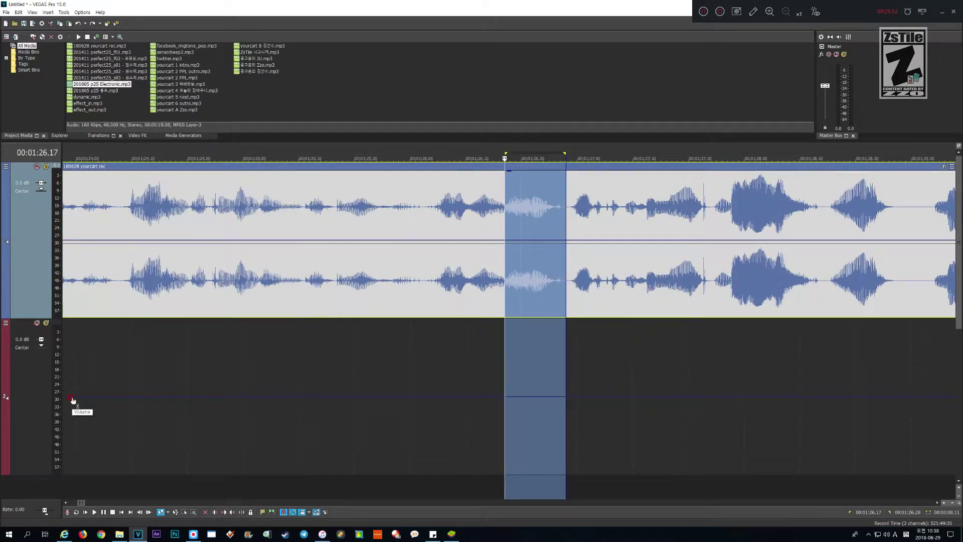
- Replay the passage around 00:01:26 and step the playhead frame by frame back to 00:01:26.22
key(Page_Up)
key(space)
key(Return)
key(Up)
key(Up)
key(Right)
key(Left)
key(Left)
key(Left)
key(Left)
key(Left)
key(Left)
key(Left)
key(Left)
key(Left)
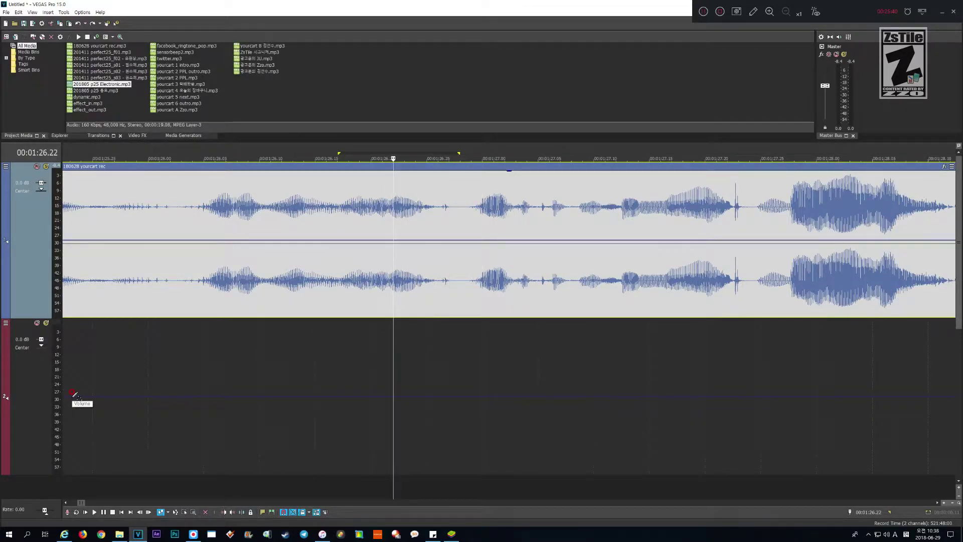
- Select the time range from 00:01:26.22 to 00:01:27.02 in the recording, extending it frame by frame
key(shift+Right)
key(shift+Right)
key(shift+Right)
key(shift+Right)
key(shift+Right)
key(shift+Right)
key(shift+Right)
key(shift+Right)
key(shift+Right)
key(shift+Right)
key(shift+Left)
key(shift+Right)
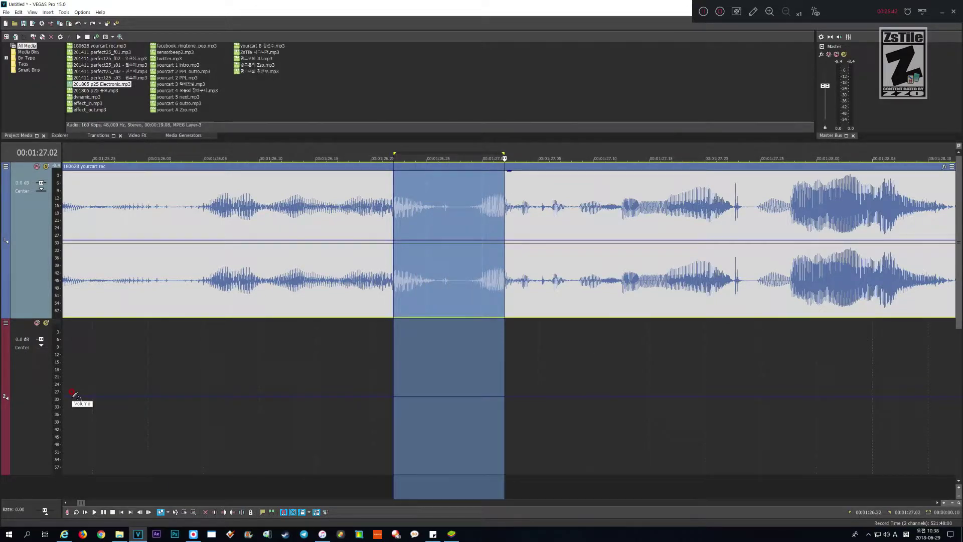
- Delete the selected recording range and slide the following clip back slightly to overlap the end of the preceding clip
key(Delete)
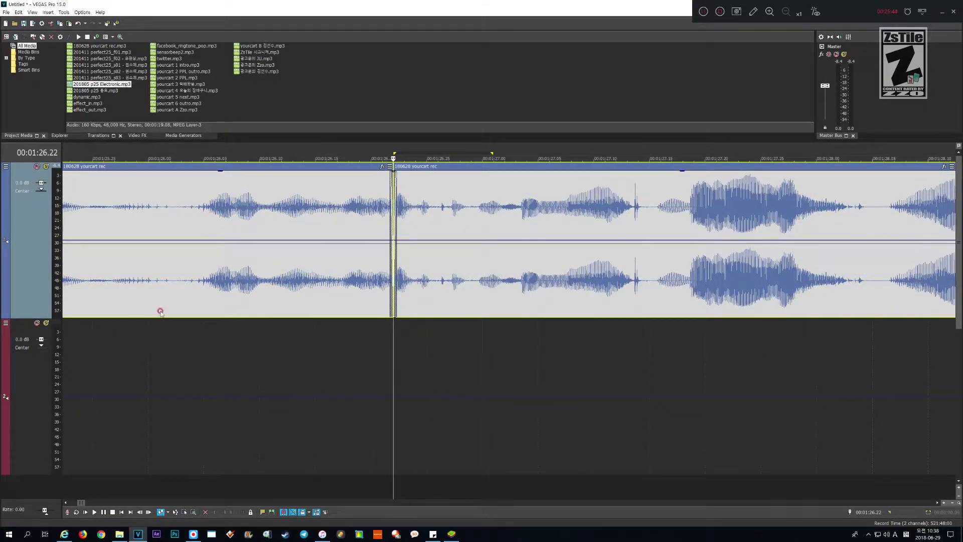
click(451, 256)
scroll(451, 257, up, 3)
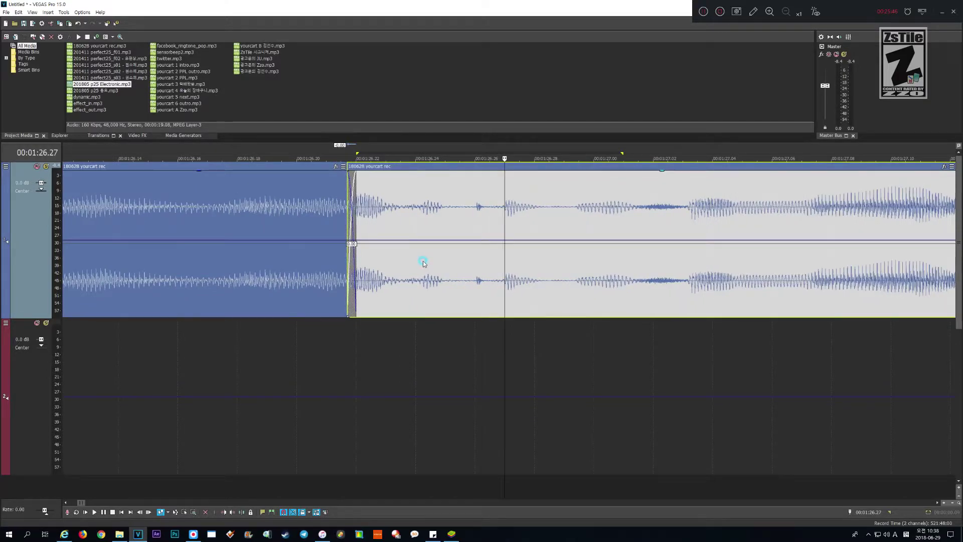
scroll(329, 396, down, 3)
- Play across the crossfade at about 00:01:26.22 to check how the join sounds
click(332, 413)
key(space)
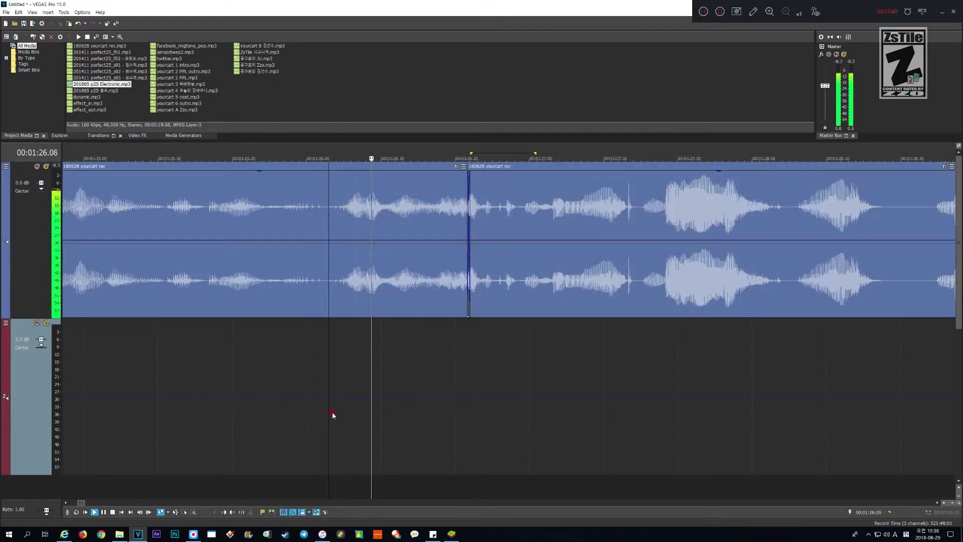
scroll(333, 414, up, 3)
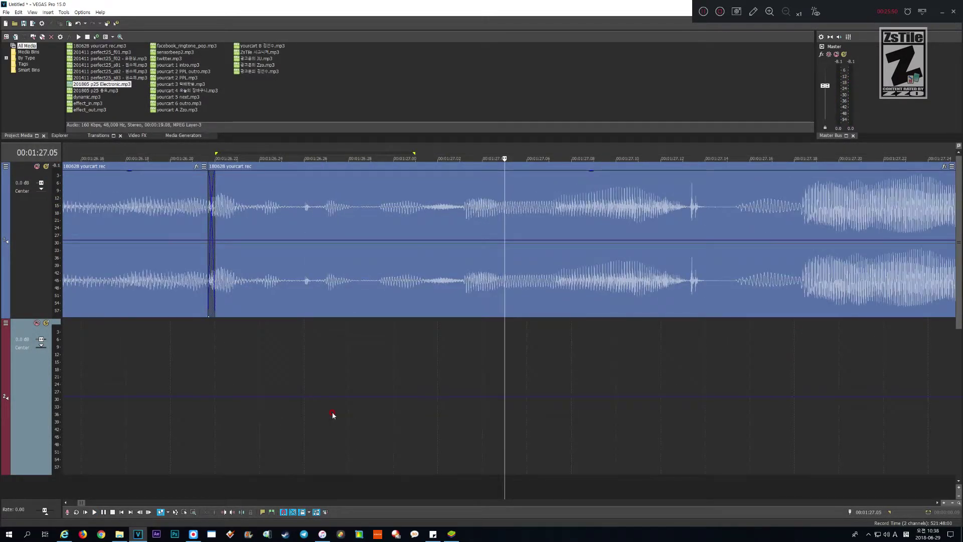
- Undo the clip overlap and return the playhead to the cut at 00:01:26.22
key(ctrl+z)
key(Left)
key(Left)
key(Left)
key(Left)
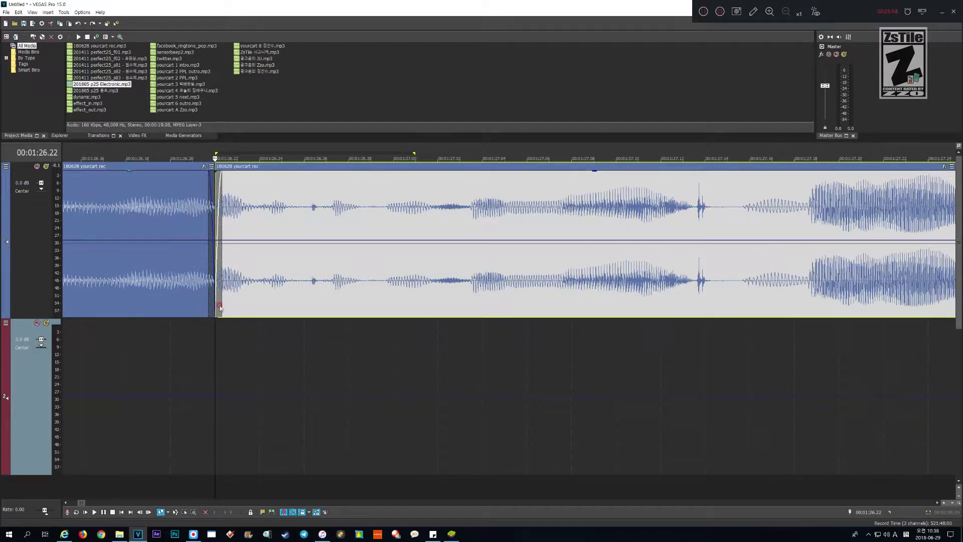
- Select the single frame from 00:01:26.21 to 00:01:26.22 before the cut and delete it
click(155, 314)
key(Right)
key(Right)
key(Right)
key(shift+Left)
key(Delete)
- Slide the recording clip after 00:01:26.21 back slightly so it crossfades with the preceding clip
key(Down)
key(Down)
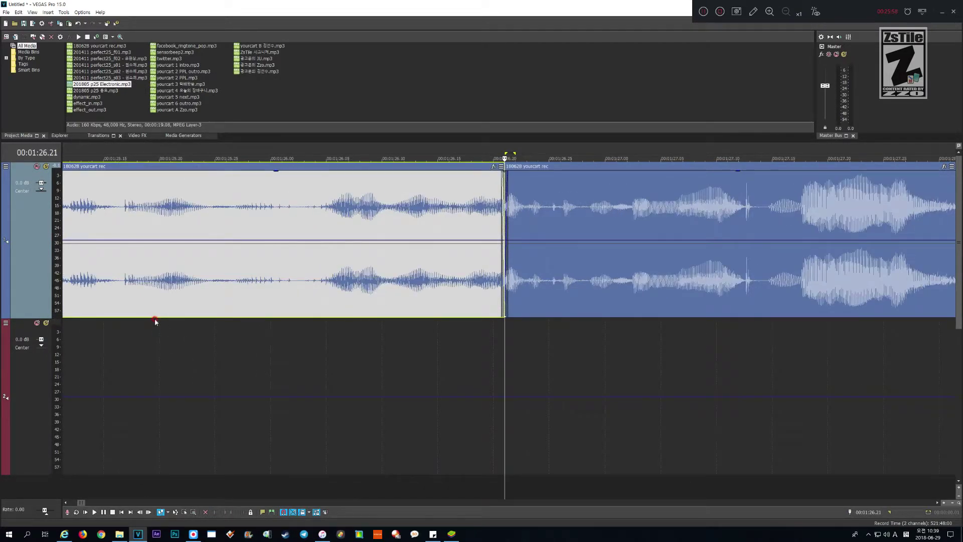
click(538, 295)
drag(555, 293, 552, 296)
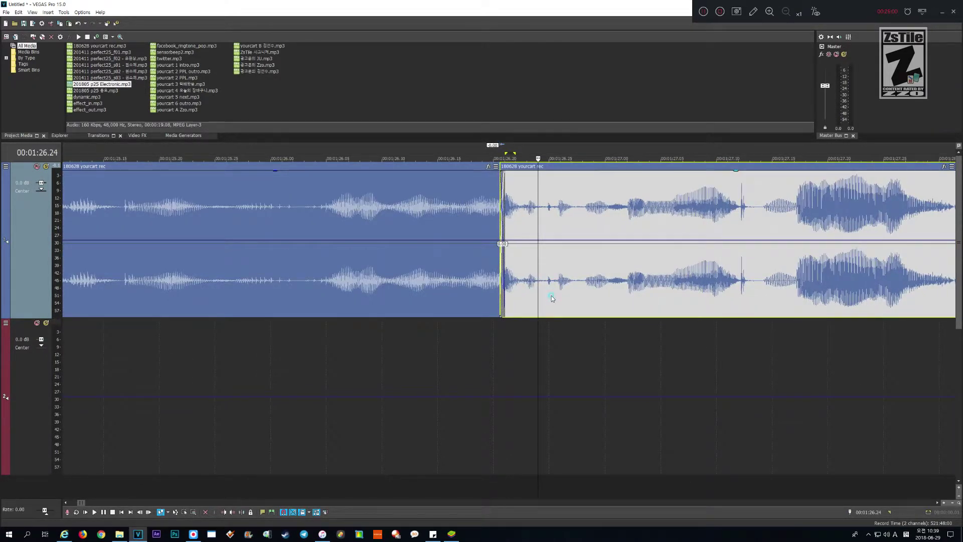
- Play across the new crossfade near 00:01:26.21 to check how it sounds
click(312, 364)
key(space)
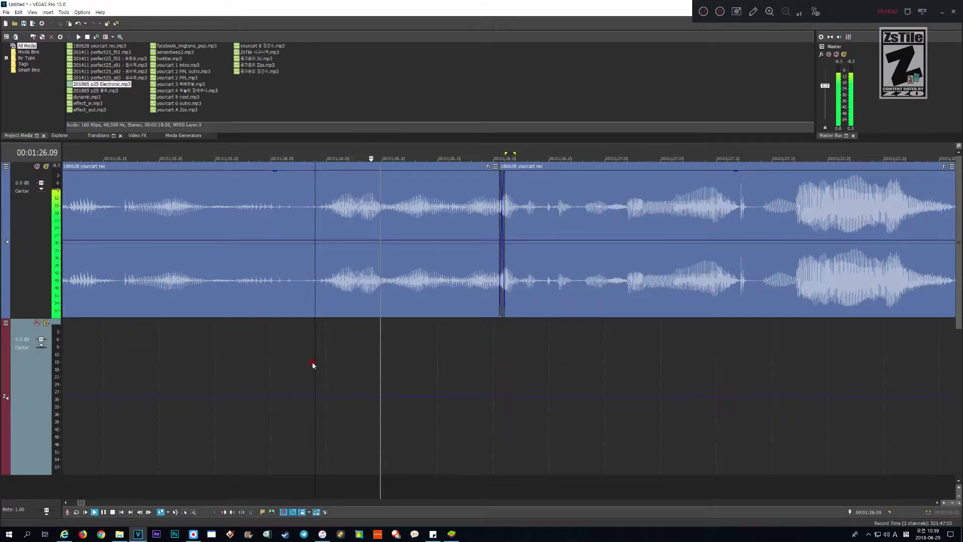
key(Down)
click(312, 365)
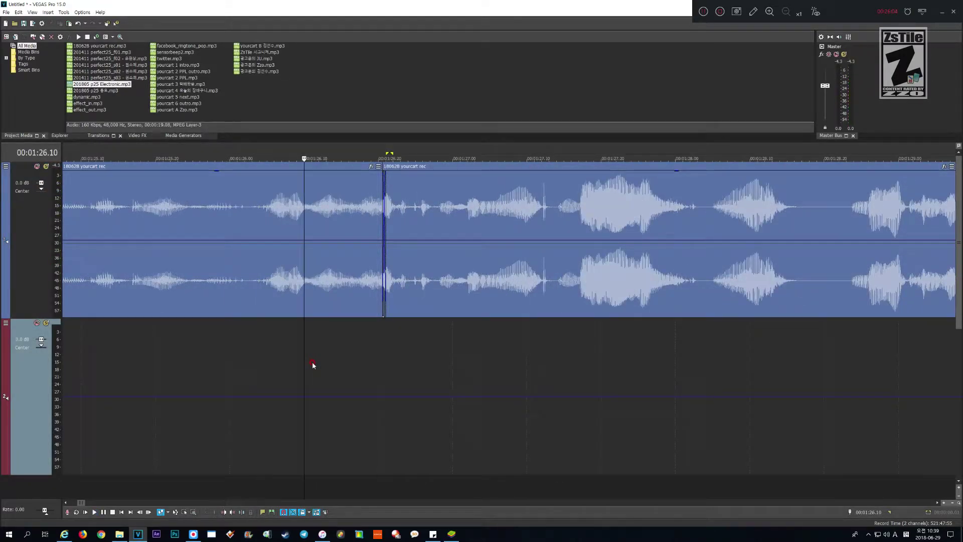
key(space)
key(space)
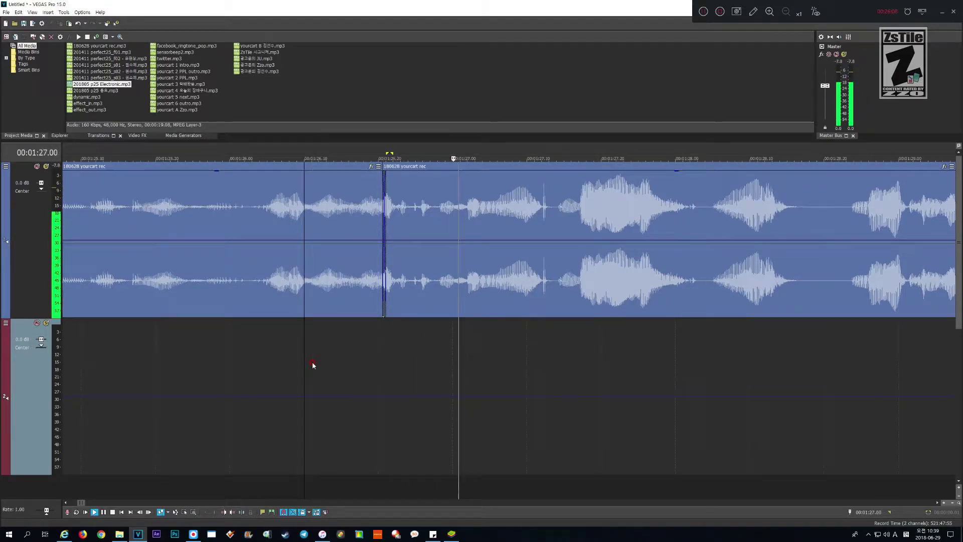
- Move the playhead back to 00:01:26.00 and replay the passage across the crossfade
key(Return)
key(Page_Up)
key(Page_Up)
key(Page_Up)
key(Page_Up)
key(Page_Up)
key(Page_Up)
key(Page_Up)
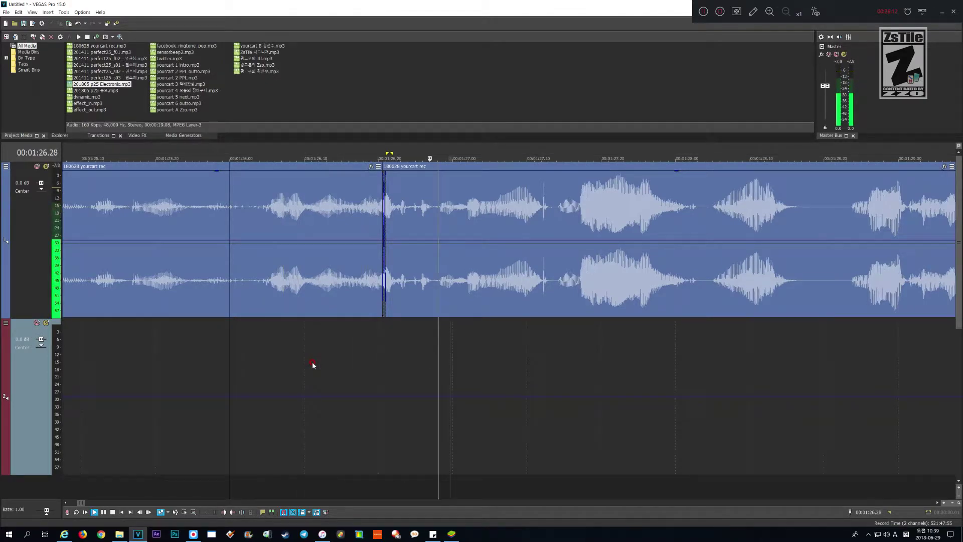
key(space)
click(312, 365)
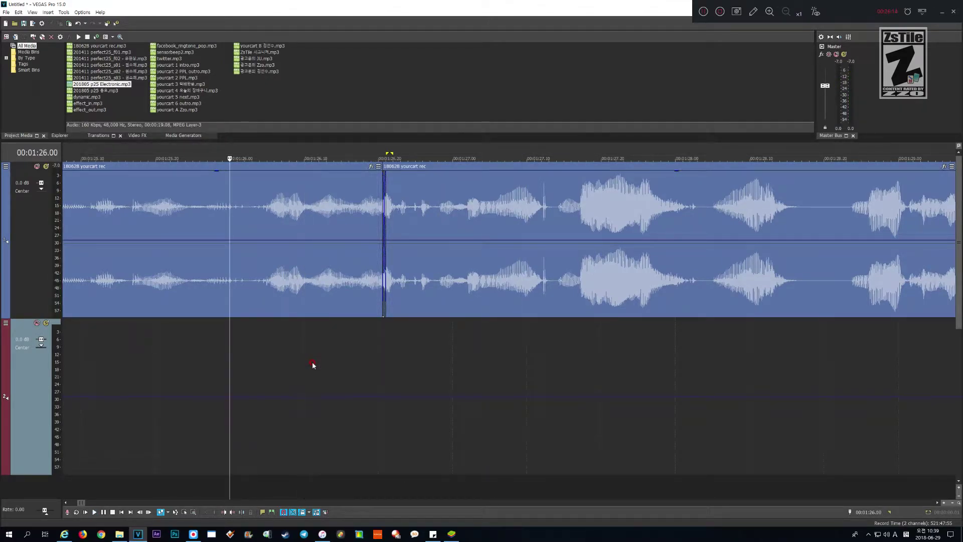
key(space)
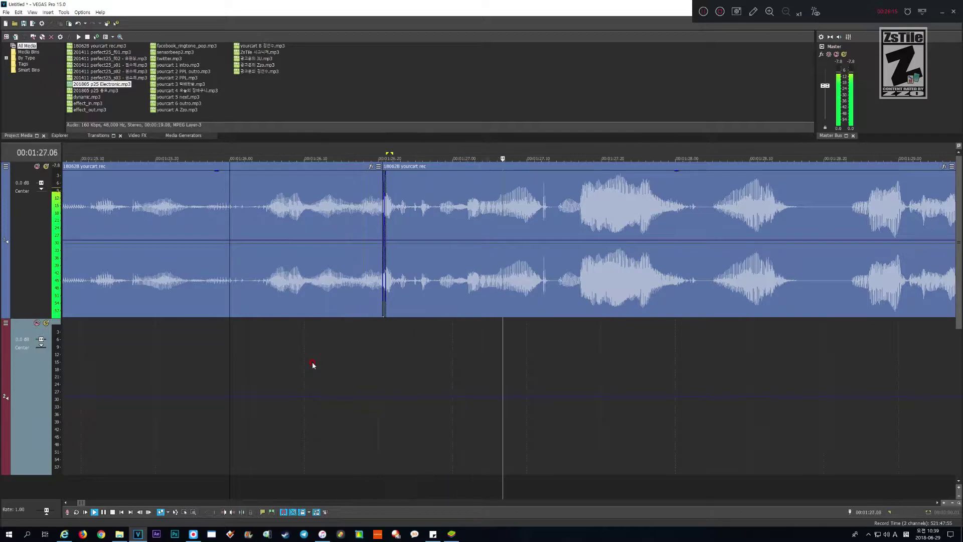
key(space)
- Select the short noise from 00:01:27.12 to 00:01:27.13 in the recording and delete it
key(Up)
key(Up)
key(Up)
key(Up)
key(Up)
key(Up)
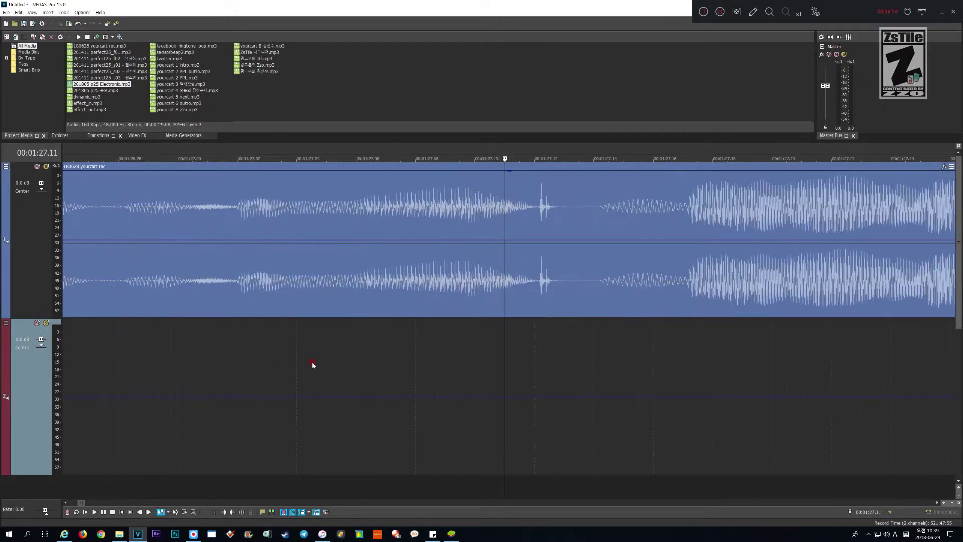
key(Right)
key(Right)
key(Left)
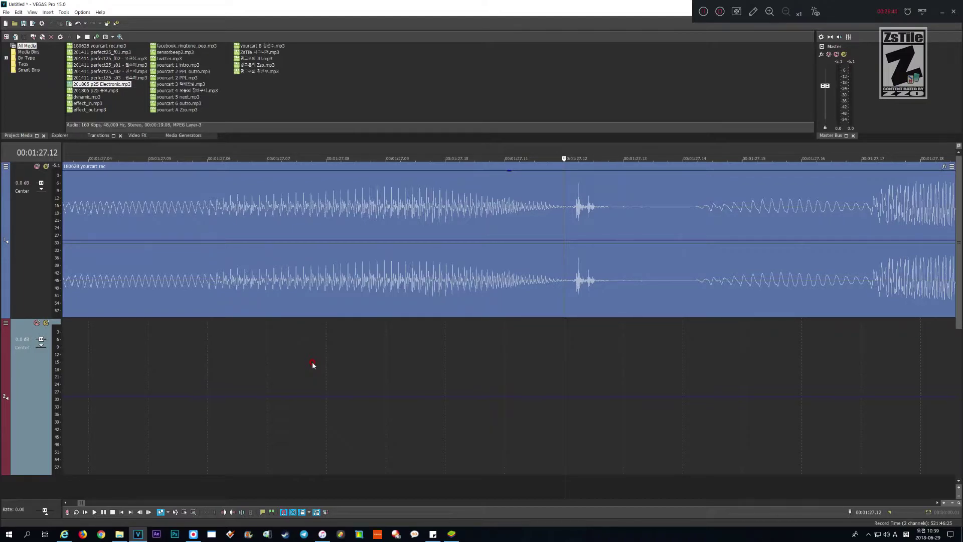
scroll(312, 365, down, 2)
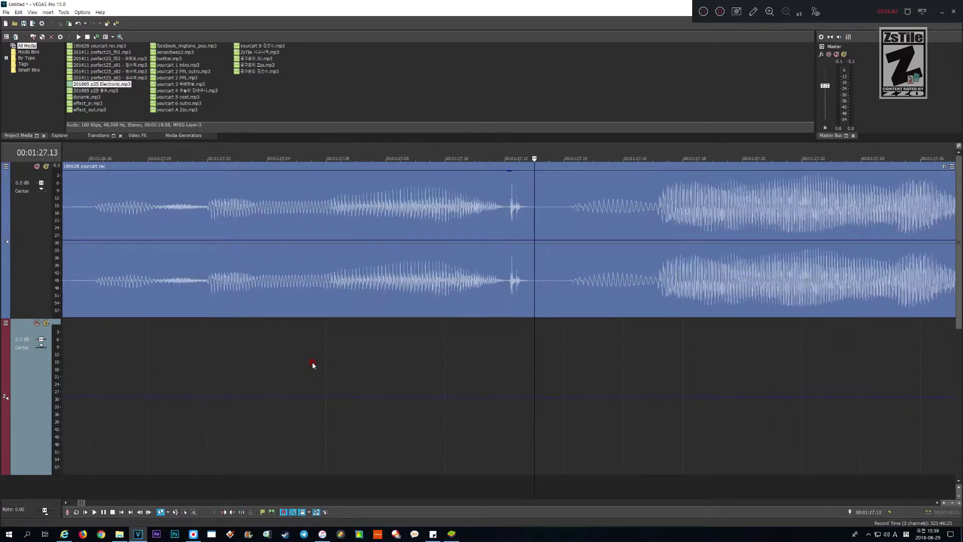
key(shift+Left)
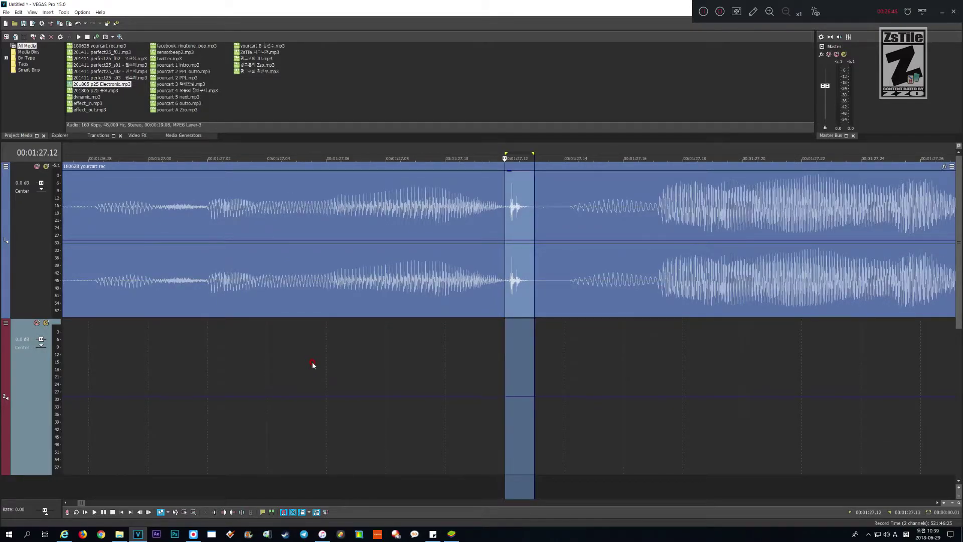
key(Delete)
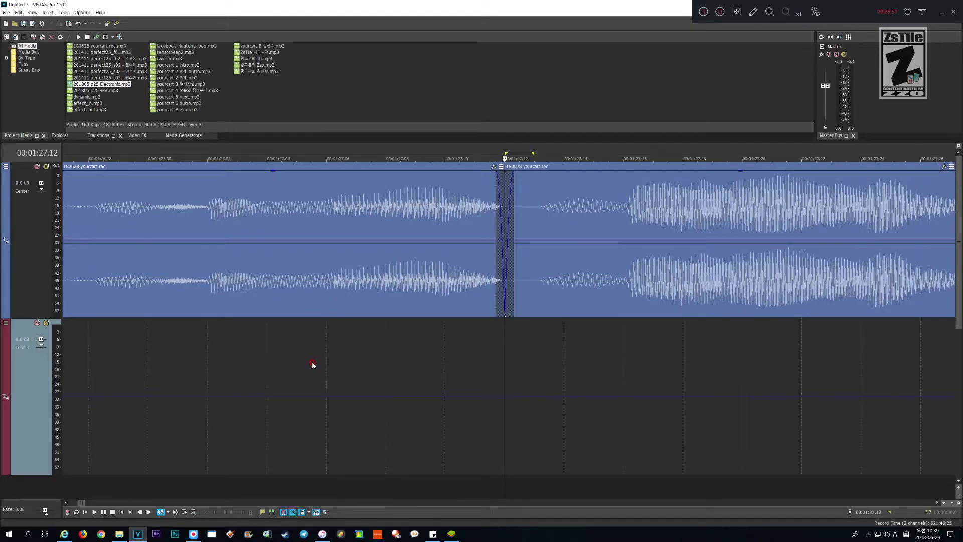
- Move the playhead back before the crossfade near 00:01:26.21 and play across it and the cut at 00:01:27.12
scroll(312, 364, down, 8)
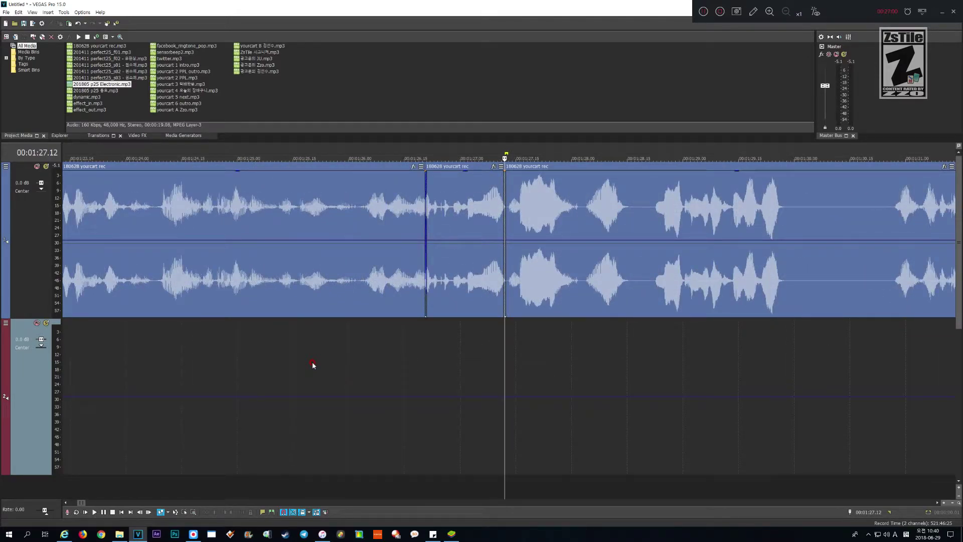
scroll(313, 365, up, 3)
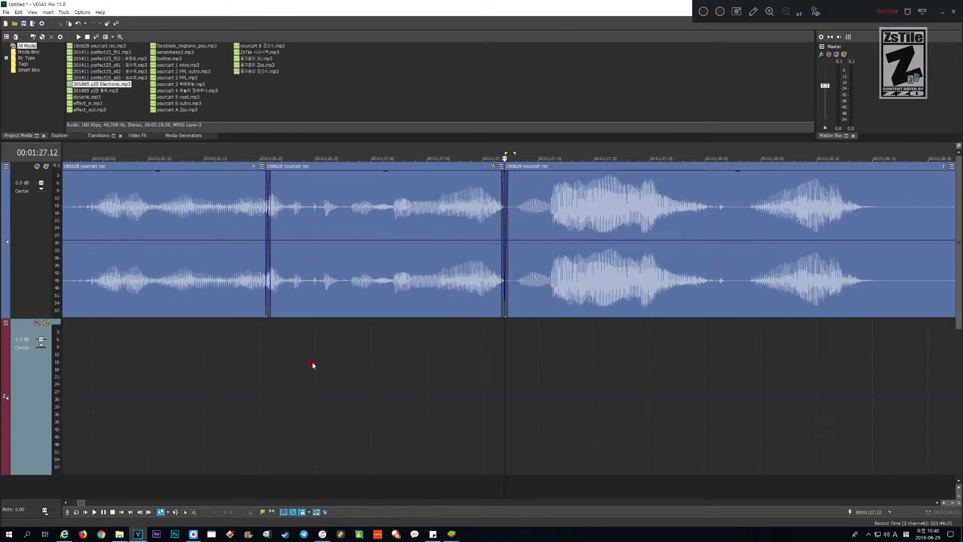
key(Left)
key(Left)
key(Left)
key(Left)
key(Left)
key(Left)
key(Left)
key(Left)
key(Left)
key(Left)
key(Left)
key(Left)
key(space)
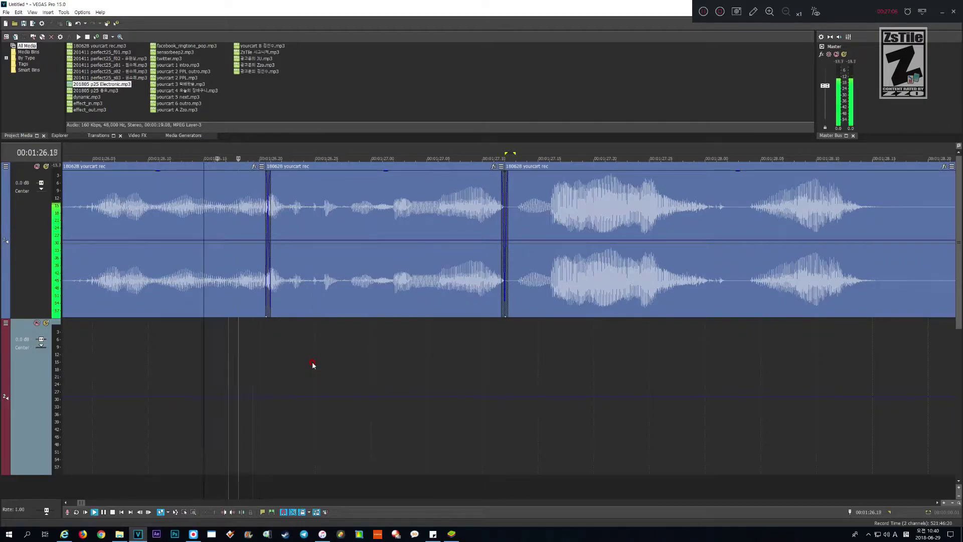
key(space)
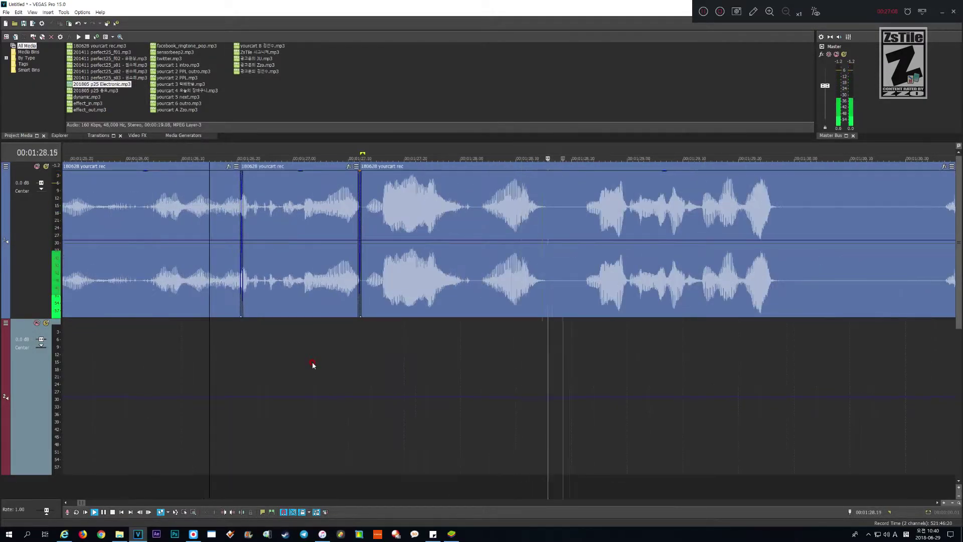
- Step the playhead back to 00:01:27.10 and listen to the recording up to about 00:01:44 for further slips
key(Left)
key(Left)
key(Left)
key(Left)
key(Left)
key(Left)
key(Left)
key(Left)
key(Left)
key(Left)
key(Left)
key(Left)
key(Left)
key(Left)
key(Left)
key(Left)
key(Left)
key(Left)
key(Left)
key(Left)
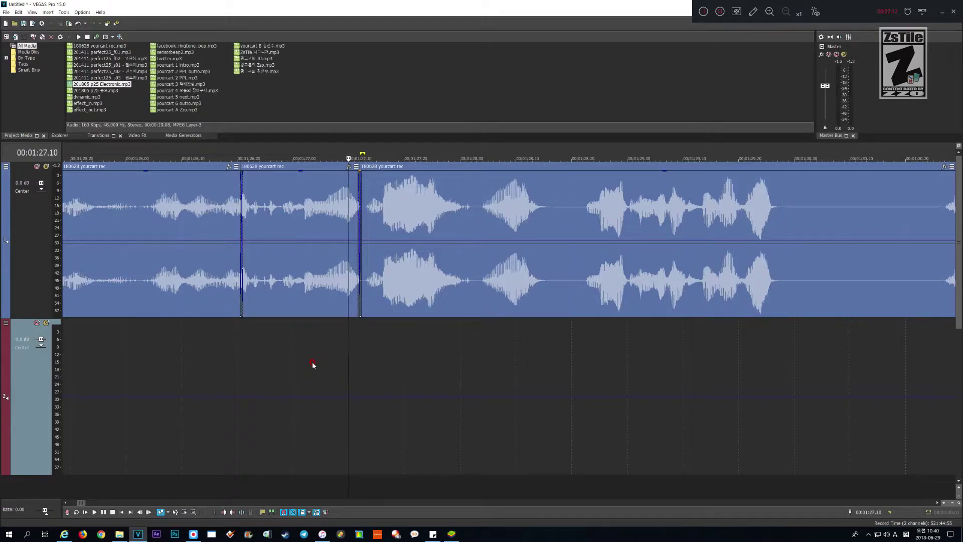
key(space)
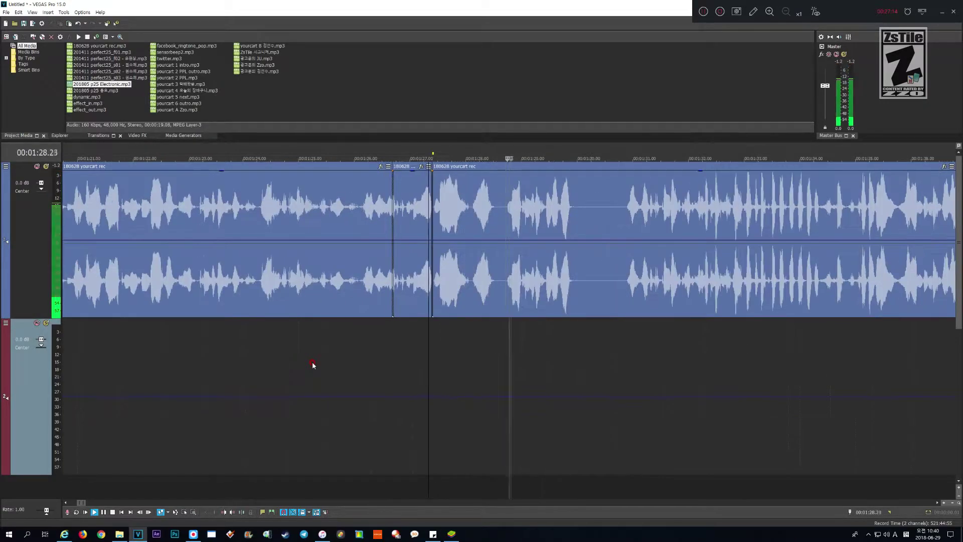
scroll(312, 365, down, 2)
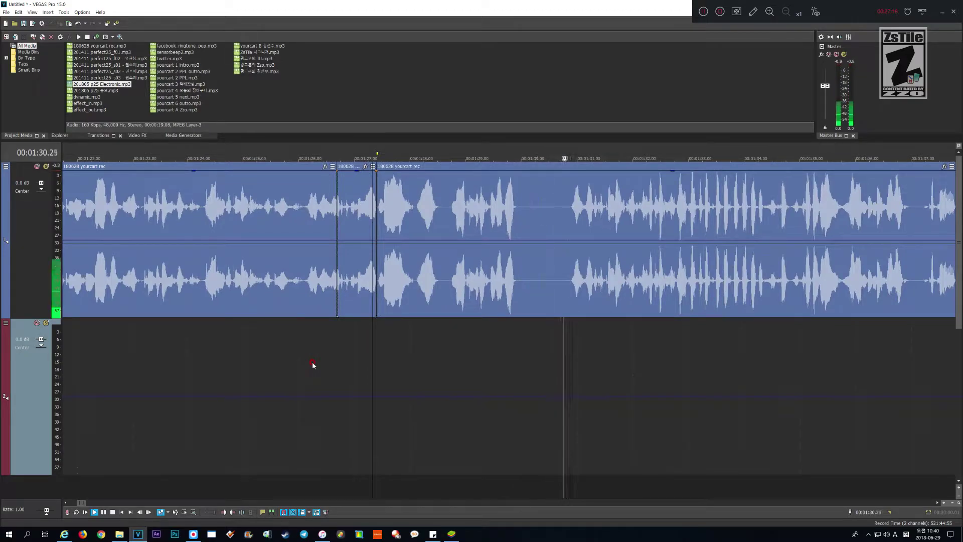
scroll(313, 365, down, 1)
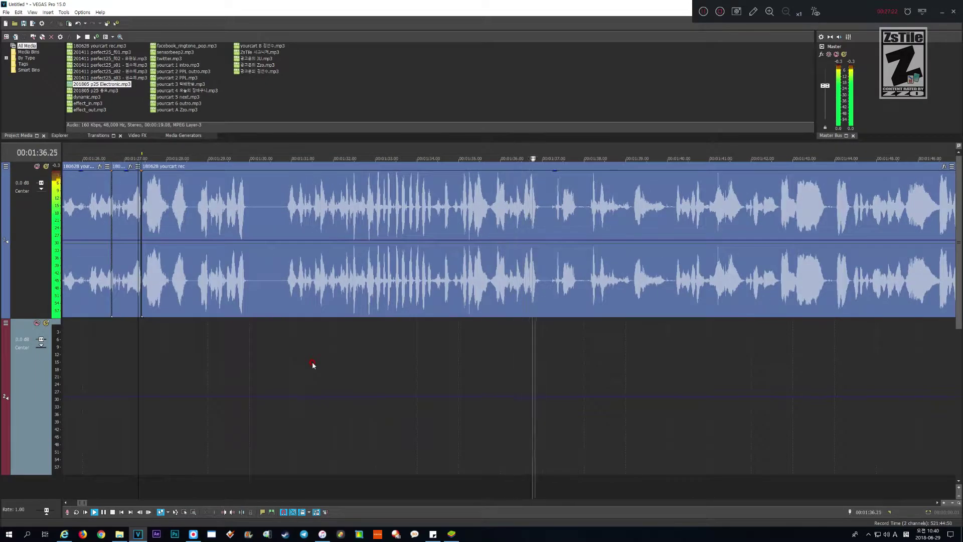
scroll(312, 365, up, 1)
scroll(312, 364, up, 1)
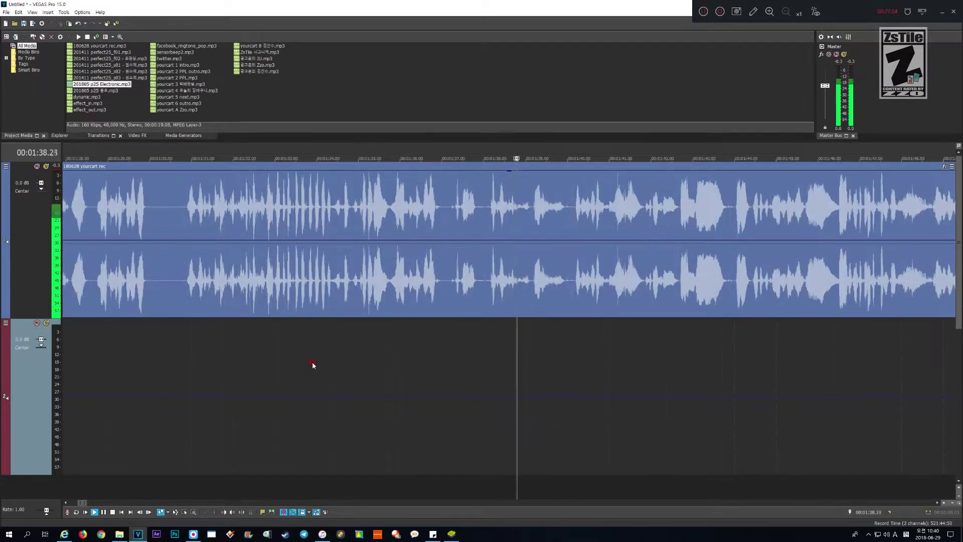
scroll(312, 364, down, 1)
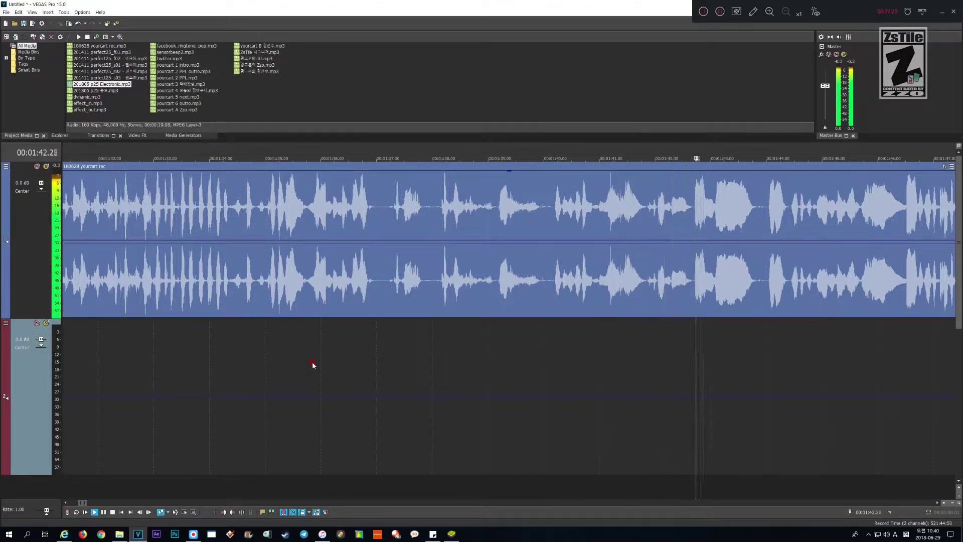
scroll(312, 365, down, 1)
scroll(313, 365, up, 1)
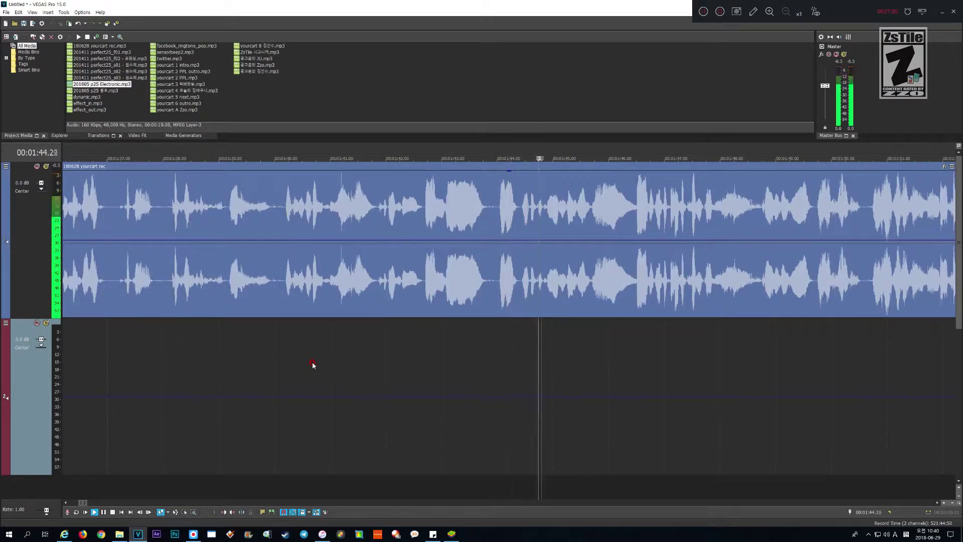
- Select the recording range from 00:01:44.00 to 00:01:44.12 and delete it
key(Return)
scroll(313, 365, up, 2)
key(Page_Up)
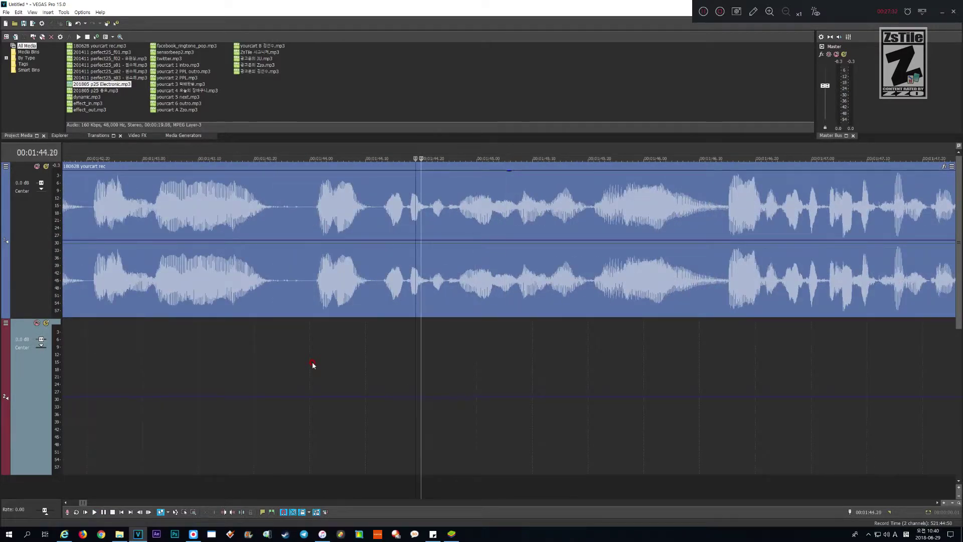
key(Left)
key(Left)
key(Left)
key(Left)
key(Left)
key(Left)
key(Left)
key(Right)
key(Left)
key(shift+Page_Up)
key(shift+Page_Up)
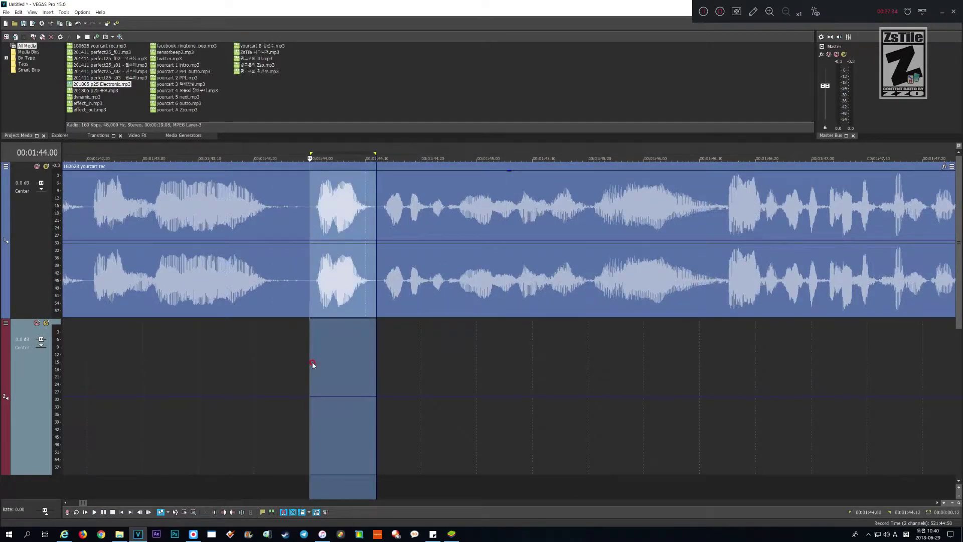
key(Delete)
- Play across the new cut at 00:01:44.00 and listen to the speech that follows
key(space)
scroll(312, 365, down, 3)
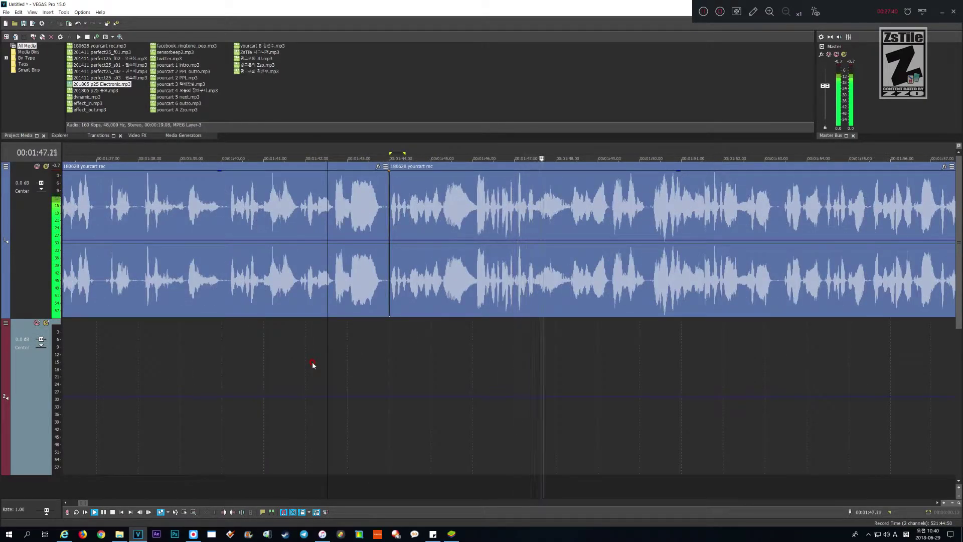
key(Return)
scroll(312, 364, up, 2)
key(space)
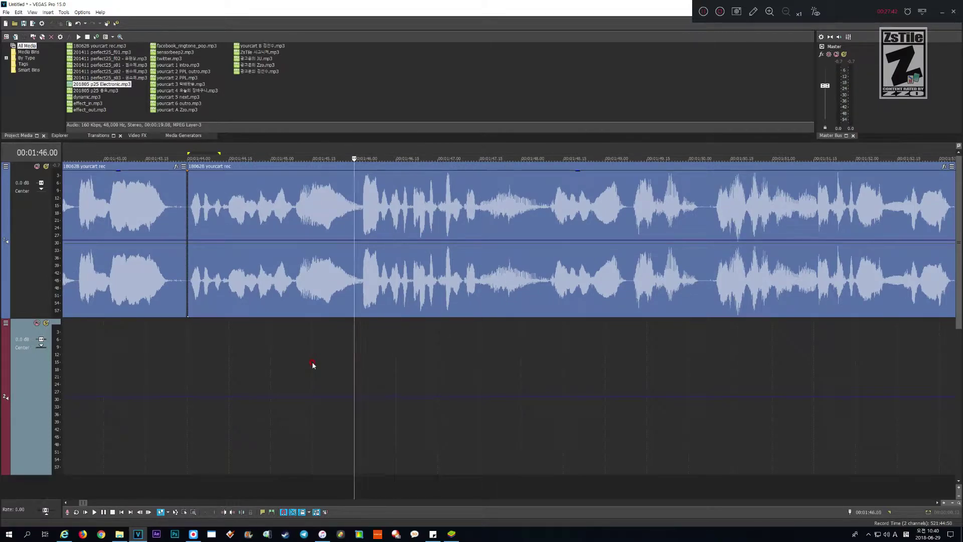
- Replay the speech around 00:01:46 and stop at 00:01:47.04 to locate the next slip
key(Return)
key(Page_Up)
key(Page_Up)
key(space)
key(space)
- Select the recording range from 00:01:46.12 to 00:01:46.21, audition it, delete it and play across the cut
scroll(312, 365, up, 2)
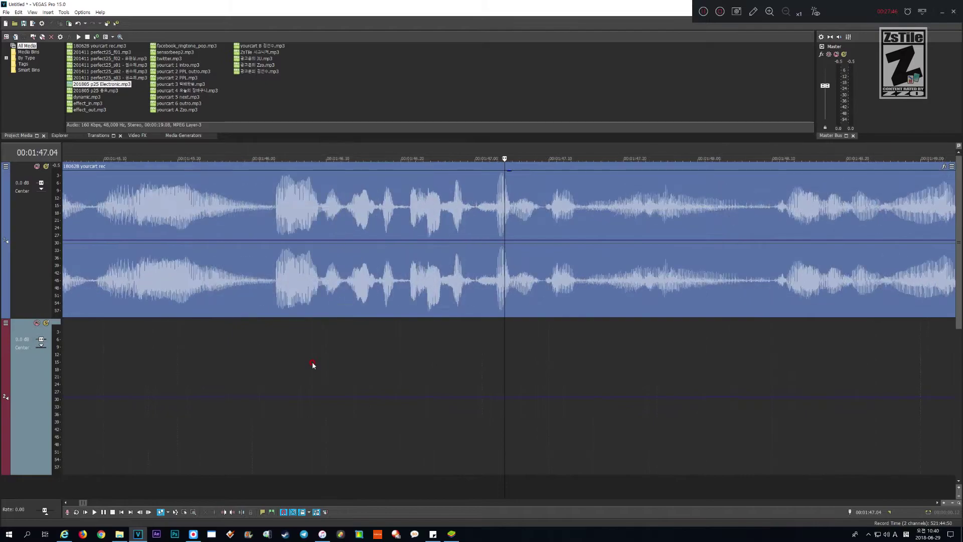
key(Right)
key(shift+Page_Up)
key(shift+Page_Up)
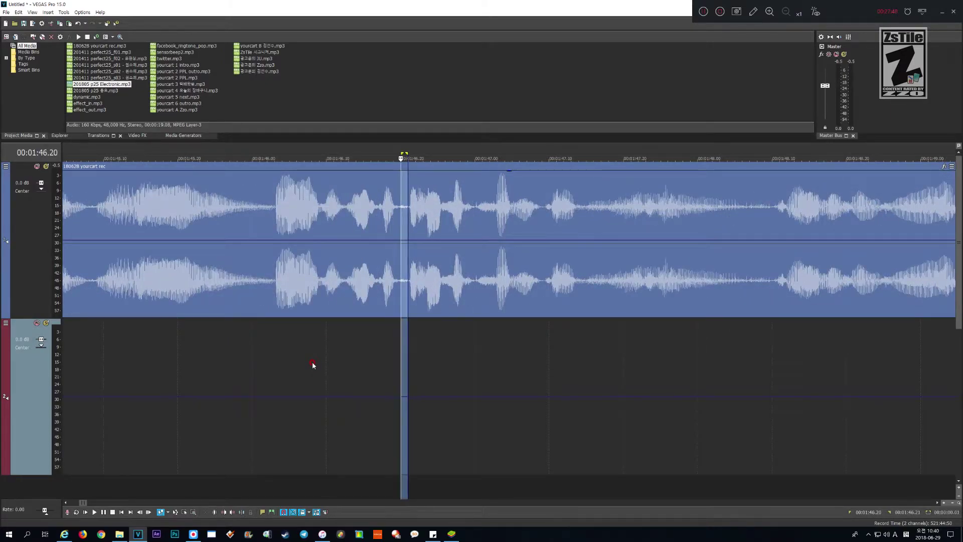
key(shift+Right)
key(shift+Right)
key(shift+Right)
key(shift+Left)
key(space)
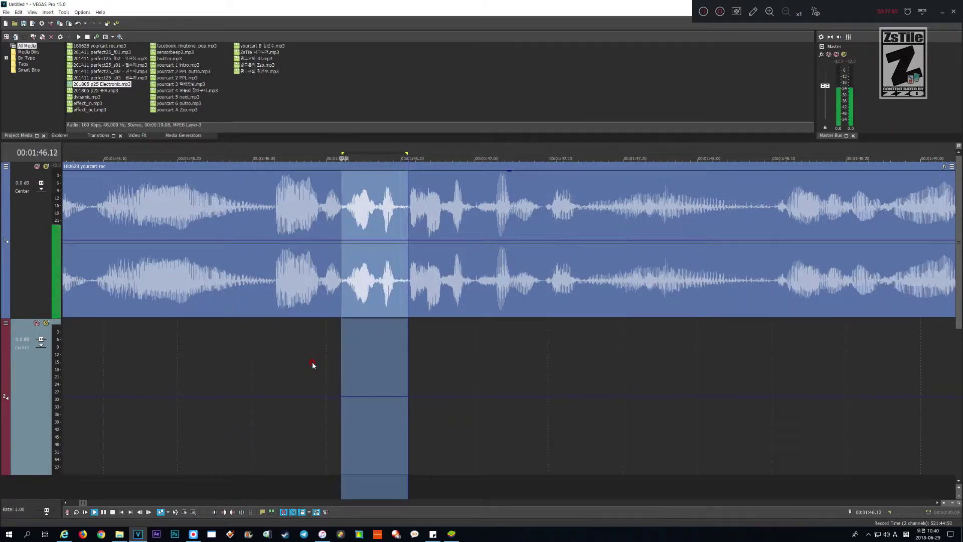
key(Delete)
key(space)
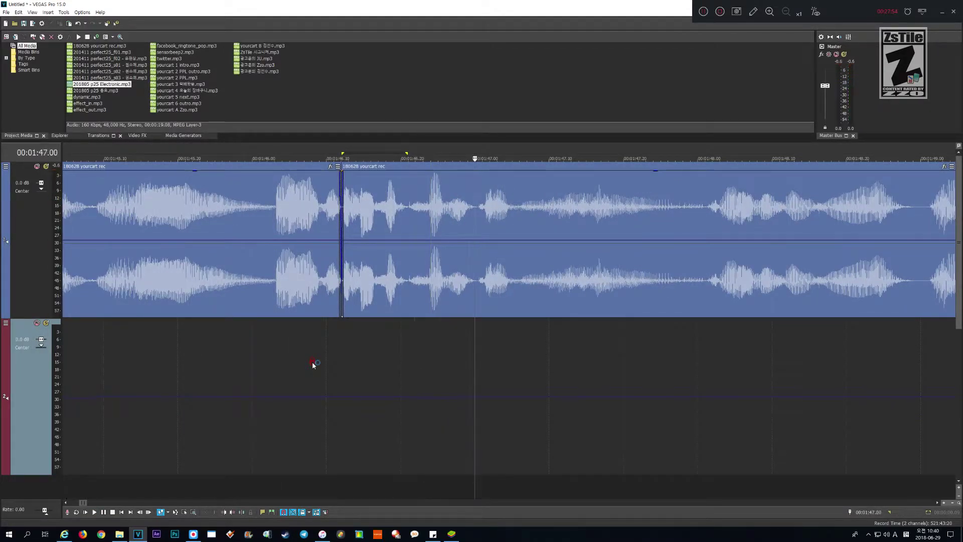
- Undo the last cut, delete the recording range from 00:01:46.13 to 00:01:46.21 instead and start playback
key(ctrl+z)
key(Delete)
key(space)
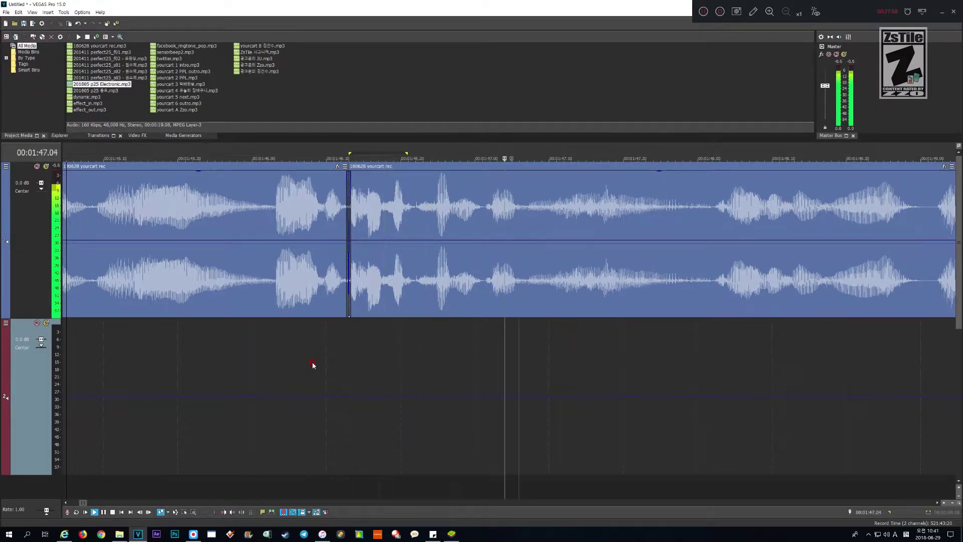
- Replay the speech across the cut at 00:01:46.13 and listen on to 00:01:54.18 for the next slip
key(space)
key(space)
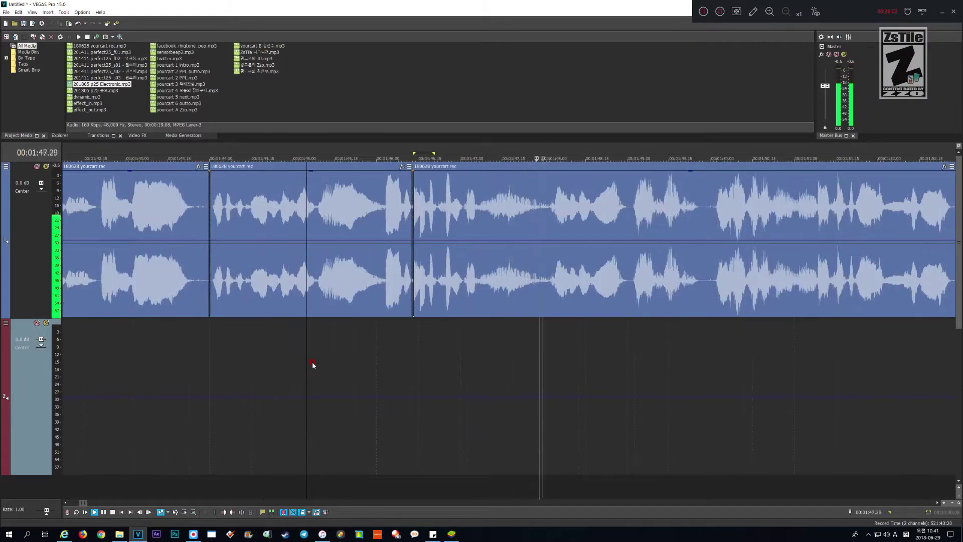
key(Return)
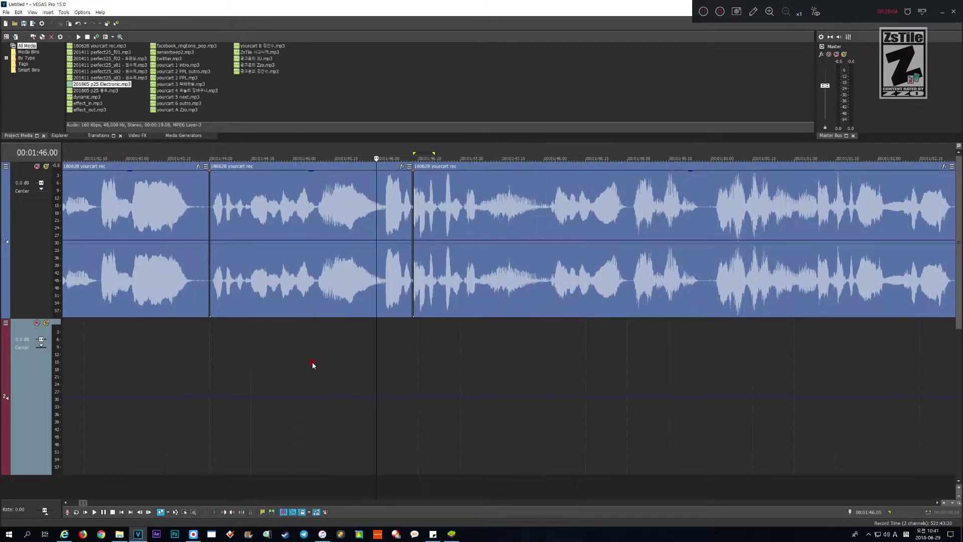
key(space)
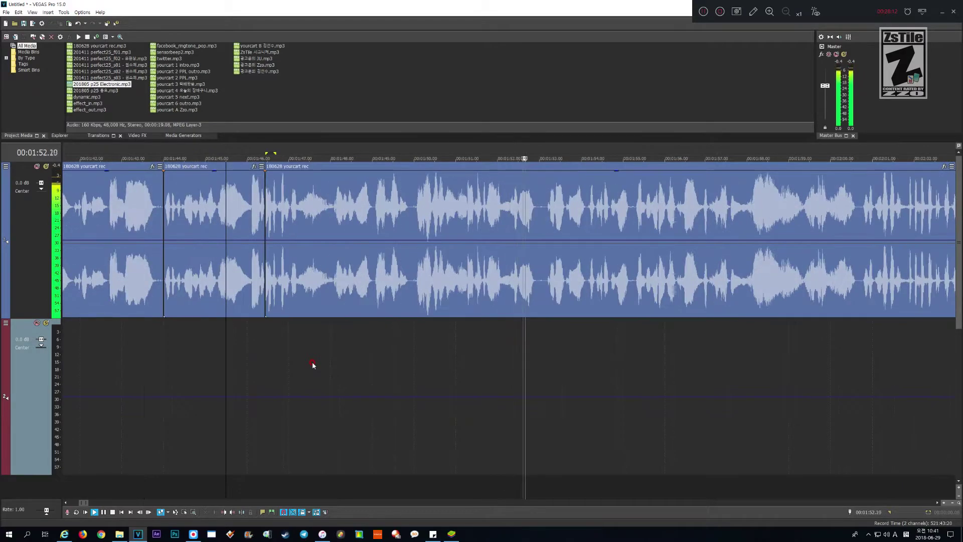
scroll(312, 365, up, 1)
key(Return)
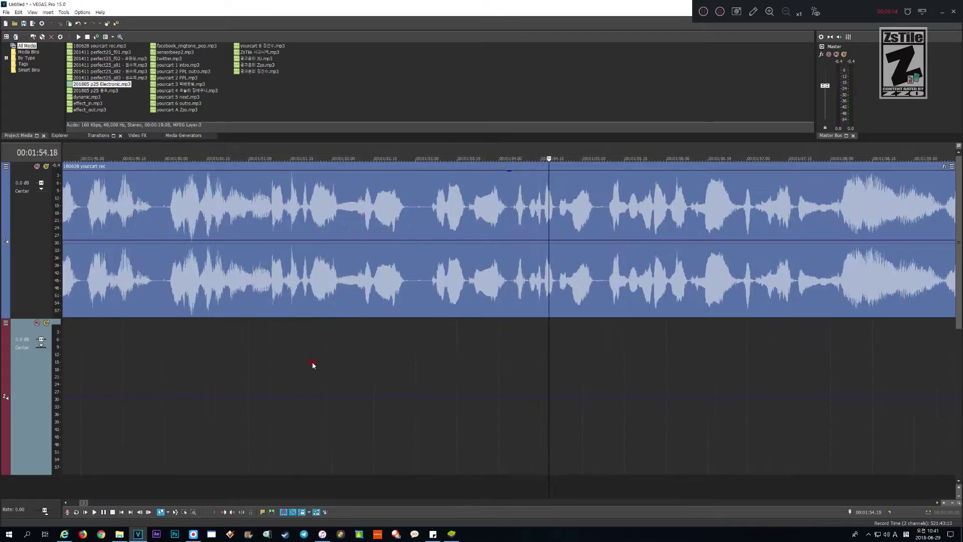
- Select the recording range from 00:01:53.19 to 00:01:54.03 and delete it
scroll(312, 365, up, 3)
key(Page_Up)
key(Page_Up)
key(Page_Up)
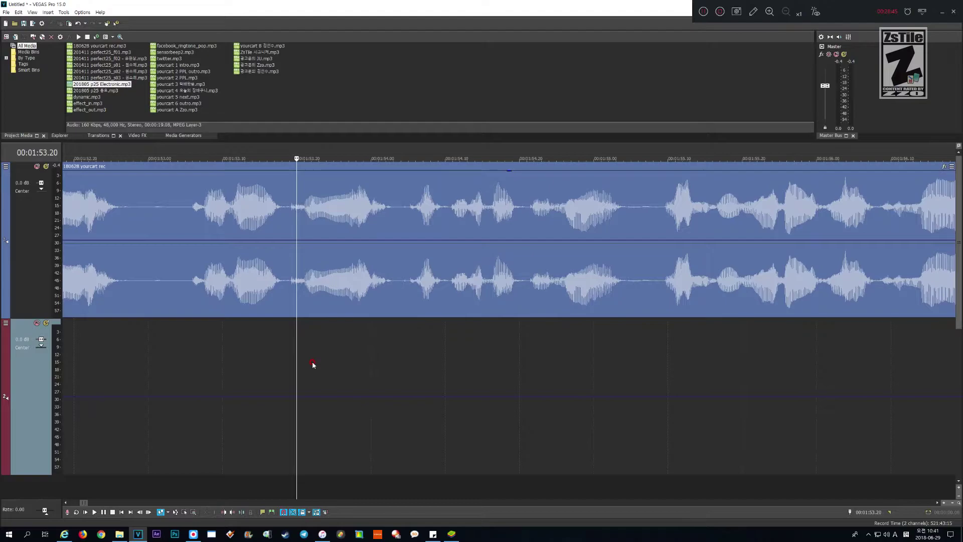
key(Left)
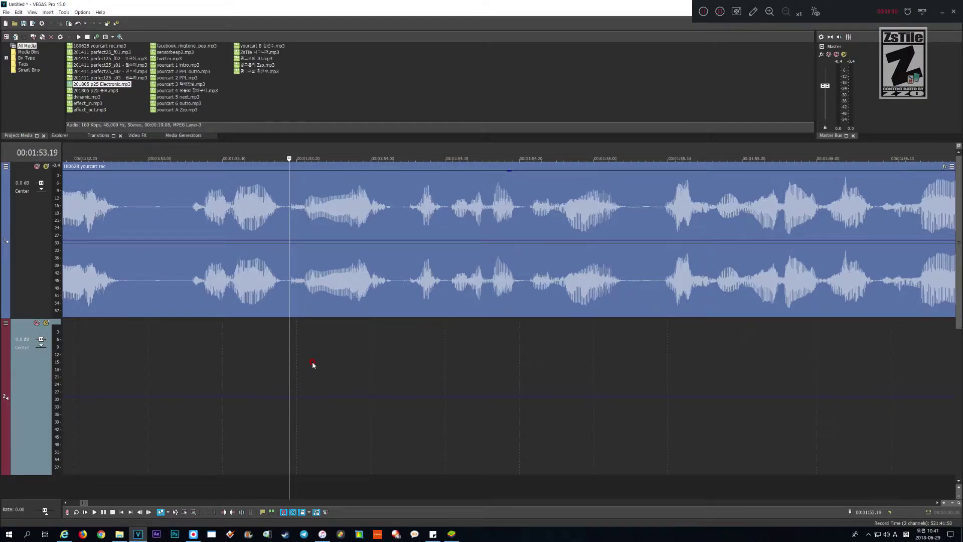
key(shift+Right)
key(shift+Right)
key(shift+Right)
key(shift+Right)
key(shift+Right)
key(shift+Right)
key(shift+Right)
key(shift+Right)
key(shift+Right)
key(shift+Right)
key(shift+Right)
key(shift+Right)
key(shift+Right)
key(shift+Right)
key(shift+Right)
key(shift+Right)
key(shift+Right)
key(shift+Right)
key(shift+Right)
key(shift+Right)
key(shift+Left)
key(shift+Left)
key(shift+Left)
key(shift+Left)
key(shift+Left)
key(shift+Left)
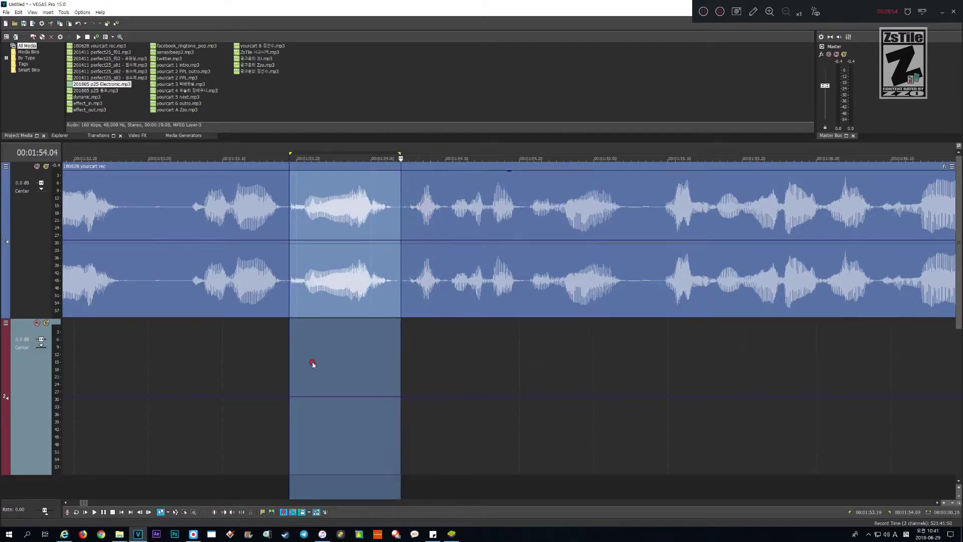
key(Delete)
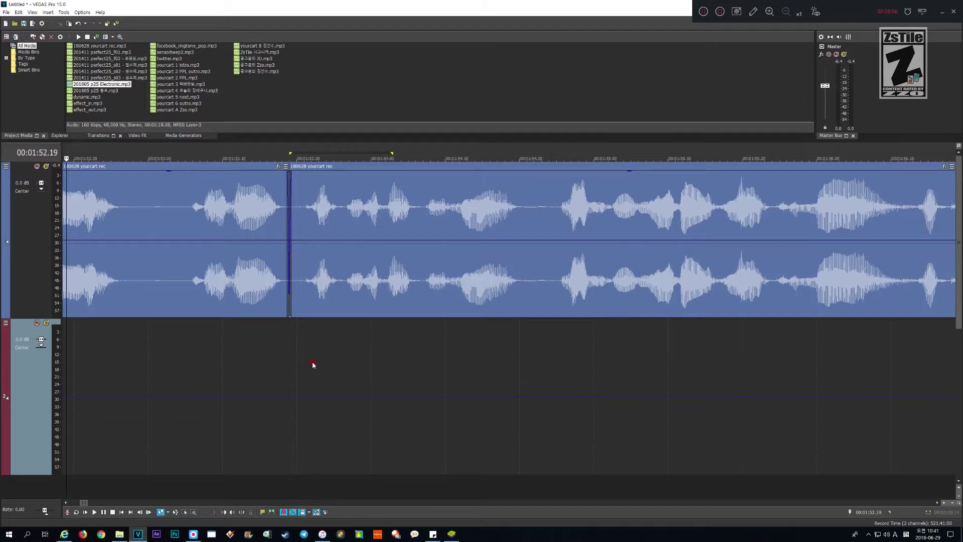
- Play across the cut at 00:01:53.19, step the playhead back to 00:01:51.00 and undo the deletion
key(space)
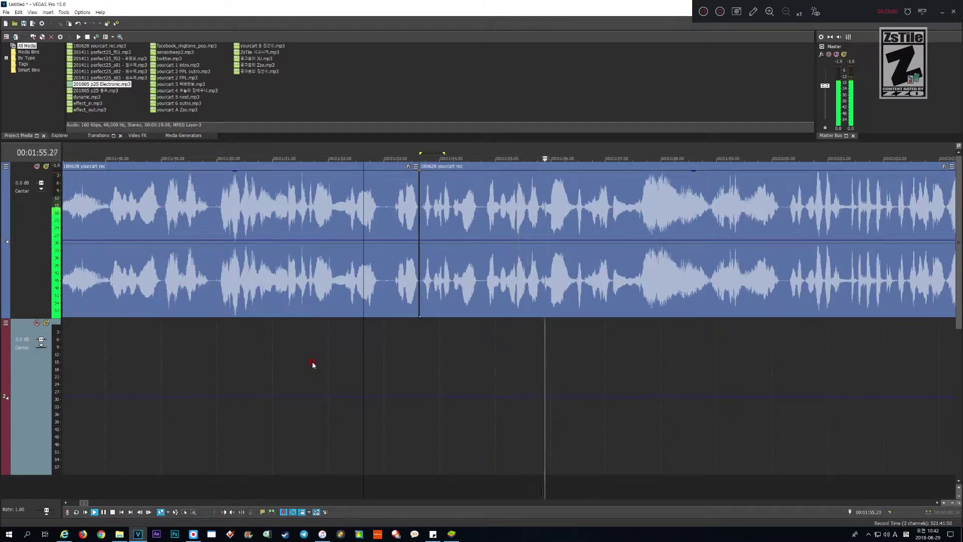
key(Return)
key(Page_Up)
key(Page_Up)
key(Page_Up)
key(Page_Up)
key(Page_Up)
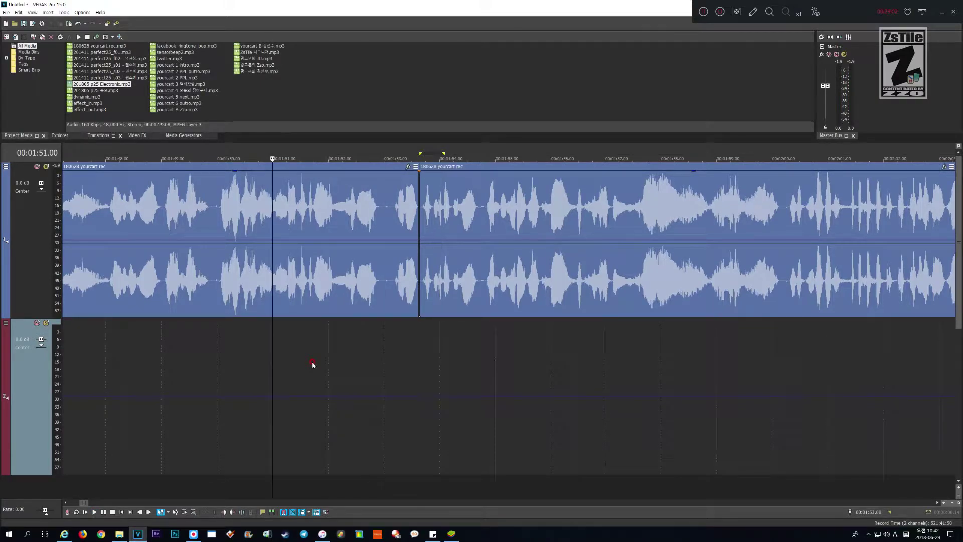
key(ctrl+z)
- Replay the restored speech, reselect the slip from about 00:01:53.19 to 00:01:54.03 and delete it
key(space)
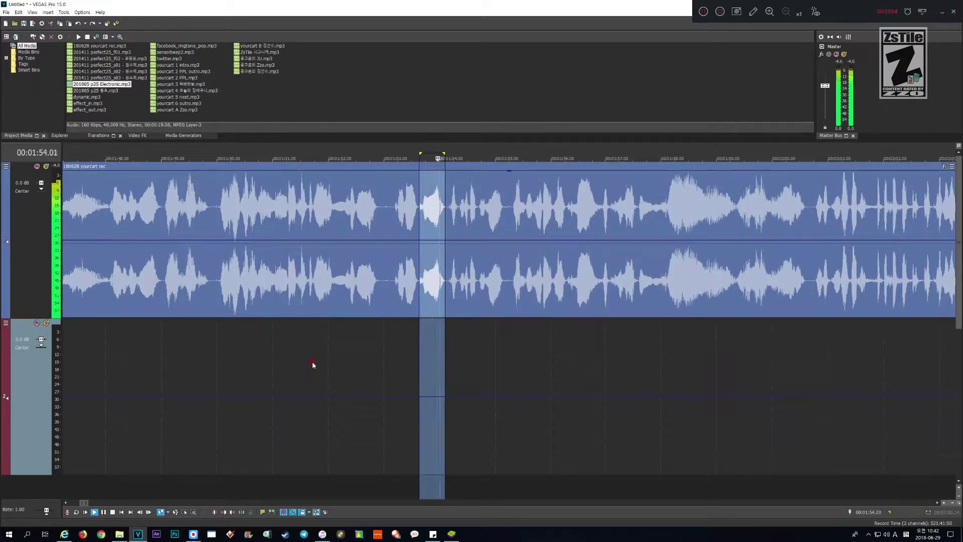
key(Page_Up)
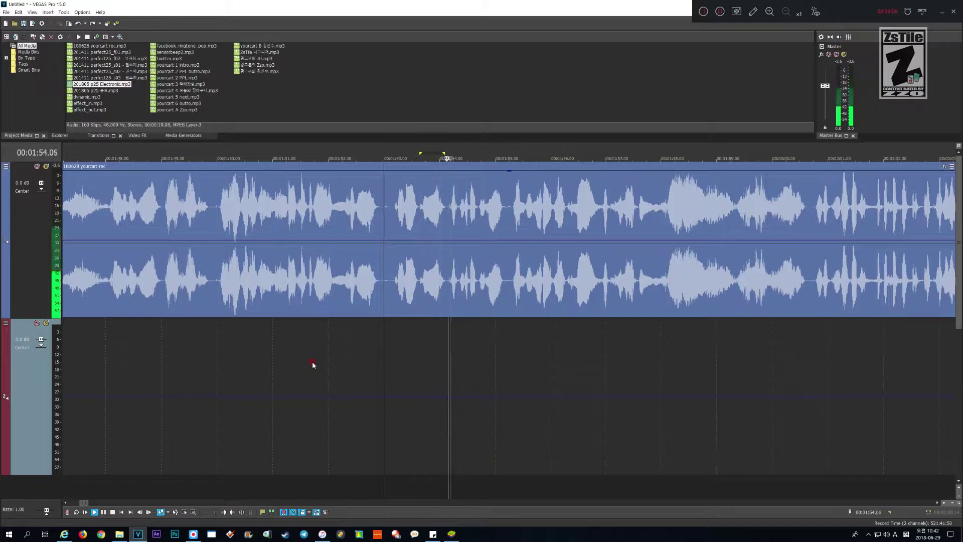
key(Return)
key(Page_Up)
key(Right)
key(Right)
key(Right)
key(shift+Left)
key(shift+Left)
key(shift+Left)
key(shift+Left)
key(shift+Left)
key(shift+Left)
key(shift+Left)
key(shift+Left)
key(shift+Left)
key(shift+Left)
key(shift+Left)
key(shift+Left)
key(shift+Left)
key(shift+Left)
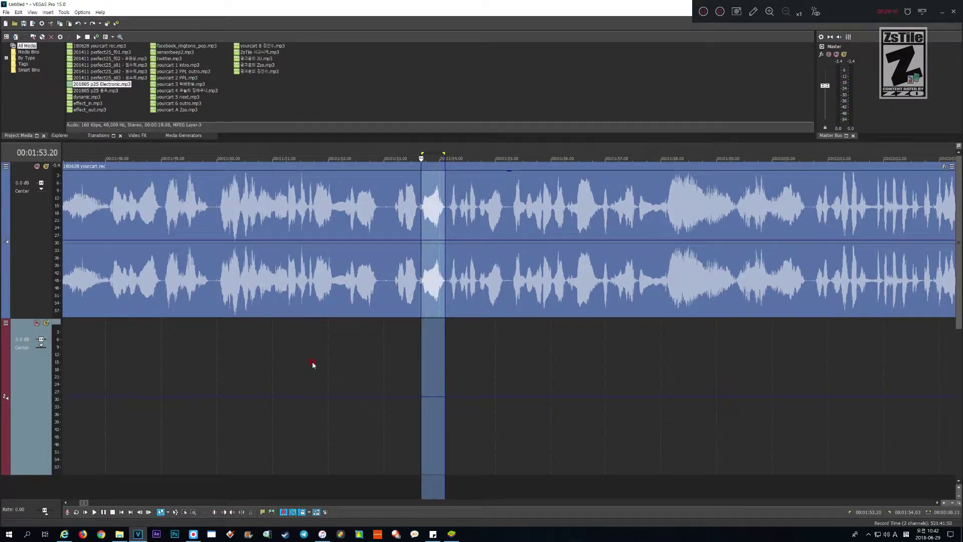
key(Delete)
- Play from 00:01:51.00 across the new cut at 00:01:53.19 and listen to how the speech joins
key(Page_Up)
key(Page_Up)
key(Page_Up)
key(space)
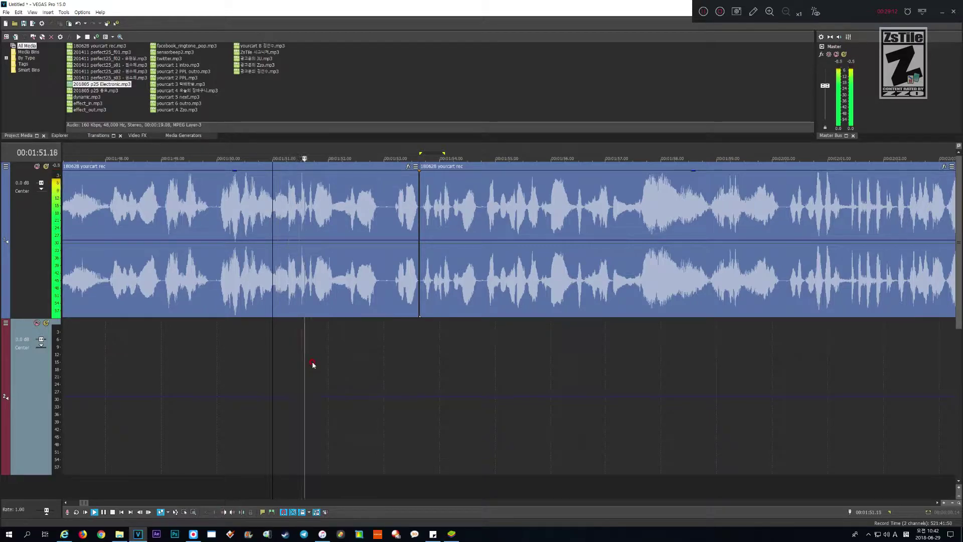
key(Down)
key(Up)
key(Up)
key(Down)
key(Down)
scroll(311, 364, up, 2)
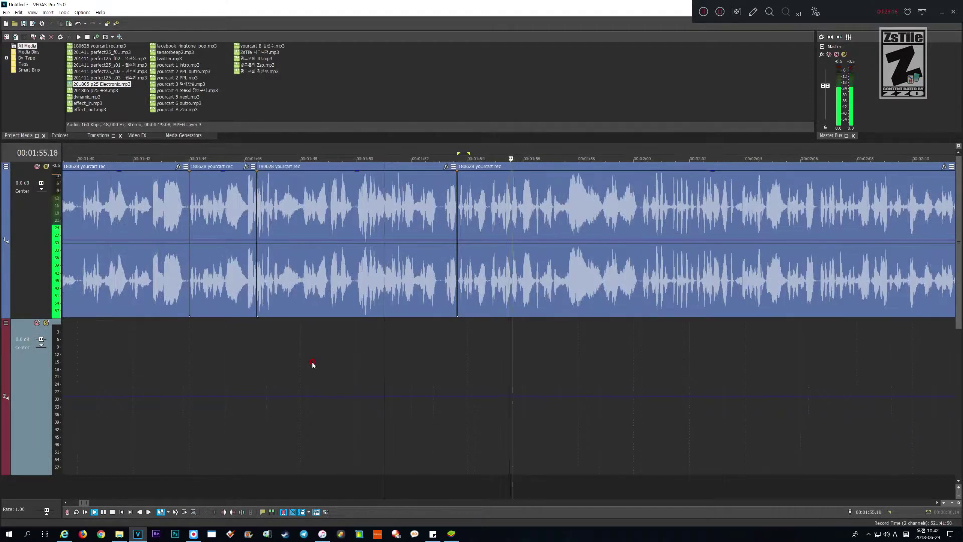
scroll(312, 361, down, 3)
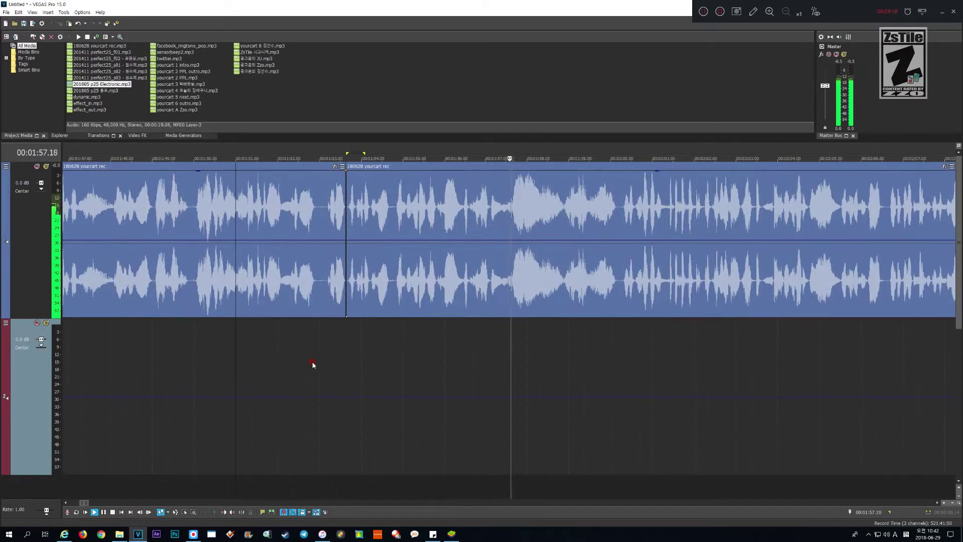
- Listen on through the recording from about 00:01:57 and stop at 00:02:30.24 to locate the next slip
scroll(312, 365, up, 1)
scroll(312, 362, down, 1)
scroll(312, 362, up, 1)
scroll(312, 362, down, 1)
scroll(312, 362, up, 1)
scroll(312, 365, down, 1)
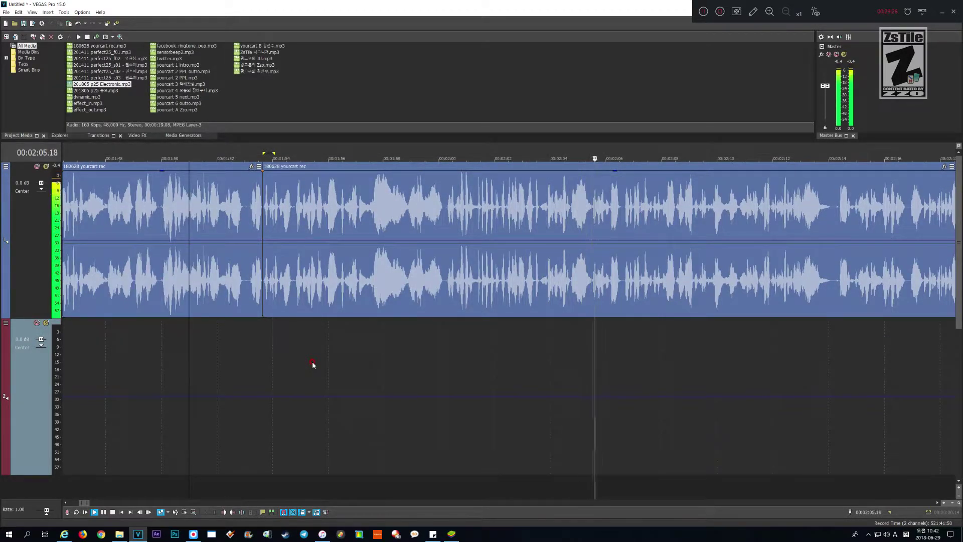
scroll(311, 363, down, 1)
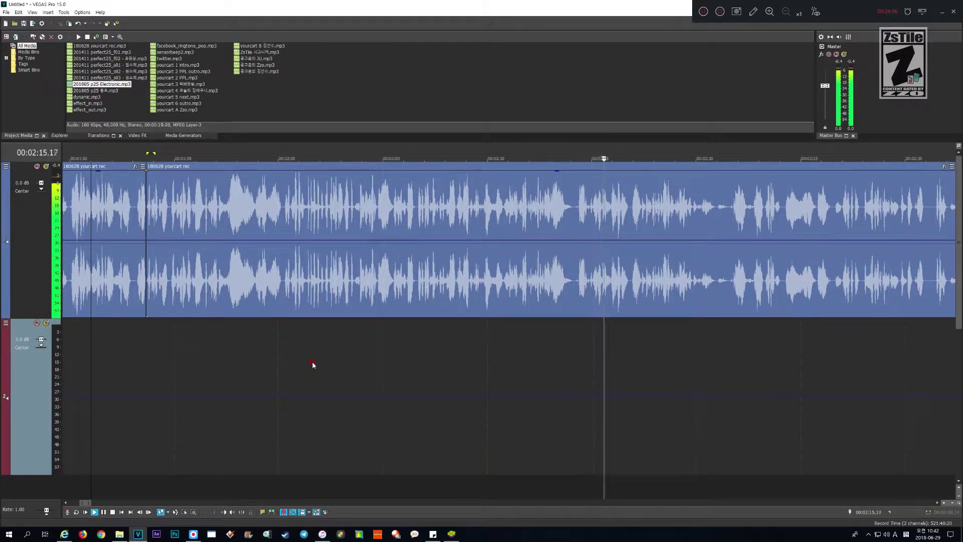
scroll(312, 363, up, 3)
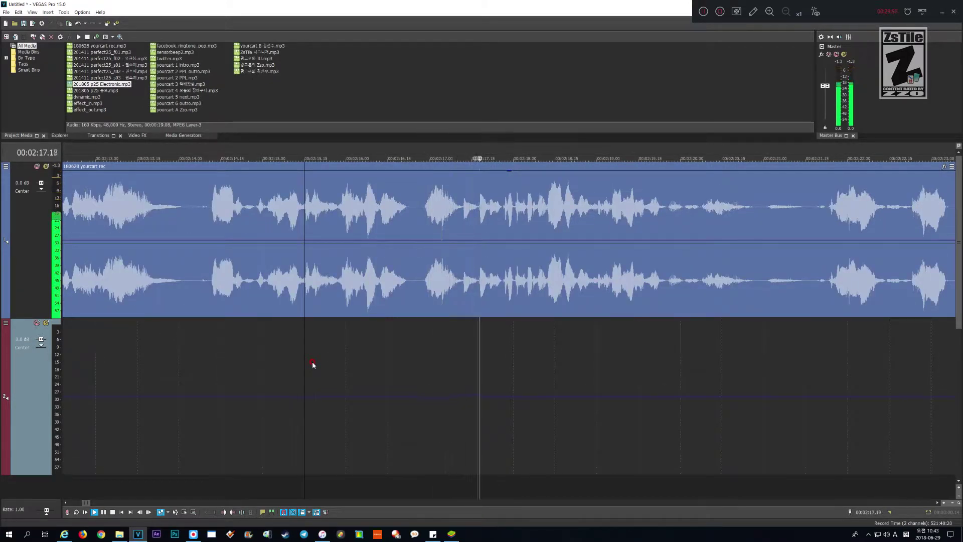
scroll(312, 363, down, 3)
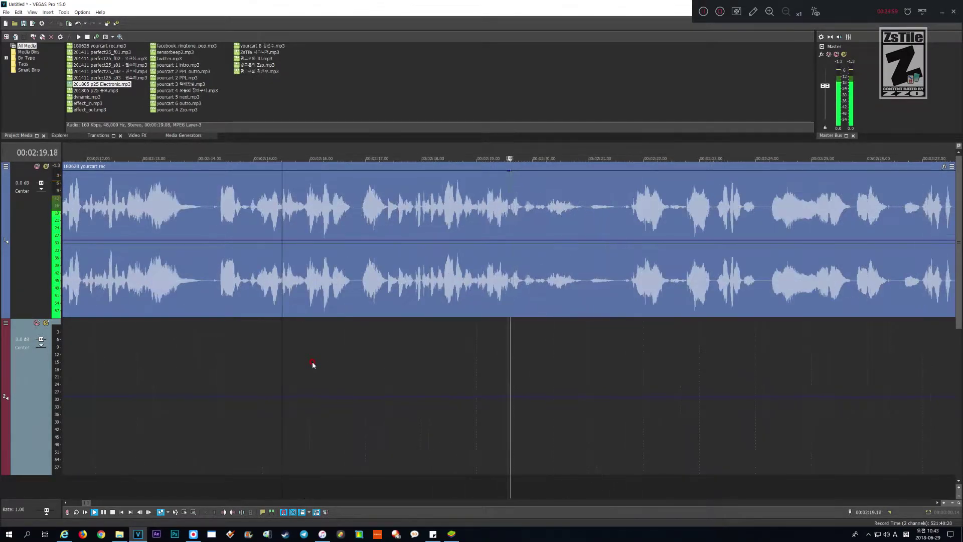
scroll(312, 363, down, 4)
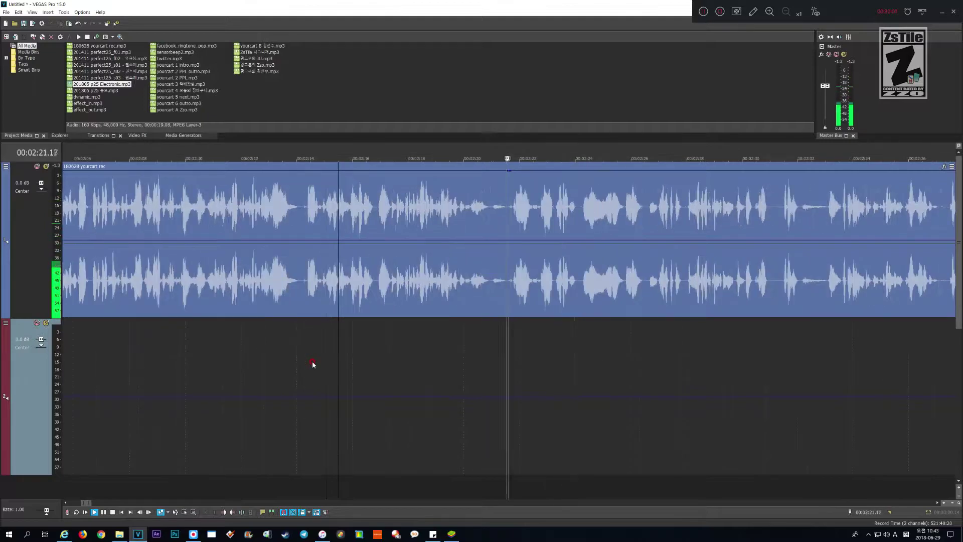
scroll(312, 363, up, 1)
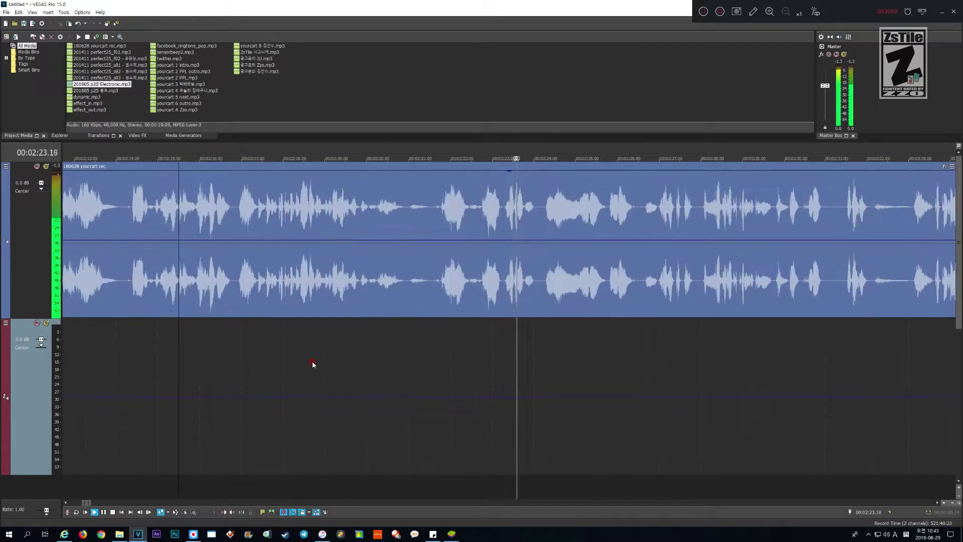
scroll(312, 363, down, 1)
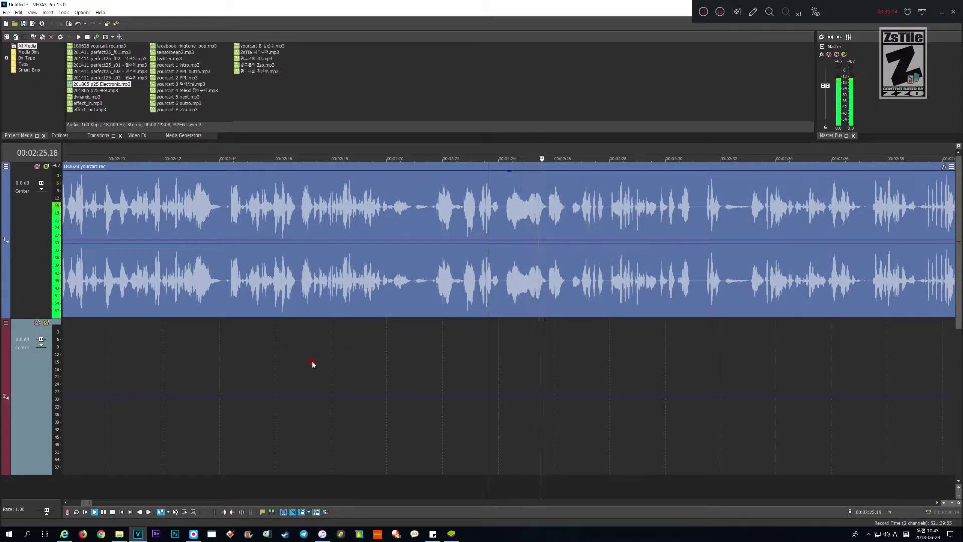
scroll(312, 364, up, 3)
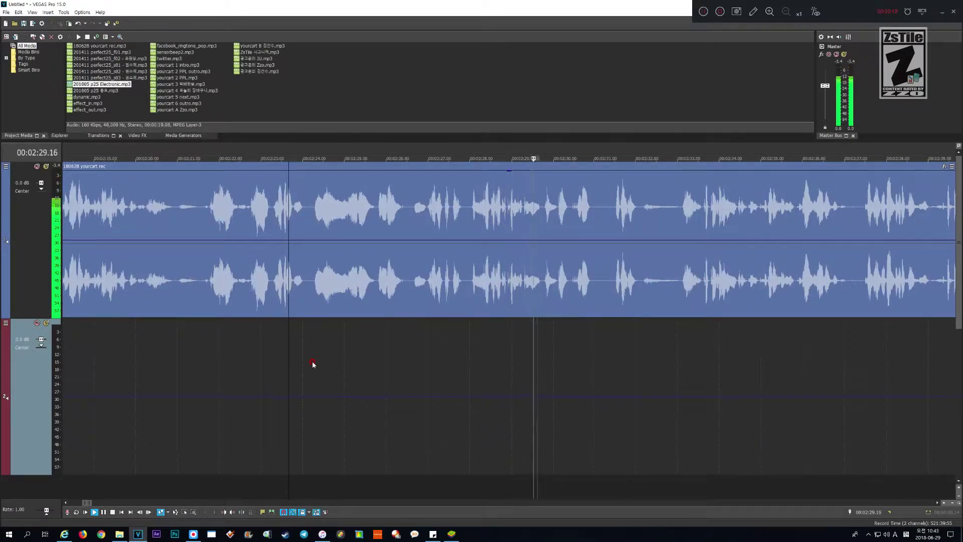
key(space)
- Select the recording range from 00:02:29.23 to 00:02:30.11 and delete it
scroll(312, 364, up, 3)
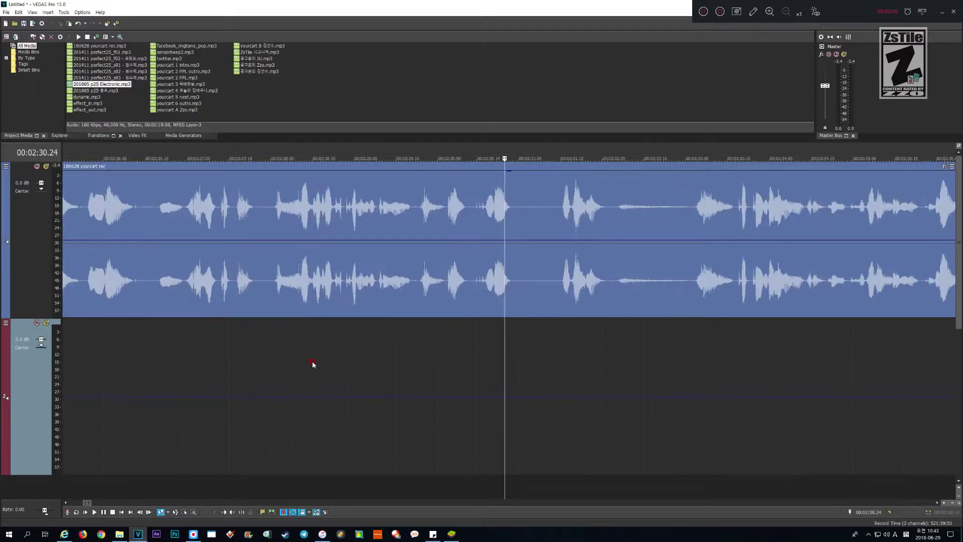
scroll(311, 364, up, 3)
key(Right)
key(Right)
key(Right)
key(Right)
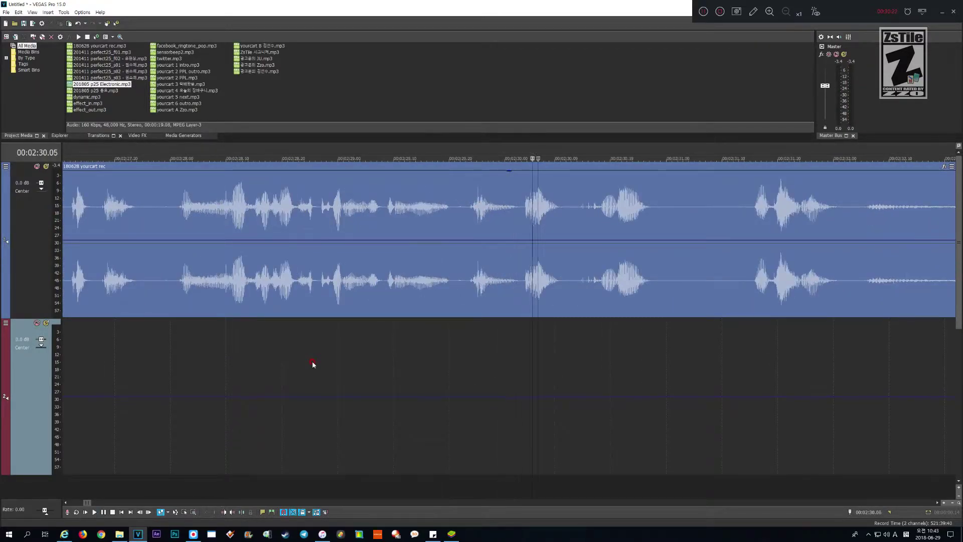
key(Right)
key(Right)
key(Right)
key(shift+Left)
key(shift+Left)
key(shift+Left)
key(shift+Left)
key(shift+Left)
key(shift+Left)
key(shift+Left)
key(shift+Left)
key(shift+Left)
key(shift+Left)
key(shift+Left)
key(shift+Left)
key(shift+Left)
key(shift+Left)
key(shift+Left)
key(shift+Left)
key(shift+Left)
key(shift+Left)
key(shift+Left)
key(shift+Left)
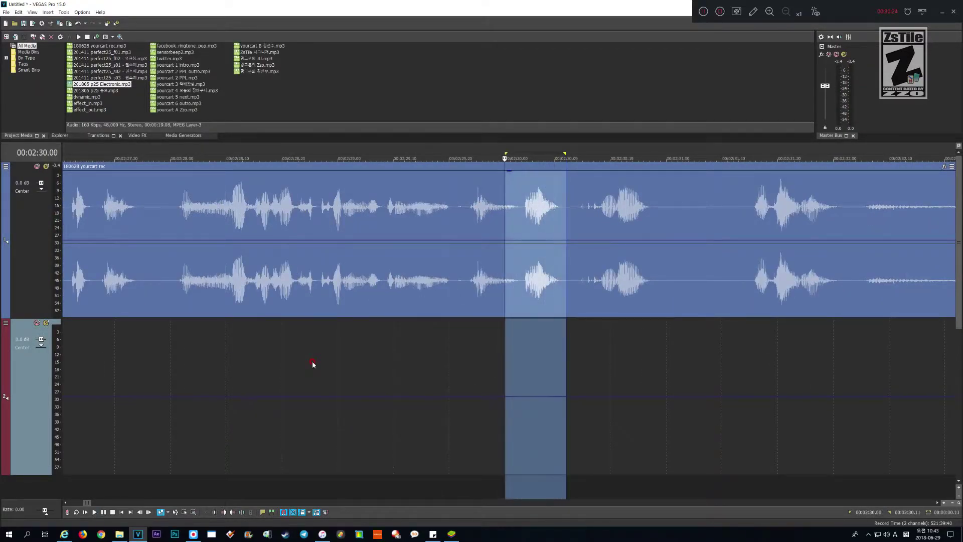
key(shift+Right)
key(shift+Right)
key(shift+Right)
key(Delete)
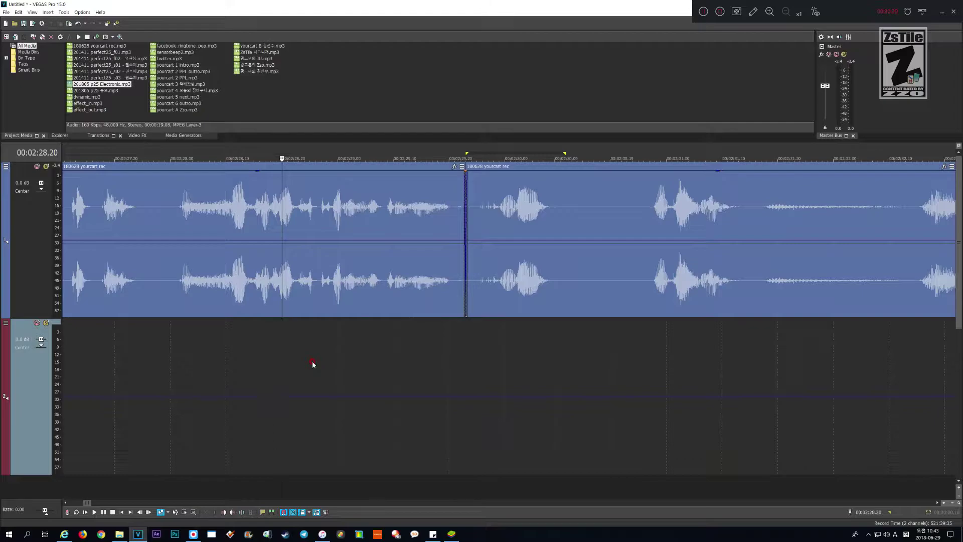
- Replay the speech across the cut at 00:02:29.23, select the recording range from about 00:02:30.12 to 00:02:30.26 and delete it
key(space)
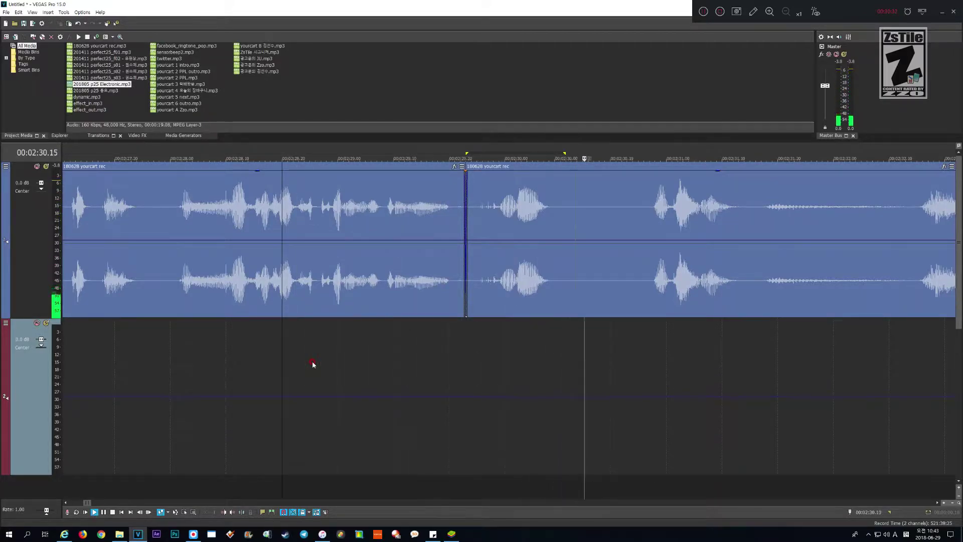
key(space)
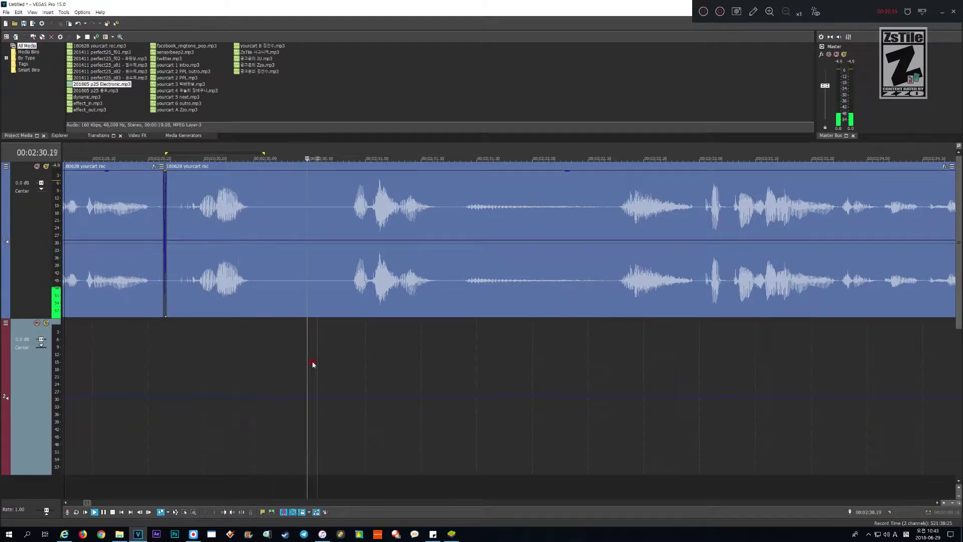
key(space)
key(Left)
key(Left)
key(Left)
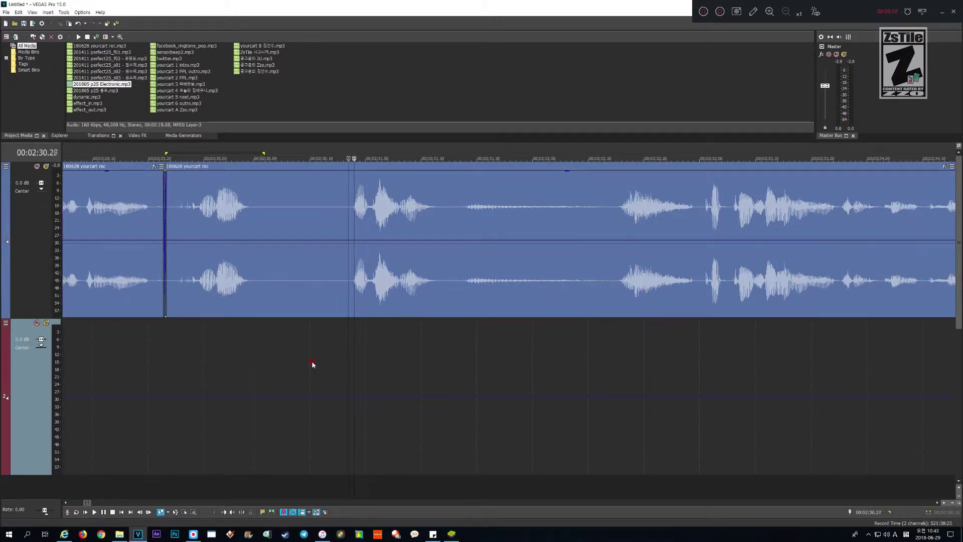
key(shift+Left)
key(shift+Left)
key(shift+Left)
key(shift+Left)
key(shift+Left)
key(shift+Left)
key(shift+Left)
key(shift+Left)
key(shift+Left)
key(shift+Left)
key(shift+Left)
key(shift+Left)
key(shift+Left)
key(shift+Left)
key(shift+Left)
key(shift+Left)
key(shift+Left)
key(shift+Right)
key(shift+Right)
key(Delete)
- Replay the speech from before 00:02:29.23 across both fresh cuts and listen to how the parts join
key(Down)
key(Down)
key(space)
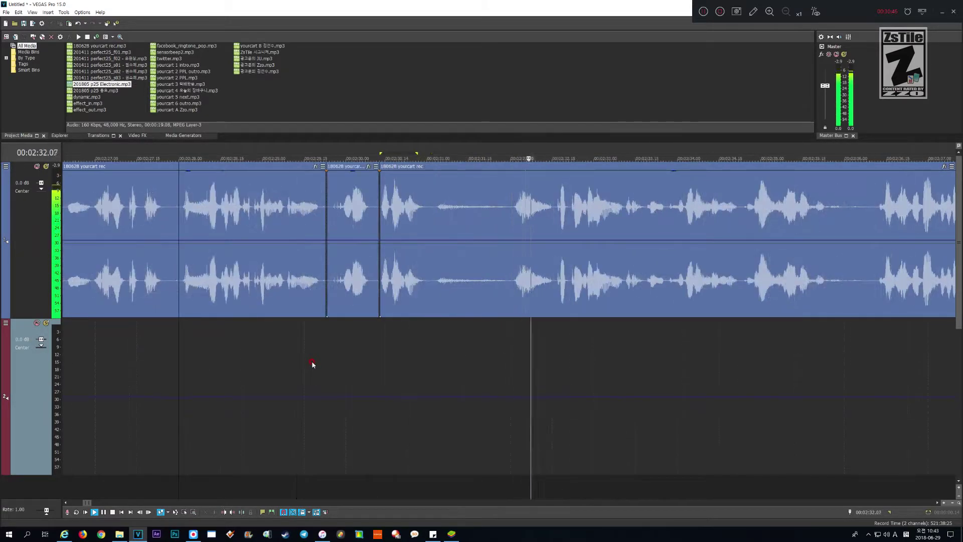
scroll(311, 365, up, 1)
key(Return)
key(Home)
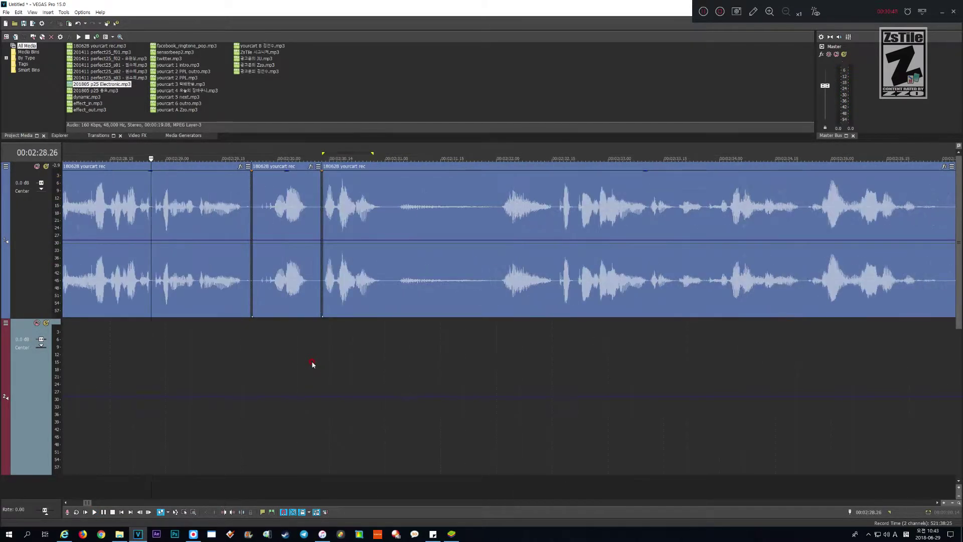
key(space)
key(Return)
scroll(312, 365, up, 3)
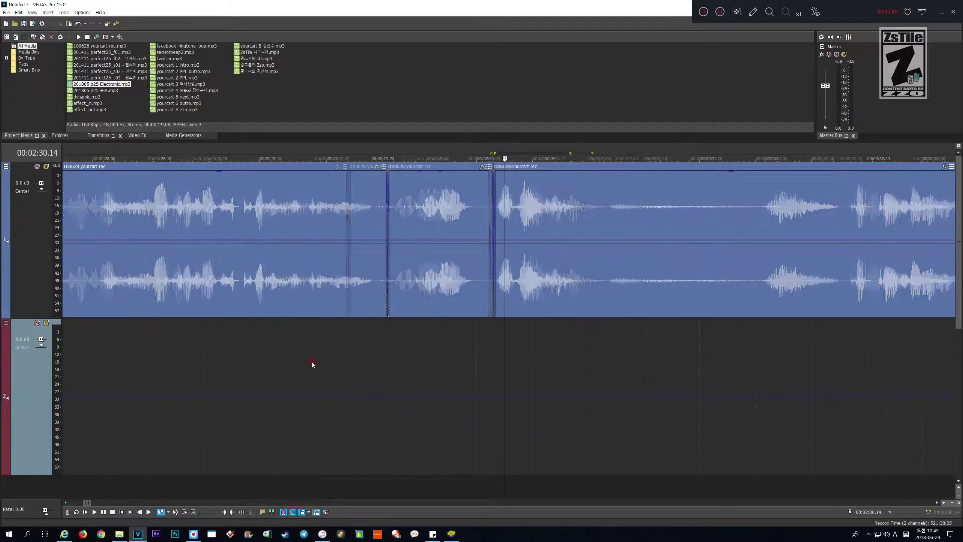
key(Page_Up)
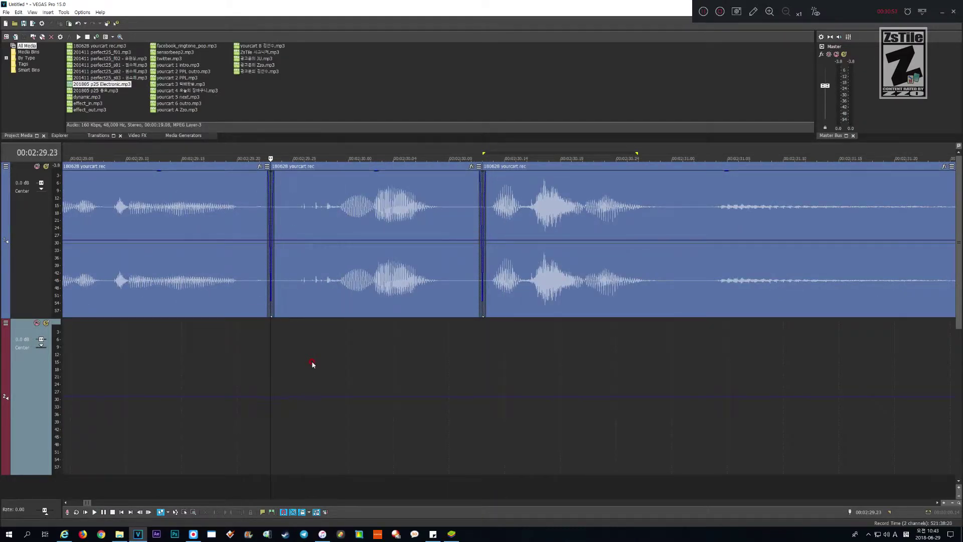
key(space)
scroll(311, 364, down, 3)
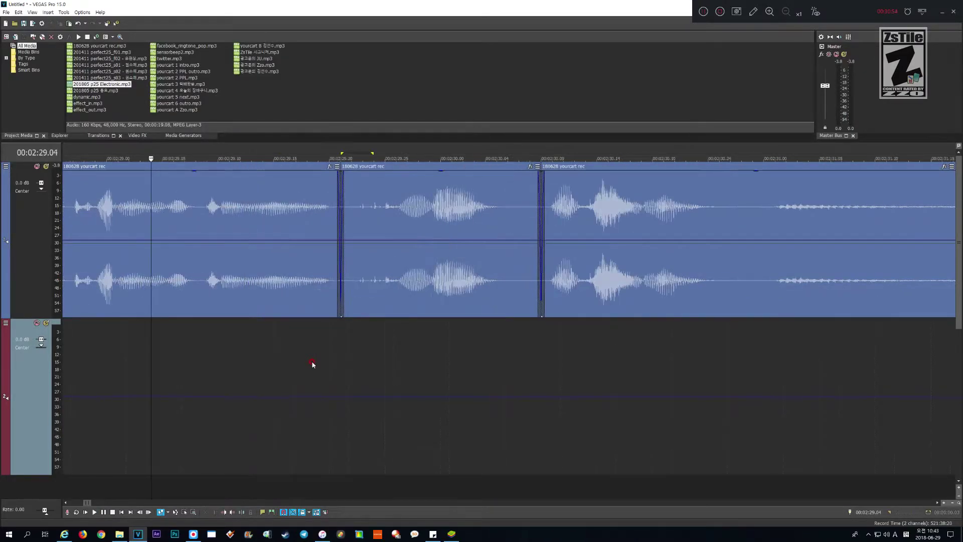
scroll(312, 364, down, 6)
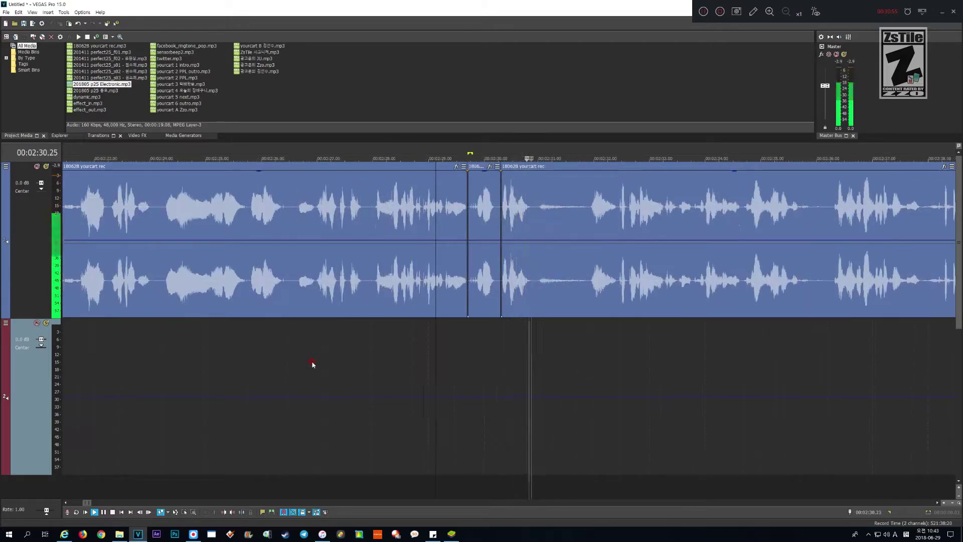
key(space)
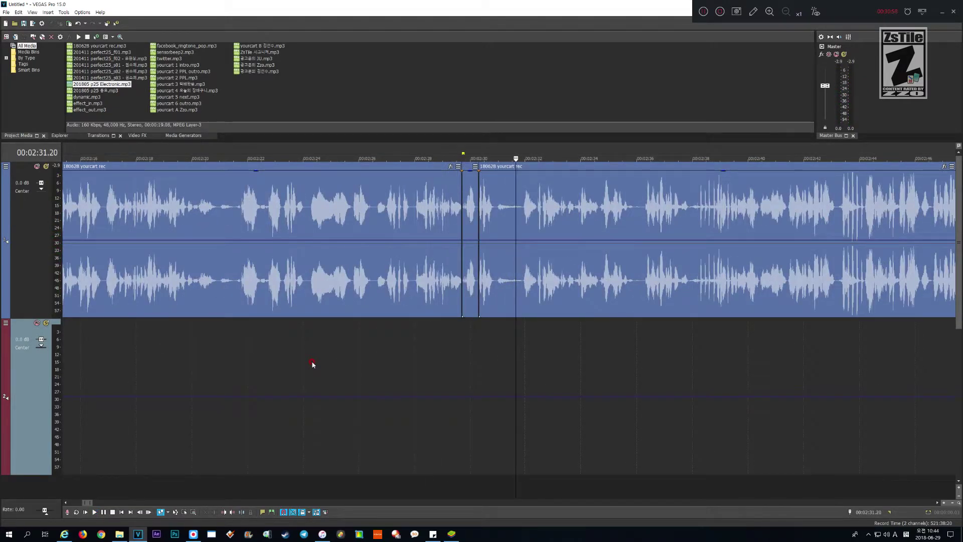
- Listen on through the recording from 00:02:31.20 and stop at about 00:02:47 to locate the next unwanted sound
key(space)
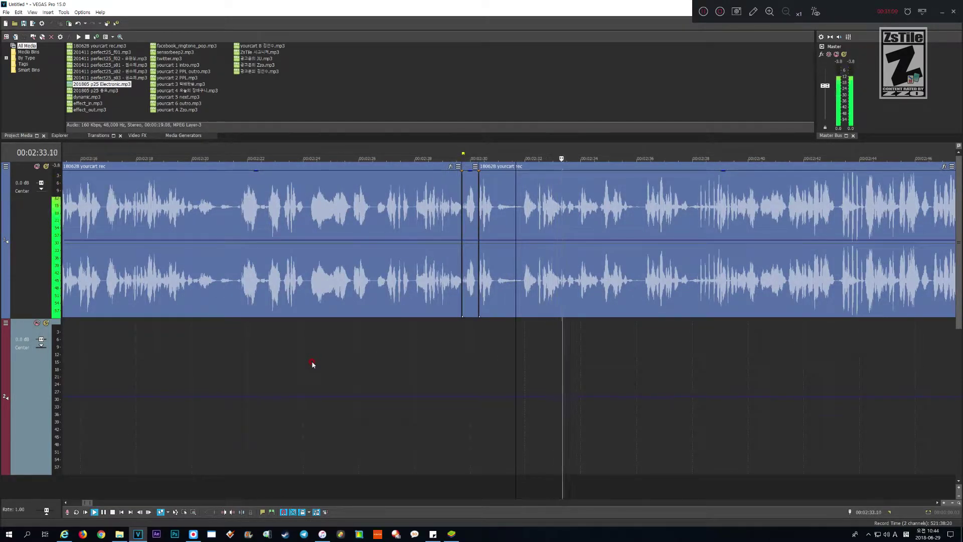
scroll(312, 364, up, 2)
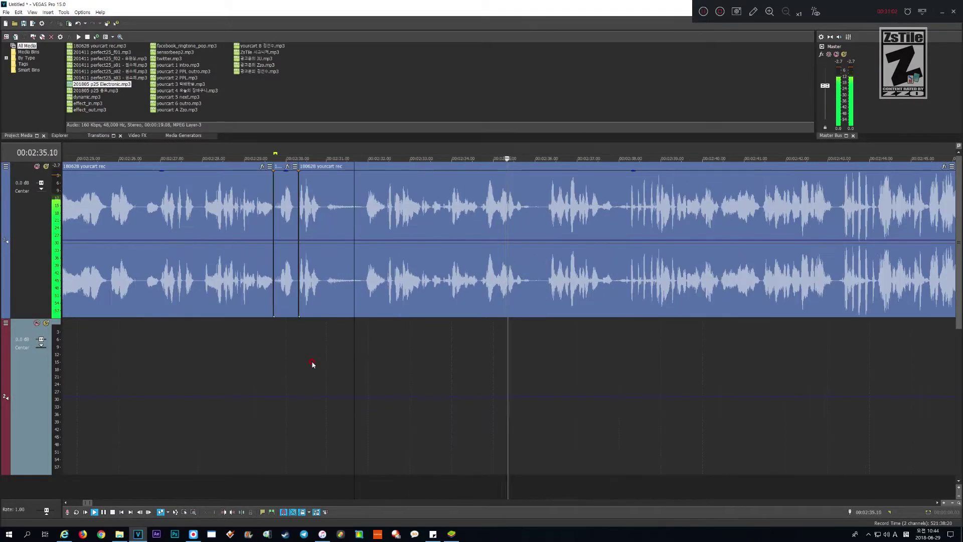
scroll(312, 364, down, 2)
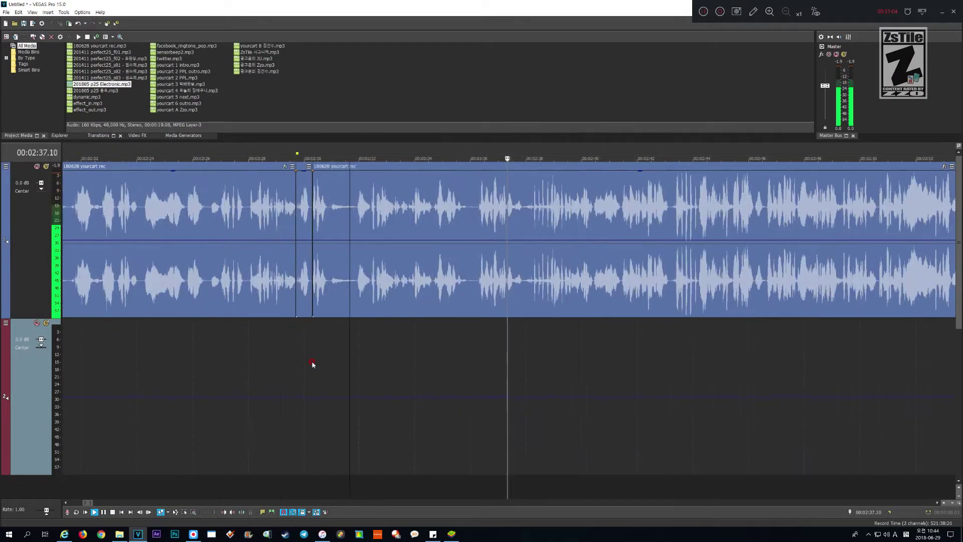
scroll(312, 364, up, 2)
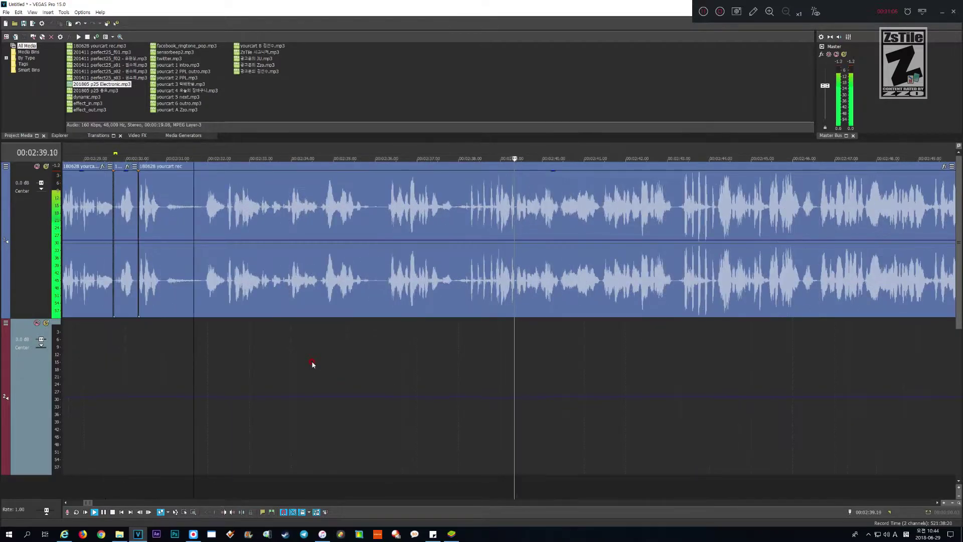
scroll(311, 364, down, 1)
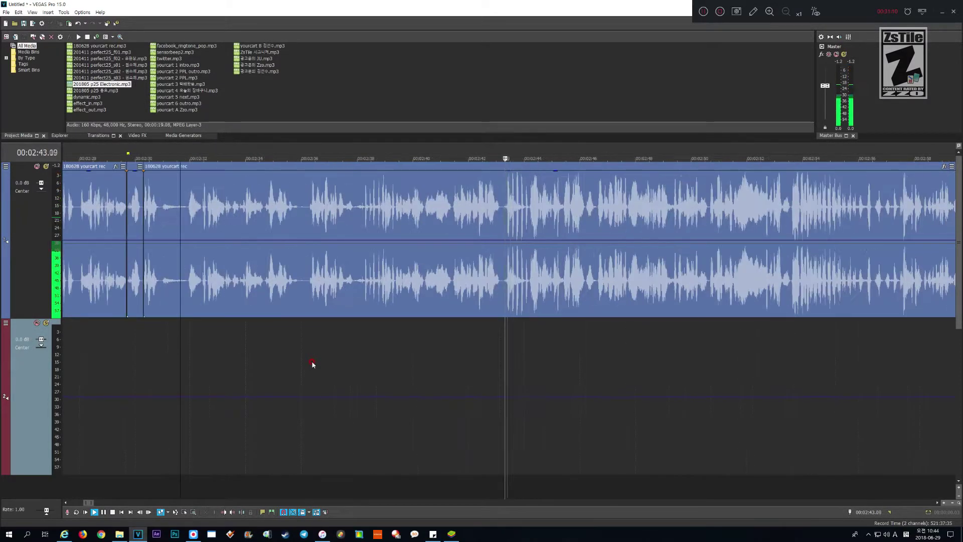
scroll(312, 364, up, 2)
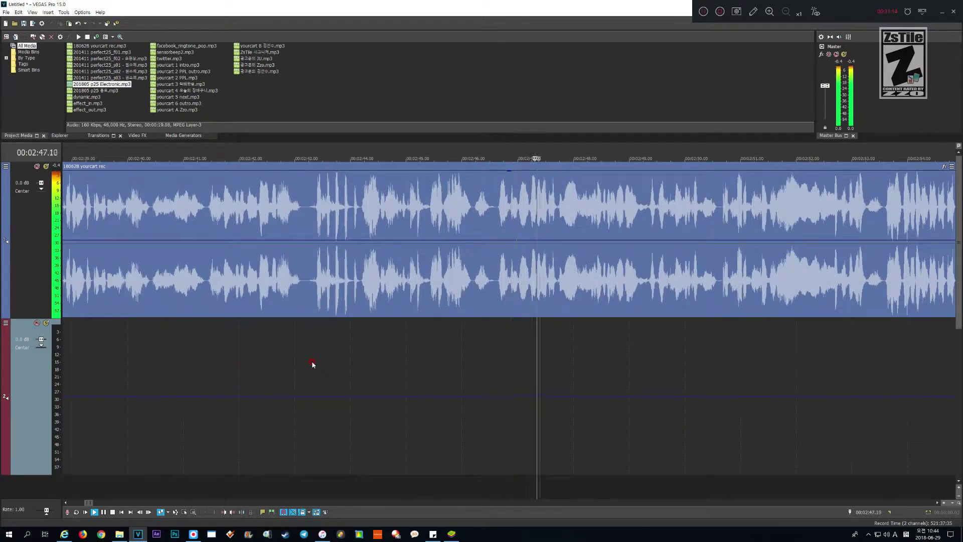
key(space)
- Select the short sound in the recording from 00:02:46.06 to 00:02:46.18 and delete it
scroll(312, 364, up, 2)
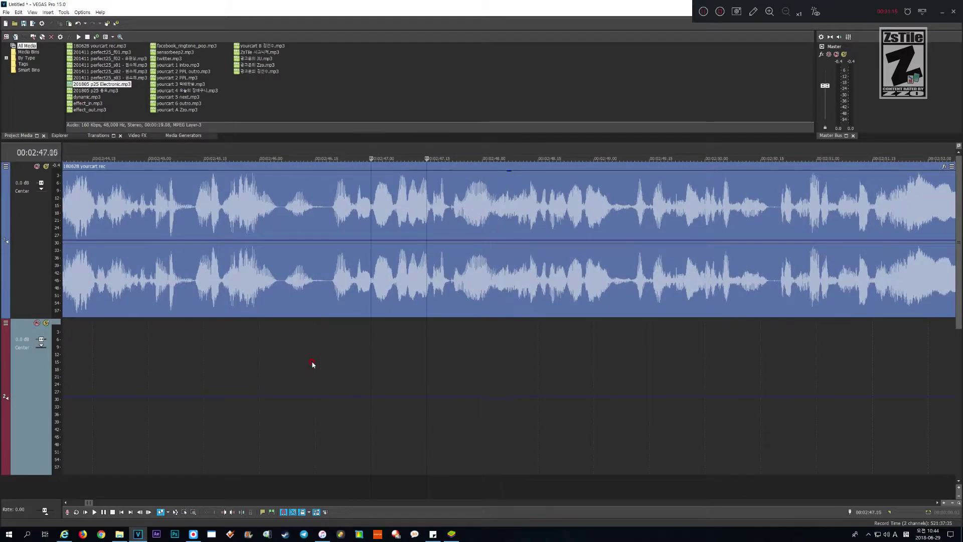
scroll(312, 364, up, 2)
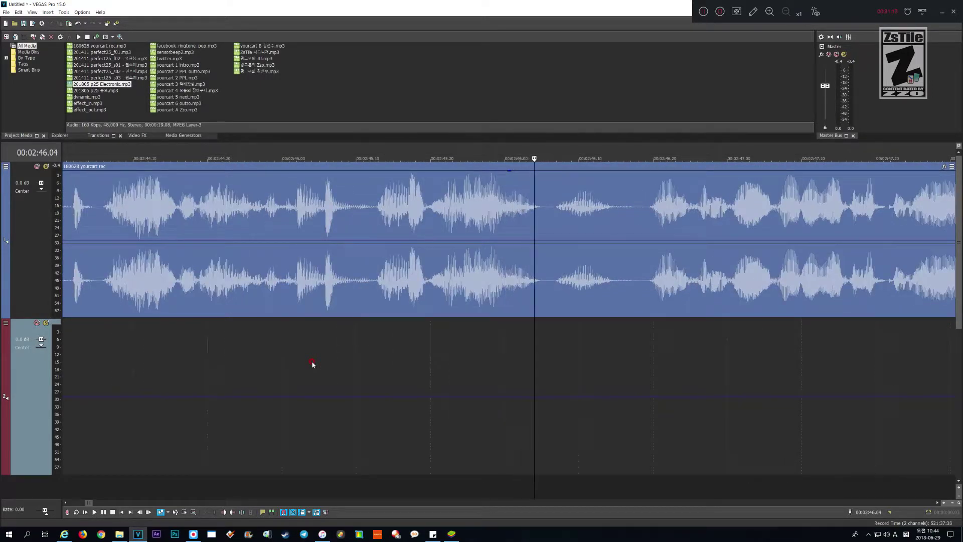
key(shift+Page_Down)
key(shift+Page_Down)
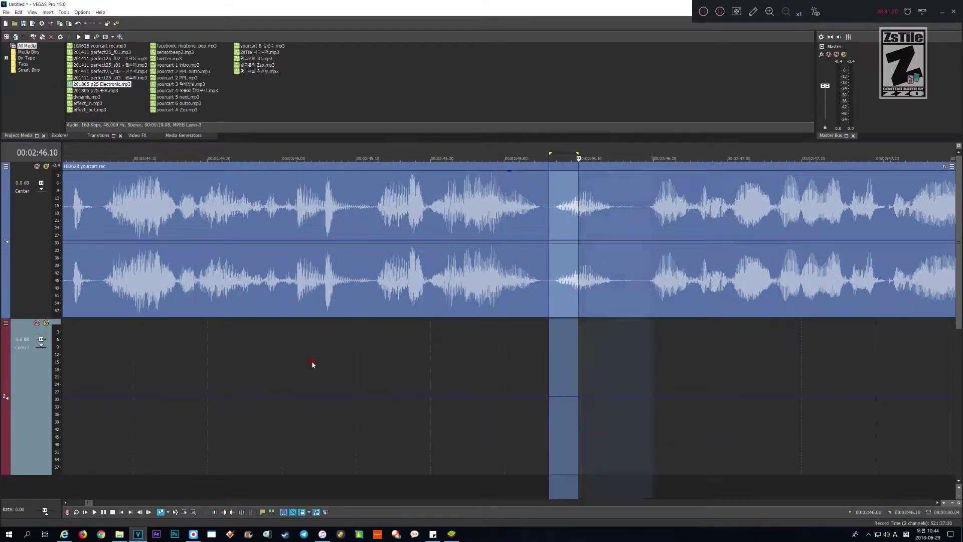
key(shift+Left)
key(shift+Left)
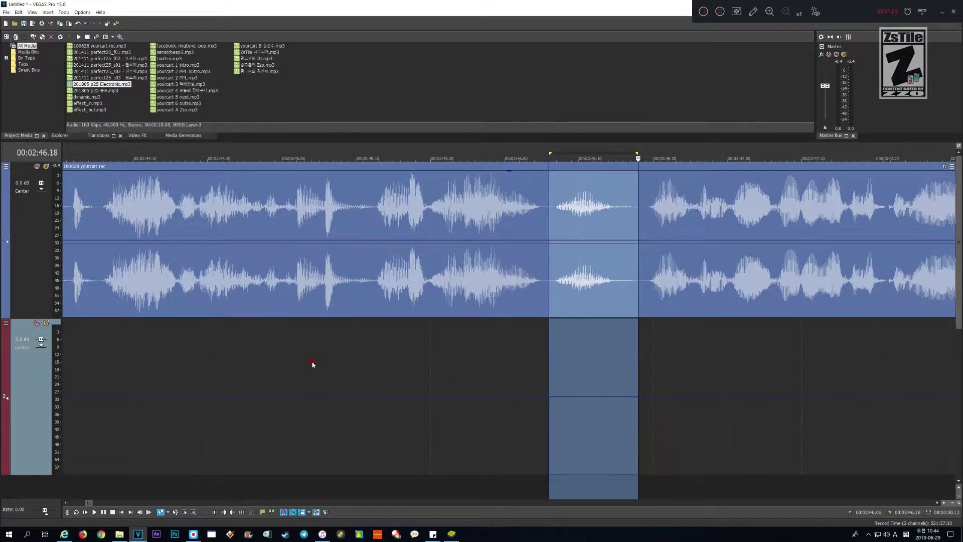
key(Delete)
- Play the speech across the cut at 00:02:46.06 and replay the passage around 00:02:49.20 to locate the slip
key(space)
scroll(312, 364, down, 5)
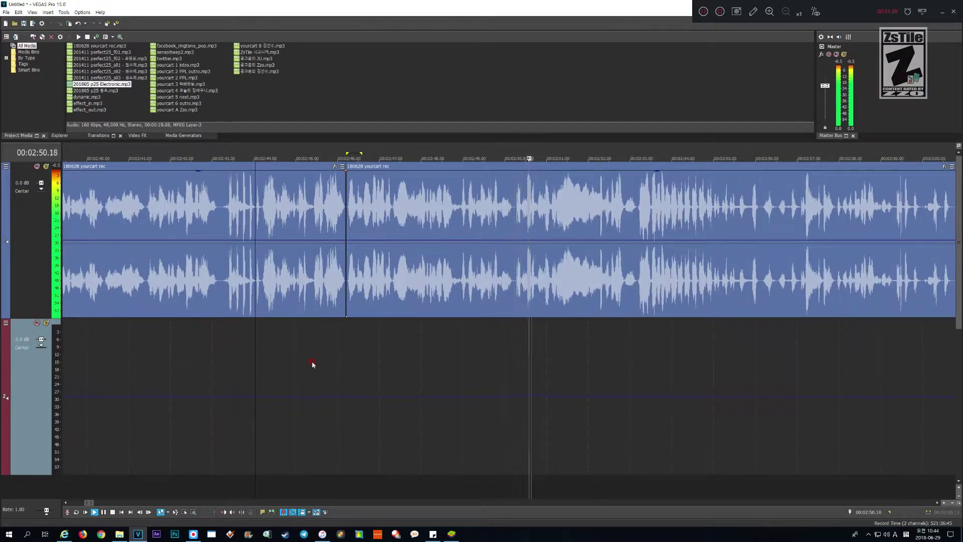
key(space)
scroll(312, 364, up, 5)
key(Page_Up)
key(Page_Up)
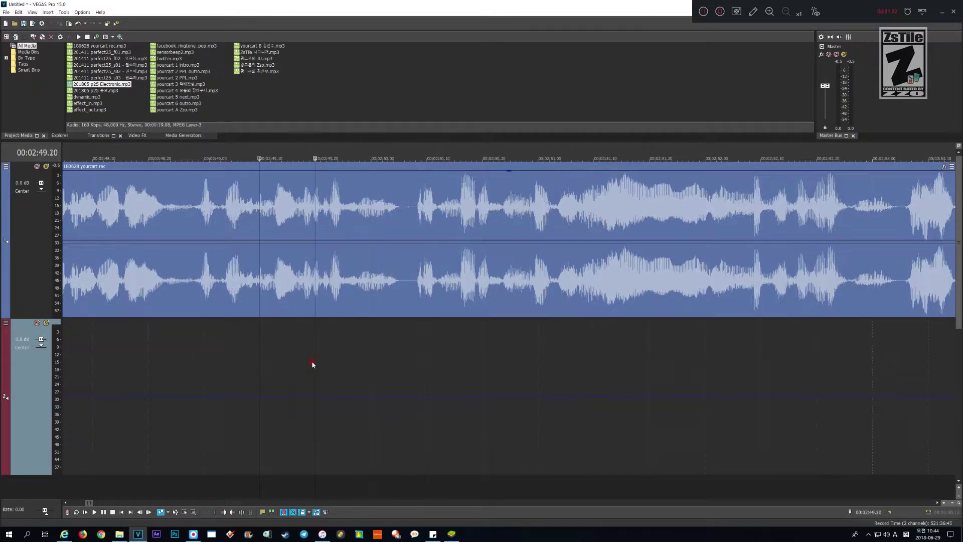
key(space)
key(space)
- Select the recording range from 00:02:49.21 to about 00:02:50.08 and delete it
scroll(312, 364, up, 1)
scroll(312, 364, up, 1)
key(Home)
key(Right)
key(Right)
key(Right)
key(Right)
key(Right)
key(Right)
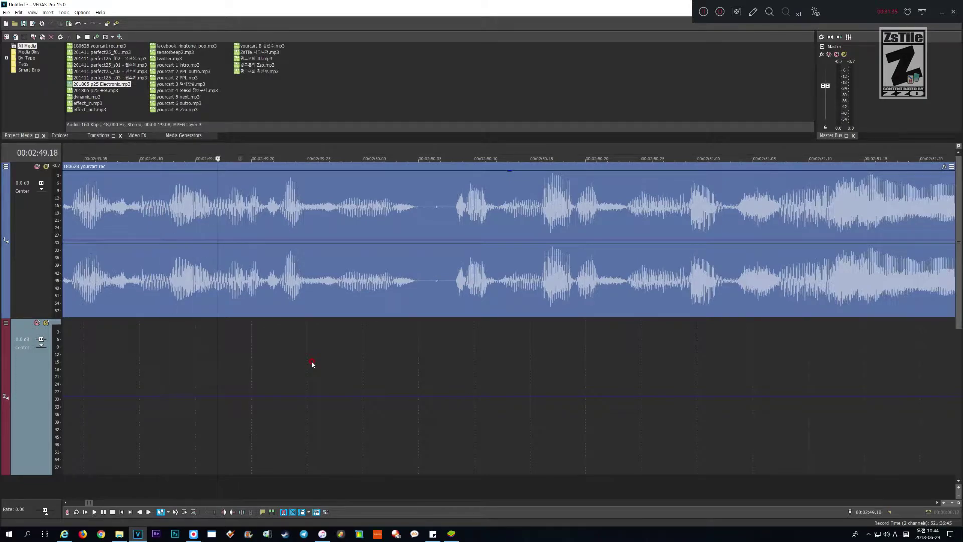
key(Right)
key(Up)
key(Right)
key(Left)
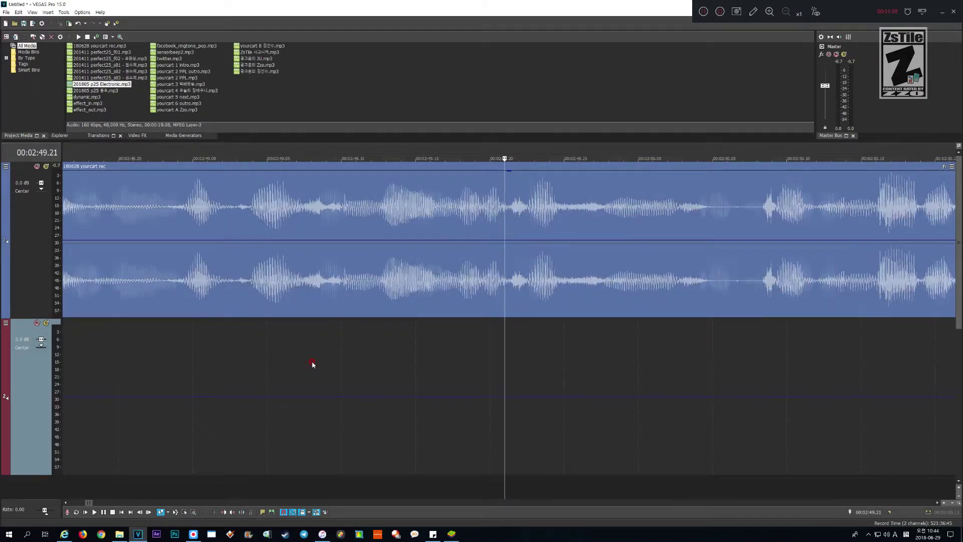
key(Down)
key(shift+Right)
key(shift+Right)
key(shift+Right)
key(shift+Right)
key(shift+Right)
key(shift+Right)
key(shift+Right)
key(shift+Right)
key(shift+Right)
key(shift+Right)
key(shift+Right)
key(shift+Right)
key(shift+Right)
key(shift+Right)
key(shift+Right)
key(shift+Right)
key(shift+Right)
key(shift+Right)
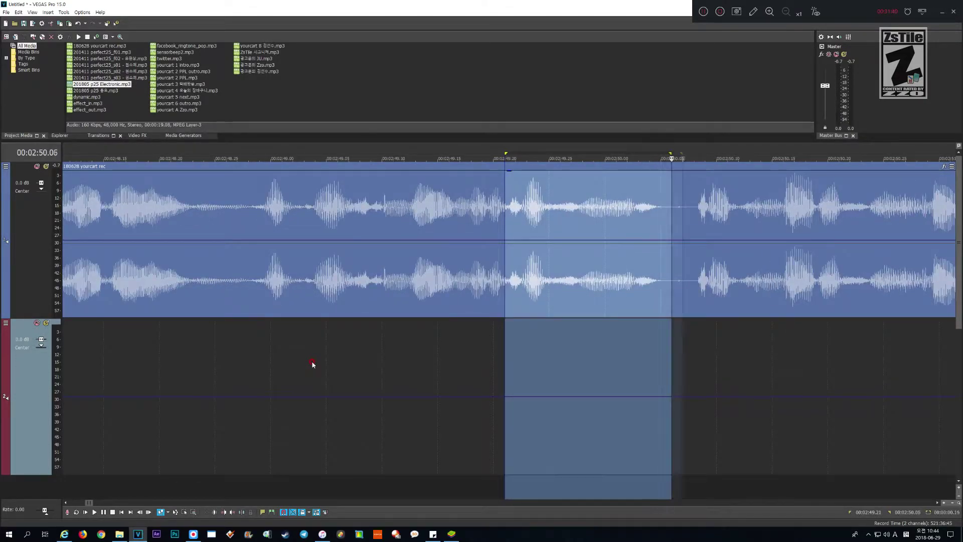
key(shift+Left)
key(Delete)
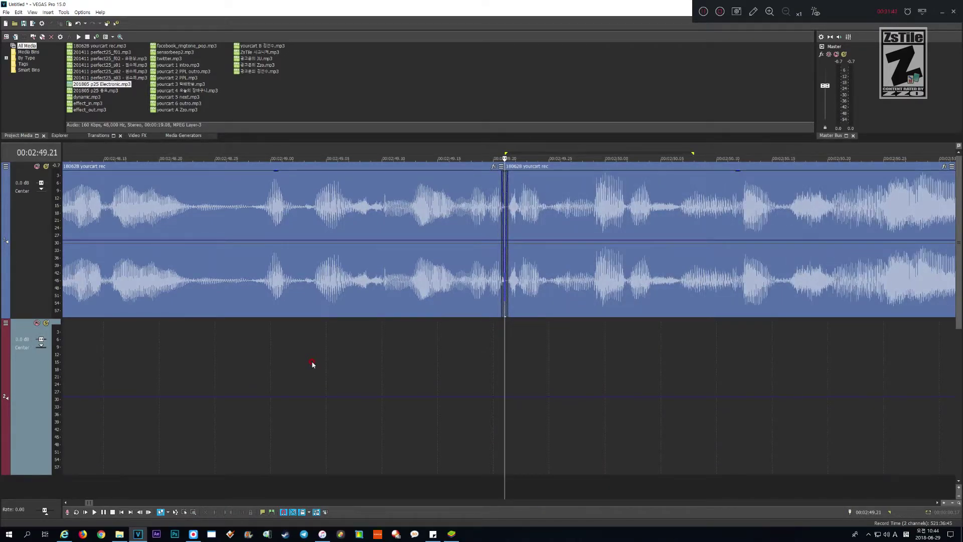
- Inspect the new cut at 00:02:49.21 up close and play the speech across it to check how it joins
scroll(520, 400, up, 5)
click(594, 302)
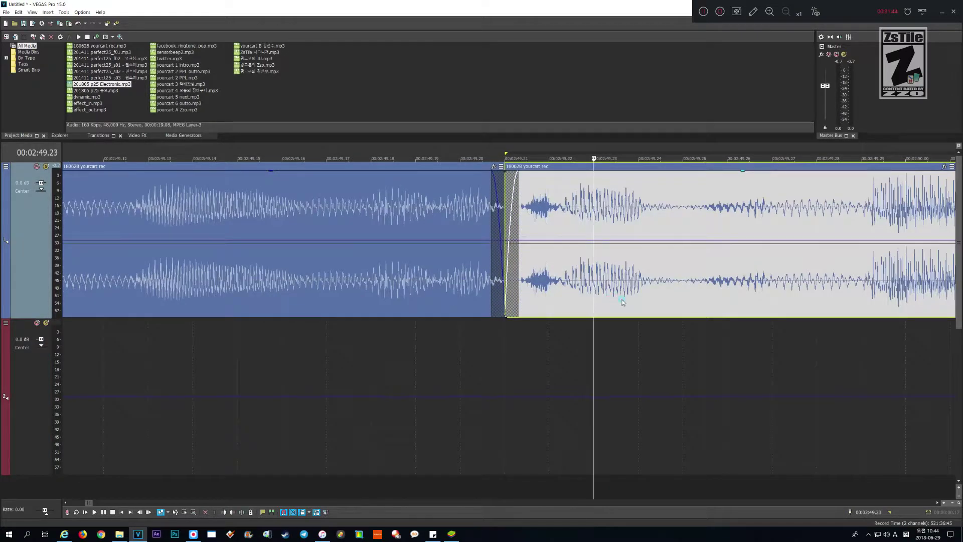
scroll(606, 296, down, 10)
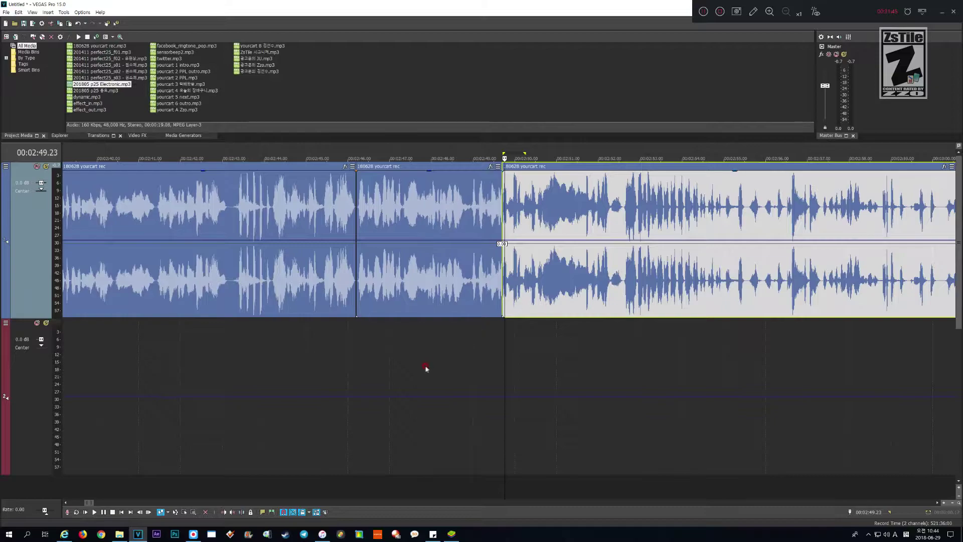
click(424, 367)
key(space)
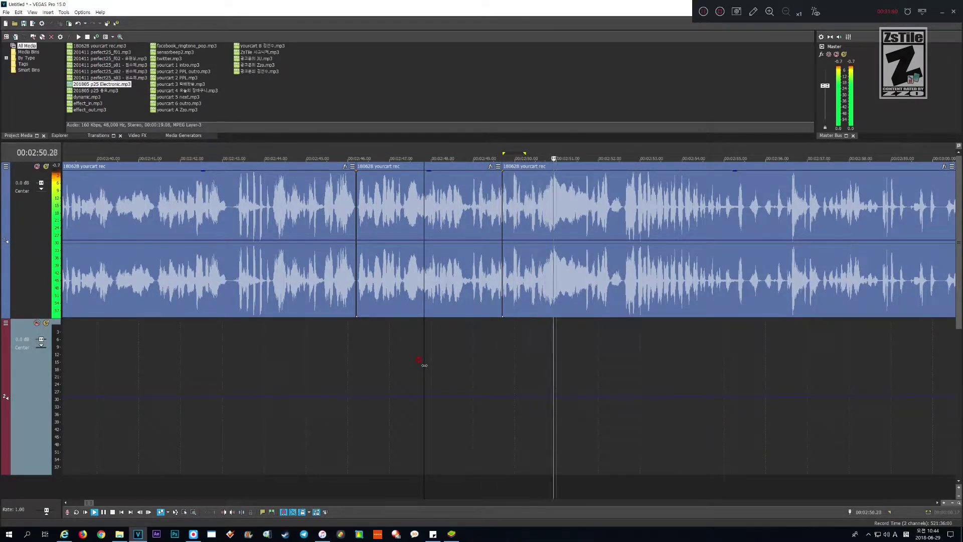
key(Return)
scroll(425, 365, up, 2)
scroll(424, 365, up, 1)
key(space)
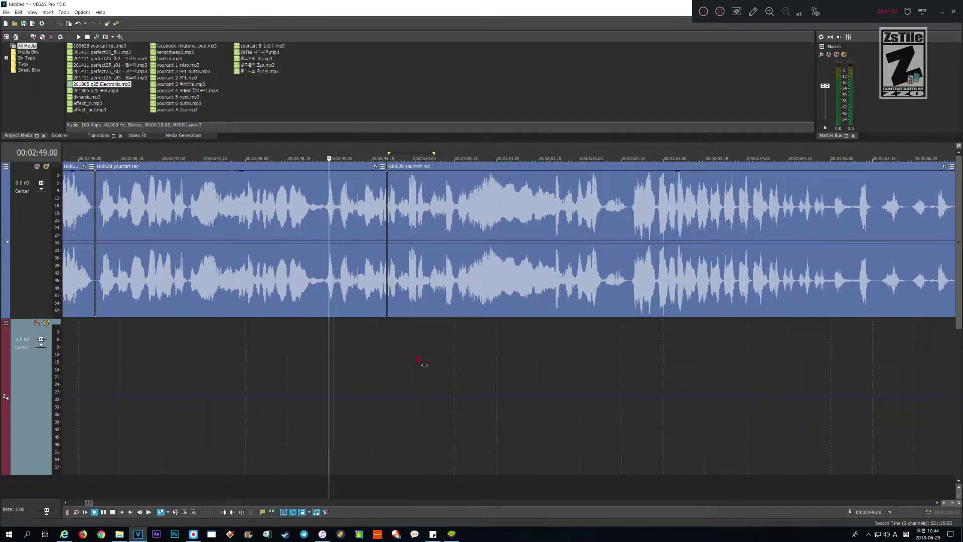
key(Return)
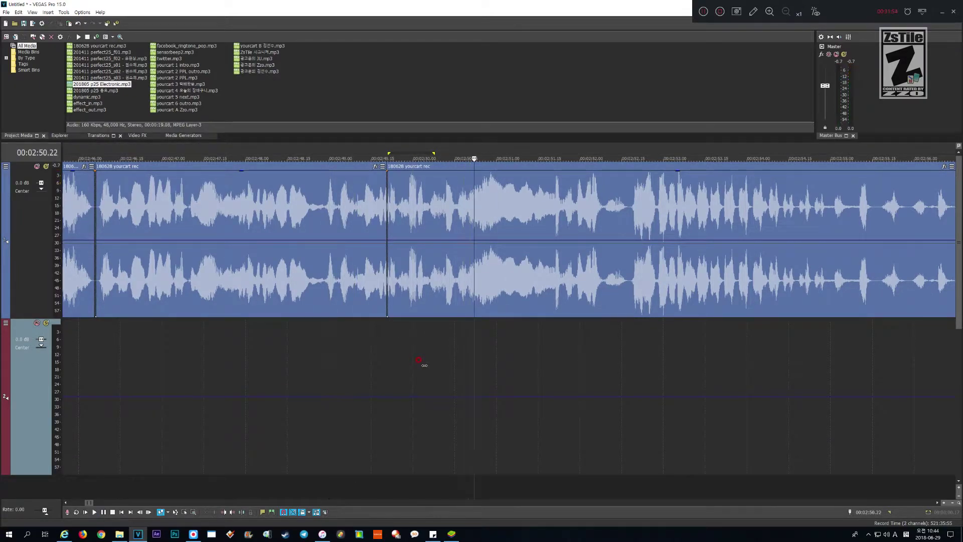
- Listen through the recording from 00:02:49.00 and stop at 00:02:59.22 to locate the next slip
key(Page_Up)
key(Page_Up)
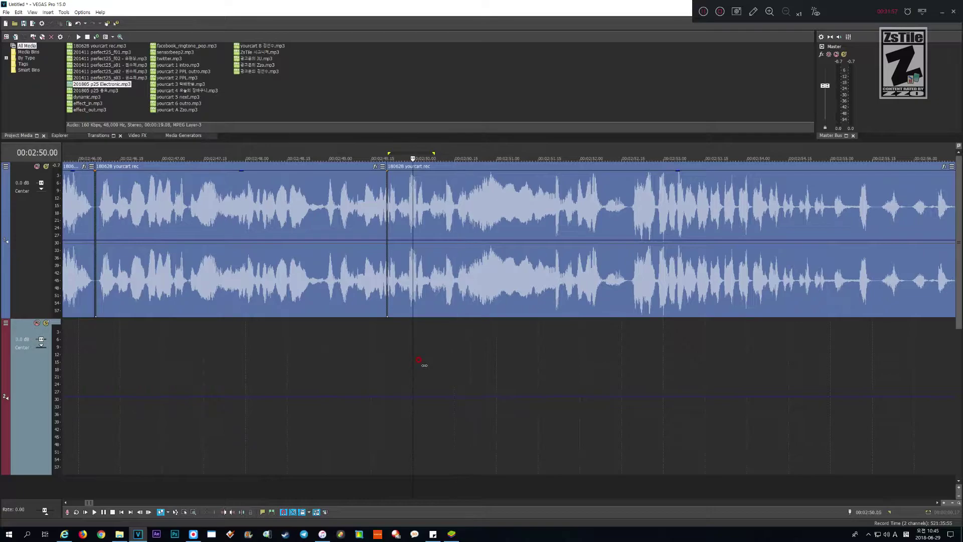
key(space)
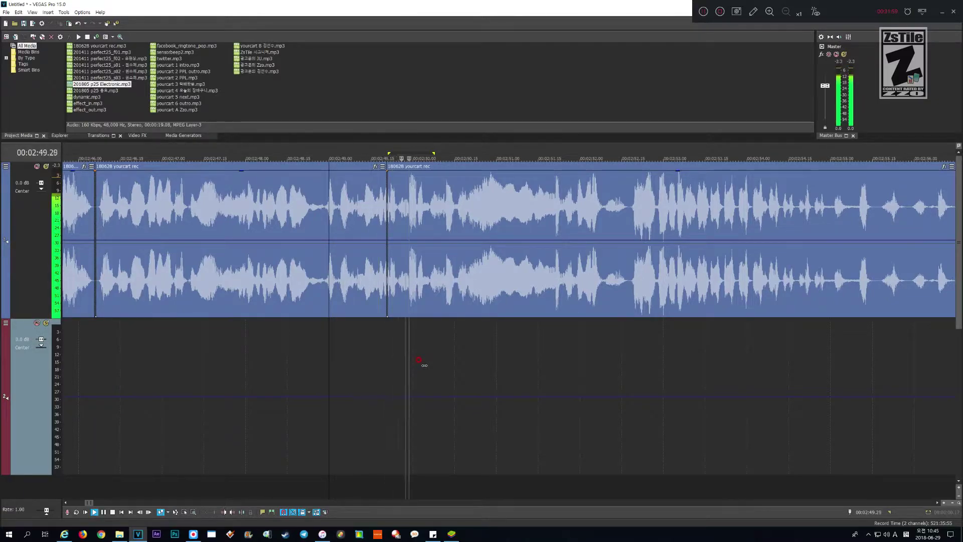
scroll(425, 365, down, 2)
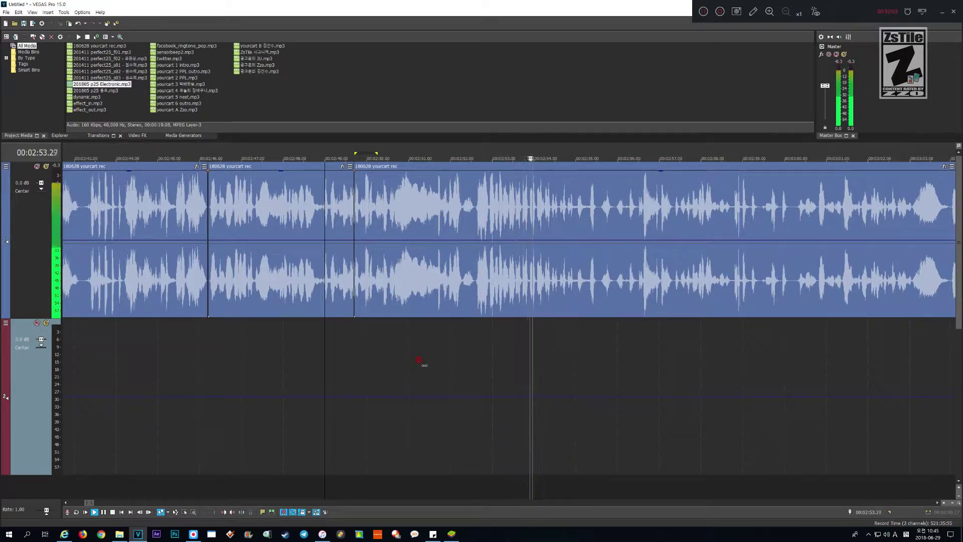
scroll(425, 365, up, 2)
scroll(424, 366, down, 1)
scroll(424, 365, up, 2)
scroll(425, 365, down, 2)
scroll(425, 365, up, 3)
key(Return)
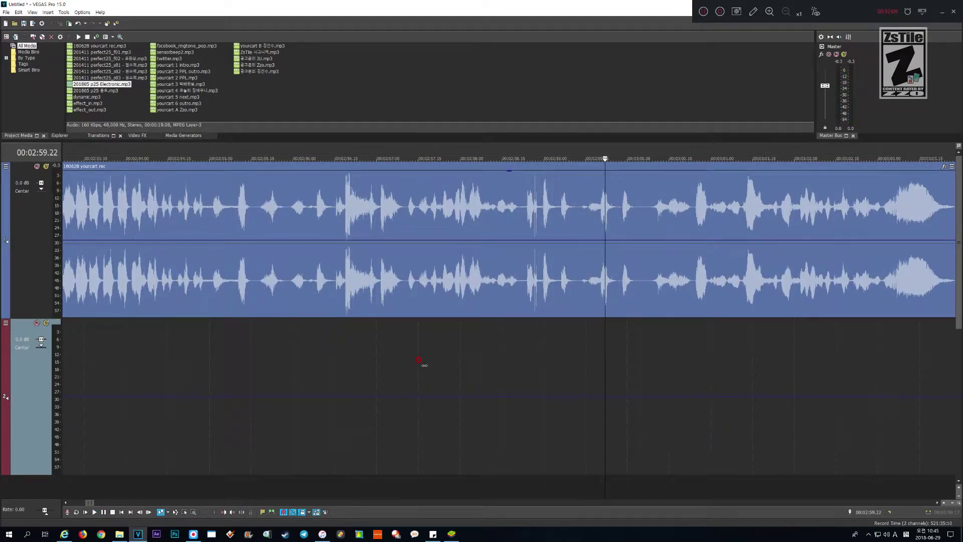
- Try to cut the recording range from 00:02:58.26 to 00:02:58.27, and undo the deletion
scroll(425, 365, up, 3)
key(Return)
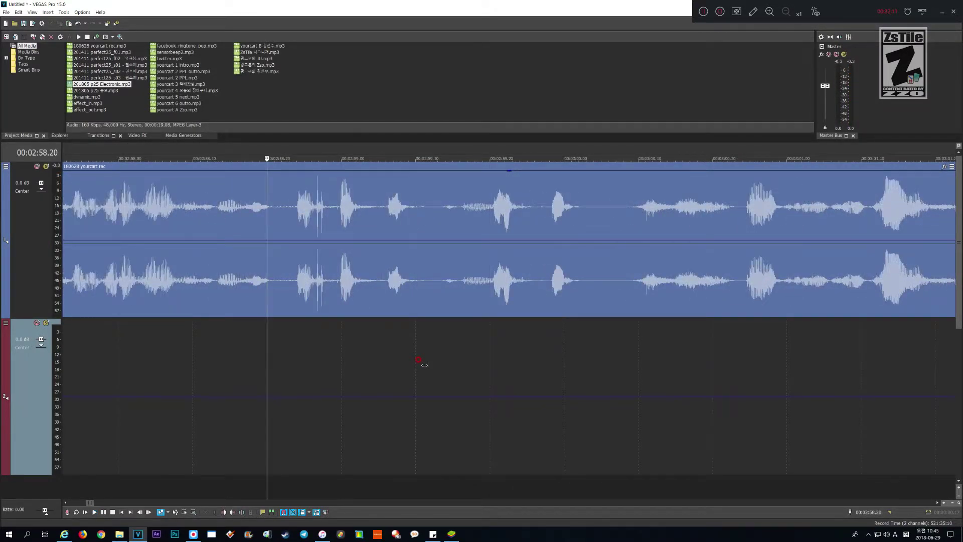
key(Right)
key(shift+alt+Right)
key(shift+alt+Right)
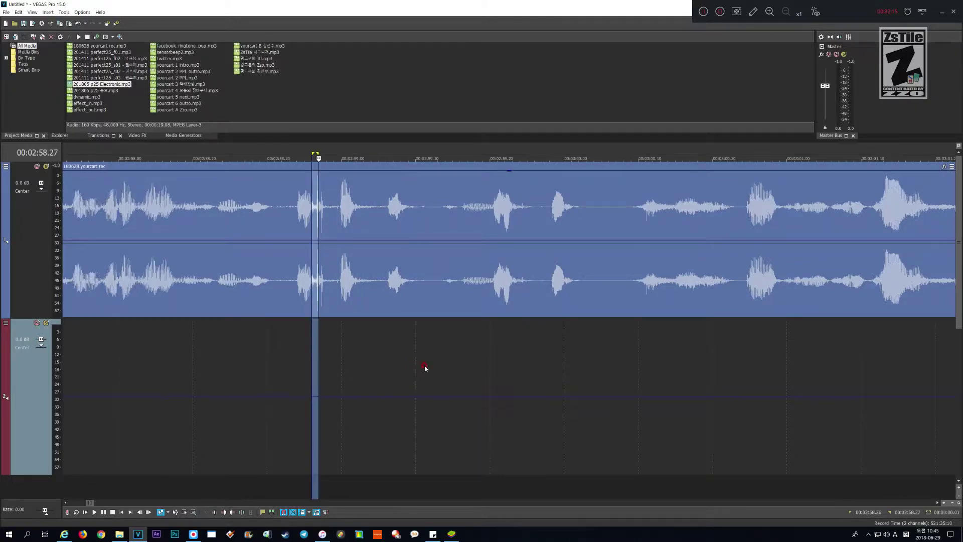
key(Delete)
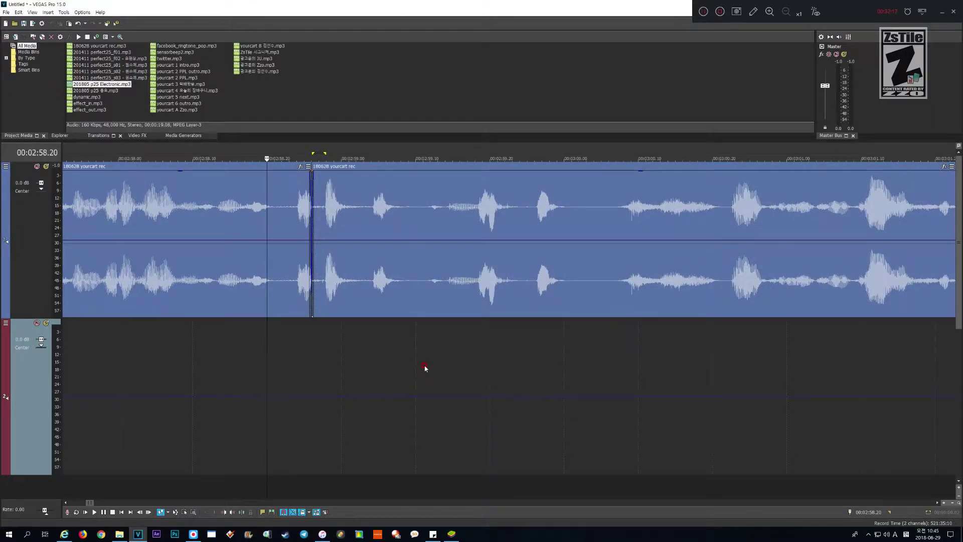
key(ctrl+z)
- Try to cut the recording range from 00:02:58.26 to 00:02:58.28 and play the speech across the join
key(Left)
key(Right)
key(shift+Right)
key(shift+Right)
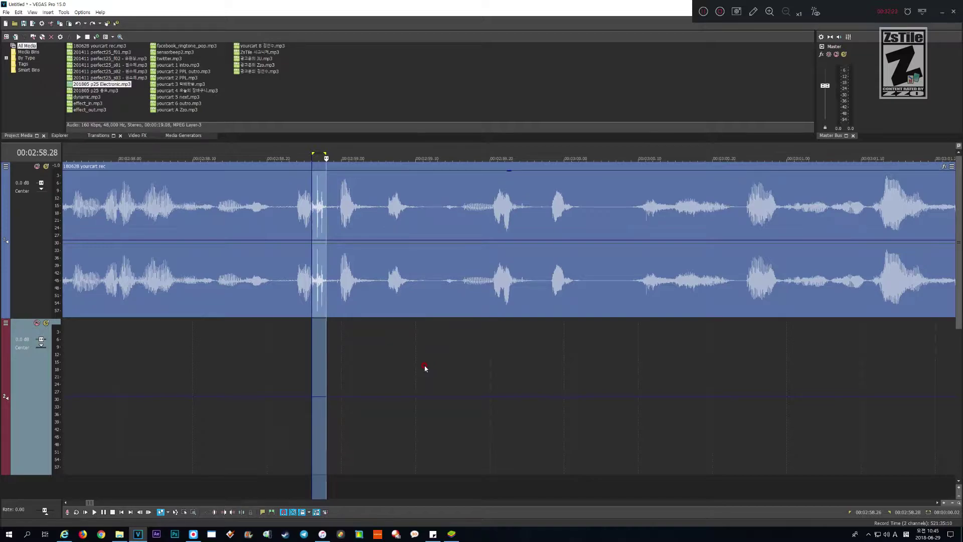
key(Delete)
key(space)
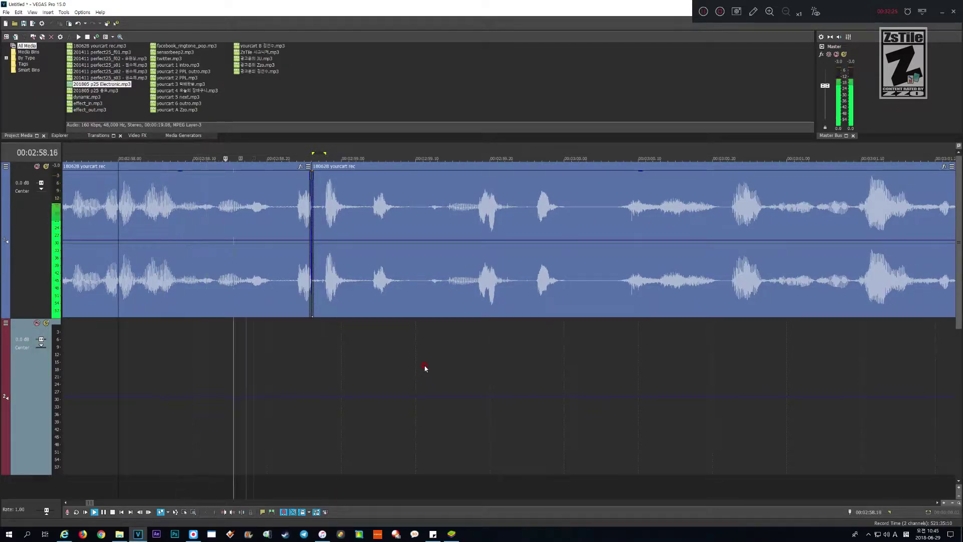
scroll(425, 369, up, 3)
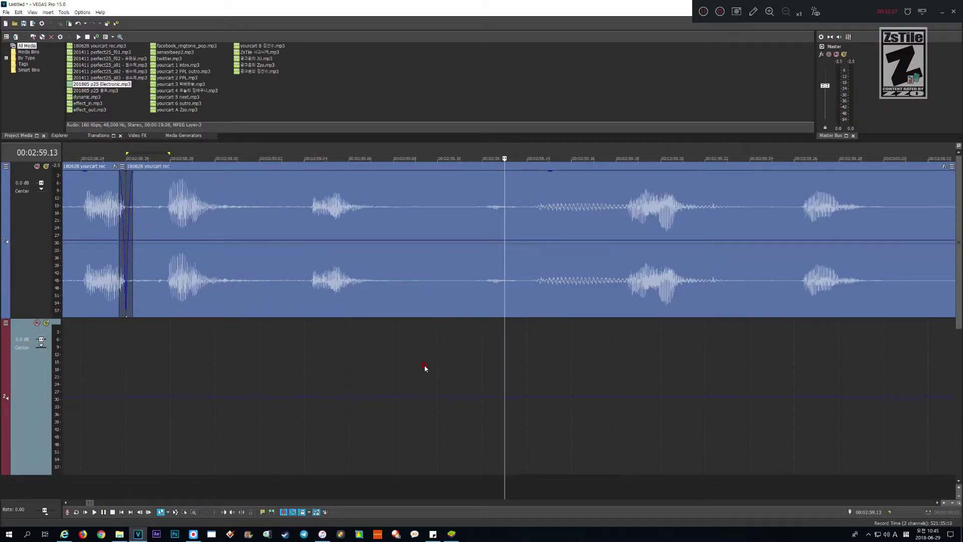
- Try to shift the clip after the cut at 00:02:58.26 slightly later on the track
click(152, 278)
scroll(170, 275, down, 3)
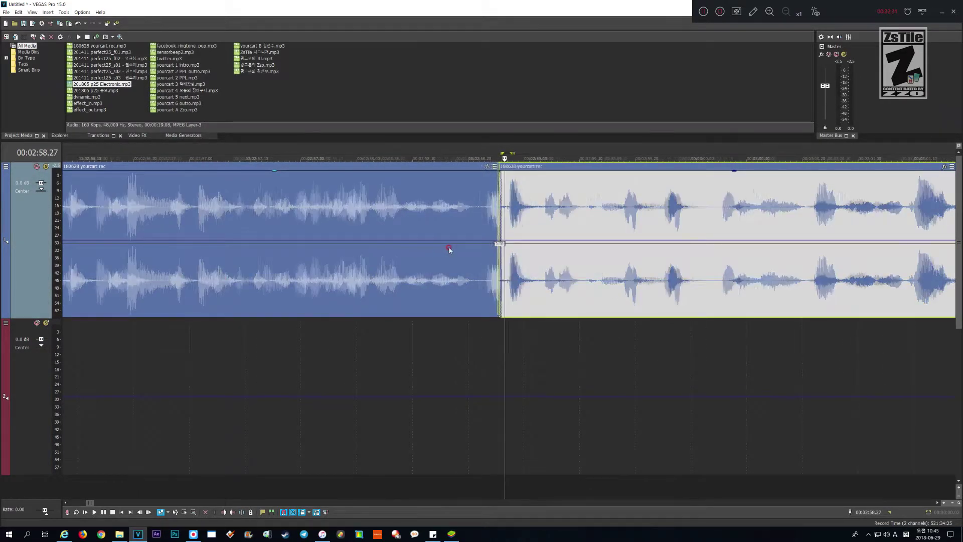
scroll(506, 264, up, 2)
key(Right)
key(Right)
key(Right)
scroll(504, 262, down, 1)
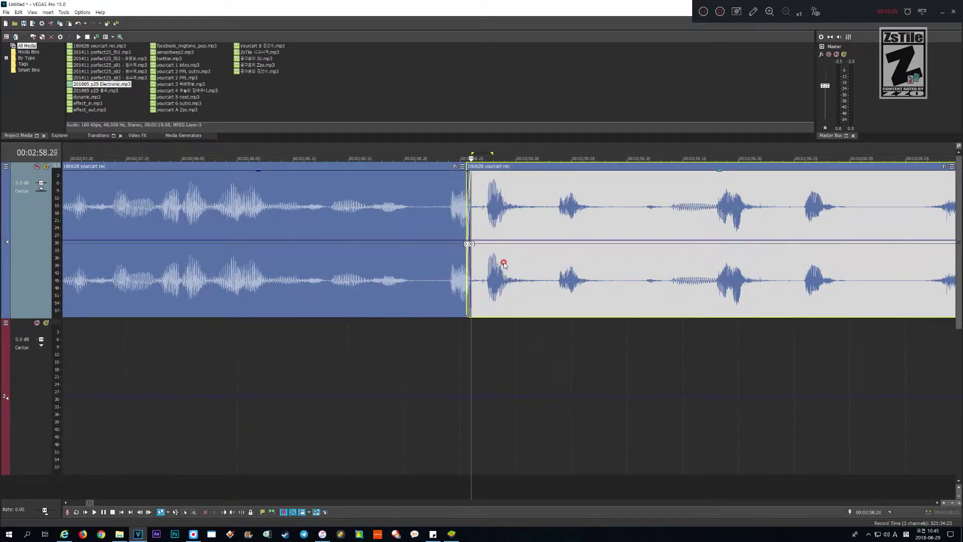
drag(504, 263, 509, 262)
key(ctrl+alt+Right)
key(Left)
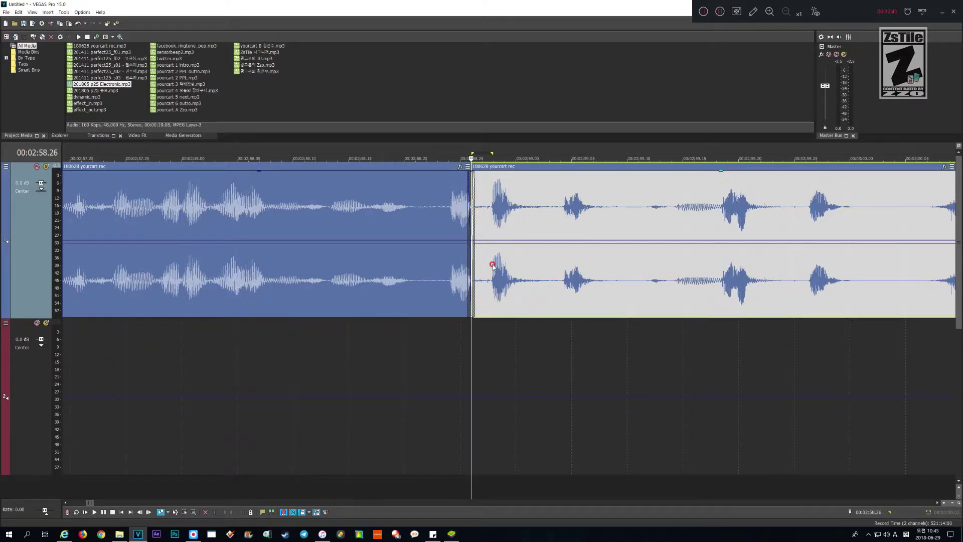
- Undo the clip shift and the cut at 00:02:58.26, and unmute the recording track
scroll(492, 265, up, 3)
key(shift+Left)
key(shift+Left)
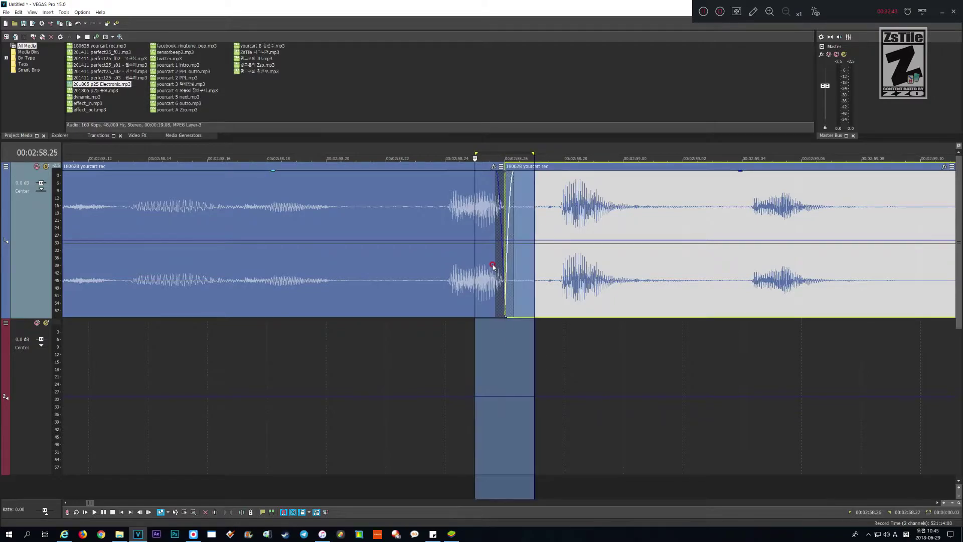
key(ctrl+z)
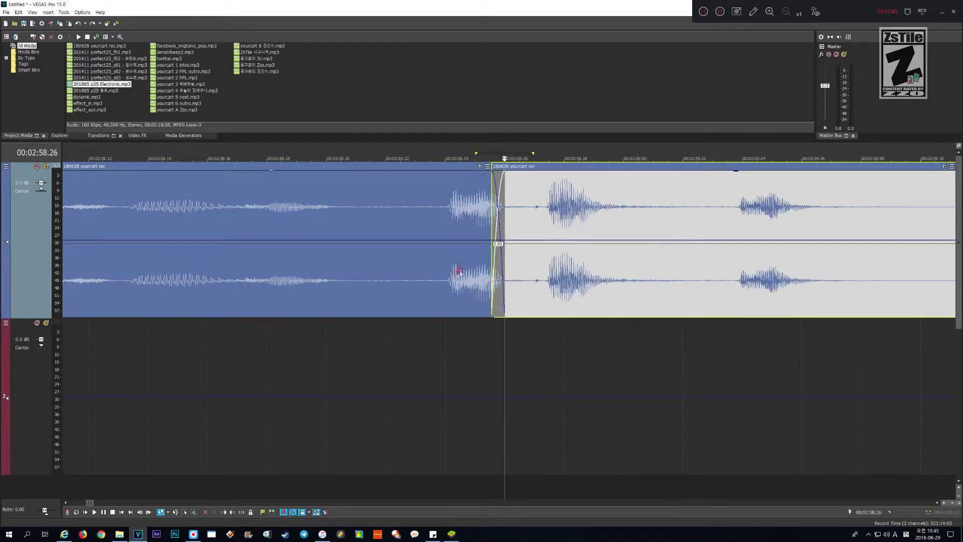
key(z)
key(ctrl+shift+z)
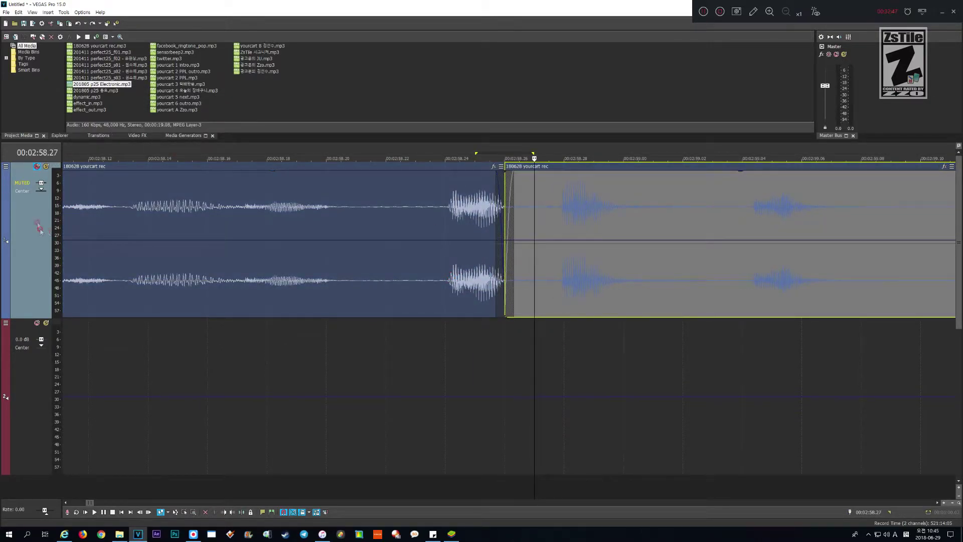
click(38, 166)
key(ctrl+z)
- Select the recording range from 00:02:58.24 to 00:02:58.28 and delete it
click(413, 276)
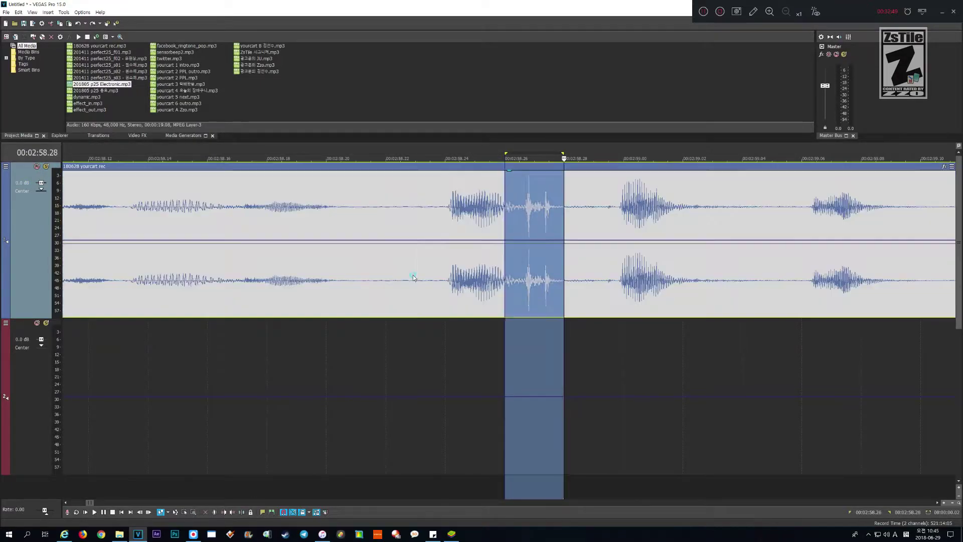
key(shift+Right)
key(shift+Right)
key(shift+Right)
key(shift+Right)
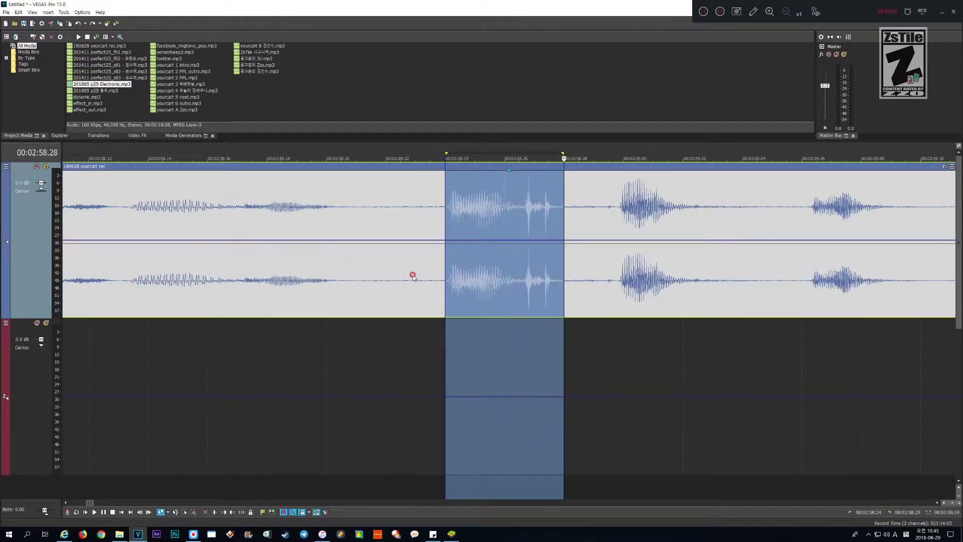
key(Delete)
- Inspect the new cut at 00:02:58.24 up close and play the speech across it to check how it joins
scroll(413, 274, down, 2)
key(Down)
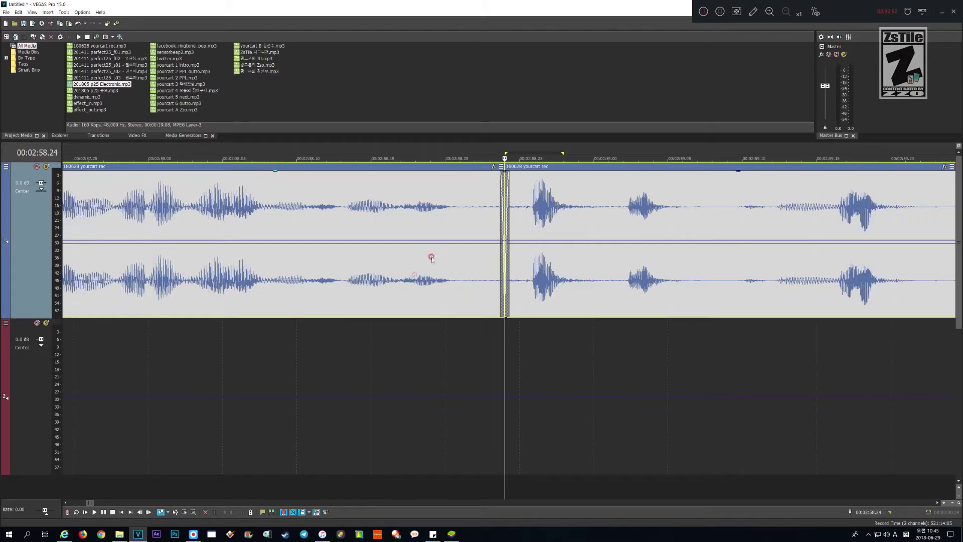
click(493, 290)
key(Down)
key(Down)
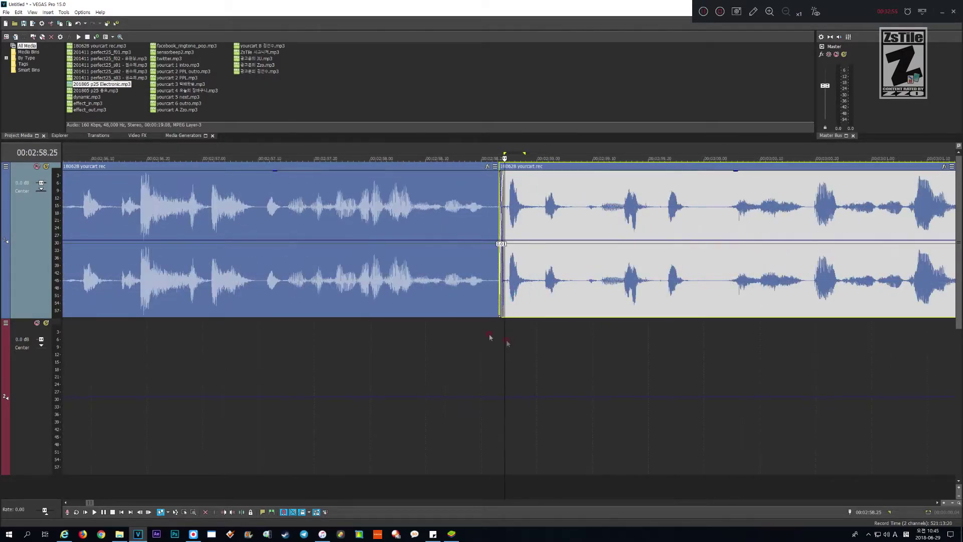
click(420, 383)
key(space)
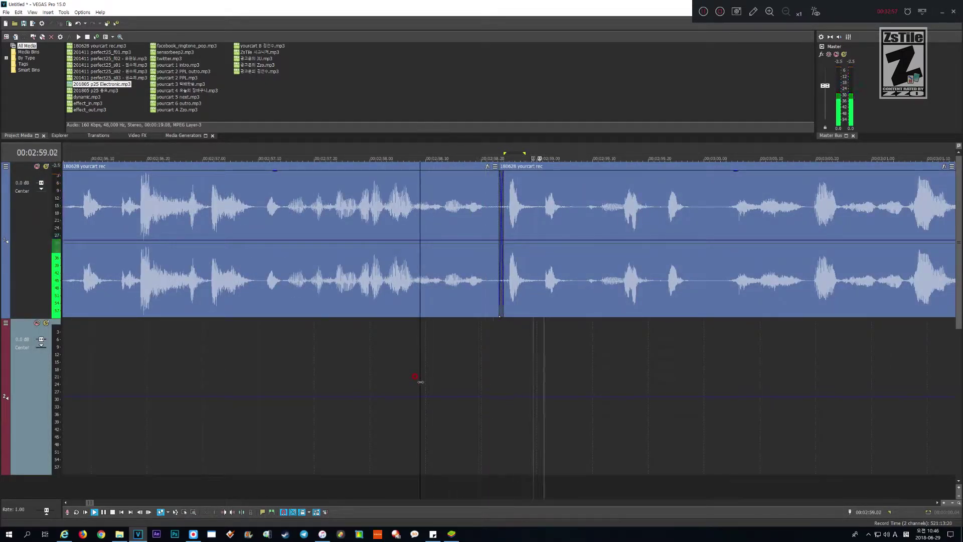
key(space)
key(space)
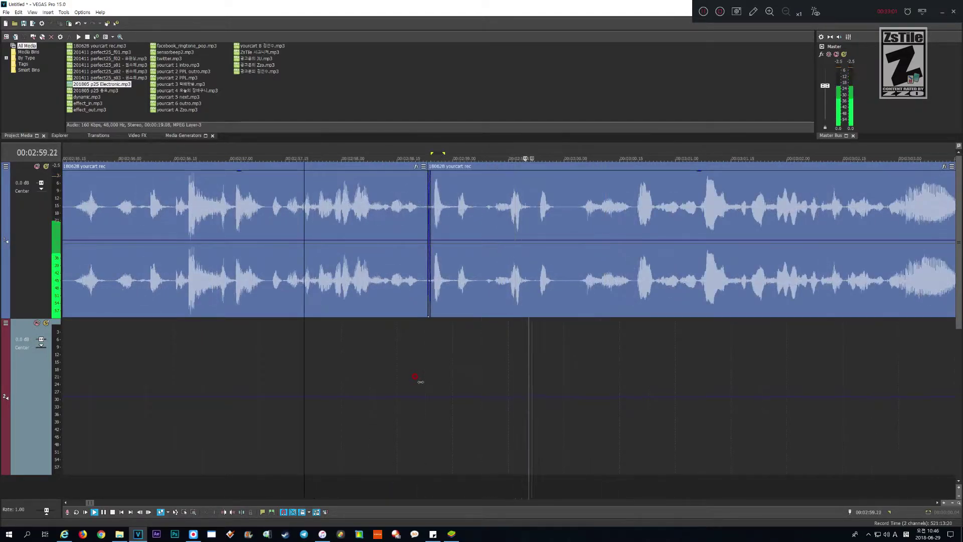
key(space)
- Listen on through the recording from 00:02:59.23 and stop at 00:03:06.05 to locate the next slip
key(space)
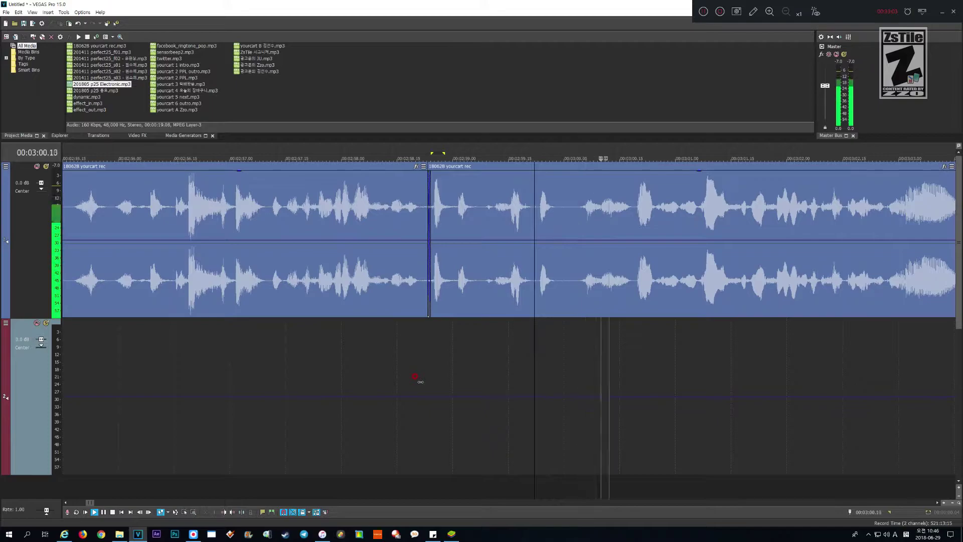
key(space)
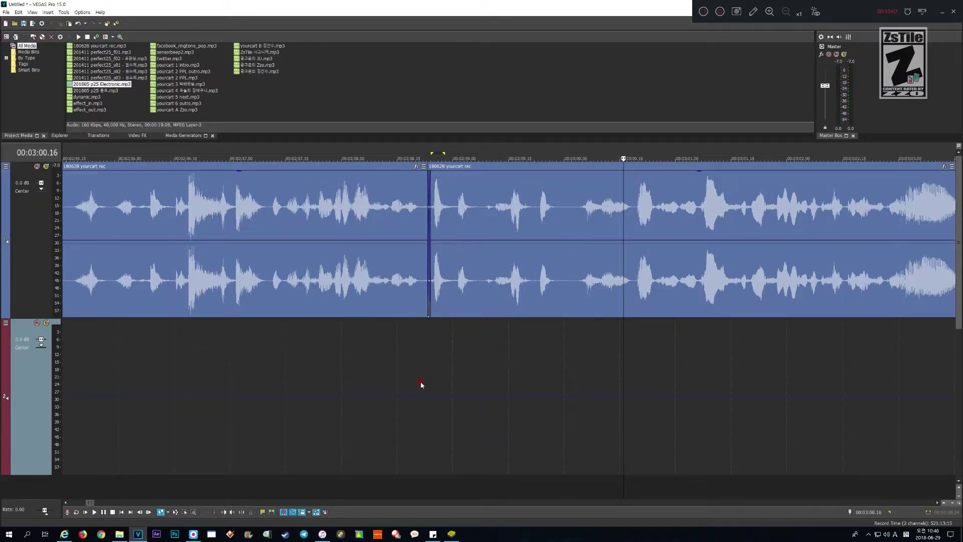
scroll(420, 384, down, 1)
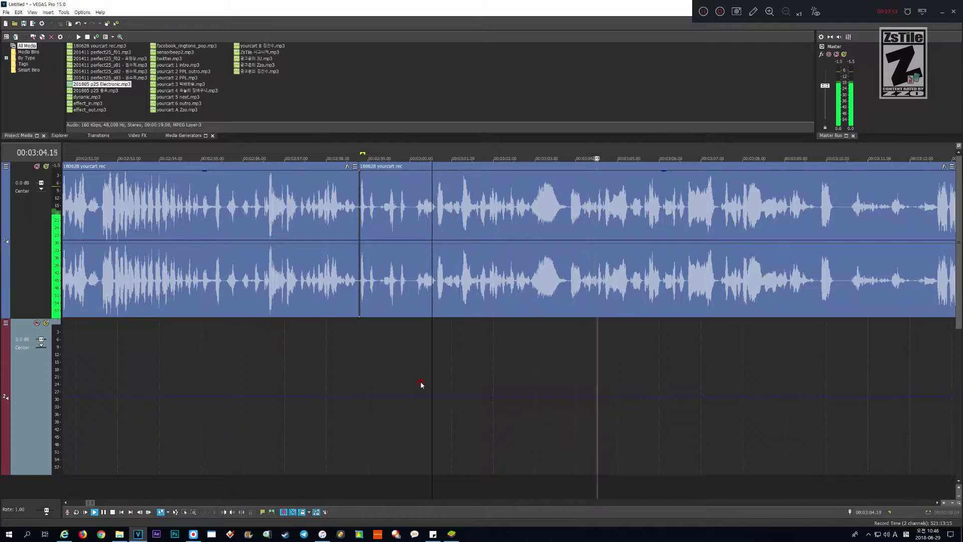
key(space)
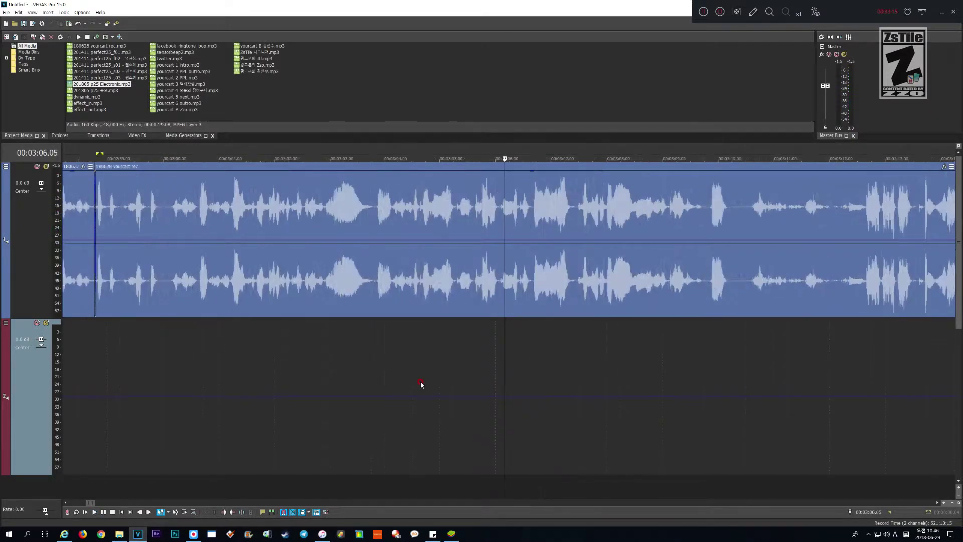
- Step back from 00:03:06.05 and replay the speech from about 00:02:59 to 00:03:06.27 to find the limits of the slip
scroll(421, 384, up, 5)
key(Left)
key(Left)
key(Left)
key(Left)
key(Left)
key(Left)
key(Left)
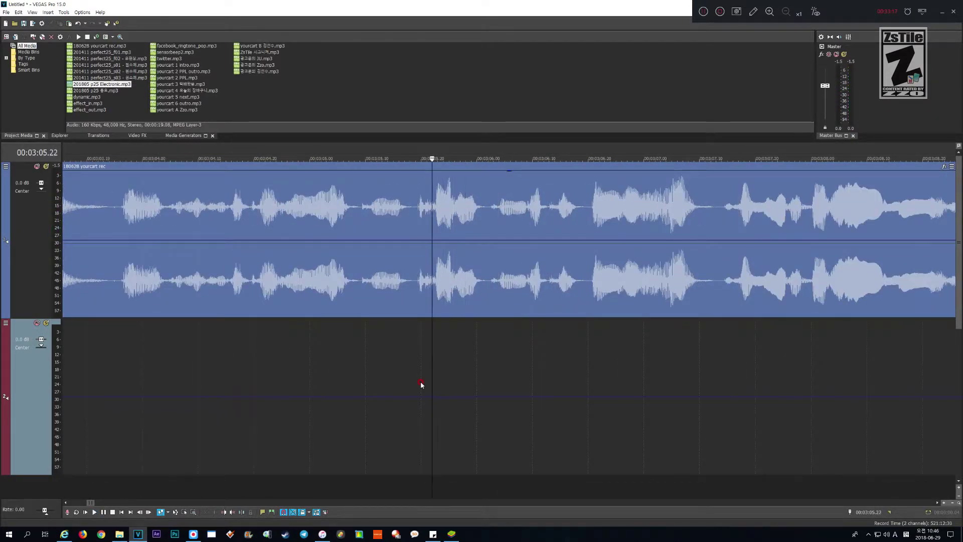
scroll(421, 384, down, 2)
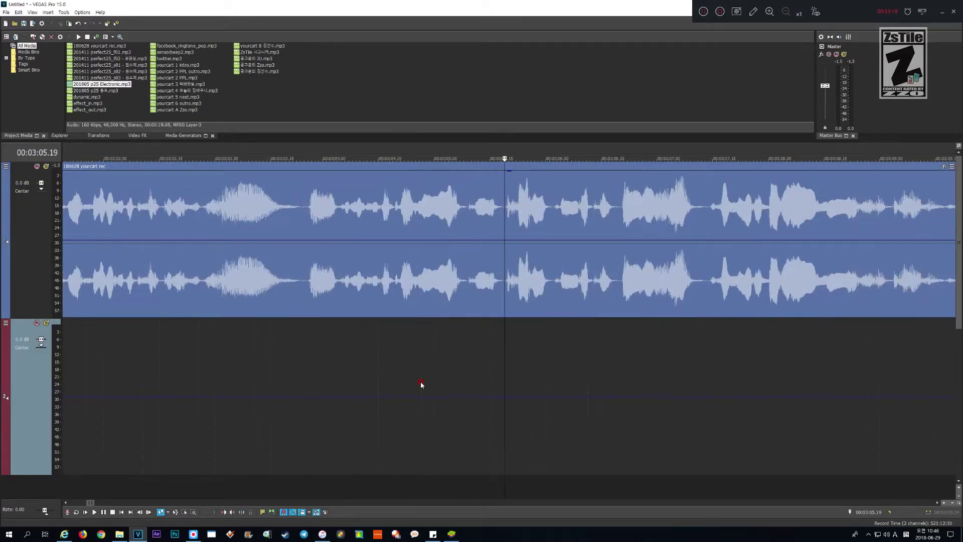
key(Page_Up)
key(Page_Up)
key(Page_Up)
key(Page_Up)
key(Page_Up)
key(Page_Up)
key(space)
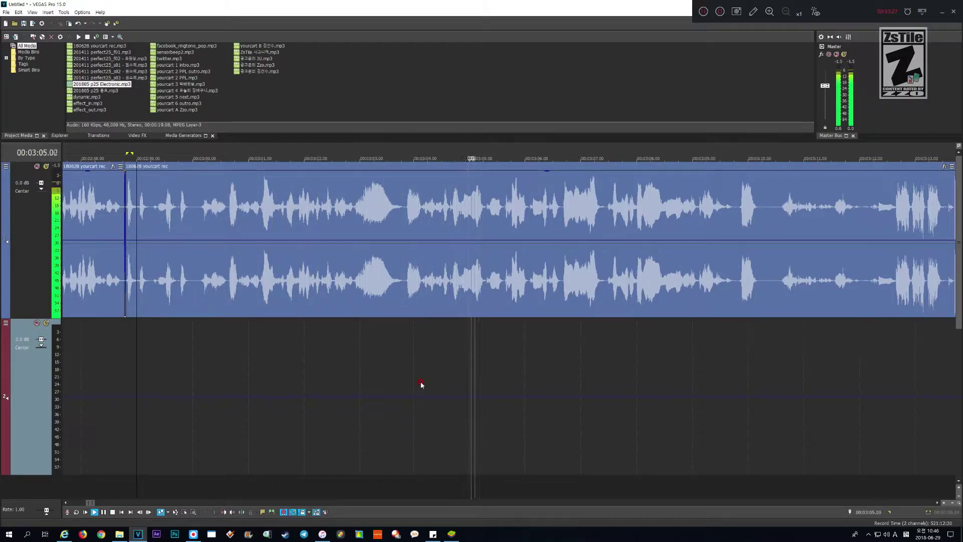
key(Return)
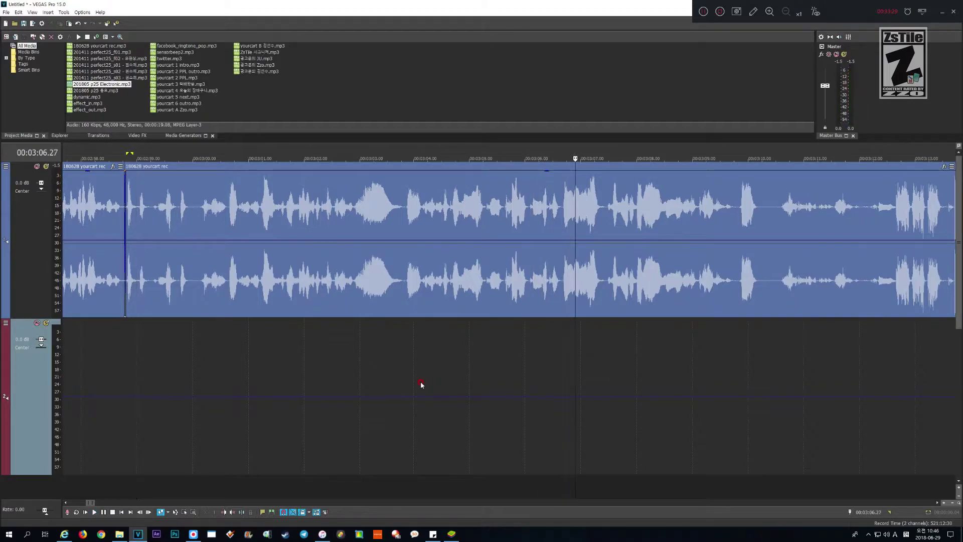
- Select the recording range from 00:03:05.09 to 00:03:06.02 and delete it
scroll(421, 384, up, 4)
key(Page_Up)
key(Page_Up)
key(Page_Up)
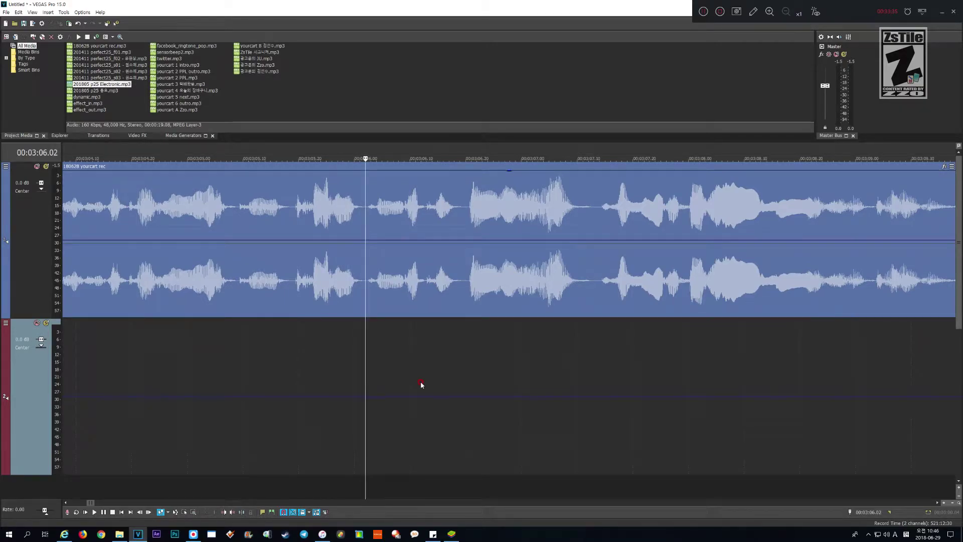
key(shift+Page_Up)
key(shift+Page_Up)
key(shift+Page_Up)
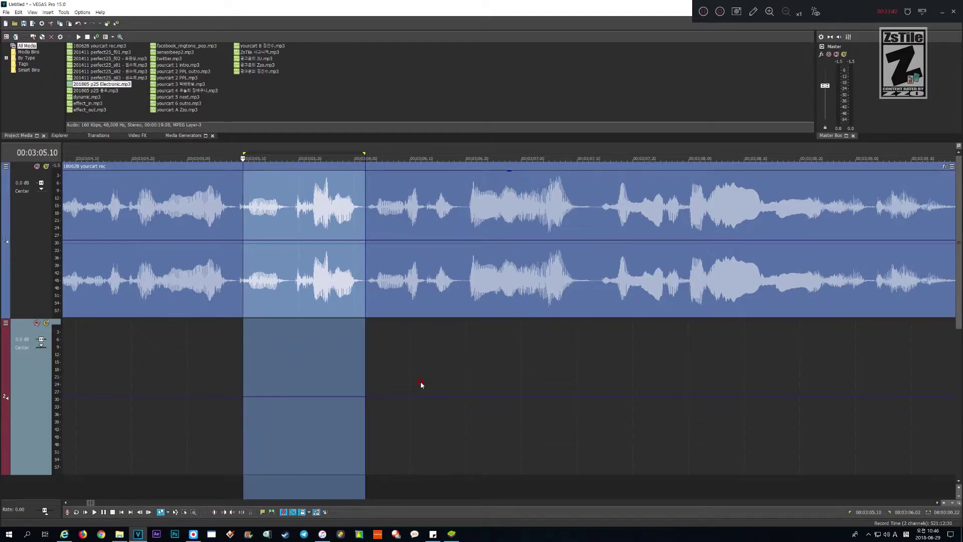
key(shift+Left)
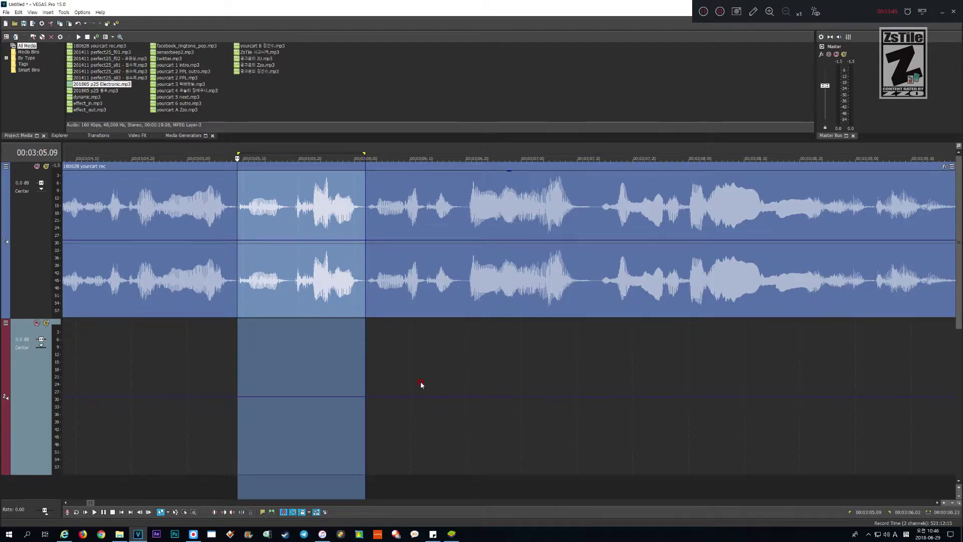
key(Delete)
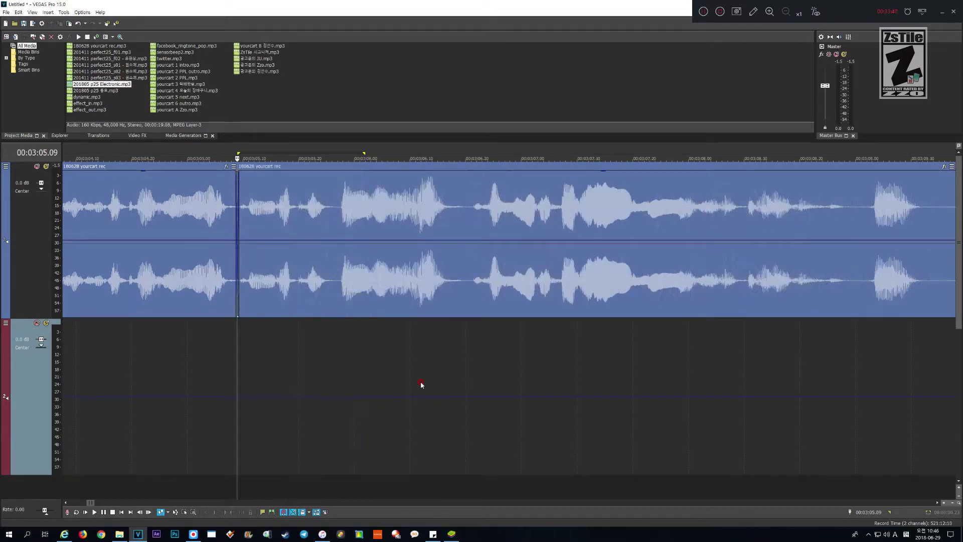
- Play the speech from 00:03:03.15 across the cut at 00:03:05.09 and listen on until 00:03:16.11 for the next slip
key(Home)
scroll(420, 385, down, 1)
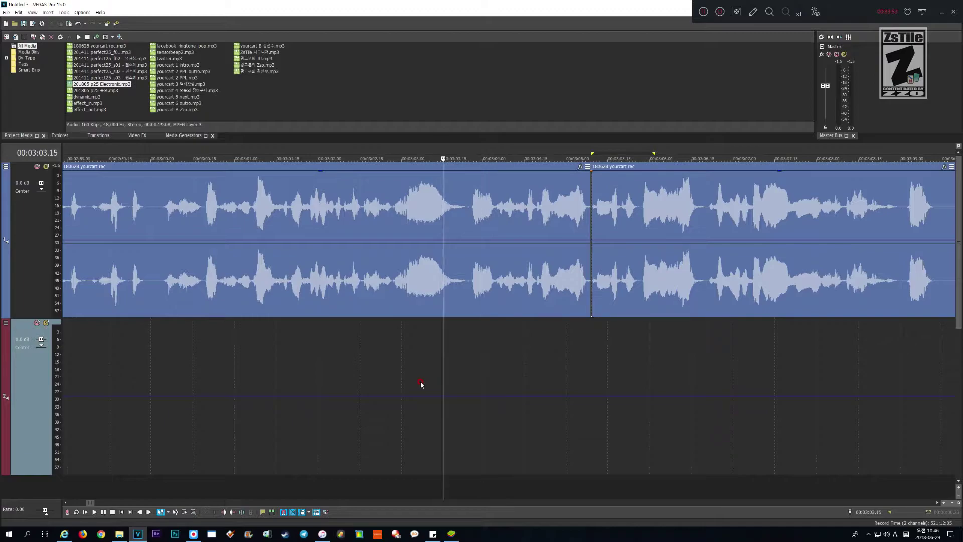
key(space)
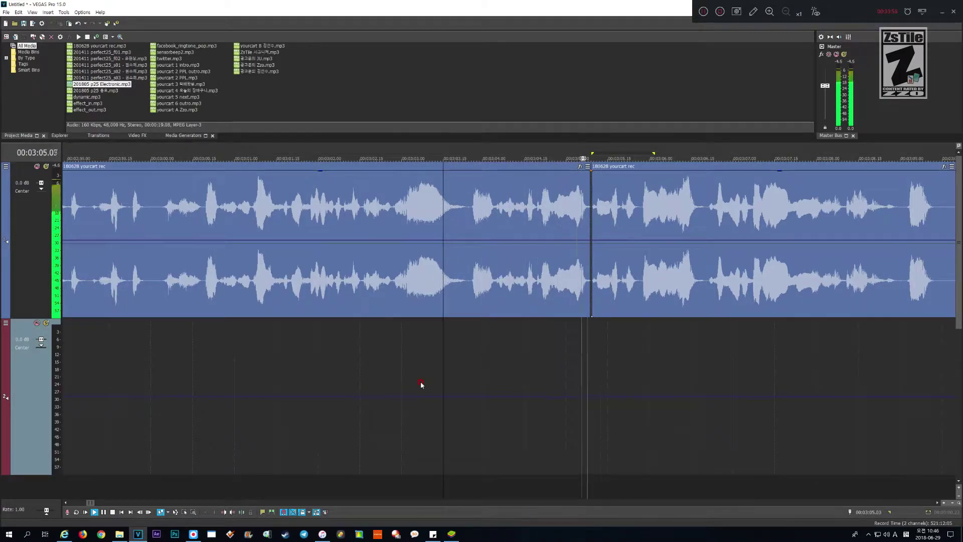
scroll(421, 384, down, 2)
scroll(421, 384, right, 3)
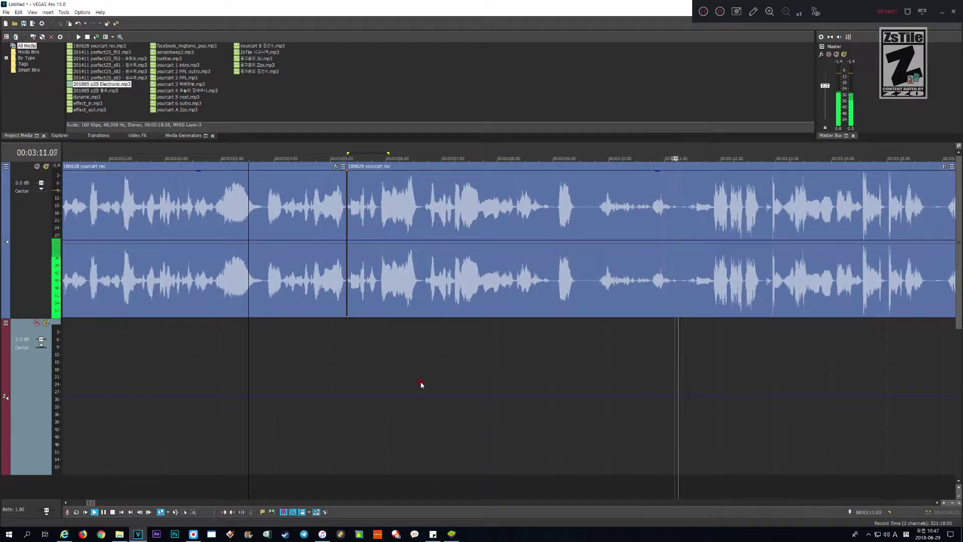
scroll(421, 384, down, 1)
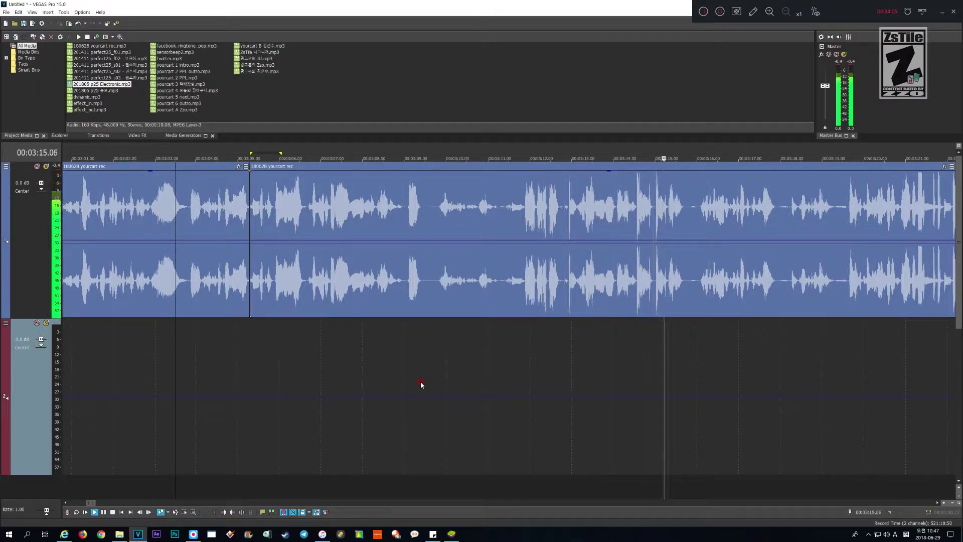
key(Return)
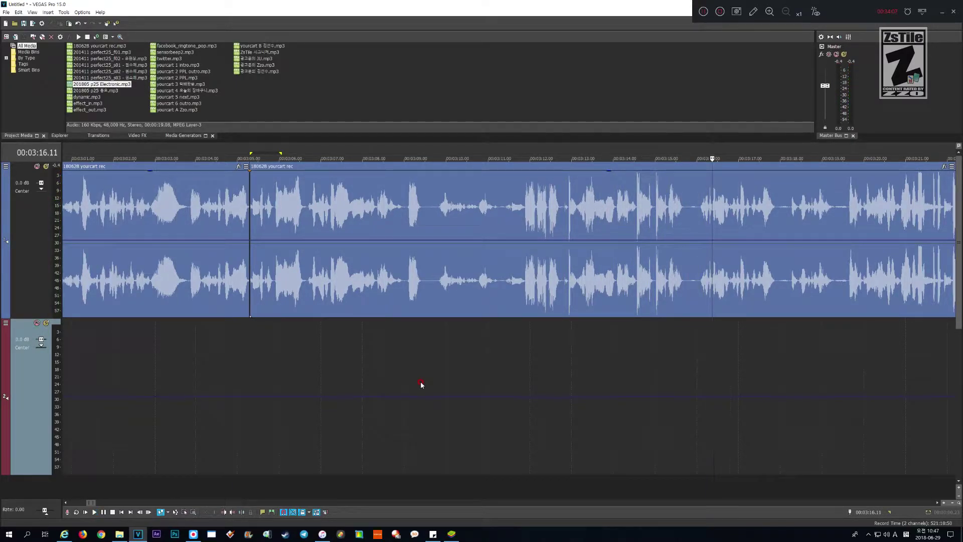
- Select the recording range from 00:03:05.09 to 00:03:16.02 and delete it
key(Left)
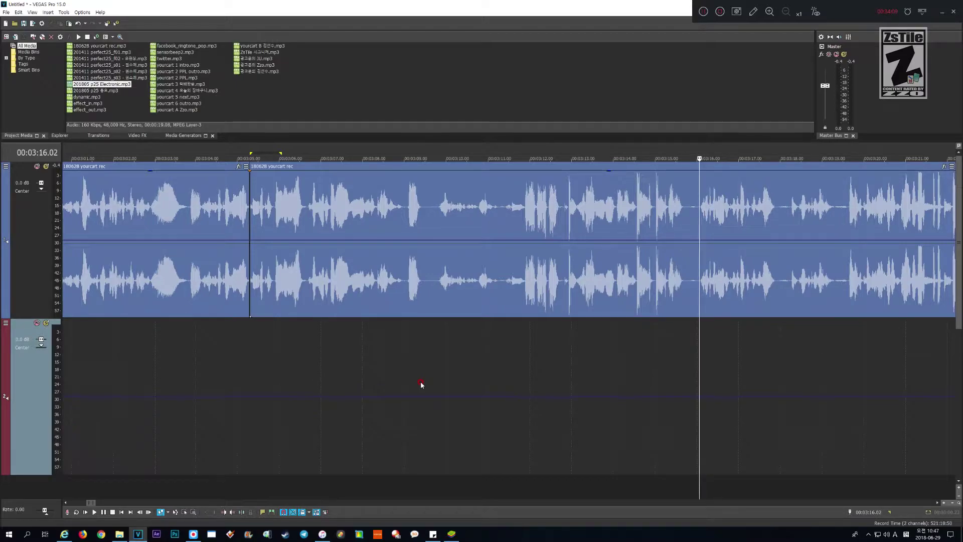
key(shift+Page_Up)
key(shift+Page_Up)
key(shift+Page_Up)
key(shift+Page_Up)
key(shift+Page_Up)
key(shift+Page_Up)
key(shift+Page_Up)
key(shift+Page_Up)
key(shift+Page_Up)
key(shift+Page_Up)
key(shift+Page_Up)
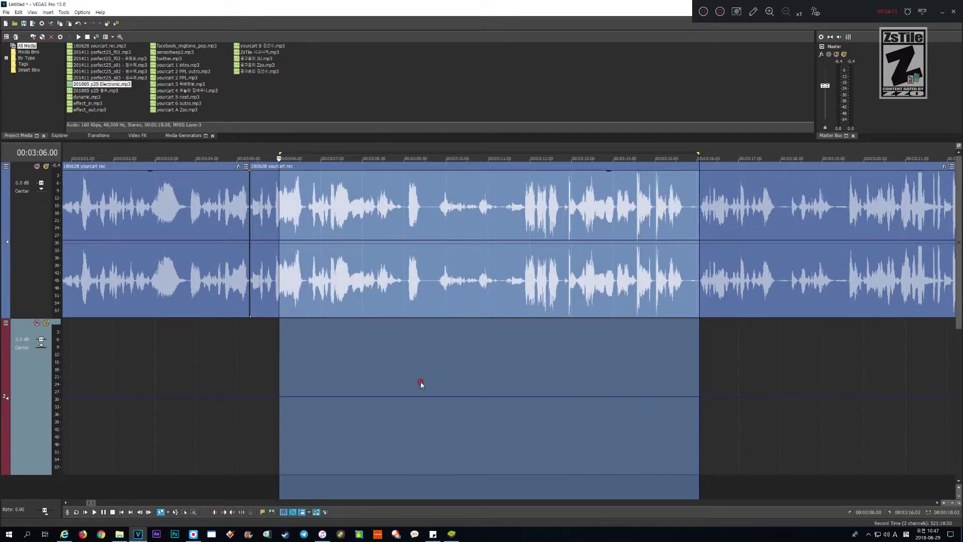
key(shift+Left)
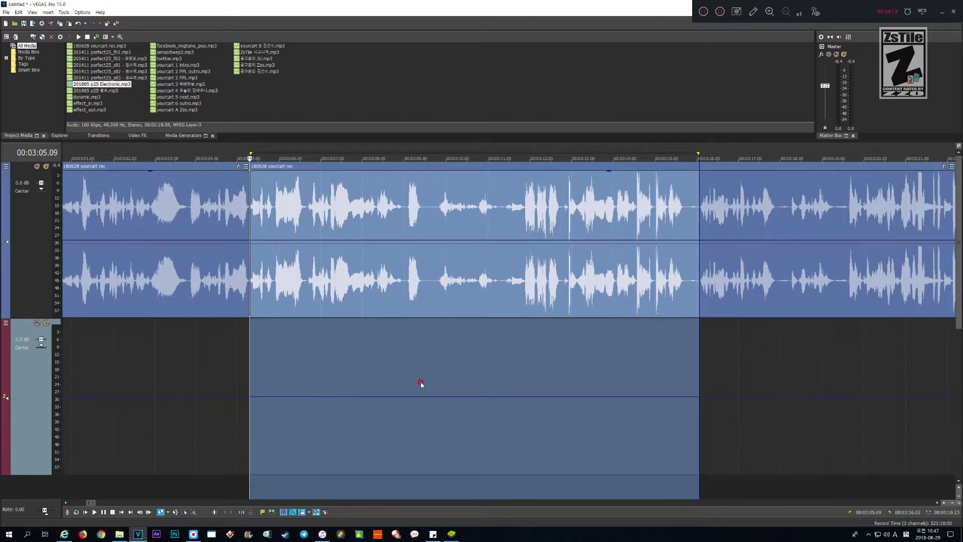
key(Delete)
- Play the speech across the cut at 00:03:05.09 and listen on past 00:03:14 to locate the next slip
key(space)
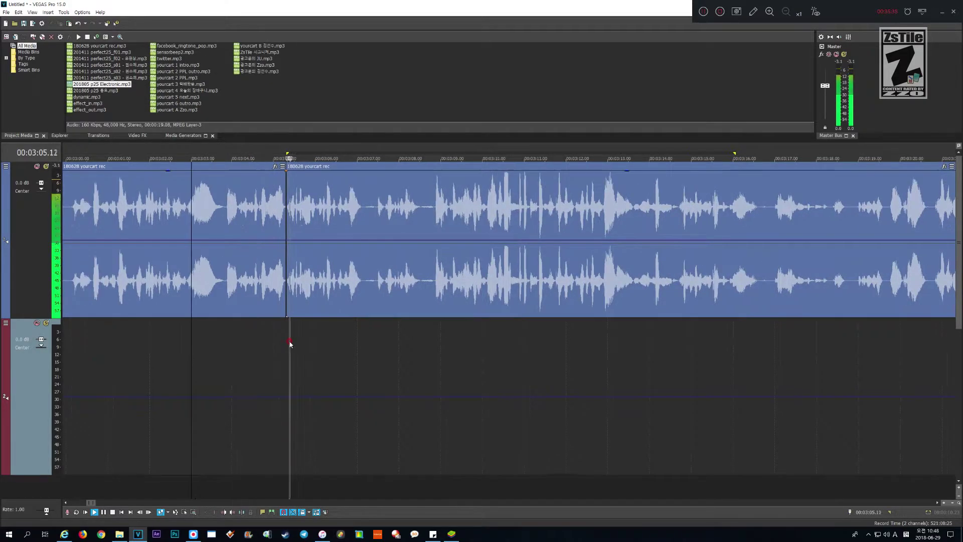
scroll(289, 344, down, 1)
scroll(289, 344, up, 1)
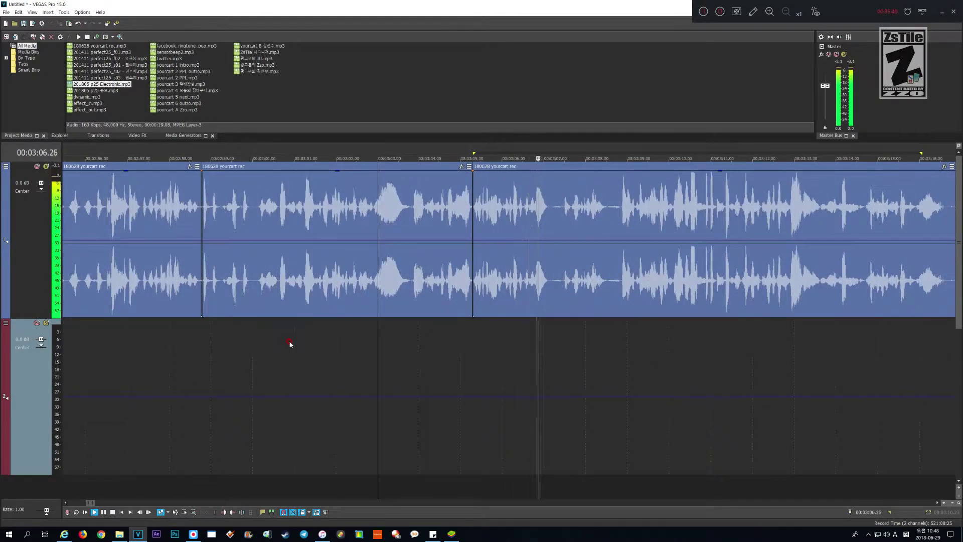
scroll(290, 343, down, 2)
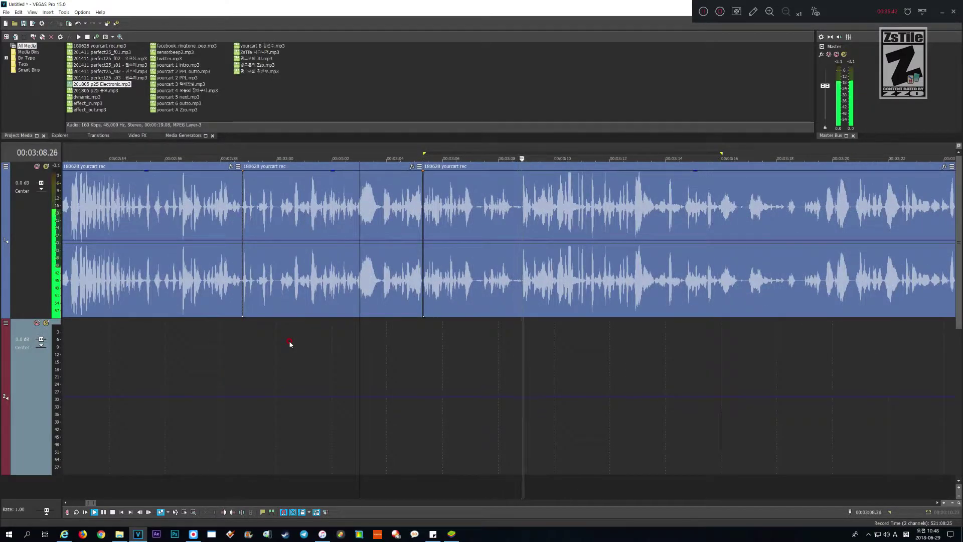
scroll(290, 344, up, 2)
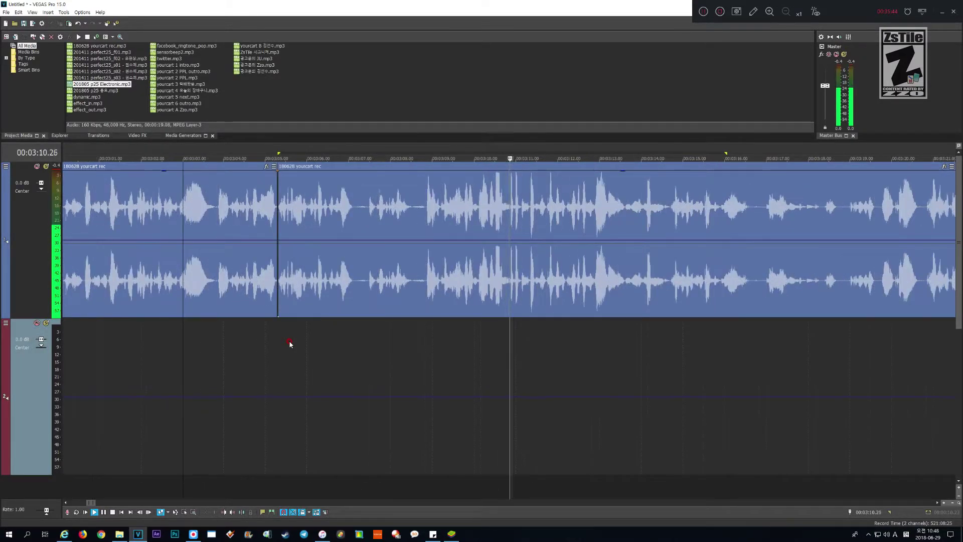
scroll(290, 343, up, 2)
scroll(290, 343, down, 3)
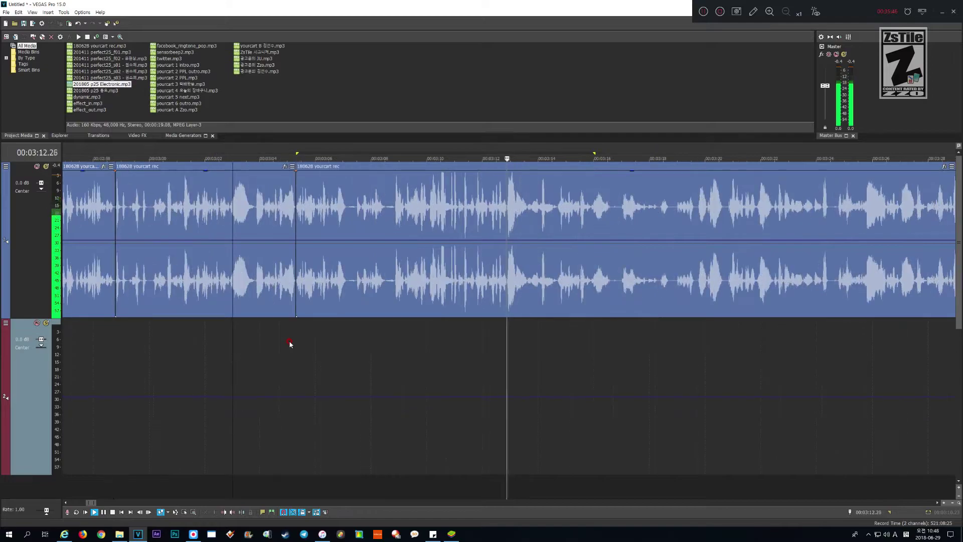
scroll(290, 343, up, 2)
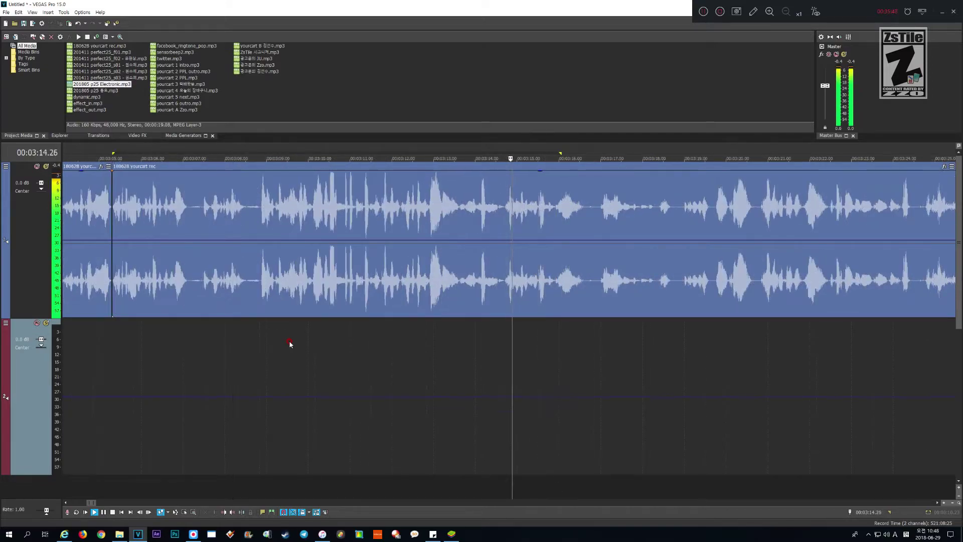
scroll(290, 343, up, 2)
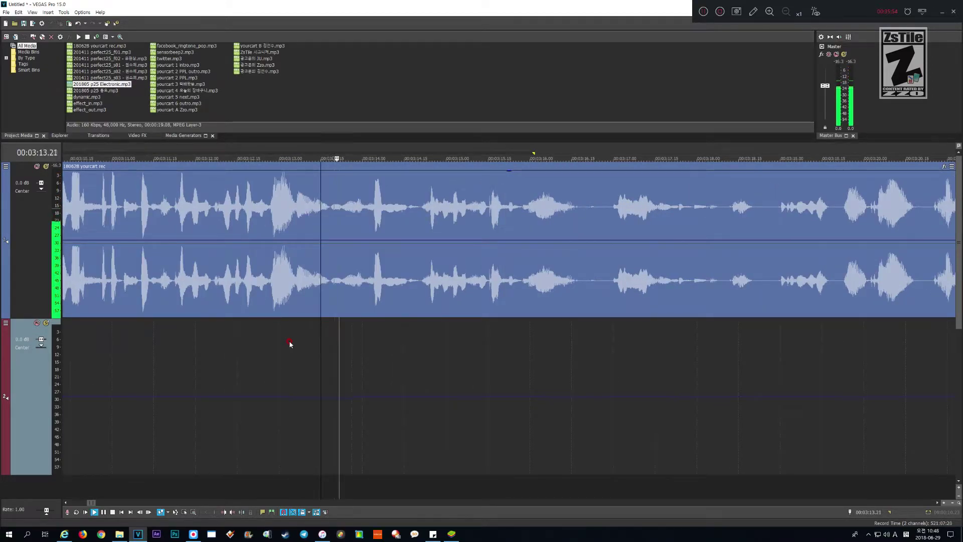
key(Return)
- Try to cut the short sound by selecting the recording range from 00:03:14.01 to 00:03:14.21 and deleting it
scroll(290, 343, up, 1)
key(Left)
key(Left)
key(Left)
key(Left)
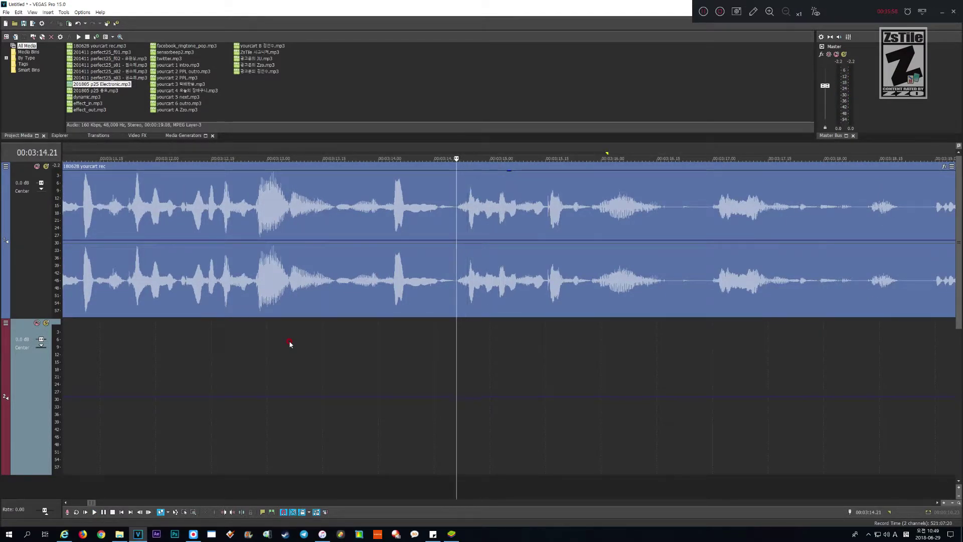
key(shift+Left)
key(shift+Left)
key(shift+Left)
key(shift+Left)
key(shift+Left)
key(shift+Left)
key(shift+Left)
key(shift+Left)
key(shift+Left)
key(shift+Left)
key(shift+Left)
key(shift+Left)
key(shift+Left)
key(shift+Left)
key(shift+Left)
key(shift+Left)
key(shift+Left)
key(shift+Left)
key(shift+Left)
key(shift+Left)
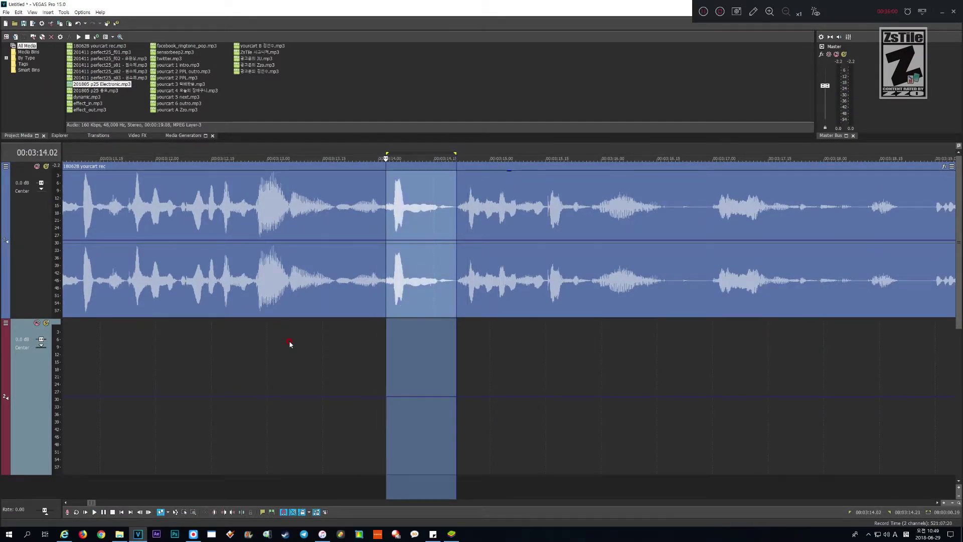
key(Delete)
- Play the speech from 00:03:13.00 across the cut at 00:03:14.01 and stop at 00:03:14.22 to check the join
key(Left)
key(Left)
key(Left)
key(Left)
key(Left)
key(Left)
key(Left)
key(Left)
key(Left)
key(Left)
key(Left)
key(Left)
key(Left)
key(Left)
key(Left)
key(Left)
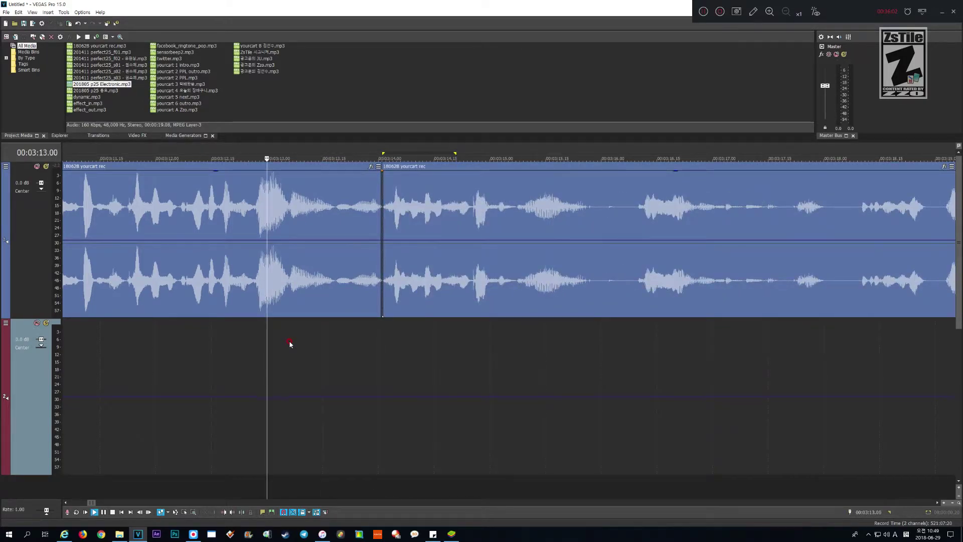
key(space)
key(Return)
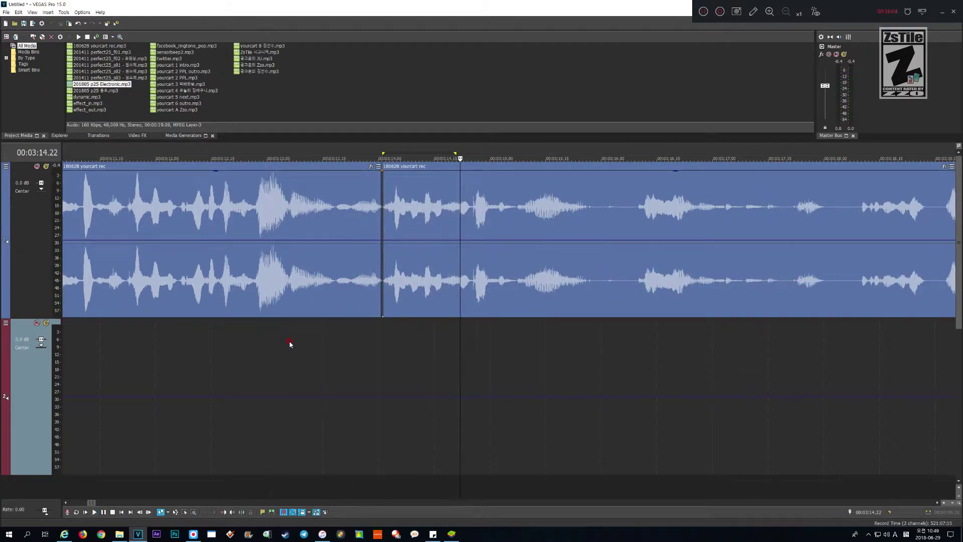
- Undo the last deletion and place the cursor at 00:03:14.04
key(ctrl+z)
key(Right)
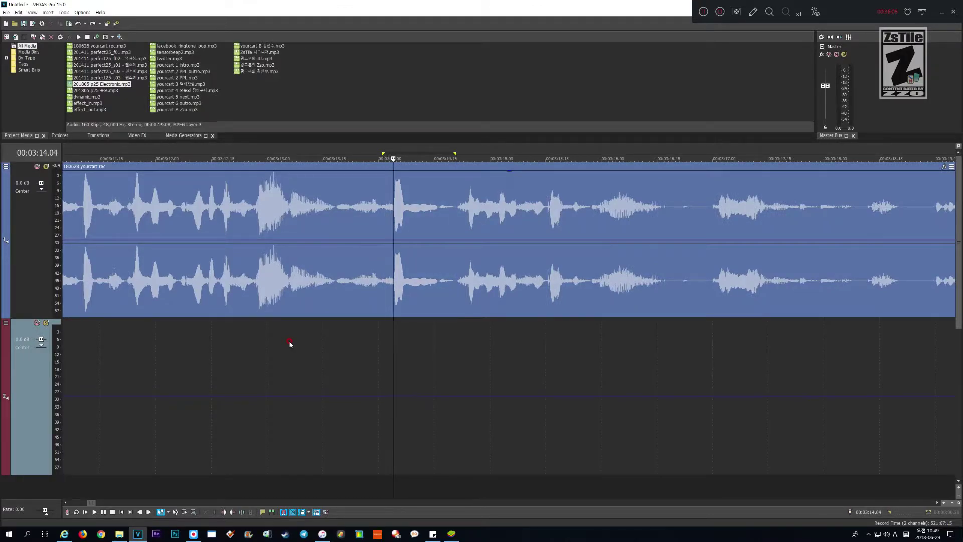
- Ripple-delete the section of the voice recording from 00:03:14.04 to about 00:03:14.24
key(shift+Page_Down)
key(shift+Page_Down)
key(alt+shift+Left)
key(alt+shift+Left)
key(alt+shift+Left)
key(alt+shift+Left)
key(alt+shift+Left)
key(alt+shift+Left)
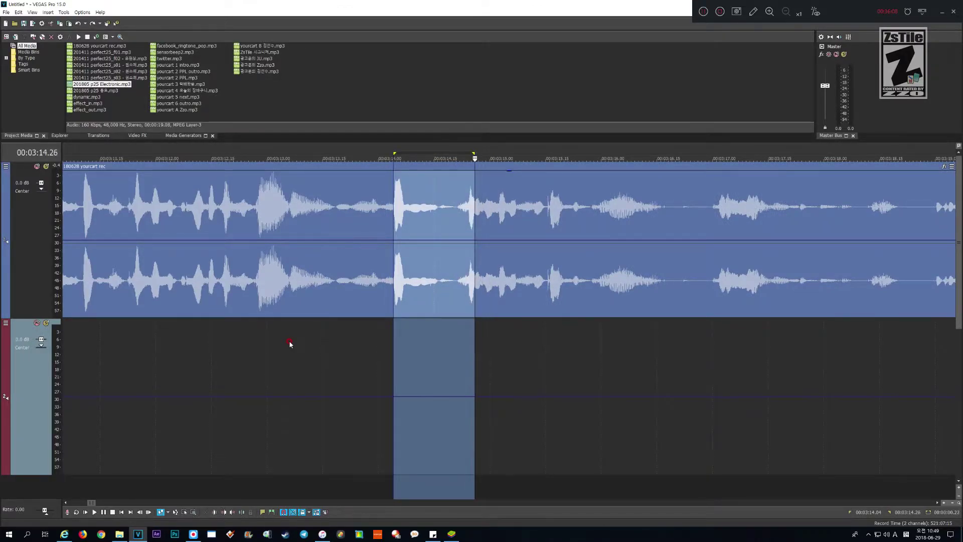
key(Delete)
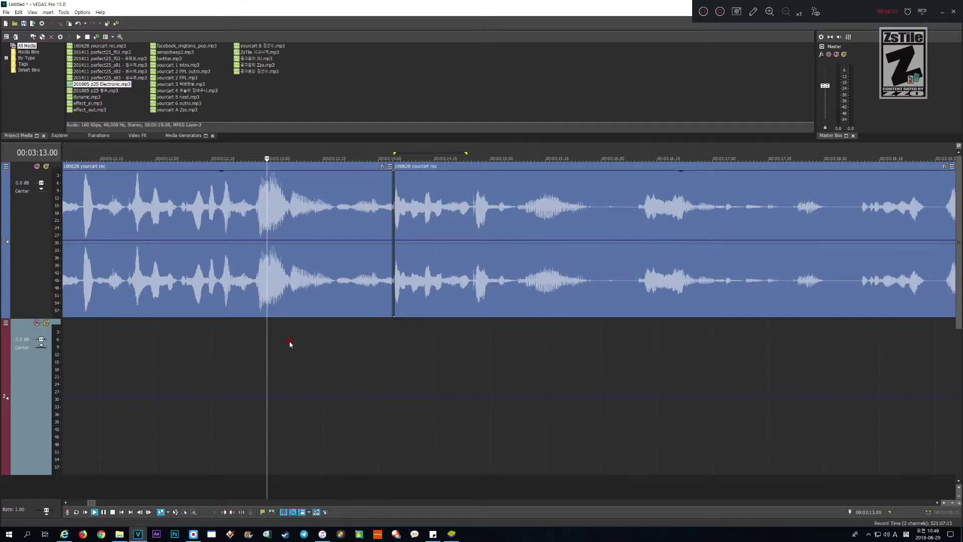
- Play back the voice recording across the cut at 00:03:14.04, zooming in to check how the join sounds
key(Return)
key(Up)
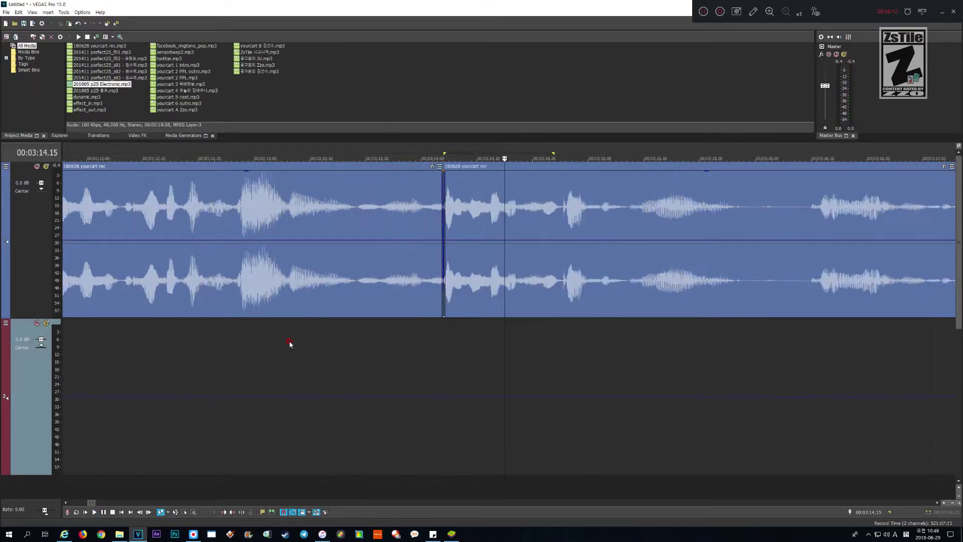
key(Up)
key(Up)
key(Up)
key(Left)
key(Left)
key(Left)
key(Left)
key(space)
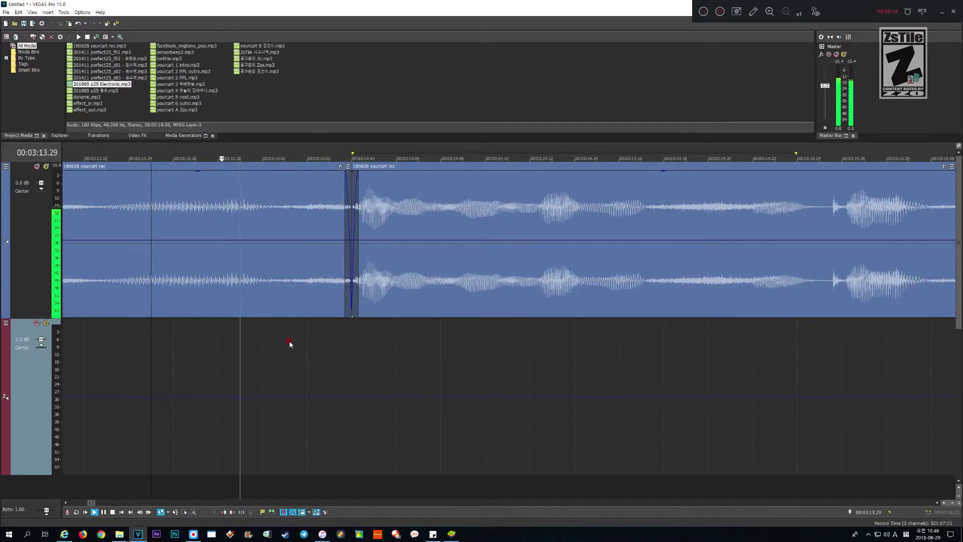
key(Return)
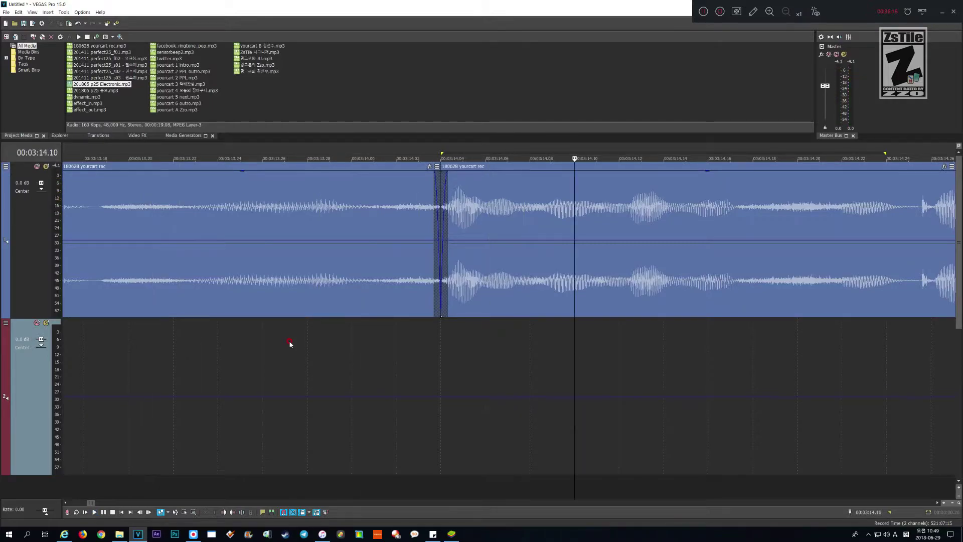
- Remove the fade-out before the cut at 00:03:14.04 and tighten the fade-in of the clip that follows
scroll(290, 343, up, 2)
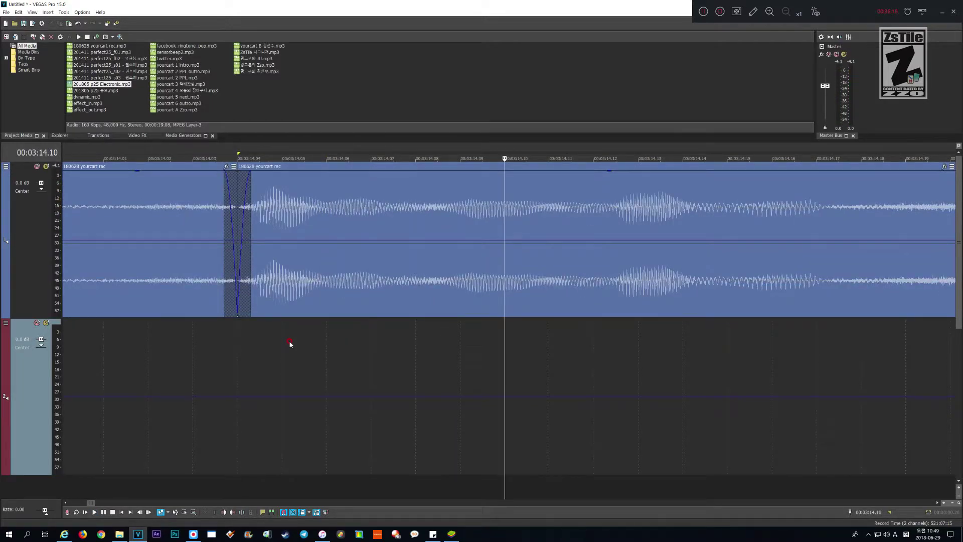
click(244, 338)
scroll(411, 312, up, 2)
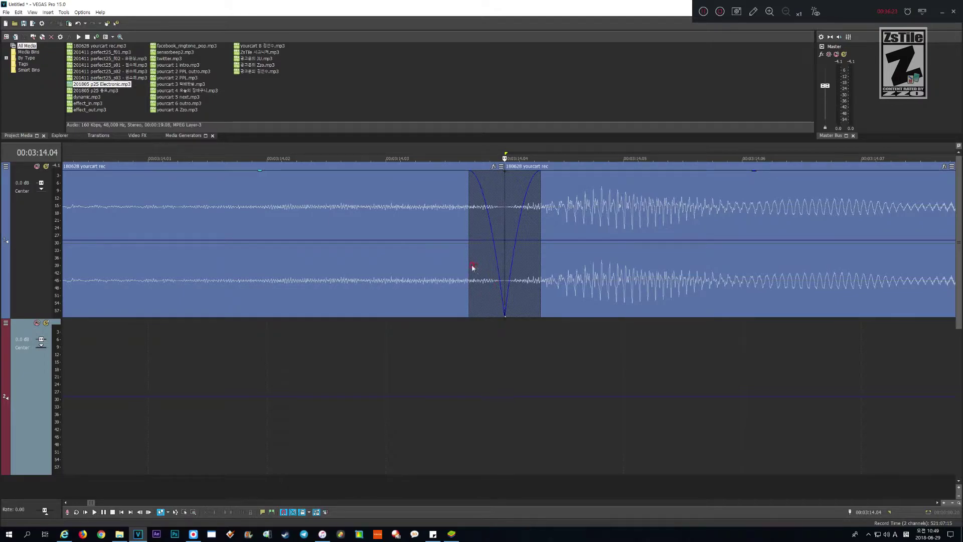
mouse_move(471, 264)
mouse_down()
mouse_move(475, 273)
mouse_move(516, 269)
mouse_move(535, 257)
mouse_move(488, 258)
mouse_up()
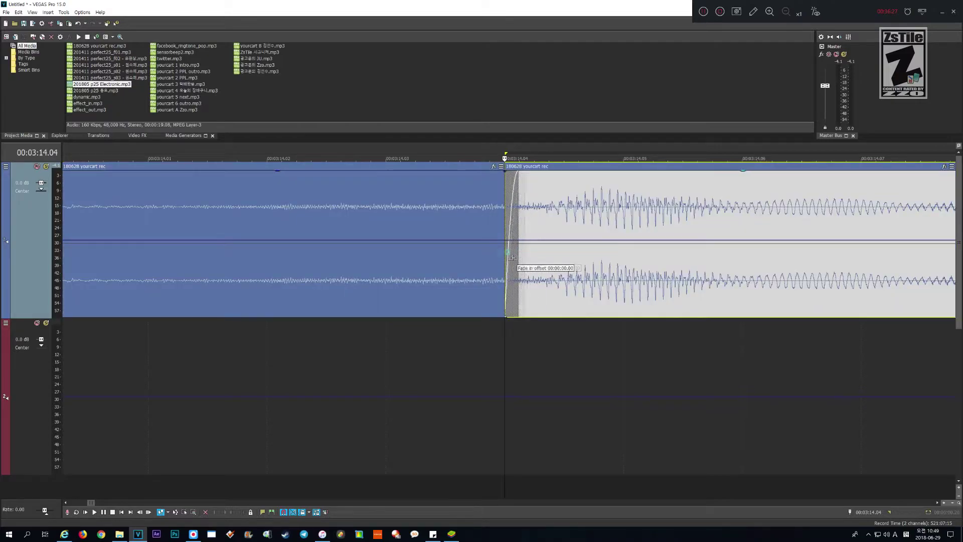
scroll(475, 311, down, 8)
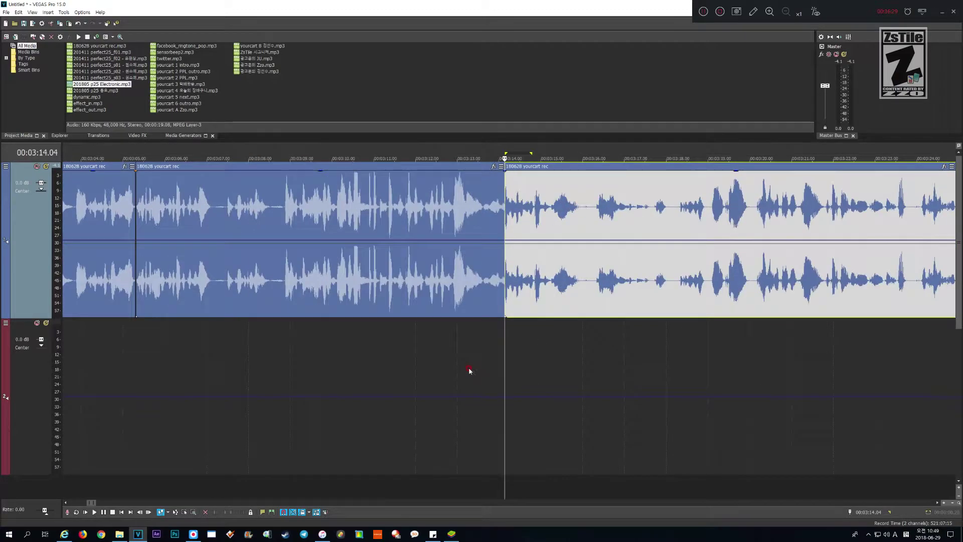
- Play back the recording from about 00:03:13 across the adjusted join and on to about 00:03:20
click(473, 370)
key(Return)
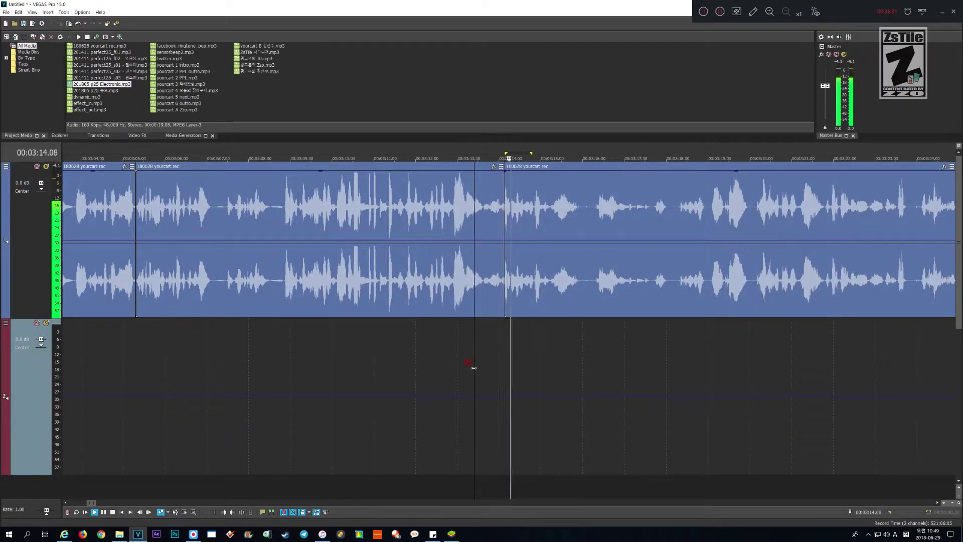
key(Return)
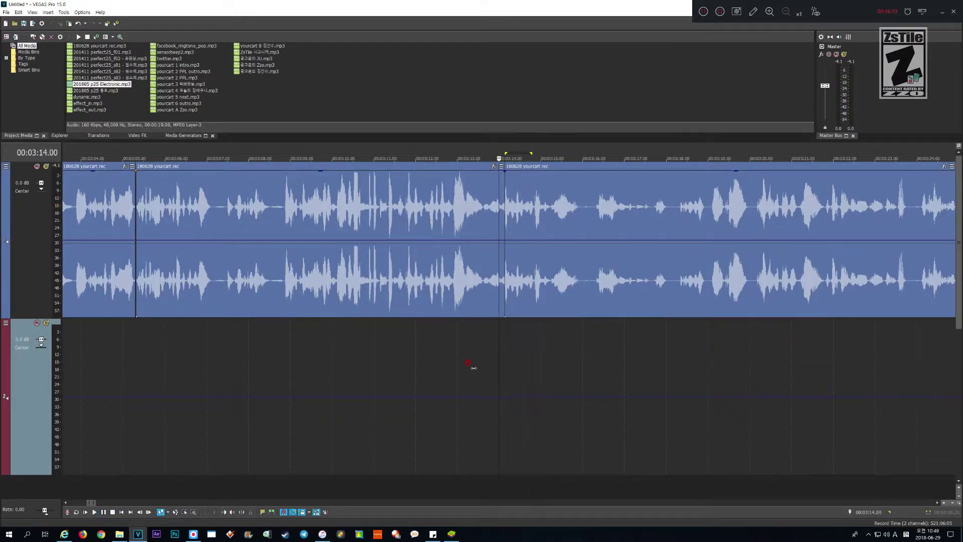
key(Return)
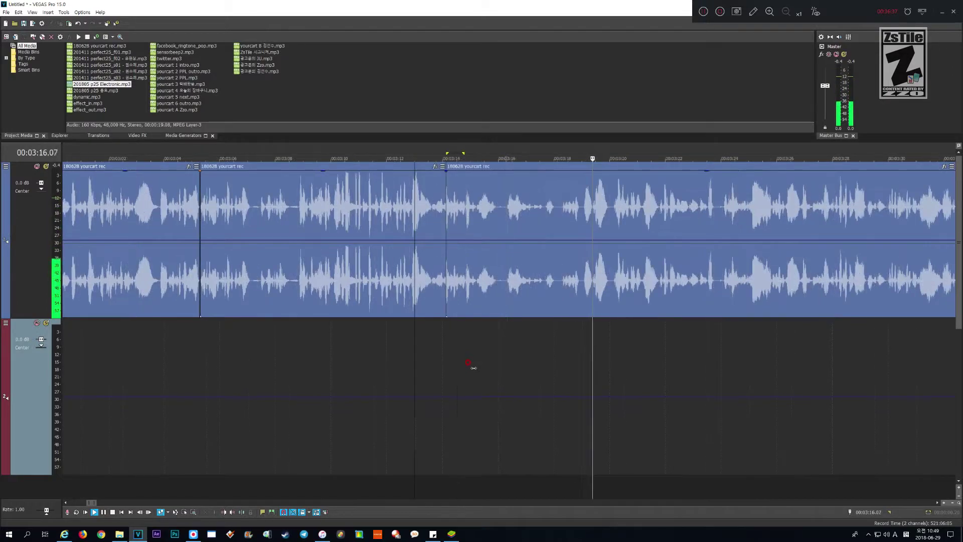
scroll(474, 368, down, 2)
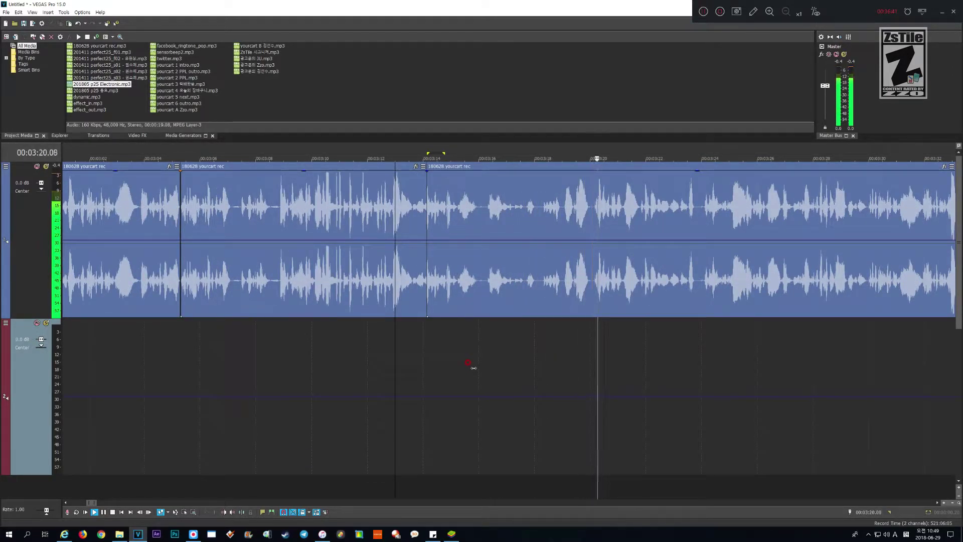
key(Return)
- Ripple-delete part of the silent pause in the voice recording, starting at 00:03:17.21
scroll(473, 368, up, 3)
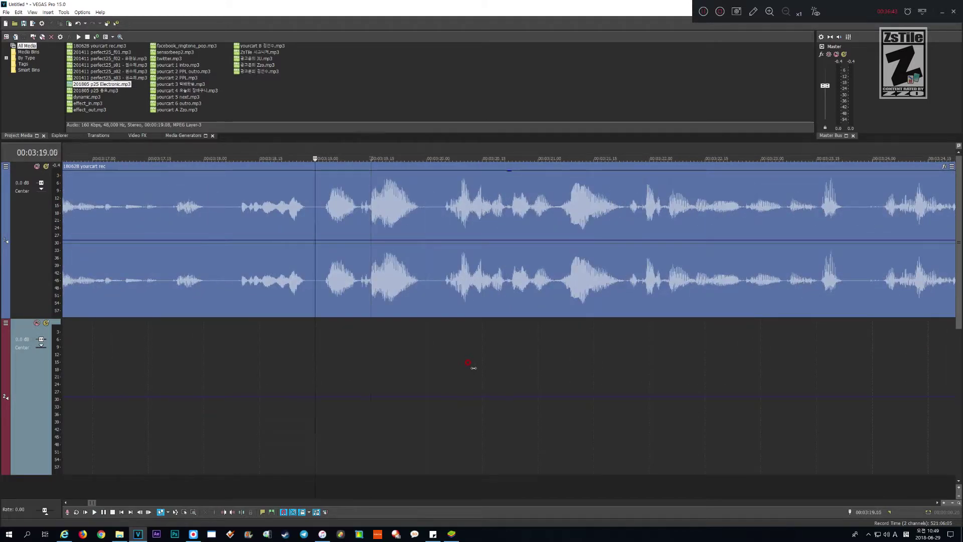
key(Right)
key(Right)
key(Right)
key(Right)
key(Right)
key(shift+Page_Down)
key(shift+Right)
key(Delete)
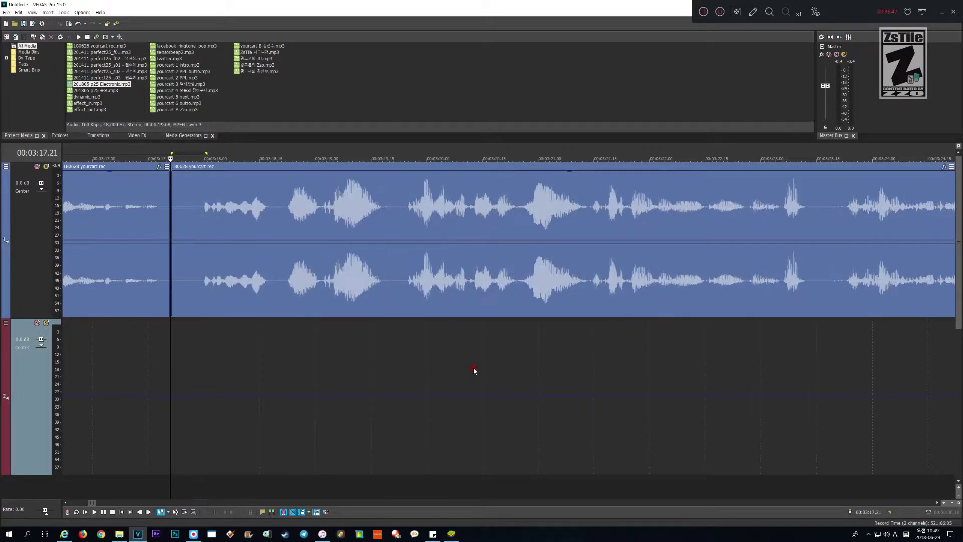
- Play back the recording from 00:03:16.00 across the shortened pause at 00:03:17.21
scroll(474, 368, down, 2)
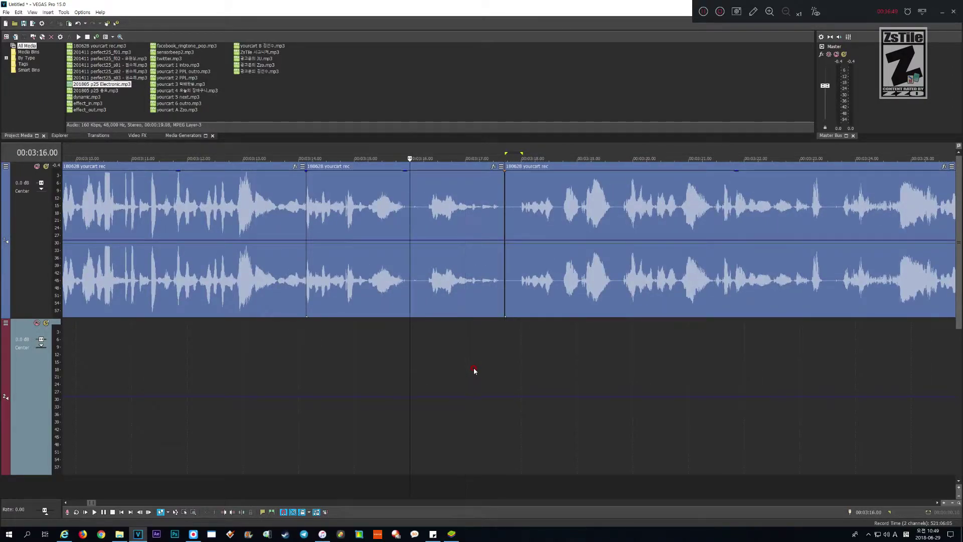
key(space)
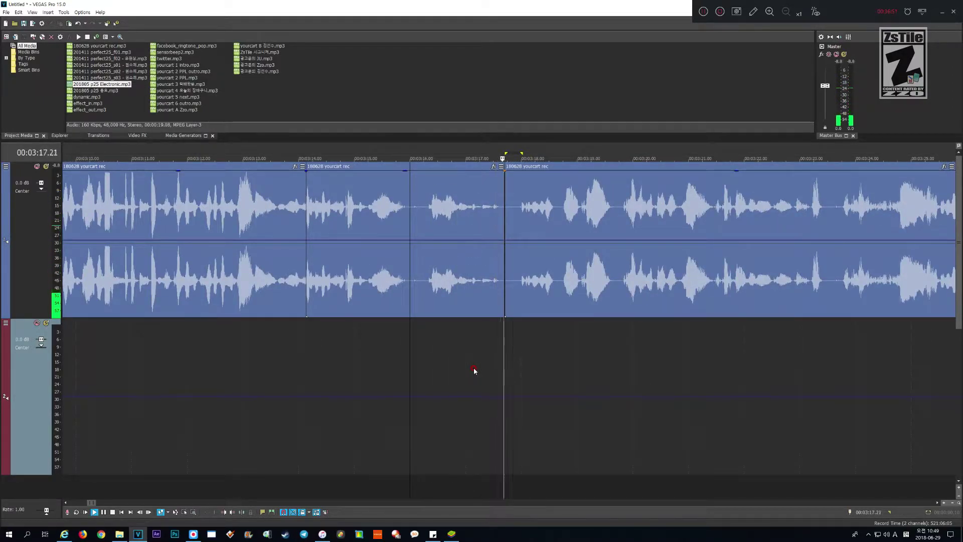
key(space)
- Change the fade-in of the clip after the 00:03:17.21 cut to the linear curve and keep it very short
scroll(474, 370, up, 7)
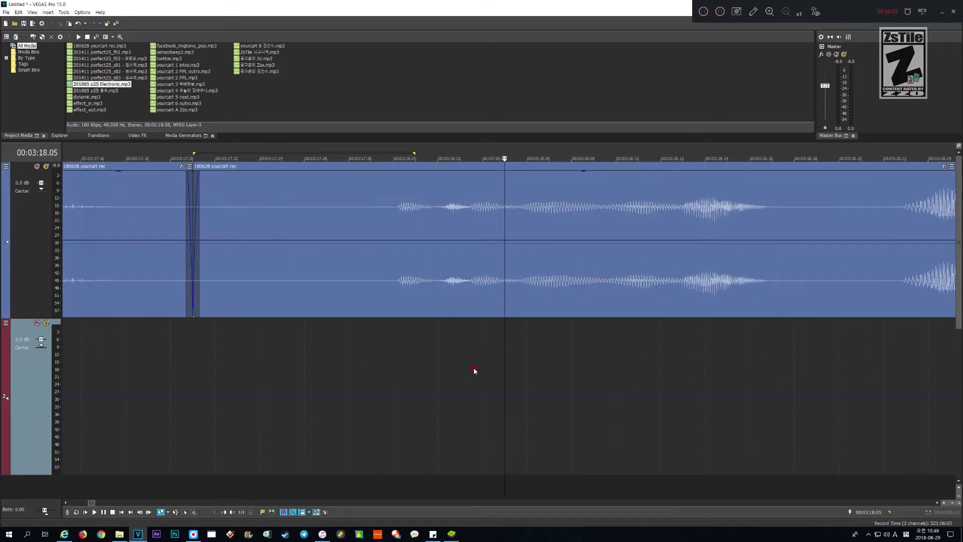
scroll(474, 370, up, 1)
drag(98, 185, 226, 219)
right_click(256, 197)
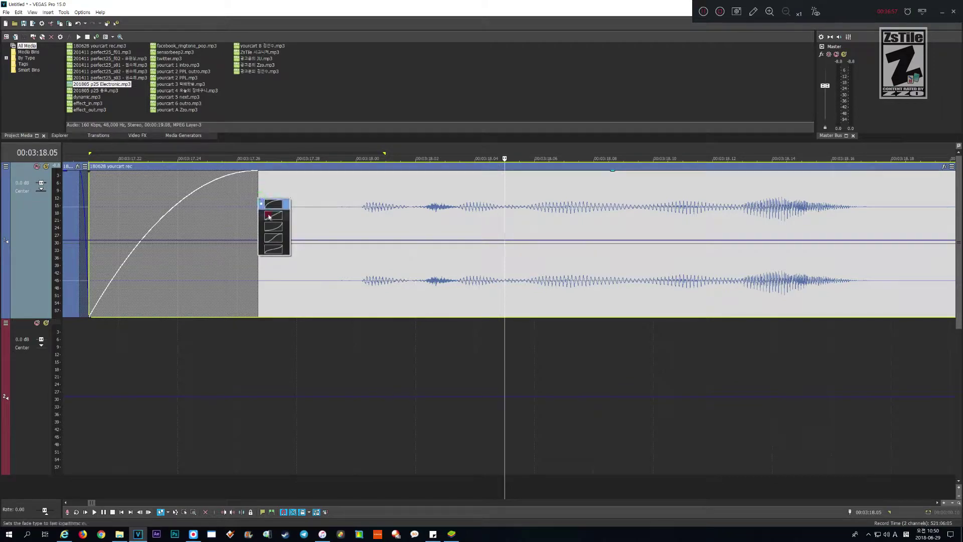
click(266, 212)
drag(257, 206, 2, 190)
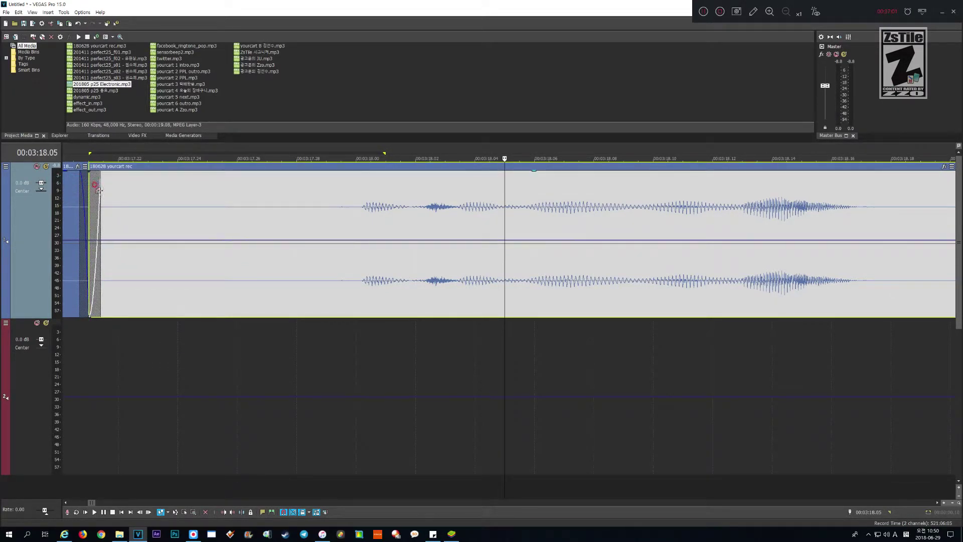
scroll(161, 302, down, 3)
scroll(344, 280, up, 3)
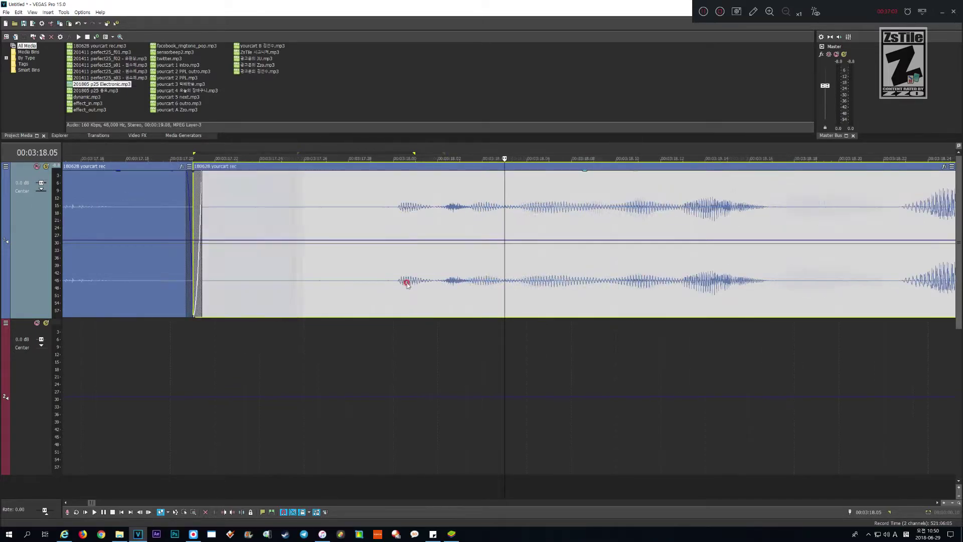
- Play back the recording from 00:03:17.17 to about 00:03:23 to find the next passage to cut
click(99, 432)
scroll(251, 416, down, 2)
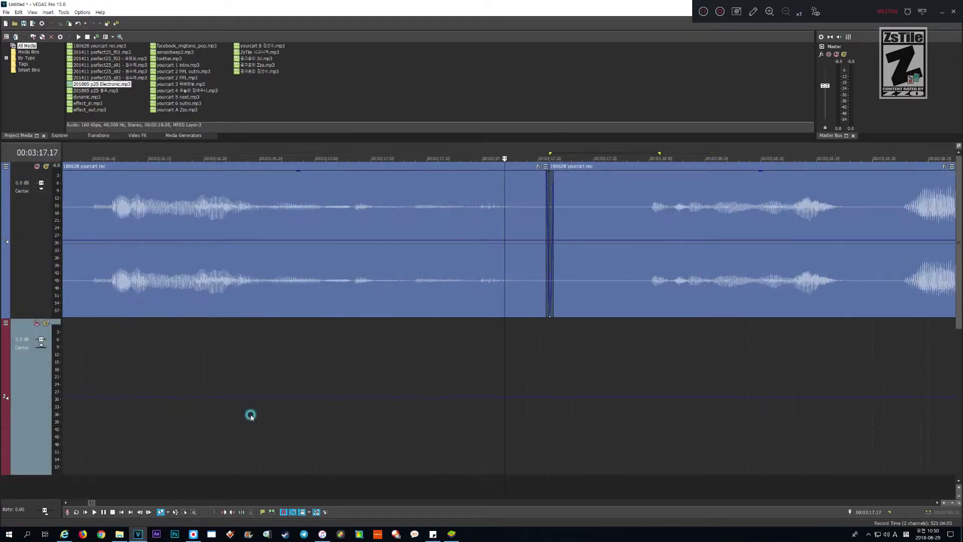
scroll(297, 410, down, 5)
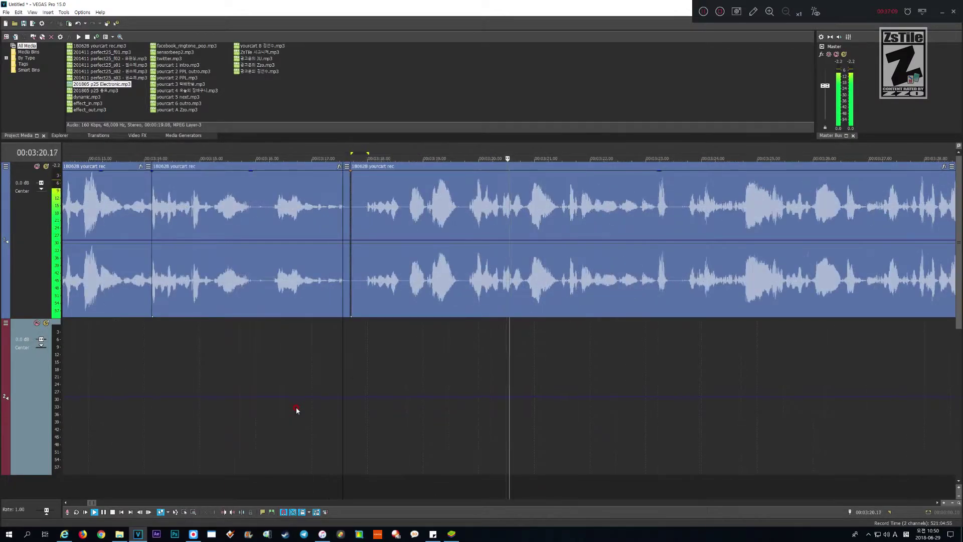
scroll(296, 410, down, 2)
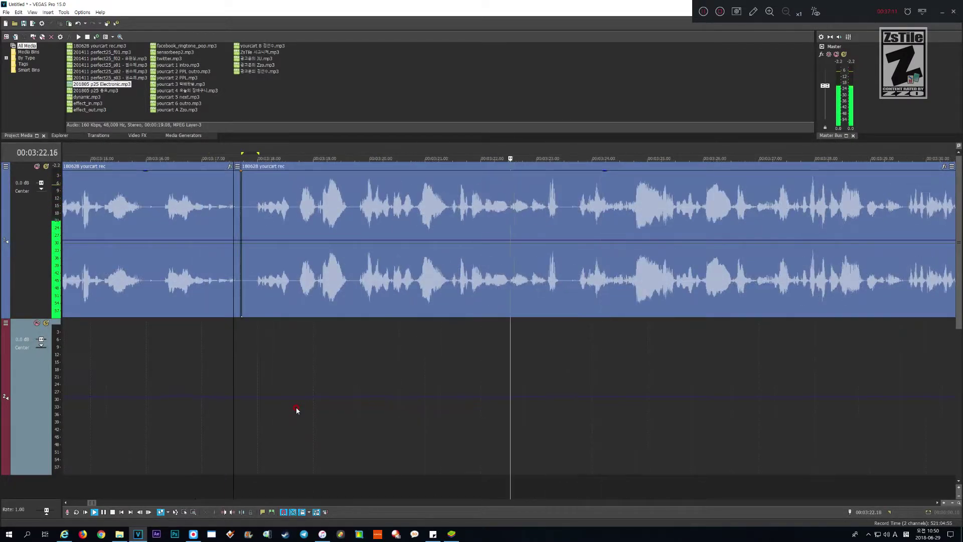
key(Return)
scroll(296, 411, up, 3)
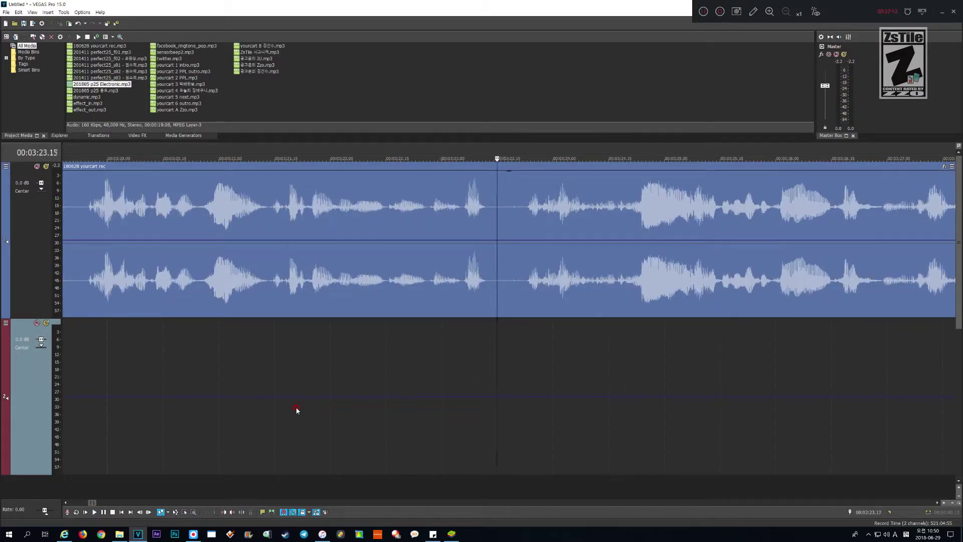
key(Return)
key(Return)
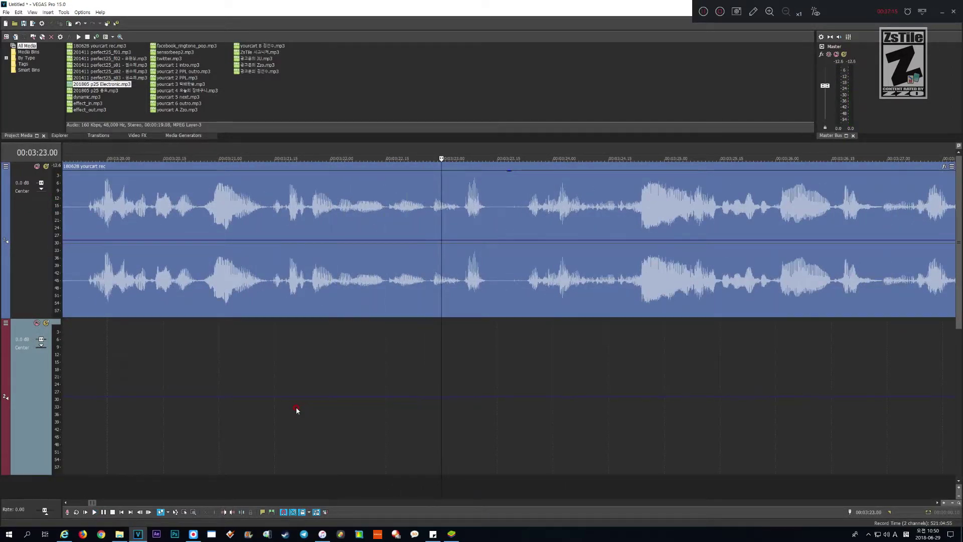
- Ripple-delete the section of the voice recording from about 00:03:22.16 to 00:03:22.26
scroll(296, 410, up, 2)
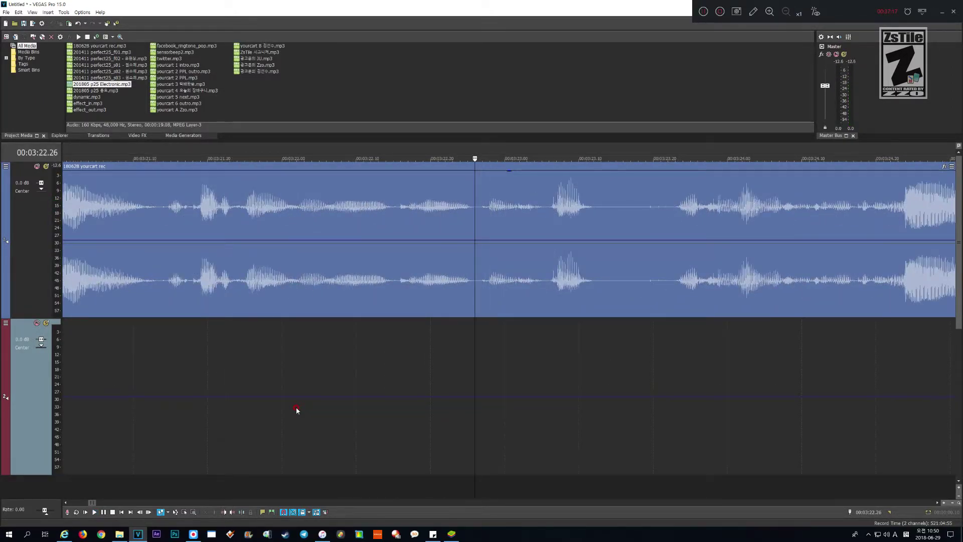
key(shift+Left)
key(shift+Left)
key(shift+Left)
key(shift+Left)
key(shift+Left)
key(shift+Left)
key(shift+Left)
key(shift+Left)
key(shift+Left)
key(shift+Left)
key(shift+Left)
key(shift+Left)
key(shift+Left)
key(shift+Left)
key(shift+Left)
key(shift+Left)
key(shift+Right)
key(shift+Right)
key(shift+Right)
key(shift+Right)
key(shift+Right)
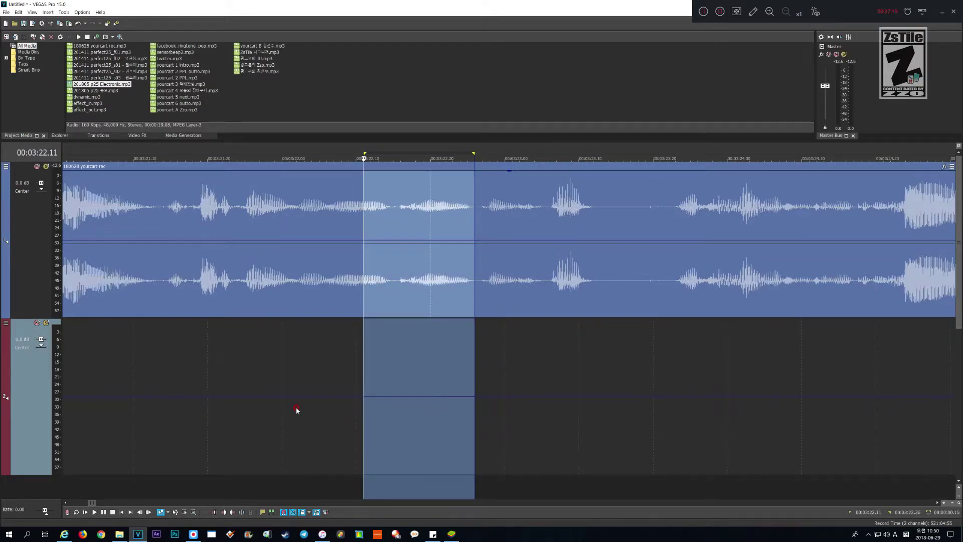
key(Delete)
- Play back the recording across the cut at about 00:03:22.16 and continue listening past 00:03:29
key(Return)
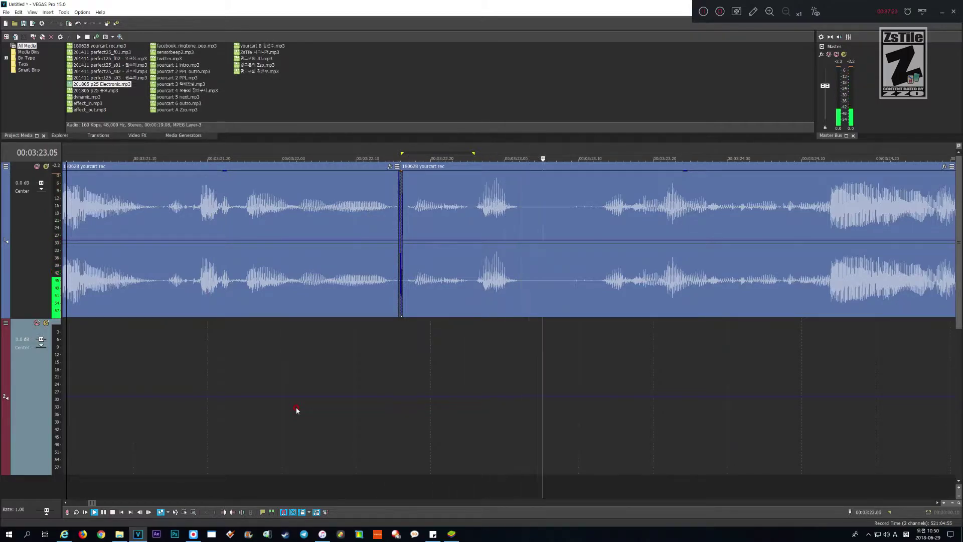
scroll(296, 410, down, 4)
scroll(297, 411, down, 3)
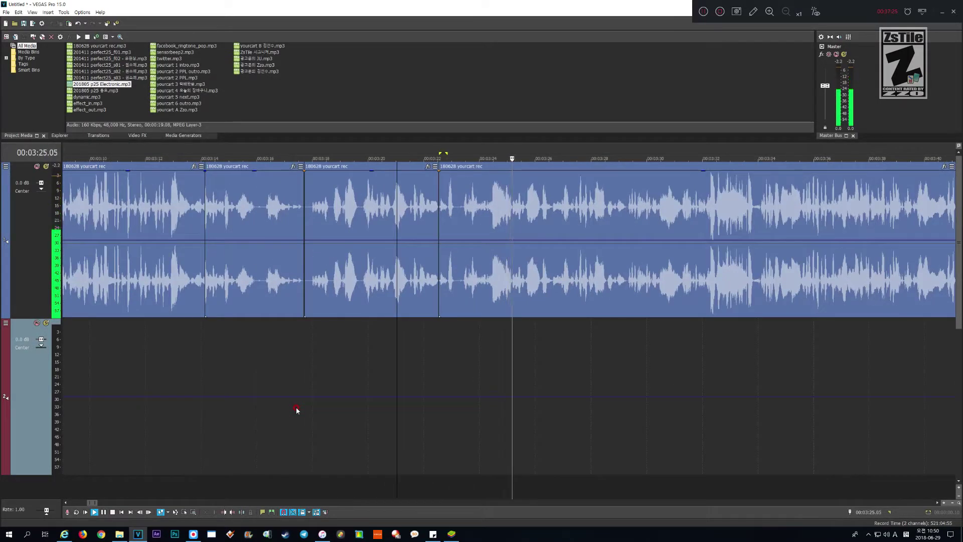
scroll(296, 410, up, 3)
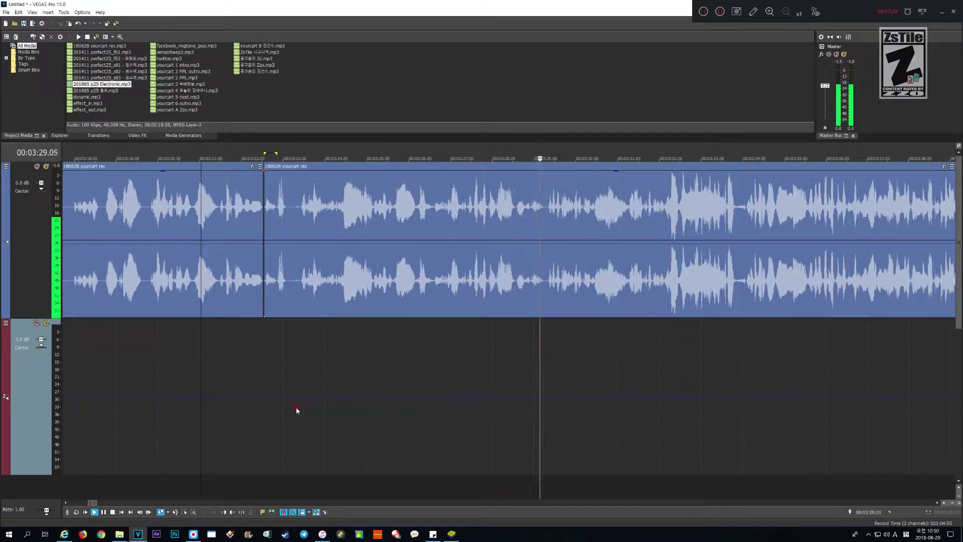
key(Return)
- Ripple-delete the section of the voice recording from 00:03:28.18 to 00:03:29.08
scroll(296, 410, up, 3)
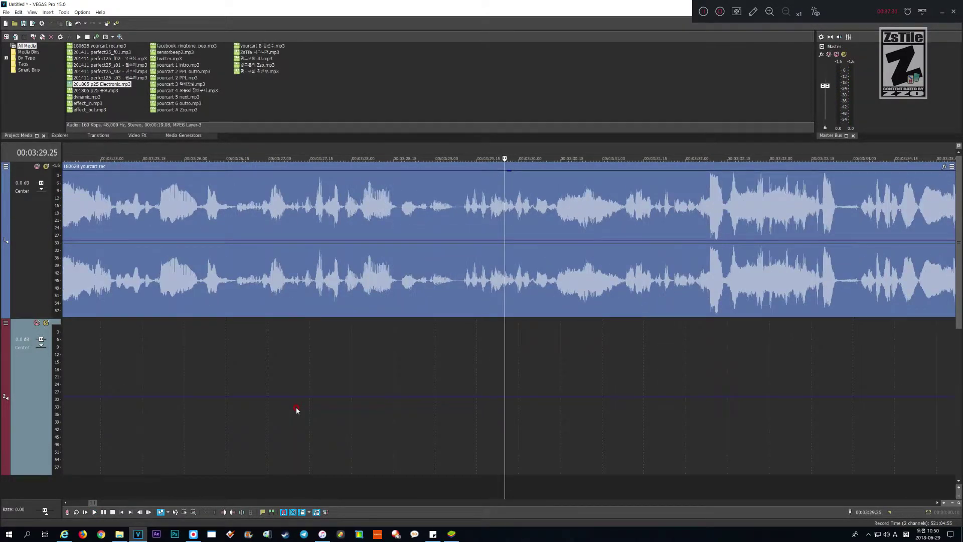
key(Return)
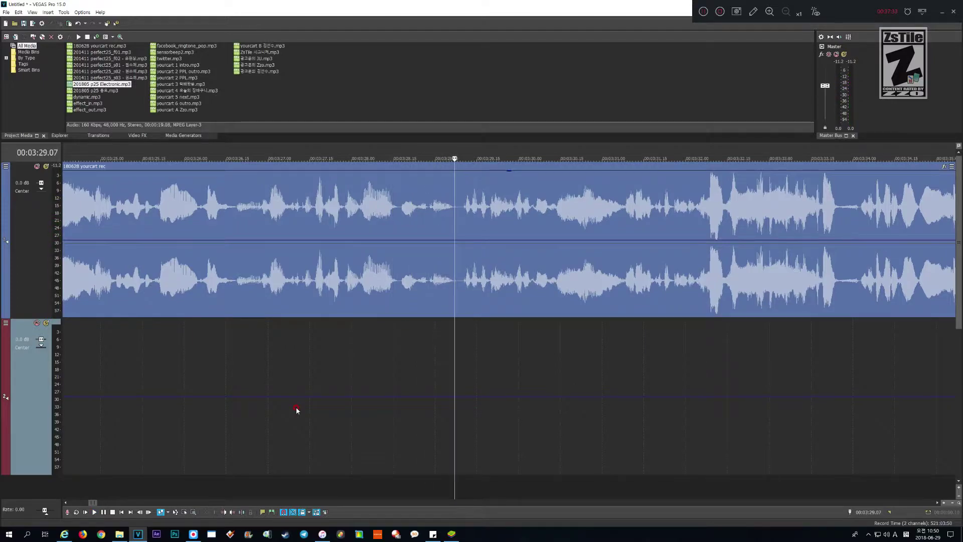
key(shift+Page_Up)
key(shift+Page_Up)
key(shift+Right)
key(shift+Right)
key(shift+Right)
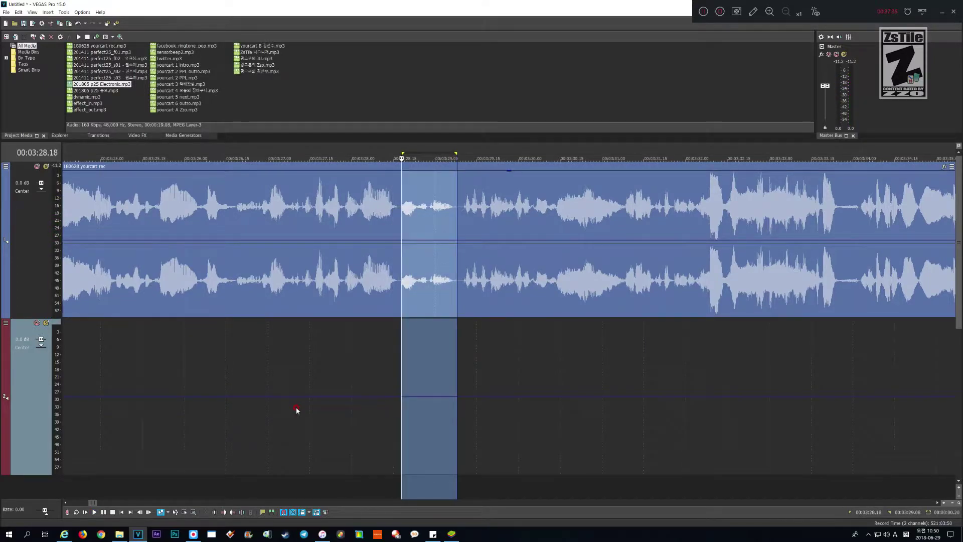
key(Delete)
- Play back the recording from about 00:03:27 to check the cut at 00:03:28.18
key(Page_Up)
key(Page_Up)
key(space)
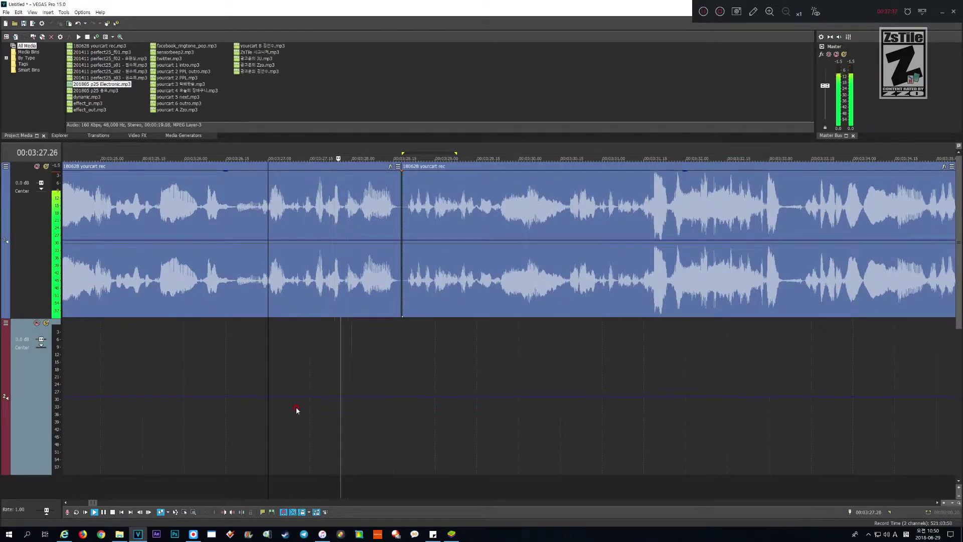
- Listen on through the recording from about 00:03:27.26 past 00:03:37, watching the waveform after the cut at 00:03:28.18
scroll(296, 410, up, 2)
scroll(296, 411, down, 4)
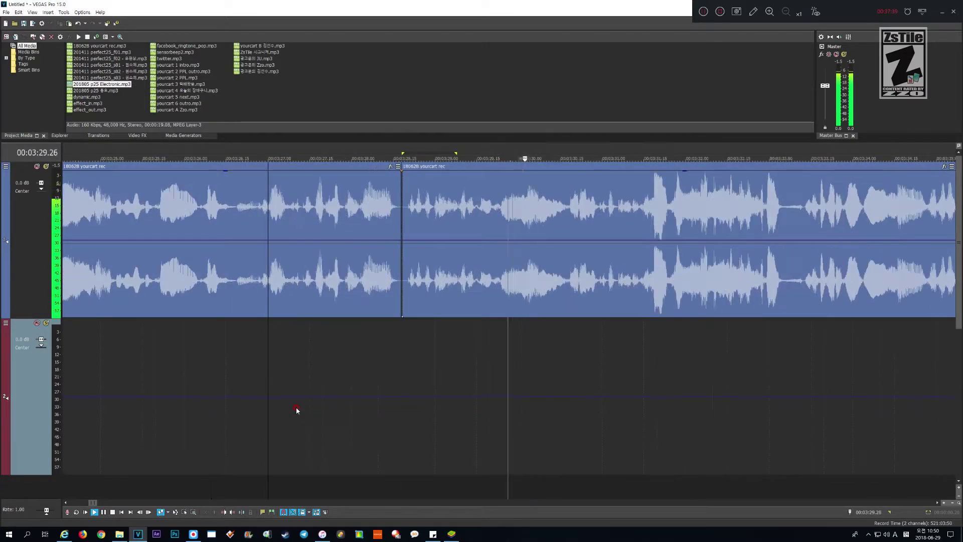
scroll(296, 410, up, 2)
scroll(296, 410, down, 1)
scroll(296, 410, up, 1)
scroll(295, 410, down, 3)
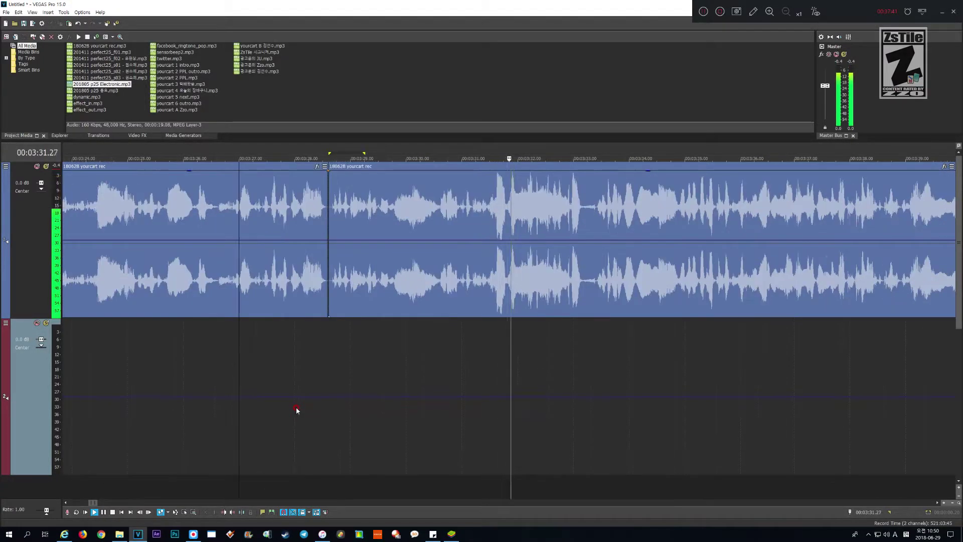
scroll(296, 410, up, 1)
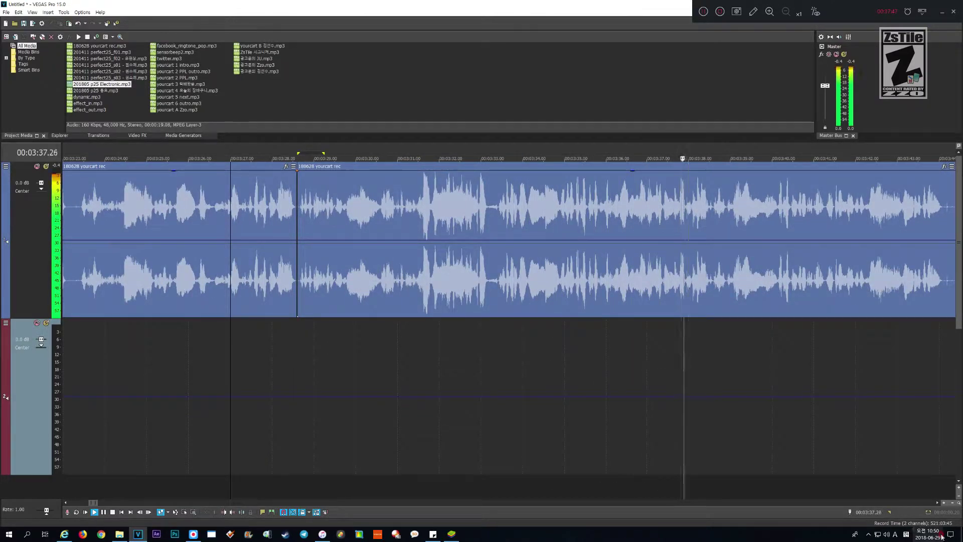
- Raise the computer's speaker volume to 71 and return to the timeline
click(887, 535)
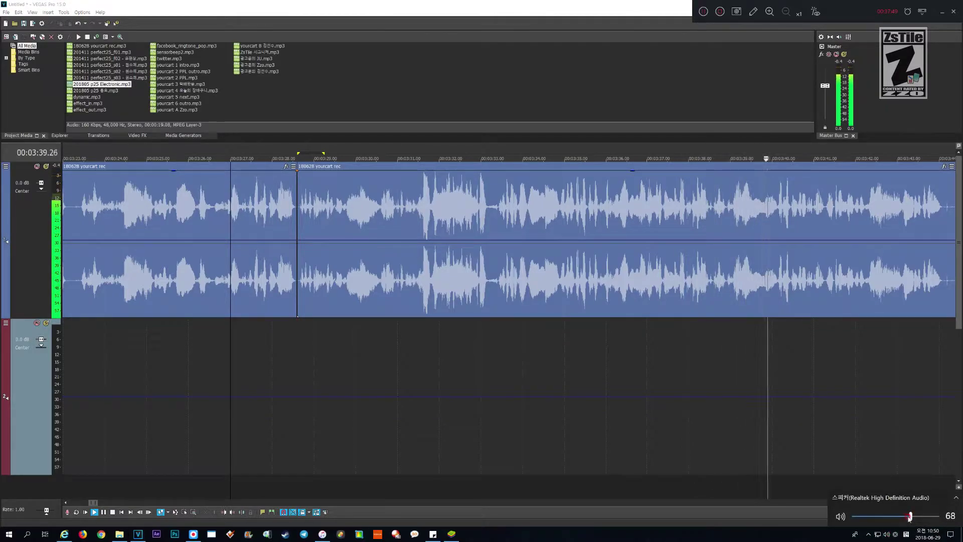
drag(913, 519, 914, 520)
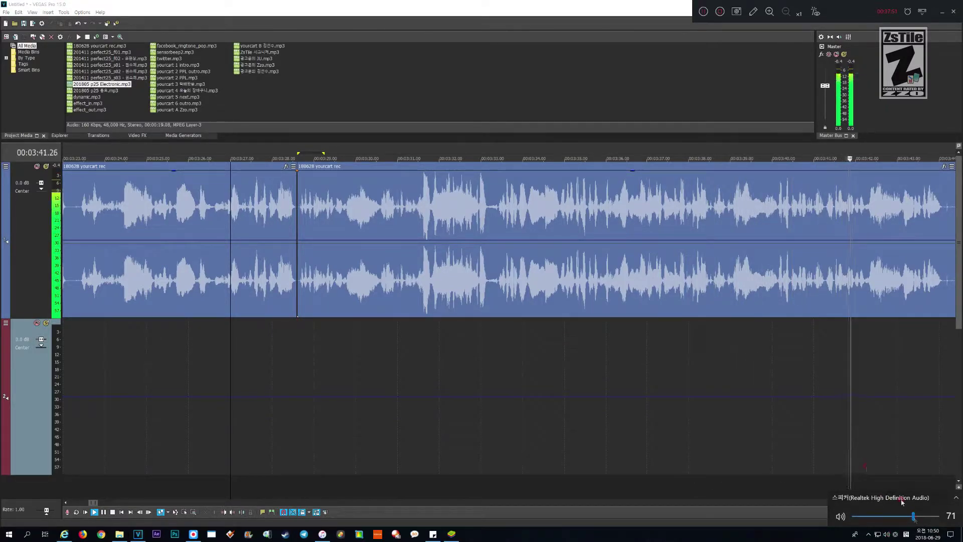
click(732, 428)
click(666, 422)
- Play back the recording from about 00:03:33.26 past 00:03:44
key(space)
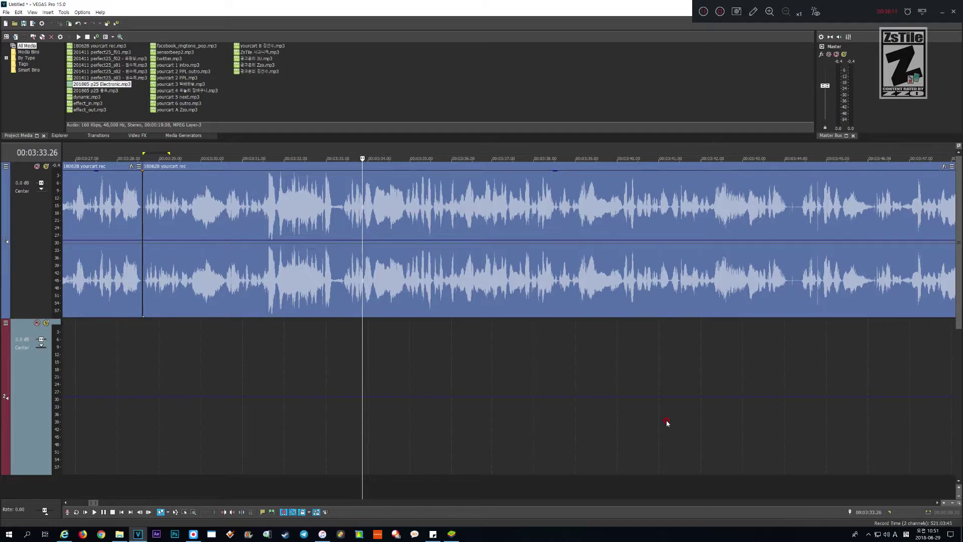
key(space)
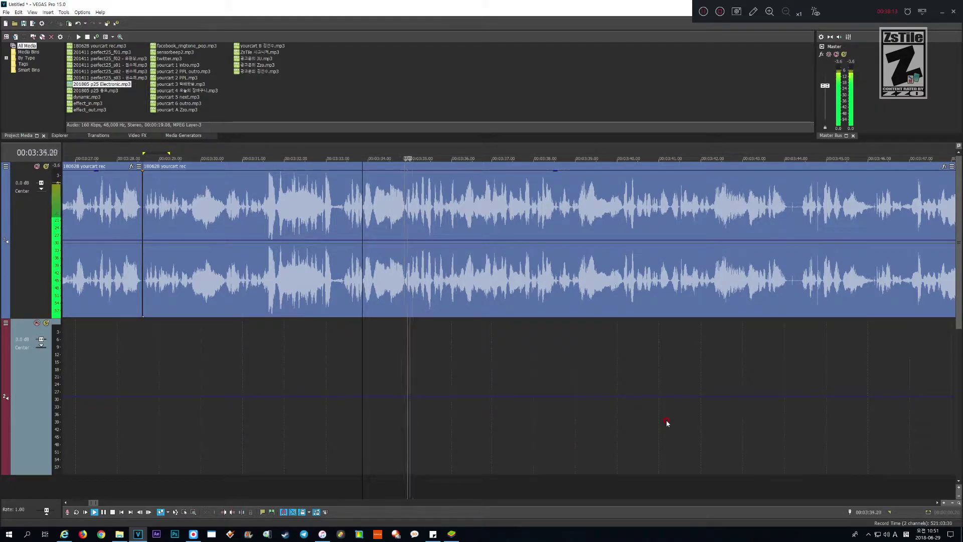
key(Return)
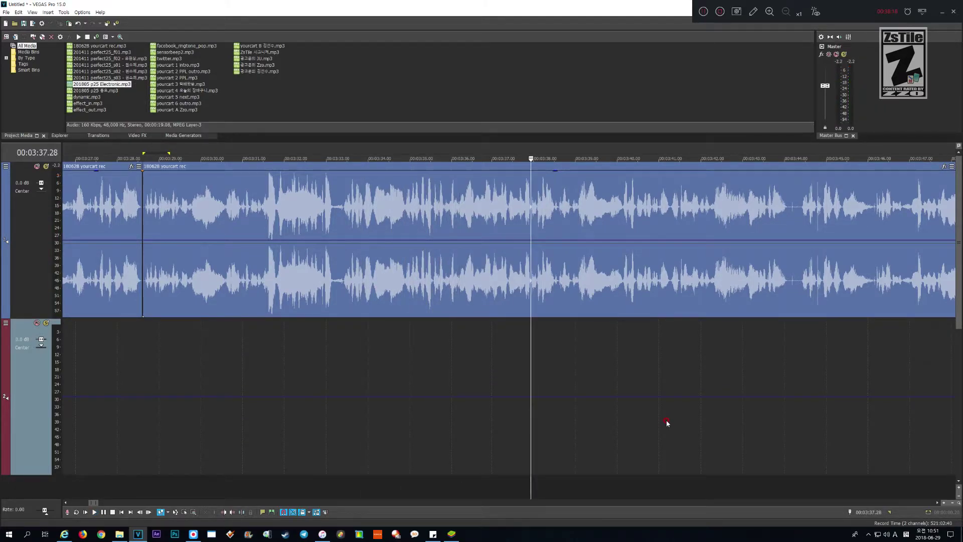
key(space)
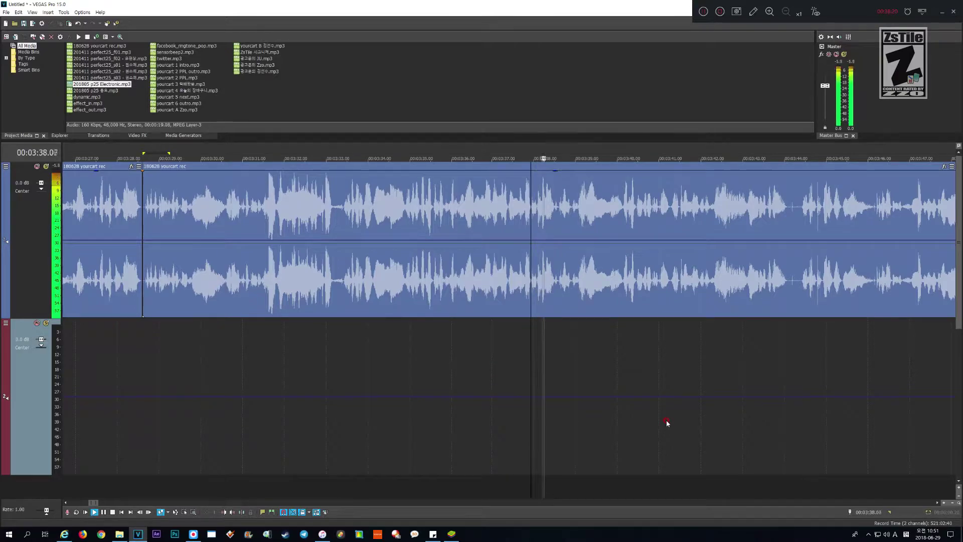
scroll(667, 423, down, 2)
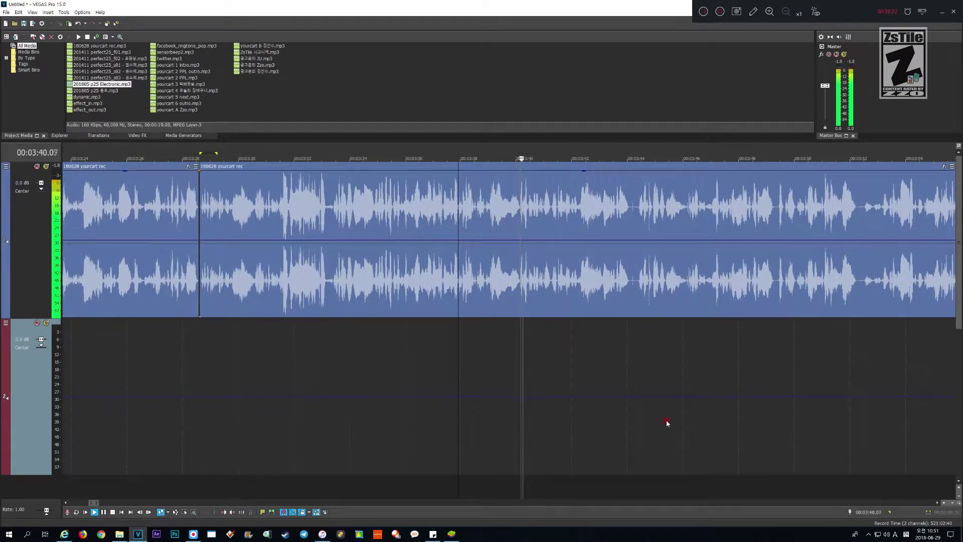
scroll(667, 422, up, 2)
scroll(667, 423, down, 1)
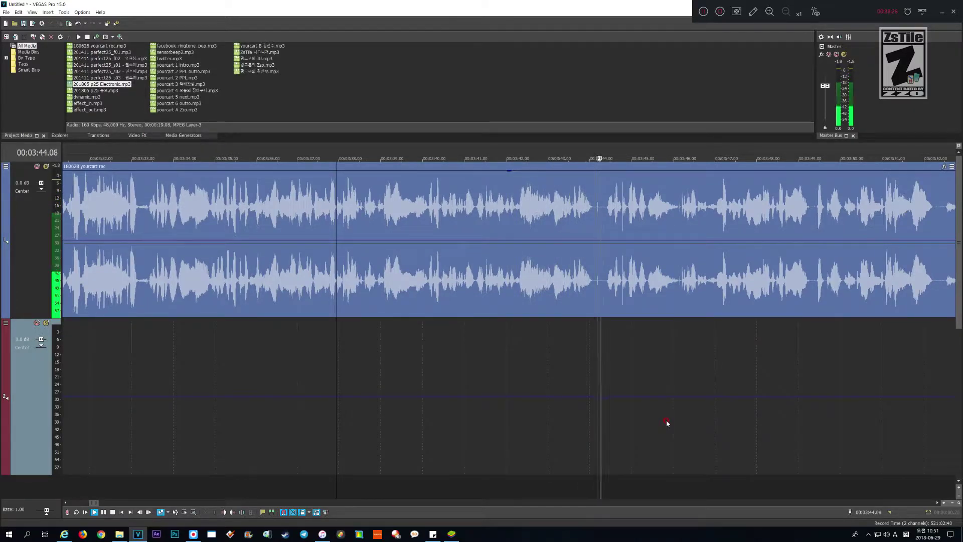
- Try to ripple-delete the section of the voice recording from 00:03:43.18 to 00:03:44.16
key(space)
scroll(667, 422, up, 4)
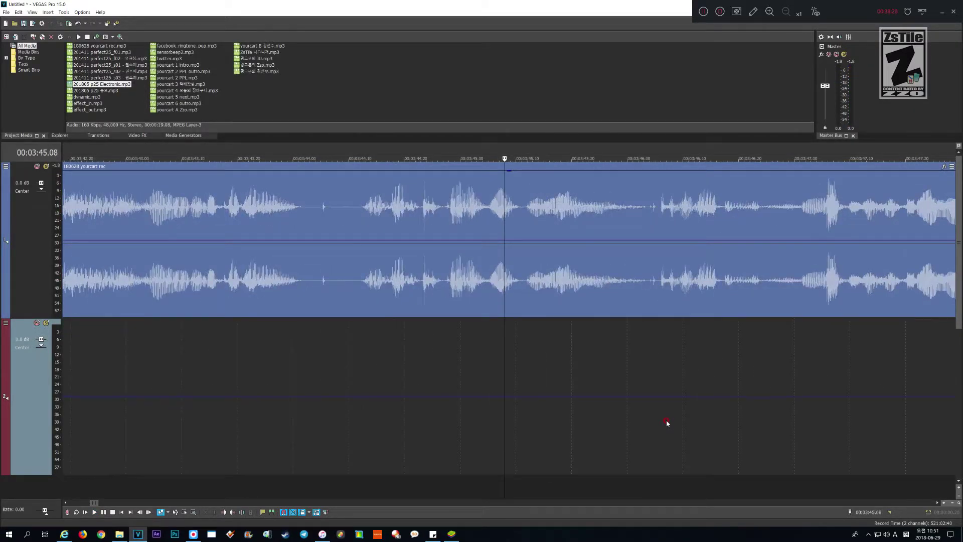
key(space)
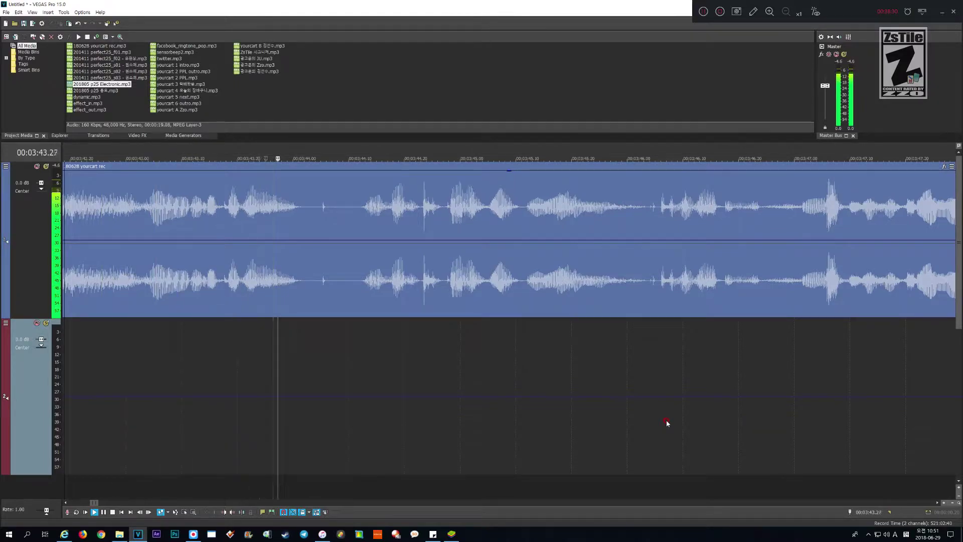
key(space)
key(shift+Left)
key(shift+Left)
key(shift+Left)
key(shift+Left)
key(shift+Left)
key(shift+Left)
key(shift+Left)
key(shift+Left)
key(shift+Left)
key(shift+Left)
key(shift+Left)
key(shift+Left)
key(shift+Left)
key(shift+Left)
key(shift+Left)
key(shift+Left)
key(shift+Left)
key(shift+Left)
key(shift+Left)
key(shift+Left)
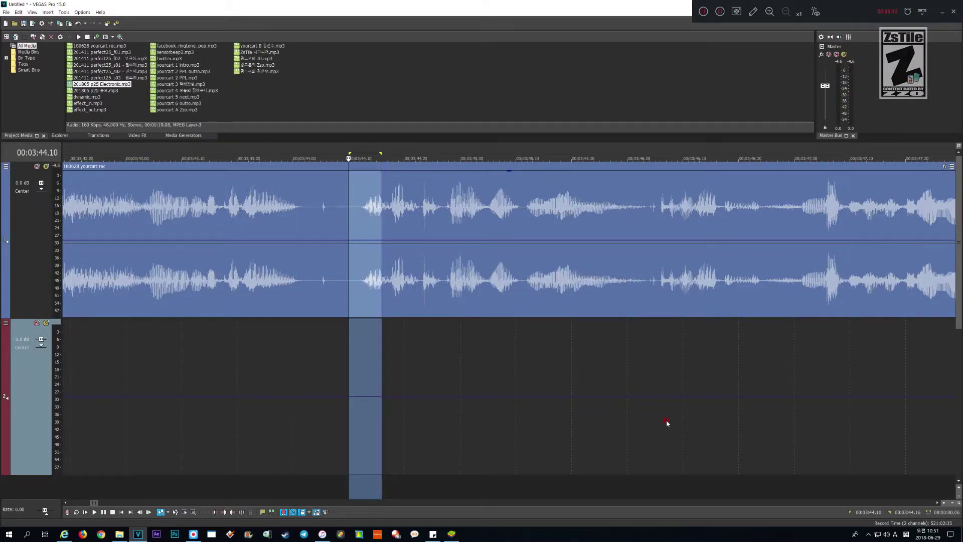
key(shift+Left)
key(shift+Left)
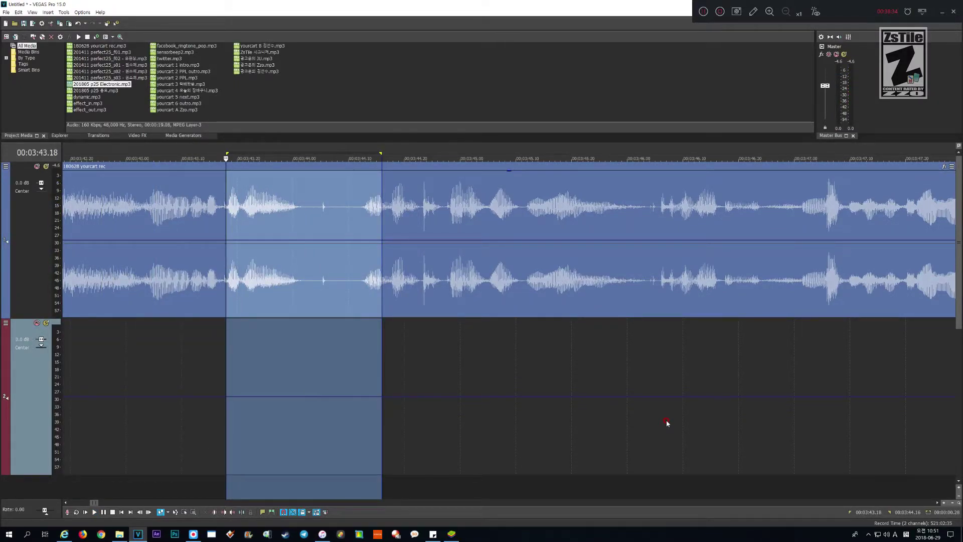
key(Delete)
- Play back the recording across the cut at 00:03:43.18 to check the join
key(space)
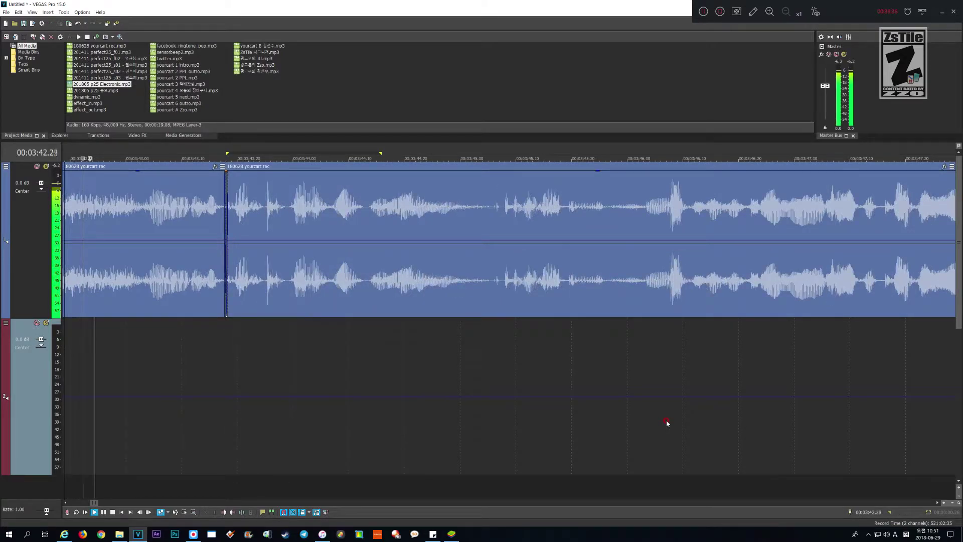
key(Return)
scroll(666, 422, up, 1)
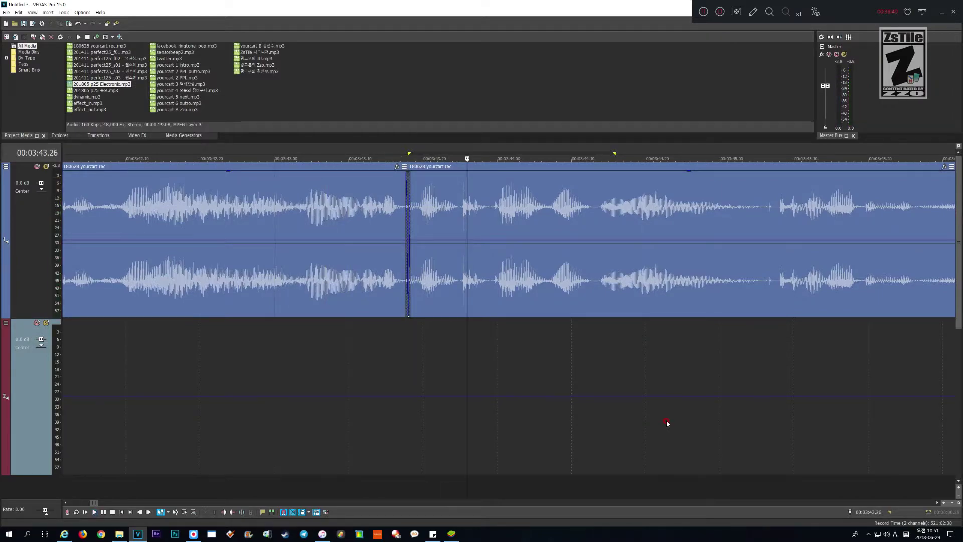
- Undo the last deletion and try ripple-deleting the shorter section from 00:03:43.21 to 00:03:44.16 instead
key(ctrl+z)
key(shift+alt+Right)
key(shift+alt+Right)
key(shift+alt+Right)
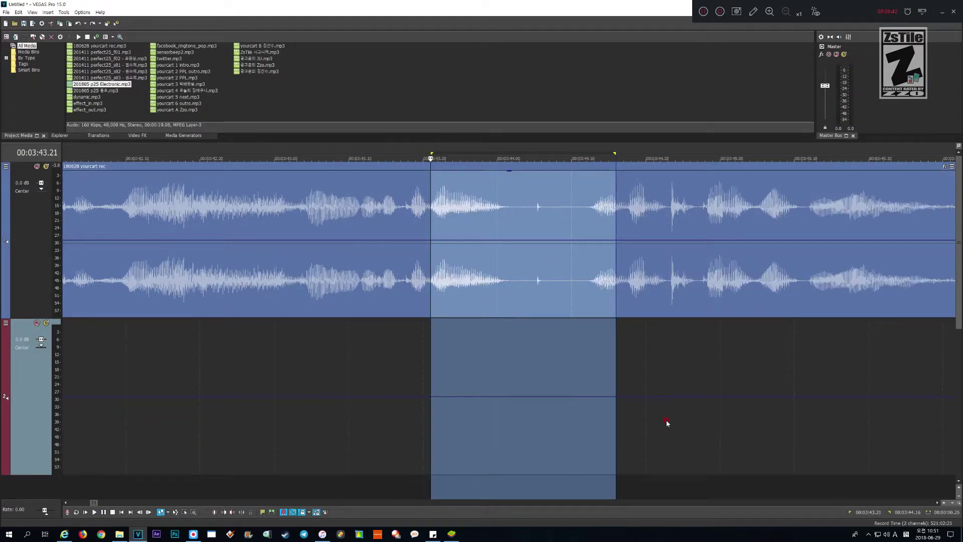
key(Delete)
- Play back the recording across the cut at 00:03:43.21 to check the join
key(space)
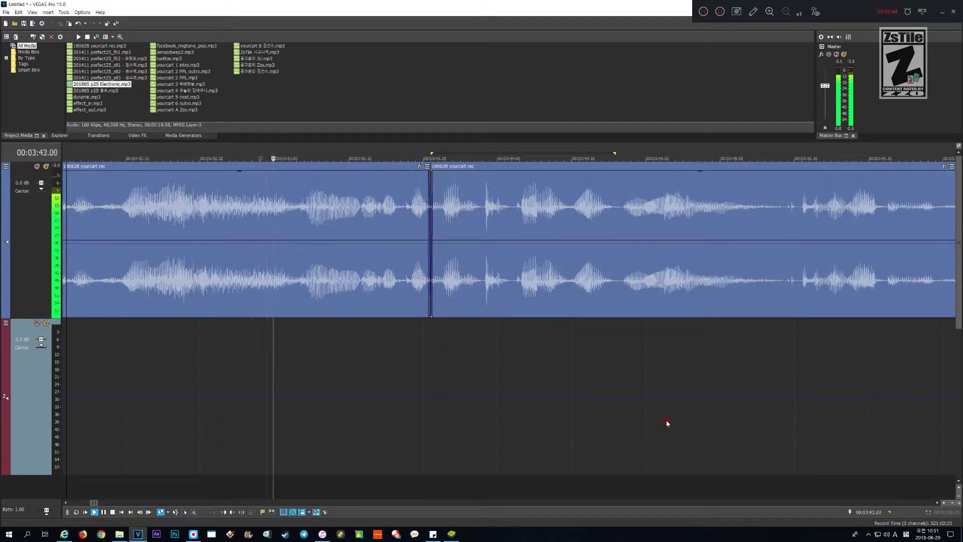
key(Return)
key(space)
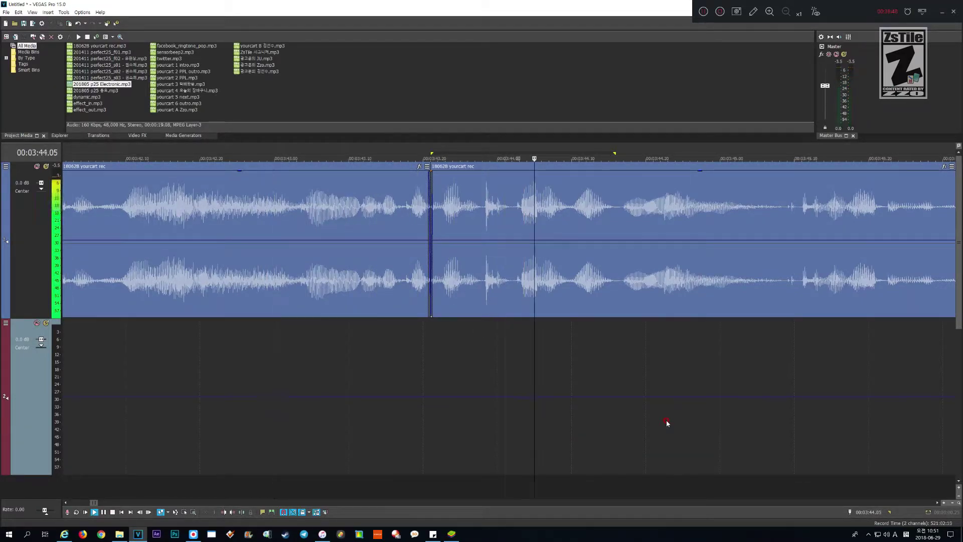
- Undo the ripple-deletions at 00:03:43.21 and 00:03:28.18
key(Return)
key(ctrl+z)
key(ctrl+z)
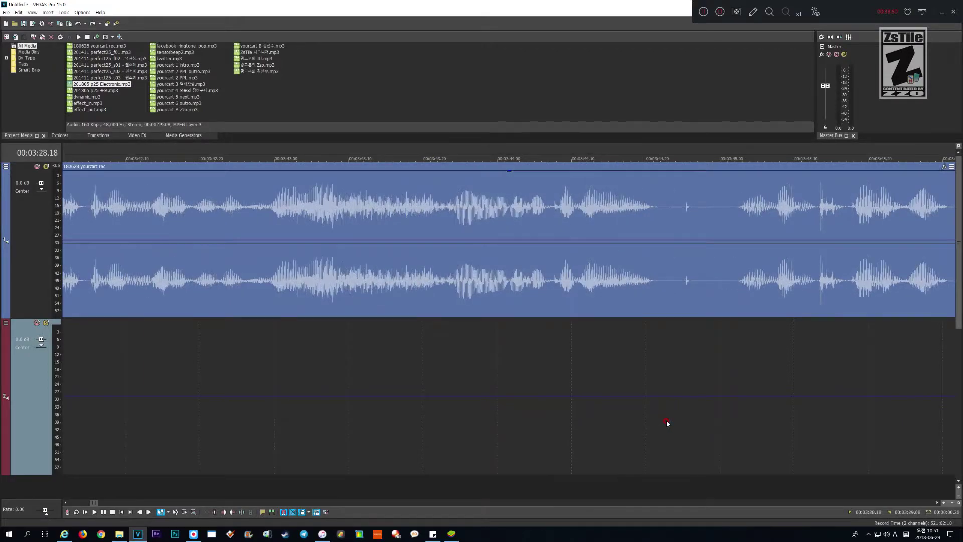
- Play the section after 00:03:28.18 and ripple-delete the recording from about 00:03:28.16 to 00:03:29.08
scroll(665, 420, down, 3)
scroll(666, 421, up, 4)
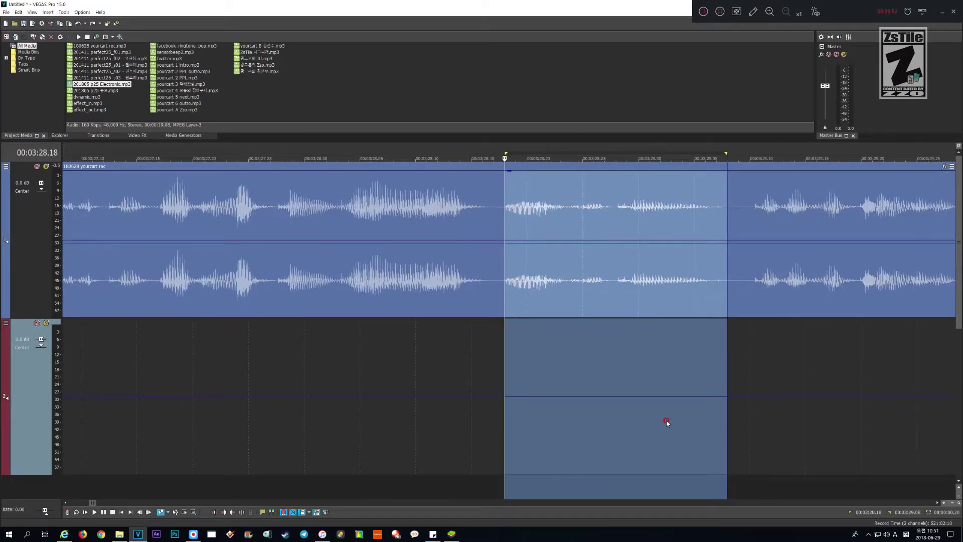
key(Page_Up)
key(Page_Up)
key(space)
key(Return)
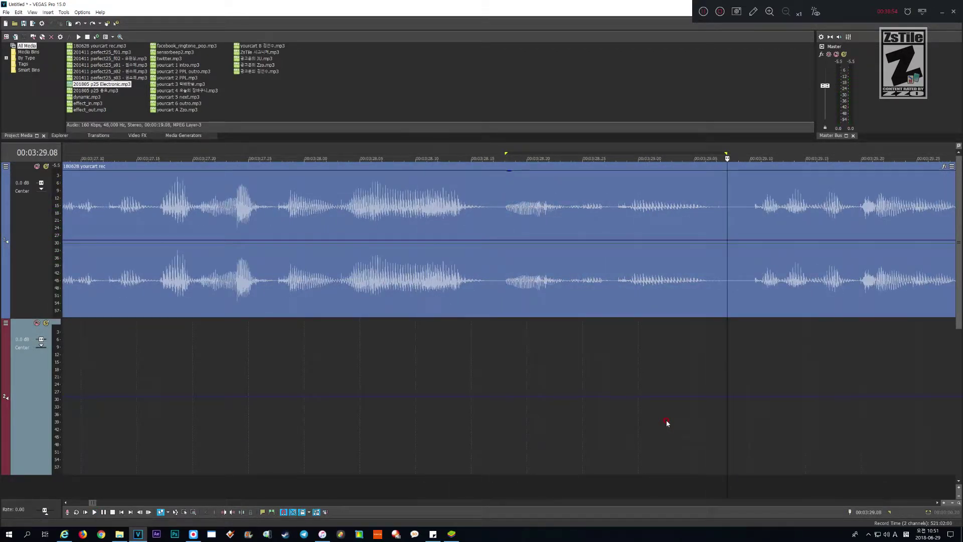
key(shift+Page_Up)
key(shift+Page_Up)
key(shift+Page_Up)
key(shift+Page_Up)
key(shift+Page_Up)
key(shift+alt+Right)
key(shift+alt+Right)
key(shift+alt+Right)
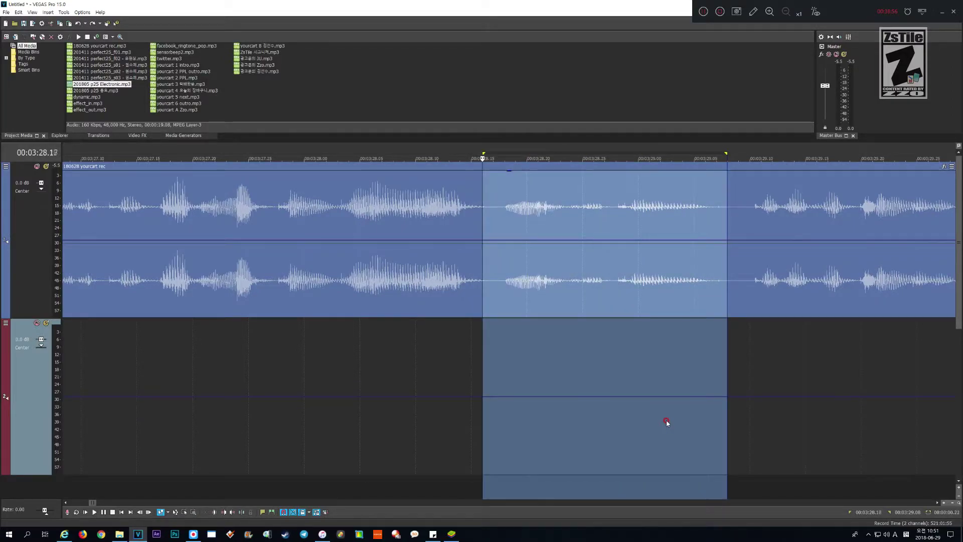
key(Delete)
- Play back the recording across the cut at about 00:03:28.16 and skip ahead, listening to about 00:03:44
key(Page_Up)
key(space)
scroll(666, 421, down, 3)
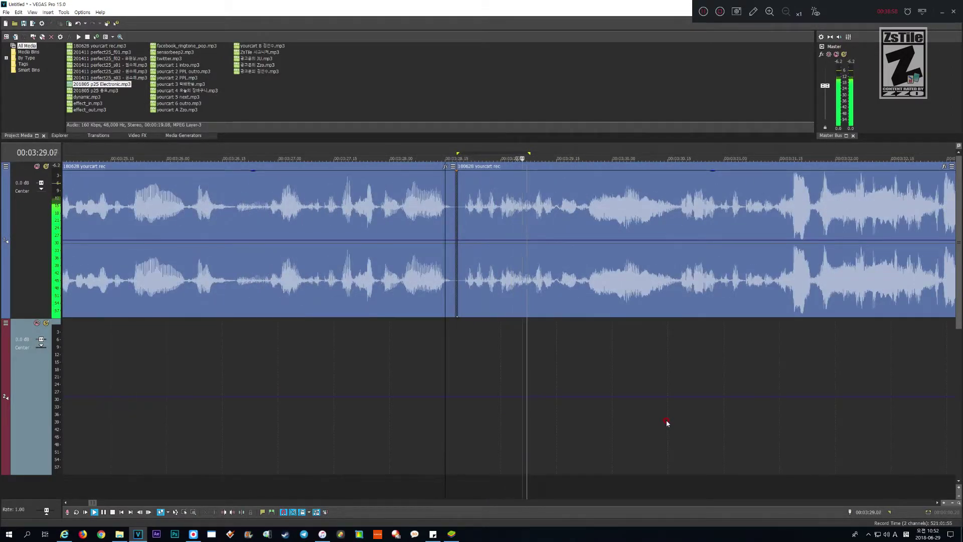
scroll(666, 421, up, 1)
key(Down)
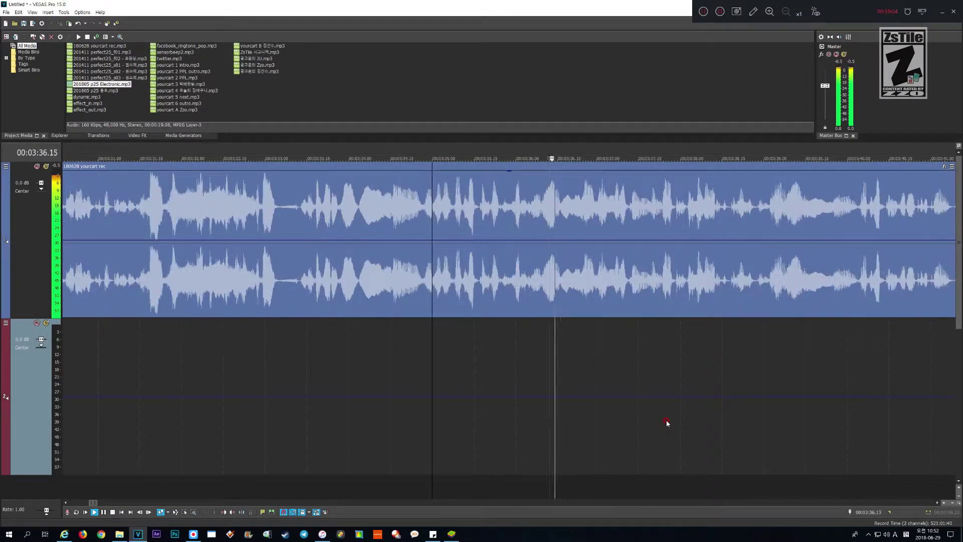
key(Down)
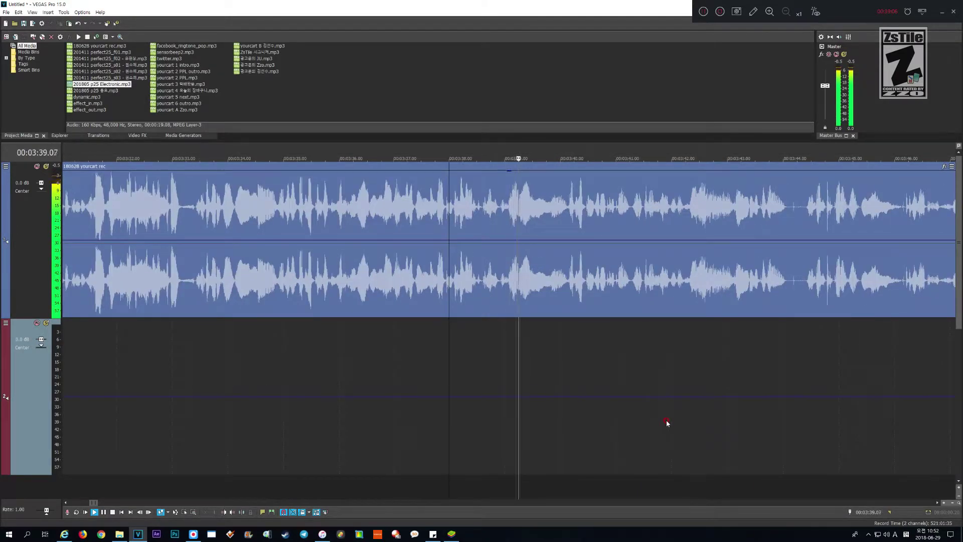
key(Page_Down)
key(Page_Down)
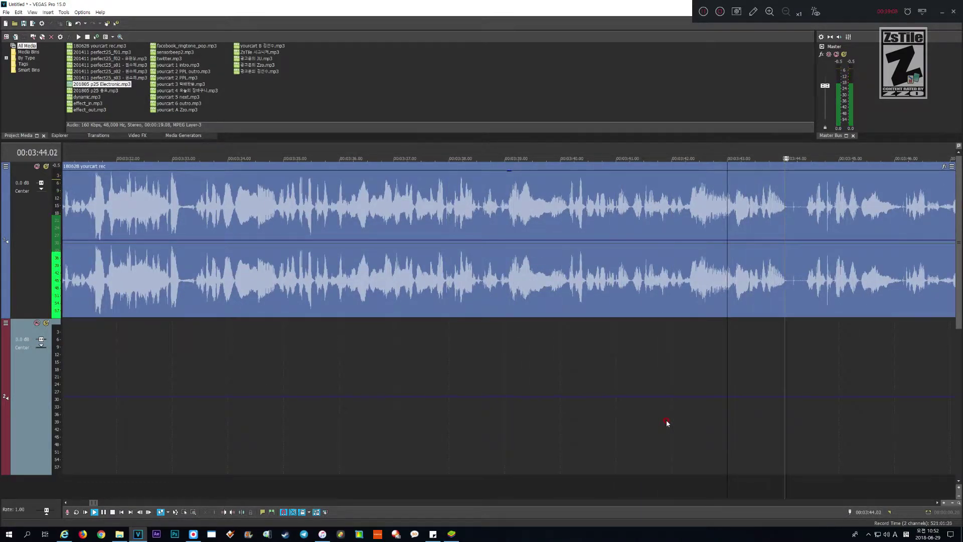
- Ripple-delete the section of the voice recording from 00:03:43.17 to 00:03:44.02 and play back across the cut
key(Return)
key(Up)
key(Up)
key(Up)
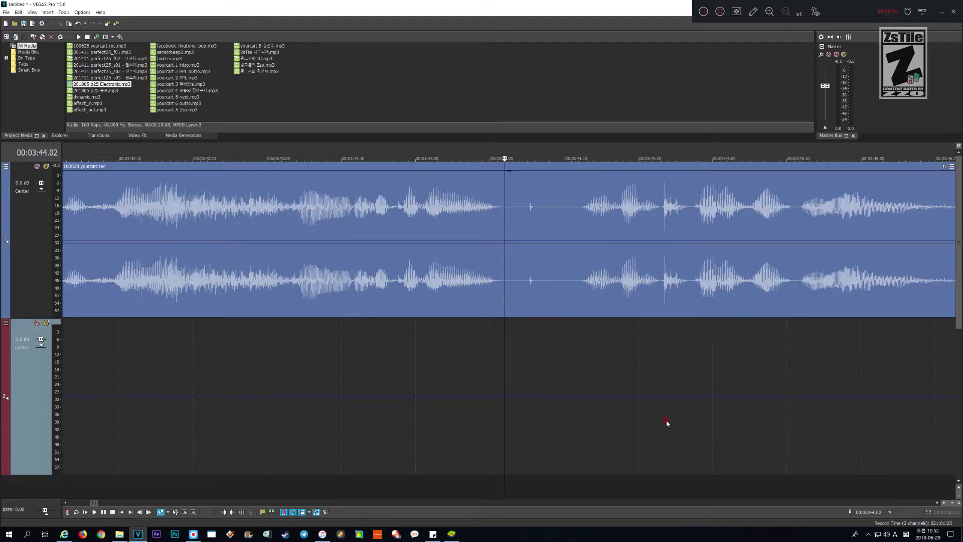
key(shift+Left)
key(shift+Left)
key(shift+Left)
key(shift+Left)
key(shift+Left)
key(shift+Left)
key(shift+Left)
key(shift+Left)
key(shift+Left)
key(shift+Left)
key(shift+Left)
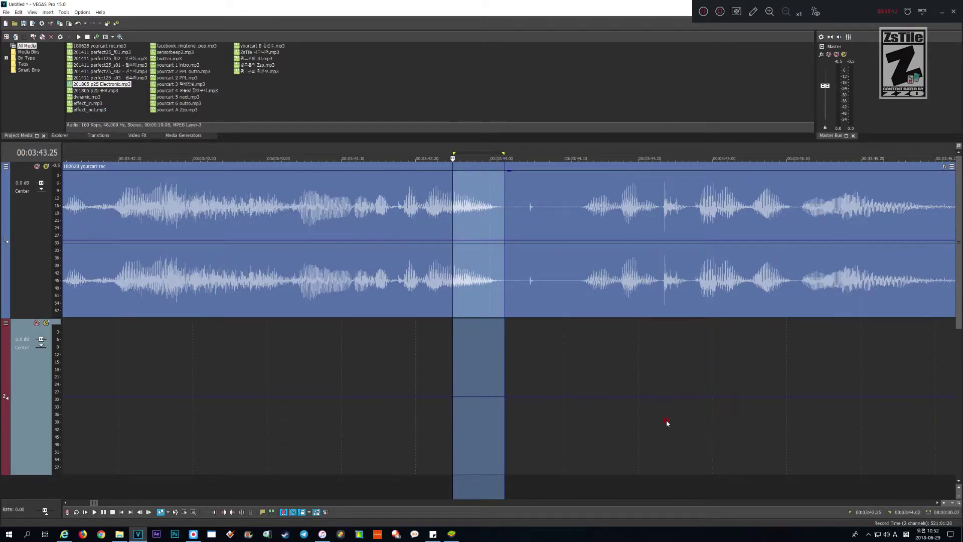
key(shift+Left)
key(shift+Left)
key(shift+Left)
key(shift+Left)
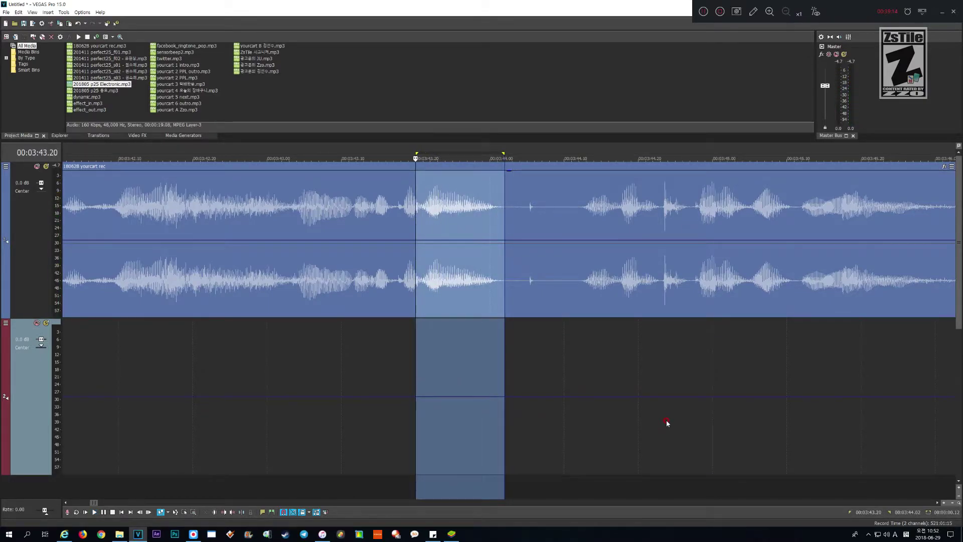
key(space)
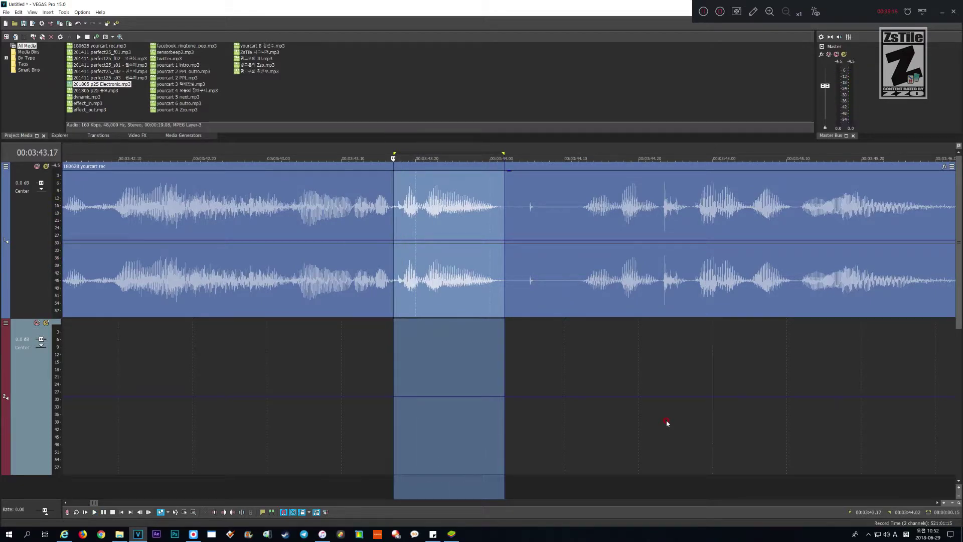
key(space)
key(Delete)
key(space)
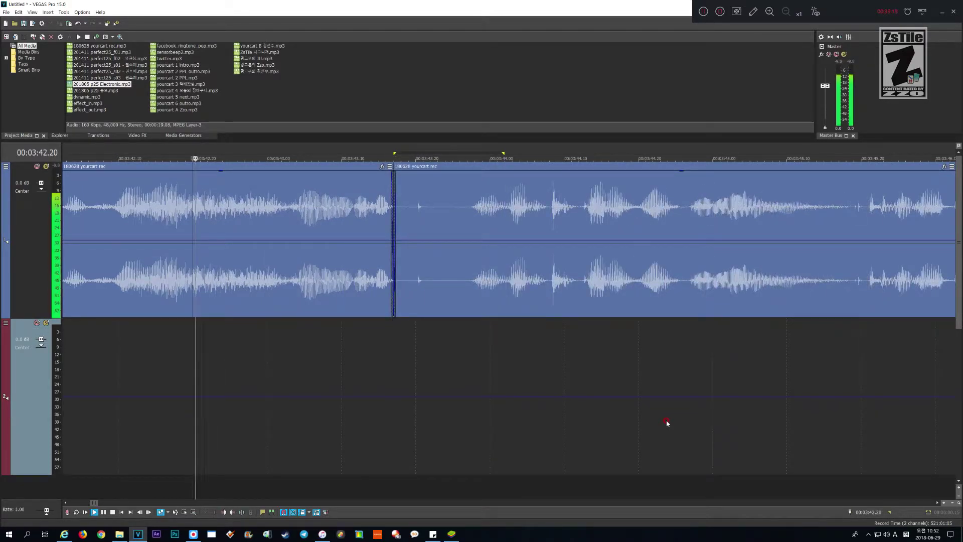
key(Return)
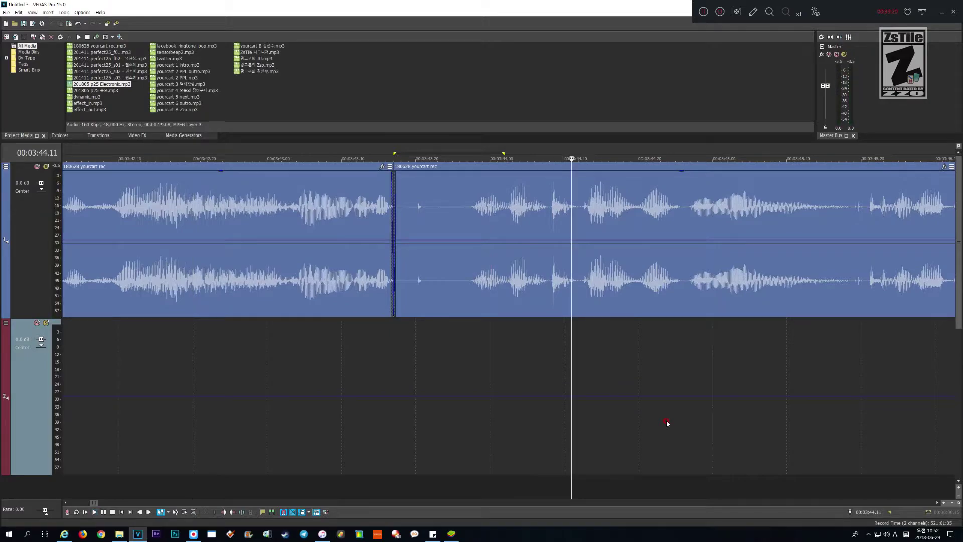
- Ripple-delete the rest of the pause from about 00:03:43.20 to 00:03:44.00 and move the cursor back to 00:03:43.00
key(shift+Left)
key(shift+Left)
key(shift+Left)
key(shift+Left)
key(shift+Left)
key(shift+Left)
key(shift+Left)
key(shift+Left)
key(shift+Left)
key(shift+Left)
key(Delete)
key(Page_Up)
key(Page_Up)
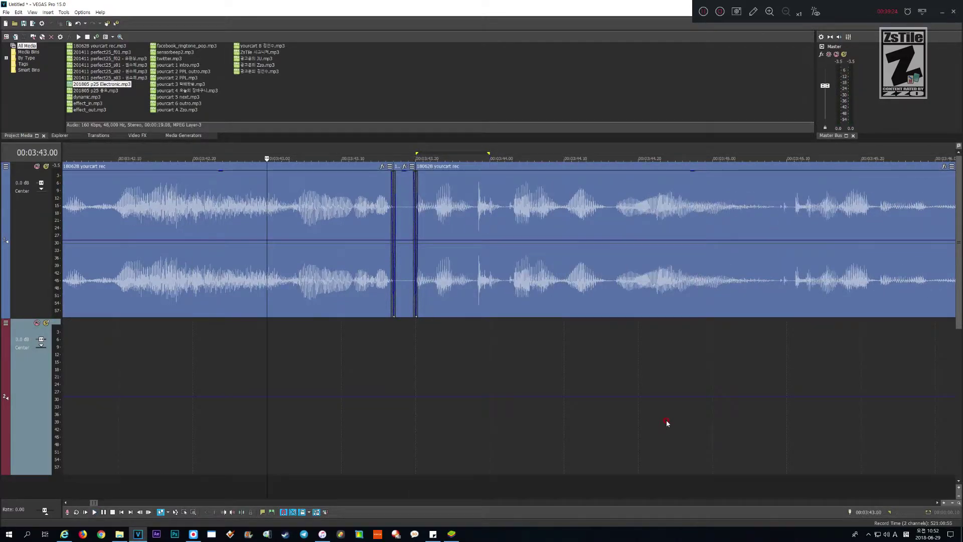
- Play back across the cut at about 00:03:43.20 and undo the last ripple-delete
key(Page_Up)
key(space)
key(Return)
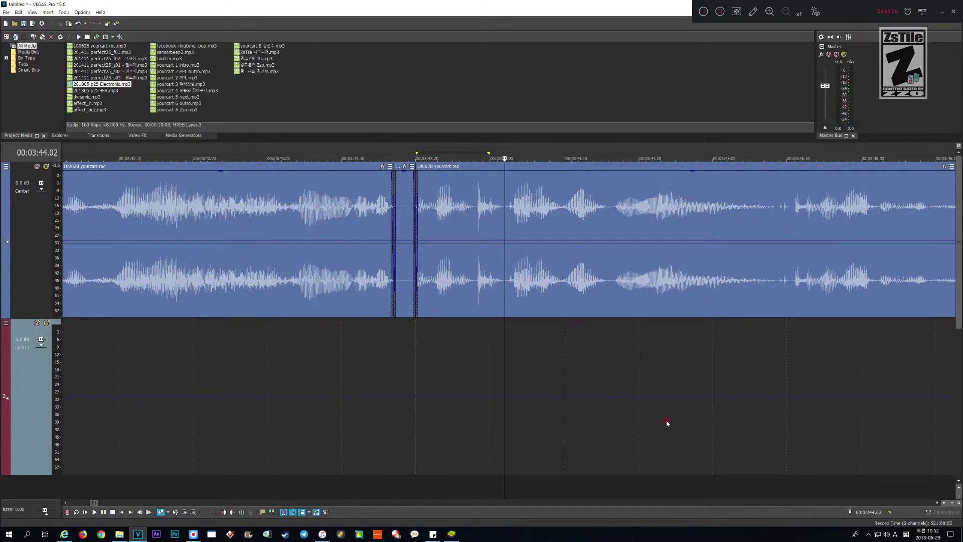
key(ctrl+z)
key(Left)
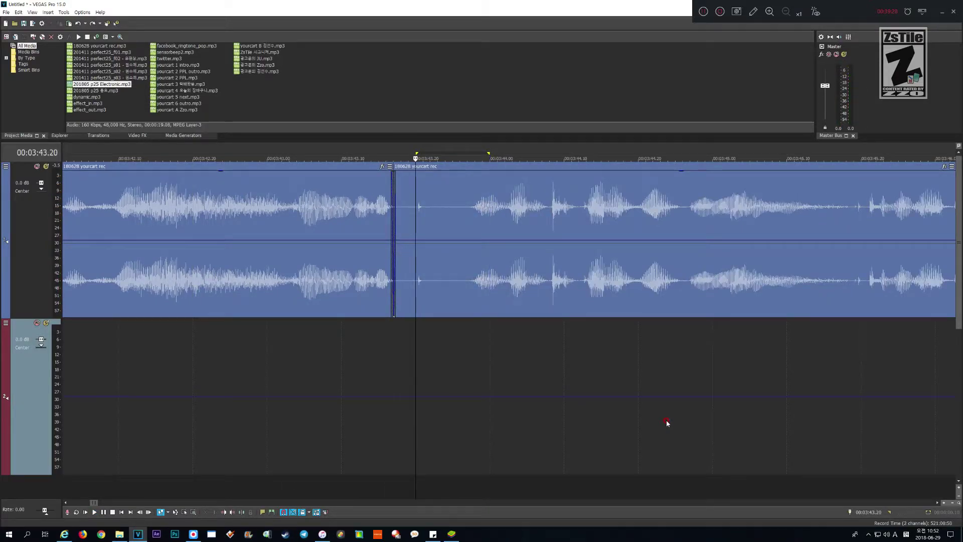
- Try ripple-deleting the recording from 00:03:43.17 to about 00:03:43.25, play across the cut and undo the deletion
key(shift+Right)
key(shift+Right)
key(shift+Right)
key(shift+Right)
key(shift+Right)
key(shift+Right)
key(shift+Right)
key(shift+Right)
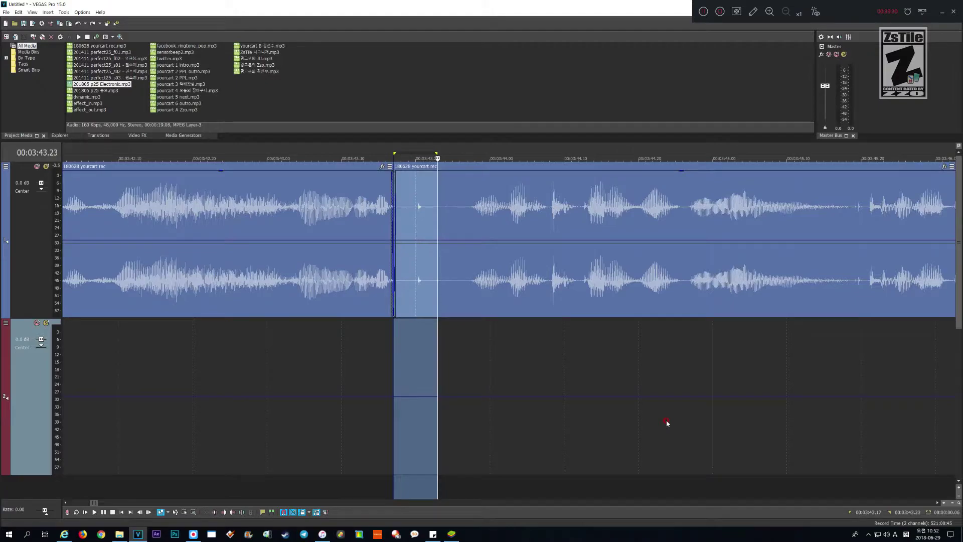
key(Delete)
key(space)
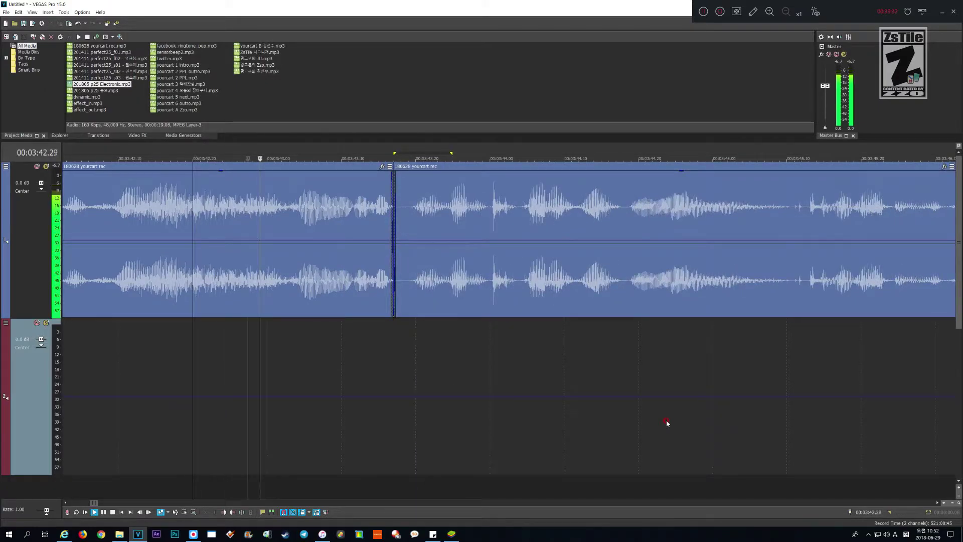
key(Return)
key(ctrl+z)
key(ctrl+z)
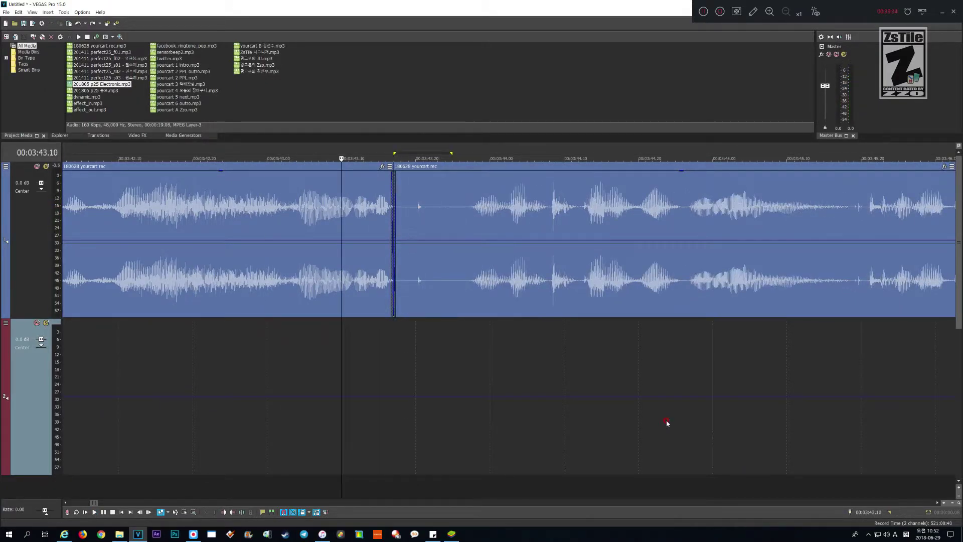
- Play the section around 00:03:44.00, ripple-delete the recording from about 00:03:43.17 to 00:03:44.01 and play back across the cut
key(space)
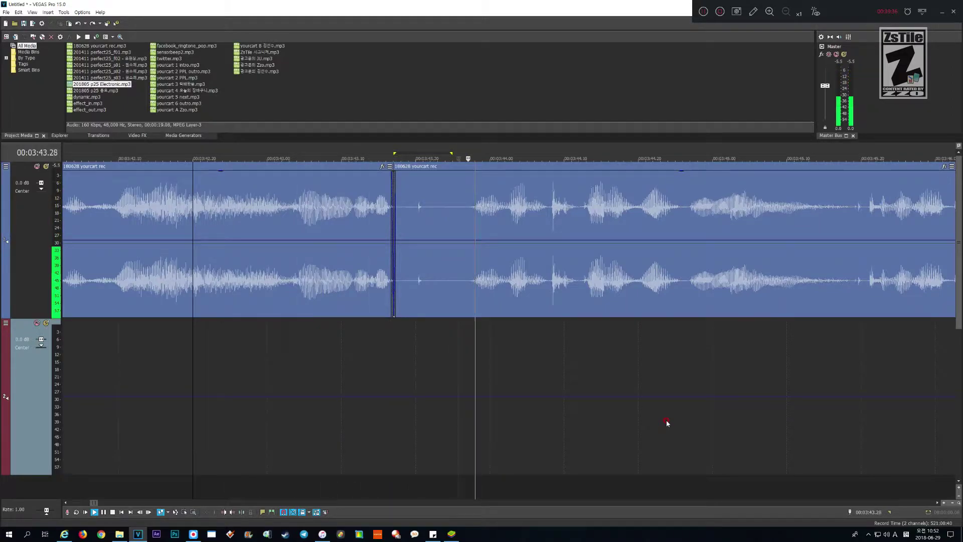
key(Return)
key(Return)
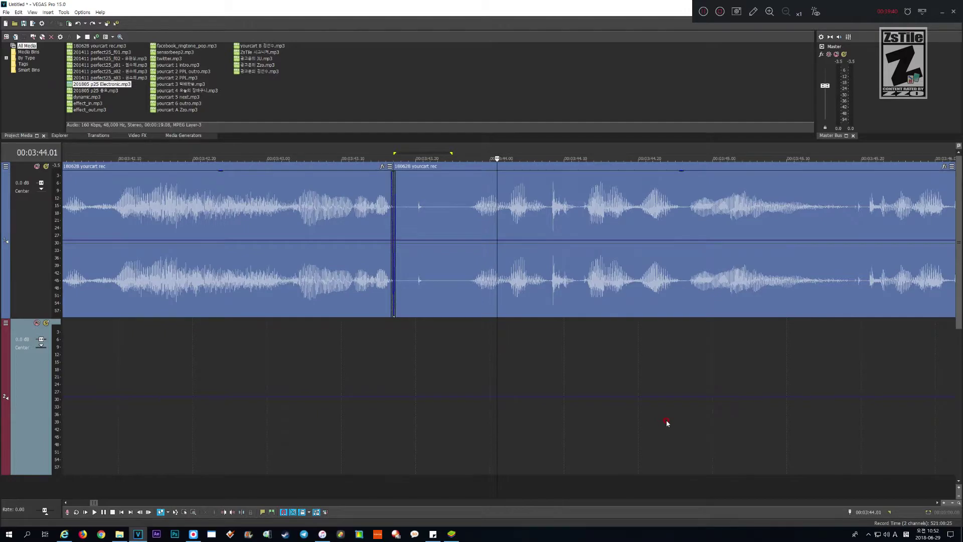
key(shift+Left)
key(shift+Left)
key(shift+Left)
key(shift+Left)
key(shift+Left)
key(shift+Left)
key(shift+Left)
key(shift+Left)
key(shift+Left)
key(shift+Left)
key(shift+Left)
key(shift+Left)
key(shift+Left)
key(shift+Left)
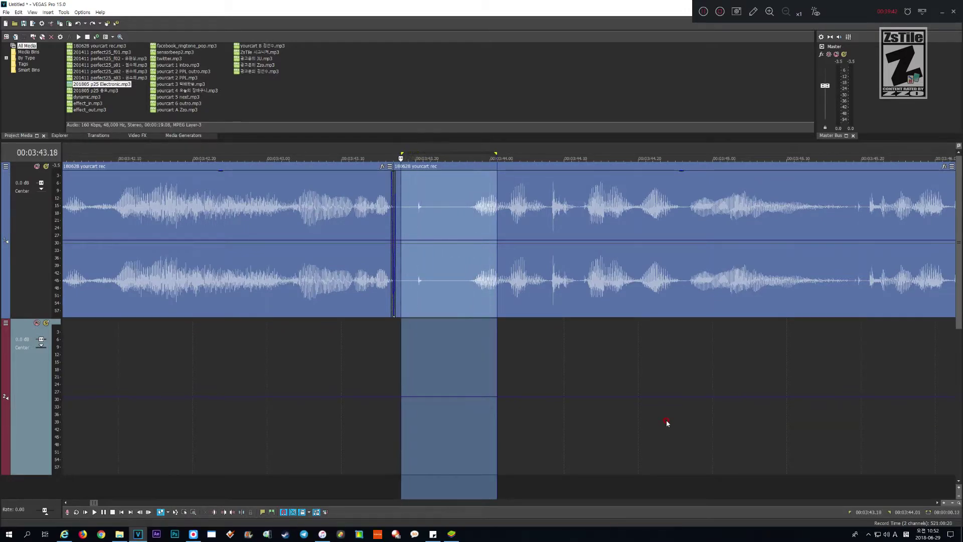
key(Delete)
key(space)
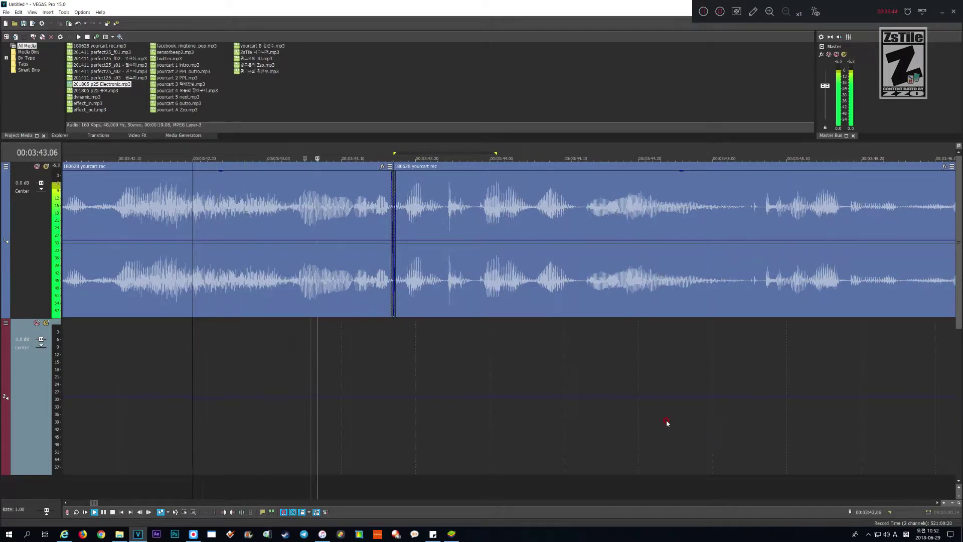
key(Return)
- Remove the short fades on both sides of the join at about 00:03:43.17 and play back across it
key(Up)
key(Up)
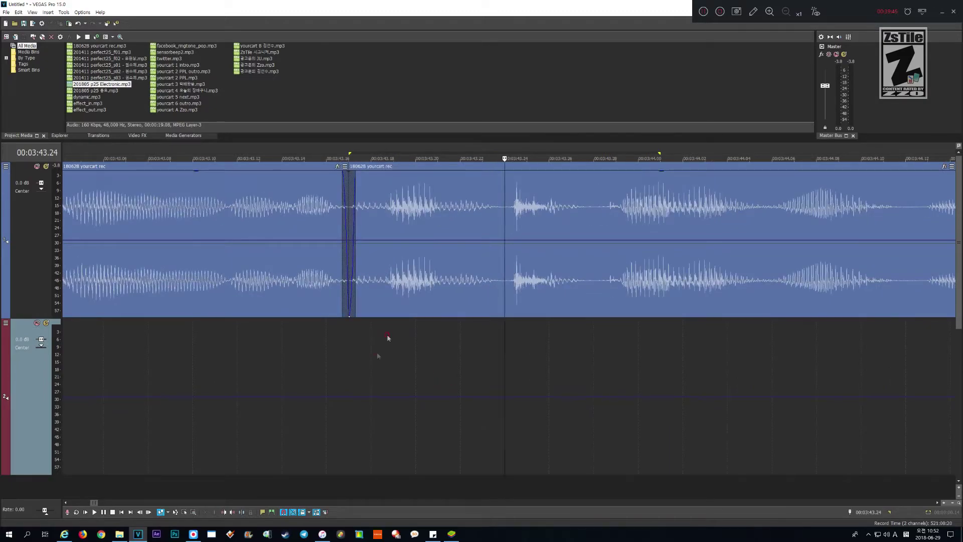
click(348, 256)
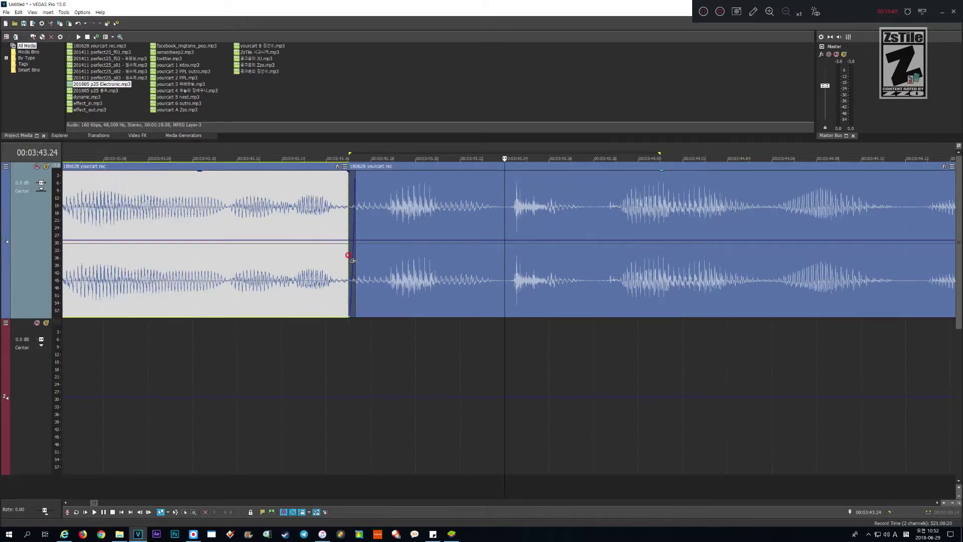
click(352, 260)
key(Down)
key(Down)
key(Down)
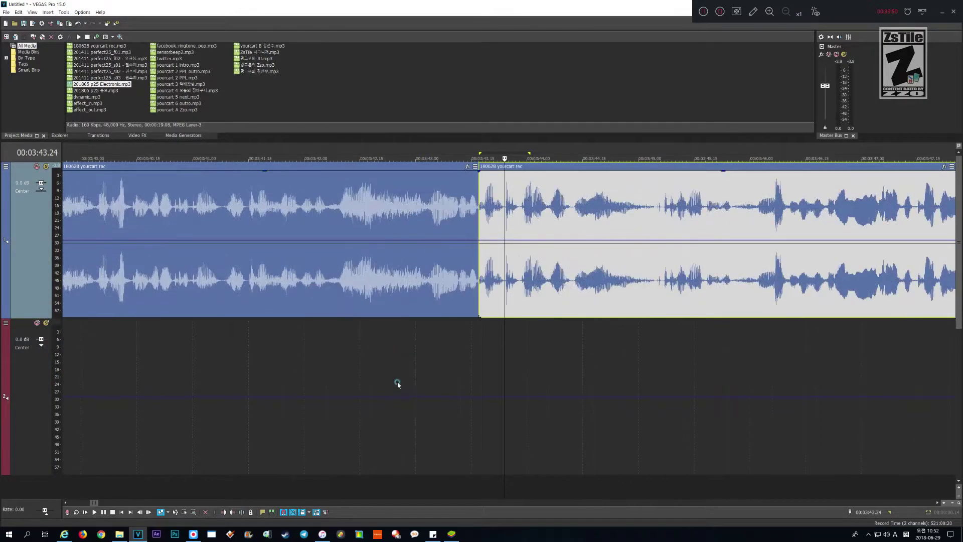
click(397, 382)
key(space)
key(Return)
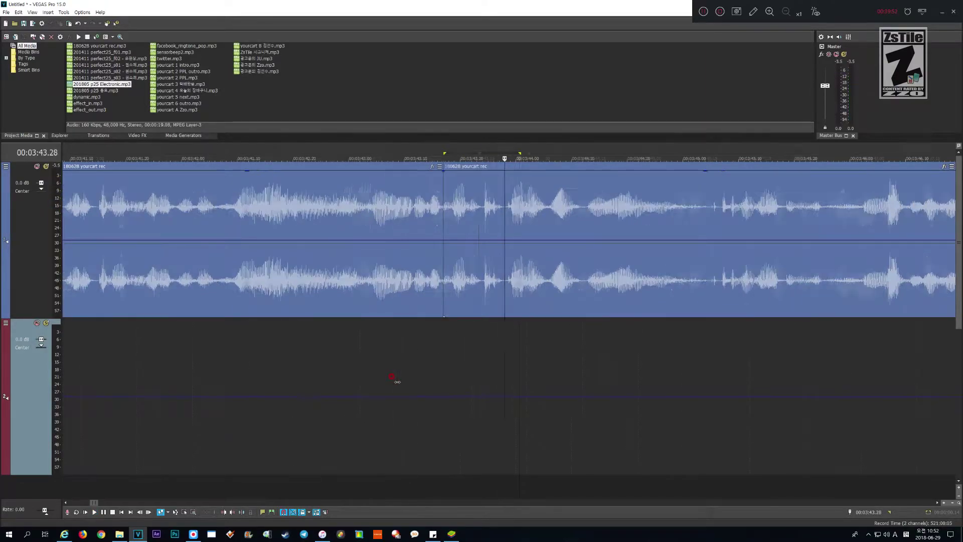
- Move the clip after the join slightly earlier to crossfade it with the preceding clip at about 00:03:43.16, and play across the join
scroll(397, 382, up, 3)
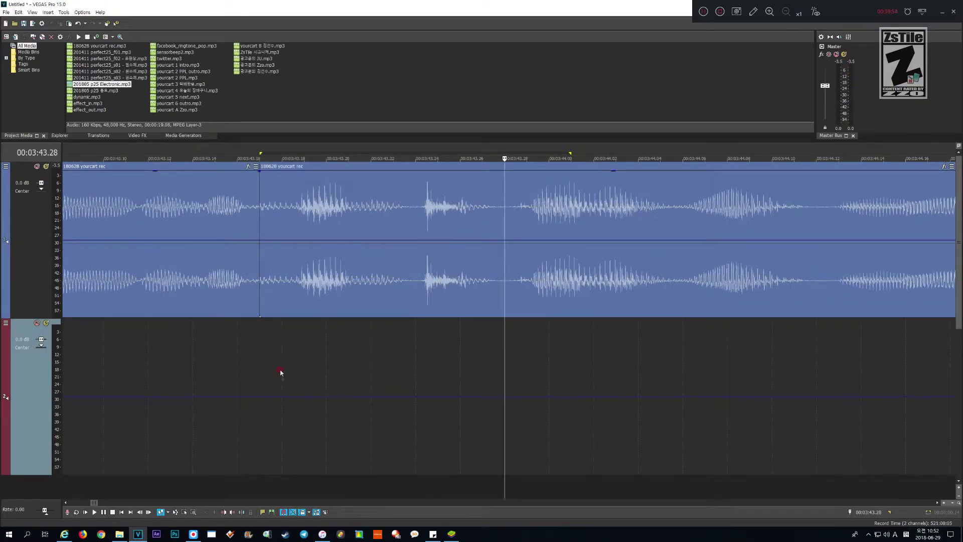
click(259, 263)
drag(279, 269, 264, 284)
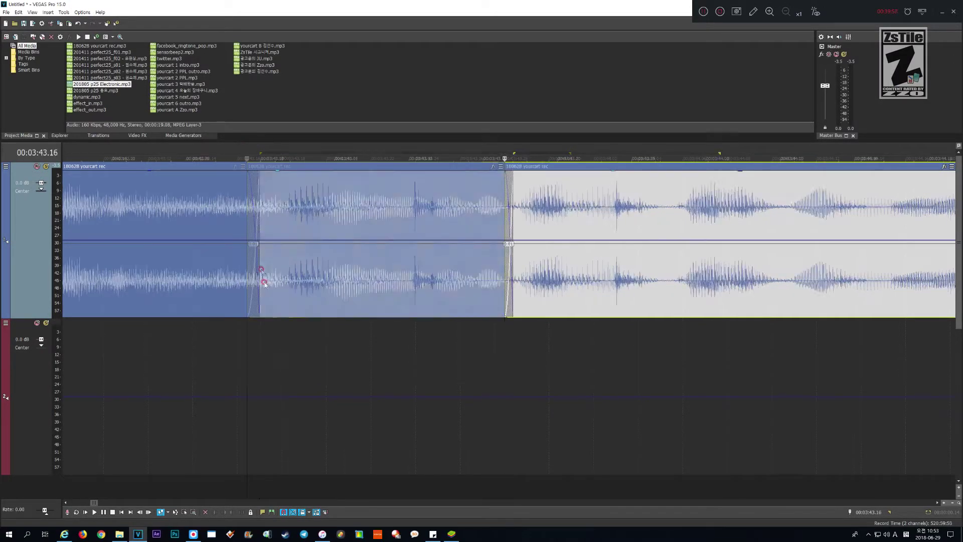
scroll(264, 283, down, 3)
click(325, 352)
key(space)
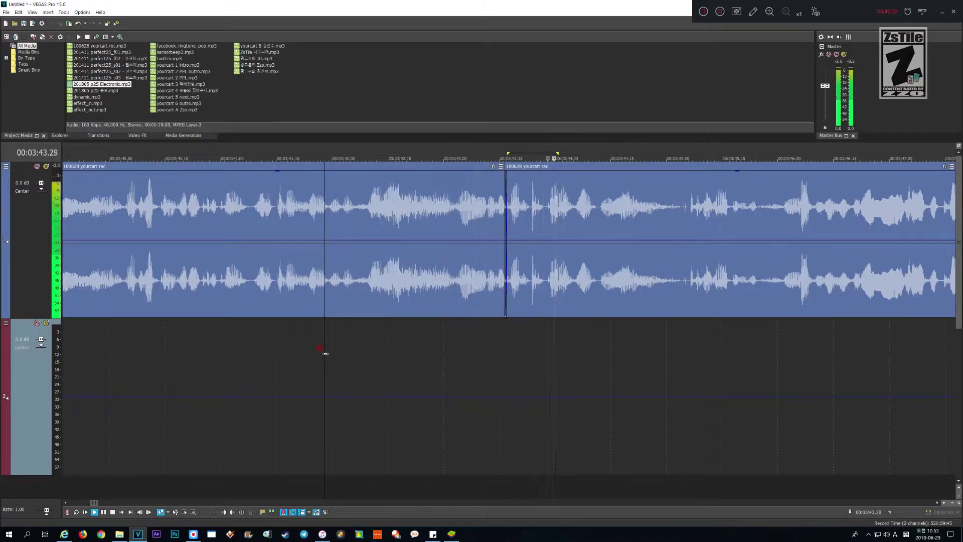
key(Return)
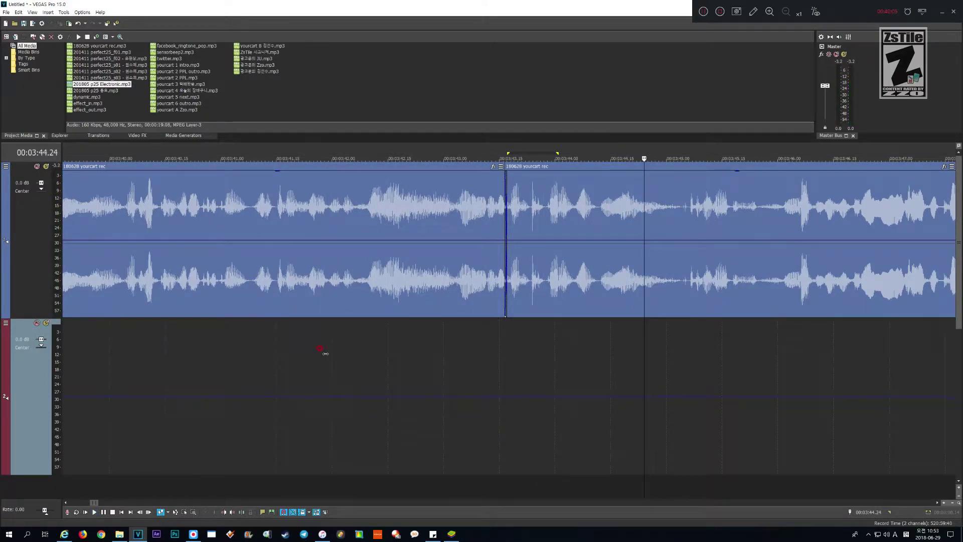
- Replay the recording across the crossfade at about 00:03:43.16 and continue listening past 00:03:48
key(Page_Up)
key(Page_Up)
key(Page_Up)
key(Page_Up)
key(space)
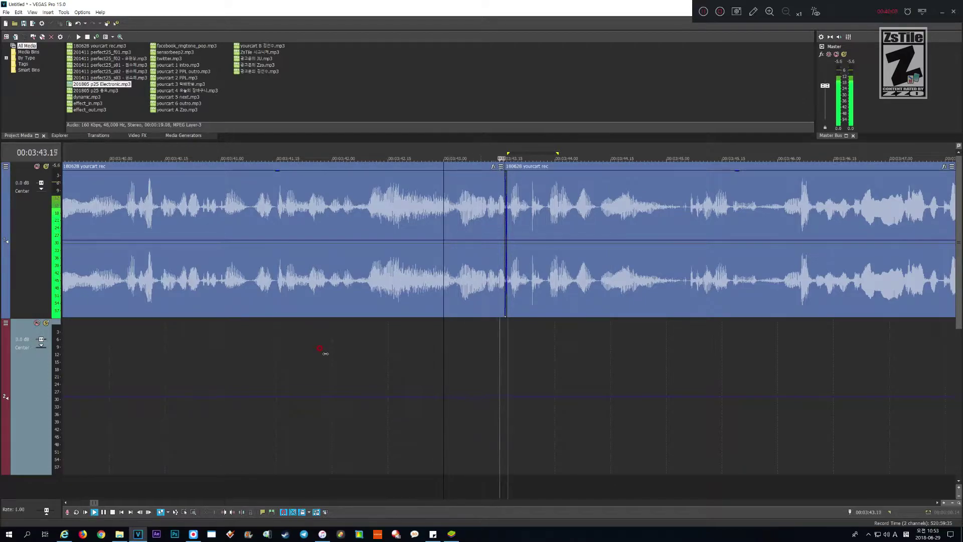
scroll(325, 353, down, 3)
scroll(326, 353, down, 3)
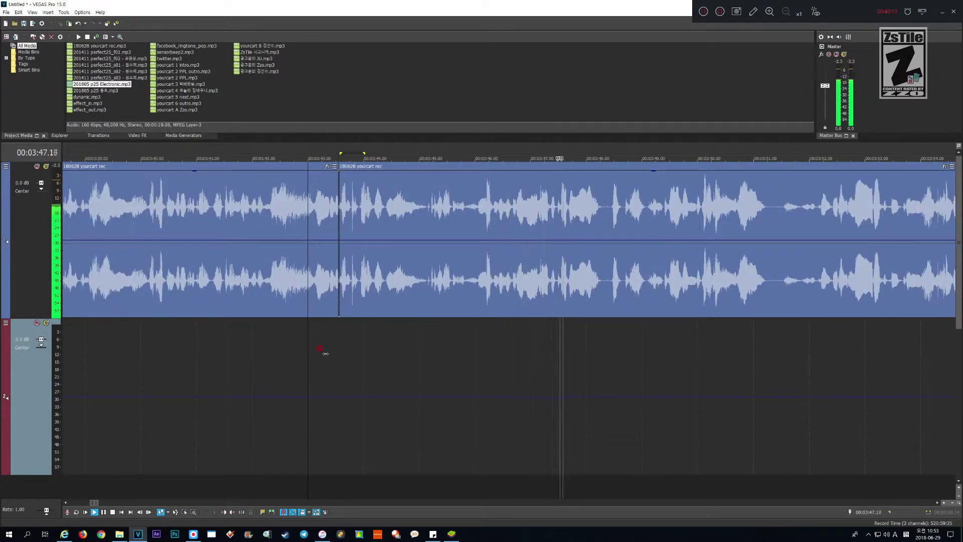
scroll(325, 353, down, 2)
key(Return)
- Ripple-delete the section of the voice recording from 00:03:48.20 to 00:03:49.02
scroll(325, 353, up, 3)
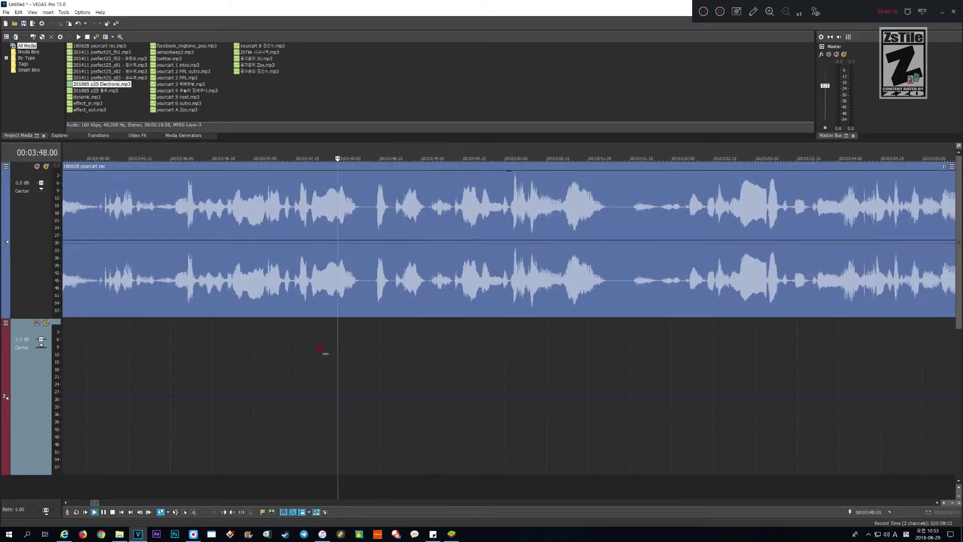
key(Return)
key(shift+Left)
key(shift+Left)
key(shift+Left)
key(shift+Left)
key(shift+Left)
key(shift+Left)
key(shift+Left)
key(shift+Left)
key(shift+Left)
key(shift+Left)
key(shift+Left)
key(shift+Left)
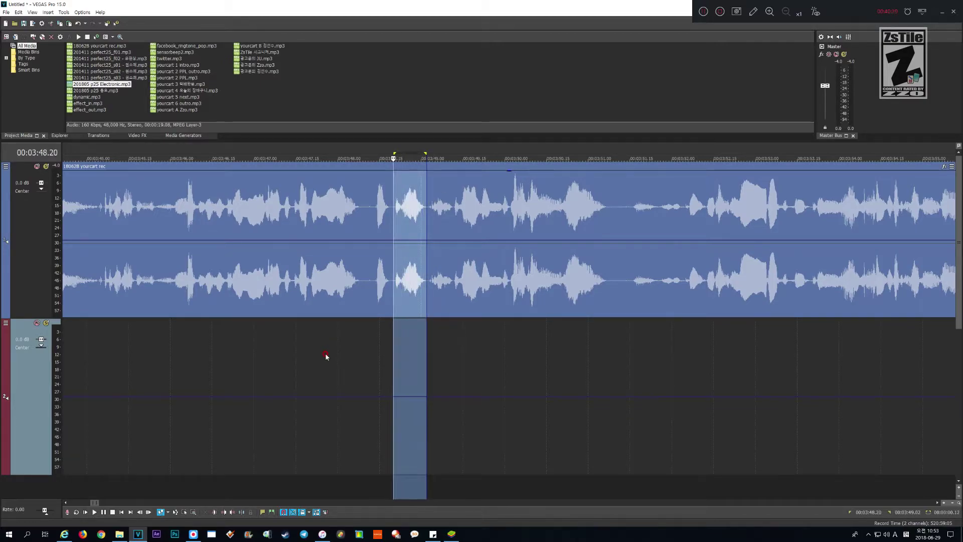
key(Delete)
- Play back the recording after the cut at 00:03:48.20 to about 00:04:00, and replay it from about 00:03:51
key(space)
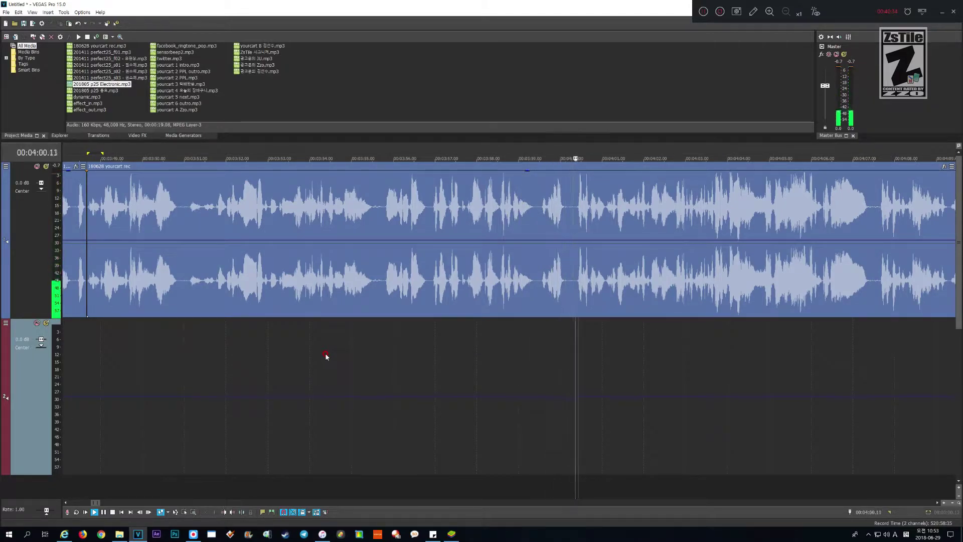
key(Return)
scroll(325, 357, up, 1)
key(Home)
scroll(326, 356, down, 1)
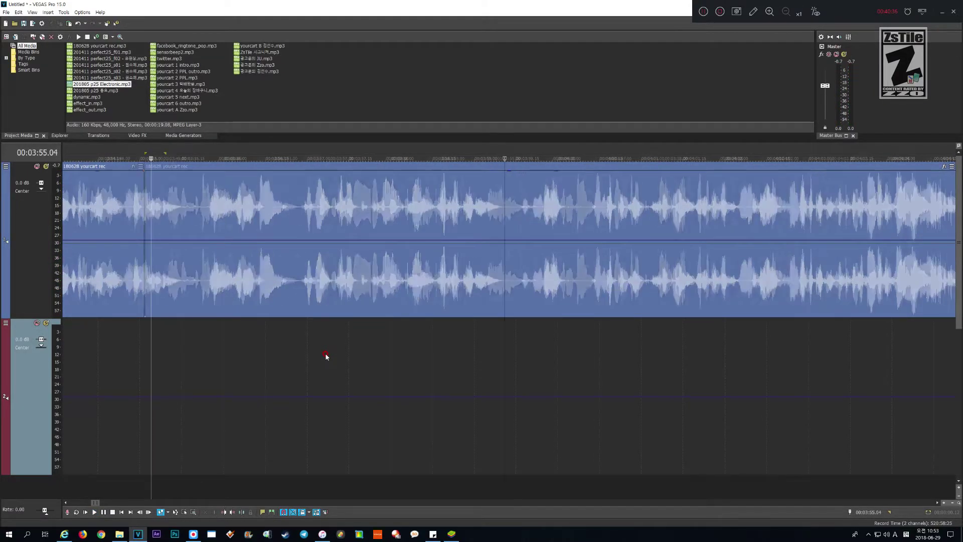
key(Home)
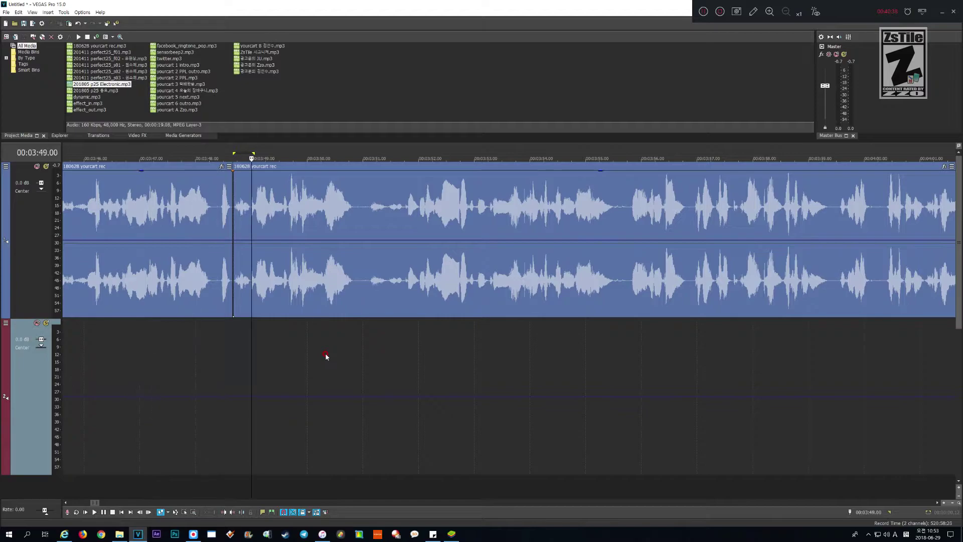
key(space)
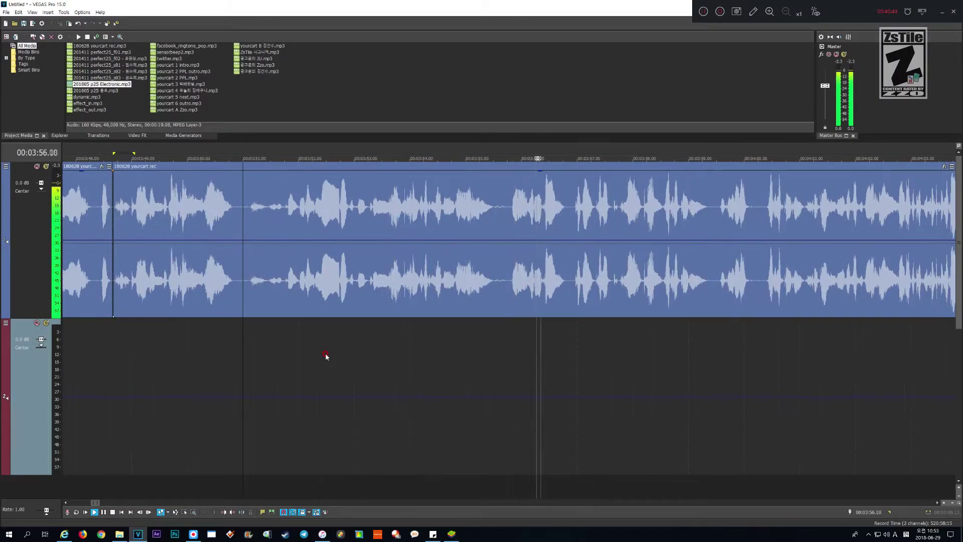
- Stop playback at about 00:03:57 and ripple-delete the recording from 00:03:55.25 to 00:03:56.28
key(Return)
scroll(325, 356, up, 1)
scroll(325, 356, up, 1)
key(Page_Up)
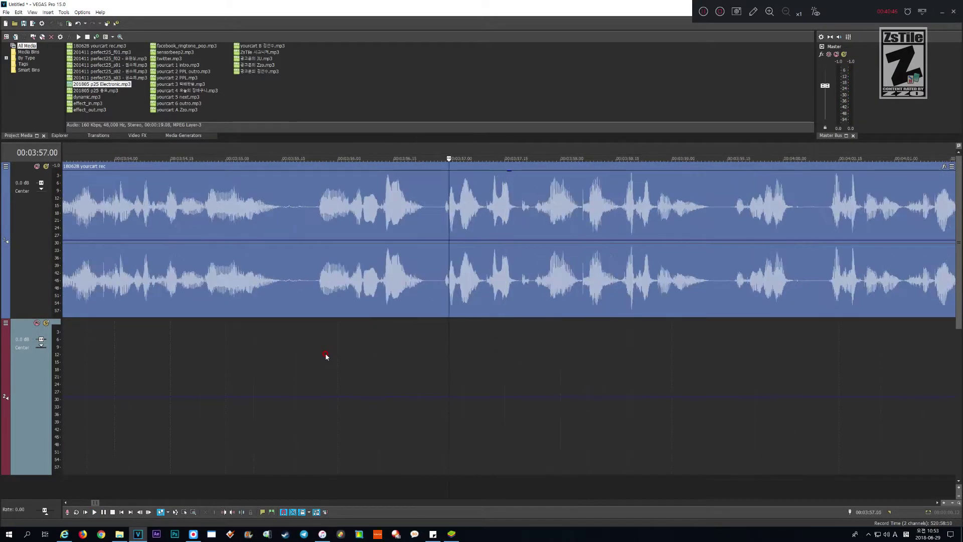
key(alt+Left)
key(alt+Left)
key(shift+Page_Up)
key(shift+Page_Up)
key(shift+alt+Left)
key(shift+alt+Left)
key(shift+Left)
key(shift+Left)
key(shift+Left)
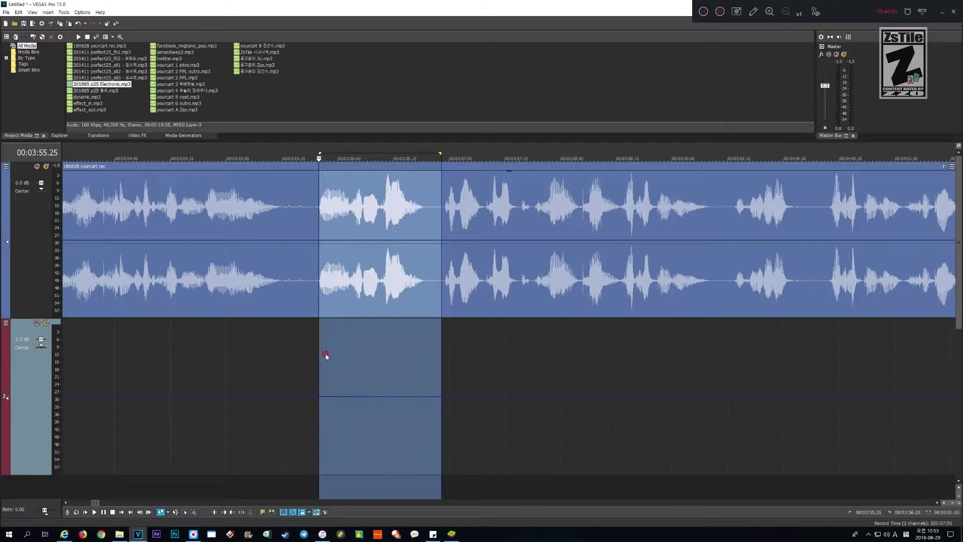
key(Delete)
- Play back across the cut at about 00:03:55.25, replaying the join from 00:03:55.19
key(space)
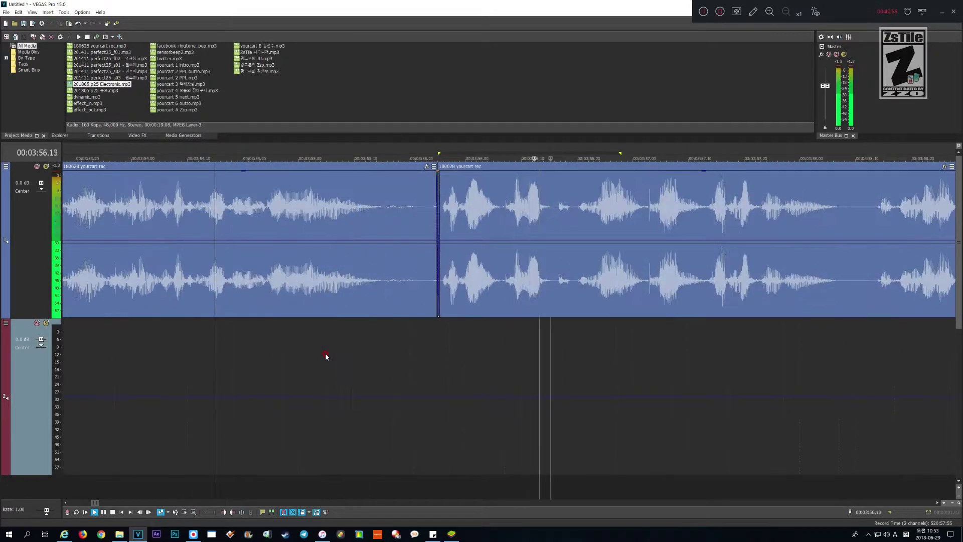
key(Return)
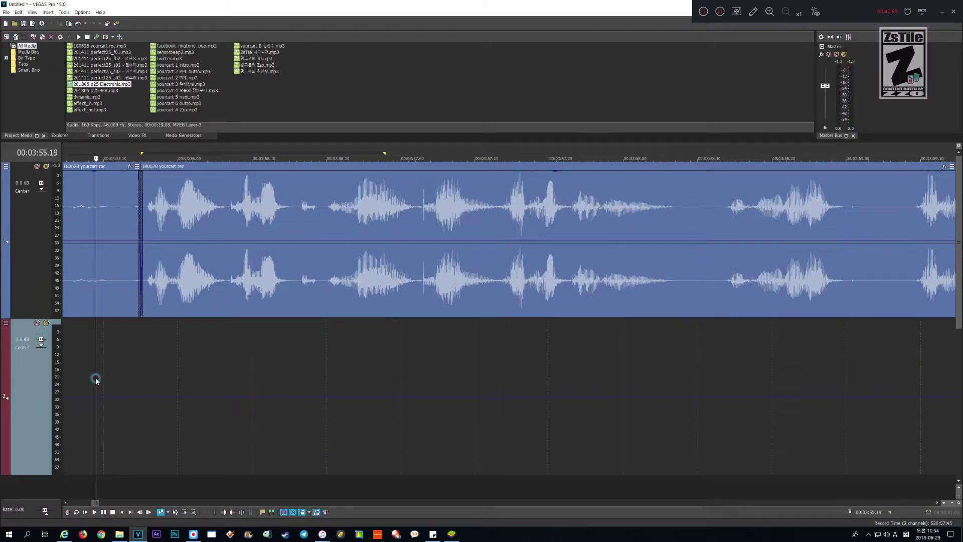
key(space)
key(Return)
scroll(95, 378, down, 1)
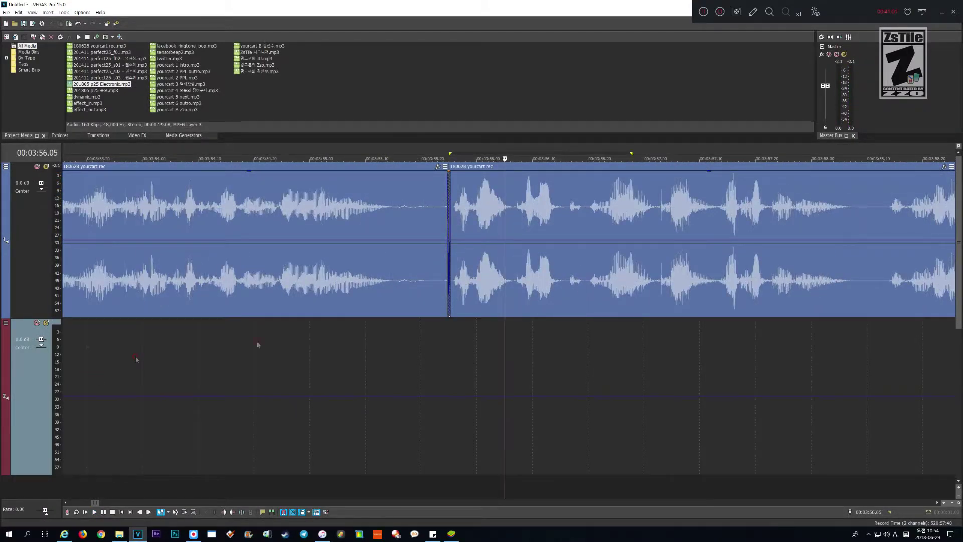
- Move the clip after the 00:03:55.25 cut about two frames earlier to crossfade it with the preceding clip, and play across the join
click(492, 307)
drag(515, 285, 503, 287)
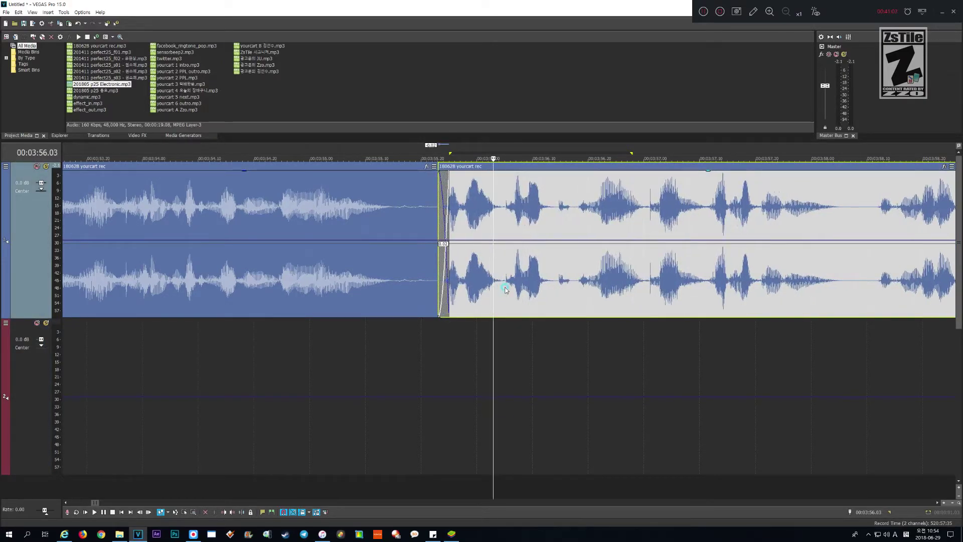
click(323, 339)
key(space)
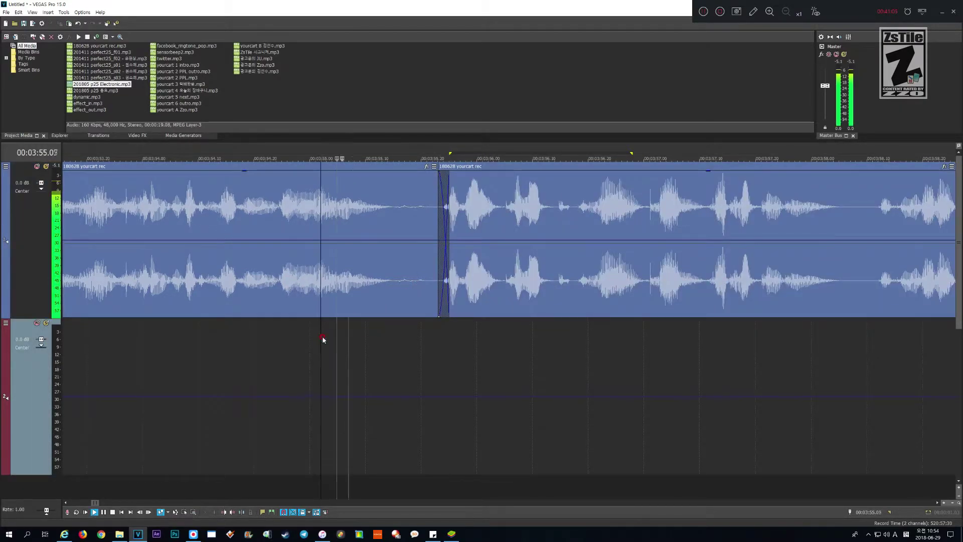
scroll(323, 338, down, 3)
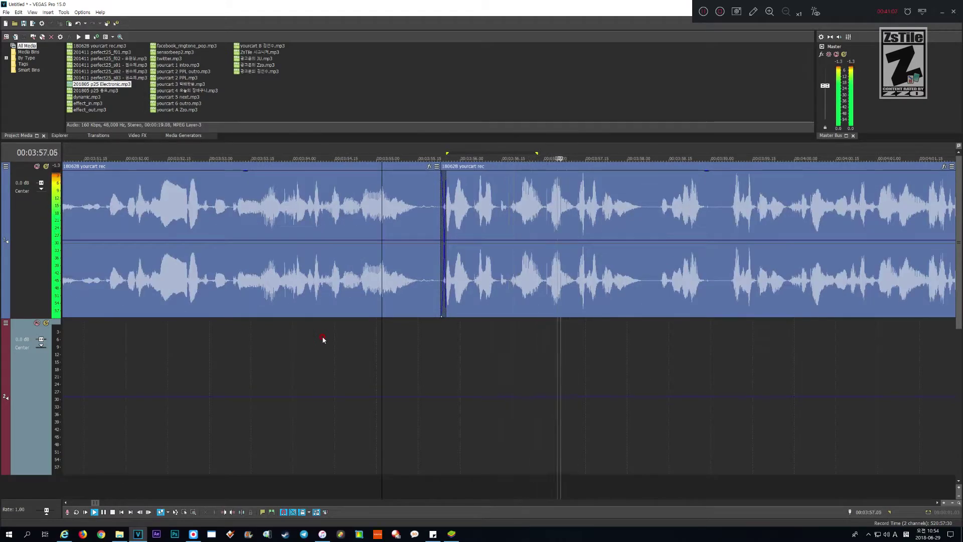
- Stop at 00:03:57.20 and replay the passage around 00:03:57.07 in closer detail
key(Return)
scroll(322, 340, up, 2)
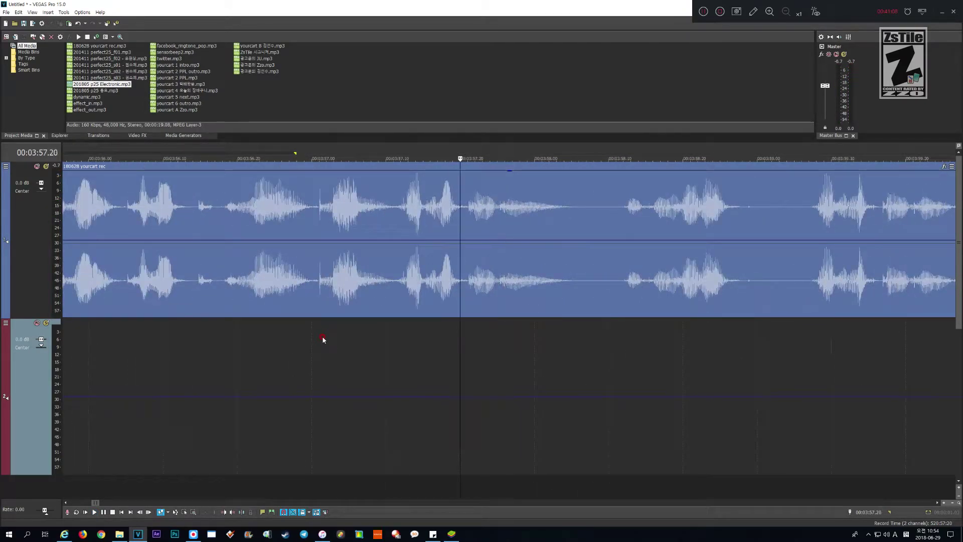
scroll(323, 340, up, 2)
key(space)
key(Return)
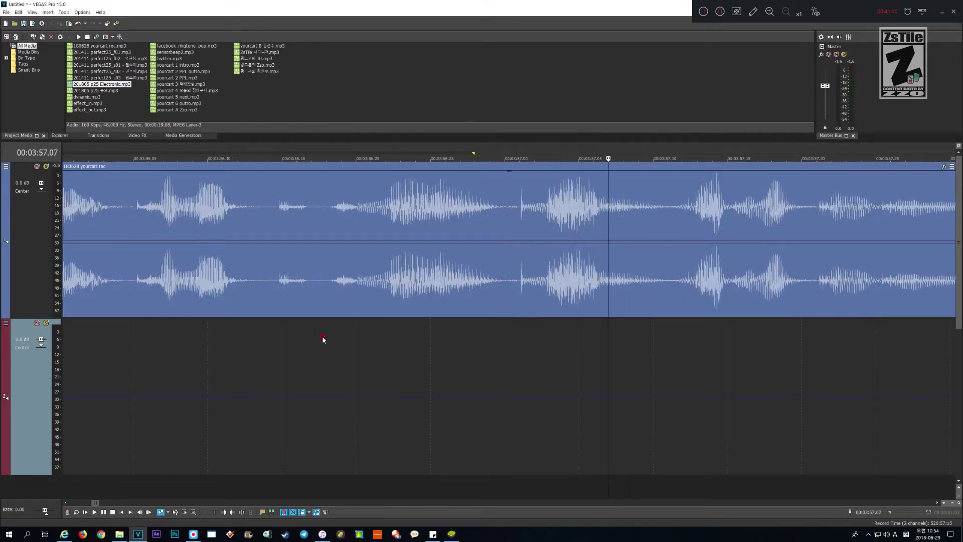
- Ripple-delete about one frame of the recording at 00:03:57.01 and play back across the join
key(shift+Right)
key(Delete)
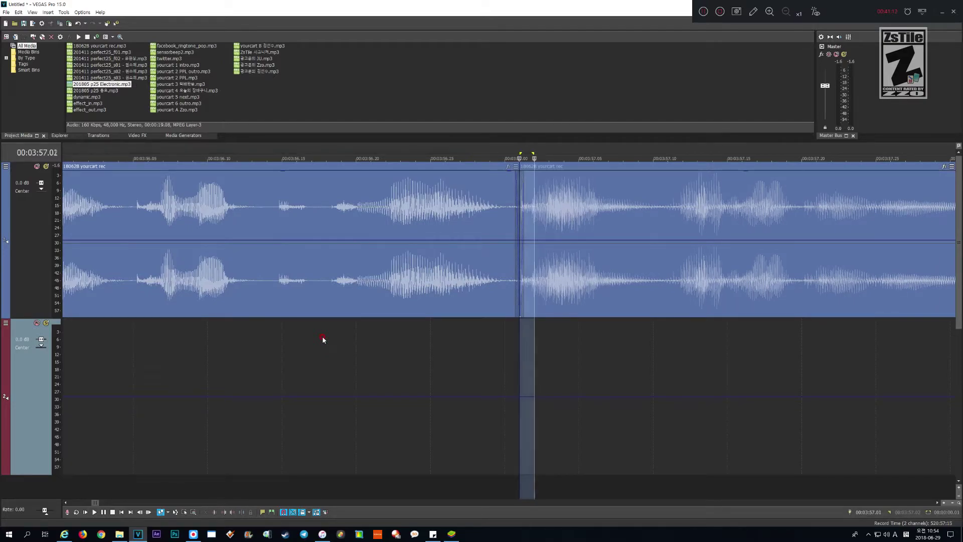
key(Home)
key(space)
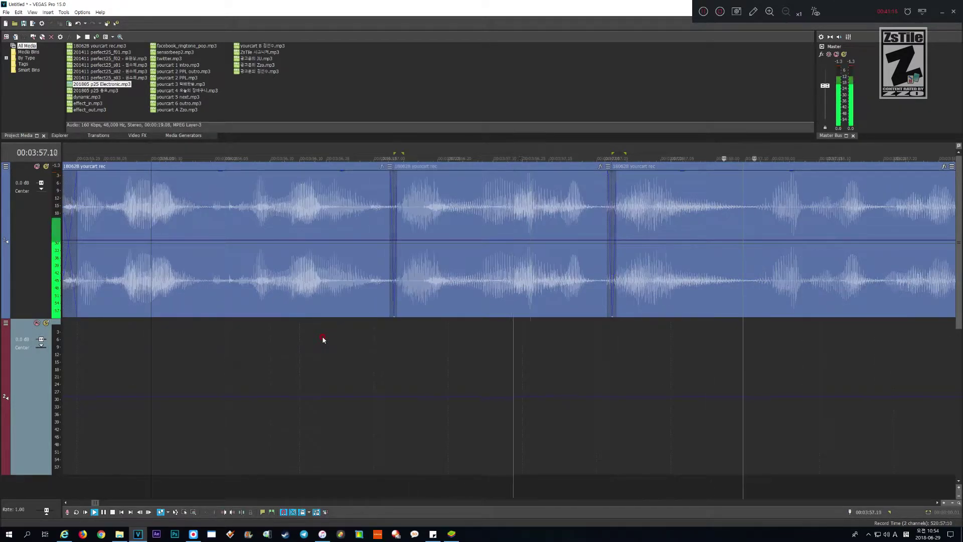
scroll(323, 340, down, 2)
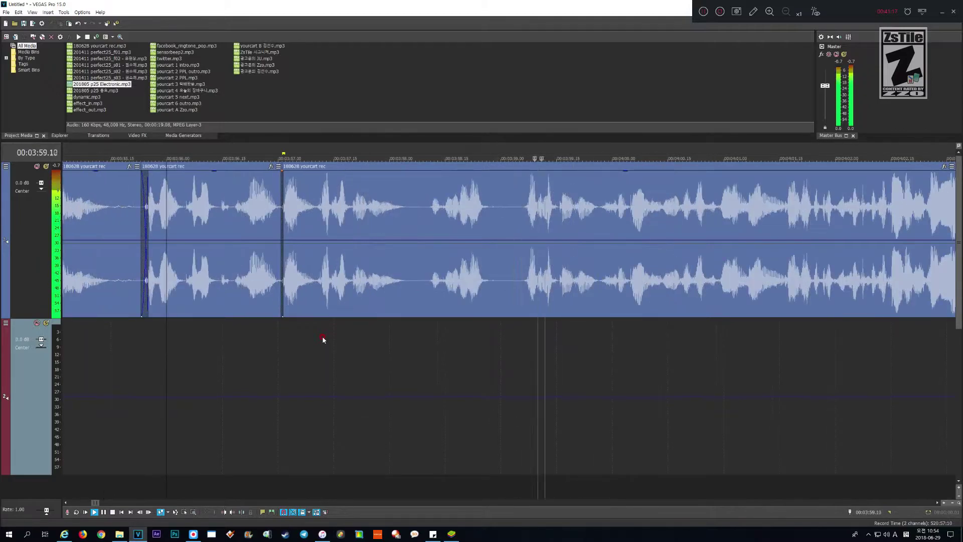
- Replay the passage after the cut from 00:03:57.00
key(Return)
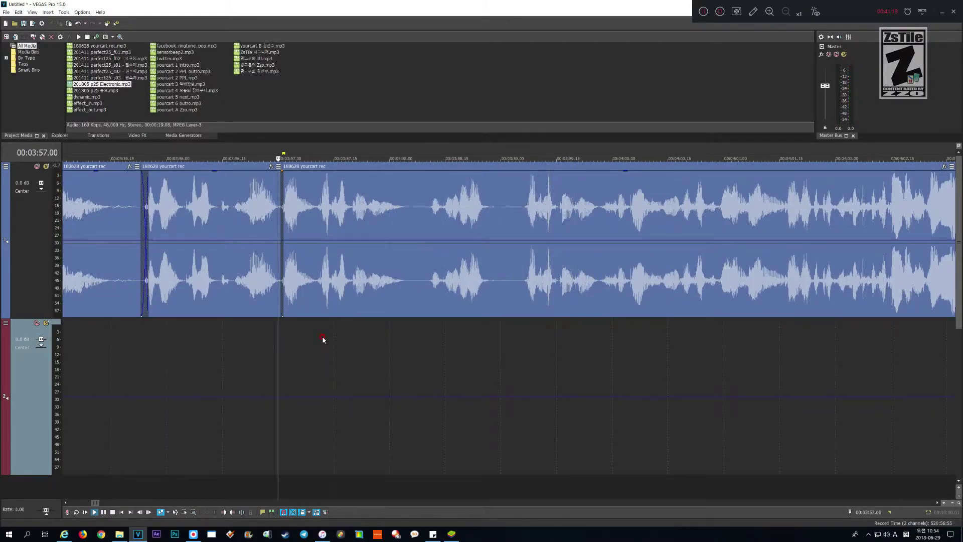
key(space)
key(space)
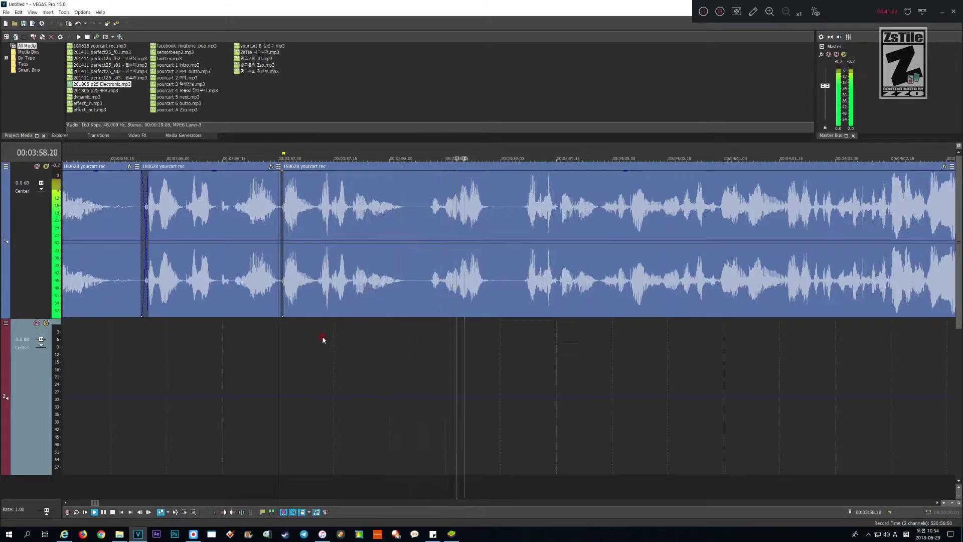
- Ripple-delete the recording from about 00:03:57.01 to 00:03:59.06 and play the join through to 00:04:01.02
key(Return)
key(shift+Page_Up)
key(shift+Page_Up)
key(shift+Page_Up)
key(shift+Page_Up)
key(shift+Page_Up)
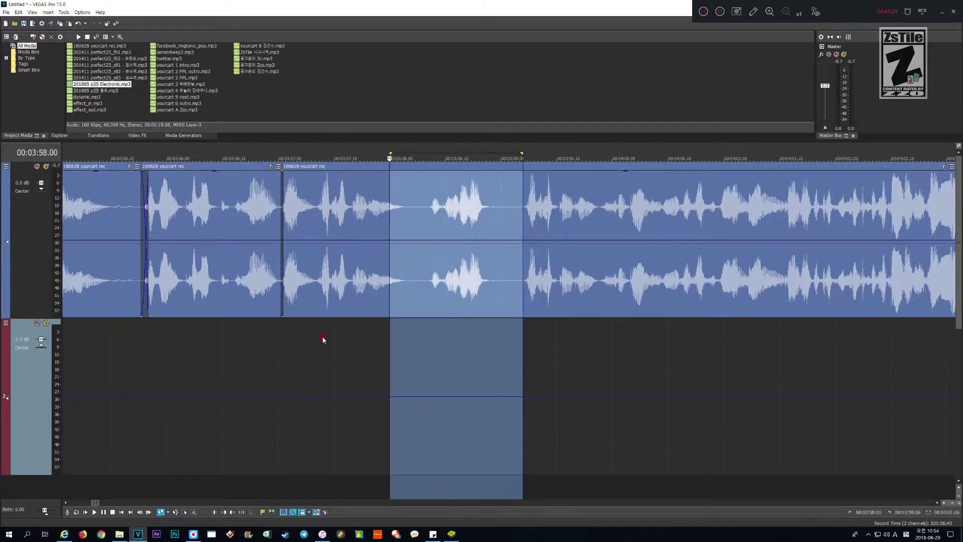
key(shift+alt+Right)
key(Delete)
key(space)
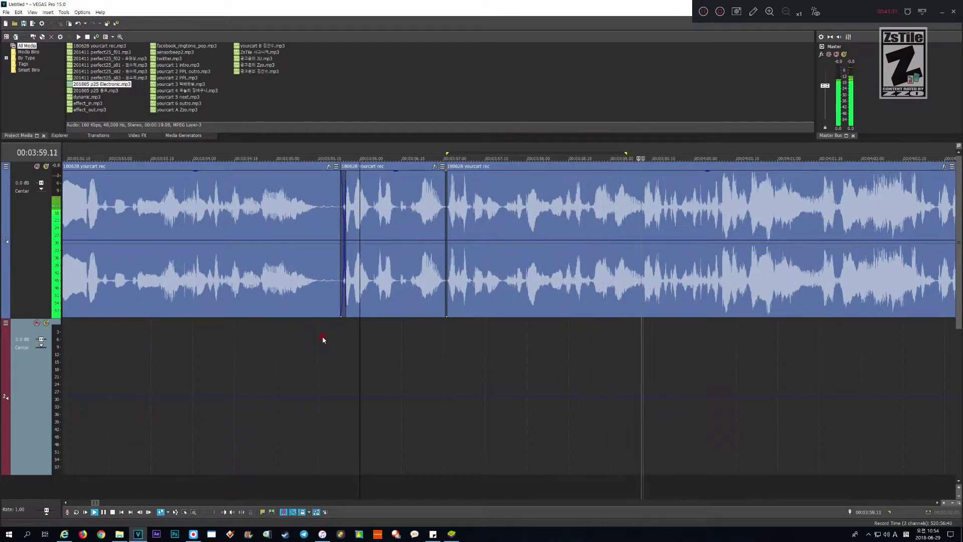
key(Return)
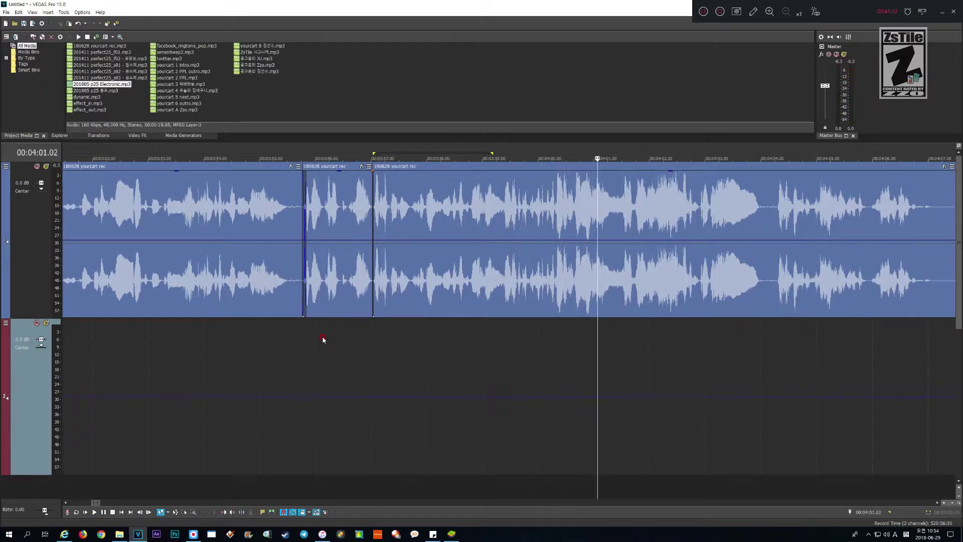
- Listen on from 00:04:01.02 to about 00:04:10.14, and replay the passage around 00:04:08 in closer detail
key(space)
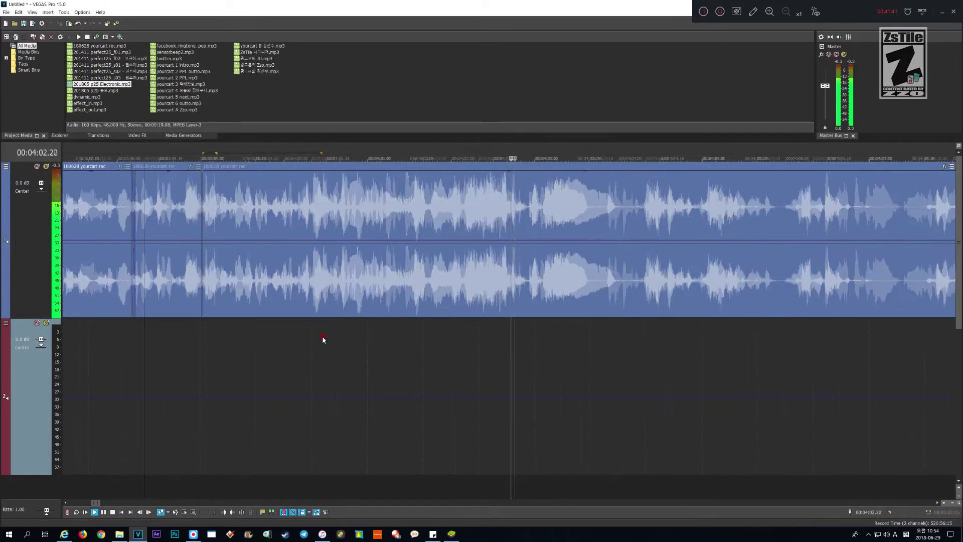
scroll(323, 339, up, 2)
scroll(322, 339, down, 3)
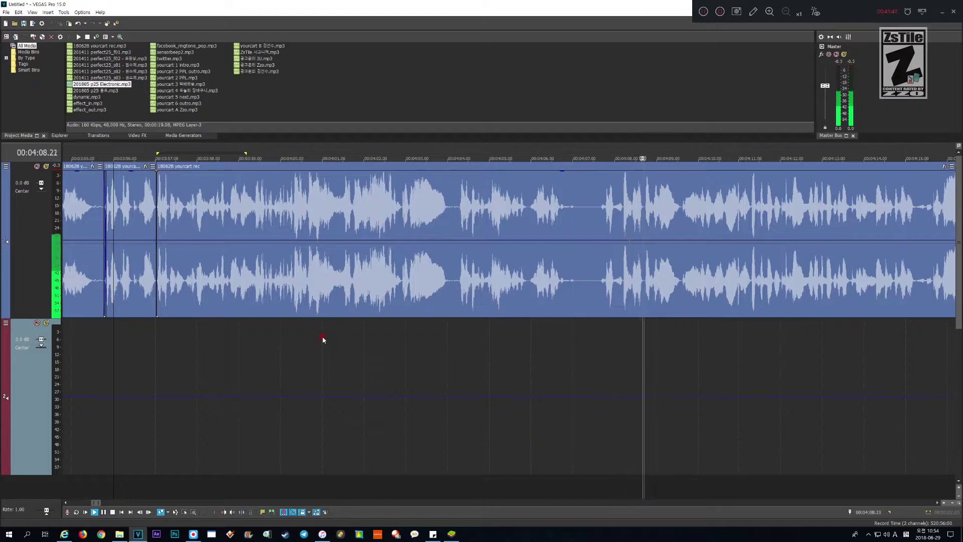
key(space)
scroll(322, 339, up, 4)
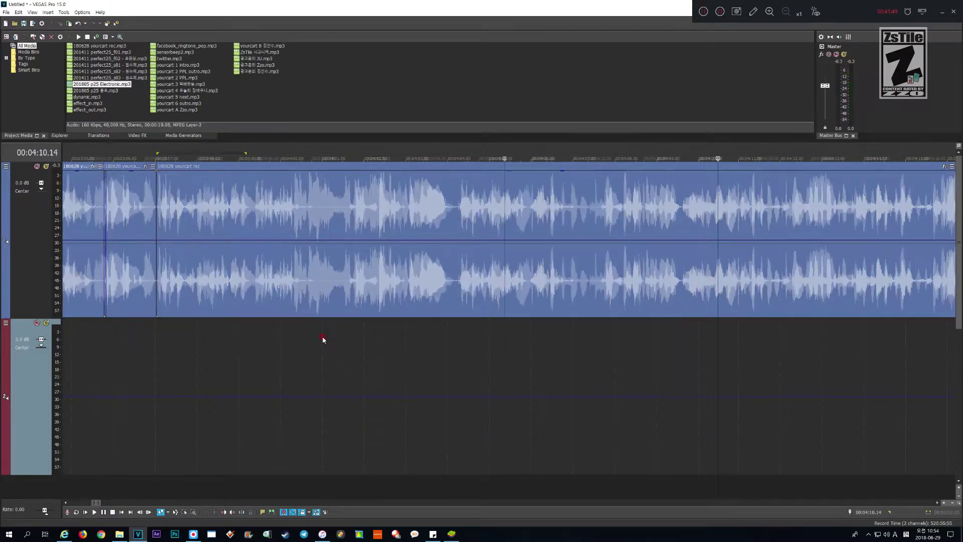
key(space)
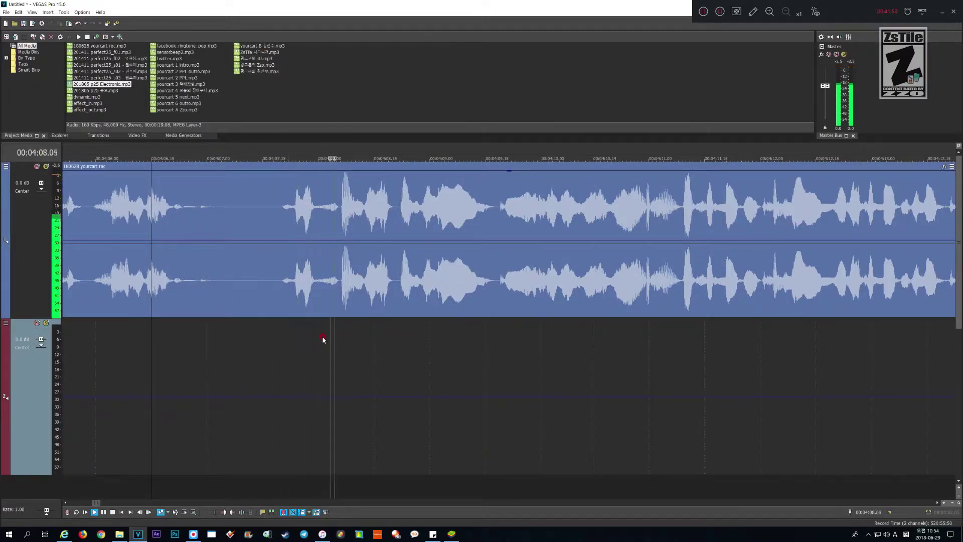
key(space)
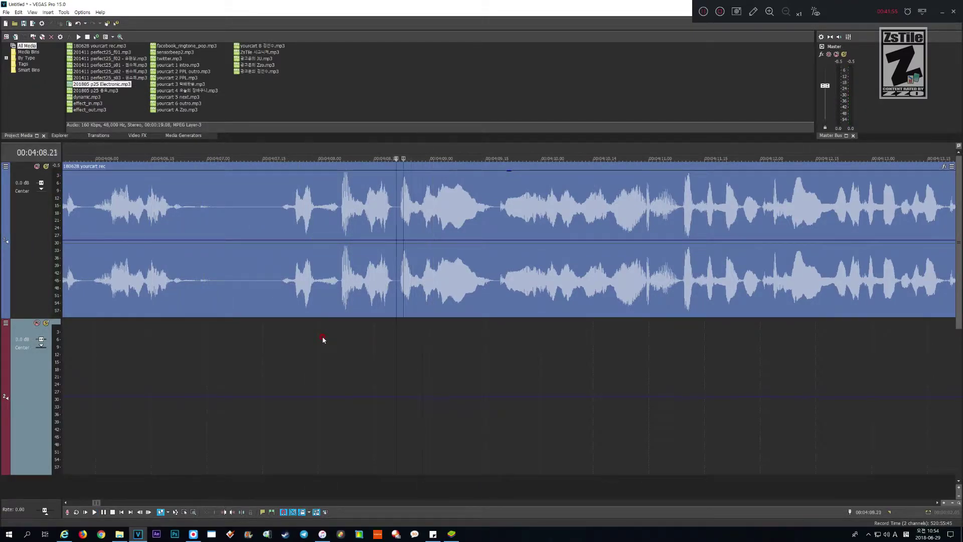
- Ripple-delete the recording from about 00:04:08.06 to 00:04:08.21
key(shift+Left)
key(shift+Left)
key(shift+Left)
key(shift+Left)
key(shift+Left)
key(shift+Left)
key(shift+Left)
key(shift+Left)
key(shift+Left)
key(shift+Left)
key(shift+Left)
key(shift+Left)
key(shift+Left)
key(shift+Left)
key(shift+Left)
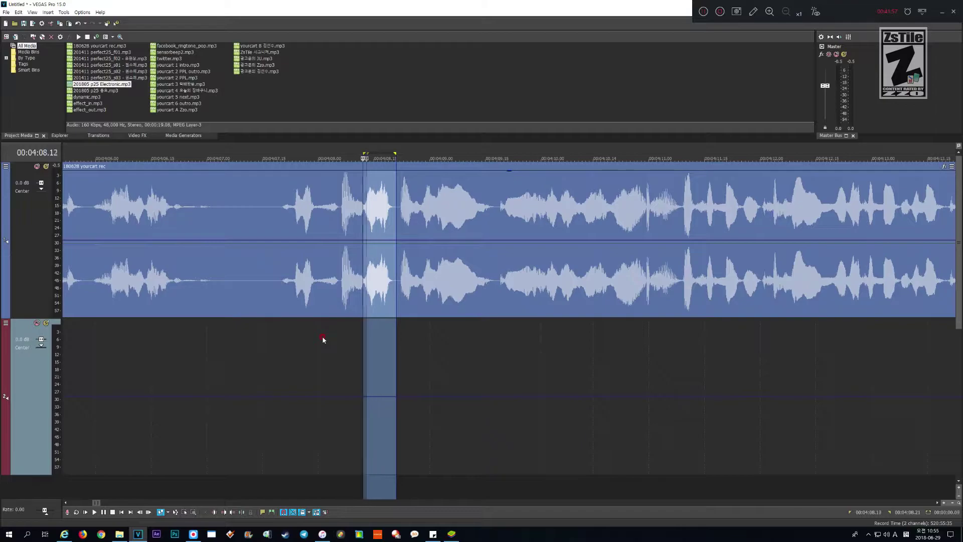
key(Delete)
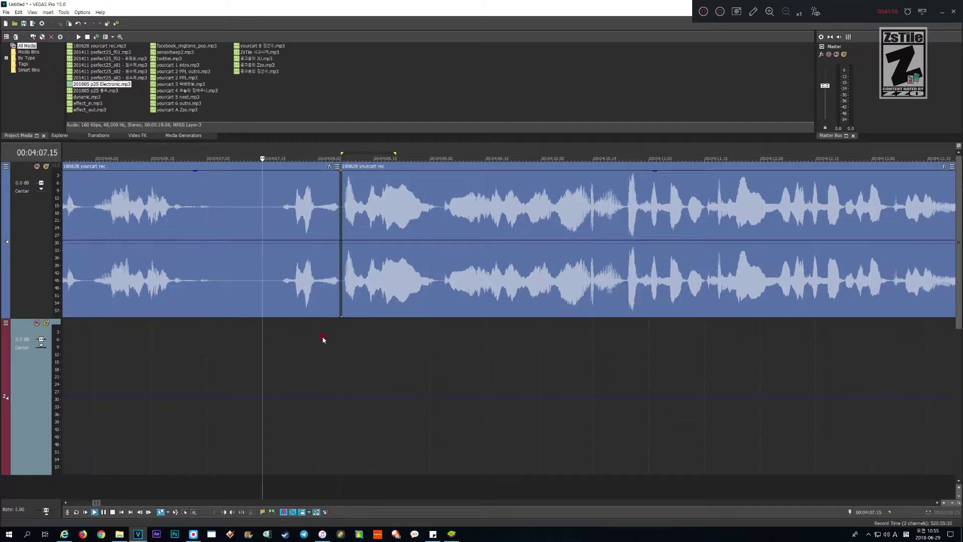
- Play back across the cut at about 00:04:08.06 from 00:04:07.15, stopping at 00:04:11.00
key(space)
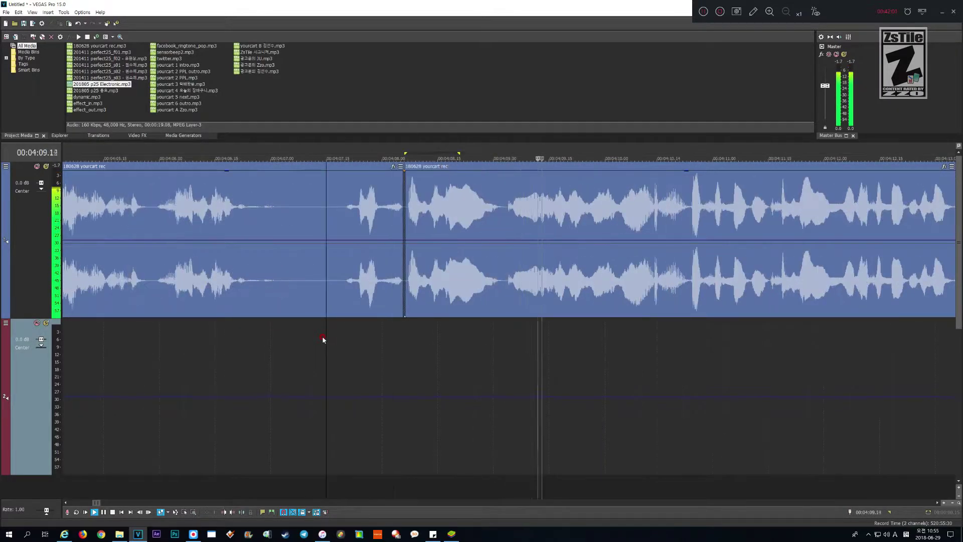
scroll(322, 339, up, 1)
scroll(323, 340, down, 1)
key(Return)
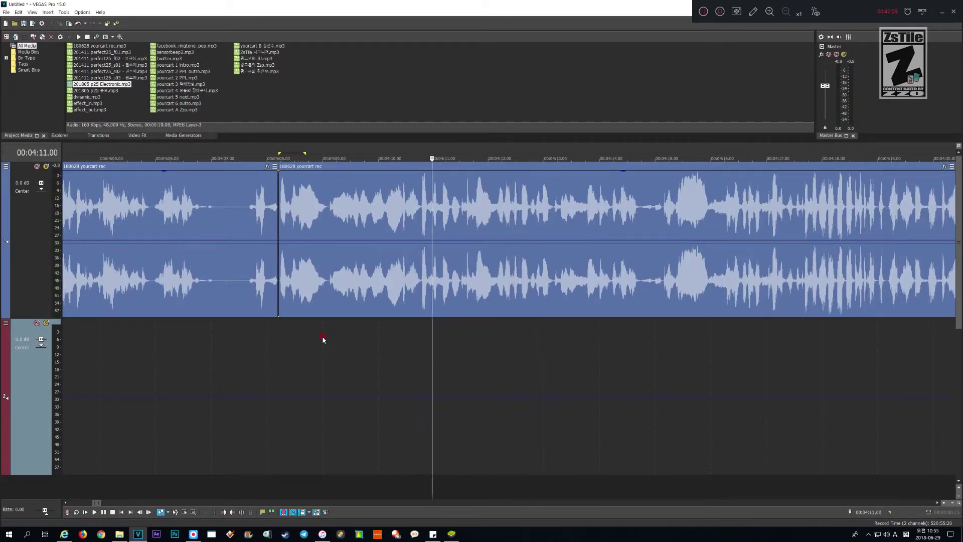
- Replay the passage between about 00:04:10.01 and 00:04:10.21 in closer detail
key(space)
key(Return)
scroll(322, 339, up, 3)
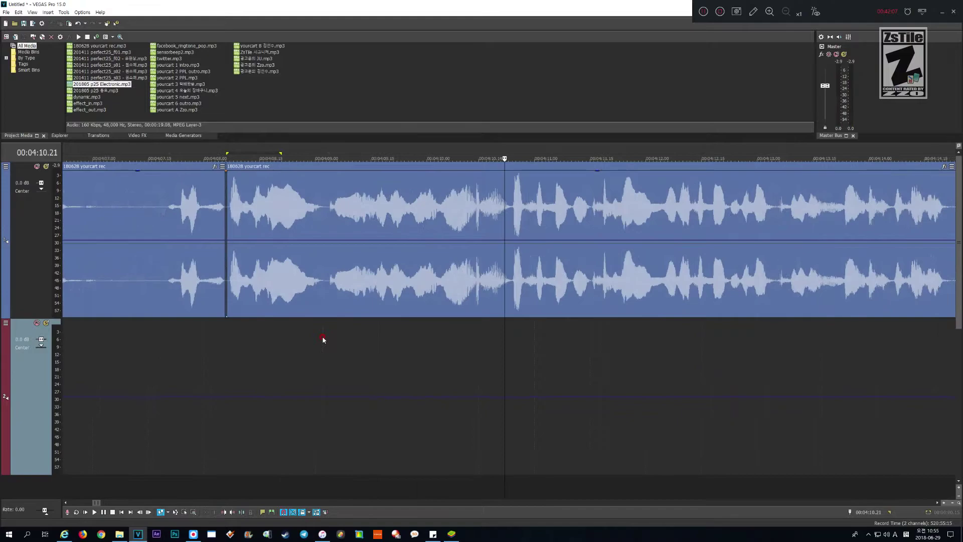
key(Left)
key(Left)
key(space)
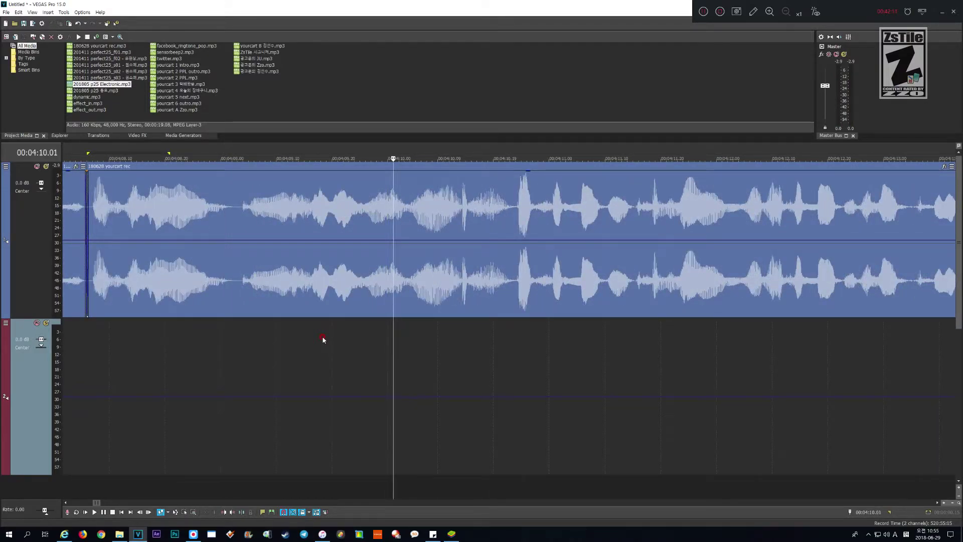
- Try ripple-deleting the recording from 00:04:10.13 to 00:04:10.23, listen to the join and undo the deletion
key(shift+Right)
key(shift+Right)
key(shift+Right)
key(shift+Right)
key(shift+Right)
key(shift+Right)
key(shift+Right)
key(shift+Right)
key(shift+Right)
key(shift+Right)
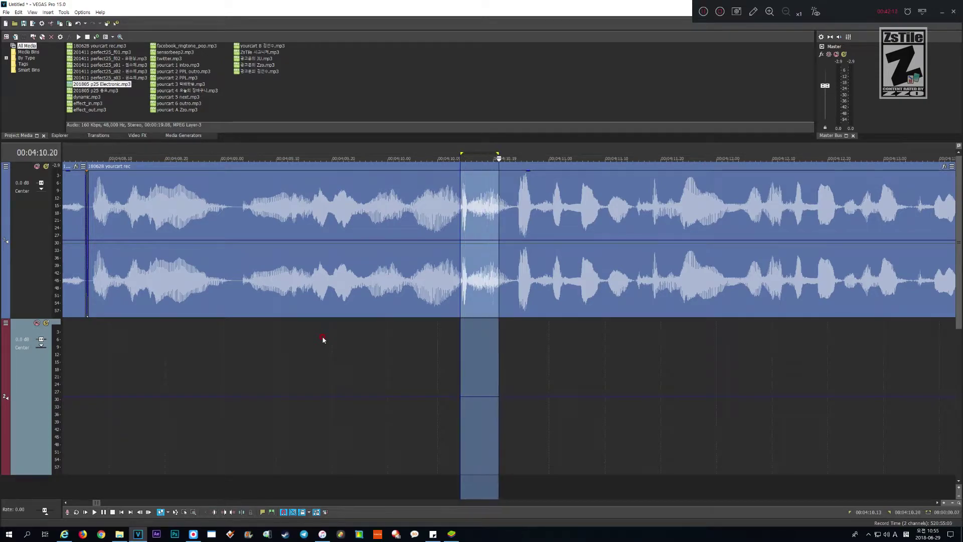
key(Delete)
key(space)
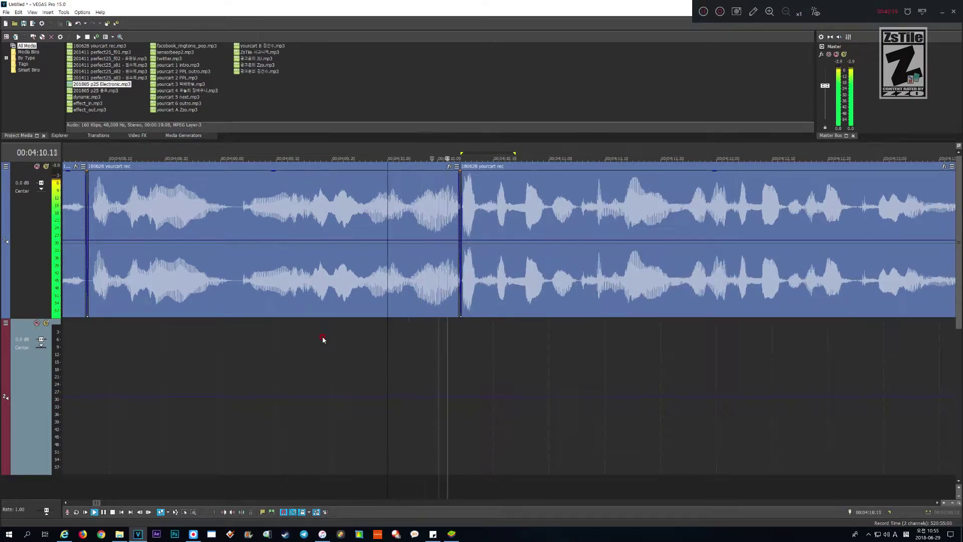
key(space)
key(ctrl+z)
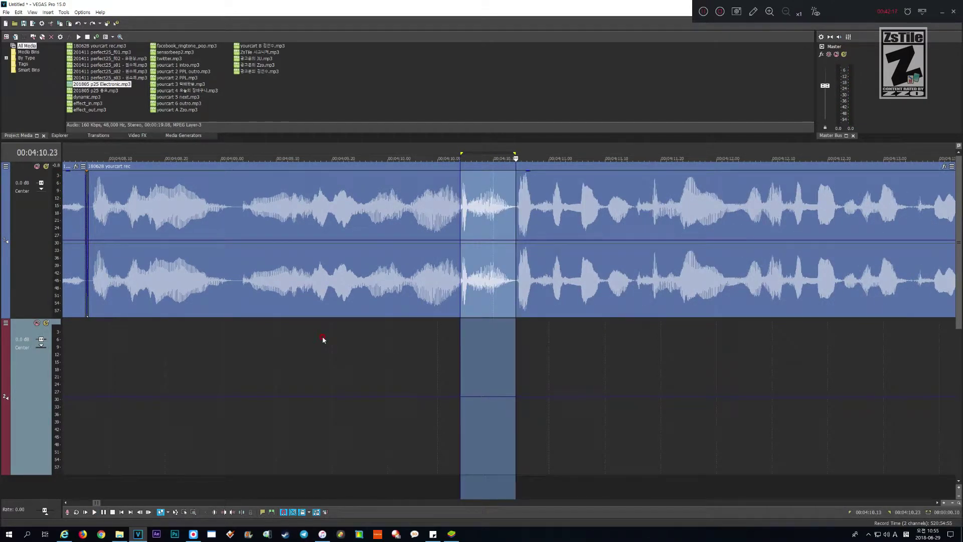
- Ripple-delete the 00:04:10.13 to 00:04:10.23 stretch once more, replay the join and undo the deletion again
key(Delete)
key(space)
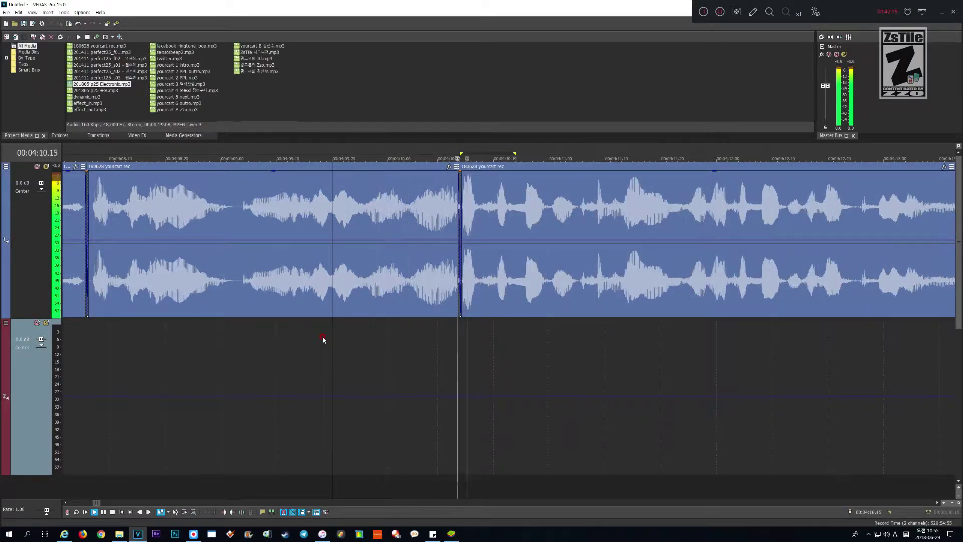
key(space)
key(ctrl+z)
- Play the recording from 00:04:09.10 to about 00:04:13.22, and replay it from 00:04:11.15 in closer detail
scroll(323, 340, down, 2)
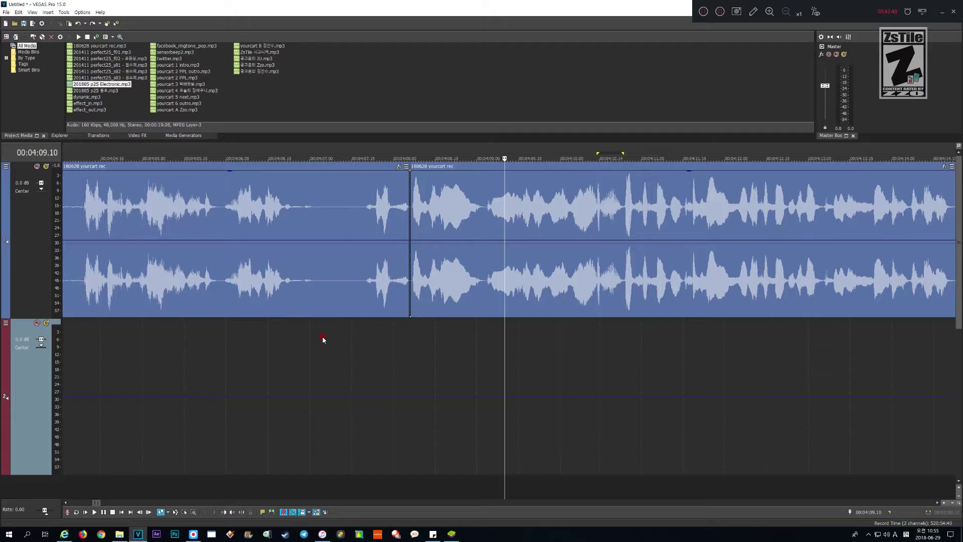
key(space)
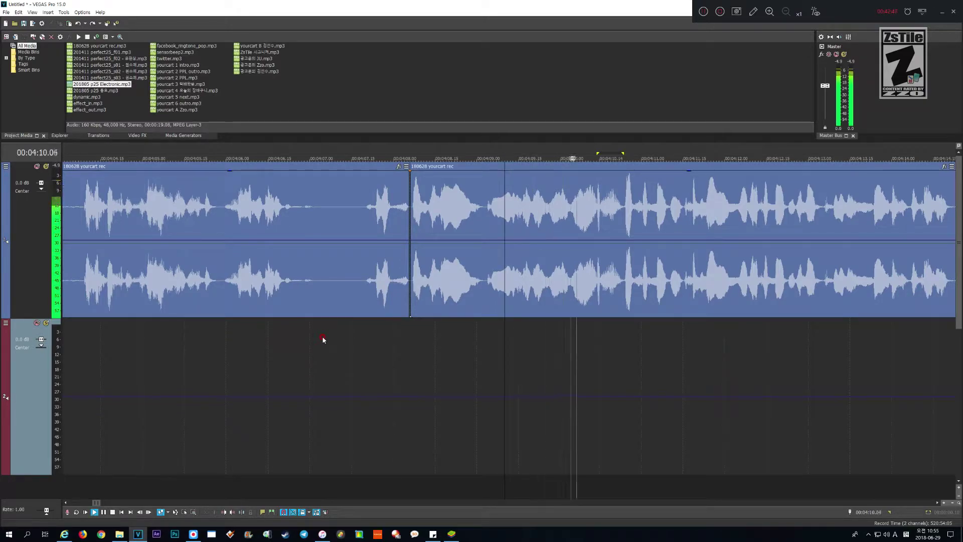
scroll(323, 339, down, 2)
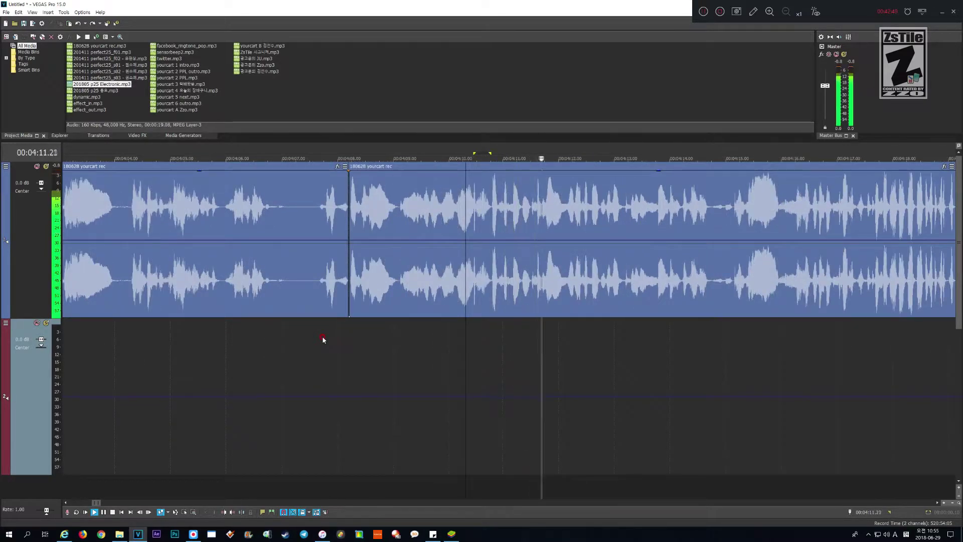
scroll(323, 340, down, 1)
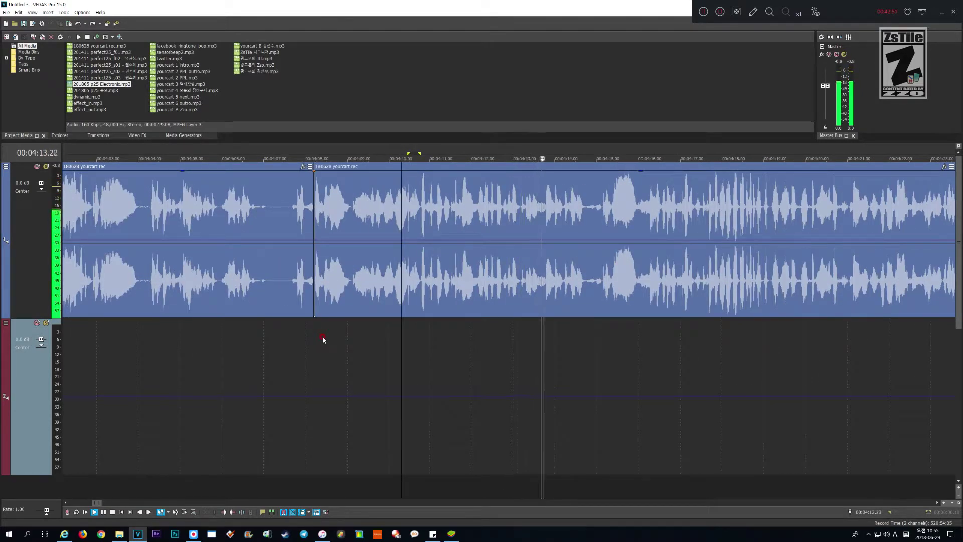
key(space)
scroll(324, 339, up, 3)
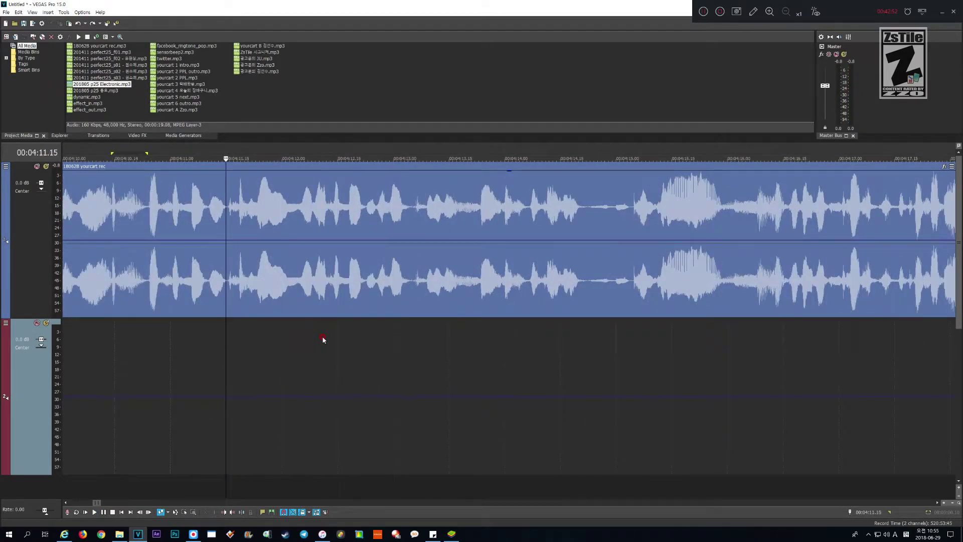
key(space)
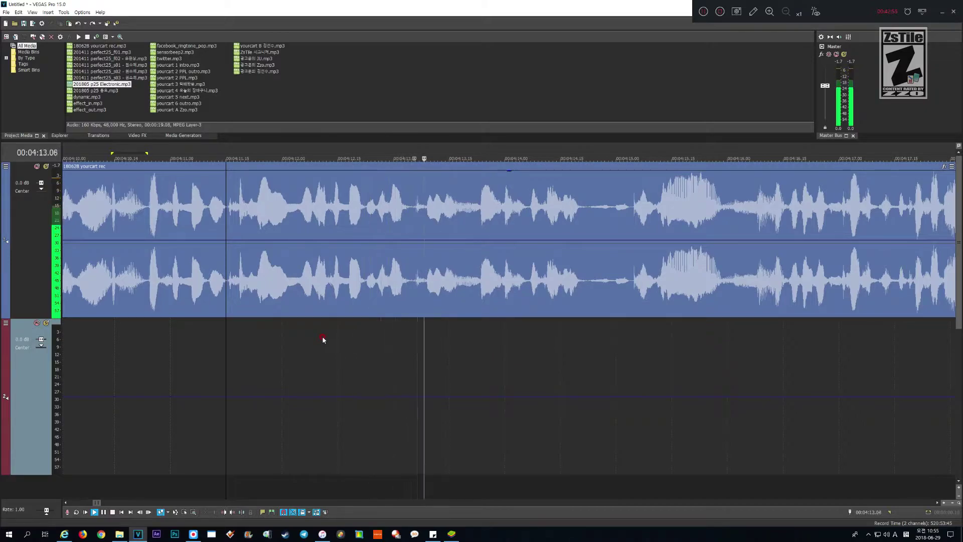
key(space)
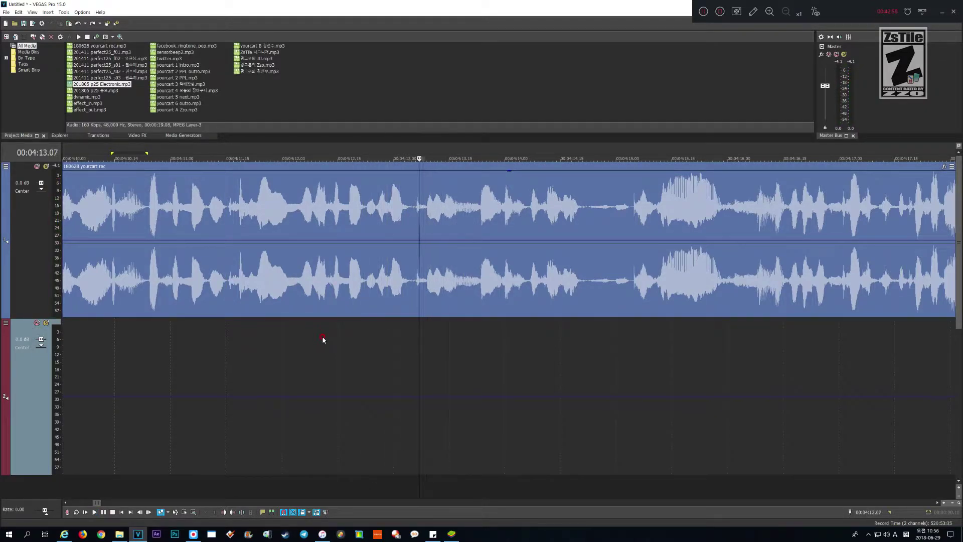
- Select the recording from 00:04:12.29 to 00:04:13.05, checking the selection by ear, and ripple-delete it
key(shift+Left)
key(shift+Left)
key(shift+Left)
key(shift+Left)
key(shift+Left)
key(shift+Left)
key(shift+Left)
key(shift+Left)
key(shift+Left)
key(shift+Left)
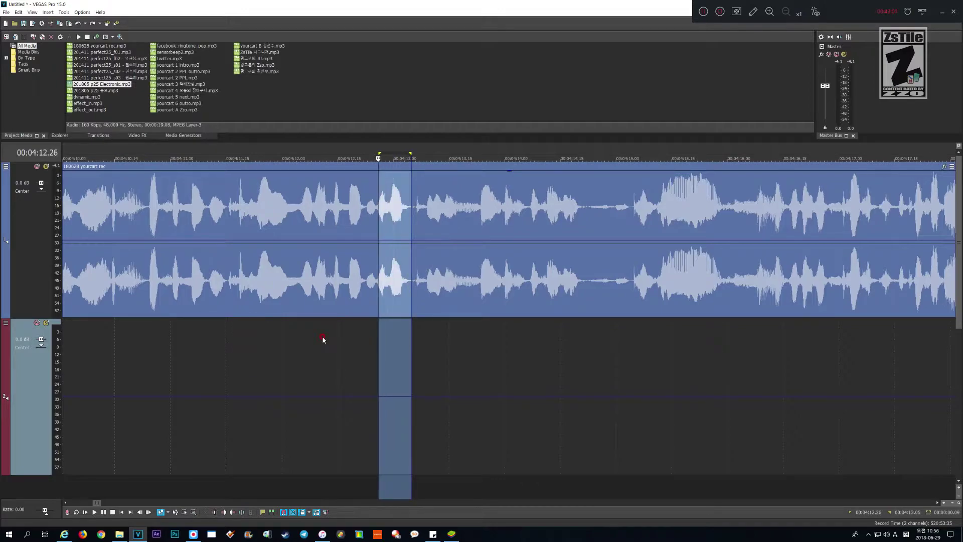
key(space)
key(shift+Right)
key(space)
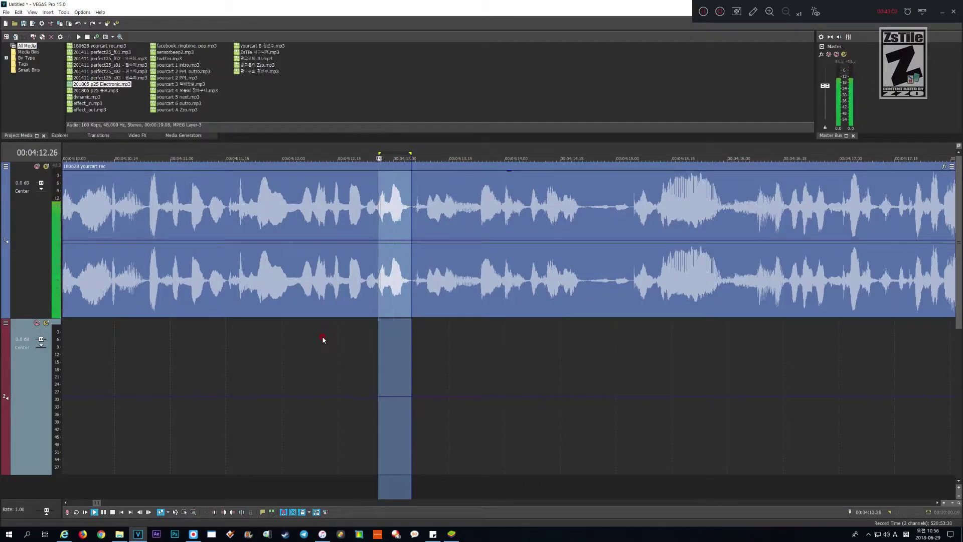
key(shift+Right)
key(shift+Right)
key(shift+Right)
key(space)
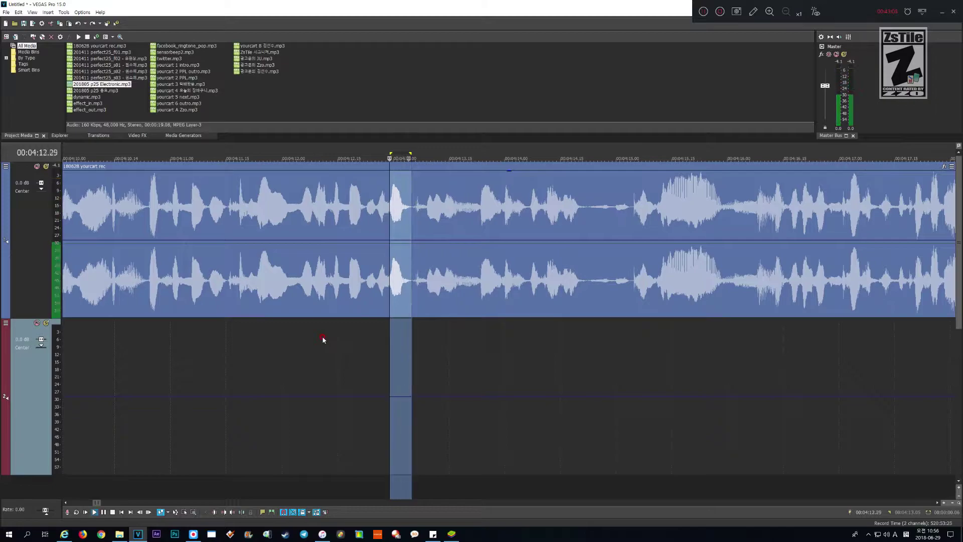
key(Delete)
- Play back across the cut at 00:04:12.29 from 00:04:11.15, stopping at 00:04:14.07
key(Page_Up)
key(space)
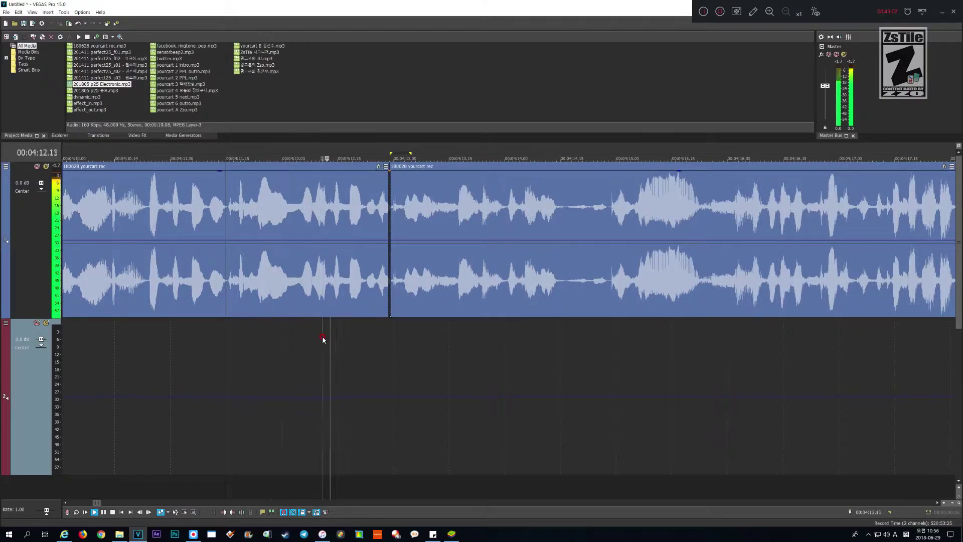
key(space)
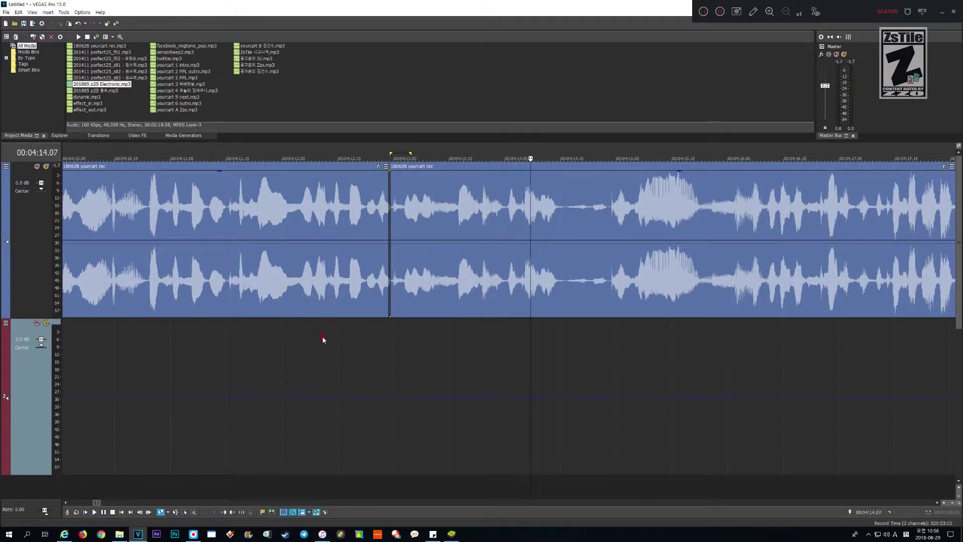
- Replay across the cut at 00:04:12.29 and undo the ripple deletion made there
key(space)
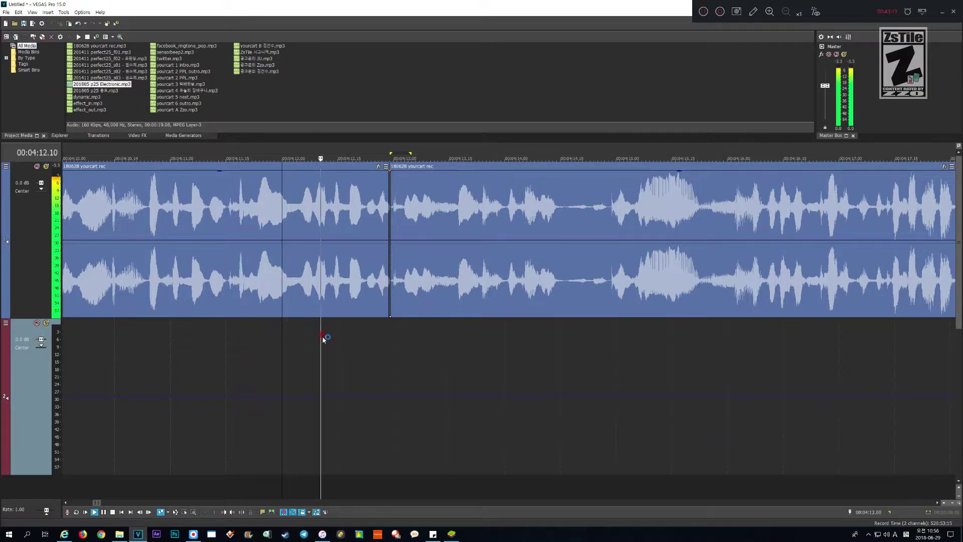
key(ctrl+z)
key(Page_Up)
- Play the restored passage from 00:04:11.15 and again from 00:04:12.00, pausing at 00:04:13.19
key(space)
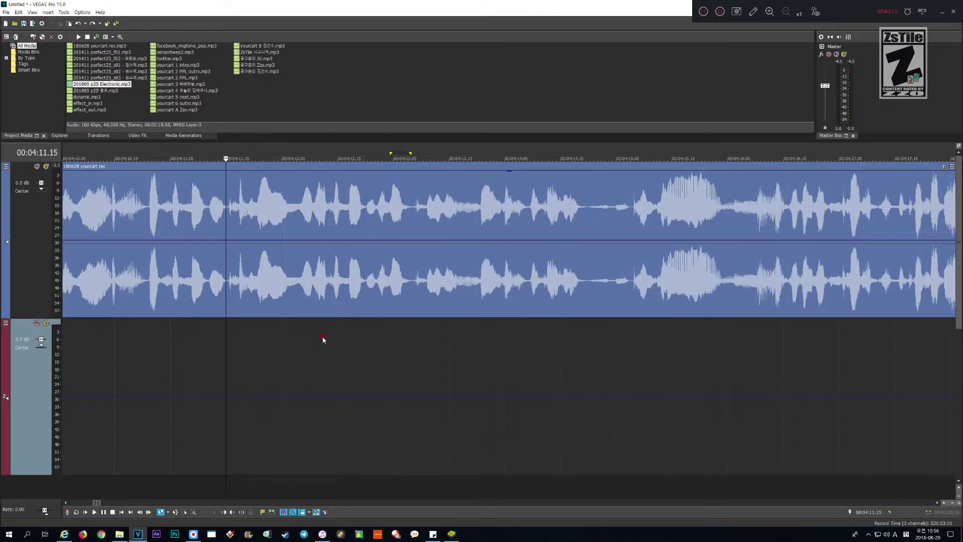
key(space)
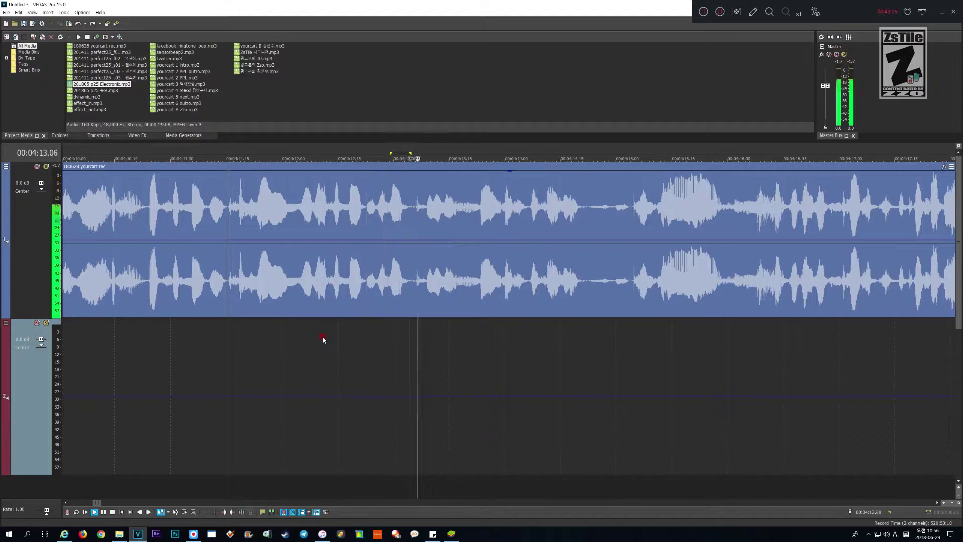
key(space)
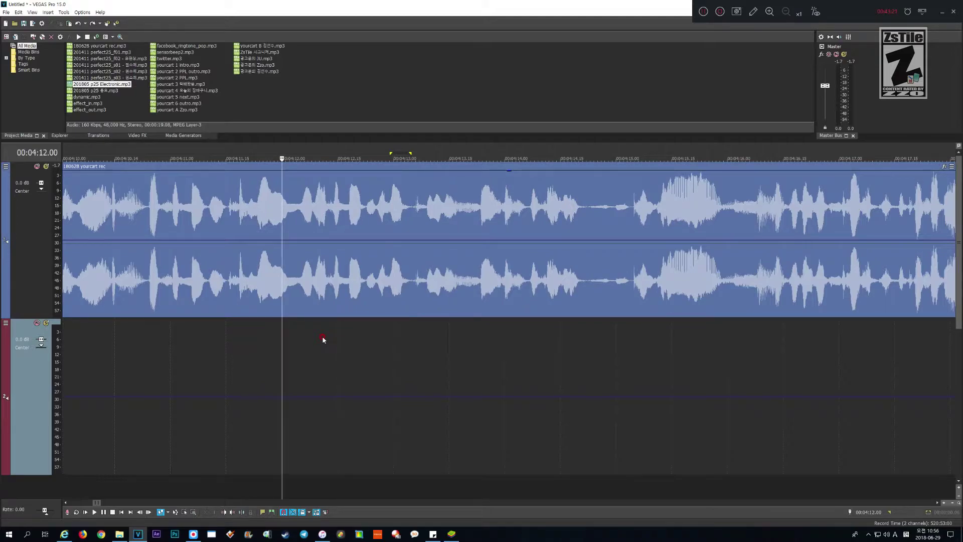
key(space)
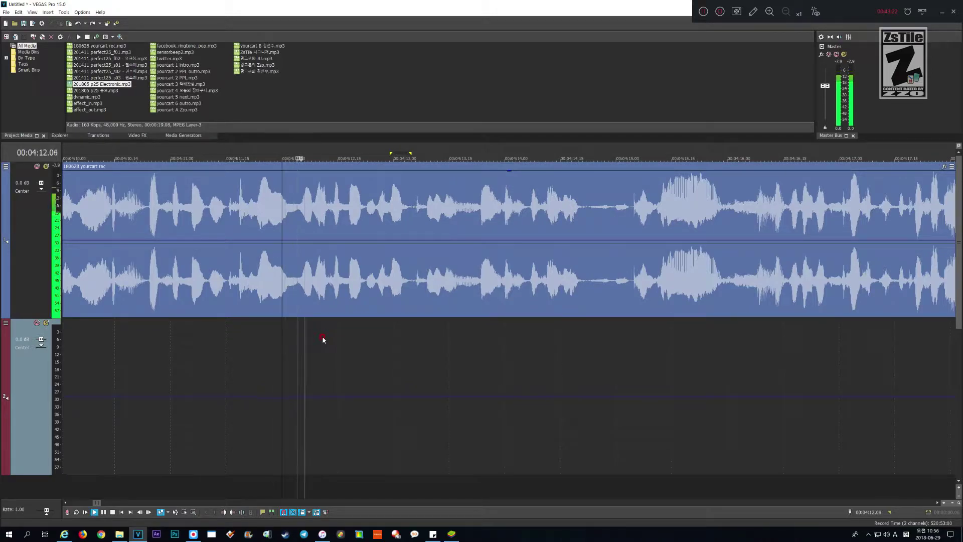
key(Return)
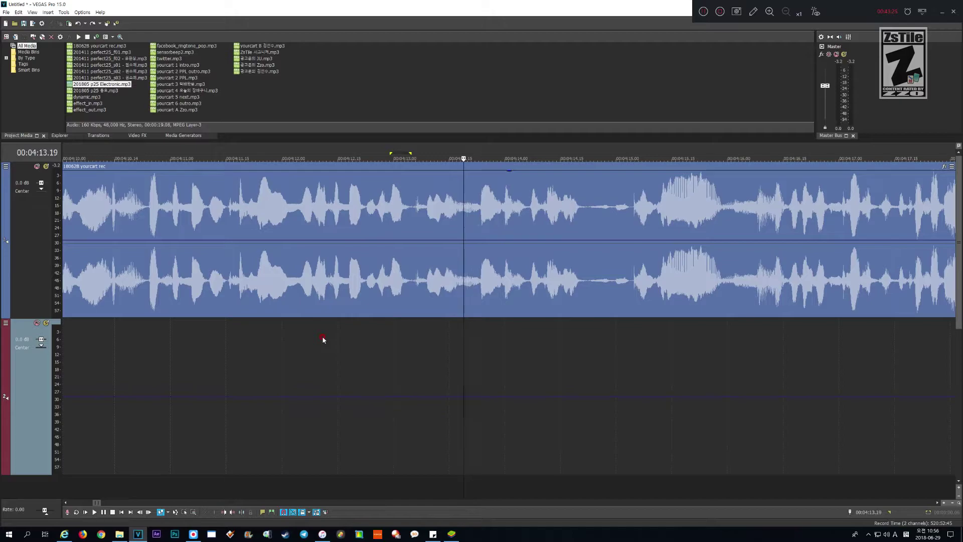
- Replay the recording from 00:04:13.06 and again from 00:04:12.15, pausing at 00:04:15.21
key(alt+Left)
key(alt+Left)
key(alt+Left)
key(alt+Left)
key(alt+Left)
key(alt+Left)
key(alt+Left)
key(alt+Left)
key(alt+Left)
key(space)
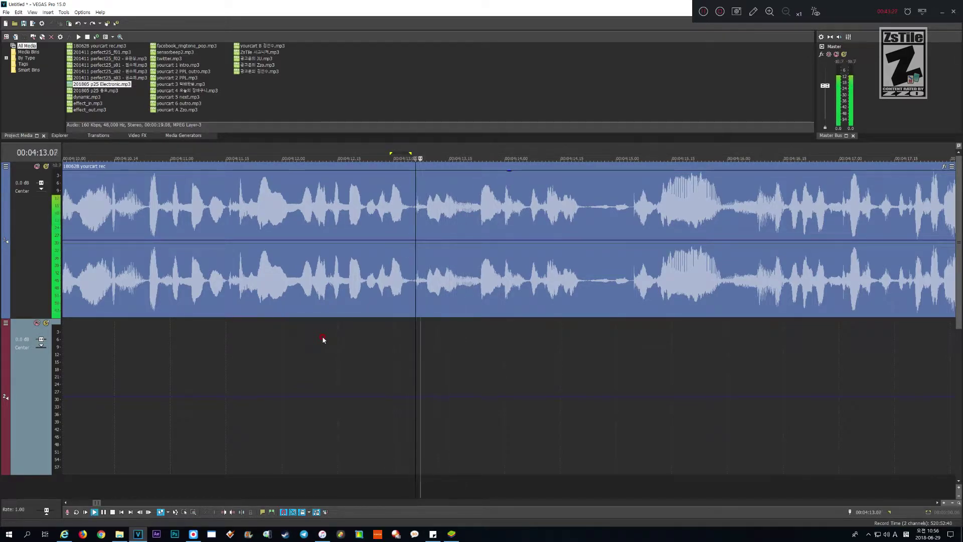
key(Return)
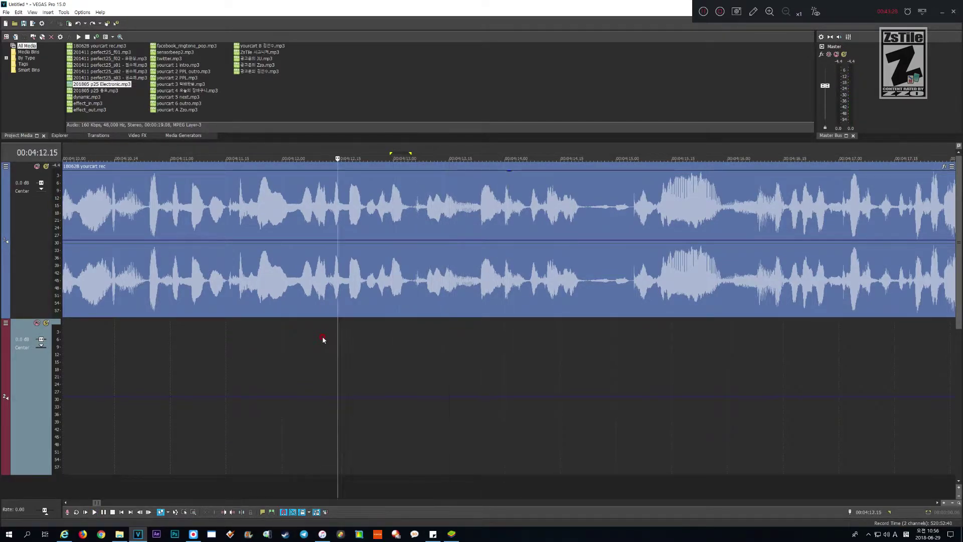
key(space)
scroll(323, 340, down, 2)
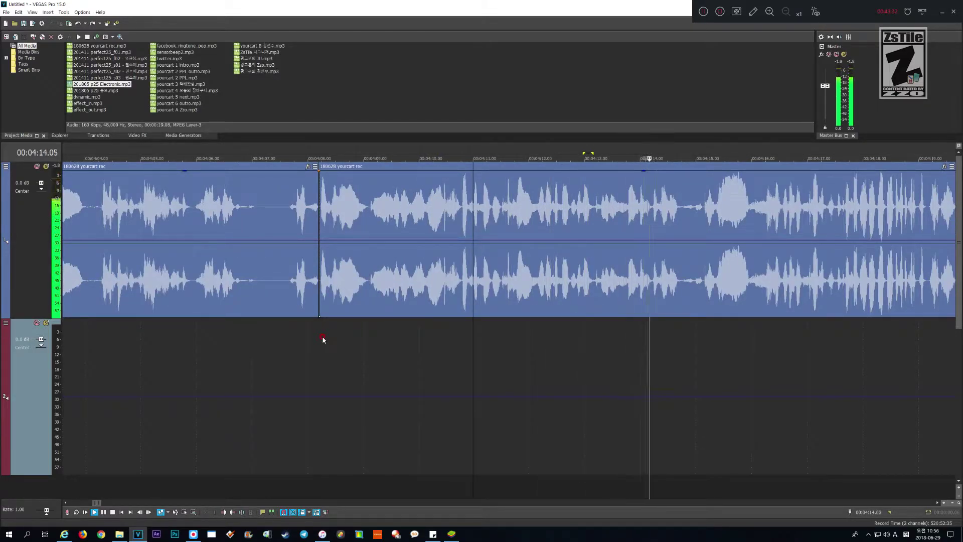
key(Down)
key(Return)
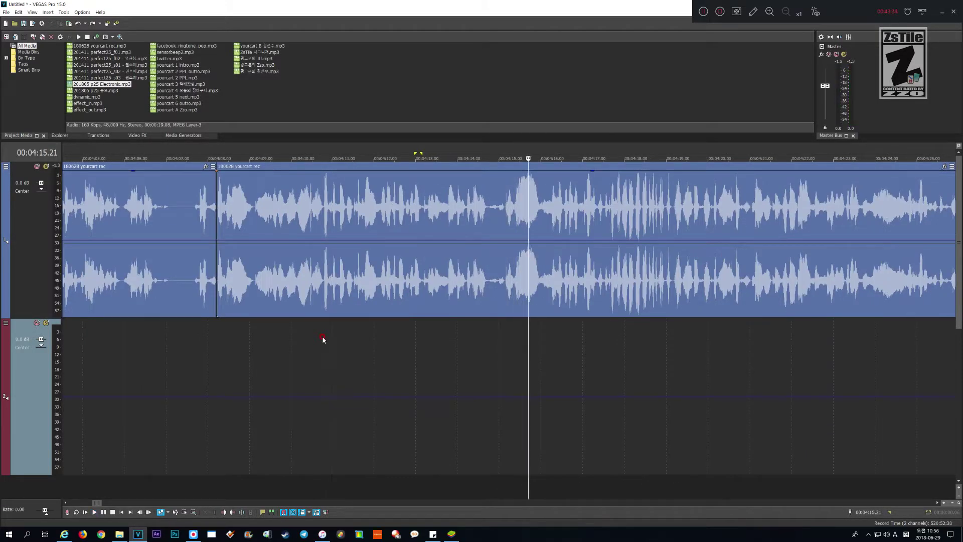
- Play the recording from about 00:04:15.00 and pause at the click sound at 00:04:39.07
key(space)
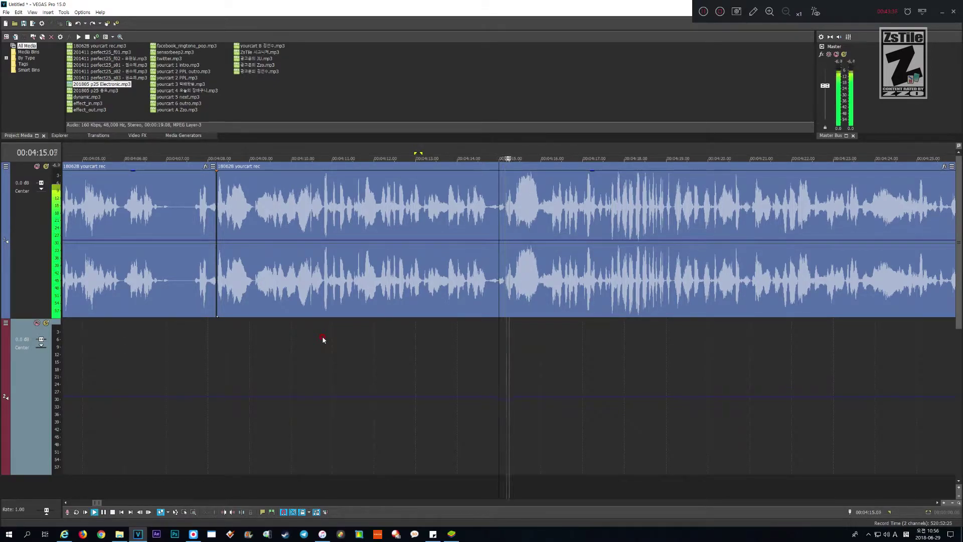
scroll(322, 340, up, 1)
scroll(322, 339, down, 1)
scroll(322, 340, up, 2)
scroll(323, 340, down, 3)
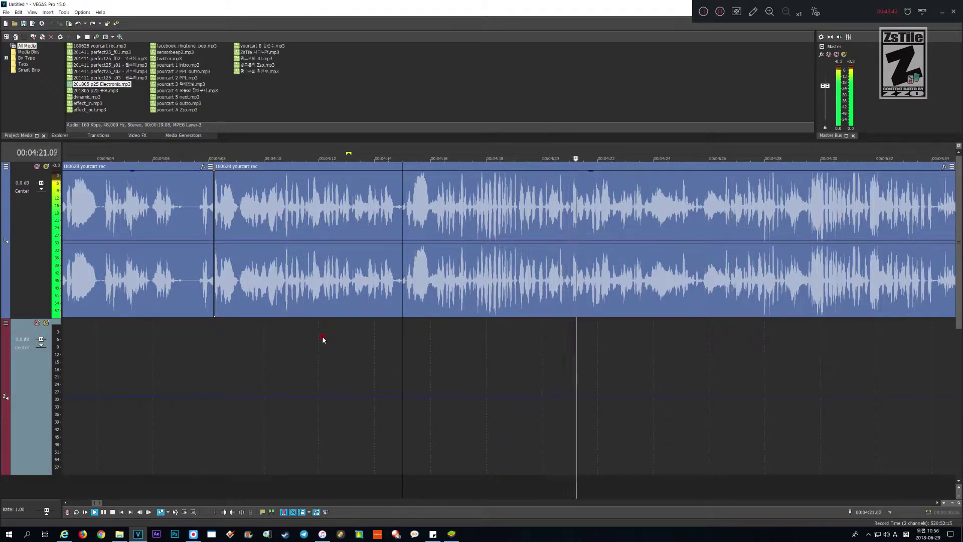
key(Up)
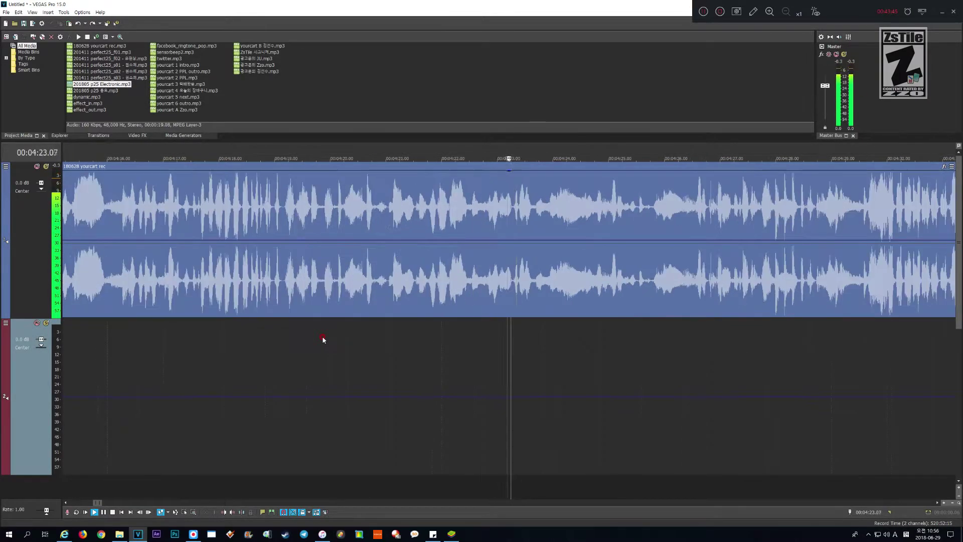
key(Down)
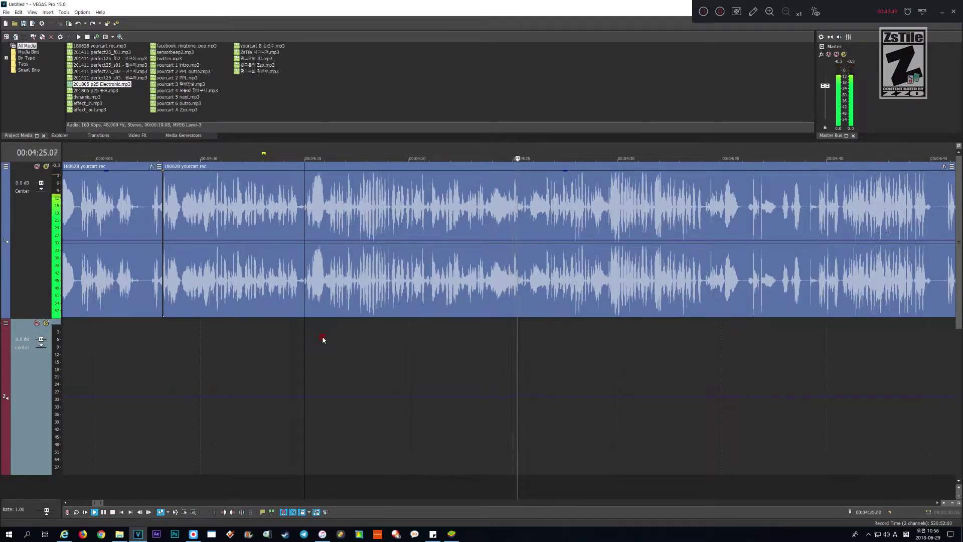
key(Up)
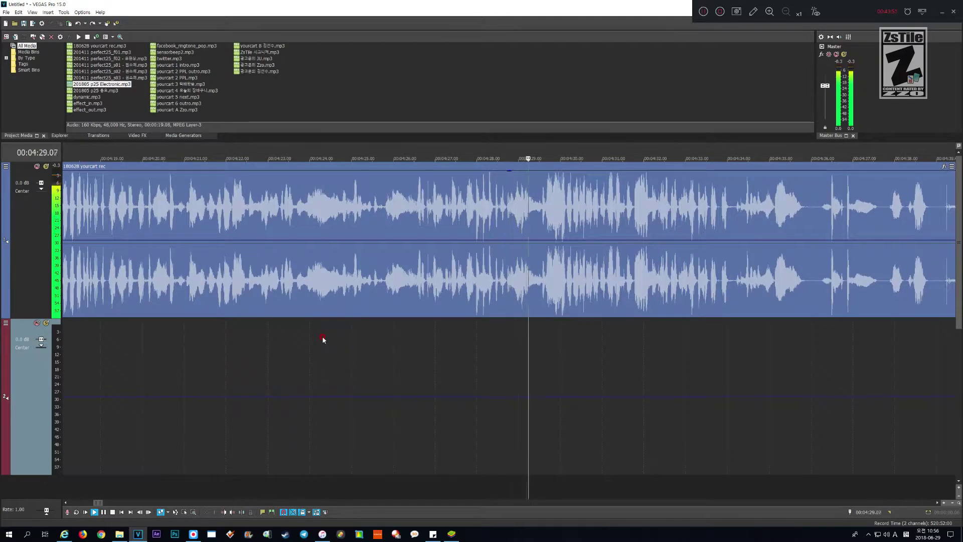
key(Up)
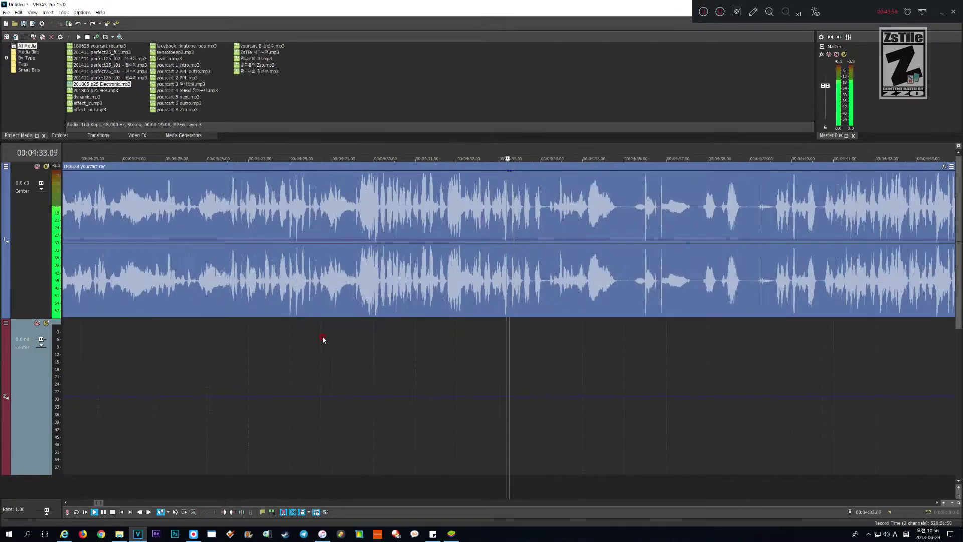
scroll(323, 340, up, 2)
scroll(323, 340, down, 1)
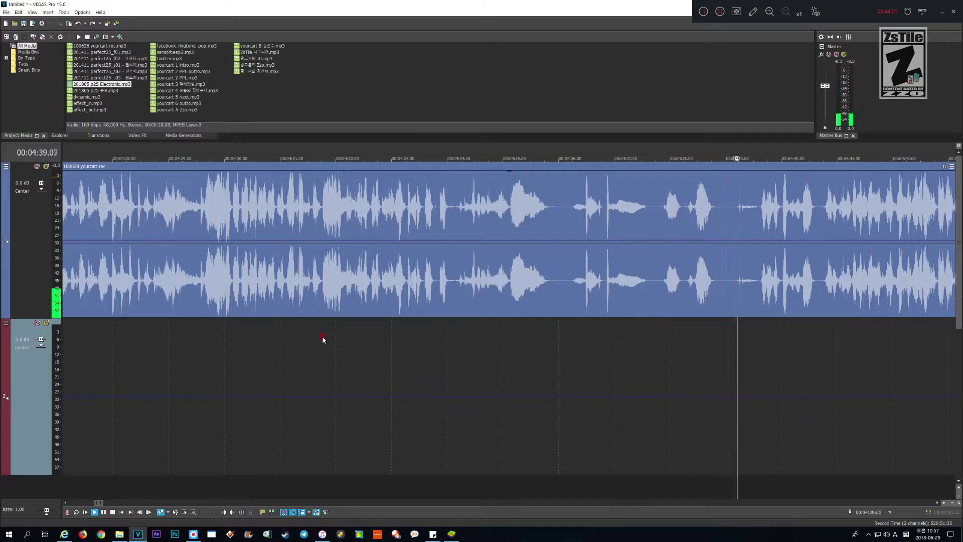
key(Return)
- Examine the click sound at 00:04:39.07 in closer detail, listening from 00:04:38.20 to 00:04:39.16
key(Page_Up)
key(Page_Up)
scroll(323, 339, up, 4)
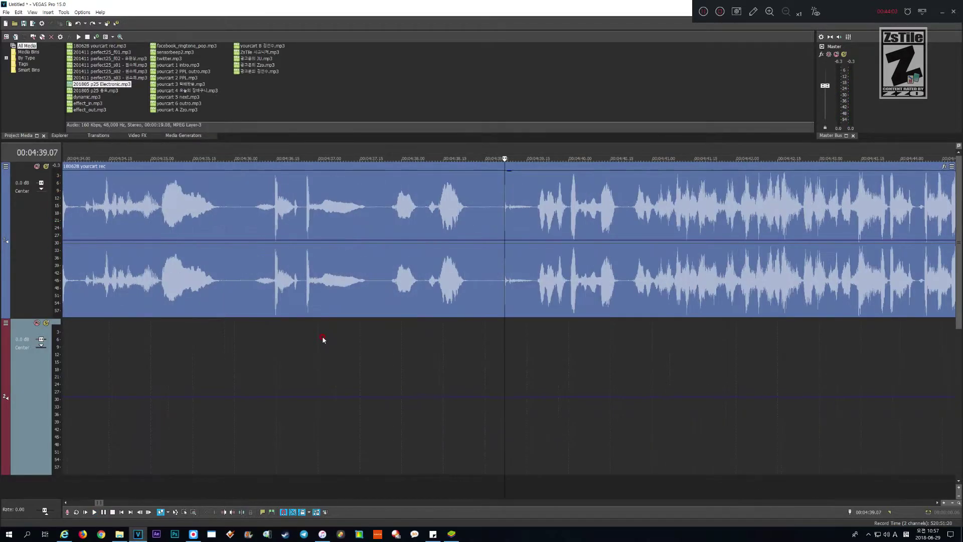
key(Page_Up)
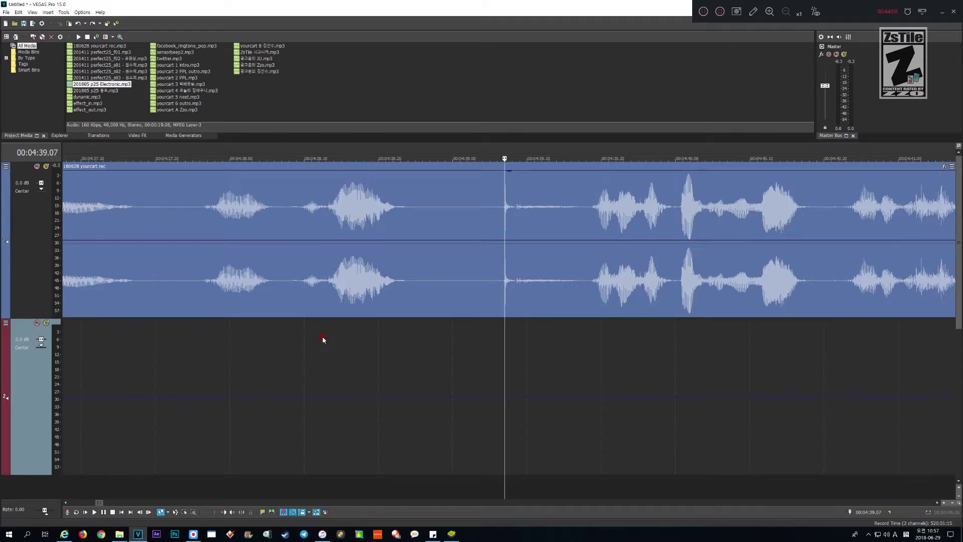
key(Return)
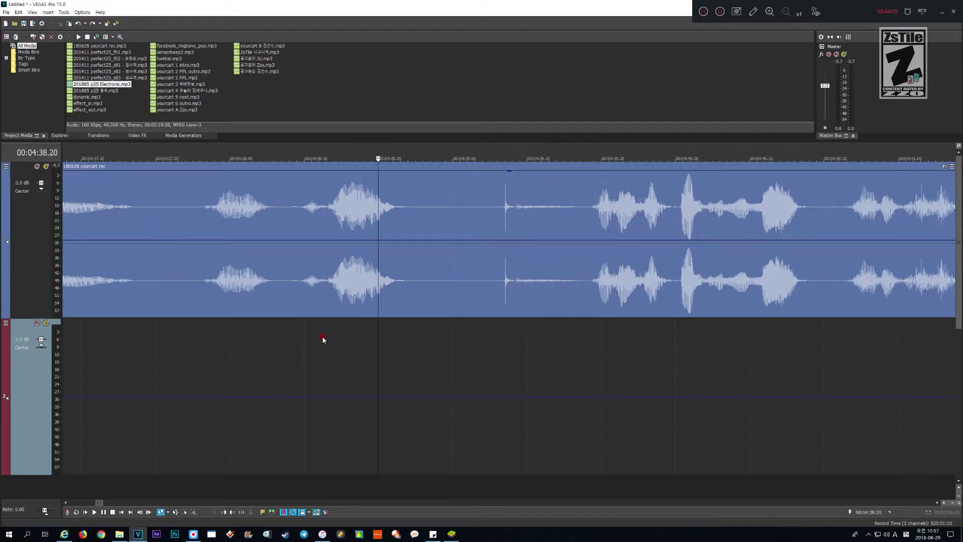
key(space)
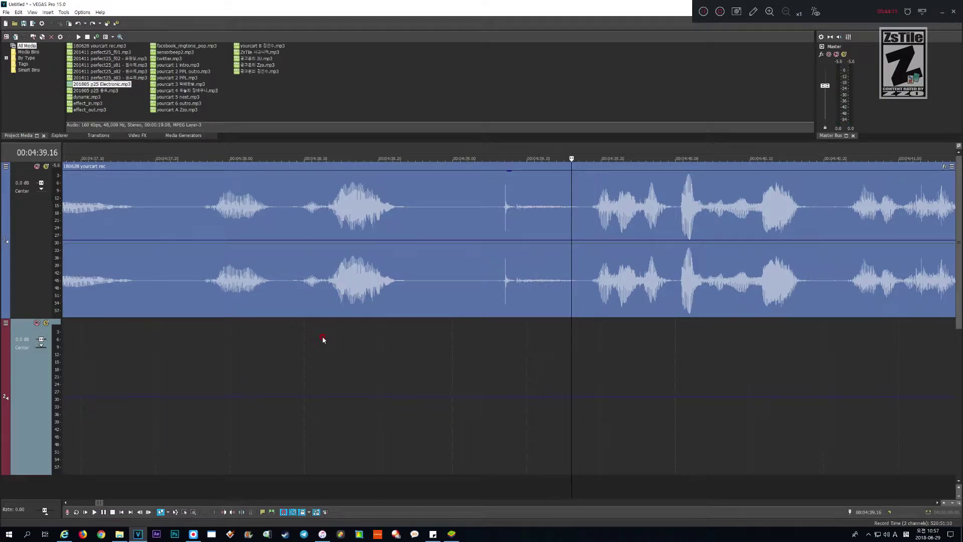
scroll(323, 339, down, 8)
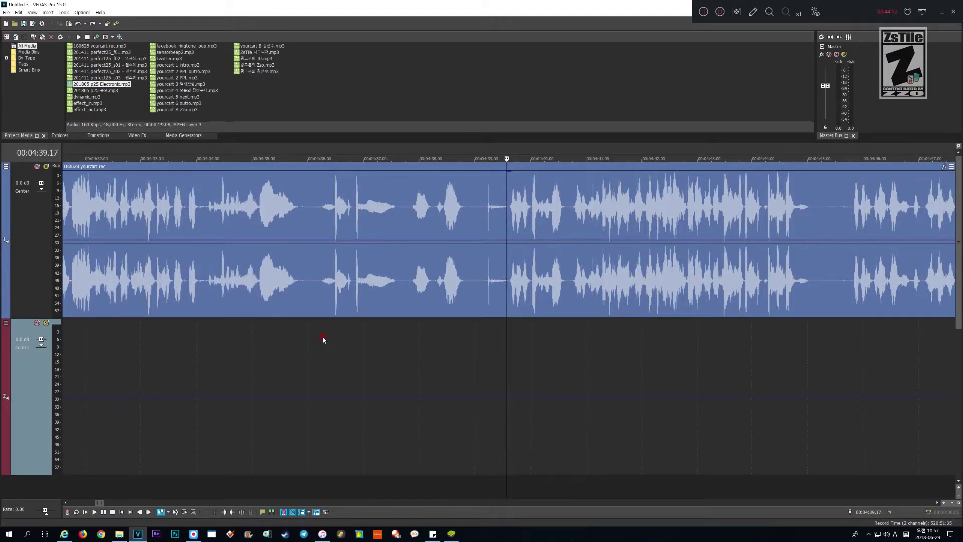
scroll(323, 340, up, 10)
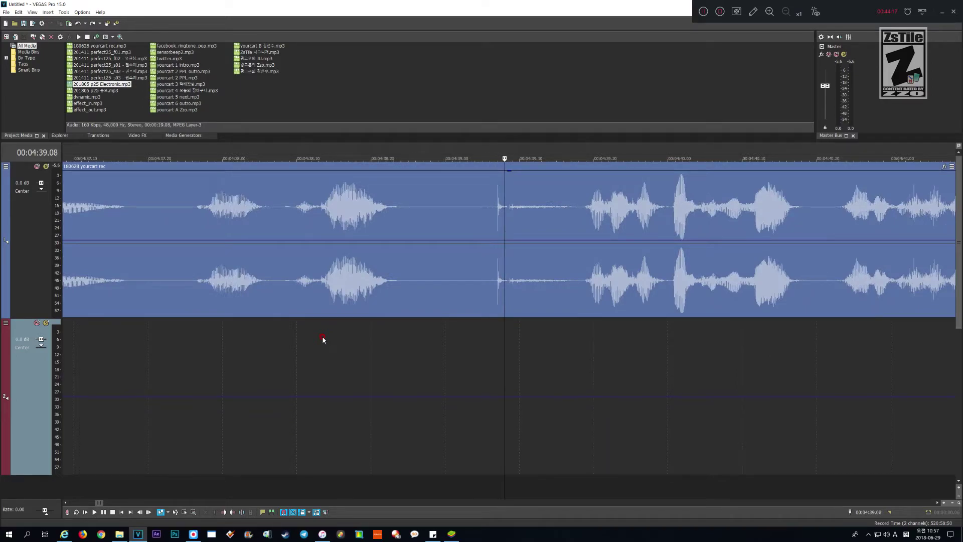
key(Left)
key(Left)
key(Right)
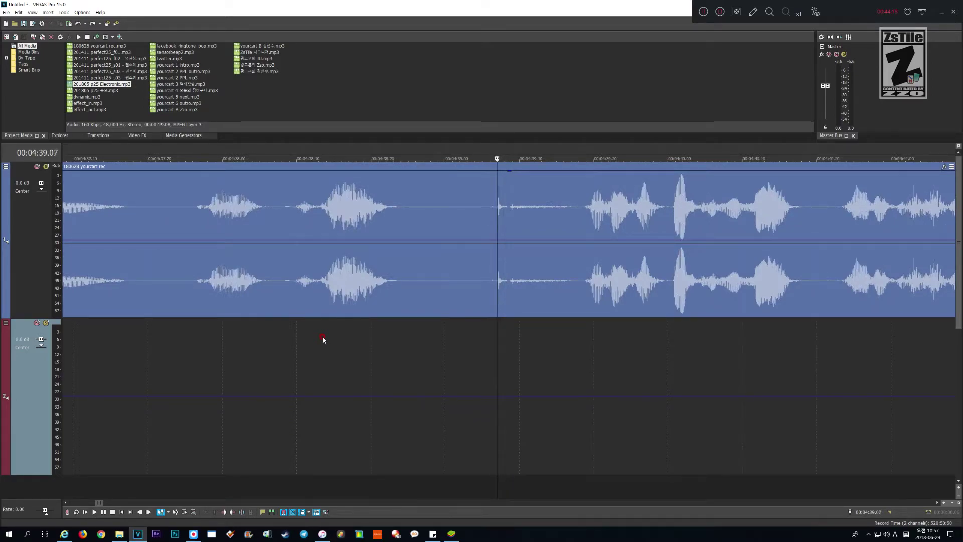
- Select the recording from 00:04:36.07 to 00:04:39.17 and ripple-delete it
key(Right)
scroll(323, 340, down, 5)
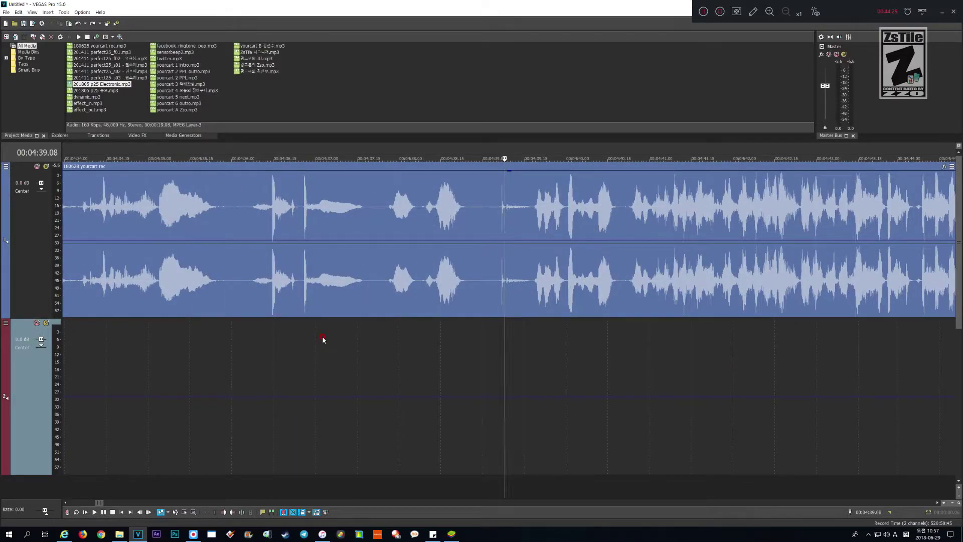
key(Right)
key(Right)
key(Right)
key(Right)
key(Right)
key(Right)
key(Right)
key(Right)
key(Right)
key(Right)
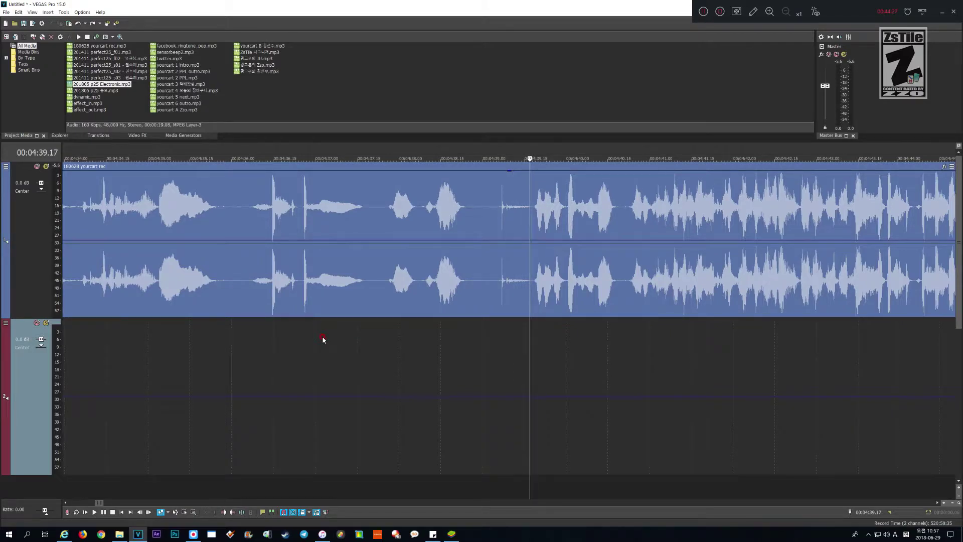
key(shift+Left)
key(shift+Left)
key(shift+Left)
key(shift+Left)
key(shift+Left)
key(shift+Left)
key(shift+Left)
key(shift+Left)
key(shift+Left)
key(shift+Left)
key(shift+Left)
key(shift+Left)
key(shift+Left)
key(shift+Left)
key(shift+Left)
key(shift+Left)
key(shift+Left)
key(shift+Left)
key(shift+Left)
key(shift+Left)
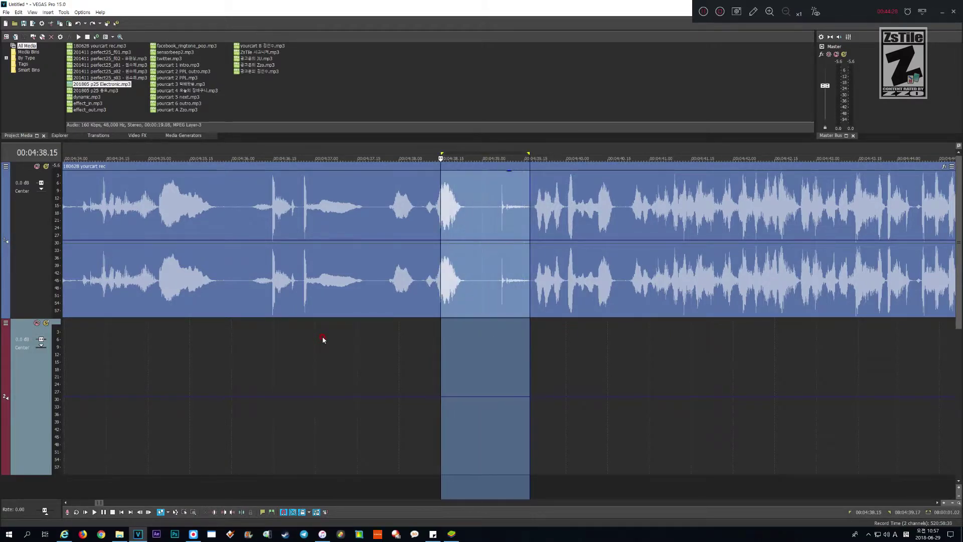
key(shift+Left)
key(shift+Left)
key(shift+Left)
key(shift+Left)
key(shift+Left)
key(shift+Left)
key(shift+Left)
key(shift+Left)
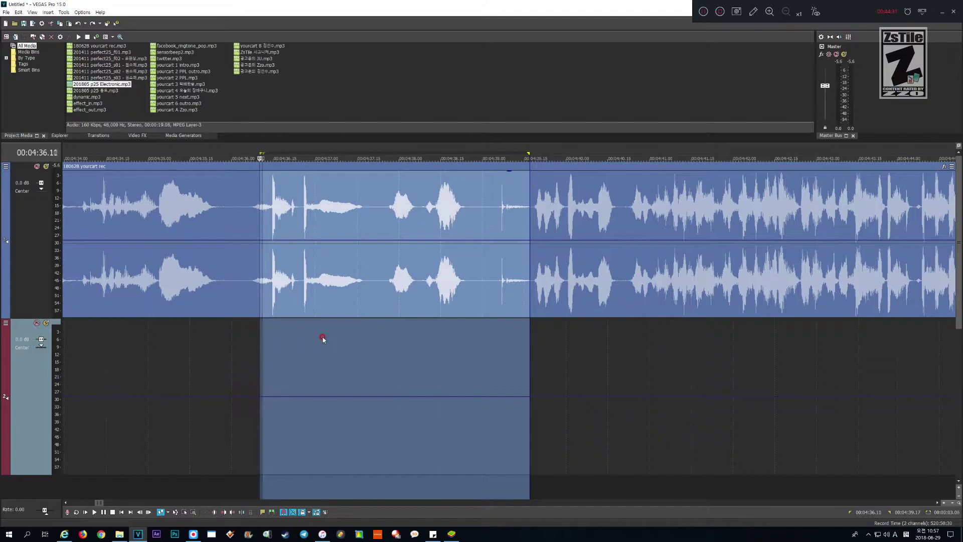
key(Delete)
- Listen to the join at 00:04:36.07, undo the deletion and ripple-delete the same stretch again
key(space)
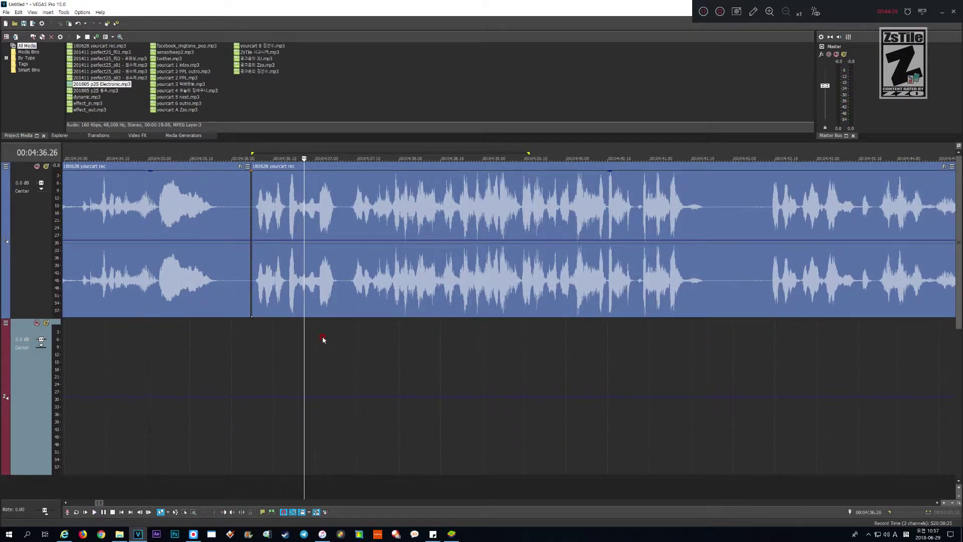
key(space)
key(ctrl+z)
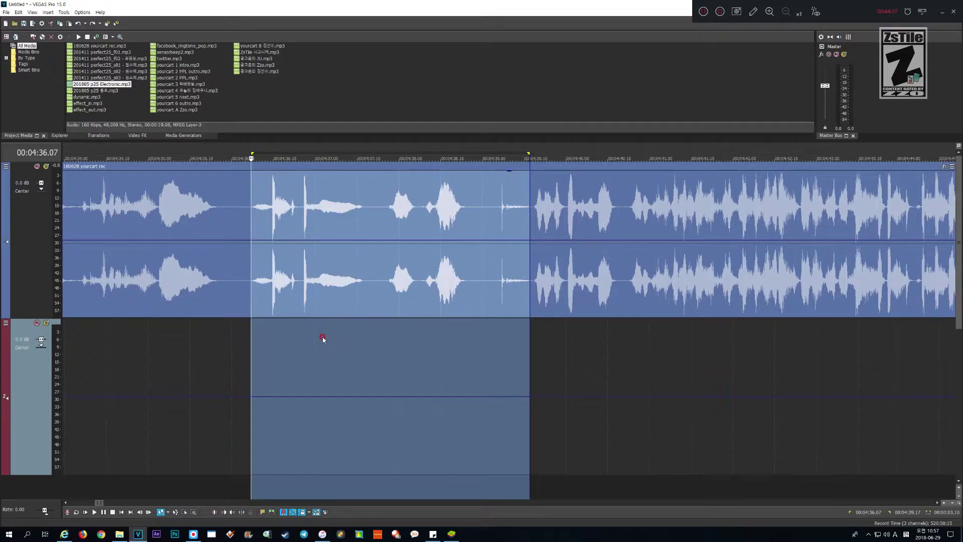
key(Delete)
- Play across the join at 00:04:36.07, replaying from 00:04:36.00, to check the cut by ear
key(space)
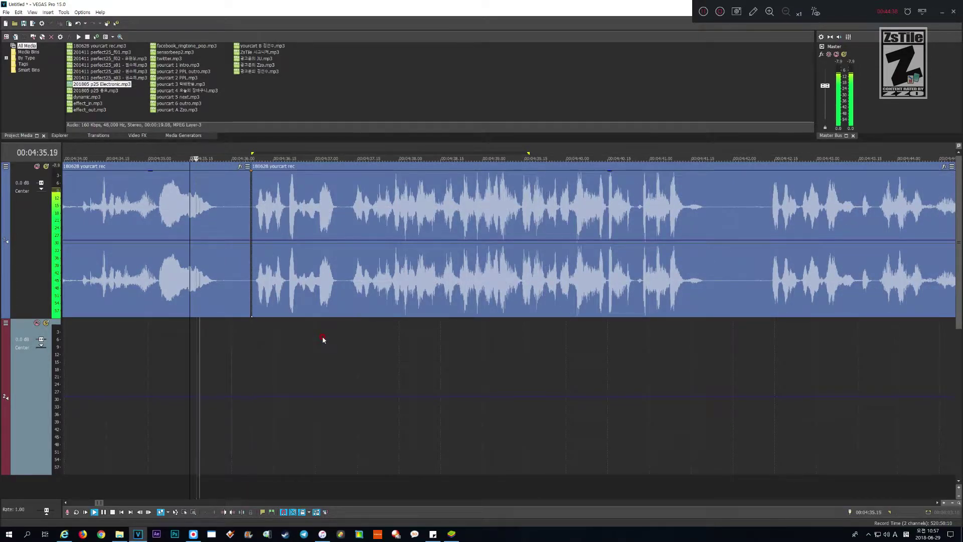
scroll(323, 340, down, 3)
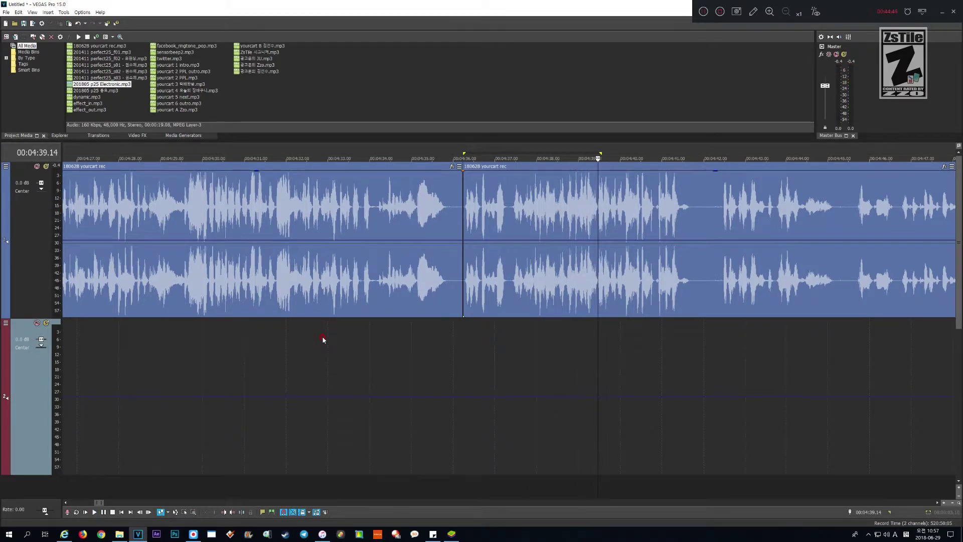
scroll(323, 339, up, 3)
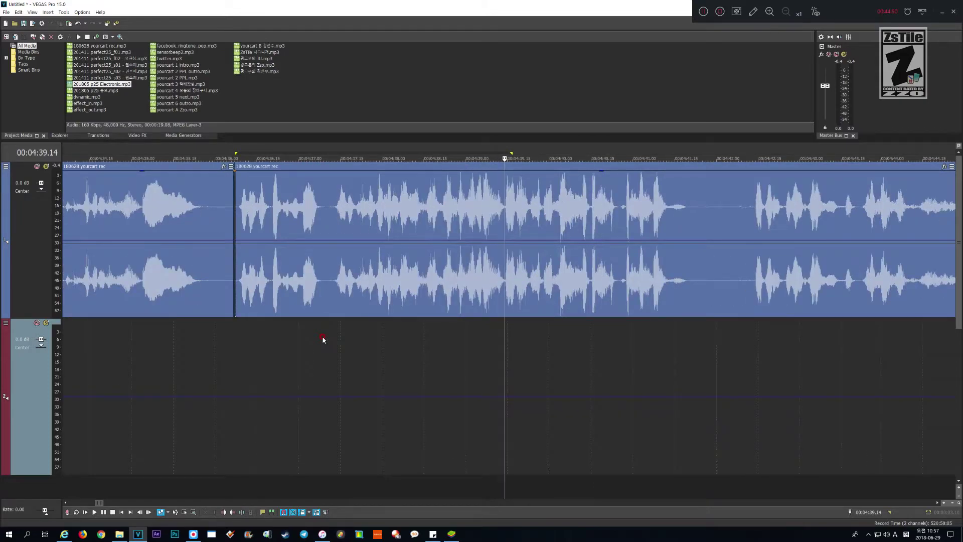
scroll(323, 340, down, 3)
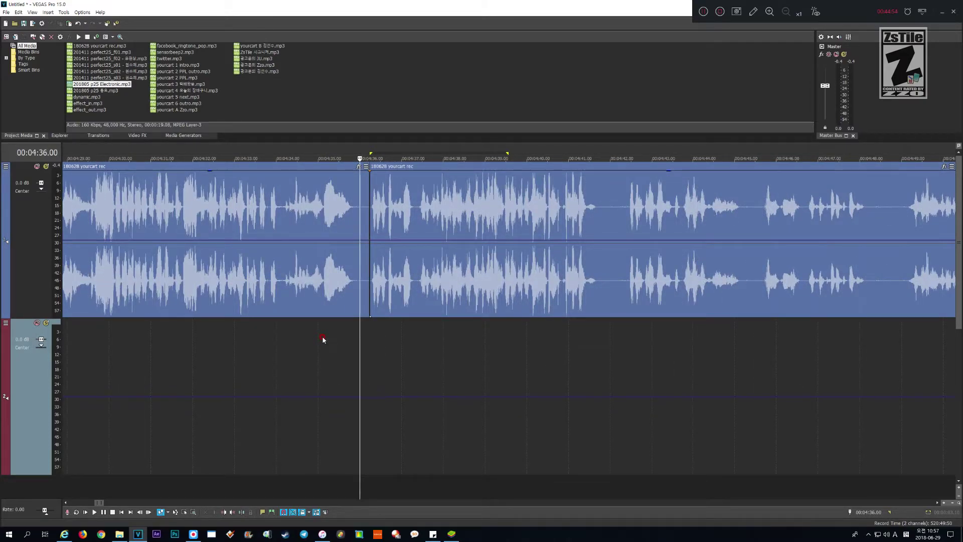
key(space)
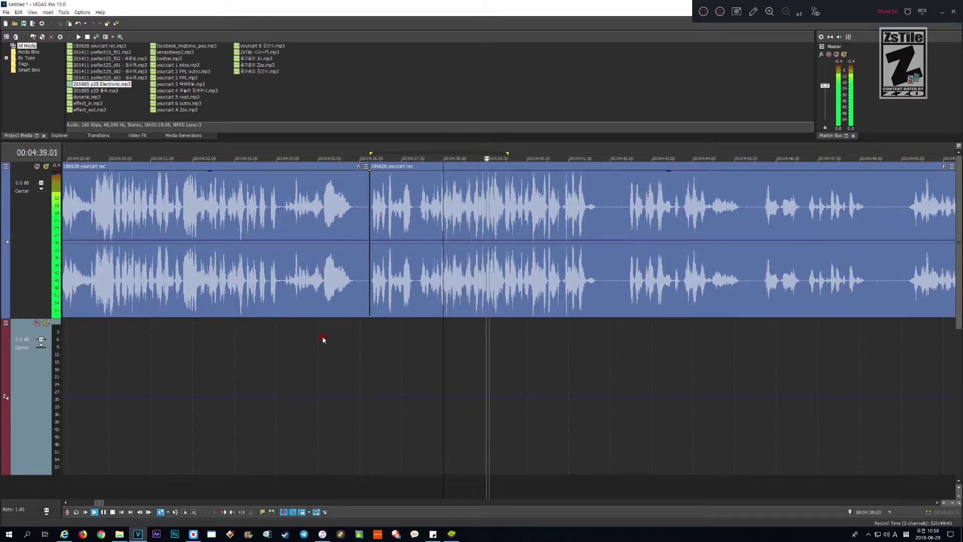
key(Return)
key(space)
key(space)
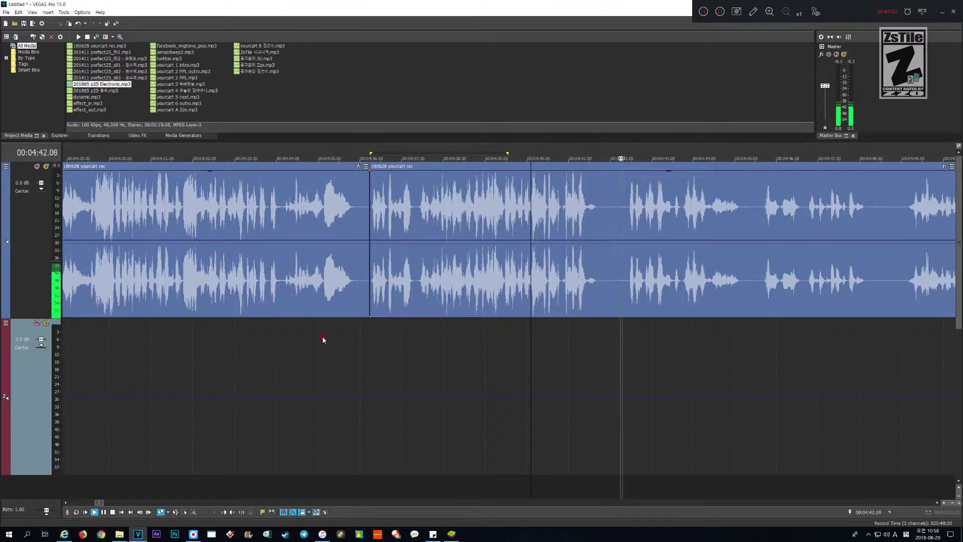
- Skip ahead through the recording past 00:04:46.00 and listen on to about 00:05:08
key(Page_Down)
key(Page_Down)
key(Page_Down)
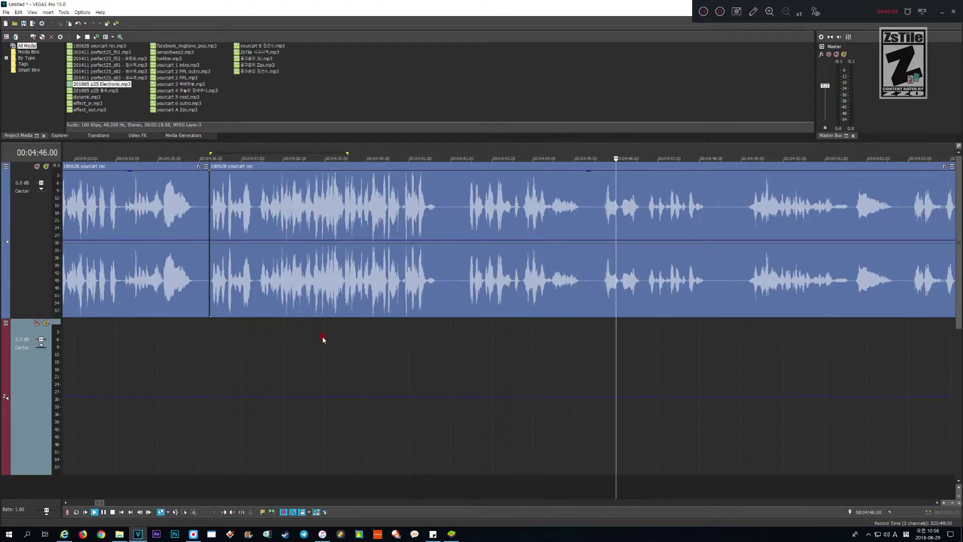
key(Down)
key(Page_Down)
key(Page_Down)
key(Page_Down)
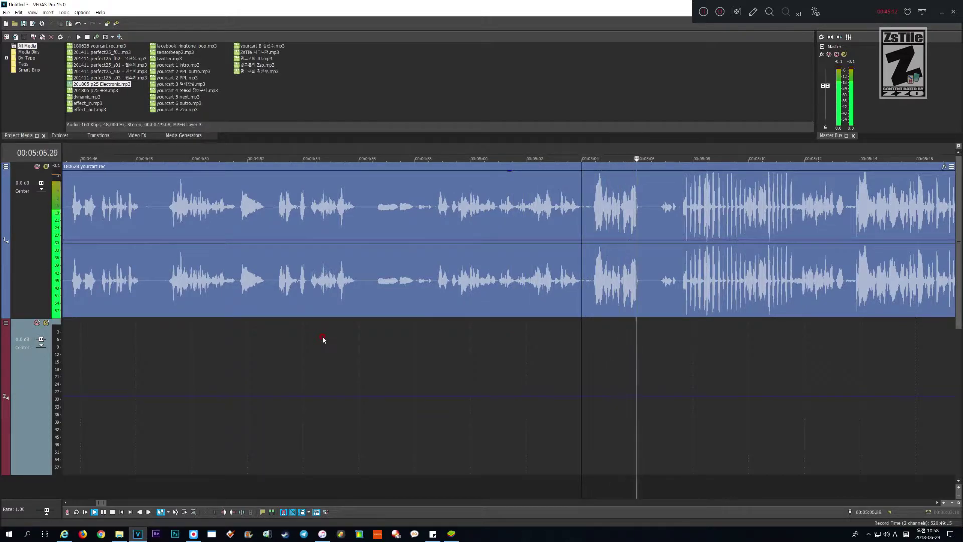
key(Down)
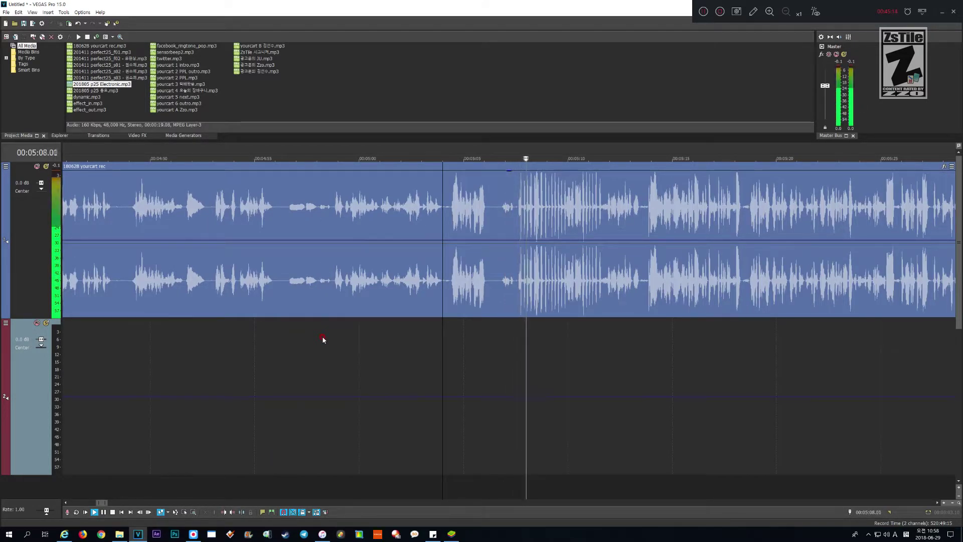
- Listen to the stretch between about 00:05:11 and 00:05:14 in closer detail
key(Return)
key(Up)
key(Up)
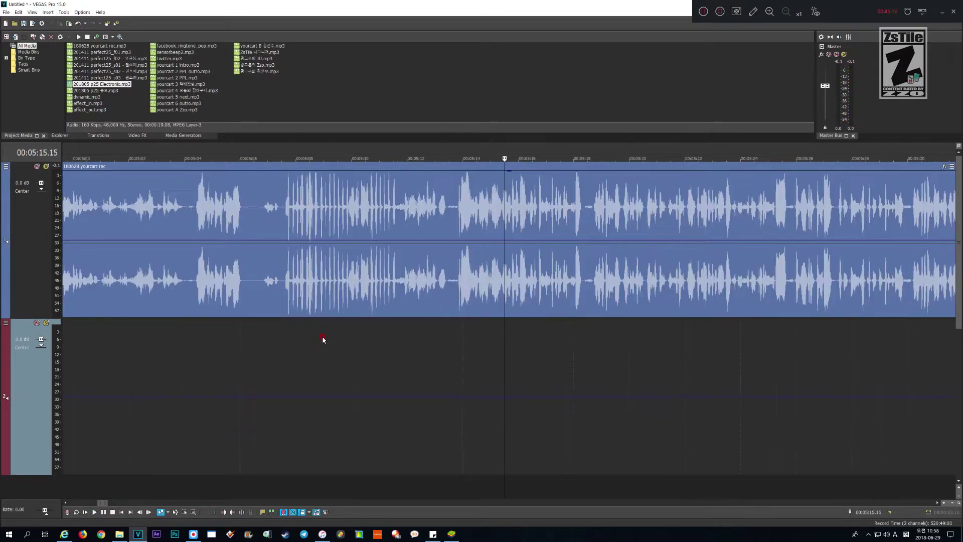
key(Page_Up)
key(Return)
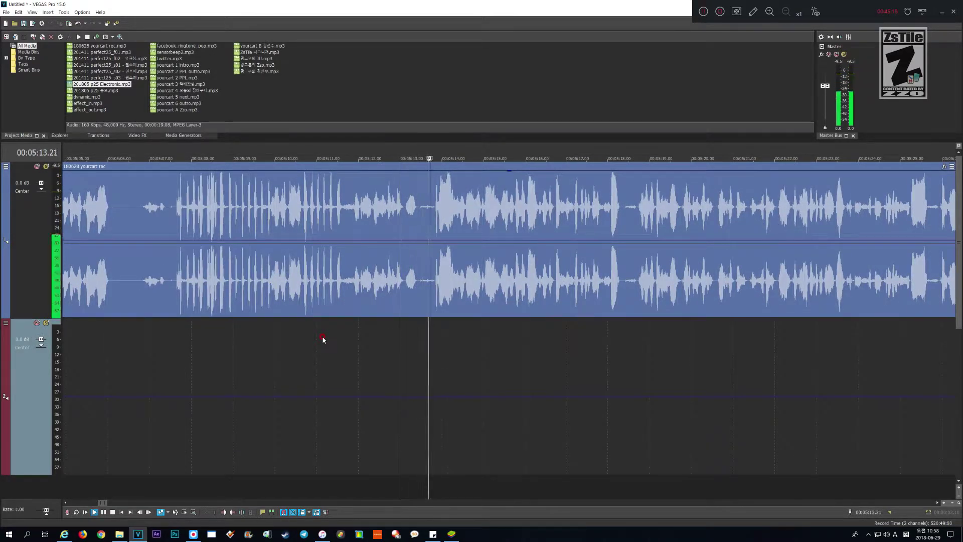
key(Return)
key(Up)
key(Return)
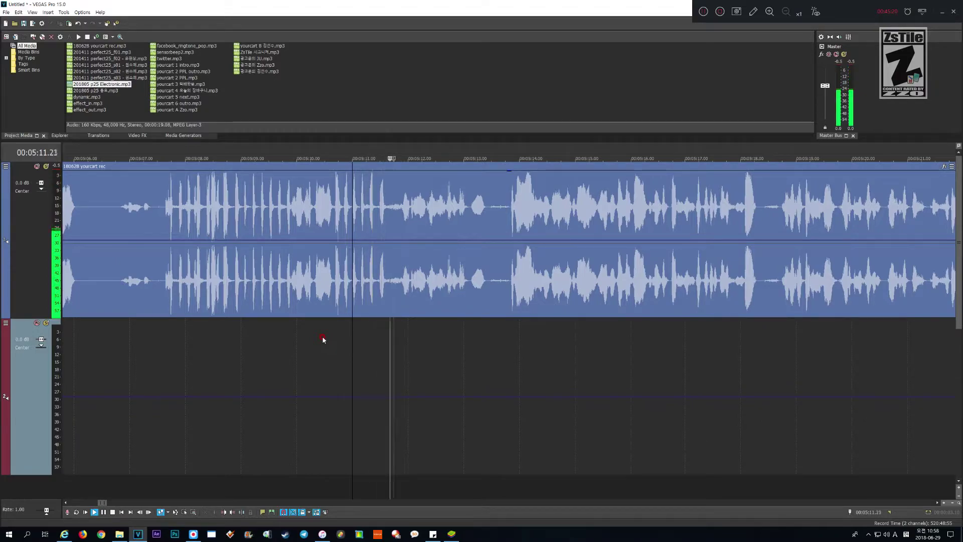
key(Return)
key(Return)
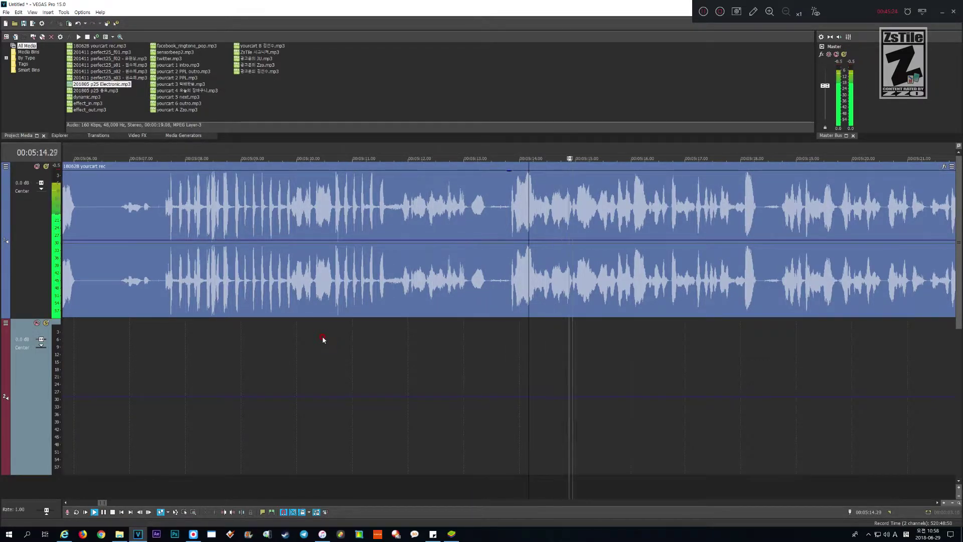
- Replay the recording from 00:05:13.15 and pause at 00:05:14.09 to examine the waveform closely
scroll(323, 340, down, 2)
key(Return)
scroll(323, 339, up, 4)
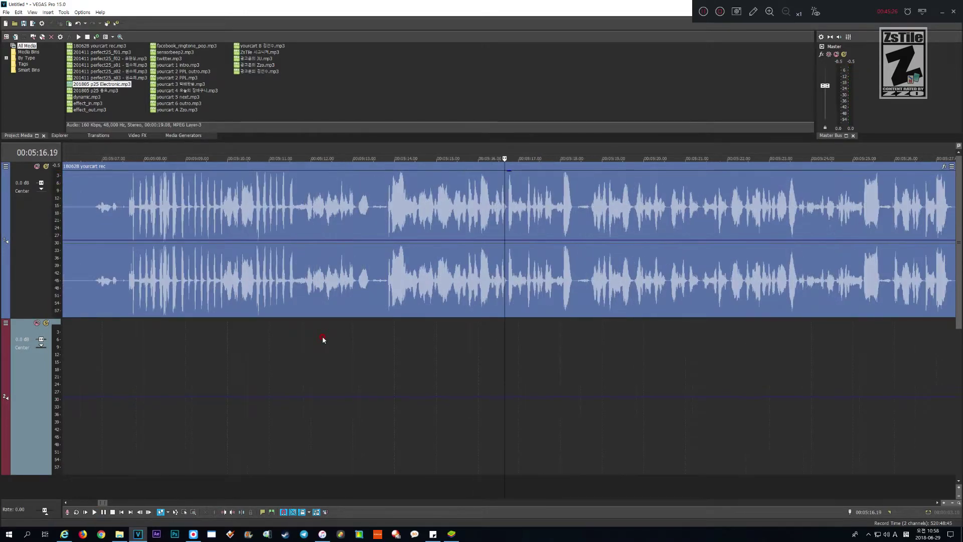
key(Page_Up)
key(Page_Up)
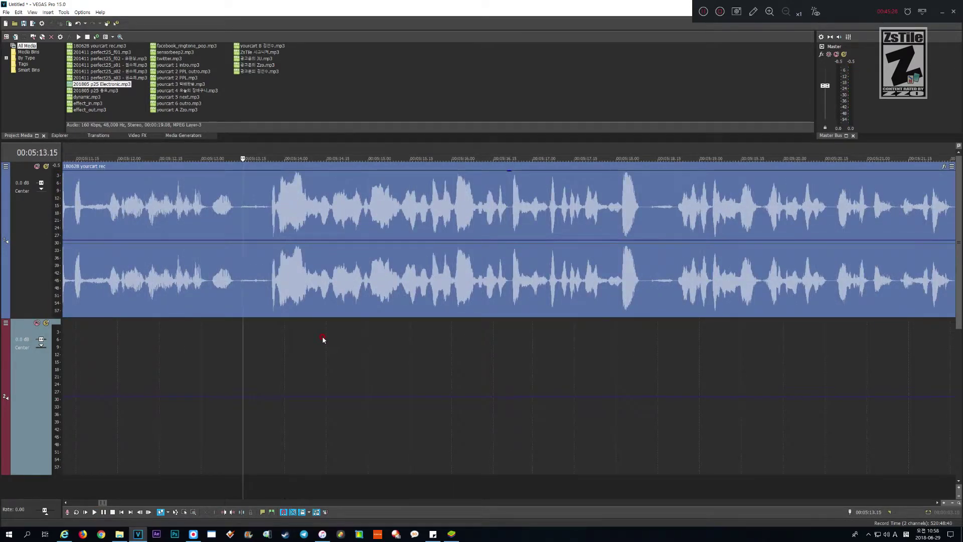
key(Return)
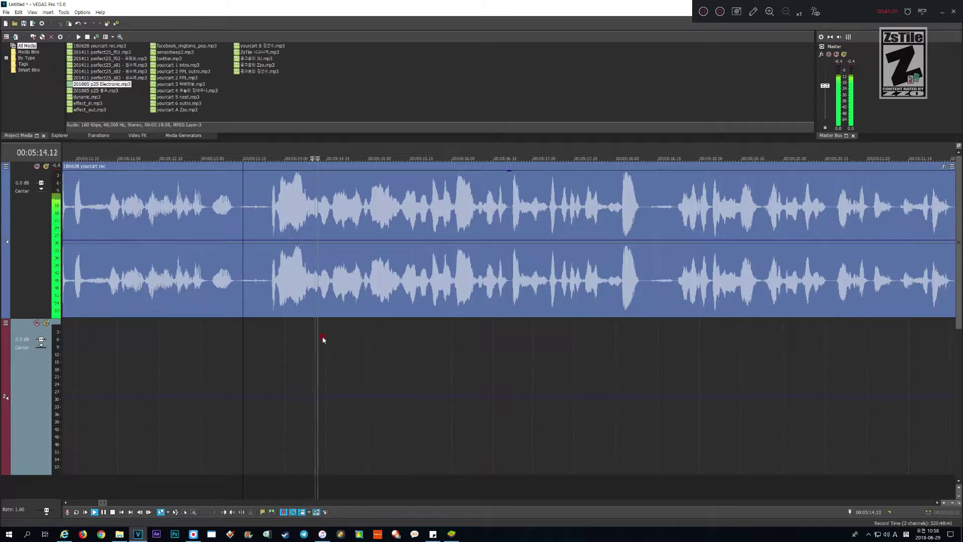
key(Return)
scroll(323, 339, up, 1)
scroll(323, 339, up, 3)
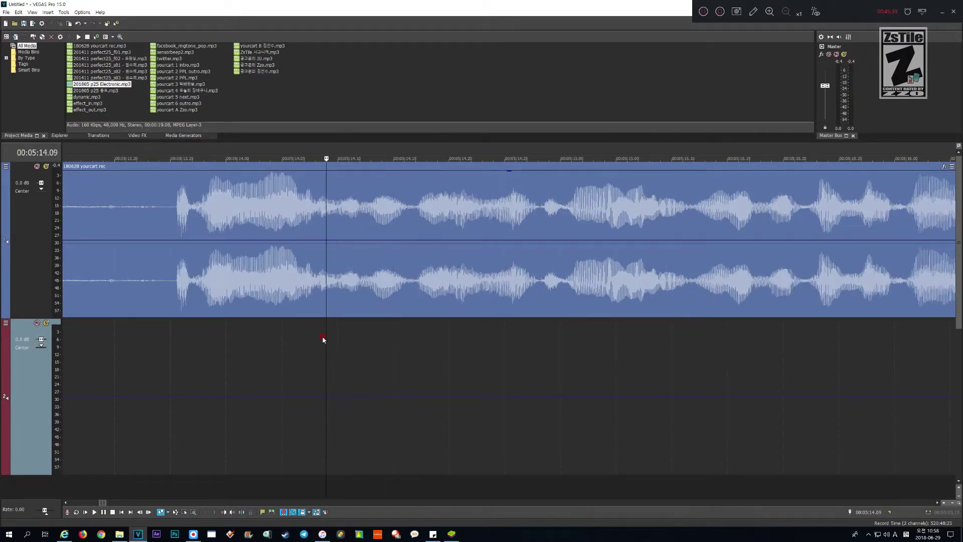
- Replay short passages around 00:05:14.05 to 00:05:14.11 to pin down the cut point near 00:05:14.07
key(Page_Up)
key(Return)
key(Return)
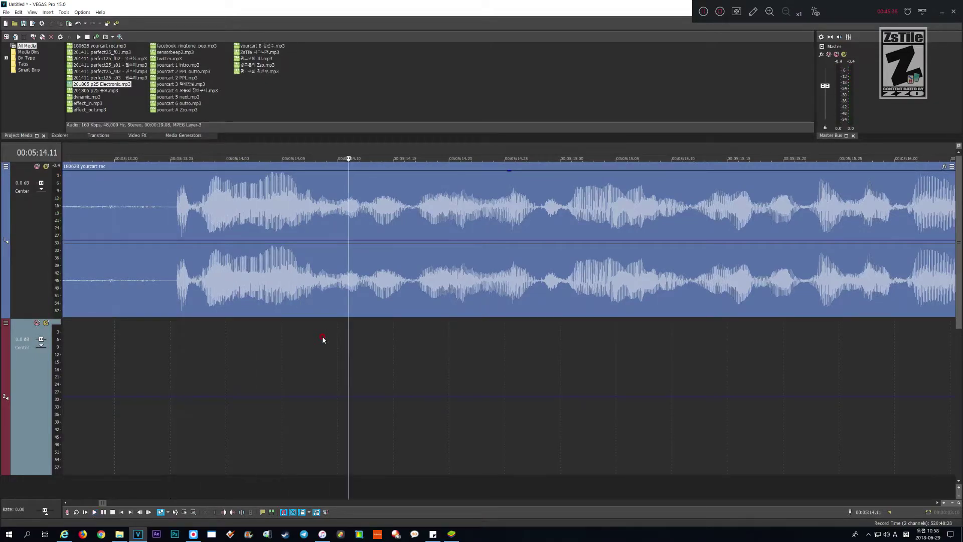
key(Return)
key(Return)
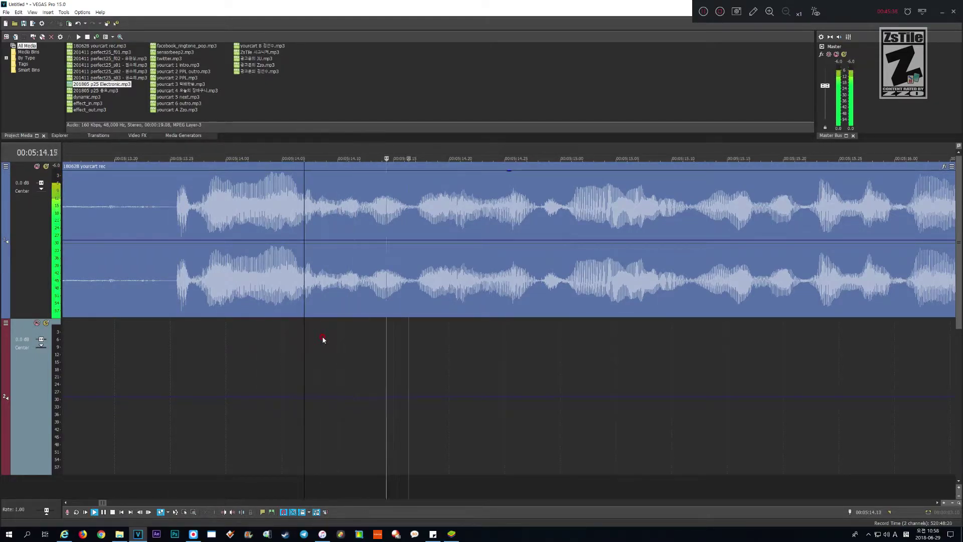
key(Return)
key(Return)
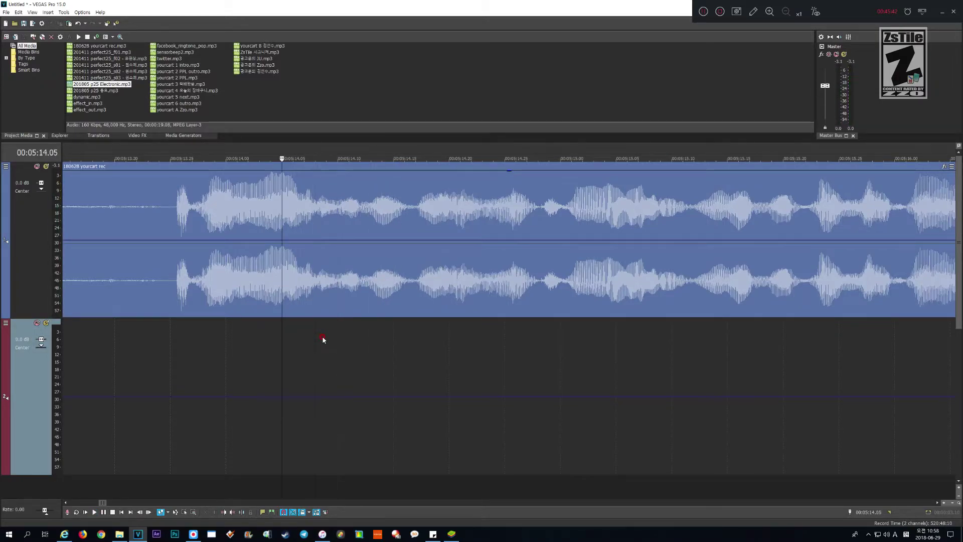
key(Return)
key(Return)
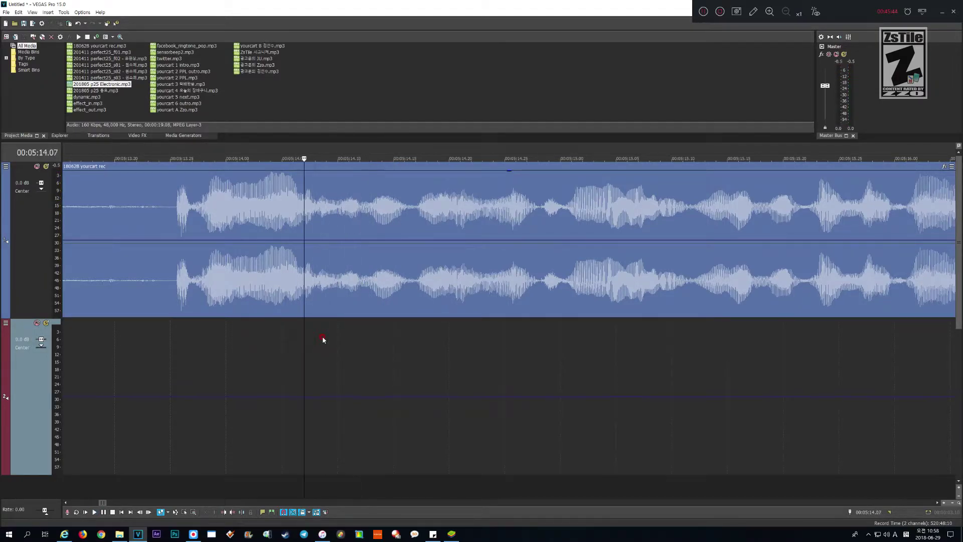
- Split the recording at 00:05:14.06 and ripple-cut the clip between the 00:04:36.07 join and the split
key(s)
key(Down)
key(Down)
key(Down)
key(Down)
key(Down)
key(Down)
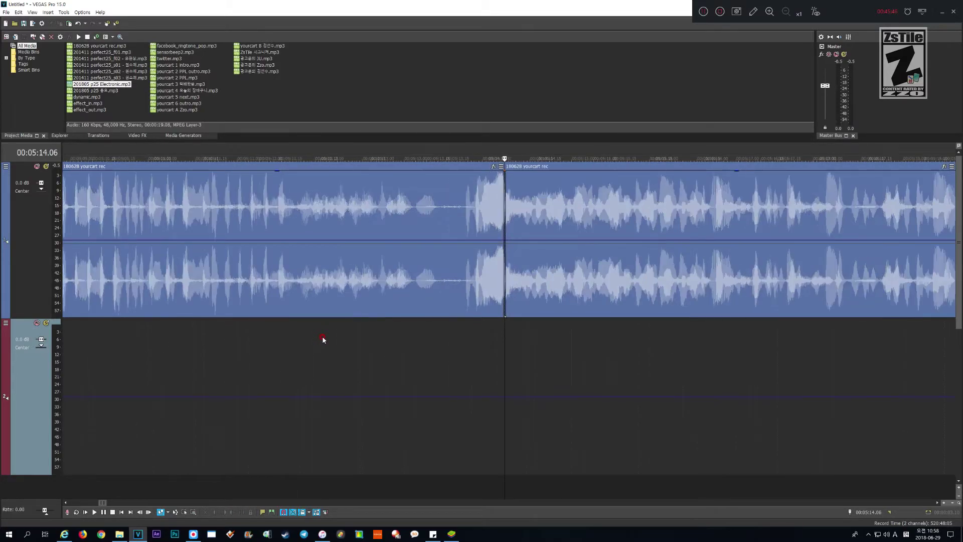
key(Down)
key(Down)
key(Down)
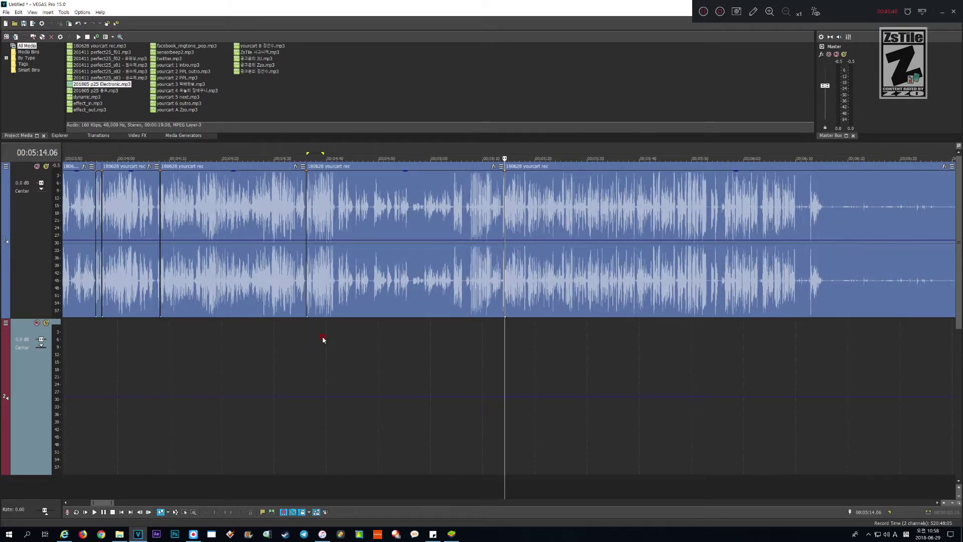
click(395, 213)
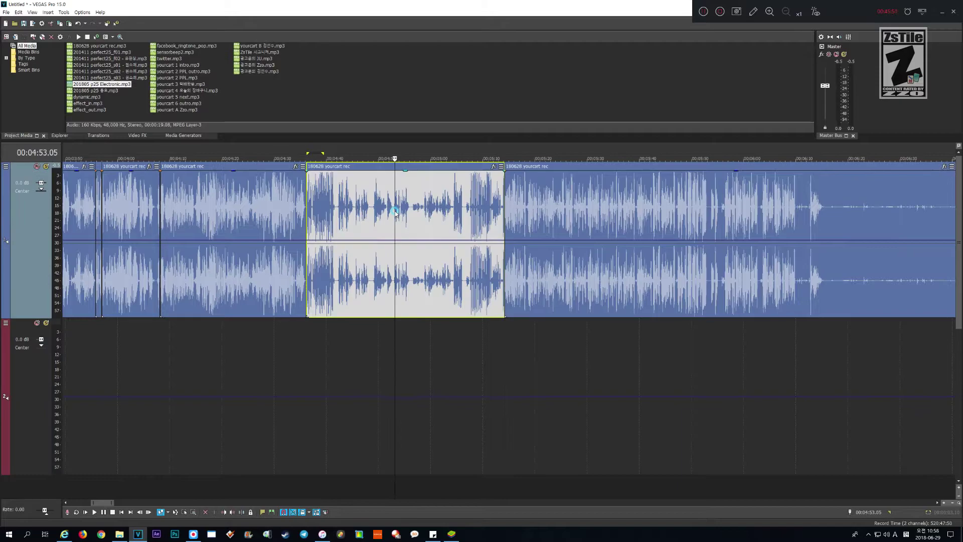
key(Delete)
- Paste the cut clip beyond the last recording clip on the first track at 02:26:28.13
key(Down)
key(Down)
key(Down)
key(Down)
key(Down)
key(Down)
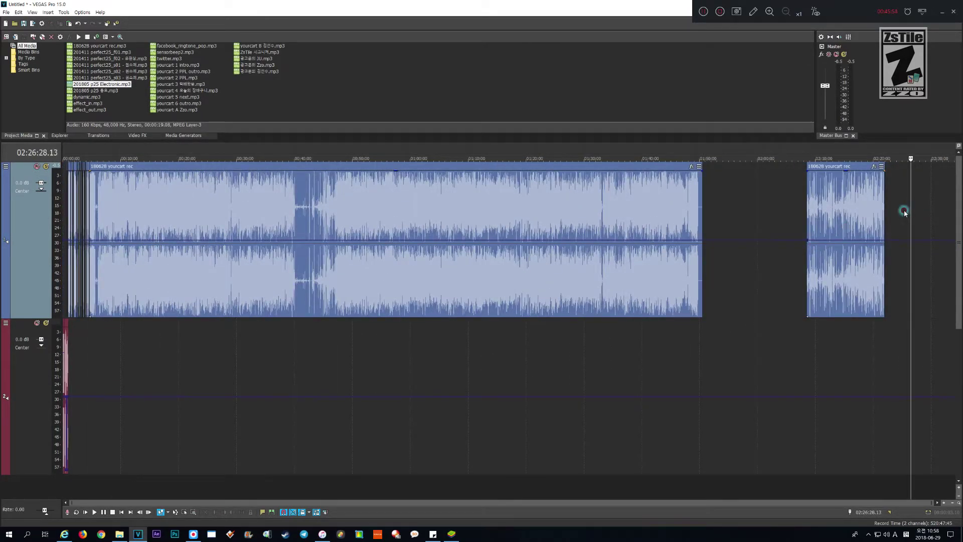
key(ctrl+v)
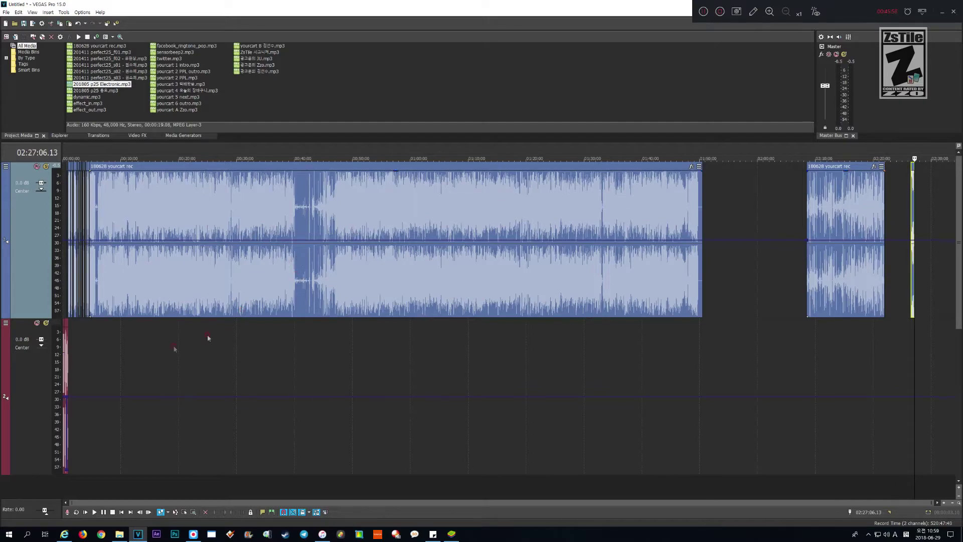
- Play the recording from 00:04:29.14 towards the new join at 00:04:36.07
click(82, 347)
scroll(185, 277, up, 7)
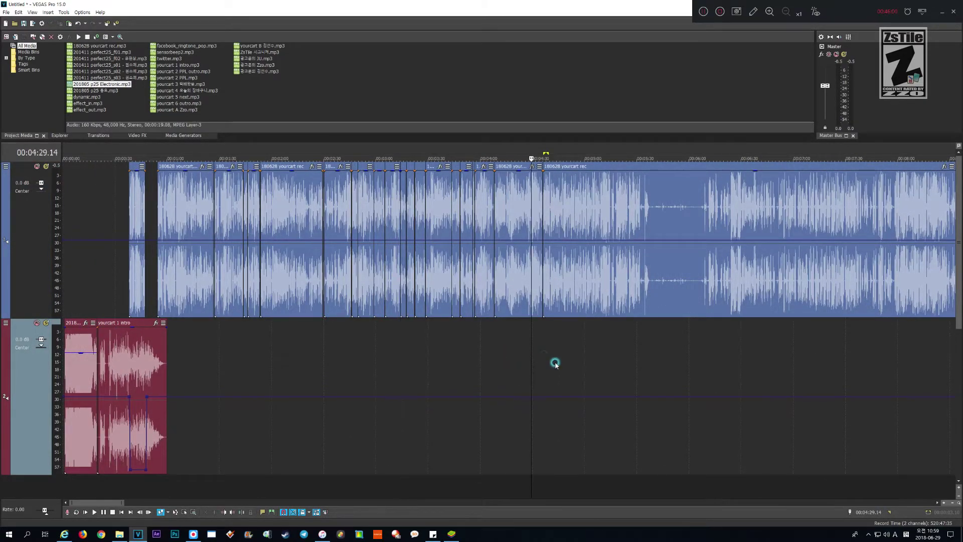
key(Up)
key(Up)
key(Up)
key(Up)
key(Up)
key(Up)
key(Up)
key(Up)
key(space)
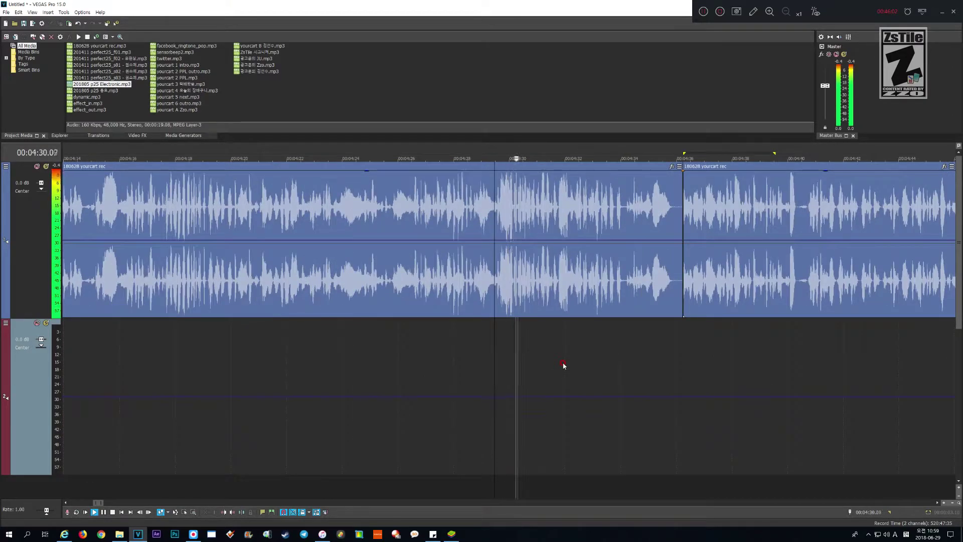
key(Up)
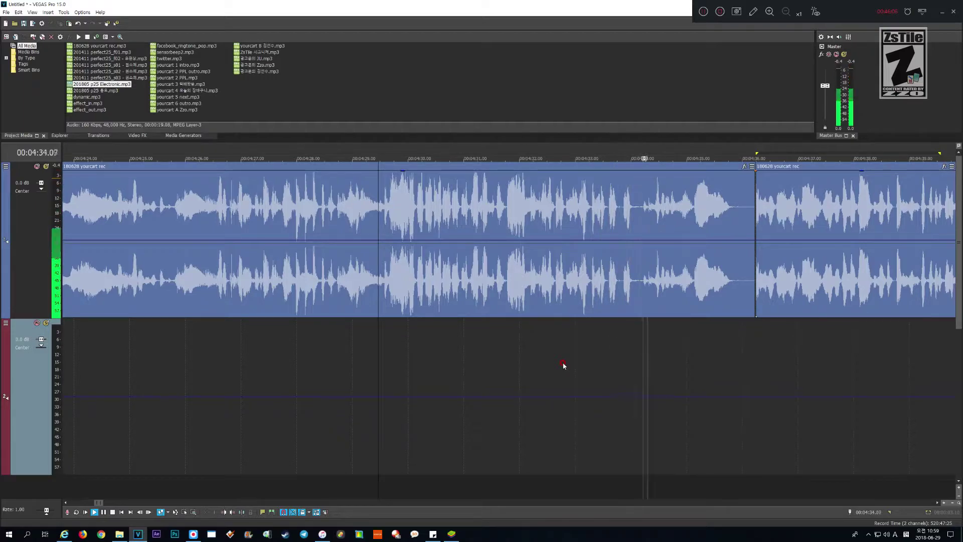
key(Return)
- Replay the new join at 00:04:36.07 in closer detail from about 00:04:35.10 to 00:04:38.29
key(Up)
key(Up)
key(Page_Up)
key(Page_Up)
key(Page_Up)
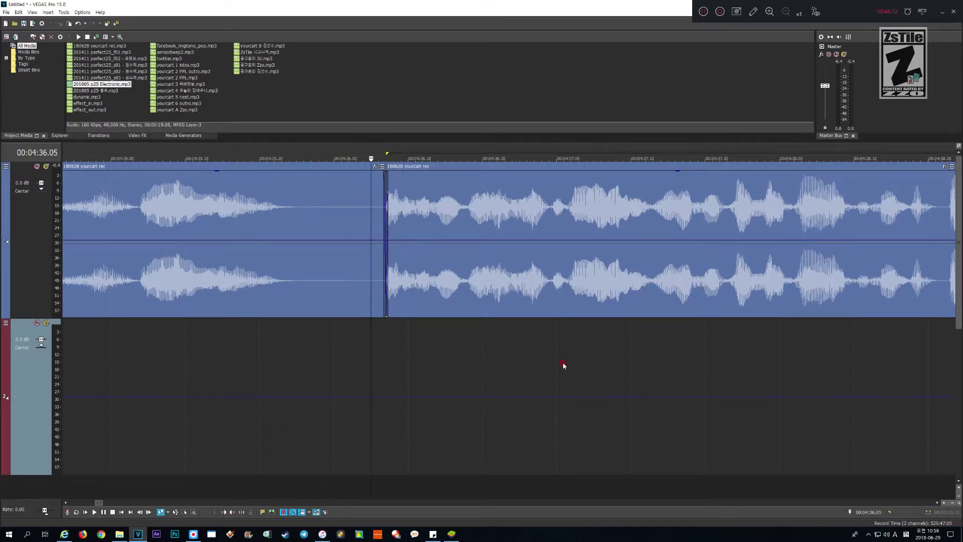
key(Left)
key(Left)
key(Left)
key(Left)
key(Left)
key(Left)
key(Left)
key(Left)
key(Left)
key(Left)
key(Left)
key(Left)
key(Left)
key(Left)
key(Left)
key(Left)
key(Left)
key(Left)
key(Left)
key(Left)
key(space)
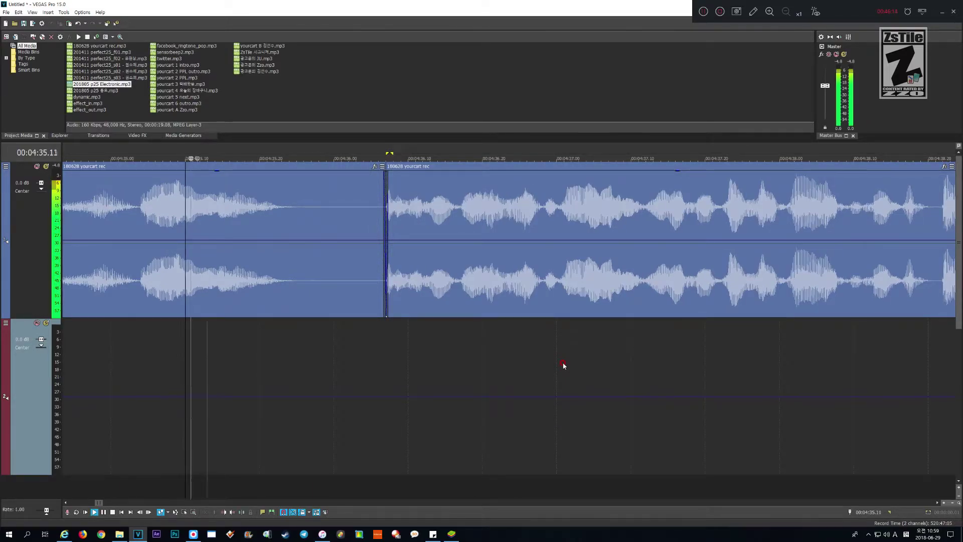
key(Down)
key(Down)
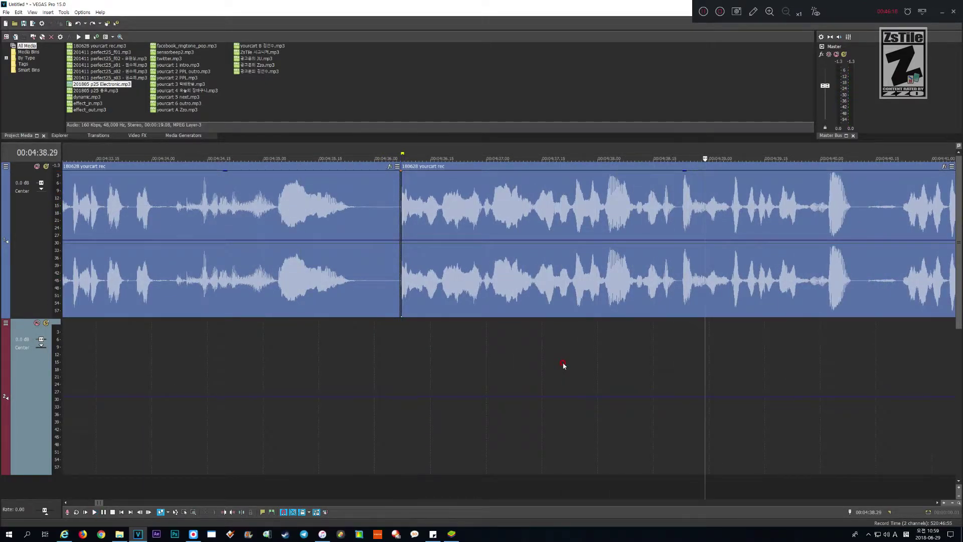
key(Return)
- Move the clip following the 00:04:36.07 join to about 00:04:37.06 and extend its start by about nine frames of earlier audio
key(Up)
key(Down)
key(Down)
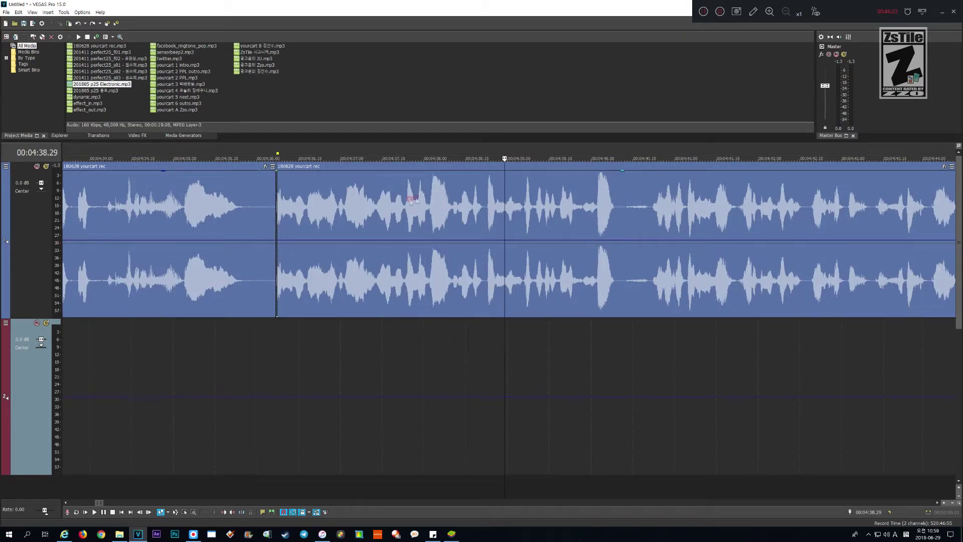
click(301, 189)
drag(385, 183, 400, 182)
click(382, 181)
scroll(363, 178, up, 3)
key(Up)
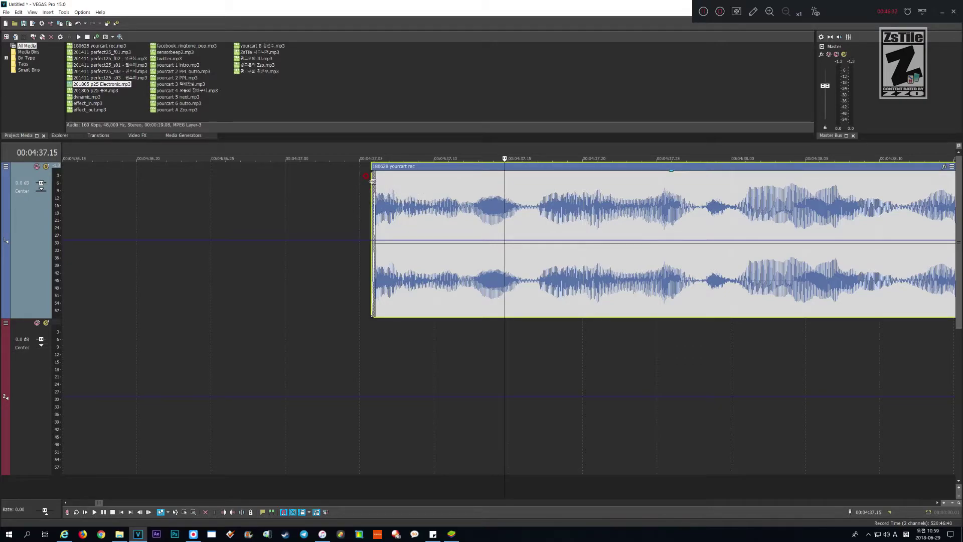
drag(372, 182, 241, 179)
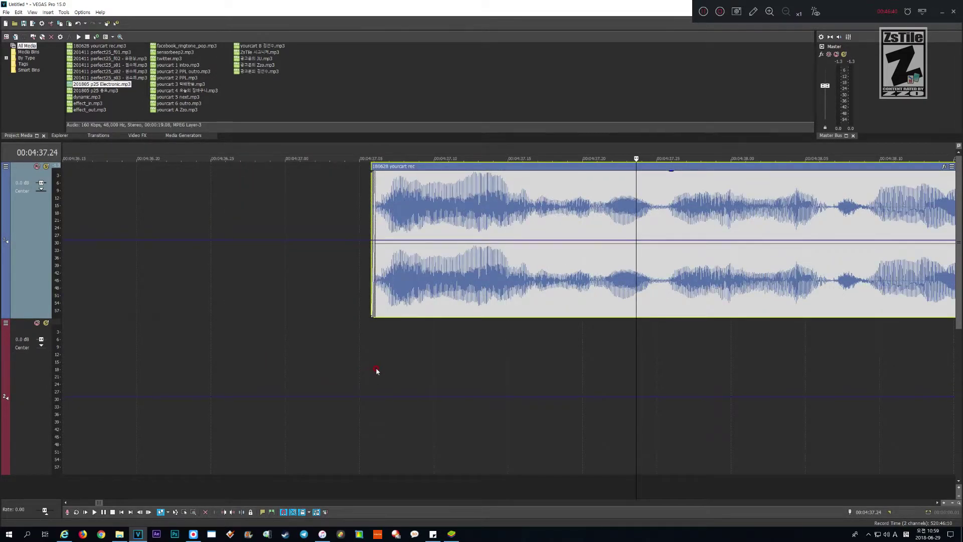
- Play and closely inspect the opening of the clip that starts at about 00:04:37.06
click(371, 371)
scroll(377, 371, up, 2)
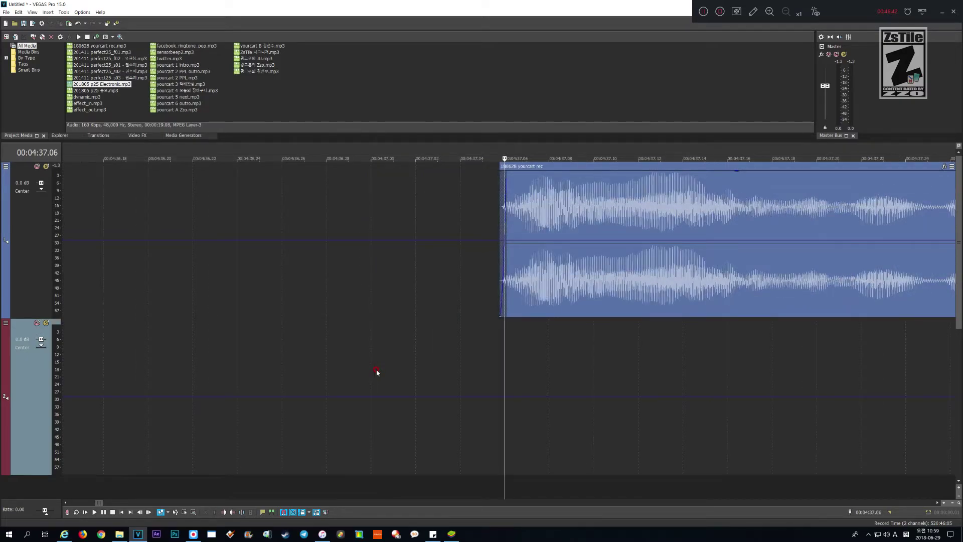
key(space)
scroll(377, 372, down, 2)
scroll(376, 372, down, 2)
scroll(376, 372, up, 2)
key(space)
click(275, 331)
mouse_move(169, 270)
mouse_down()
mouse_move(143, 262)
mouse_move(169, 263)
mouse_up()
click(159, 387)
key(space)
key(space)
scroll(158, 387, up, 2)
mouse_move(256, 260)
mouse_down()
mouse_move(336, 260)
mouse_move(254, 260)
mouse_up()
click(253, 344)
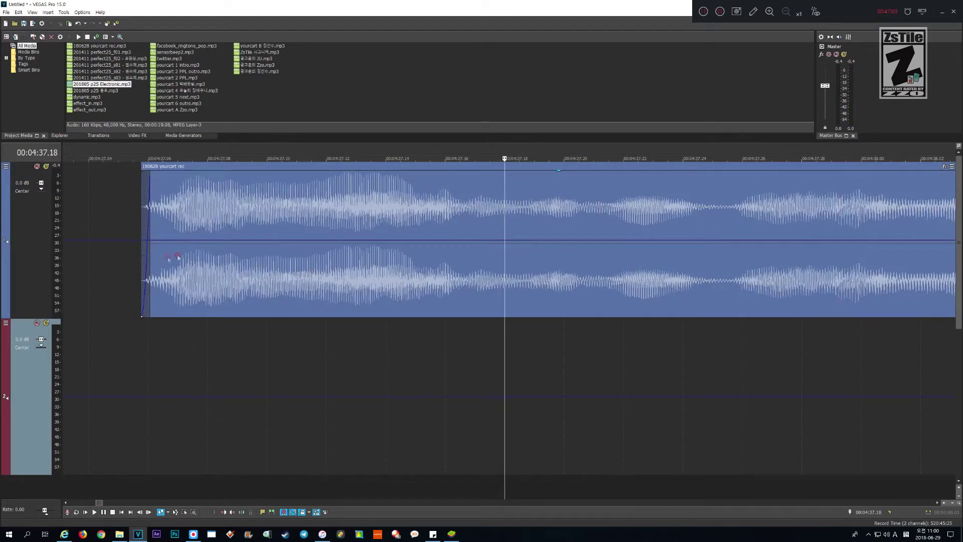
scroll(92, 363, down, 2)
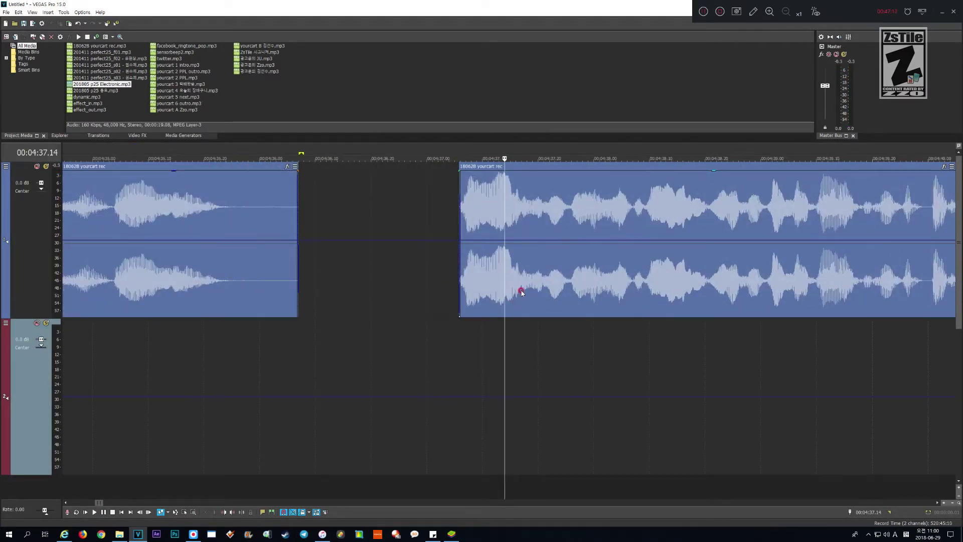
- Move the clip after the gap back to start at 00:04:36.00 and play across the join
drag(516, 286, 361, 300)
scroll(361, 302, down, 3)
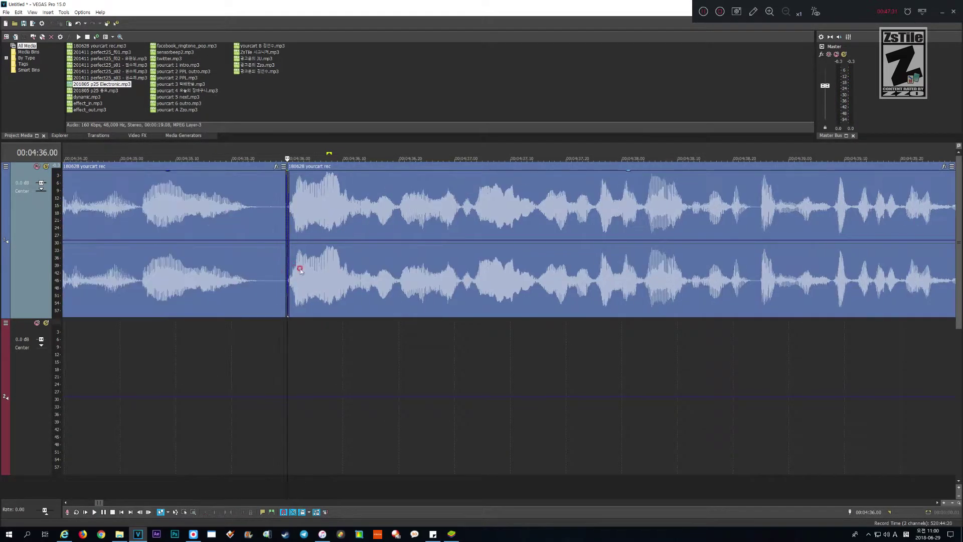
click(108, 432)
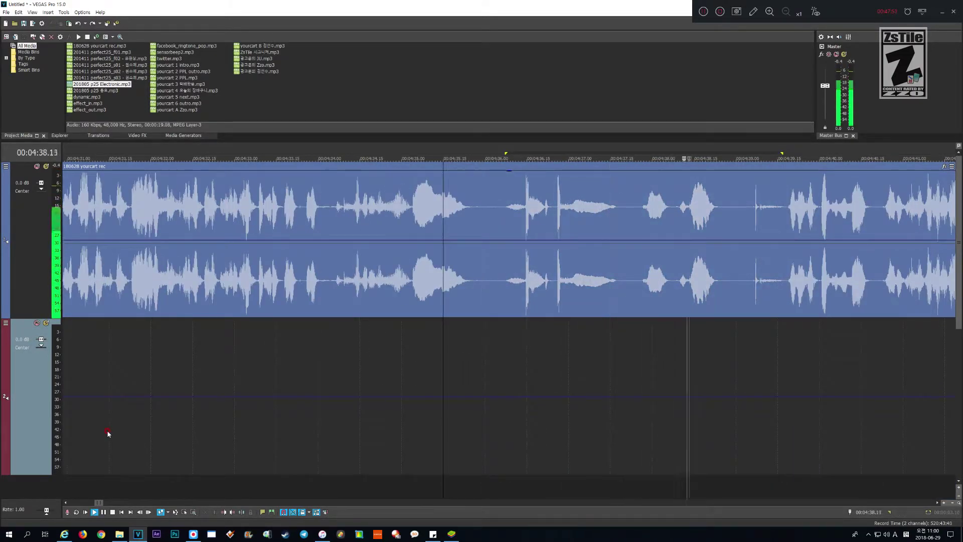
- Split the recording in the pause at about 00:04:36 and delete the short segment up to the cut near 00:04:39
click(412, 312)
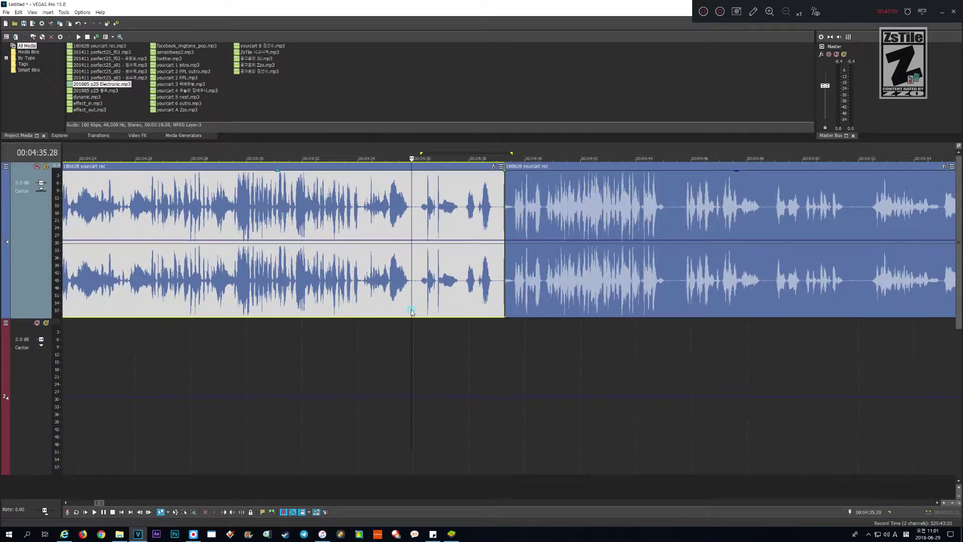
key(s)
click(472, 307)
key(Delete)
- Split the following clip at 00:05:14.06 and delete its portion back to the join at 00:04:36.07
scroll(802, 243, down, 3)
click(802, 243)
scroll(851, 243, down, 2)
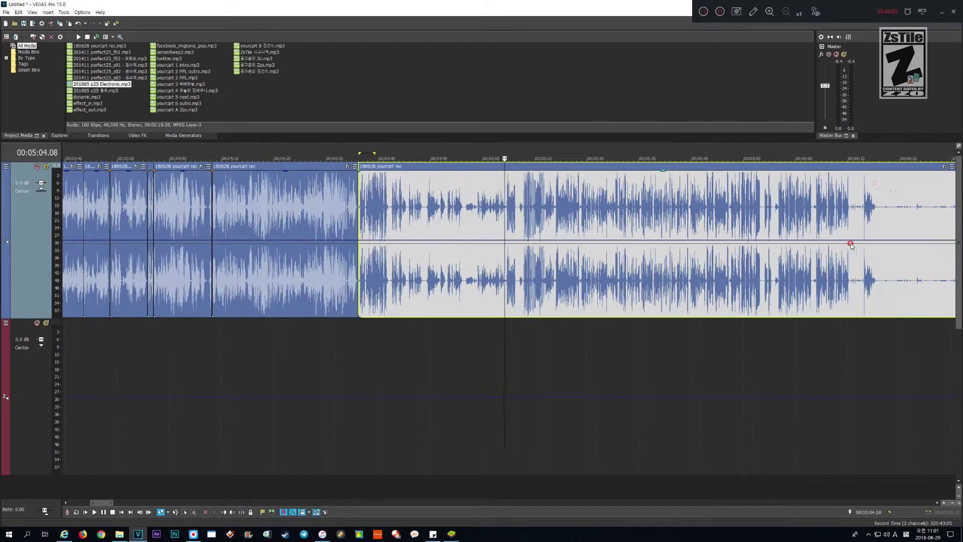
key(space)
scroll(824, 189, up, 3)
scroll(824, 187, up, 4)
click(824, 187)
key(space)
scroll(824, 187, up, 6)
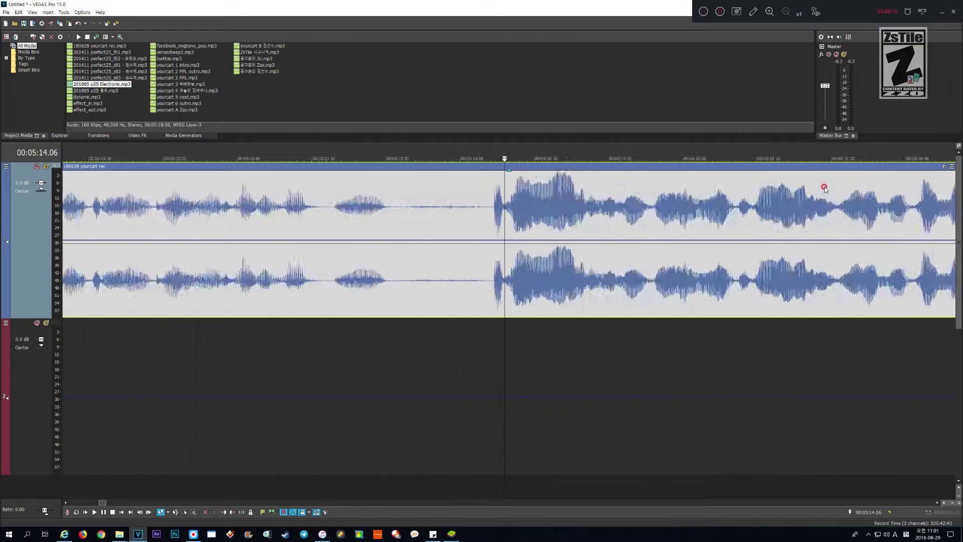
scroll(823, 187, down, 1)
key(s)
scroll(824, 187, down, 8)
click(383, 200)
key(Delete)
- Adjust the start of the clip following the 00:04:36.07 join slightly and play across the join
scroll(382, 200, up, 10)
drag(575, 279, 569, 279)
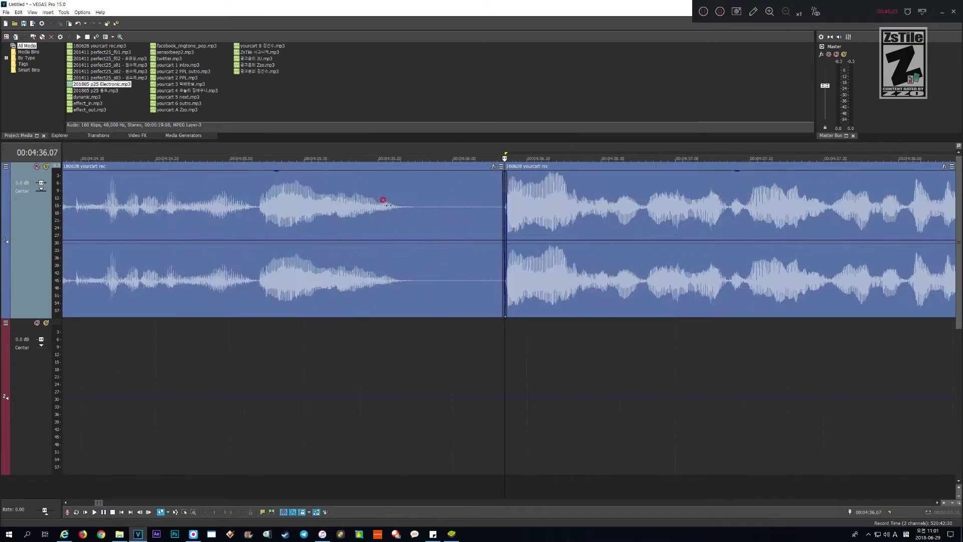
scroll(569, 279, down, 3)
click(370, 425)
key(space)
scroll(372, 426, up, 3)
key(Return)
- Move the clip after the join to about 00:04:36.09, leaving a short gap, and play across it
drag(465, 279, 498, 280)
click(412, 268)
click(419, 269)
click(395, 357)
key(space)
key(Return)
scroll(397, 361, down, 4)
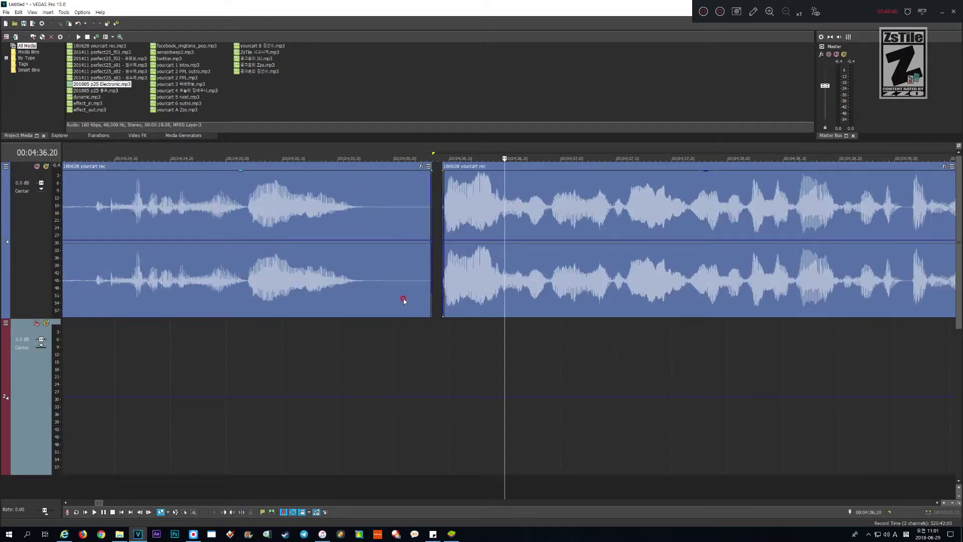
- Undo the clip move and the deletion of the passage before 00:05:14.06
key(ctrl+z)
key(ctrl+z)
key(ctrl+z)
- Split the clip following the 00:04:36.07 join at about 00:04:36.17, just after its opening breath
scroll(524, 296, down, 3)
click(519, 294)
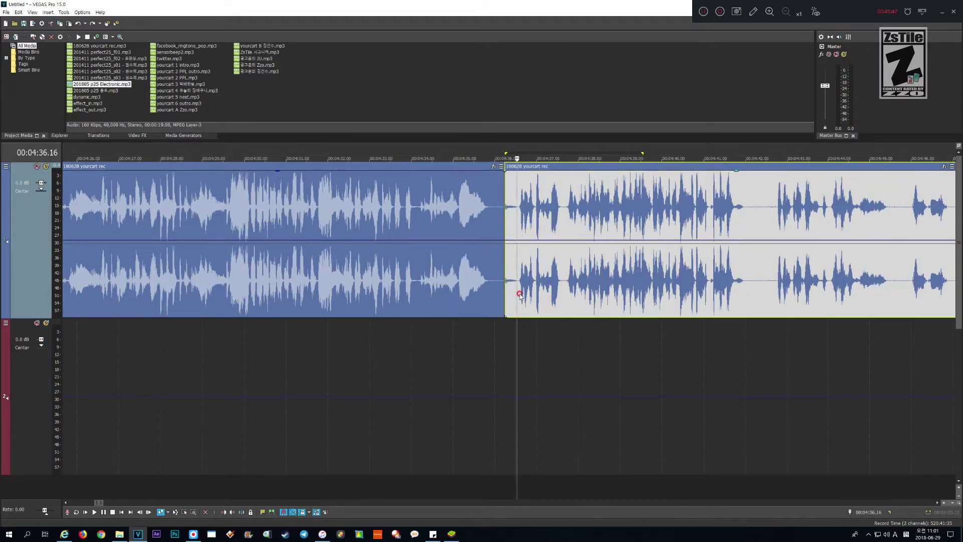
scroll(519, 294, up, 3)
key(space)
key(space)
key(s)
- Split the remaining clip at 00:05:14.07 and delete the passage between the opening breath and that point
scroll(651, 267, down, 6)
click(615, 272)
scroll(616, 271, up, 3)
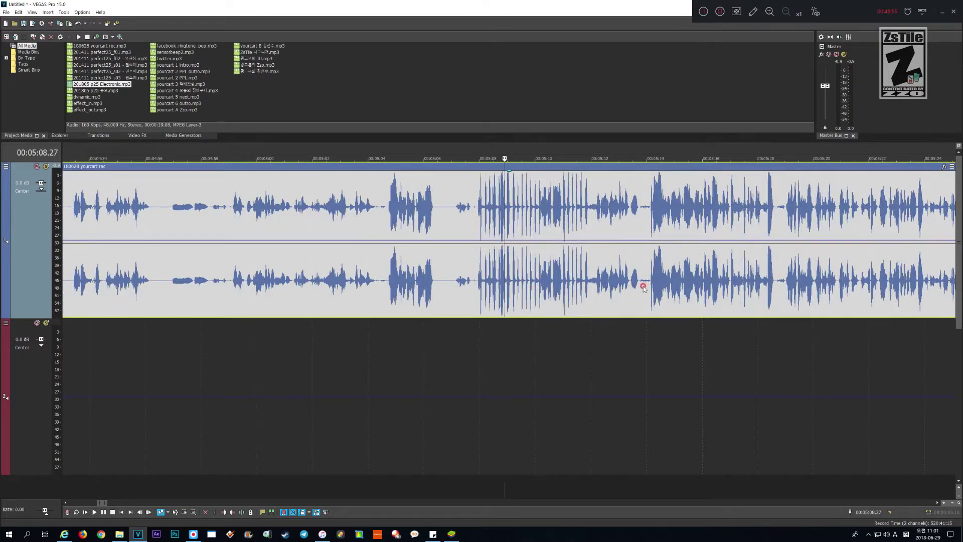
click(647, 284)
scroll(648, 285, up, 3)
scroll(648, 285, up, 3)
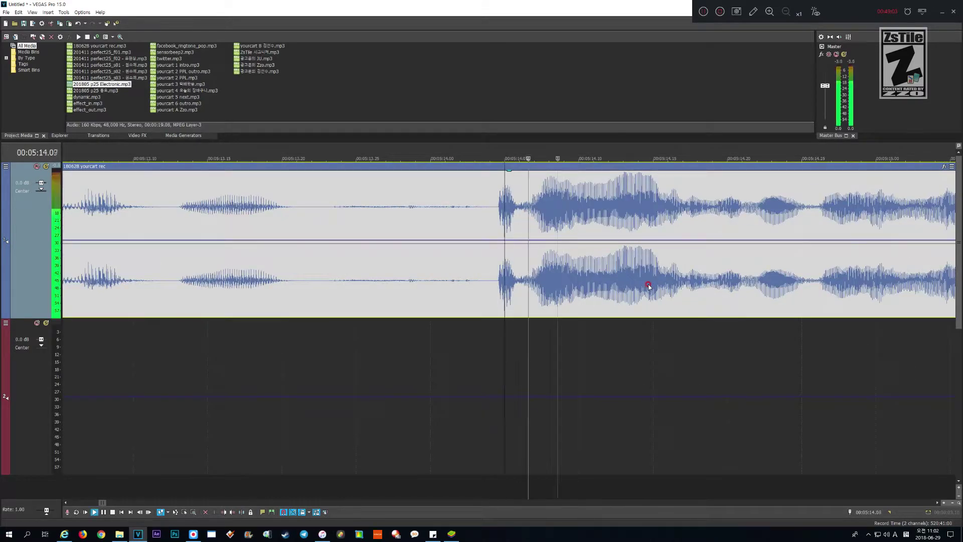
click(648, 285)
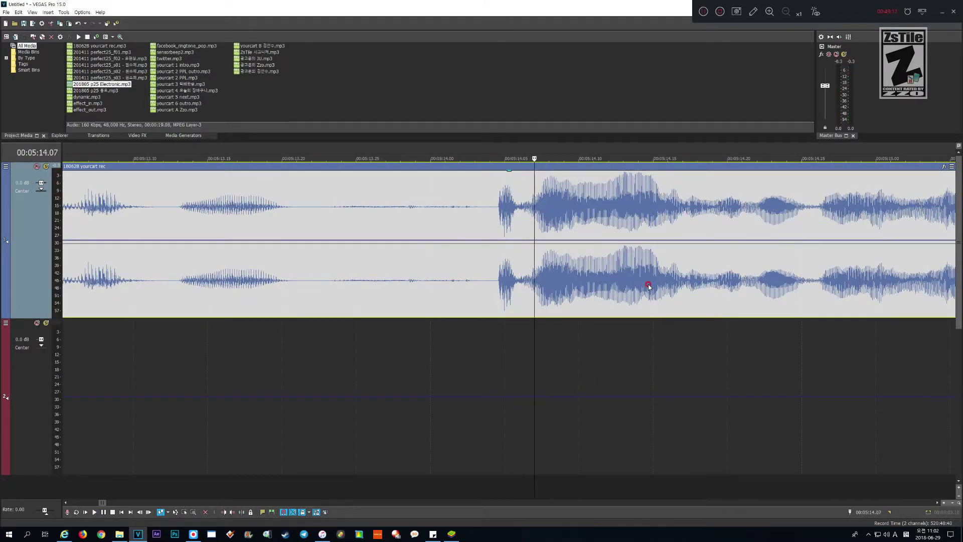
key(s)
scroll(648, 283, down, 8)
click(323, 265)
key(Delete)
- Play the new joins around the short breath clip between 00:04:36.07 and 00:04:36.17
scroll(321, 265, up, 6)
key(Left)
key(Left)
key(Left)
key(Left)
key(Left)
key(Left)
key(Left)
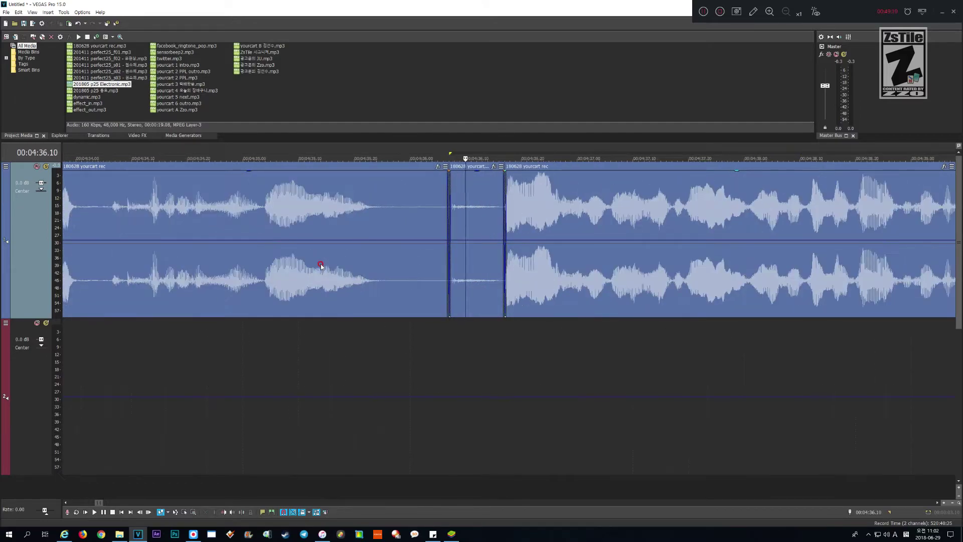
click(475, 267)
scroll(475, 266, down, 2)
key(space)
click(394, 381)
key(Return)
- Replay the joins on both sides of the short breath clip from slightly earlier
key(Page_Up)
key(Page_Up)
key(Page_Up)
key(Page_Up)
key(Page_Up)
key(Page_Up)
key(space)
key(Return)
- Adjust the clip after the breath to start at about 00:04:36.16 with a small crossfade, and play across it
scroll(397, 383, up, 4)
mouse_move(310, 273)
mouse_down()
mouse_move(334, 275)
mouse_move(327, 264)
mouse_up()
scroll(353, 275, up, 6)
scroll(326, 265, down, 8)
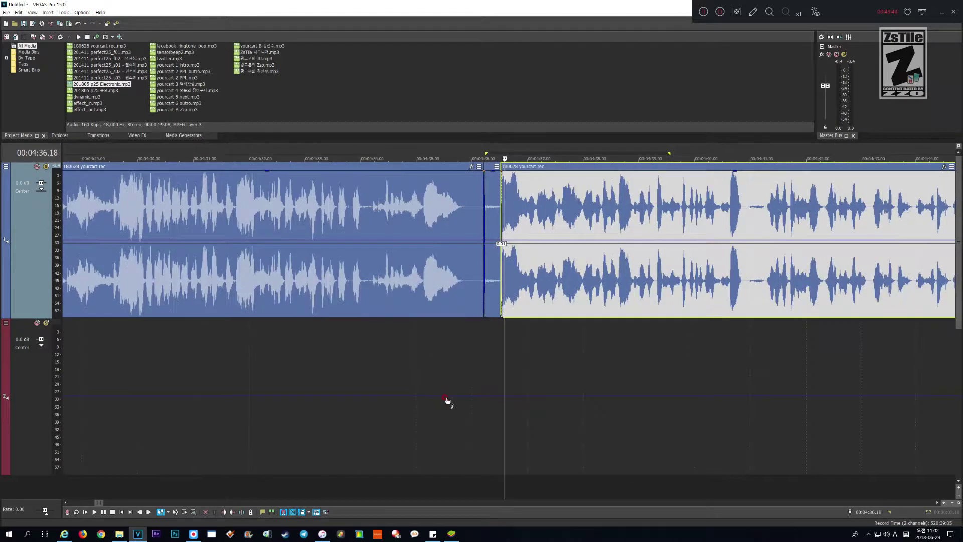
key(space)
scroll(448, 401, up, 4)
key(space)
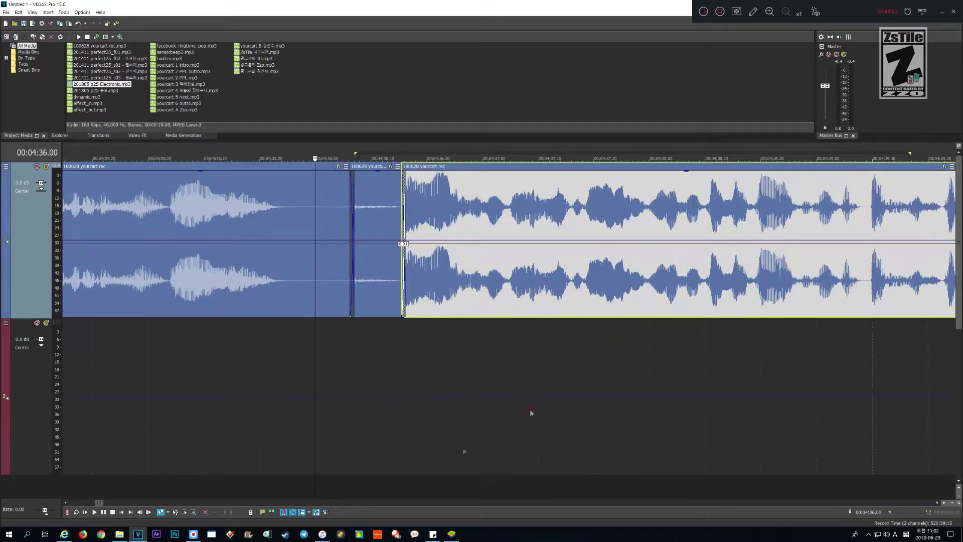
- Split the preceding clip at about 00:04:36.00 and delete its remaining silence before the breath clip
click(335, 262)
key(s)
key(Delete)
- Move the breath clip to start at 00:04:35.28 and the following clip to about 00:04:36.07, overlapping both joins
drag(341, 254, 330, 253)
scroll(330, 255, up, 3)
drag(690, 265, 680, 264)
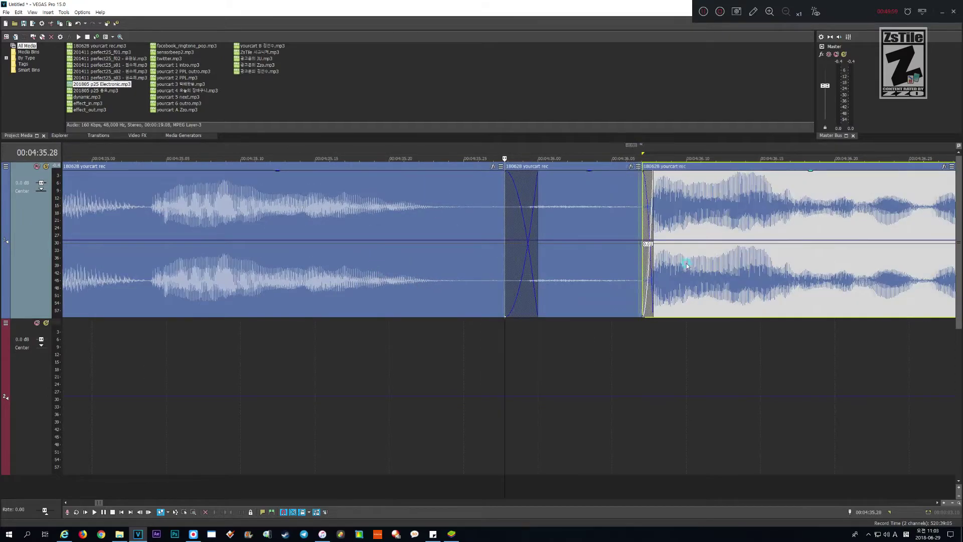
- Play across the tightened joins around the breath clip and inspect their overlaps
scroll(350, 475, down, 4)
click(384, 449)
key(space)
key(space)
scroll(385, 449, up, 3)
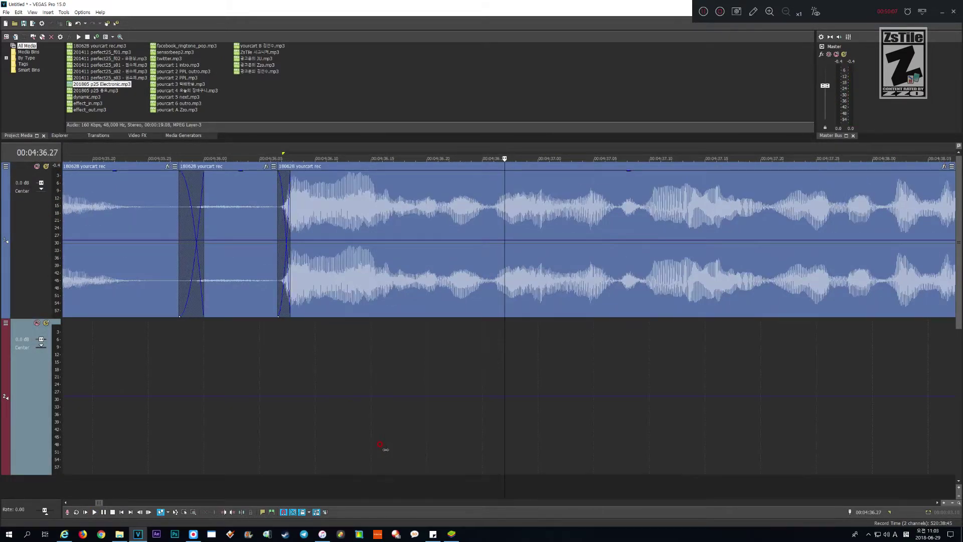
scroll(385, 449, down, 1)
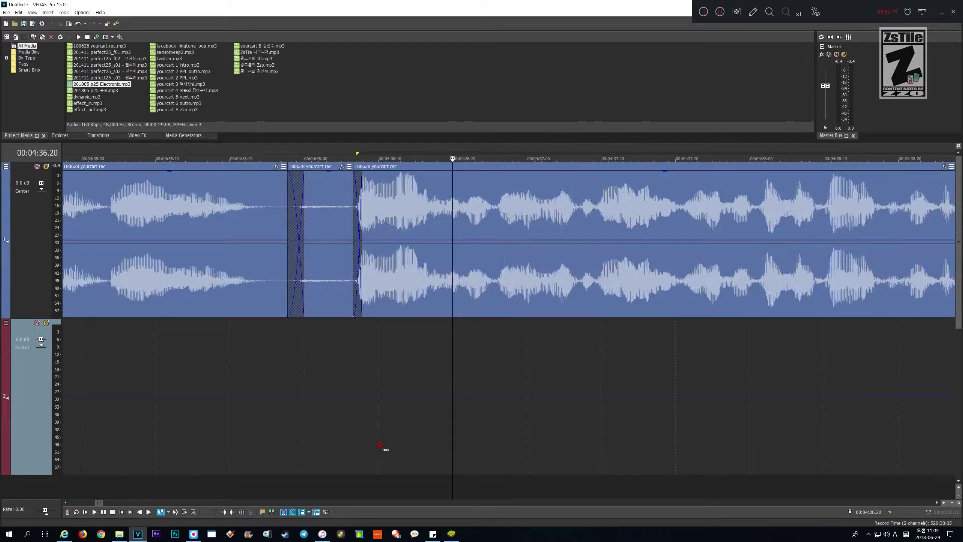
- Replay the passage through the breath clip, including a run from about 00:04:33.26 to the following clip
scroll(385, 449, down, 1)
key(space)
key(space)
scroll(385, 448, up, 1)
key(space)
key(Return)
click(400, 264)
scroll(356, 404, down, 4)
key(space)
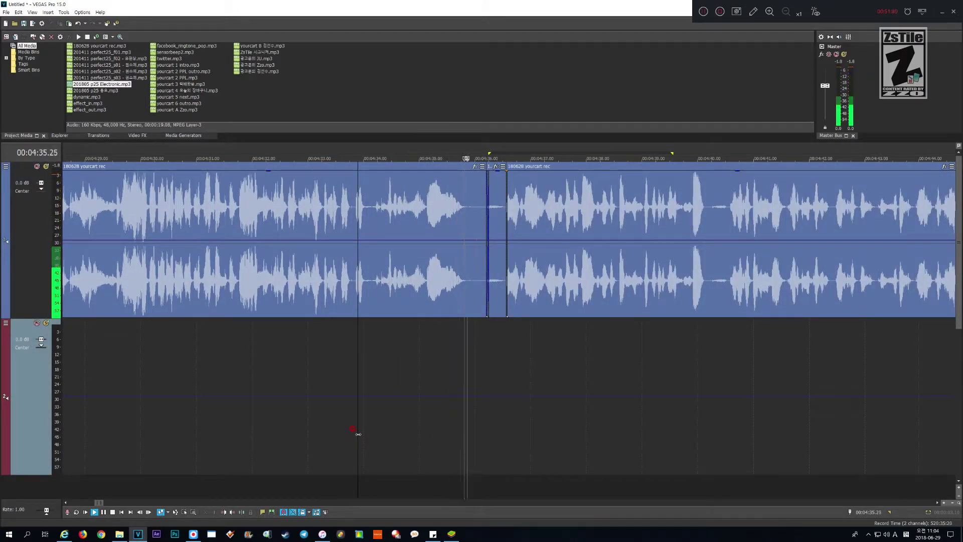
key(Return)
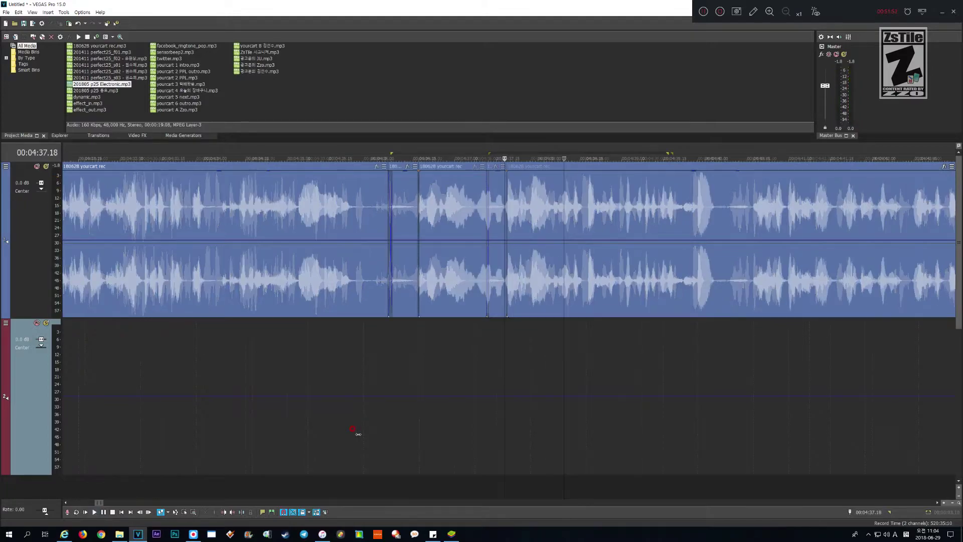
- Move the breath clip slightly earlier to about 00:04:36.05 so it crossfades with the preceding clip
scroll(357, 433, up, 3)
mouse_move(286, 281)
mouse_down()
mouse_move(290, 269)
mouse_move(285, 275)
mouse_up()
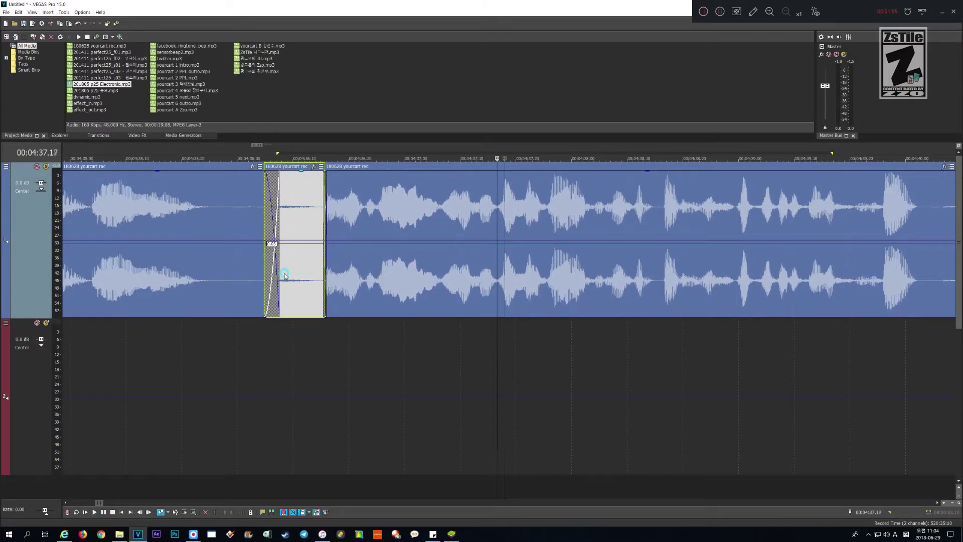
scroll(231, 314, down, 3)
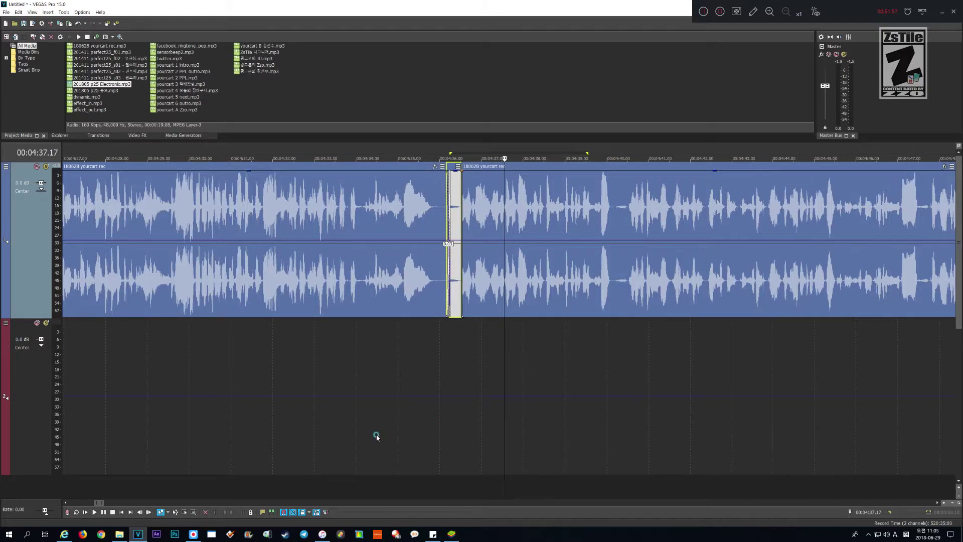
- Play across the breath clip's joins from 00:04:34.15, and replay from about 00:04:35.00 to 00:04:39.17
click(377, 436)
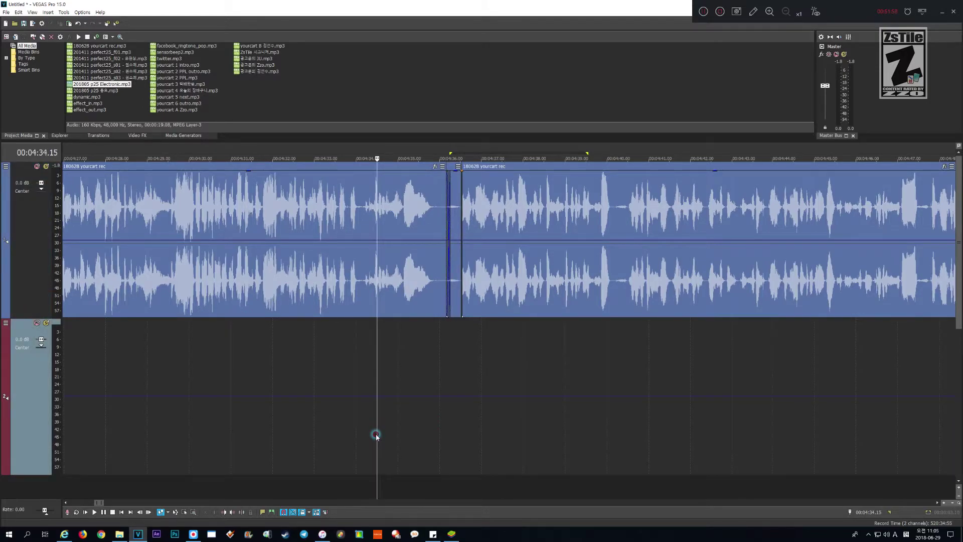
key(space)
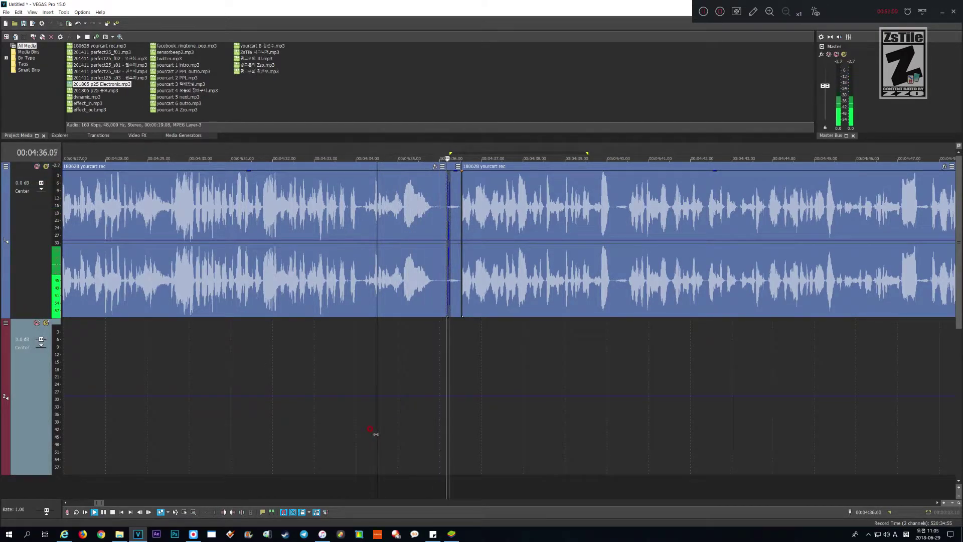
key(Return)
key(Page_Up)
key(Page_Up)
key(Page_Up)
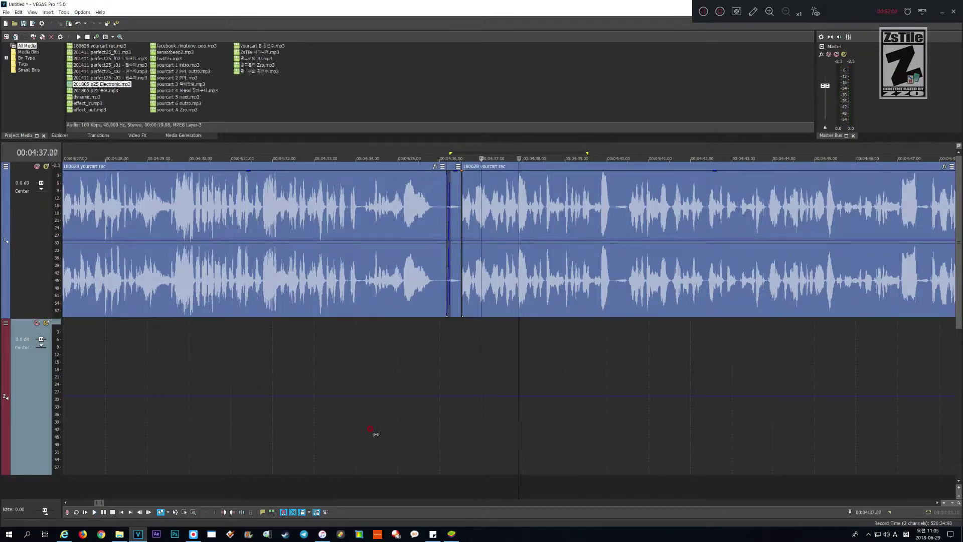
key(space)
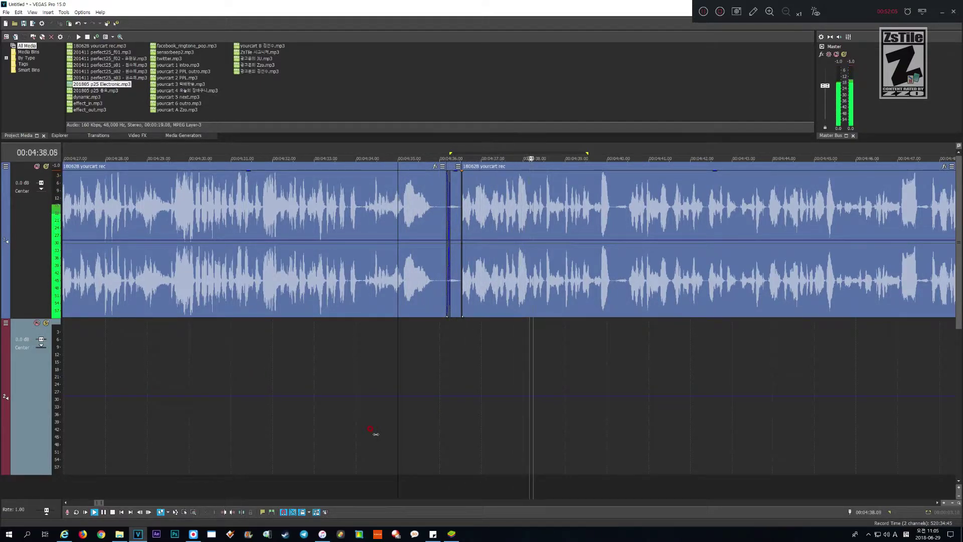
key(Return)
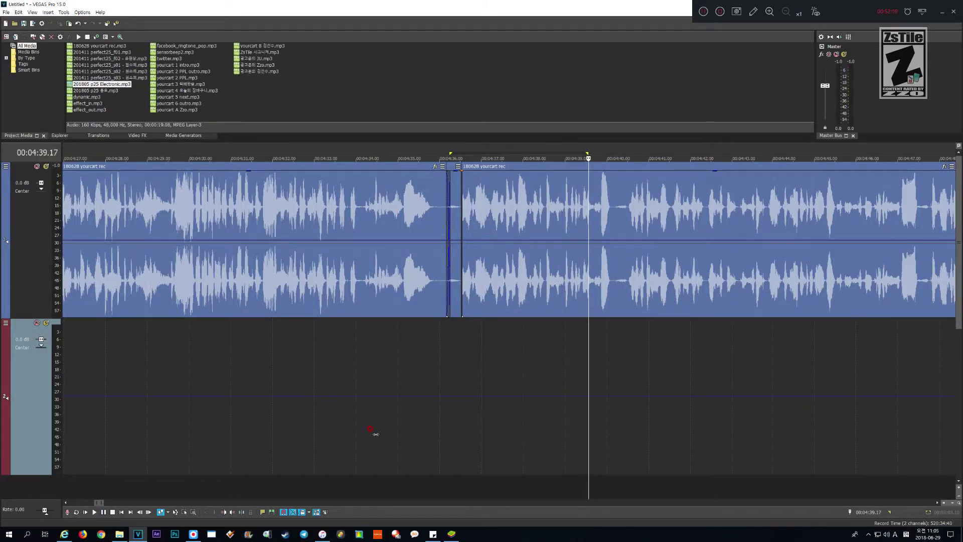
- Play the voice recording from 00:04:39.17 to about 00:05:18.10 to check for unwanted sounds
key(space)
scroll(376, 434, down, 2)
scroll(375, 434, up, 4)
scroll(375, 433, down, 3)
scroll(375, 434, up, 2)
scroll(375, 433, down, 2)
scroll(376, 433, up, 2)
scroll(376, 434, down, 4)
scroll(376, 434, up, 2)
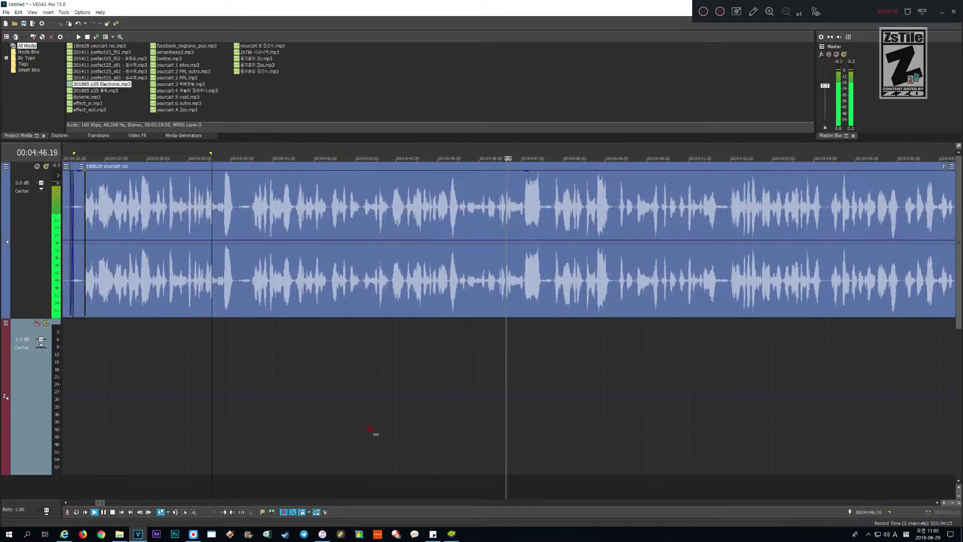
scroll(376, 434, up, 2)
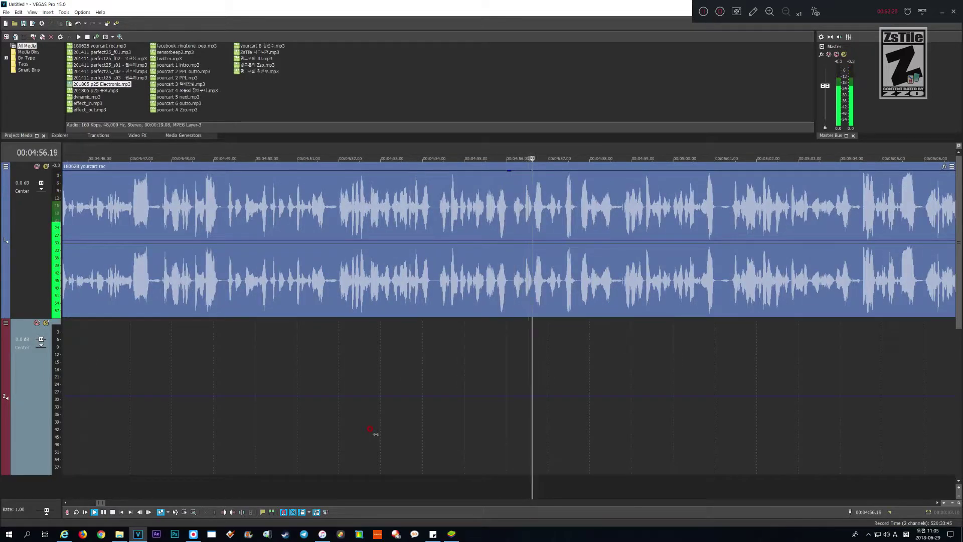
scroll(376, 434, down, 2)
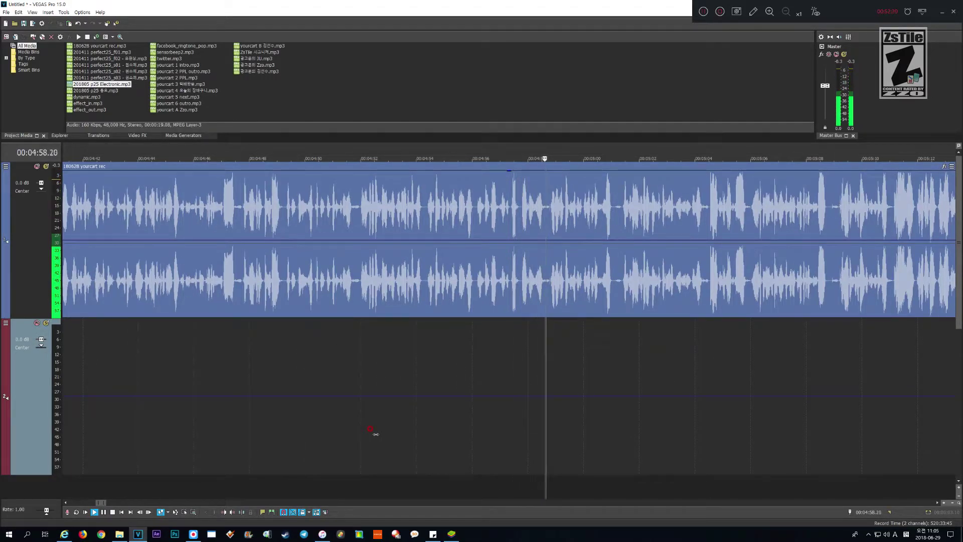
scroll(376, 434, up, 2)
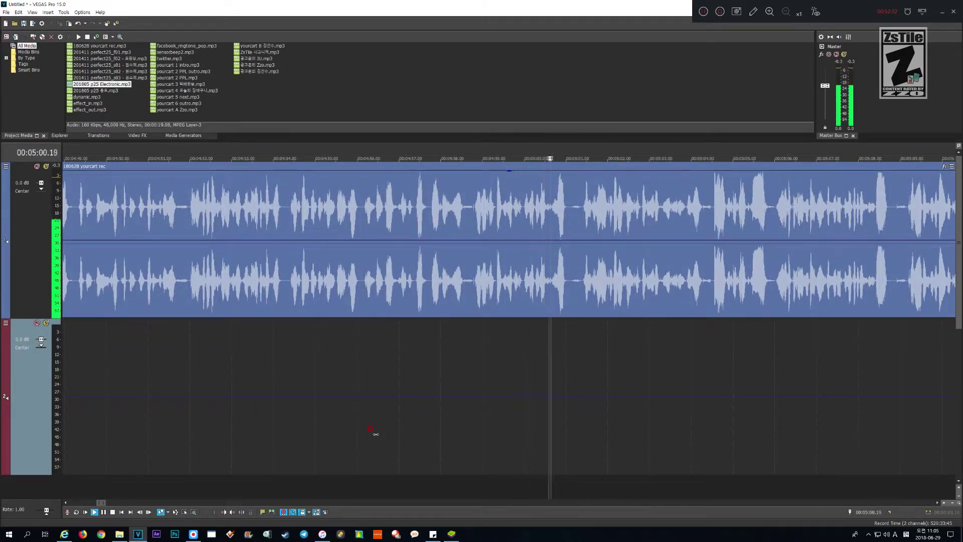
scroll(376, 434, down, 2)
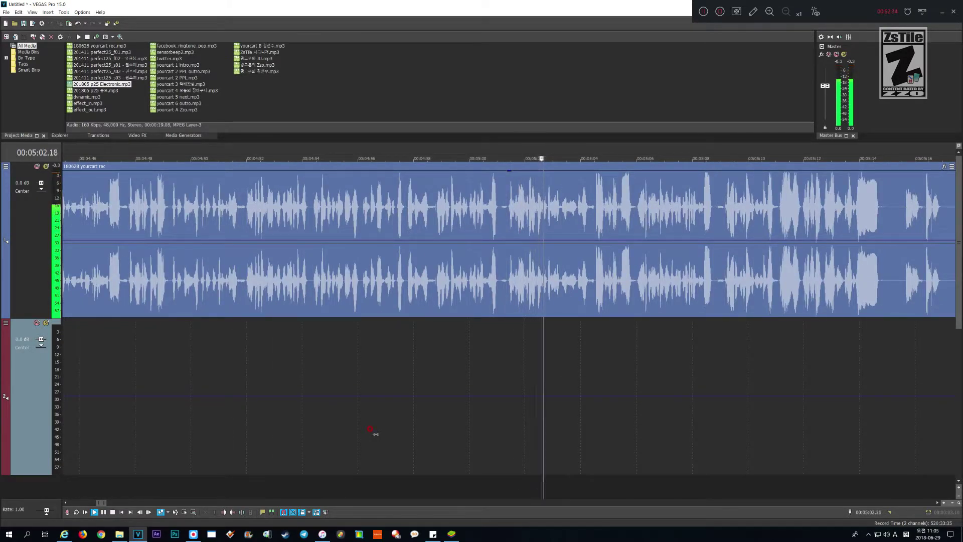
scroll(375, 434, right, 2)
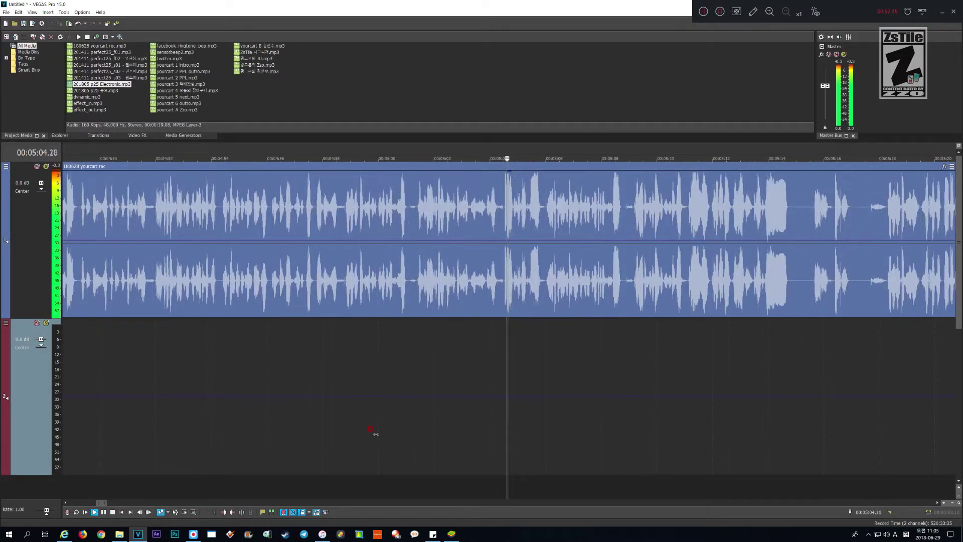
scroll(375, 434, down, 3)
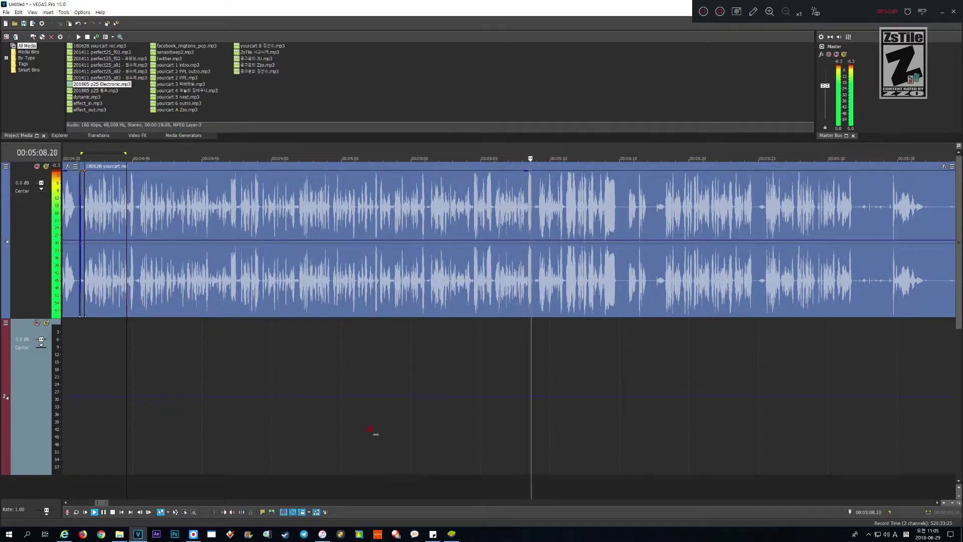
scroll(376, 434, up, 3)
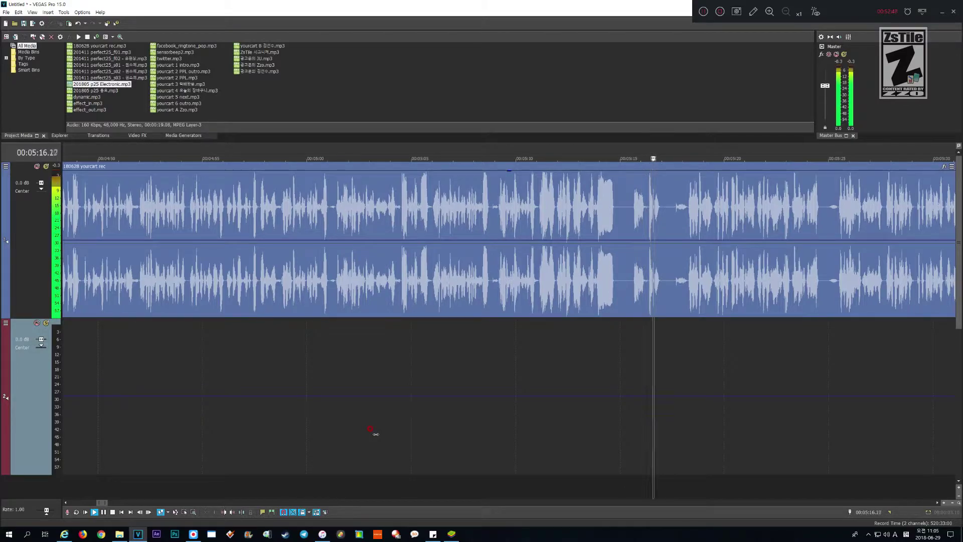
key(Return)
- Cut the short utterance and pauses between about 00:05:15.00 and 00:05:18, closing the gap before the next phrase
scroll(375, 434, up, 3)
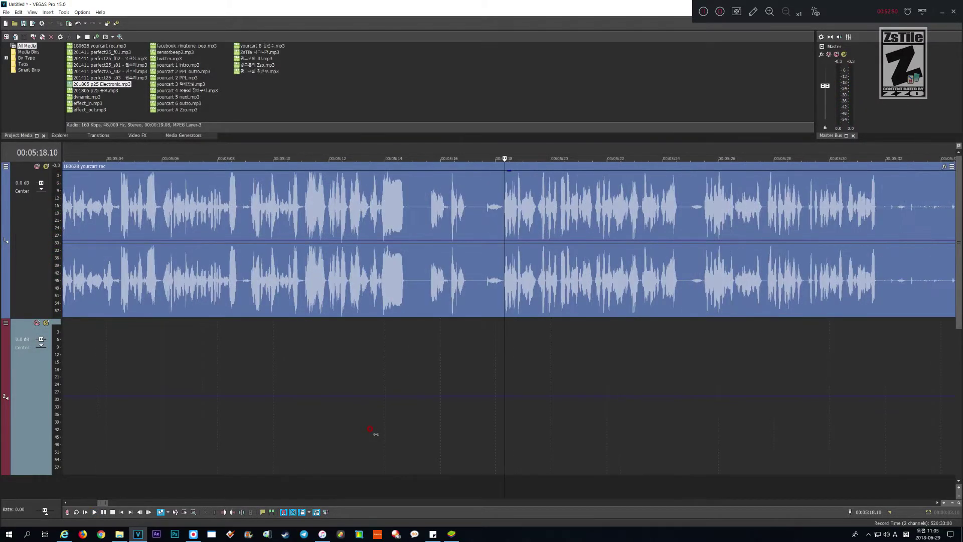
key(Page_Up)
key(Page_Up)
key(alt+Right)
key(alt+Right)
key(alt+Right)
key(alt+Right)
key(alt+Right)
key(alt+Right)
key(alt+Right)
key(alt+Right)
key(alt+Right)
key(alt+Right)
key(alt+Right)
key(alt+Right)
key(alt+Right)
key(alt+Right)
key(alt+Right)
key(alt+Right)
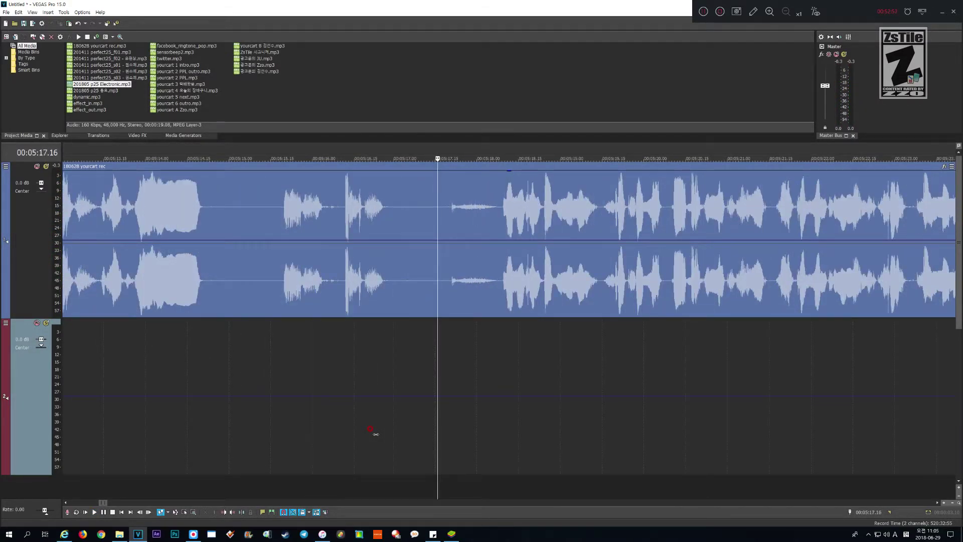
key(shift+Page_Up)
key(shift+Page_Up)
key(shift+Page_Up)
key(shift+Page_Up)
key(shift+Page_Up)
key(shift+Page_Up)
key(shift+Page_Up)
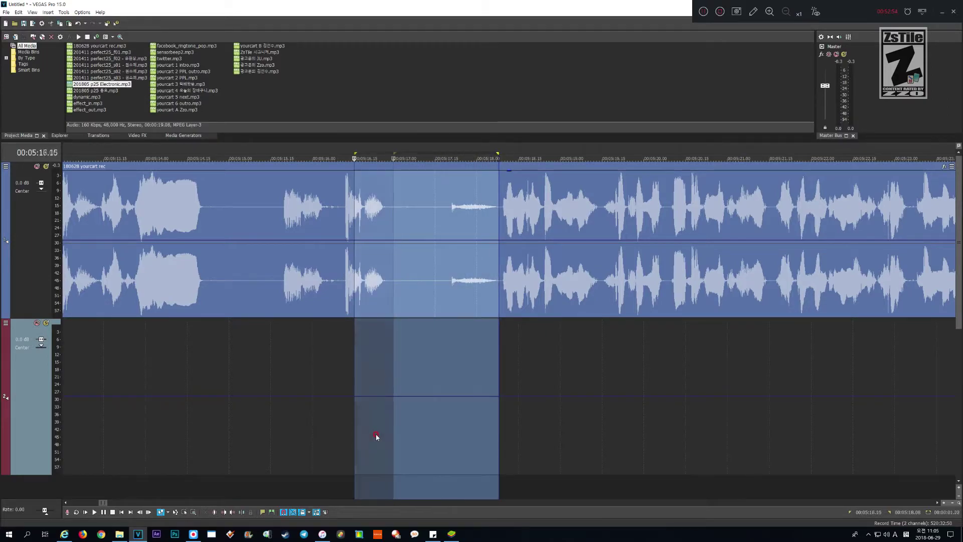
key(Delete)
- Play across the new join from about 00:05:13.00 and continue listening to about 00:05:29.15
scroll(376, 437, down, 3)
key(space)
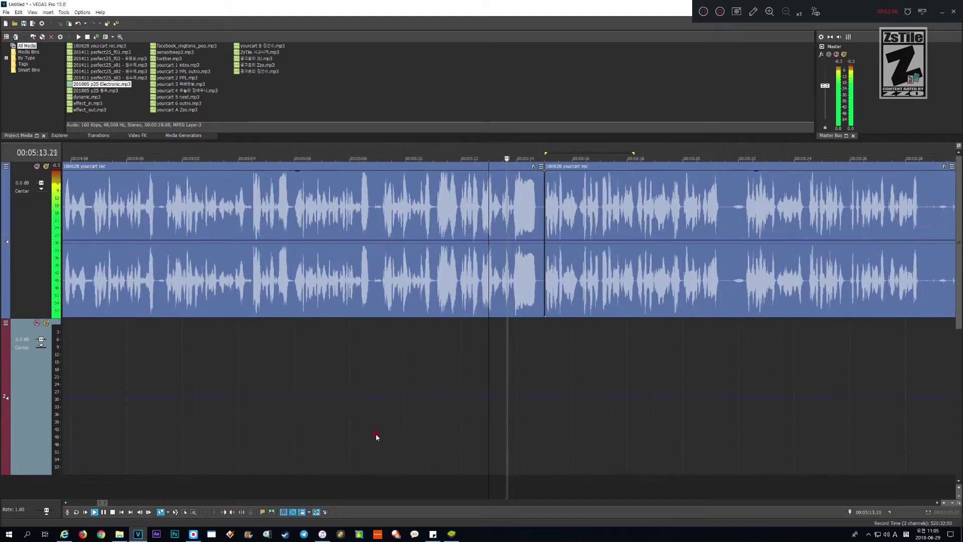
scroll(376, 437, up, 3)
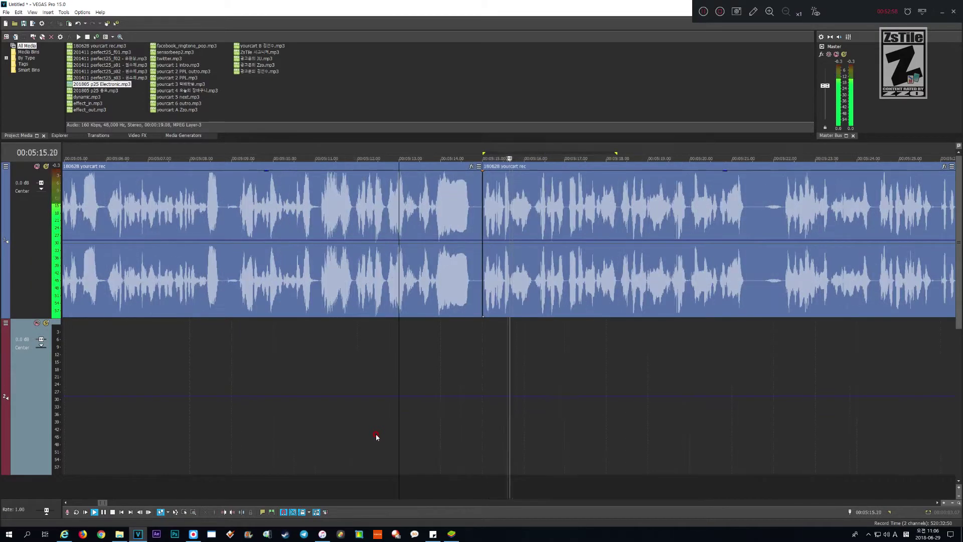
scroll(377, 436, up, 1)
scroll(376, 437, down, 3)
scroll(377, 436, up, 1)
scroll(376, 437, down, 1)
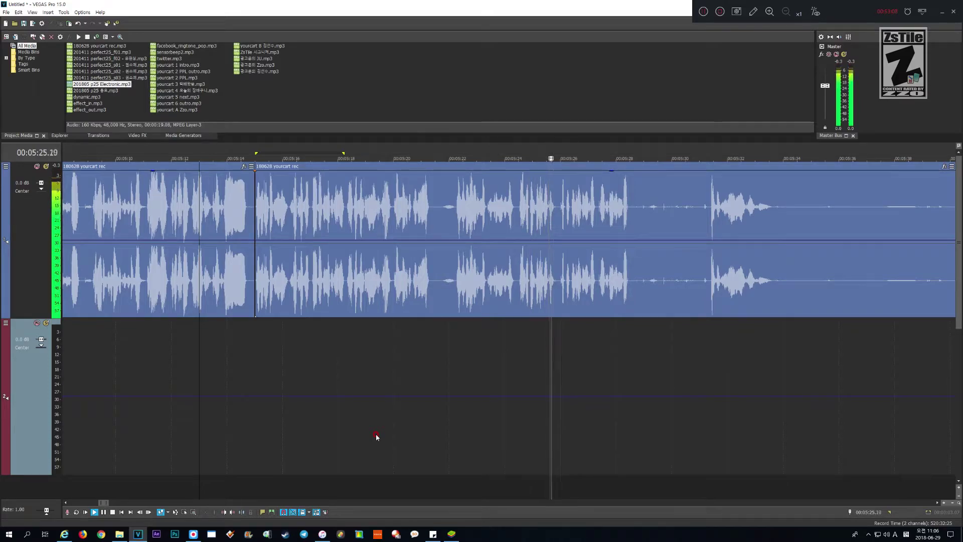
scroll(376, 434, up, 3)
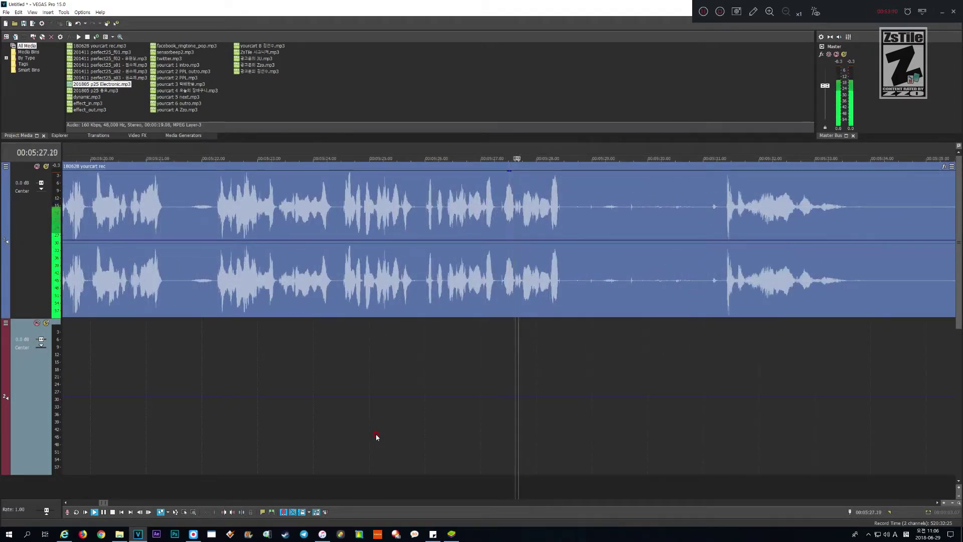
key(Return)
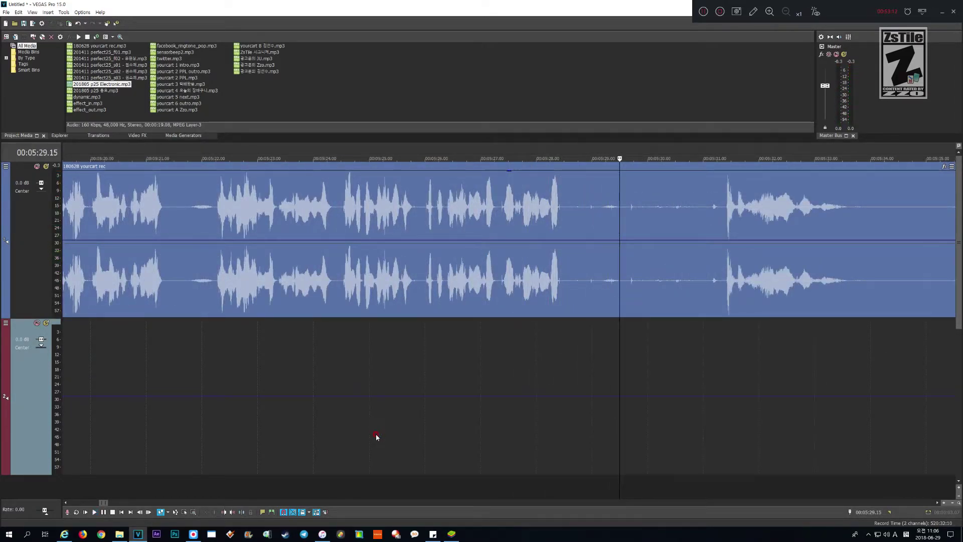
- Split the voice clip at 00:05:28.29, in the silence just before the faint noises
scroll(376, 437, down, 2)
scroll(376, 437, up, 1)
scroll(376, 436, up, 4)
key(Page_Up)
key(Page_Up)
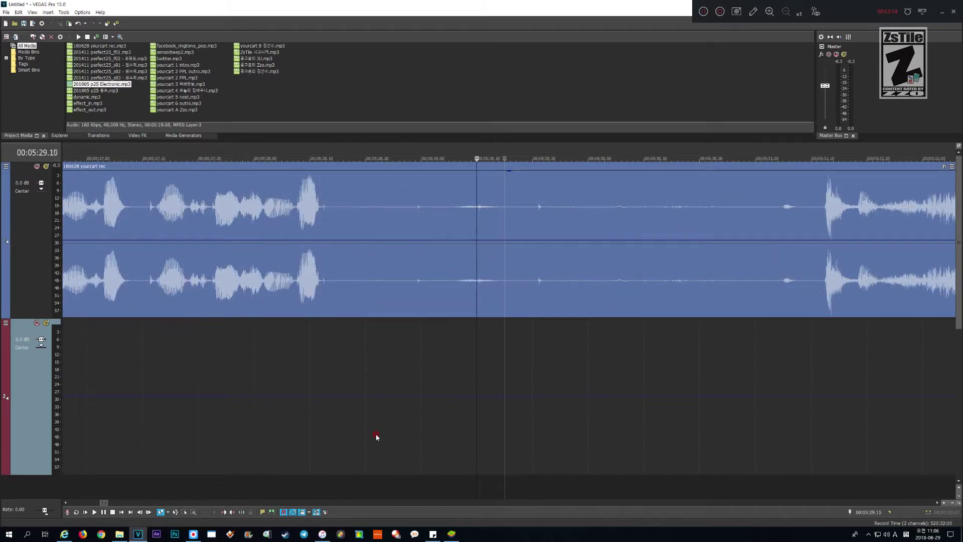
key(Right)
key(Right)
key(Left)
key(Left)
key(Left)
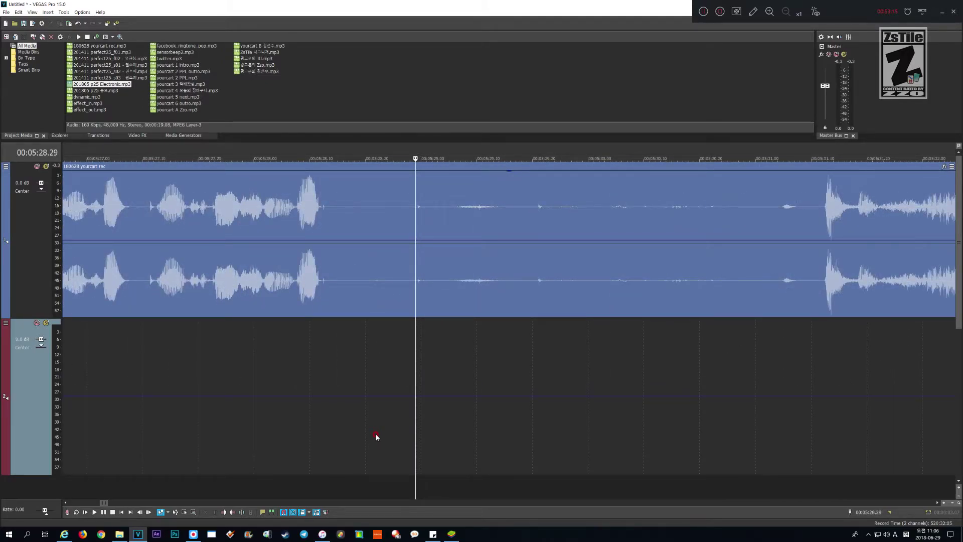
key(s)
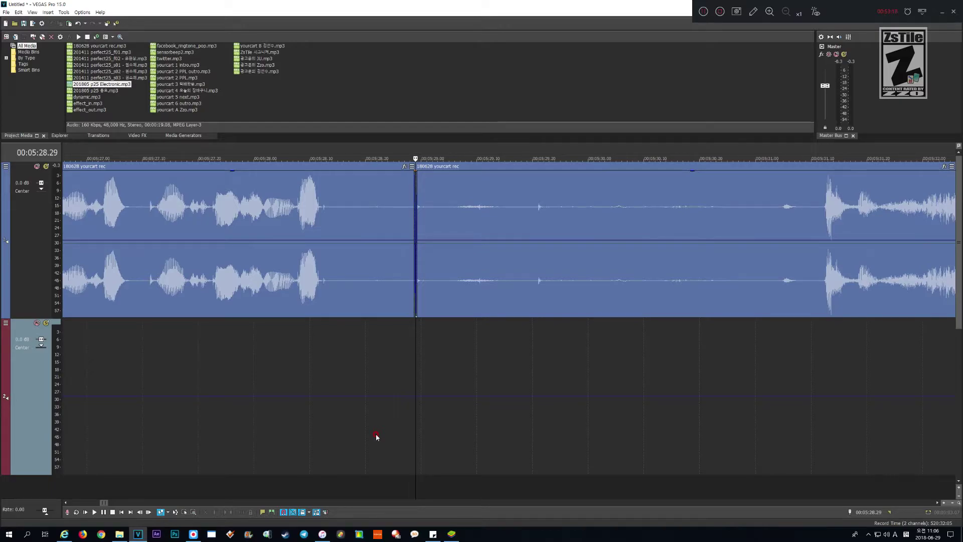
- Examine the short fade-out and fade-in curves at the 00:05:28.29 split at several magnifications
scroll(380, 431, up, 2)
scroll(380, 430, up, 6)
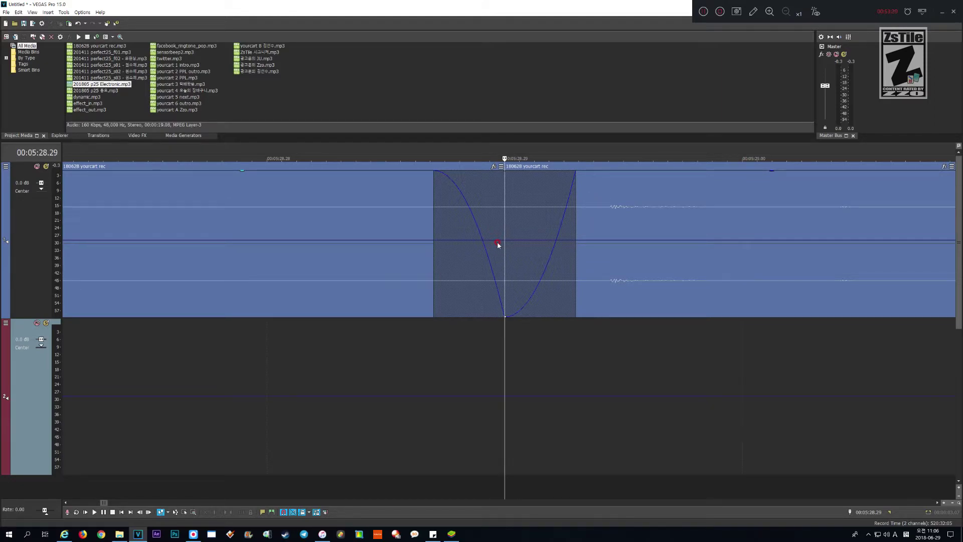
key(Down)
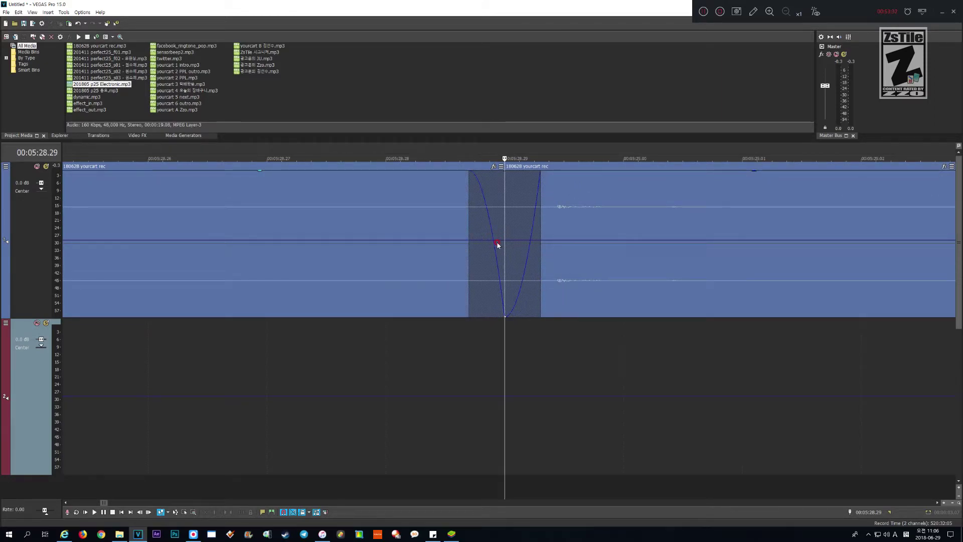
key(Down)
key(Down)
key(Up)
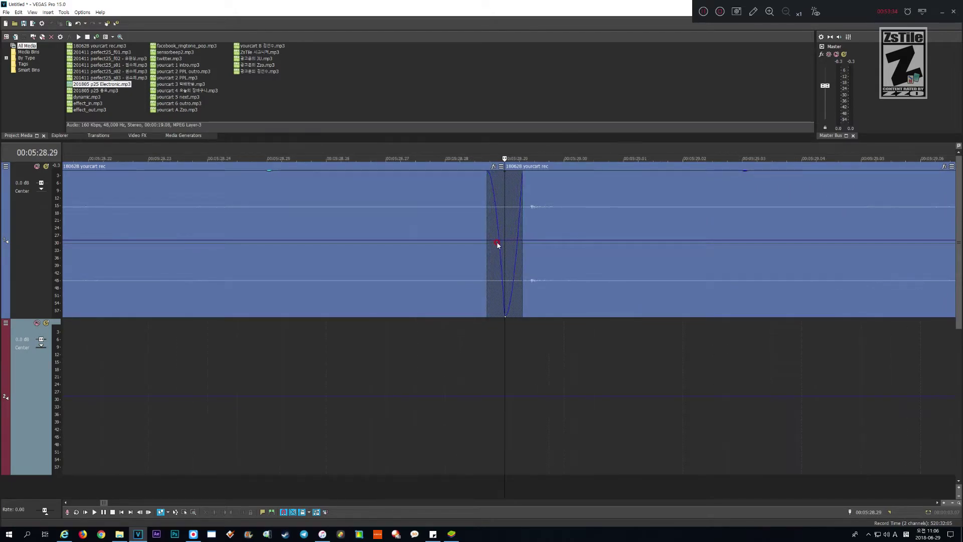
key(Up)
key(Up)
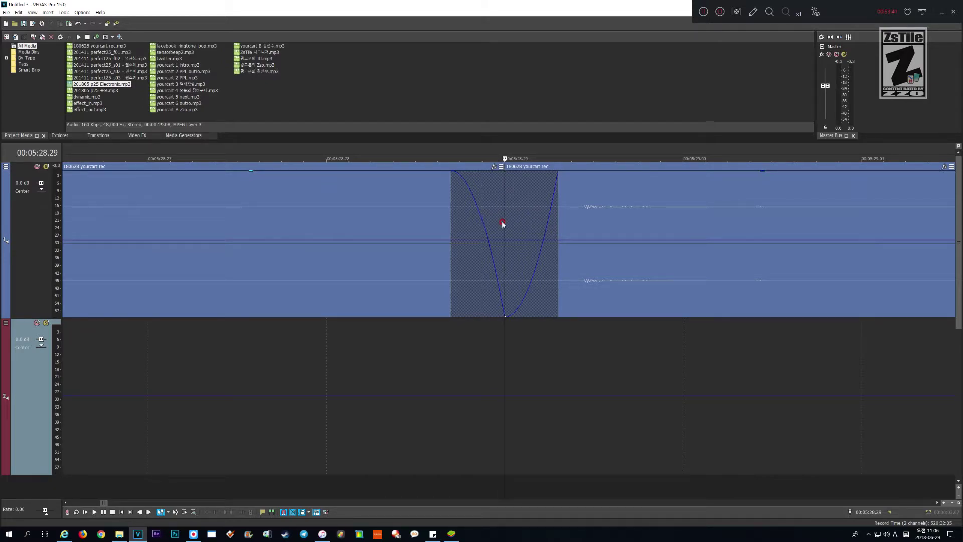
key(Down)
key(Down)
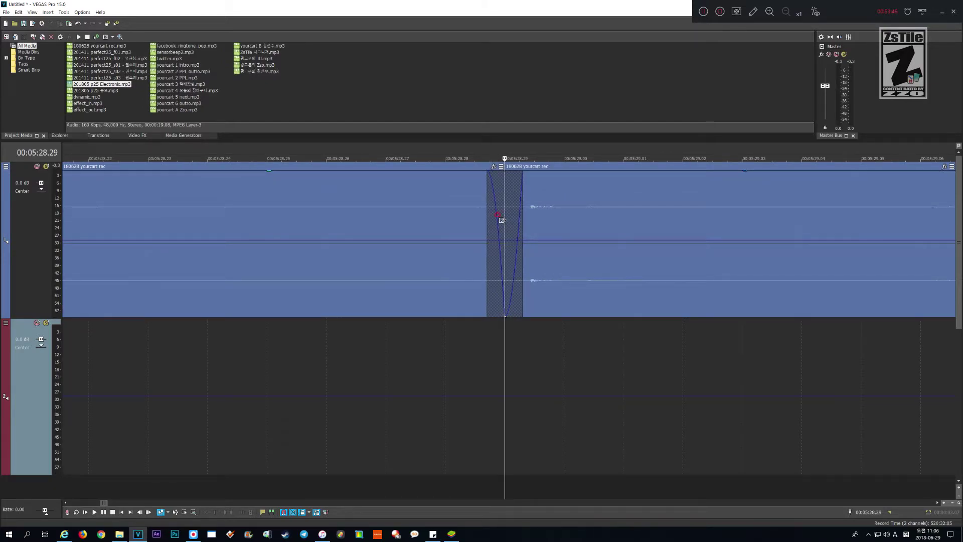
key(Down)
key(Down)
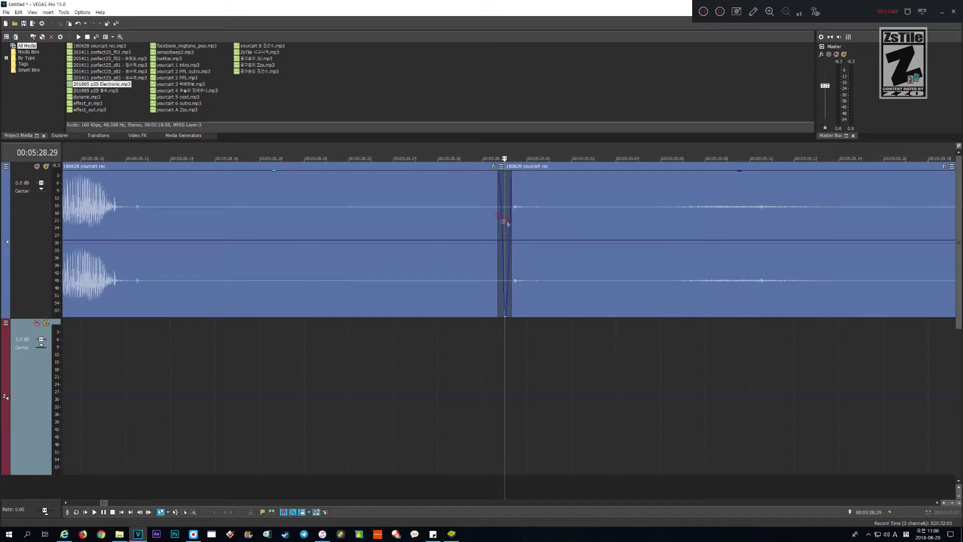
key(Up)
key(Up)
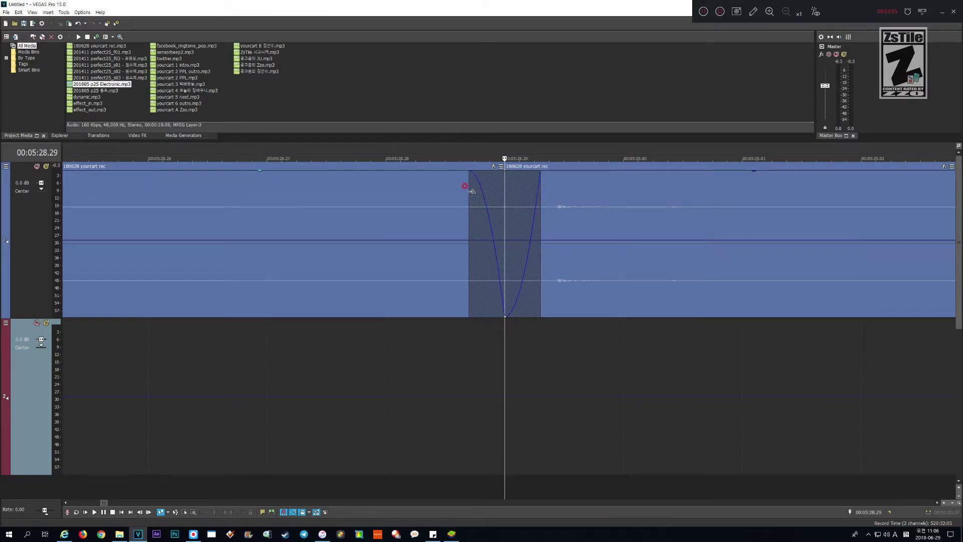
key(Down)
key(Down)
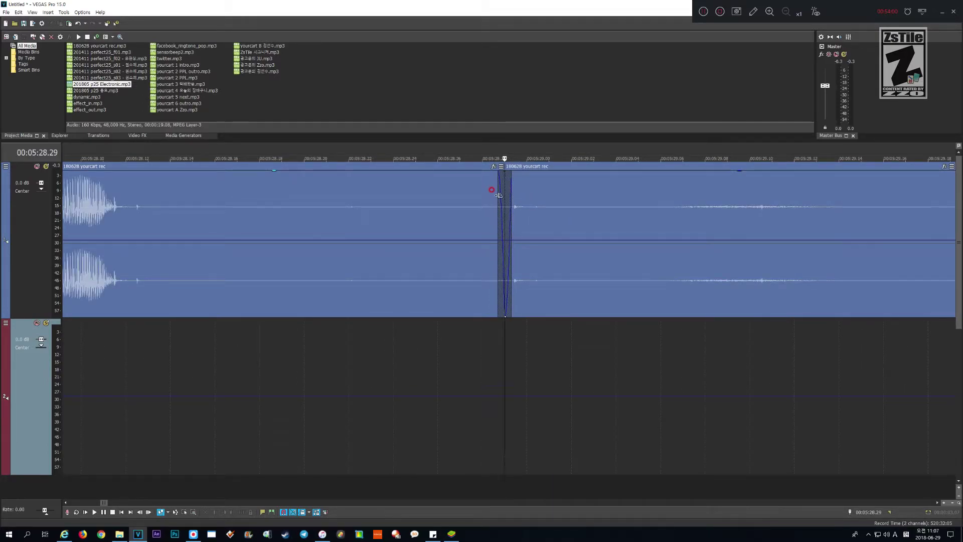
- Lengthen the preceding clip's fade-out so it starts at about 00:05:28.12, right after the last spoken syllable
click(500, 195)
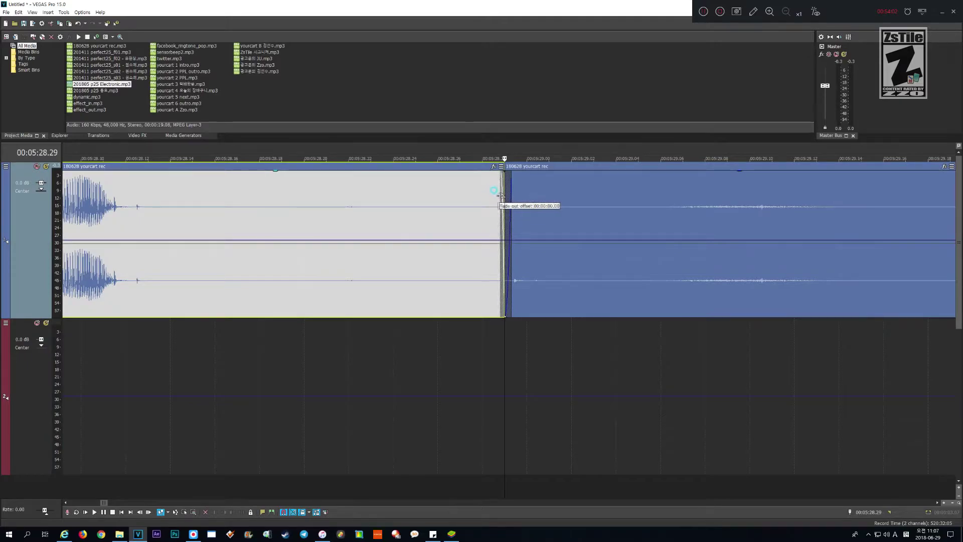
drag(499, 195, 125, 201)
scroll(239, 327, down, 6)
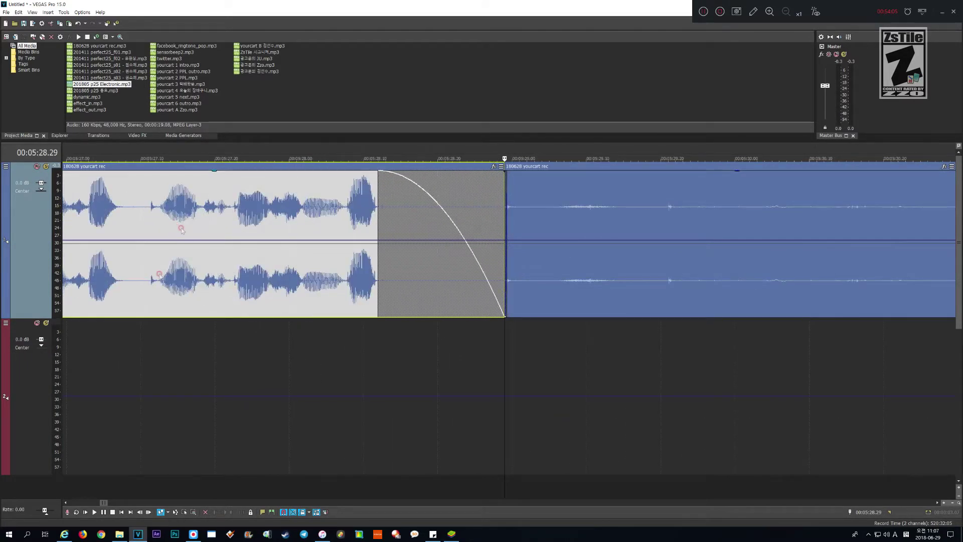
- Move the clip after the split slightly later to about 00:05:29.07, leaving a small gap
click(350, 369)
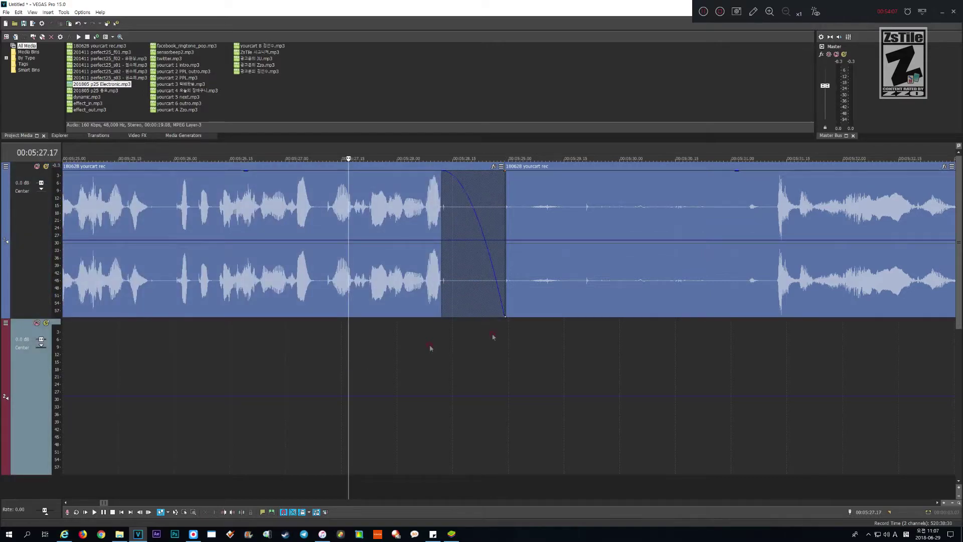
click(543, 314)
drag(607, 293, 642, 302)
key(space)
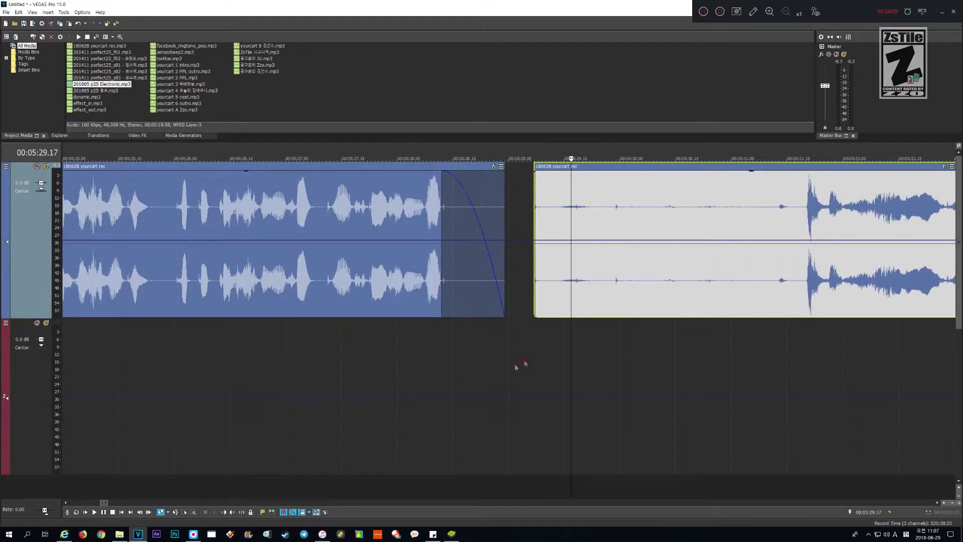
- Play from about 00:05:27.15 through the lengthened fade-out to hear how the phrase ends
click(341, 381)
key(space)
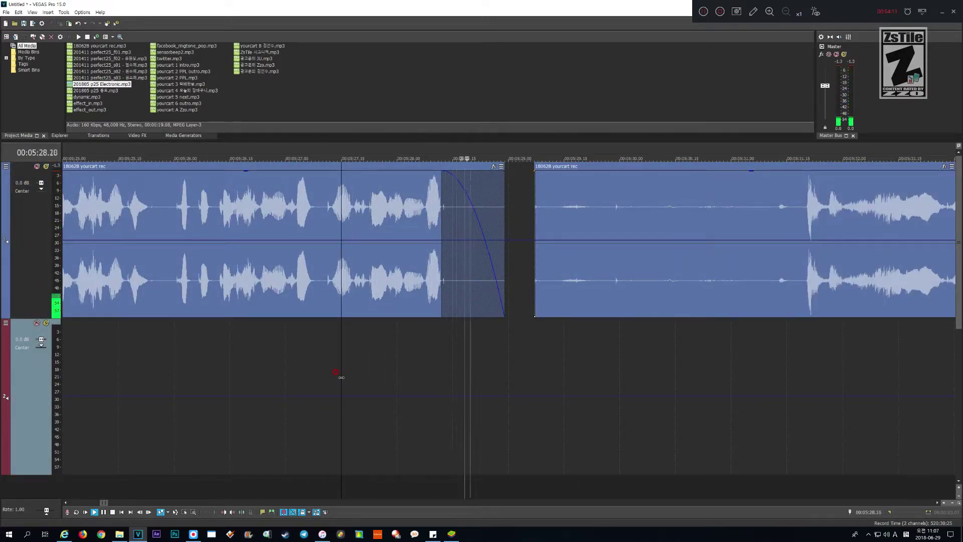
key(space)
- Change the fade-out at the end of the spoken phrase to a curve that drops steeply first and levels out
scroll(574, 274, up, 2)
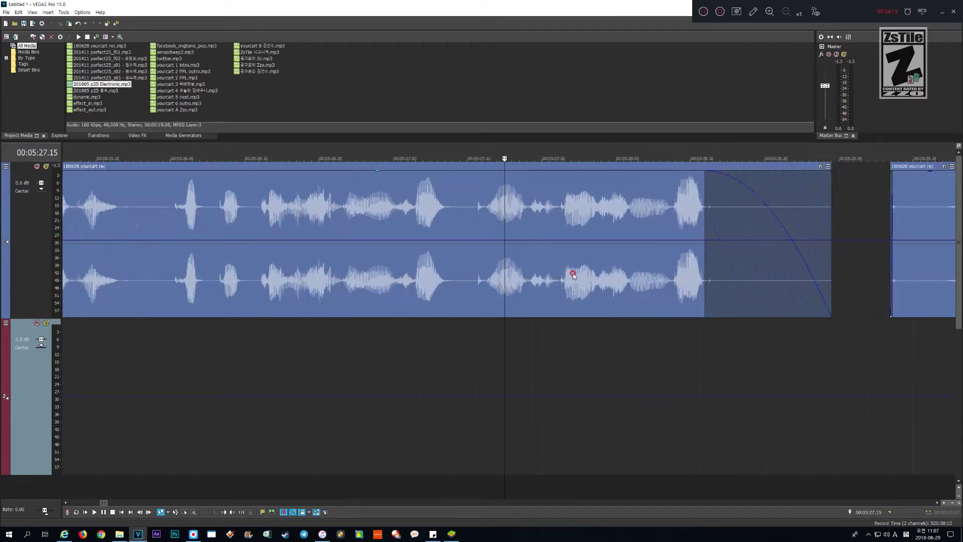
scroll(721, 248, down, 2)
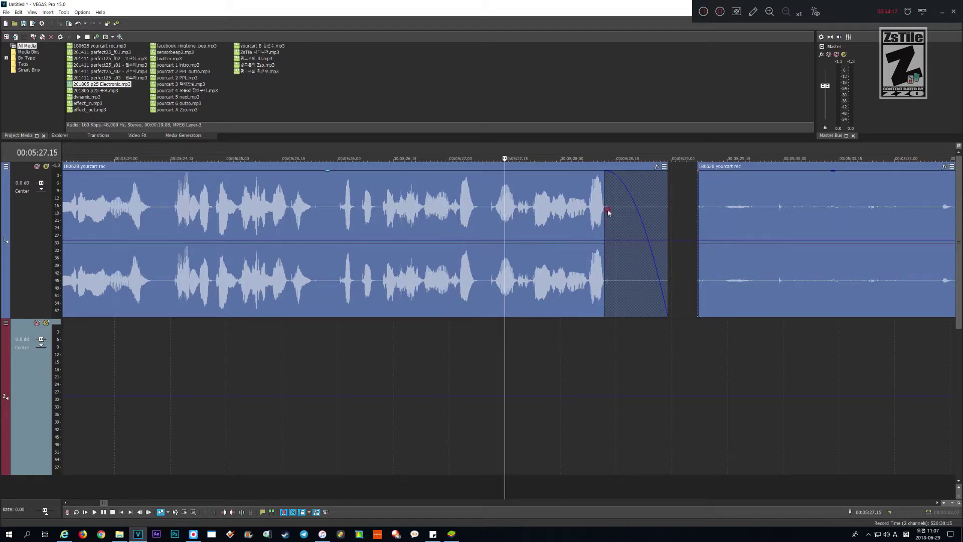
click(598, 181)
right_click(606, 188)
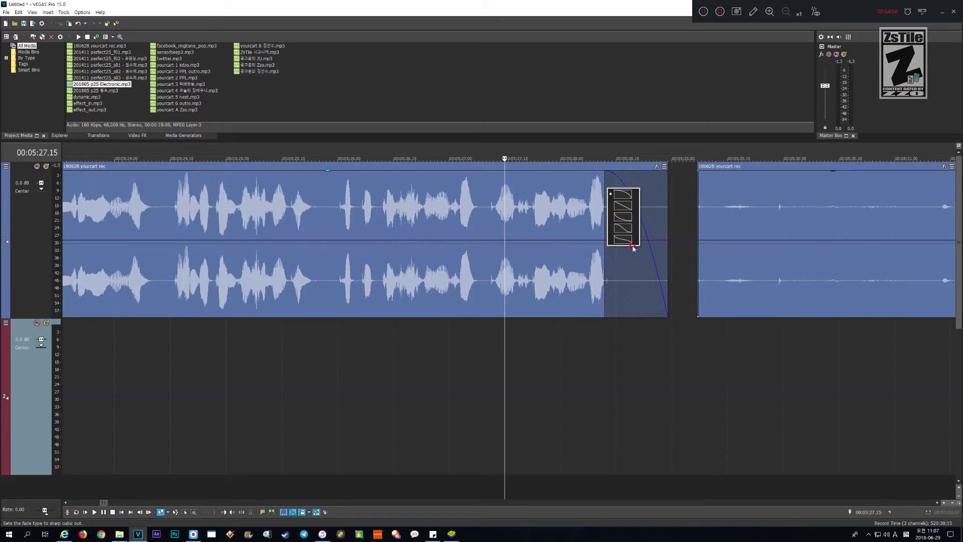
click(629, 216)
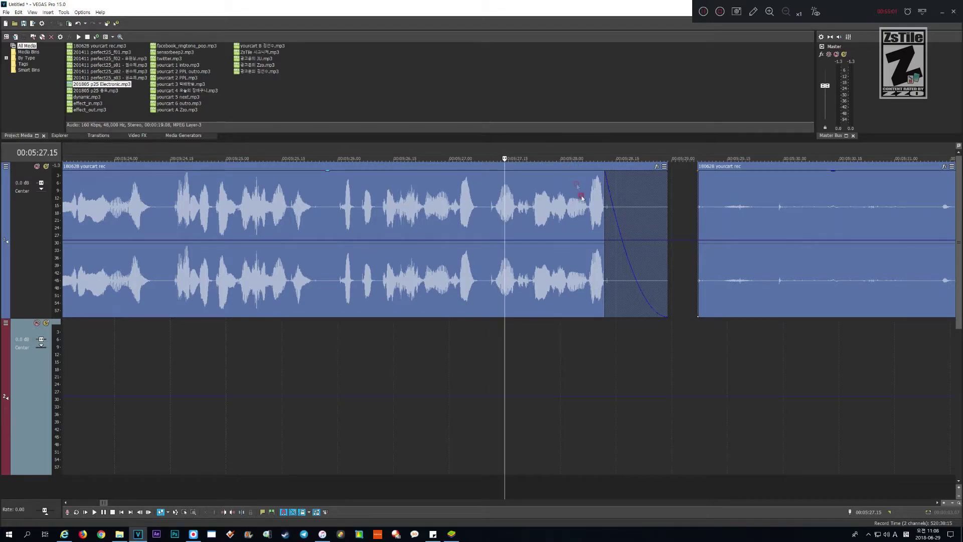
- Play from about 00:05:27.12 across the reshaped fade-out and the small gap to hear the phrase ending
click(493, 360)
key(space)
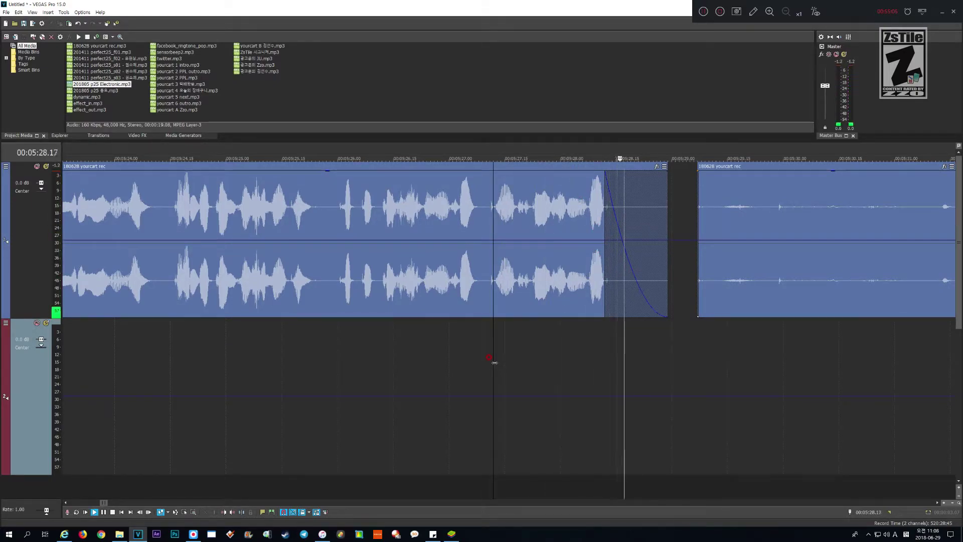
key(Return)
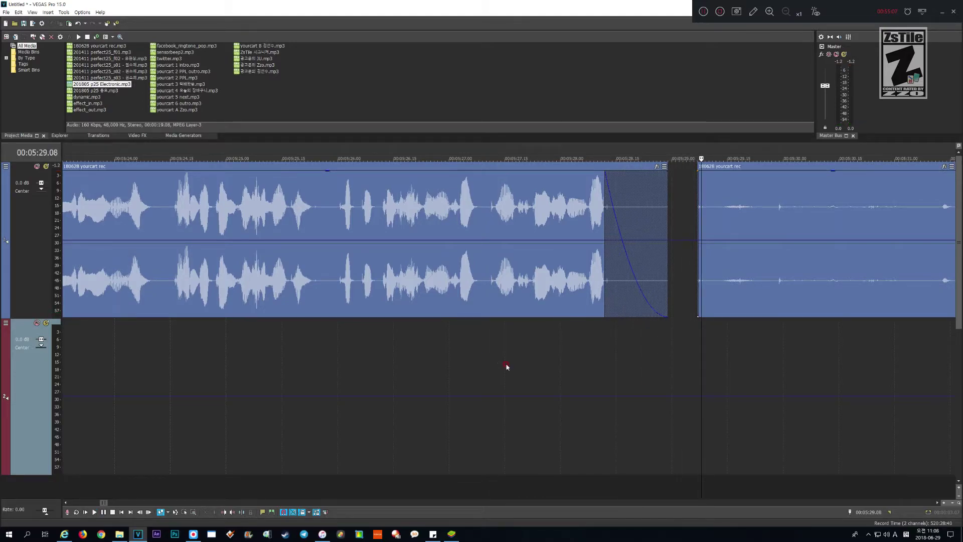
- Move the following clip later and extend the preceding clip's end to about 00:05:29.21, with its fade-out starting at about 00:05:28.13
drag(739, 272, 810, 273)
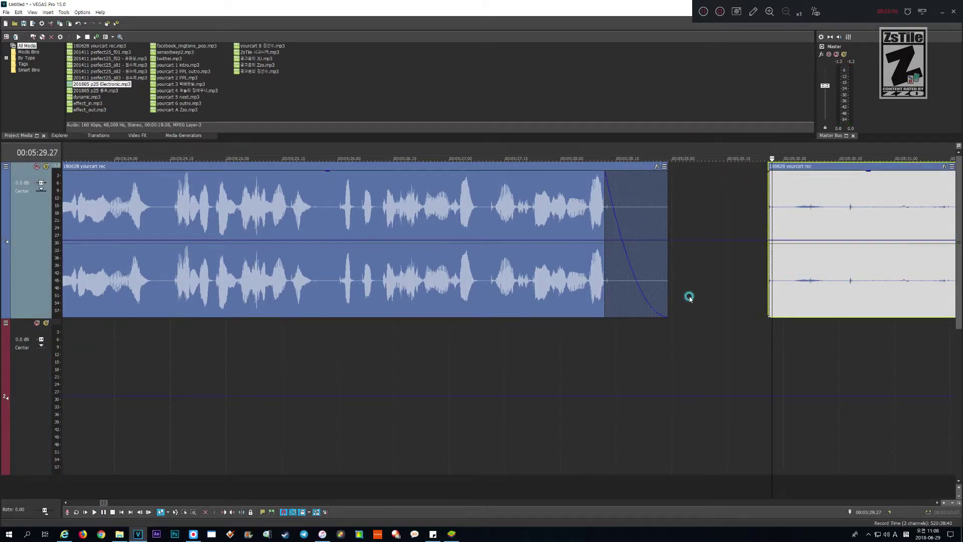
click(668, 271)
drag(667, 271, 751, 261)
drag(690, 249, 608, 253)
- Play the end of the phrase repeatedly to judge how the longer fade-out sounds
click(533, 369)
key(space)
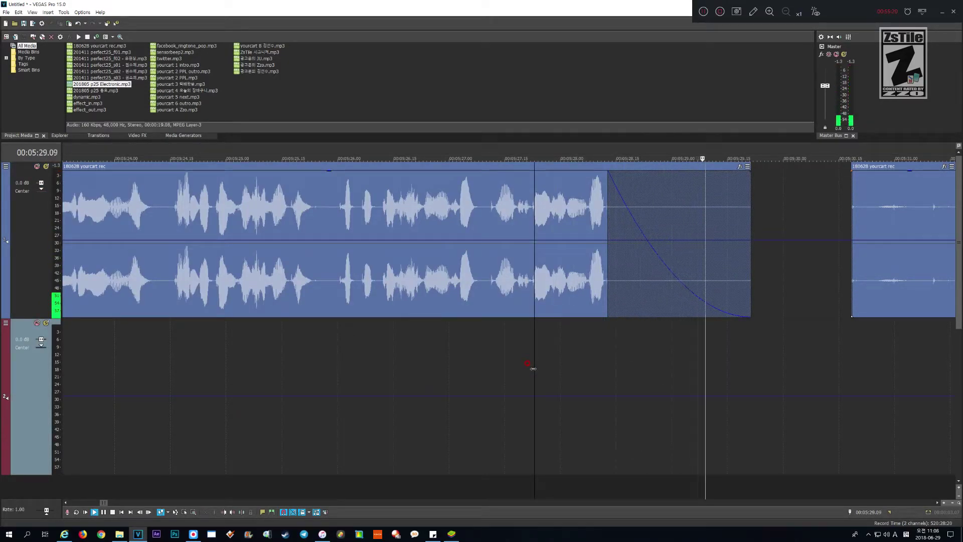
key(Return)
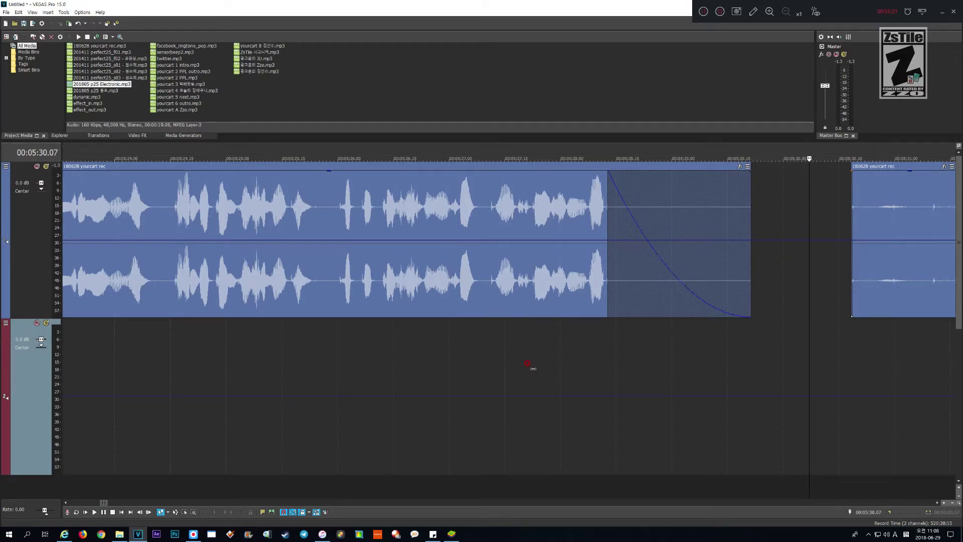
key(space)
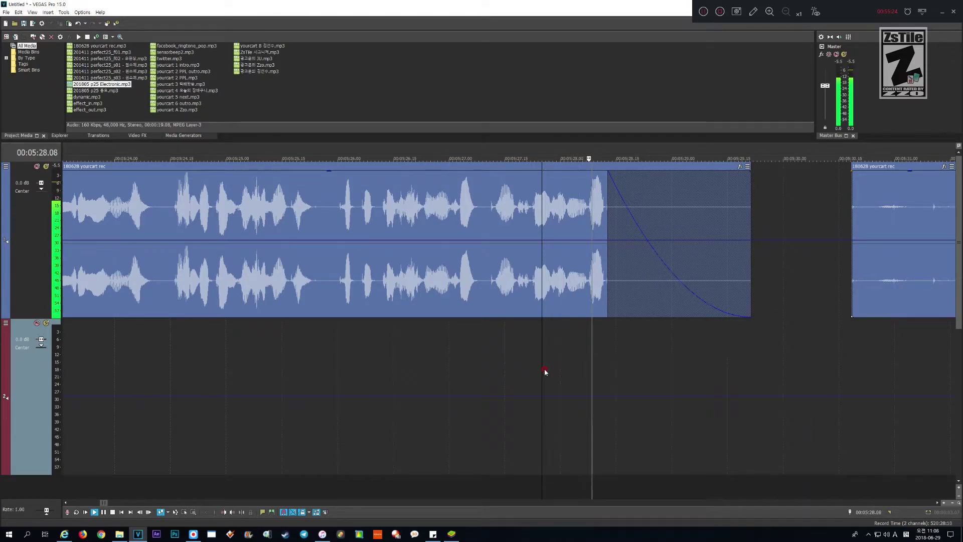
key(Return)
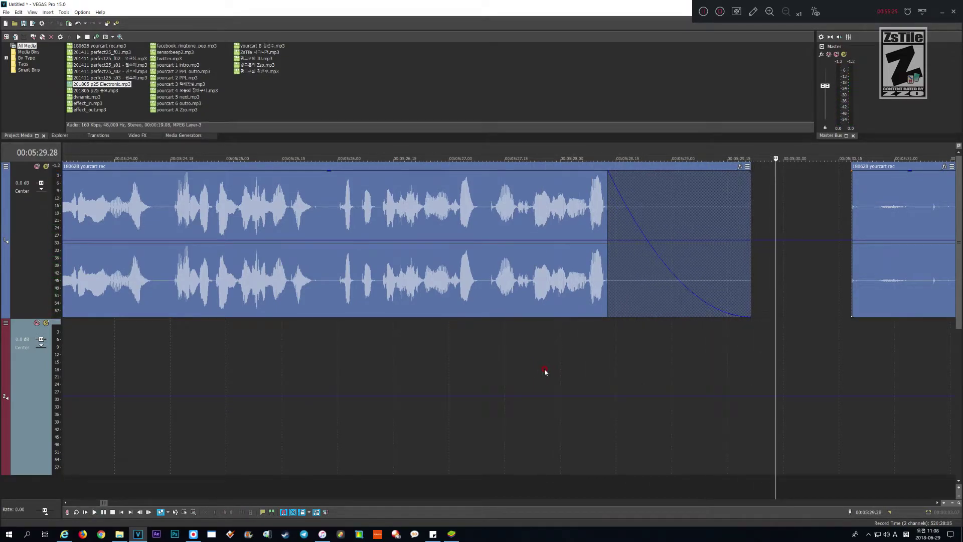
- Shorten the fade-out to about 17 frames with the clip ending at about 00:05:28.29, and listen to the phrase ending
drag(607, 259, 687, 253)
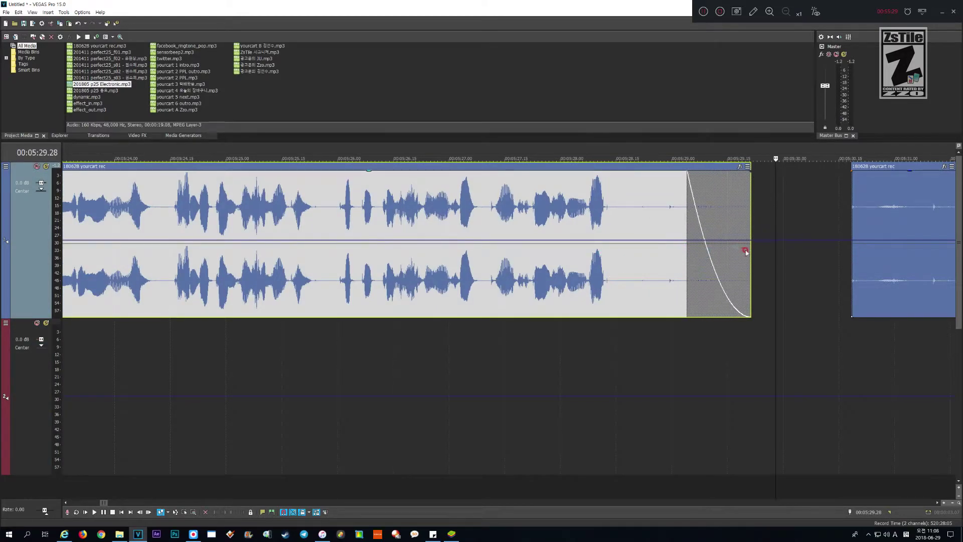
drag(747, 251, 662, 262)
click(479, 370)
key(space)
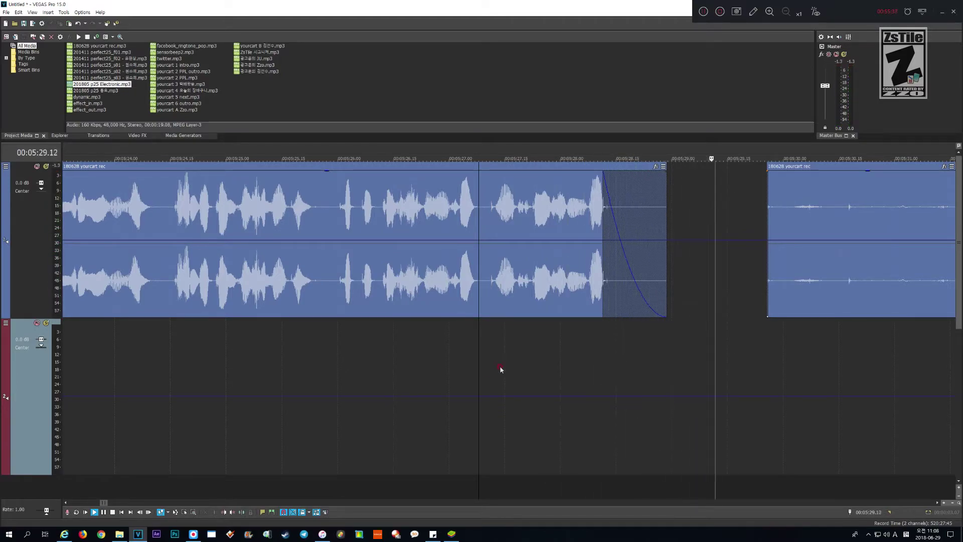
key(space)
- Move the long remaining recording clip later to start at about 00:05:34, widening the gap after the faded phrase
scroll(537, 362, down, 4)
drag(579, 287, 663, 254)
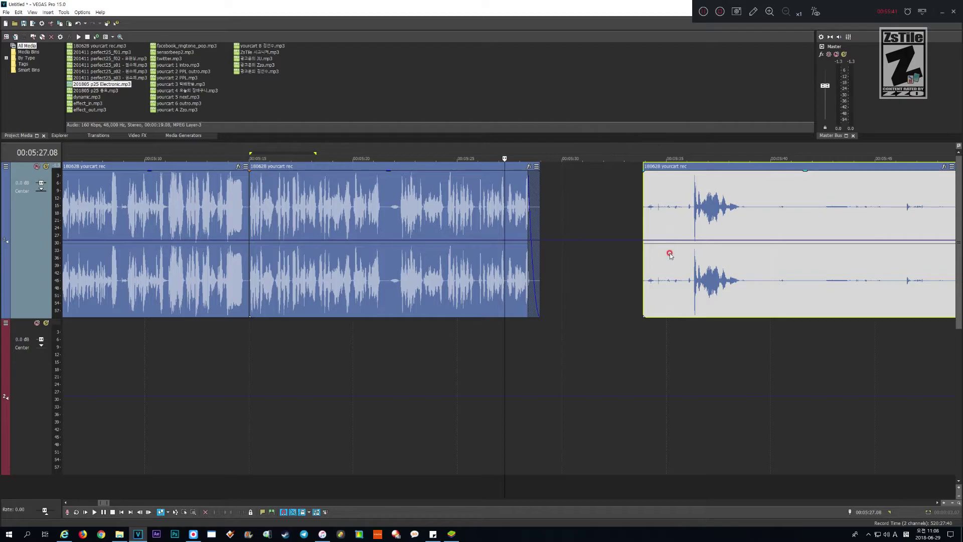
- Add a fade-out with a steep-then-gentle curve to the end of the long recording clip, starting at about 01:49:47
scroll(795, 280, down, 10)
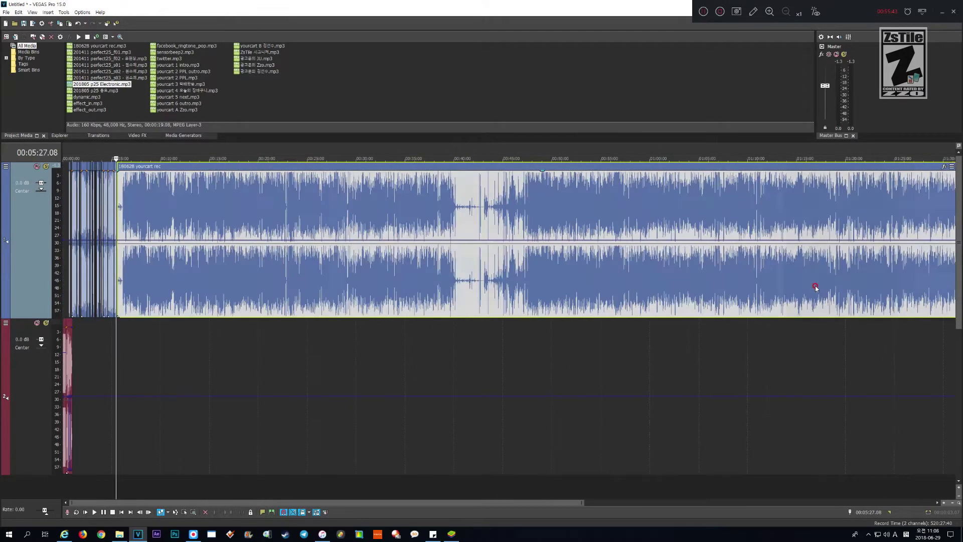
scroll(815, 286, down, 1)
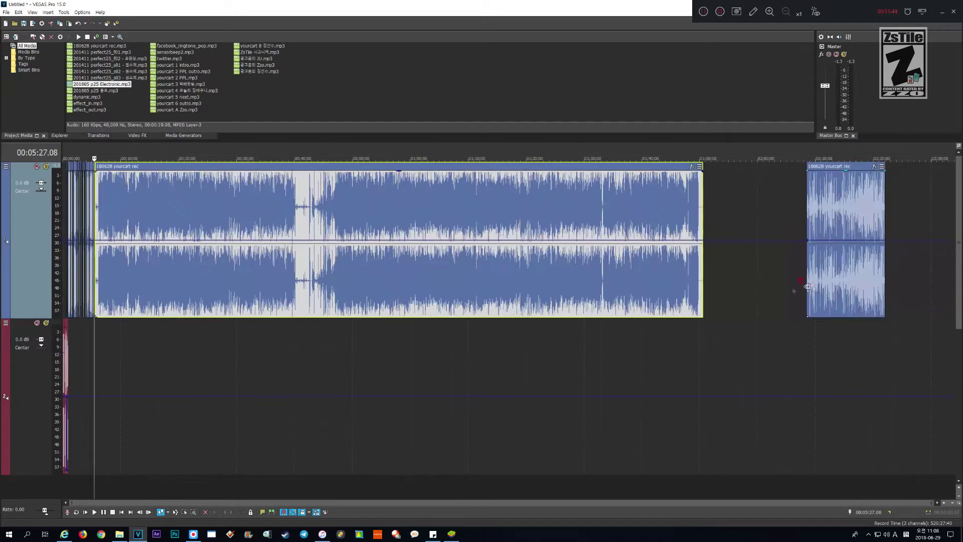
click(696, 200)
scroll(708, 199, up, 8)
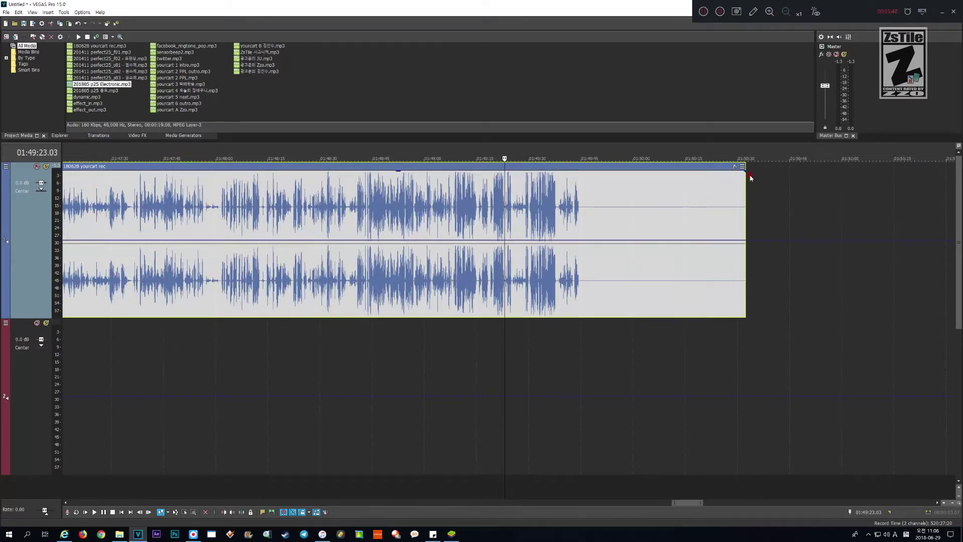
drag(742, 172, 567, 169)
right_click(570, 174)
click(594, 203)
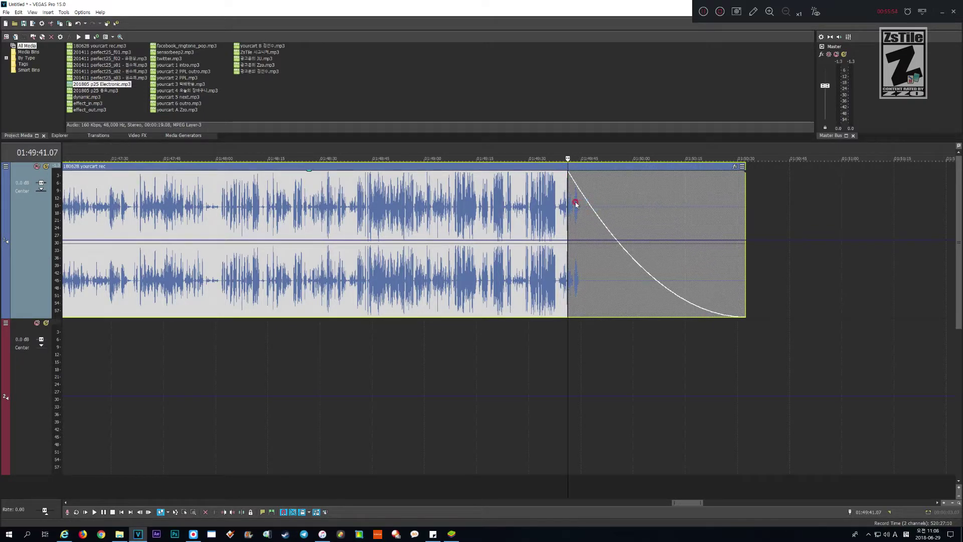
drag(565, 203, 588, 204)
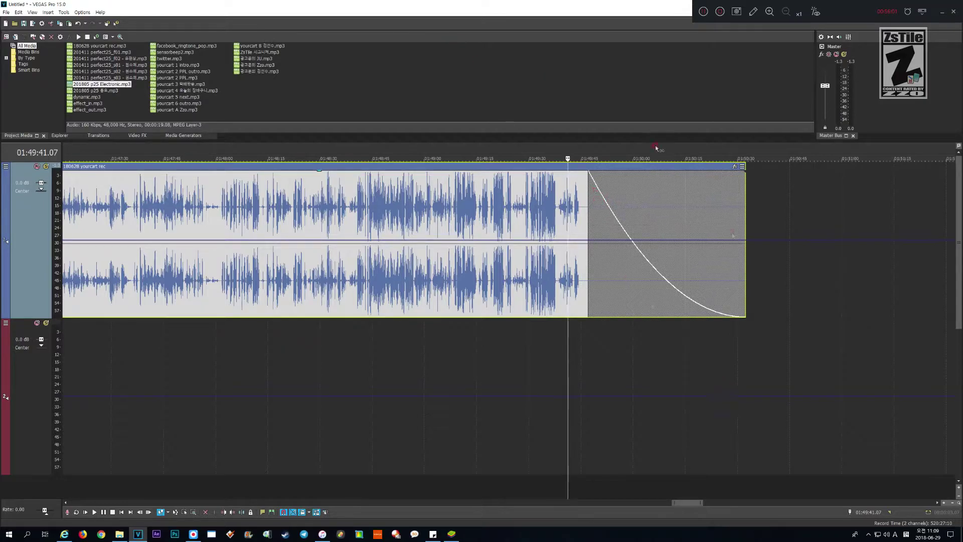
- Return to the gap after the faded phrase and move the long remaining clip to start at about 00:05:40
scroll(366, 300, down, 10)
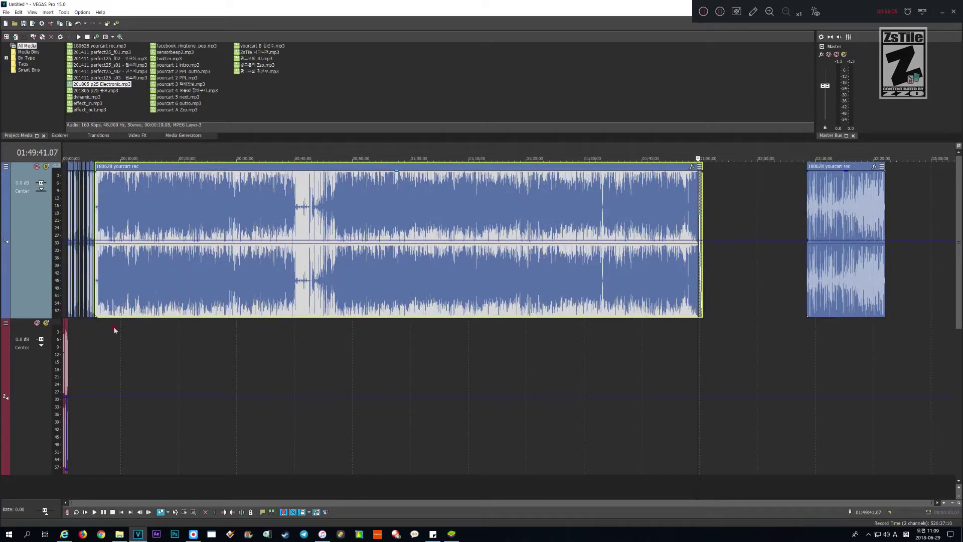
click(94, 337)
scroll(155, 326, up, 15)
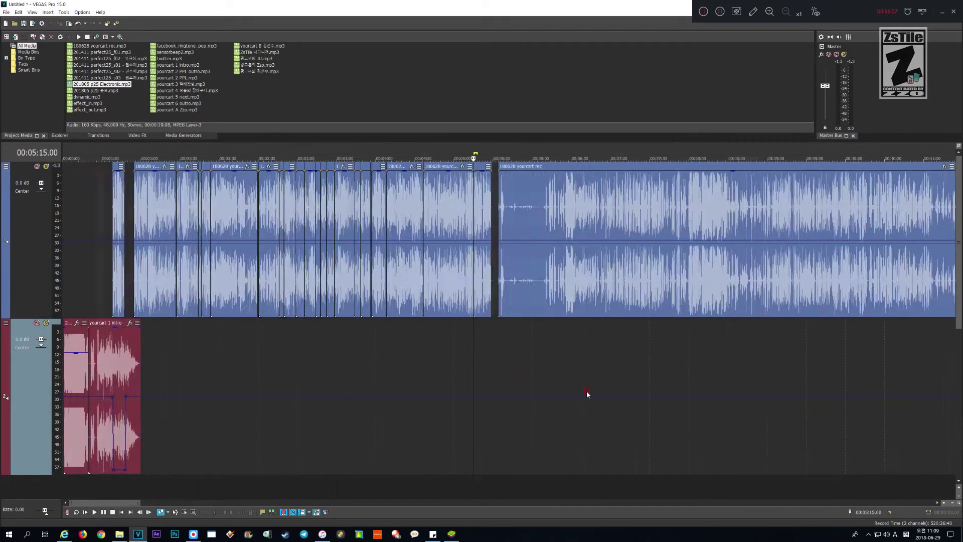
scroll(751, 382, down, 5)
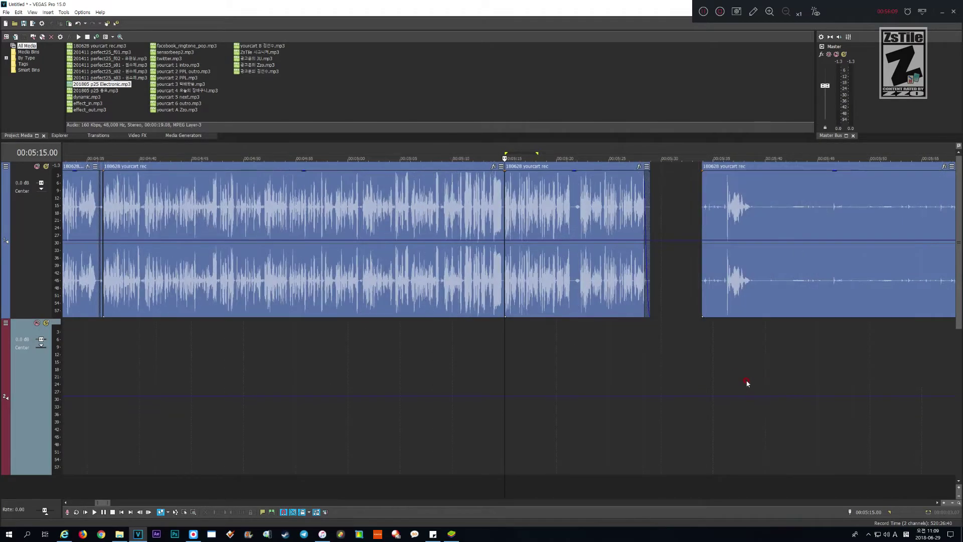
drag(635, 283, 658, 280)
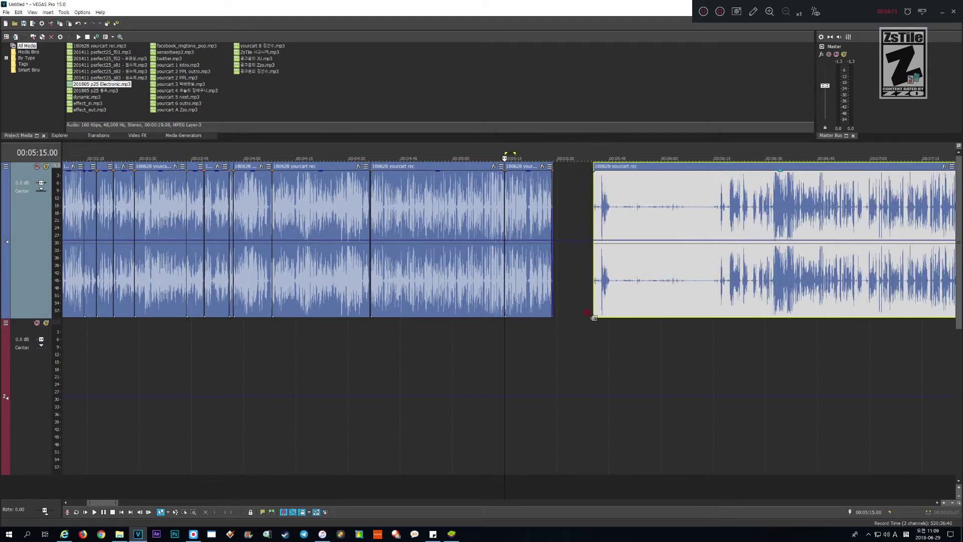
- Insert ZsTile 시그니처.mp3 on the second track at about 00:05:28.12, where the voice clip's fade-out begins
click(533, 389)
key(space)
scroll(599, 361, up, 6)
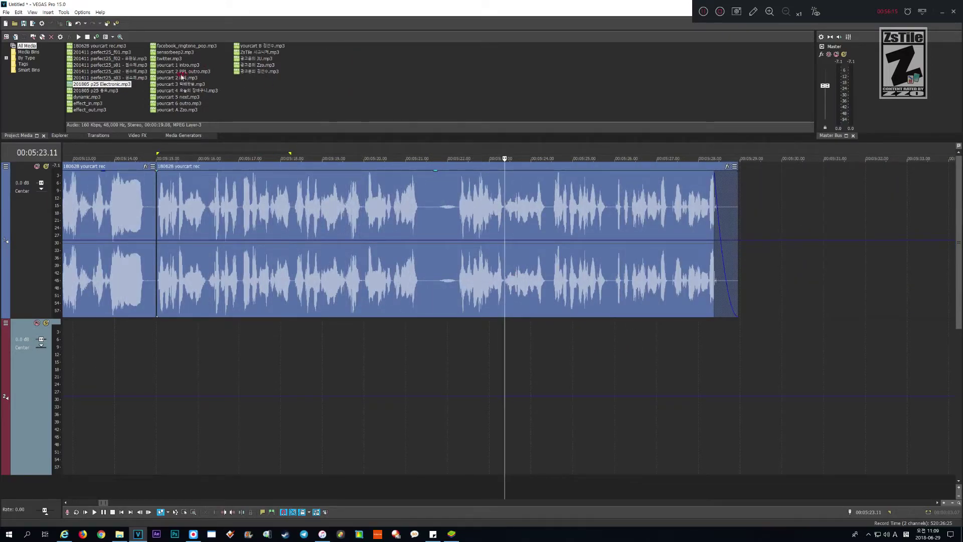
click(255, 52)
drag(256, 53, 717, 391)
scroll(722, 393, down, 3)
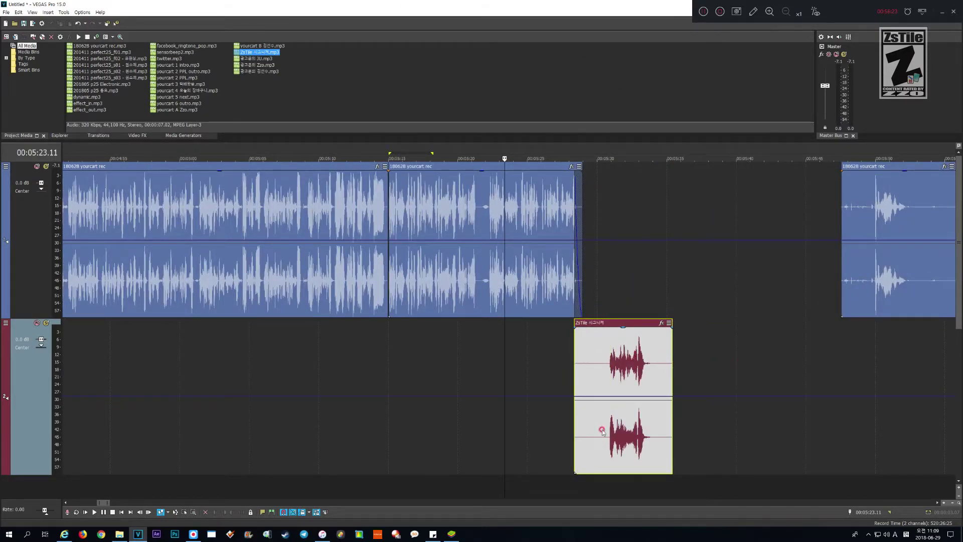
- Play the inserted ZsTile clip from about 00:05:30.14 to hear the signature sound
click(602, 494)
key(space)
key(space)
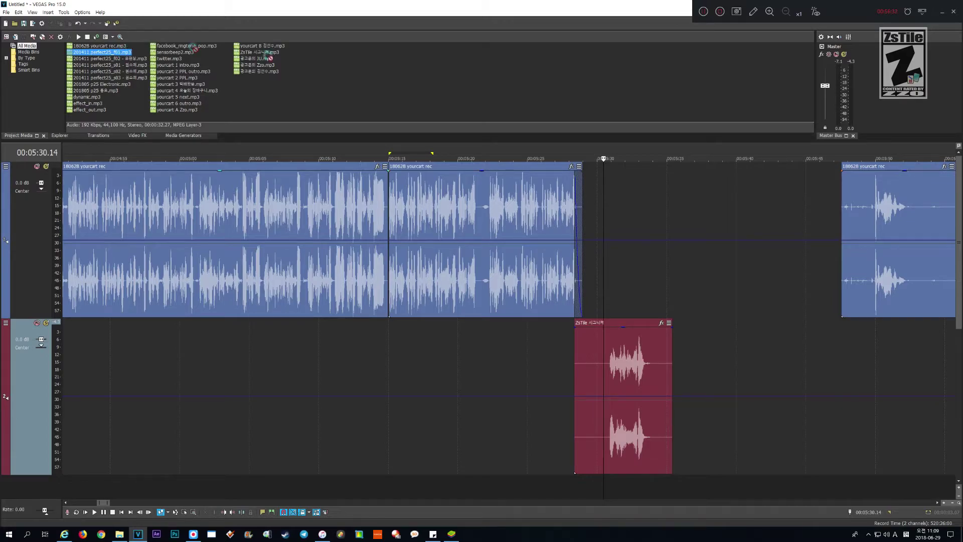
- Insert 201411 perfect25_f01.mp3 on the second track and align its start with the end of the ZsTile clip
drag(268, 57, 694, 414)
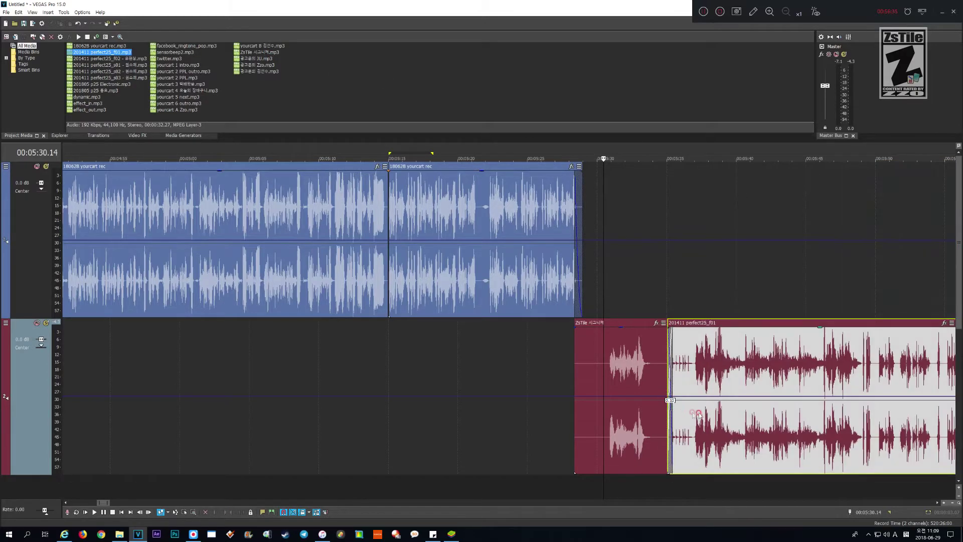
scroll(700, 413, up, 2)
drag(643, 387, 649, 389)
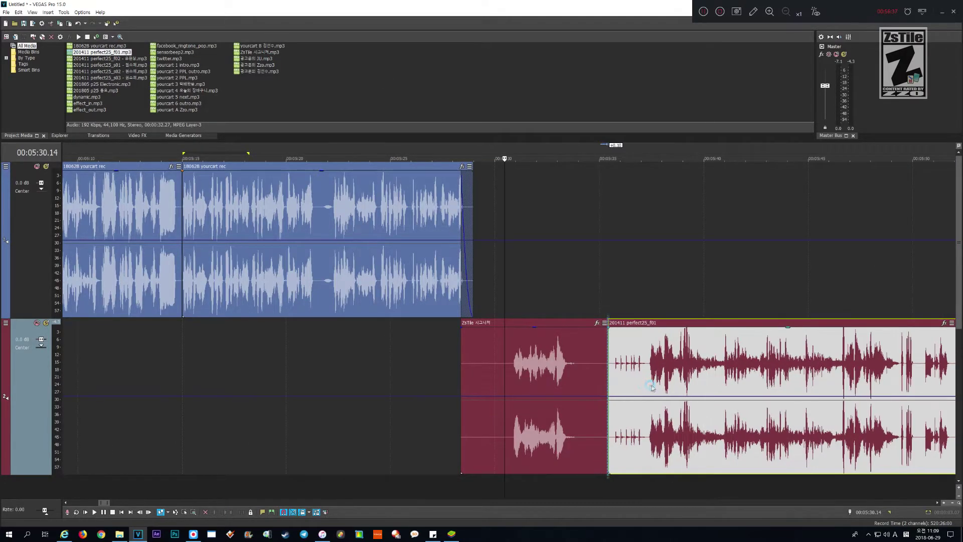
- Play from 00:05:25.21 through the faded phrase, the ZsTile signature and the opening of the perfect25_f01 clip to check the transitions
scroll(646, 385, down, 4)
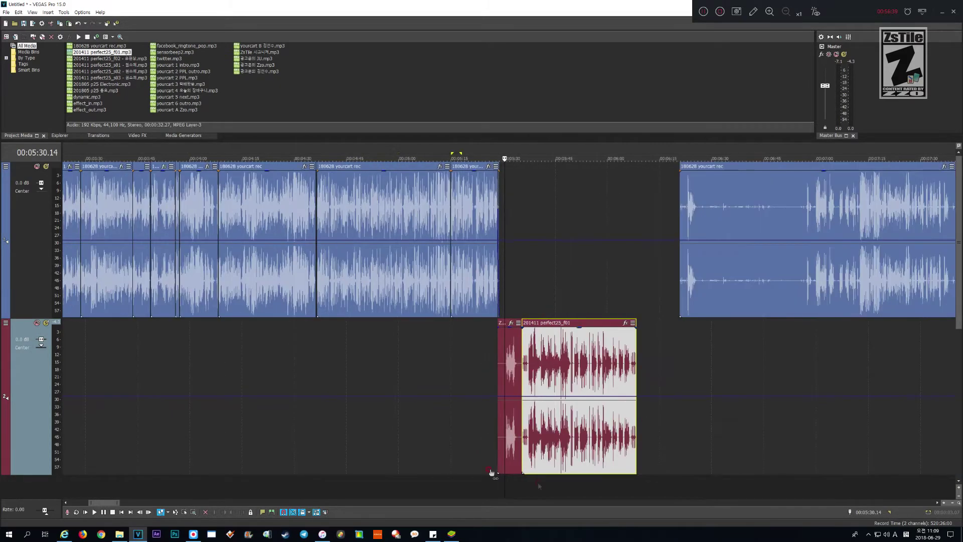
click(489, 481)
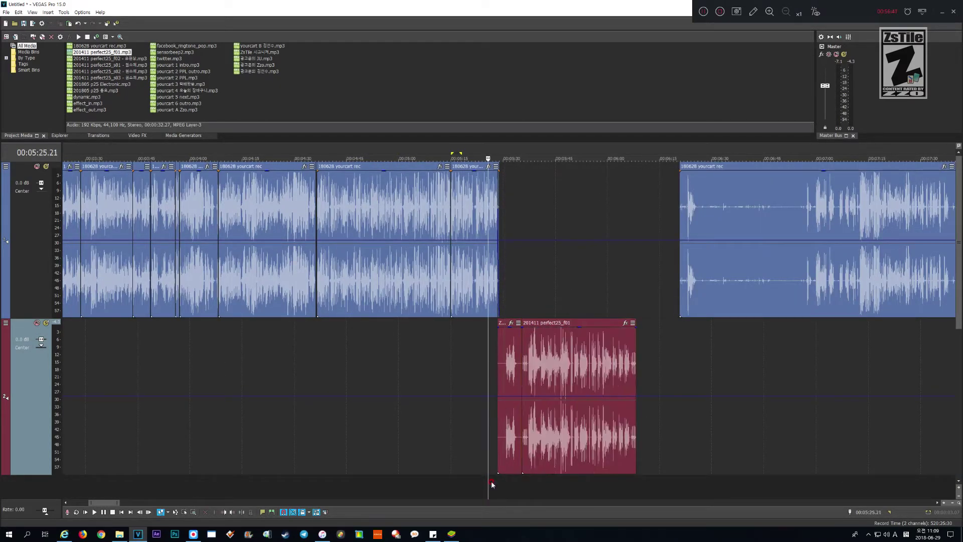
key(space)
scroll(614, 380, up, 4)
click(617, 378)
drag(616, 379, 618, 380)
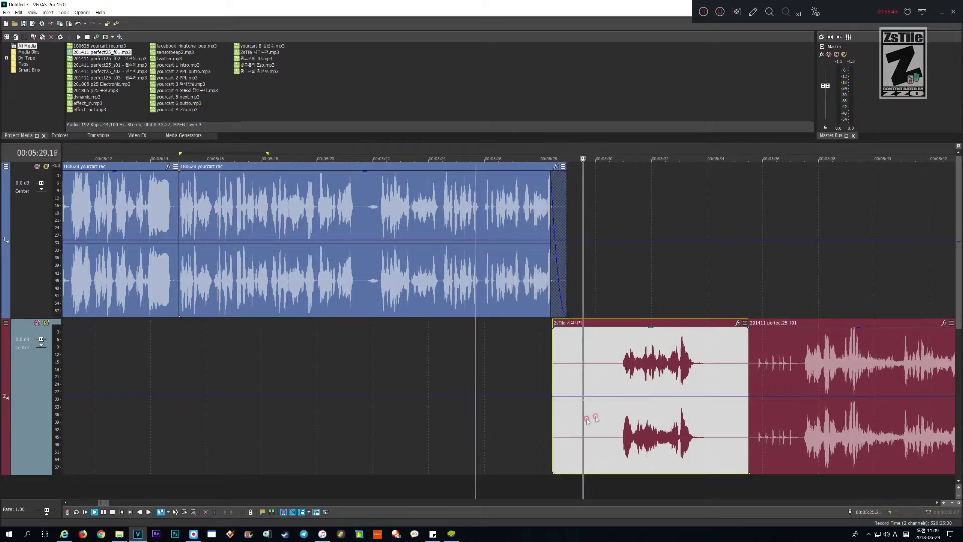
scroll(531, 426, down, 3)
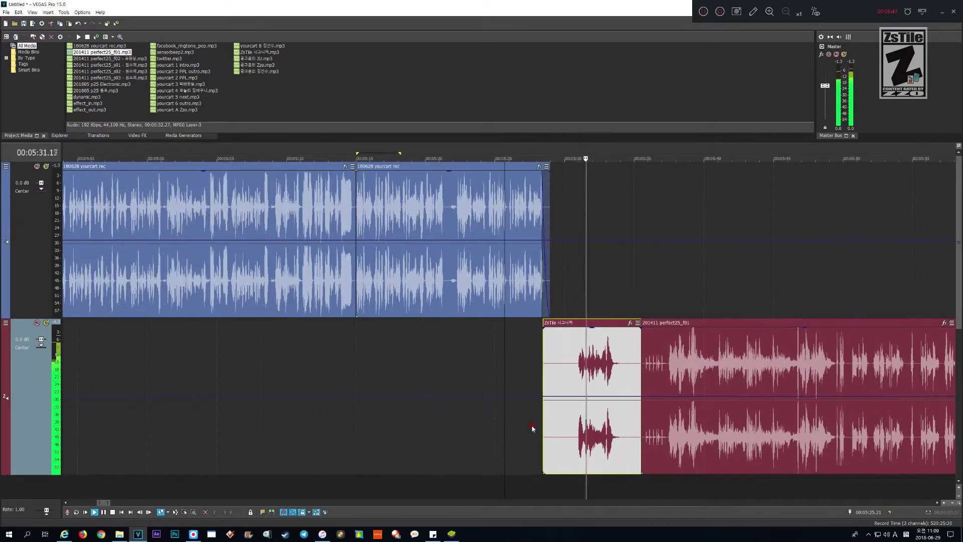
click(551, 433)
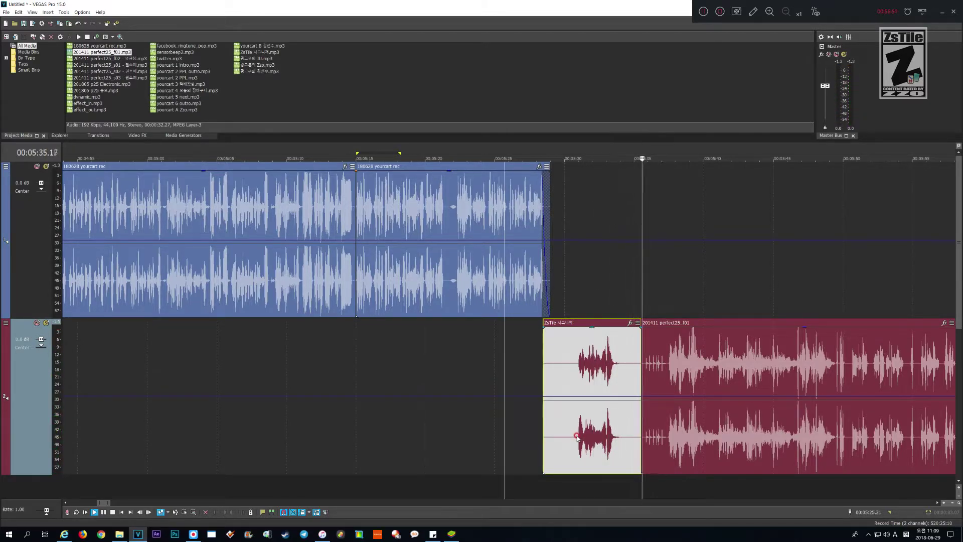
scroll(653, 483, down, 3)
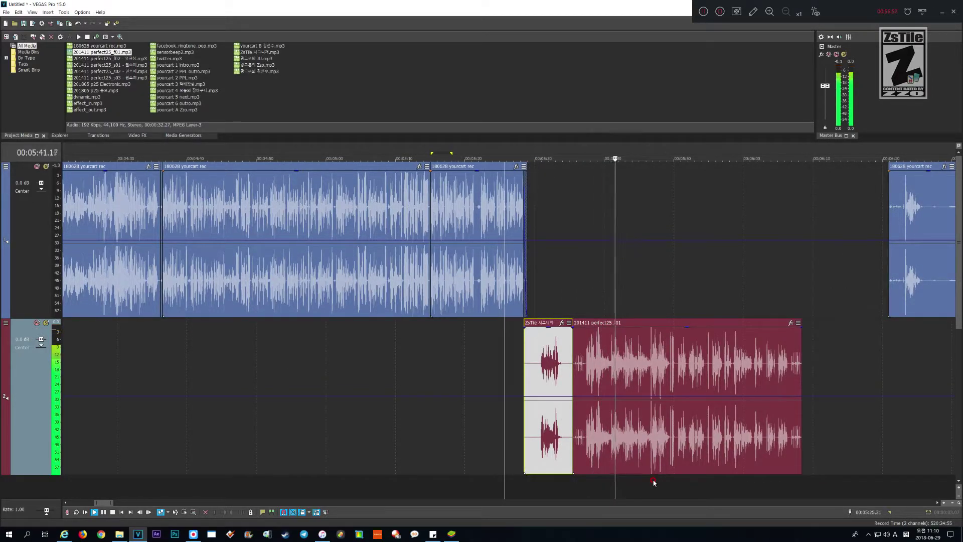
key(Return)
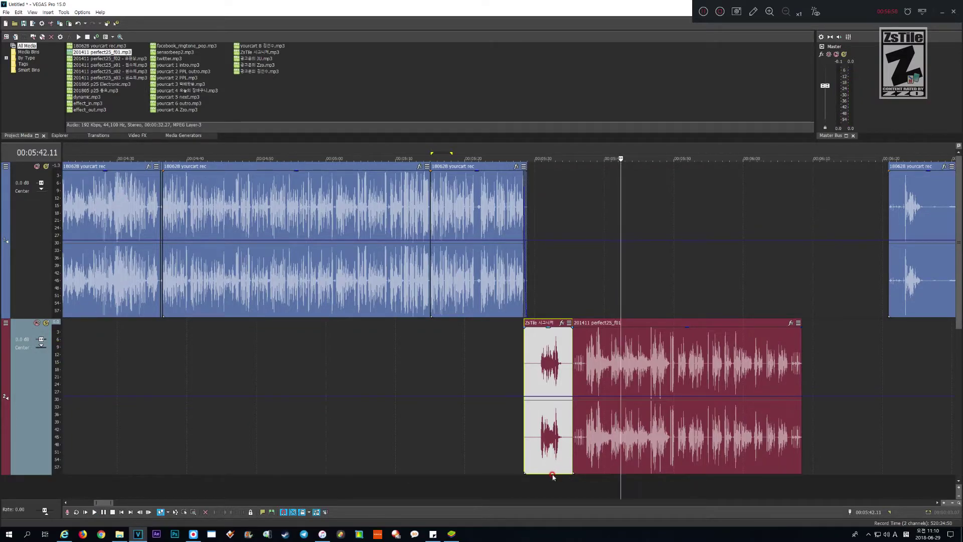
- Play the passage from the ZsTile clip into perfect25_f01, and lower the perfect25_f01 clip's gain to about -1.2 dB
click(536, 491)
key(space)
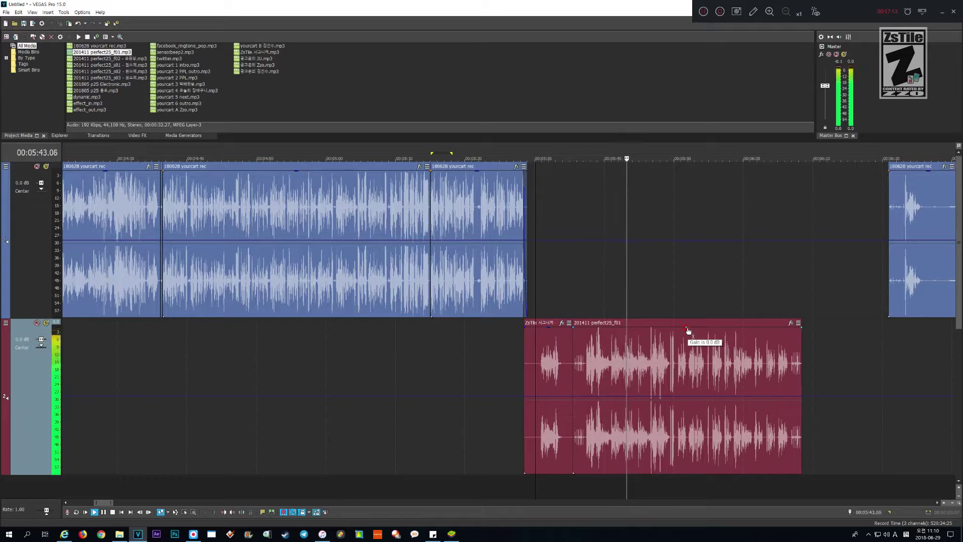
key(Return)
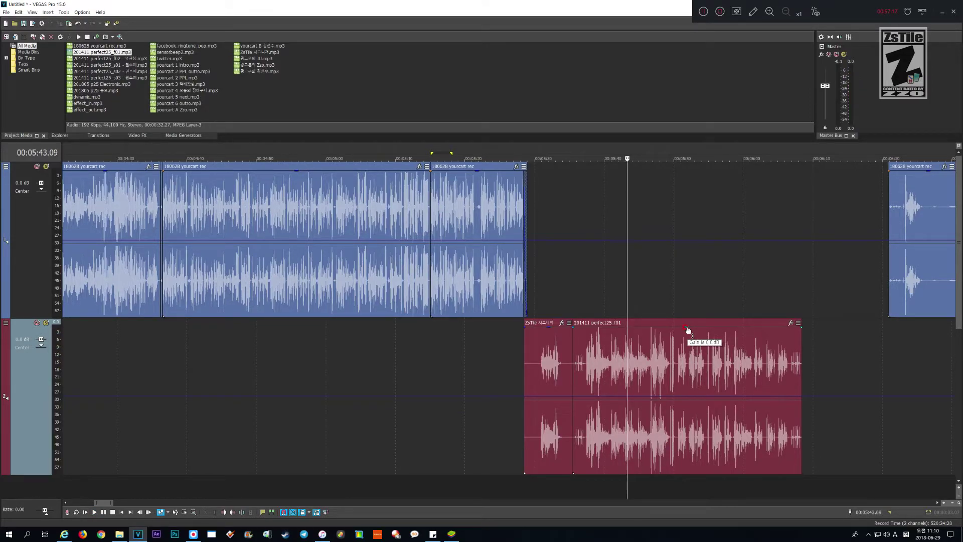
click(687, 330)
drag(684, 336, 684, 348)
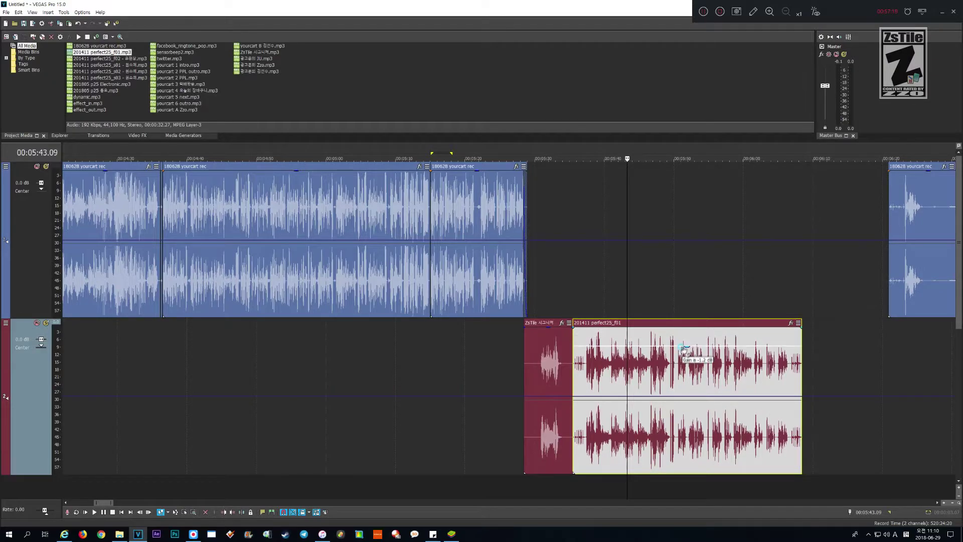
- Play from 00:05:32.25 to the end of the perfect25_f01 clip to check its level
click(554, 491)
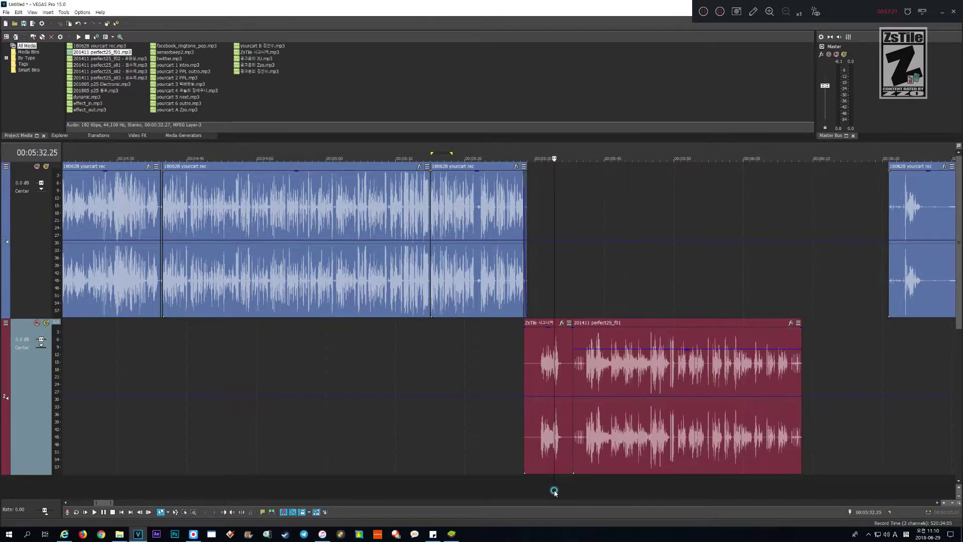
key(space)
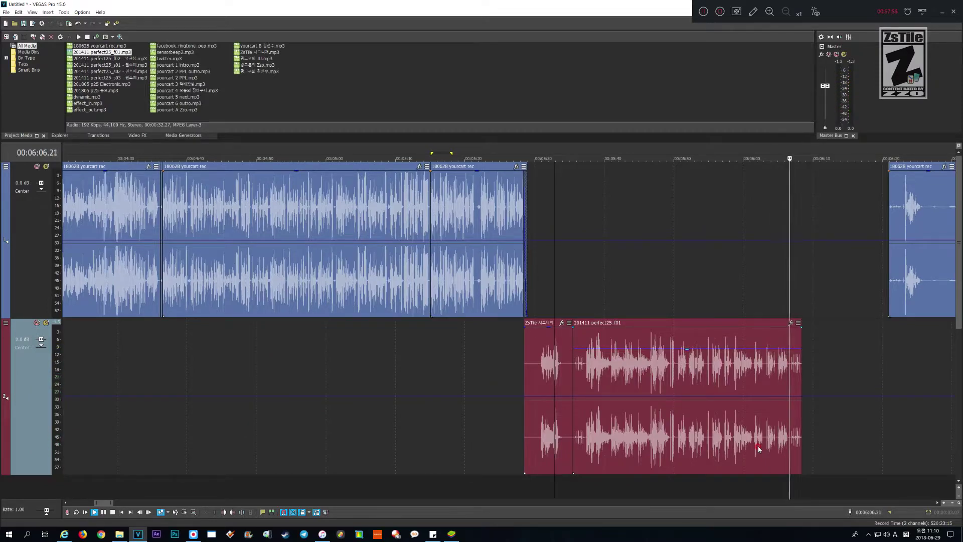
key(Return)
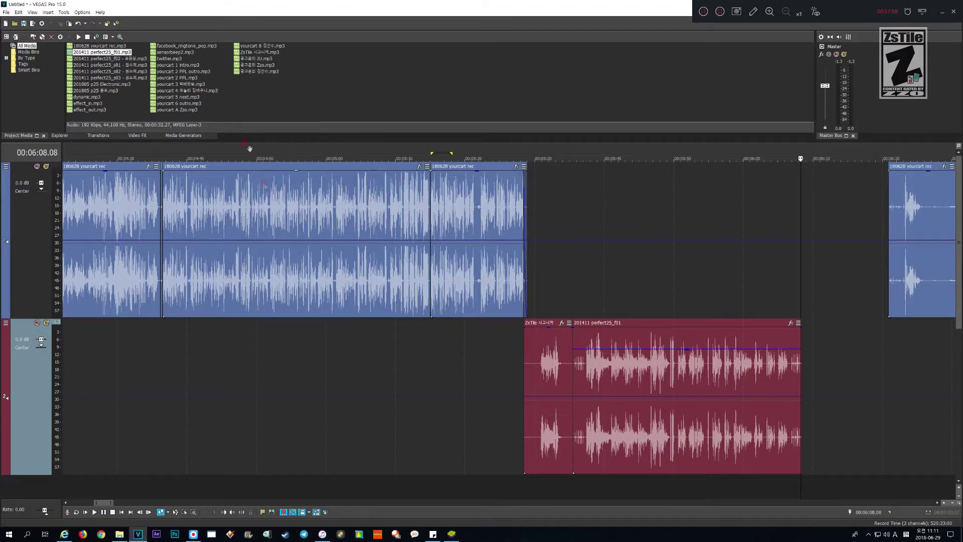
- Insert yourcart 2 PPL.mp3 on the second track with a short gap after the perfect25_f01 clip
drag(196, 78, 808, 403)
scroll(808, 403, up, 5)
drag(636, 352, 654, 354)
scroll(654, 354, down, 3)
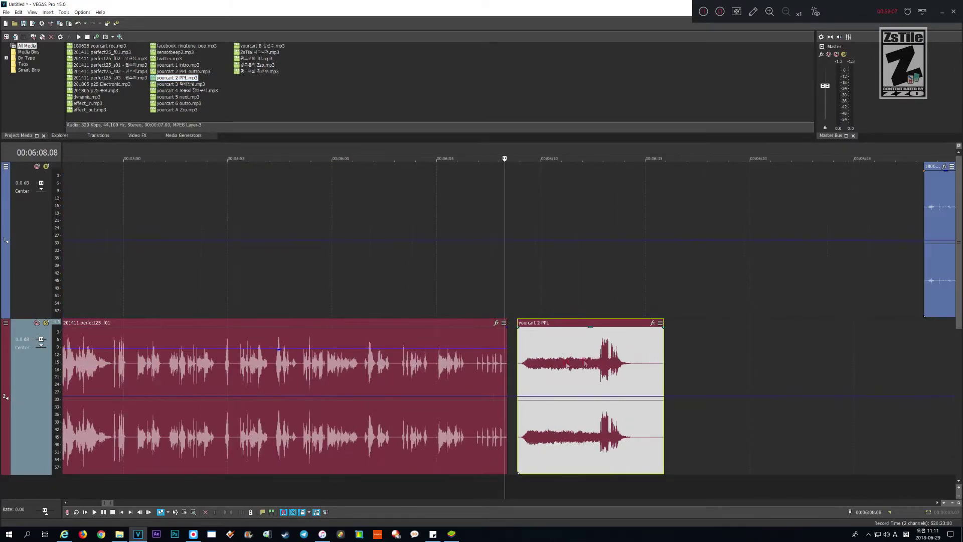
- Play from 00:06:03.00 through the end of perfect25_f01 and the yourcart 2 PPL clip to check the transition
click(395, 479)
key(space)
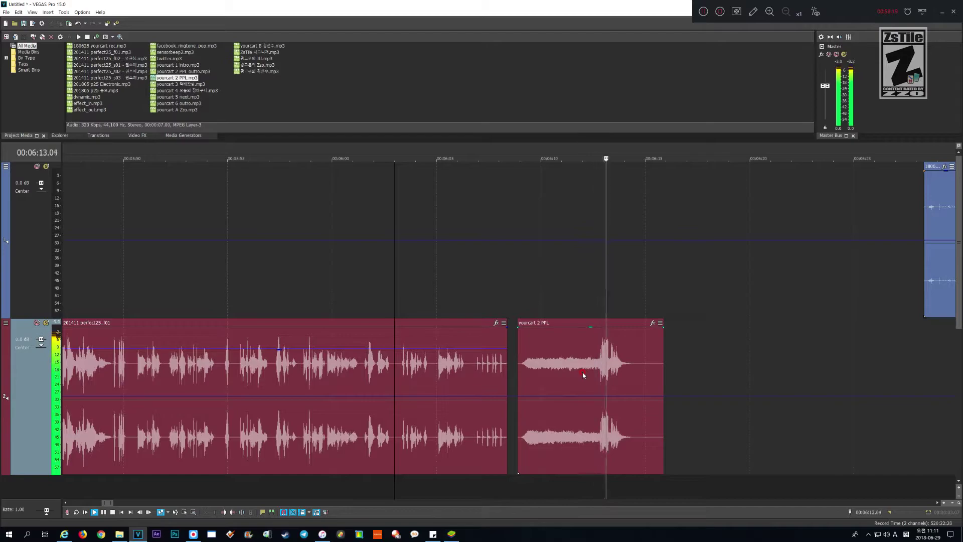
scroll(586, 374, down, 3)
key(space)
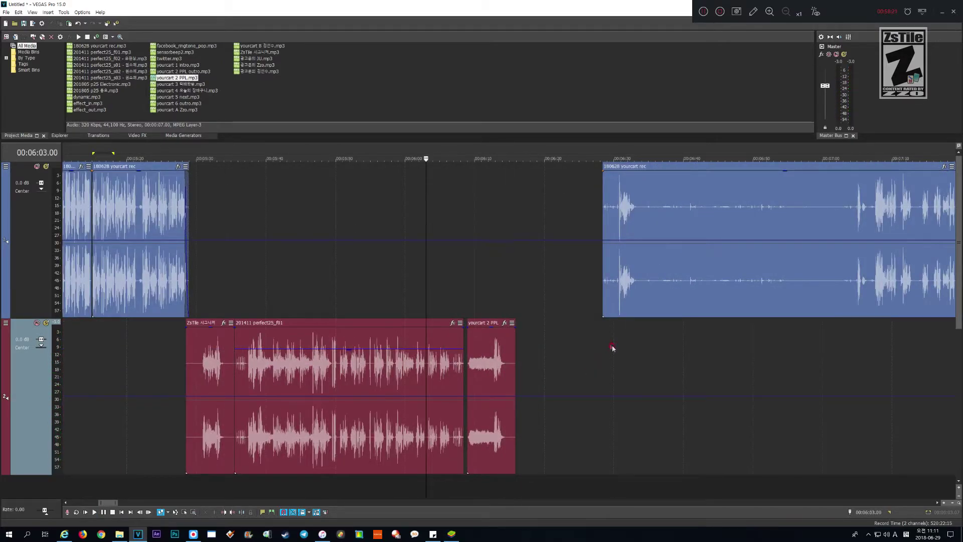
- Play the voice clip from 00:07:02.21 to find where speech begins, split it at 00:07:07.12 and delete the part before
scroll(841, 462, up, 3)
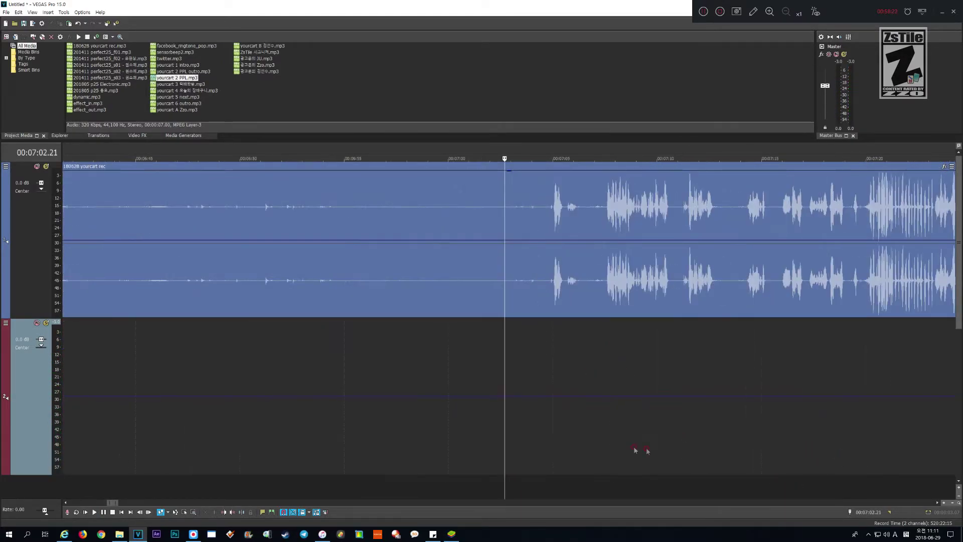
key(space)
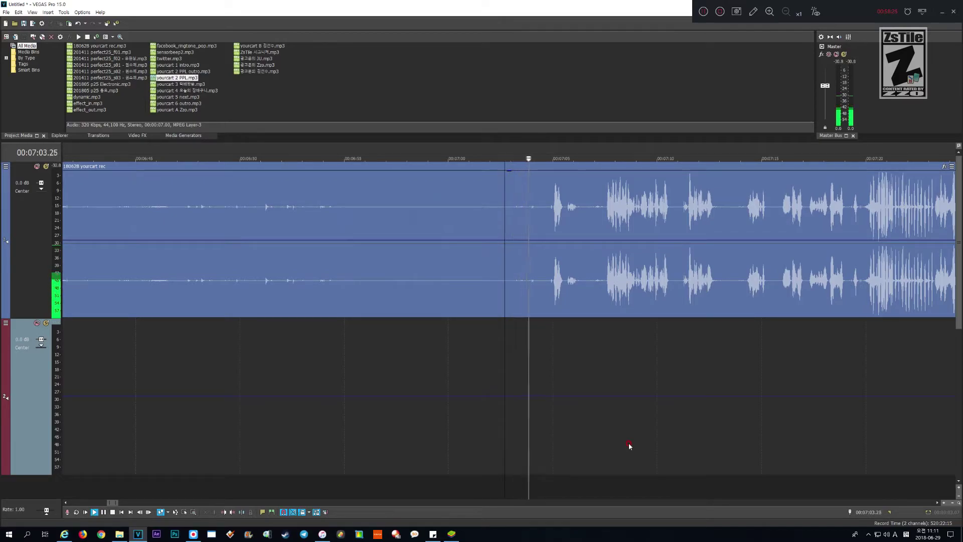
scroll(629, 444, up, 2)
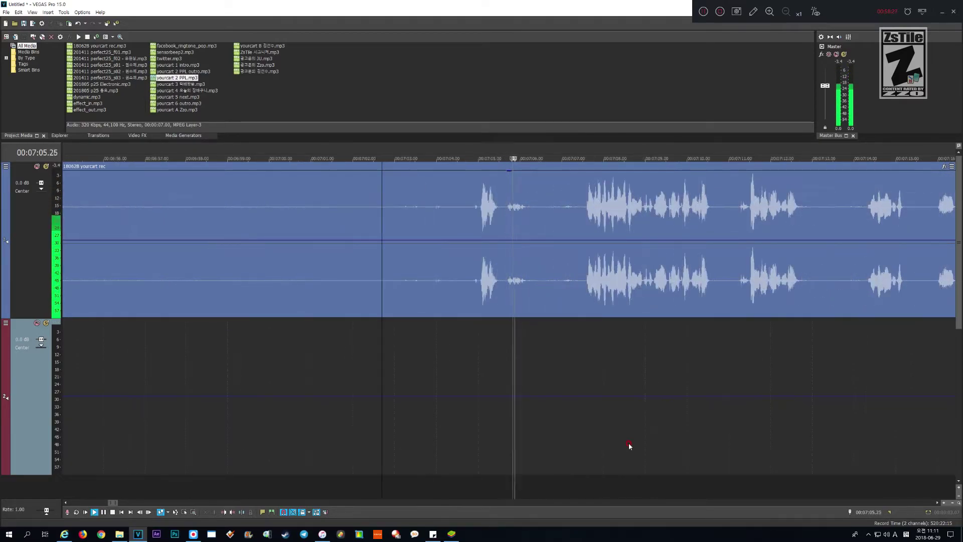
key(space)
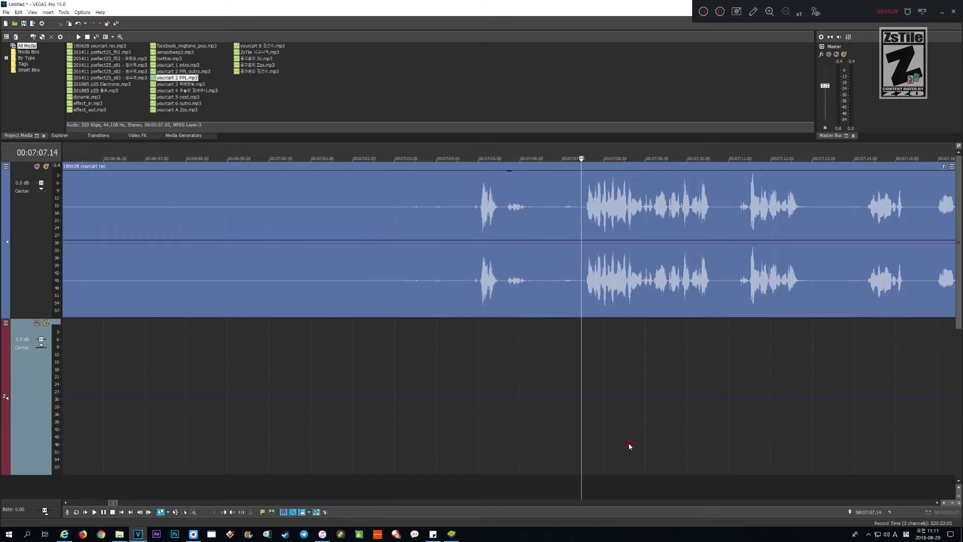
scroll(522, 329, down, 4)
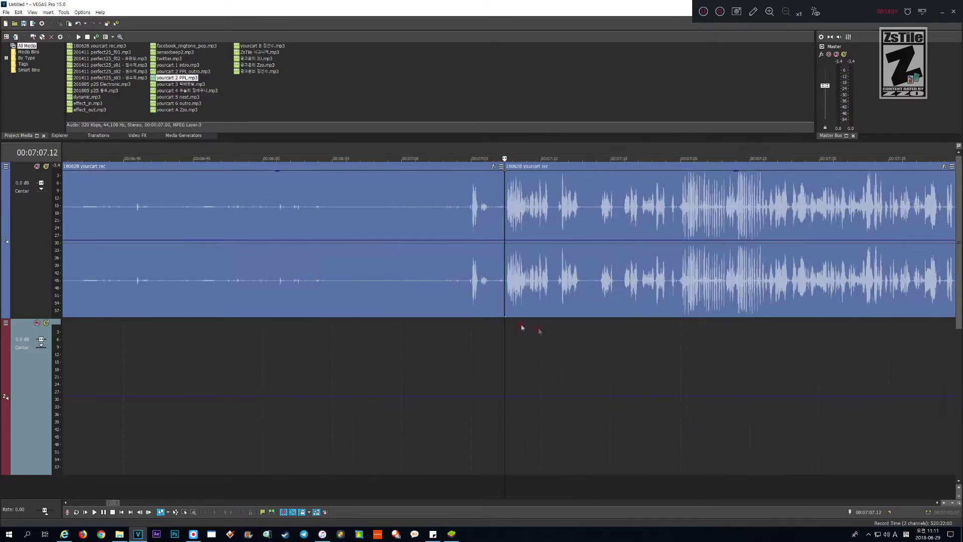
click(408, 305)
key(Delete)
- Move the remaining voice clip to just after the yourcart 2 PPL clip and play the transition from 00:06:05.23
drag(405, 302, 367, 309)
scroll(361, 355, up, 2)
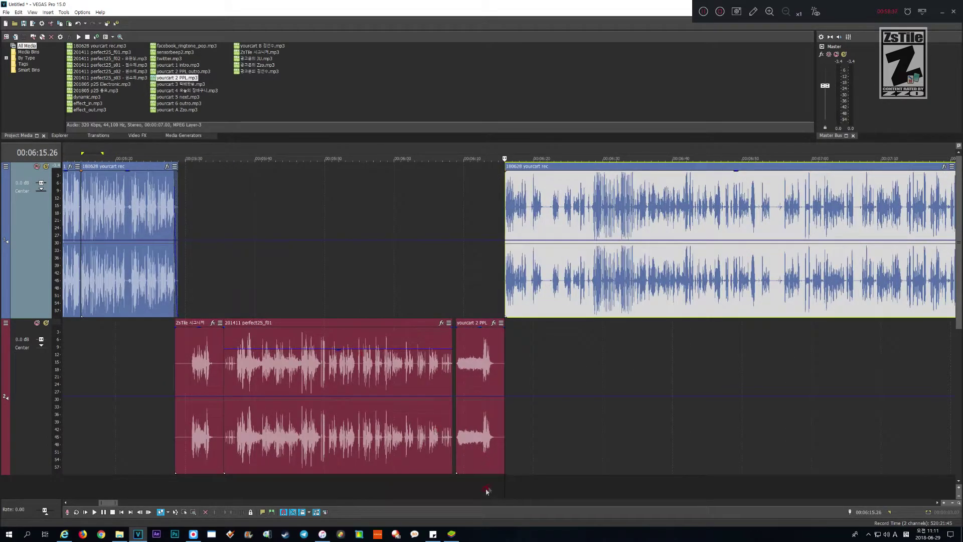
click(434, 493)
key(space)
scroll(608, 380, up, 2)
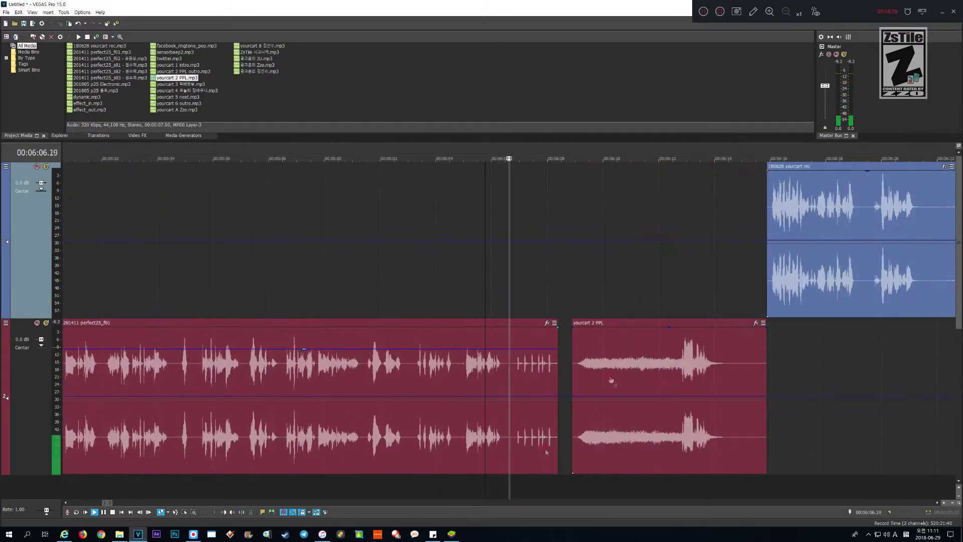
drag(785, 307, 788, 308)
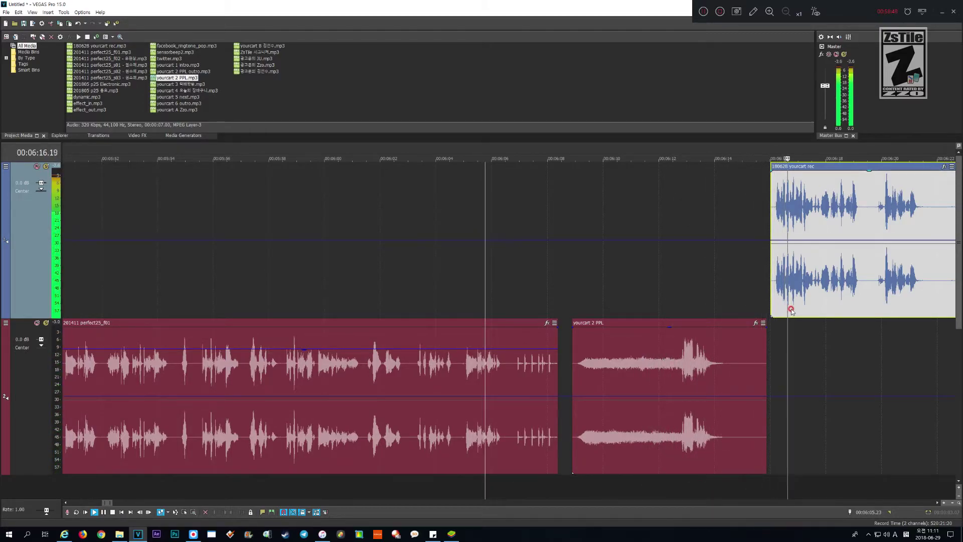
scroll(789, 308, up, 5)
scroll(789, 306, down, 4)
scroll(789, 307, down, 4)
key(space)
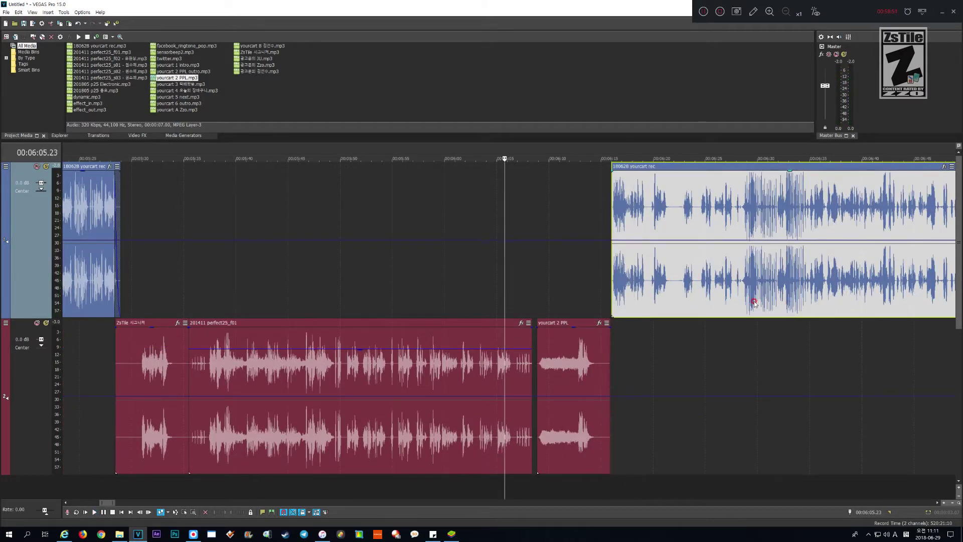
- Shift the voice clip after yourcart 2 PPL later and extend its start to leave a short silence before the first word
click(637, 314)
scroll(637, 301, up, 5)
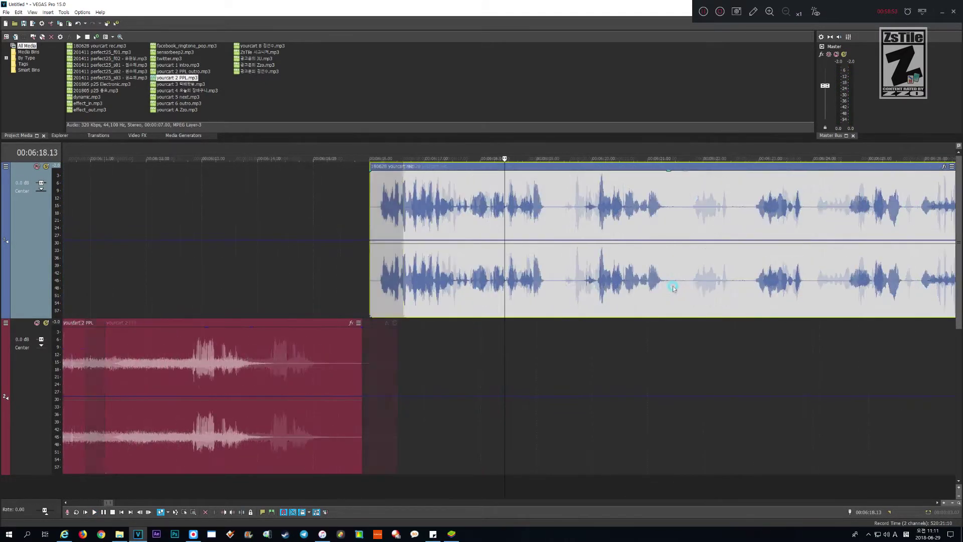
drag(348, 255, 388, 275)
drag(328, 308, 294, 306)
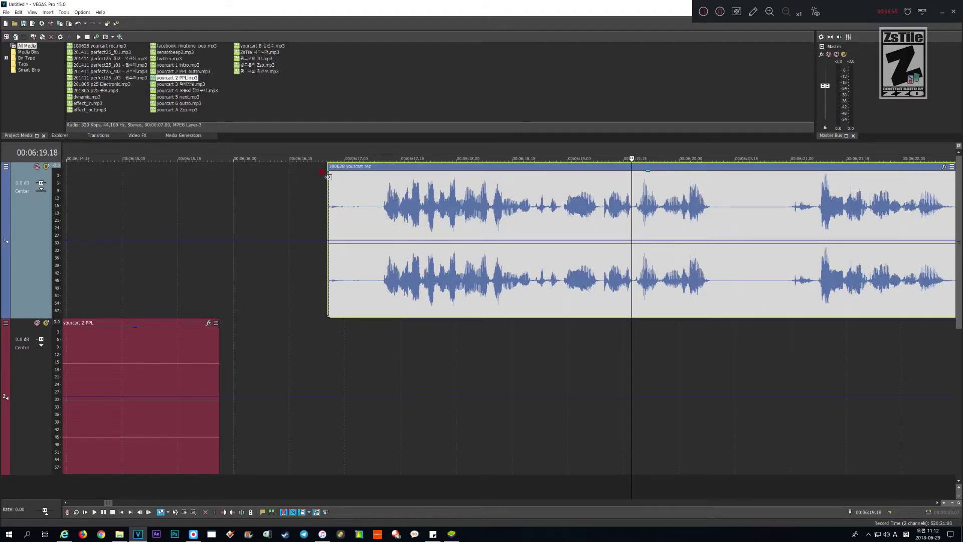
drag(325, 173, 360, 189)
scroll(357, 189, up, 2)
scroll(341, 197, down, 5)
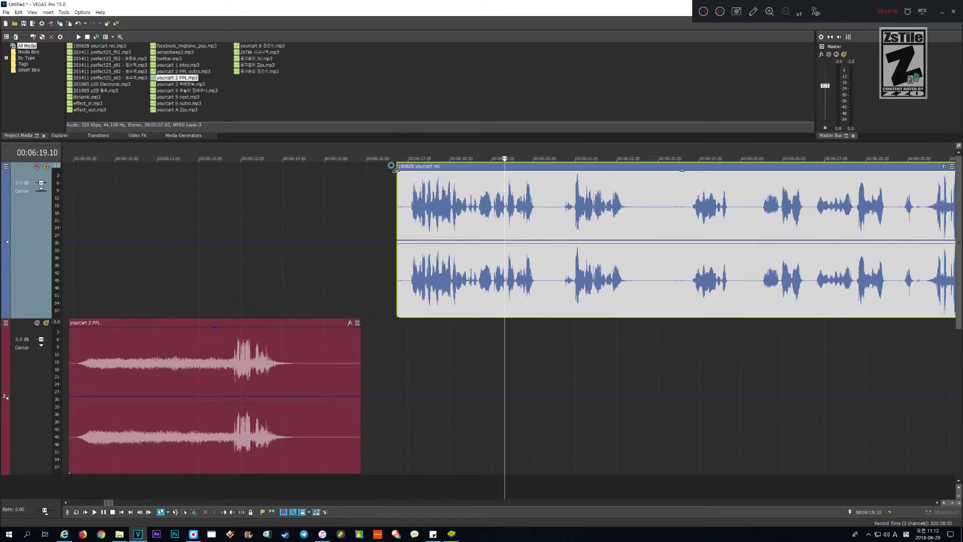
- Give the voice clip a fade-in of 00:00:00.09 and move it about 11 frames earlier, closer to the yourcart 2 PPL clip
drag(395, 170, 406, 175)
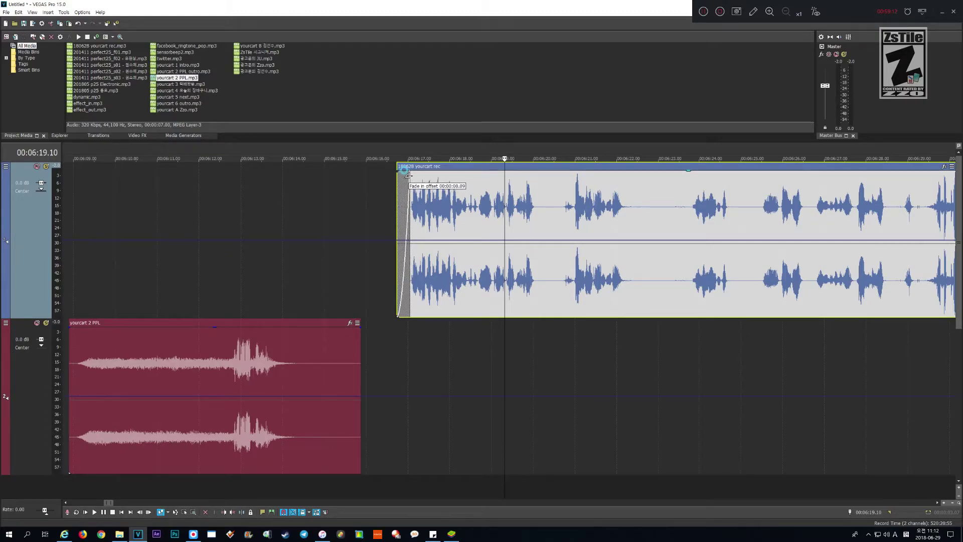
right_click(408, 184)
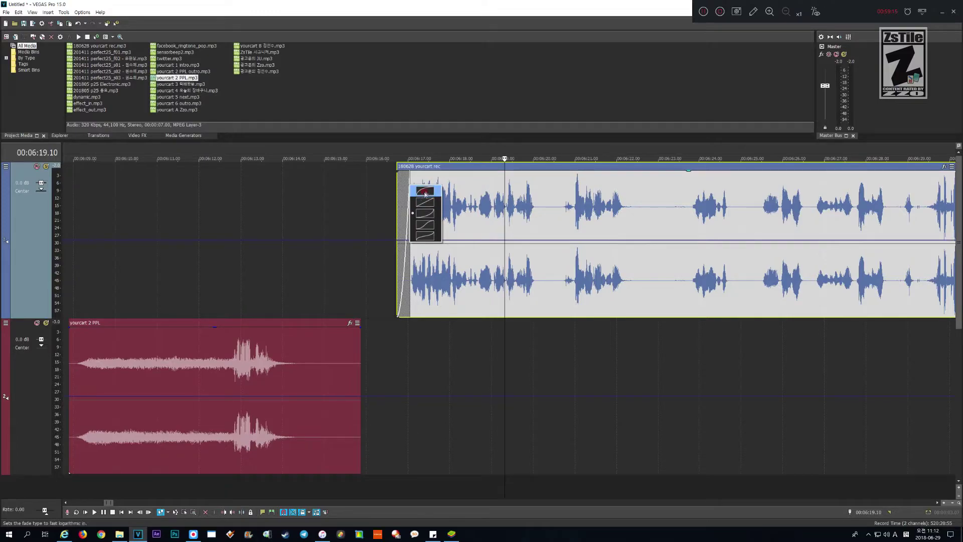
click(437, 220)
drag(438, 282, 424, 283)
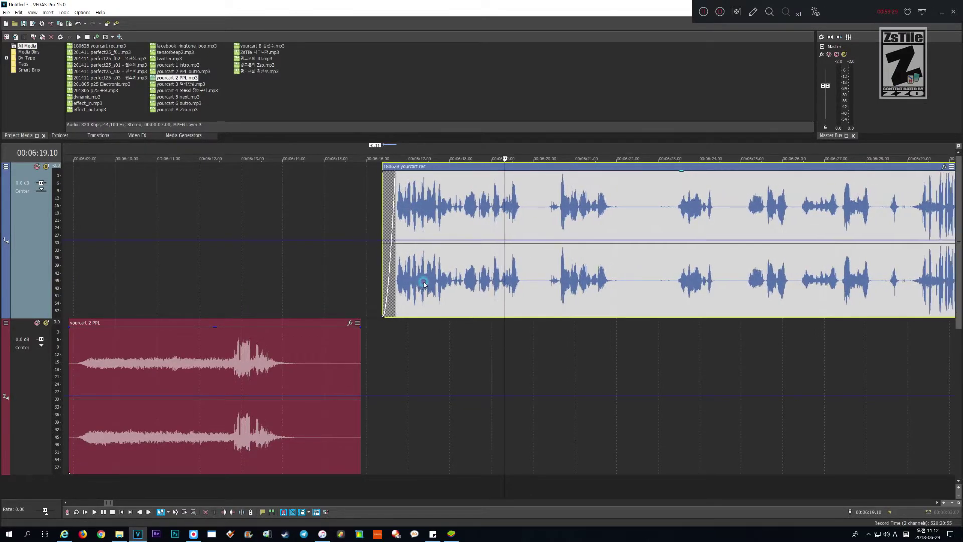
- Play from about 00:06:12.19 through the end of yourcart 2 PPL and the voice clip's opening phrases to check the timing
click(225, 491)
key(space)
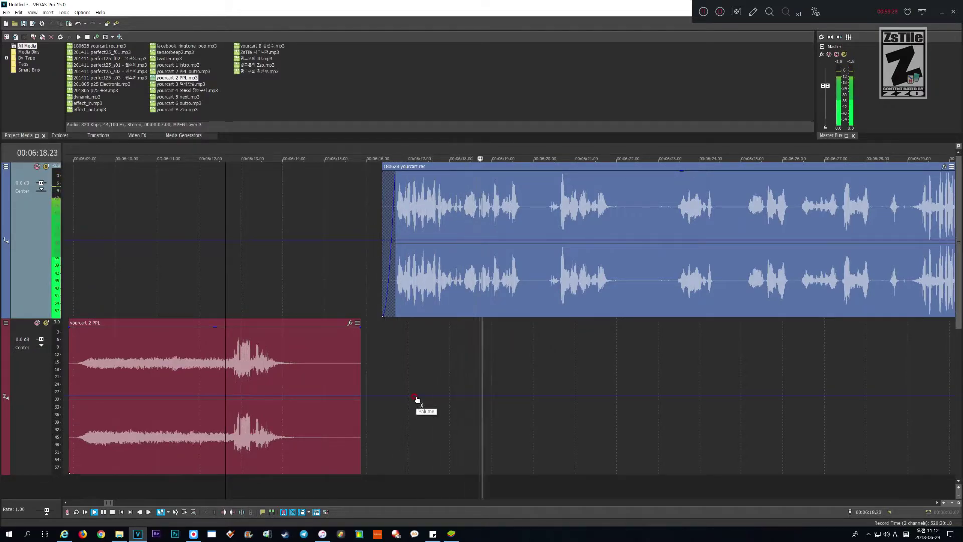
key(Return)
scroll(416, 398, up, 2)
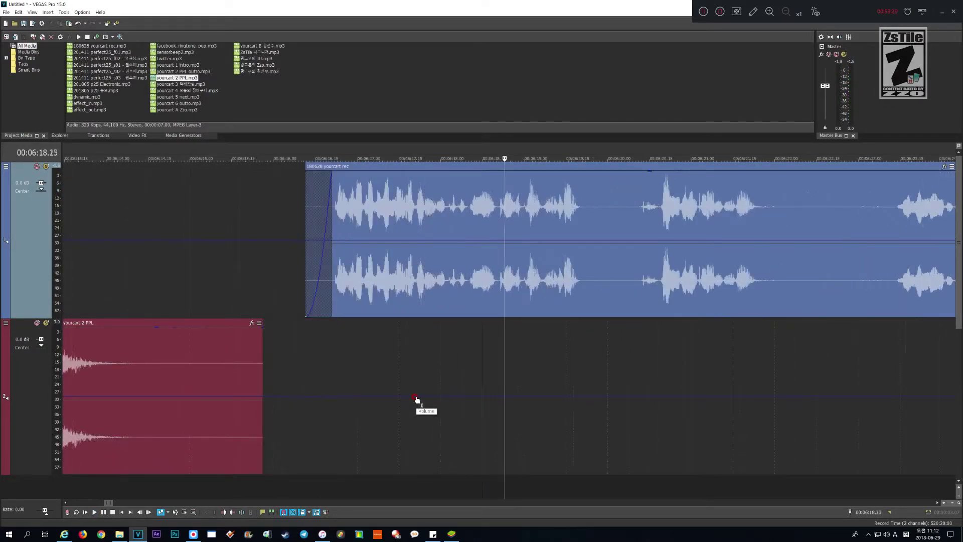
key(space)
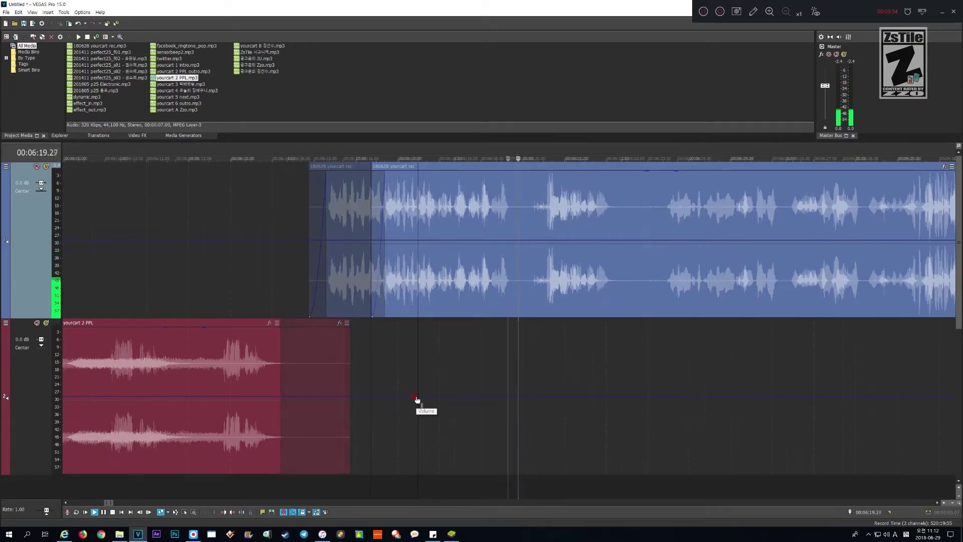
scroll(416, 399, down, 2)
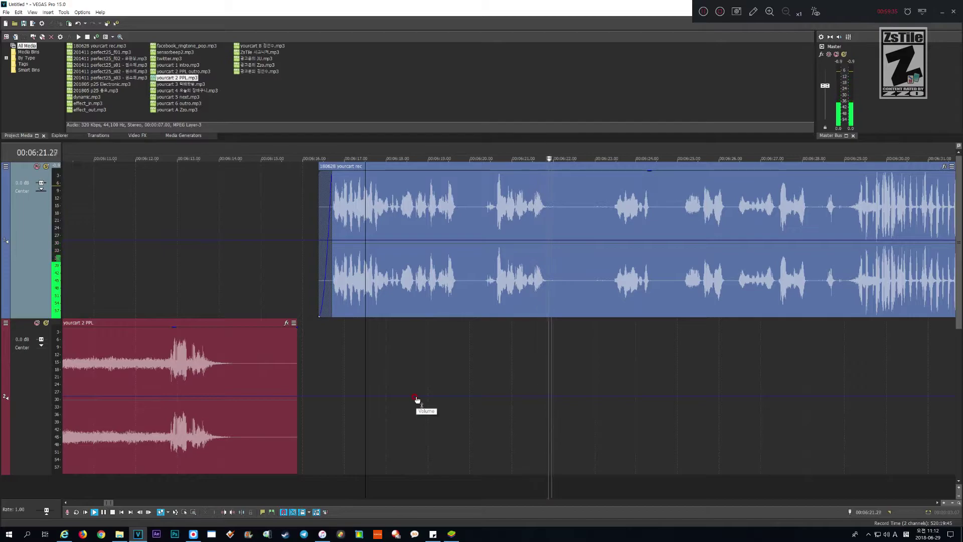
key(Return)
- Cut the silent gap between the voice clip's first two phrases, from 00:06:20.00 to about 00:06:20.15, closing the space
scroll(417, 398, up, 3)
key(Page_Up)
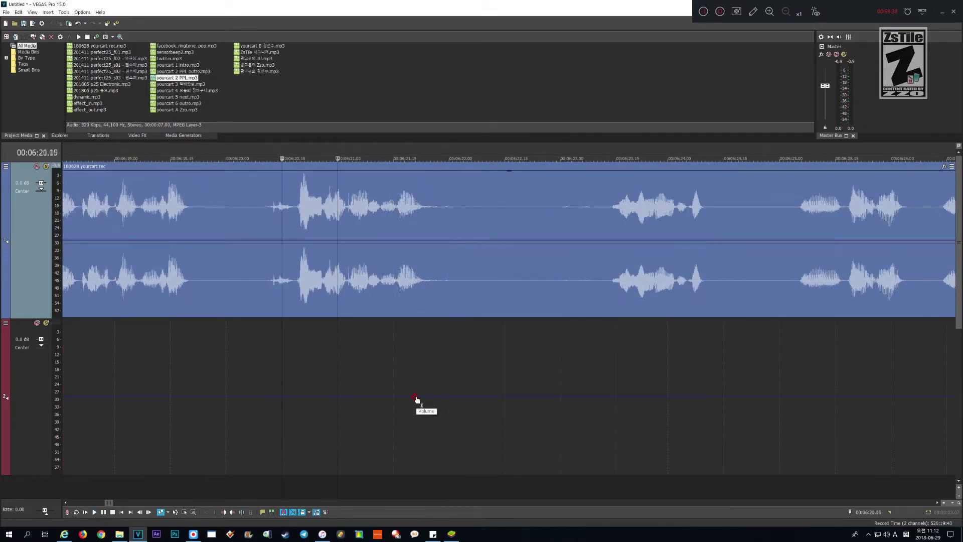
scroll(417, 399, up, 2)
key(shift+Page_Up)
key(shift+Page_Up)
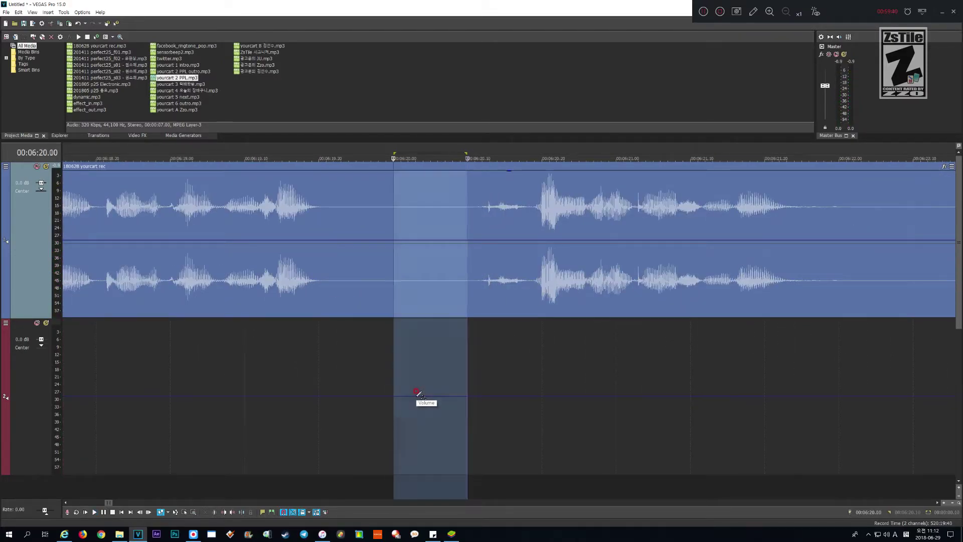
key(shift+Page_Down)
key(Delete)
- Play from 00:06:18.25 across the new join to about 00:06:28 and examine the pause around 00:06:23.00
key(space)
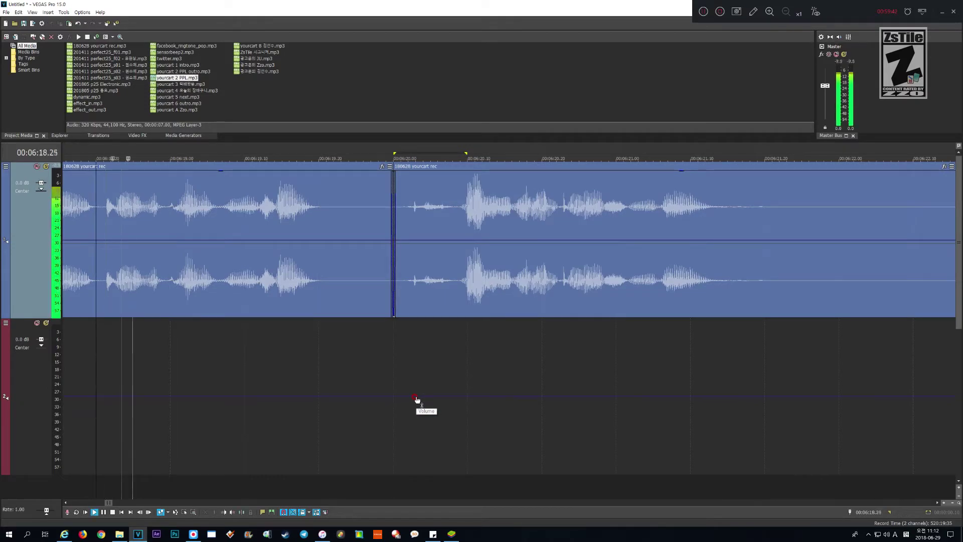
scroll(417, 399, down, 4)
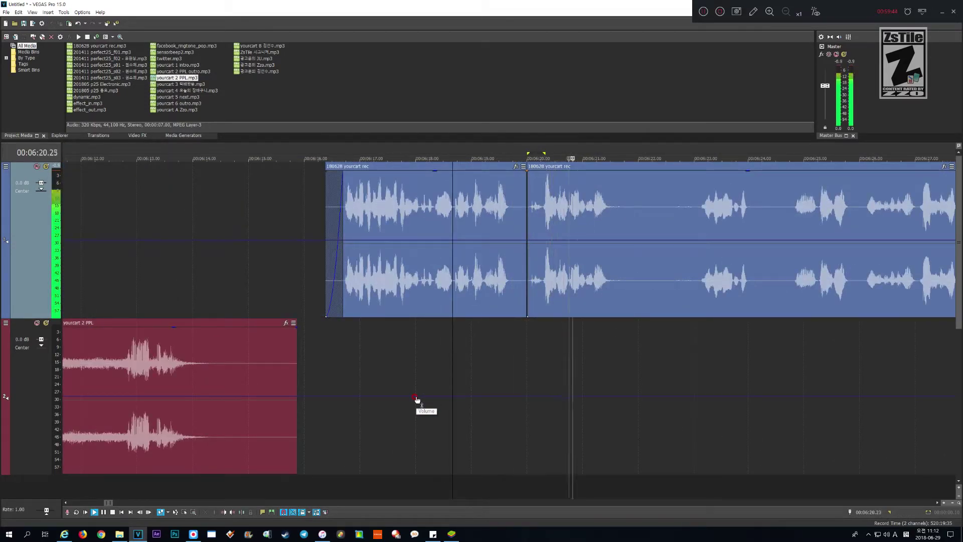
scroll(417, 399, down, 1)
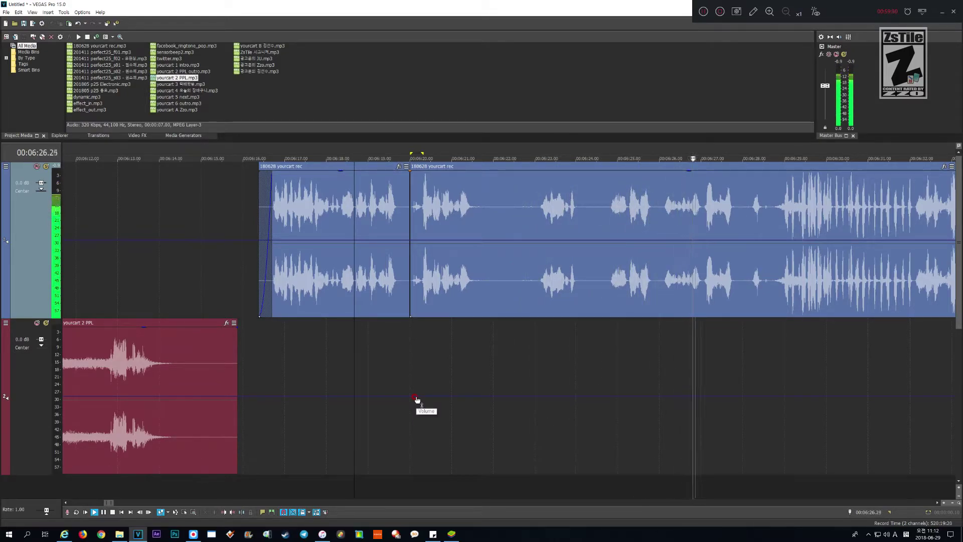
key(Return)
scroll(416, 399, up, 1)
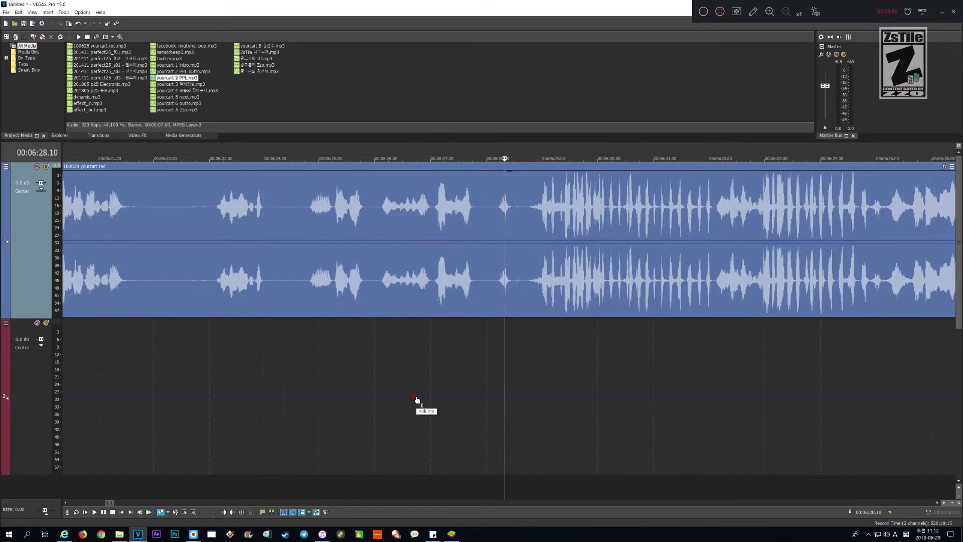
scroll(417, 398, up, 1)
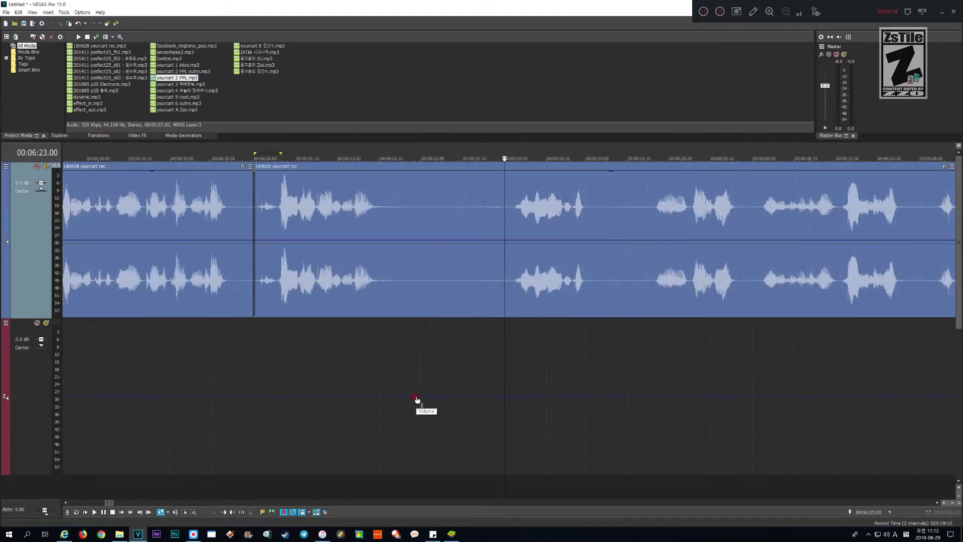
- Cut the silence from 00:06:22.00 to 00:06:23.00 in the voice clip, closing the gap, and play across the join
key(shift+Page_Up)
key(shift+Page_Up)
key(Delete)
key(Page_Up)
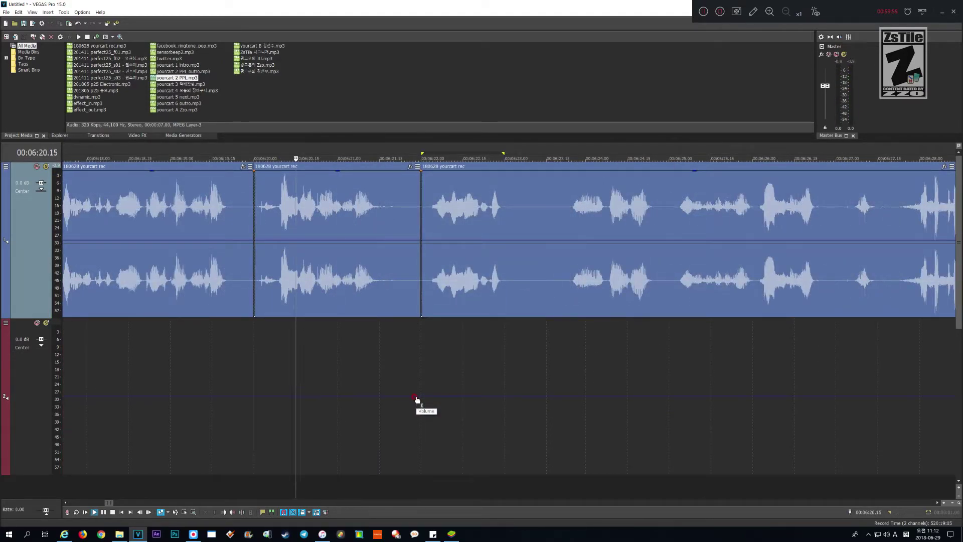
key(Return)
key(Return)
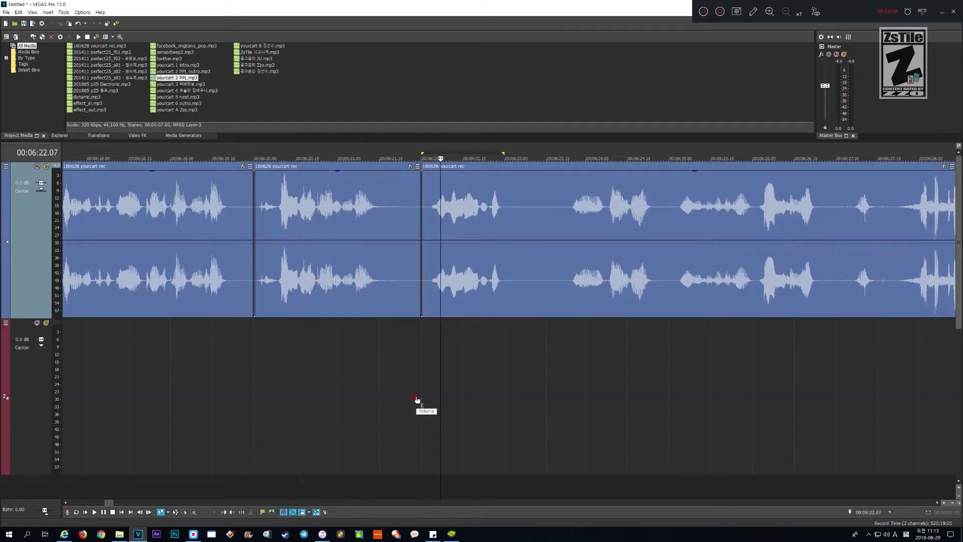
- Trim the remaining pause before the join from 00:06:21.20 to 00:06:22.00, closing the gap
key(Return)
scroll(417, 399, up, 1)
key(Return)
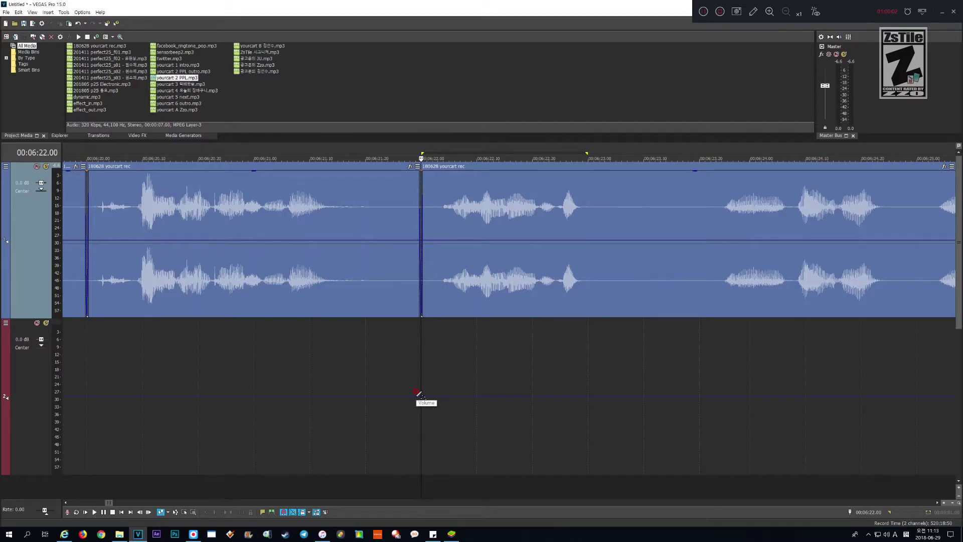
key(shift+Page_Up)
key(Delete)
key(Page_Up)
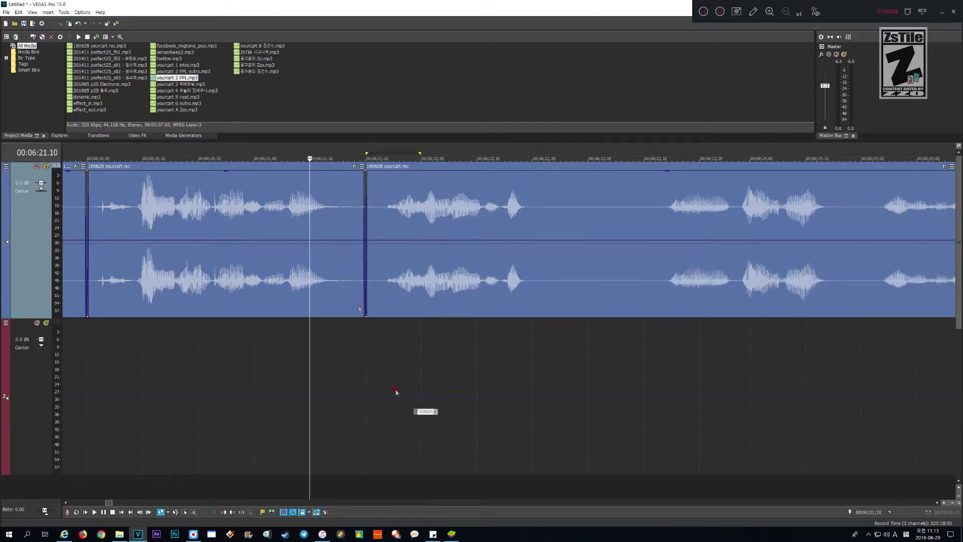
- Move the voice clip after the join about 4 frames earlier to crossfade with the preceding clip, and play the transition
click(442, 313)
drag(518, 295, 507, 298)
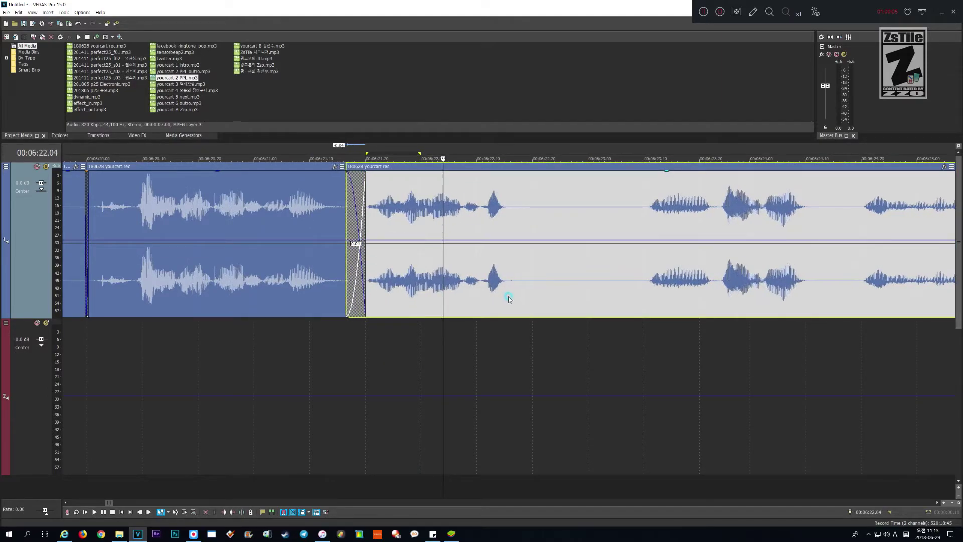
click(164, 441)
key(space)
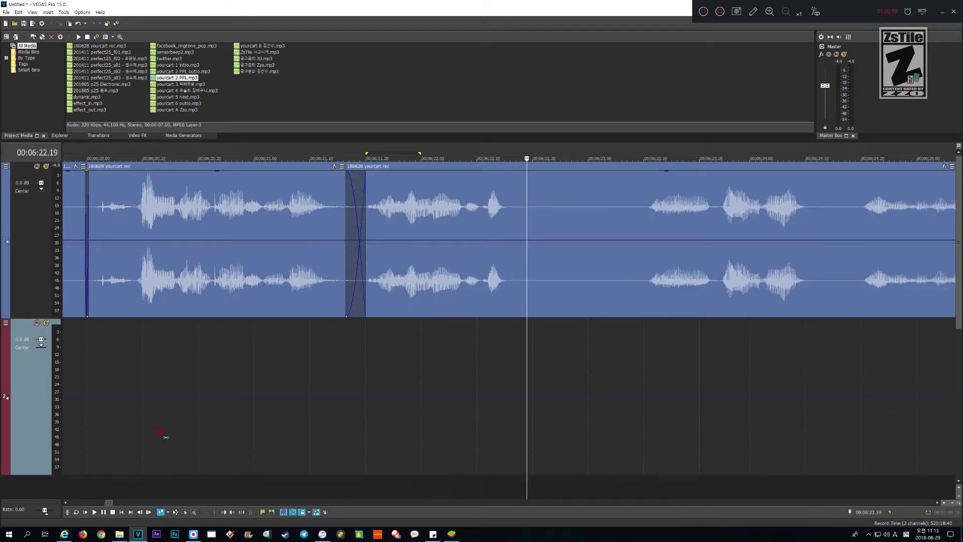
key(space)
scroll(166, 437, down, 2)
scroll(166, 437, down, 2)
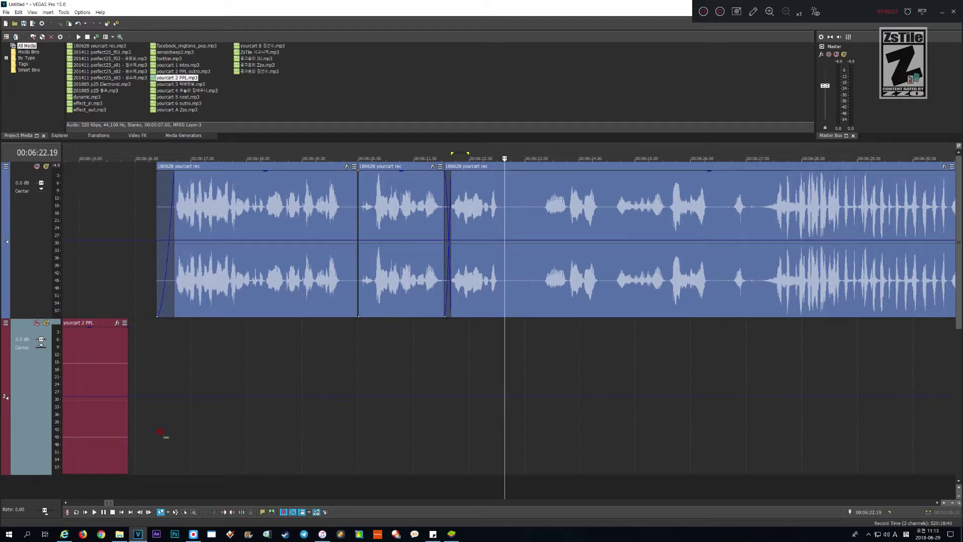
scroll(166, 437, up, 3)
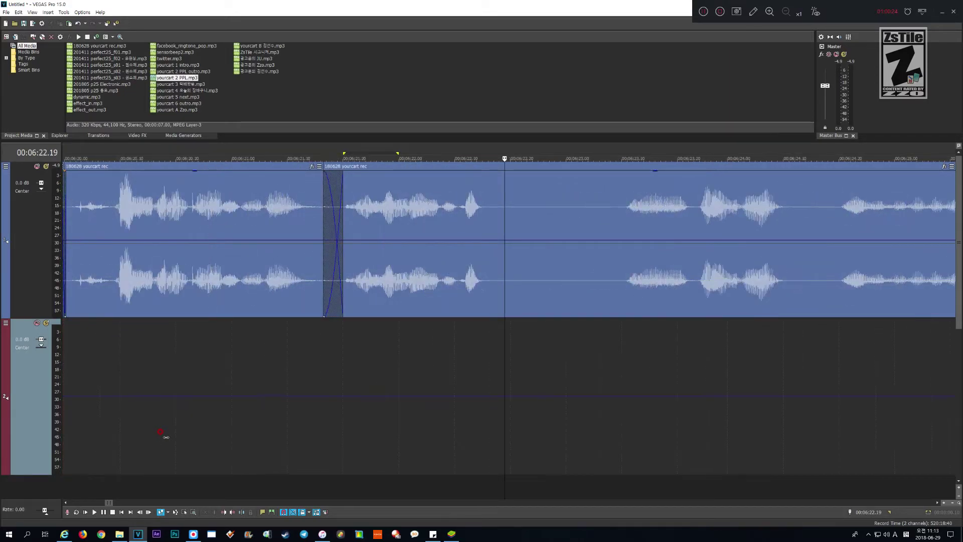
key(s)
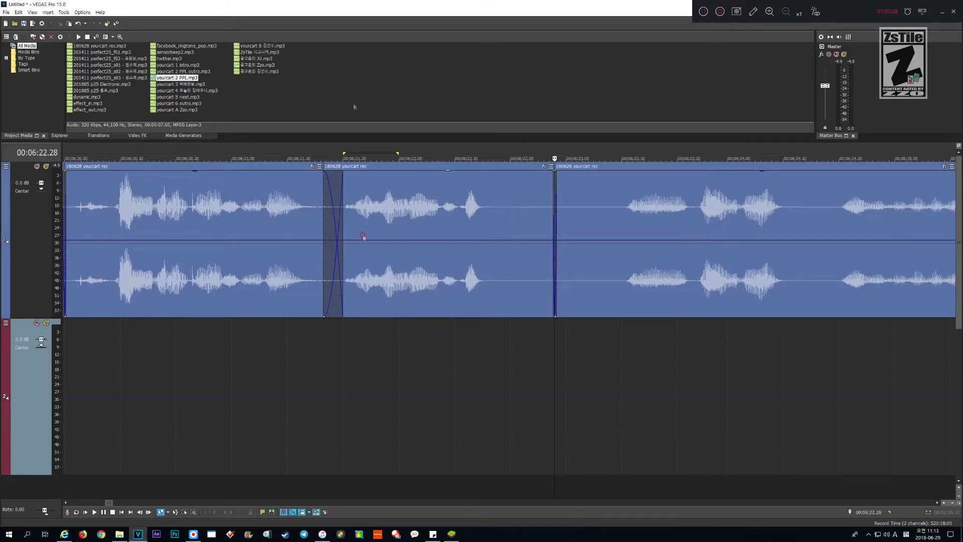
key(ctrl+z)
click(685, 258)
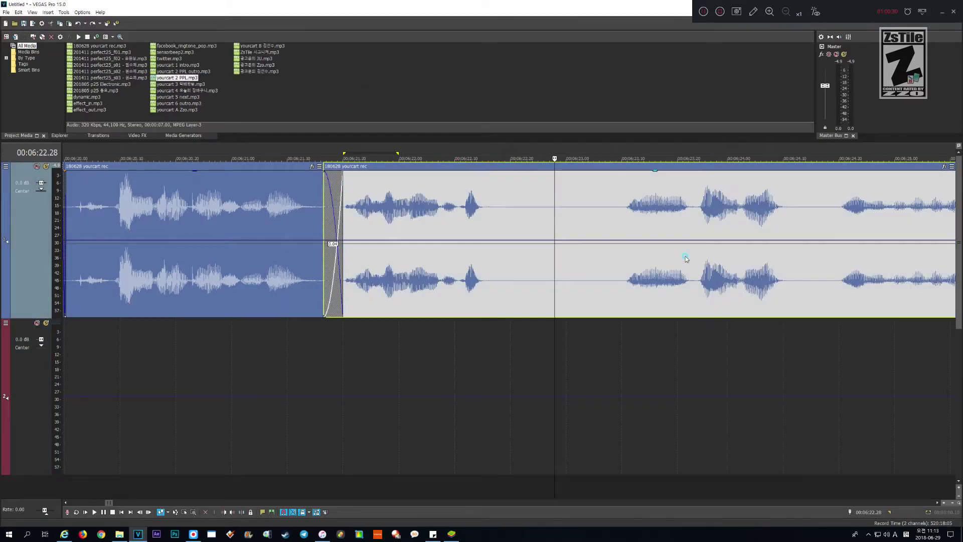
key(s)
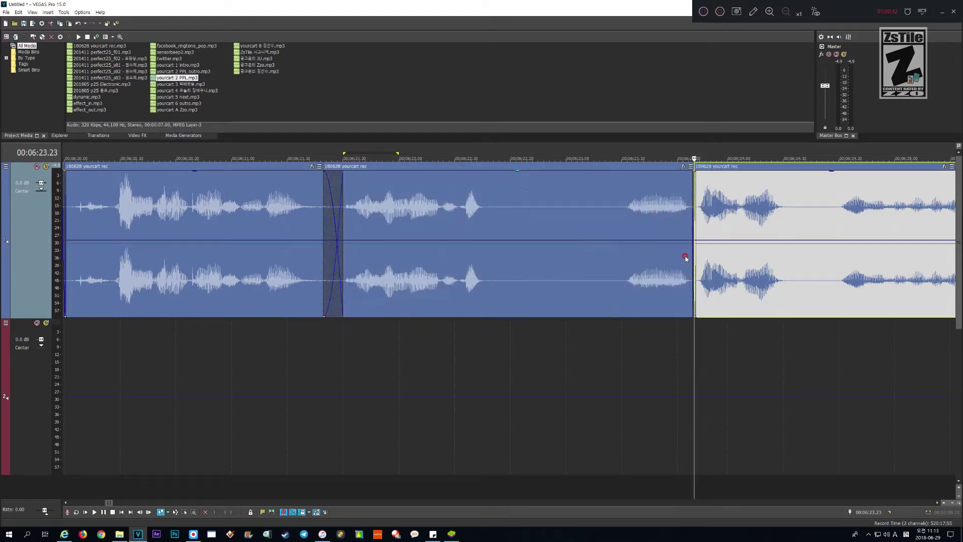
key(shift+Left)
key(shift+Left)
key(shift+Left)
key(shift+Left)
key(shift+Left)
key(shift+Left)
key(shift+Left)
key(shift+Left)
key(shift+Left)
key(shift+Left)
key(shift+Left)
key(shift+Left)
key(shift+Left)
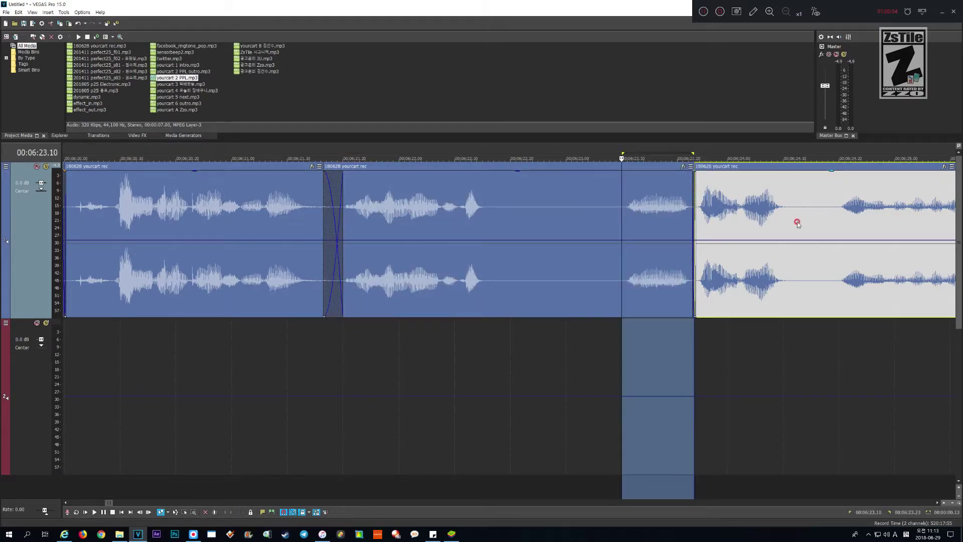
key(ctrl+z)
key(Left)
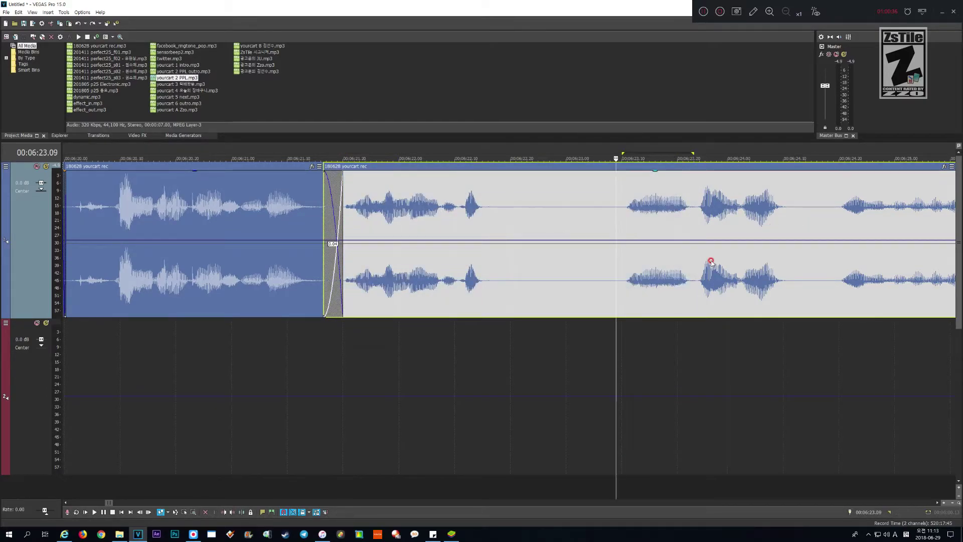
key(shift+Right)
key(shift+Right)
key(shift+Right)
key(shift+Right)
key(shift+Right)
key(shift+Right)
key(shift+Right)
key(shift+Right)
key(shift+Right)
key(shift+Right)
key(shift+Right)
key(shift+Right)
key(shift+Right)
key(shift+Right)
key(shift+Right)
key(shift+Right)
key(shift+Right)
key(shift+Right)
key(shift+Right)
key(shift+Left)
key(shift+Left)
key(shift+Left)
key(shift+Left)
key(shift+Left)
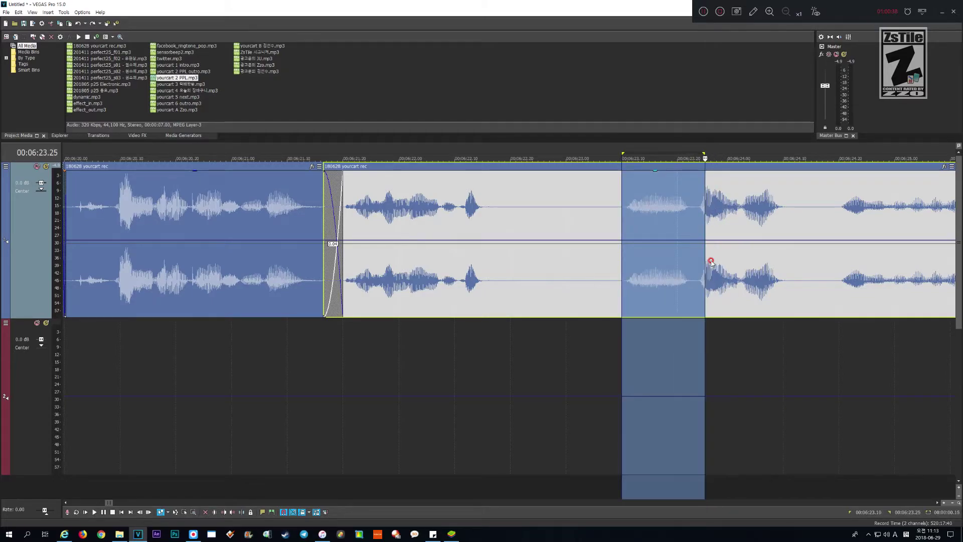
- Cut the pause and the short syllable from 00:06:22.20 to 00:06:23.23 in the voice clip, closing the gap
key(Left)
key(shift+Left)
key(shift+Left)
key(shift+Left)
key(shift+Left)
key(shift+Left)
key(shift+Left)
key(shift+Left)
key(shift+Left)
key(shift+Left)
key(shift+Left)
key(shift+Left)
key(shift+Left)
key(shift+Left)
key(shift+Left)
key(shift+Left)
key(shift+Left)
key(shift+Left)
key(shift+Left)
key(shift+Left)
key(shift+Left)
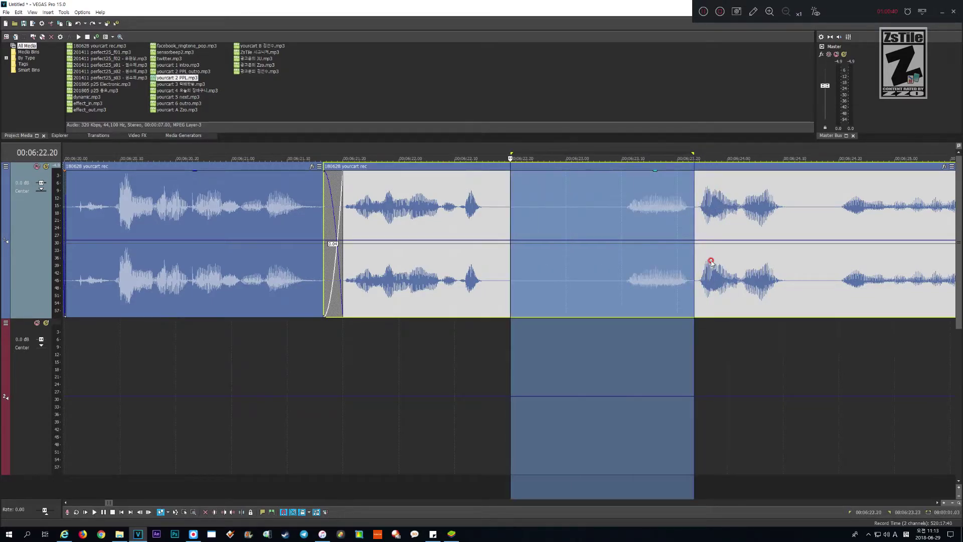
key(Delete)
- Play from about 00:06:20.00 across the new joins to about 00:06:35.15 and check the flow of the speech
key(space)
key(Home)
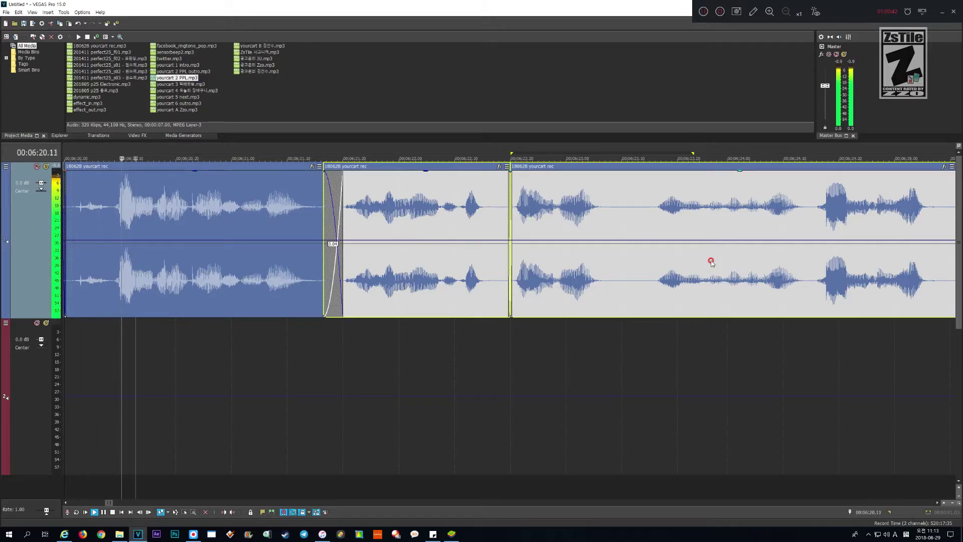
key(Down)
key(Down)
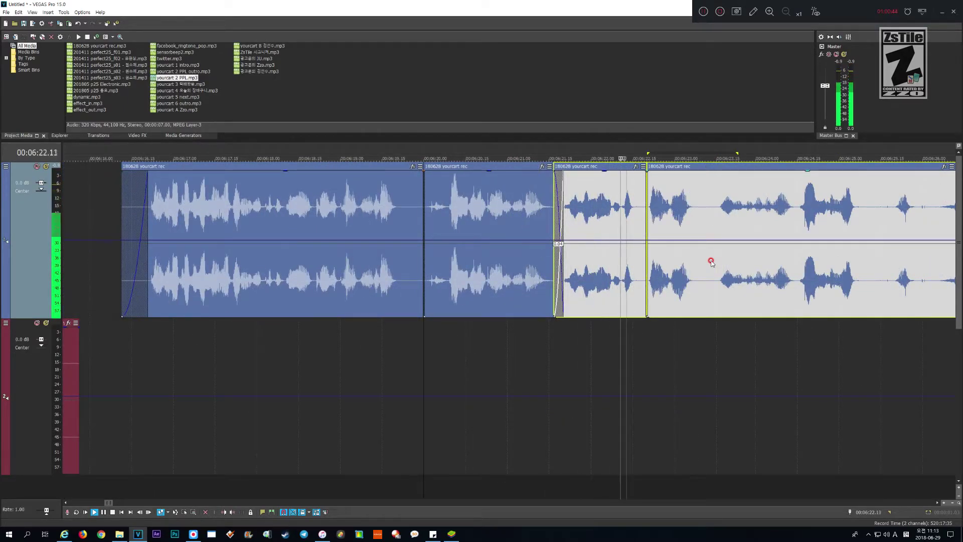
scroll(711, 262, down, 2)
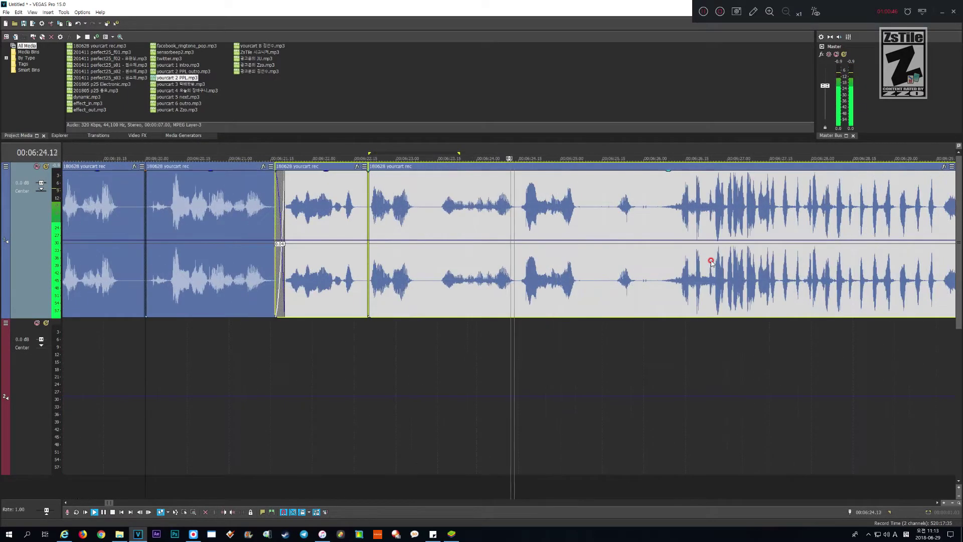
scroll(711, 262, up, 2)
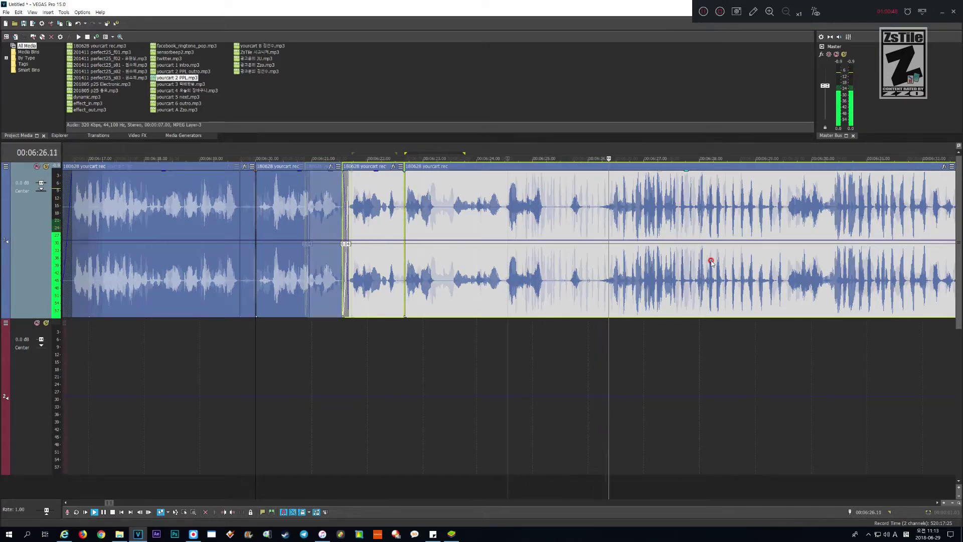
scroll(711, 261, down, 2)
scroll(711, 262, up, 2)
scroll(711, 262, down, 2)
scroll(711, 261, up, 2)
scroll(711, 262, down, 2)
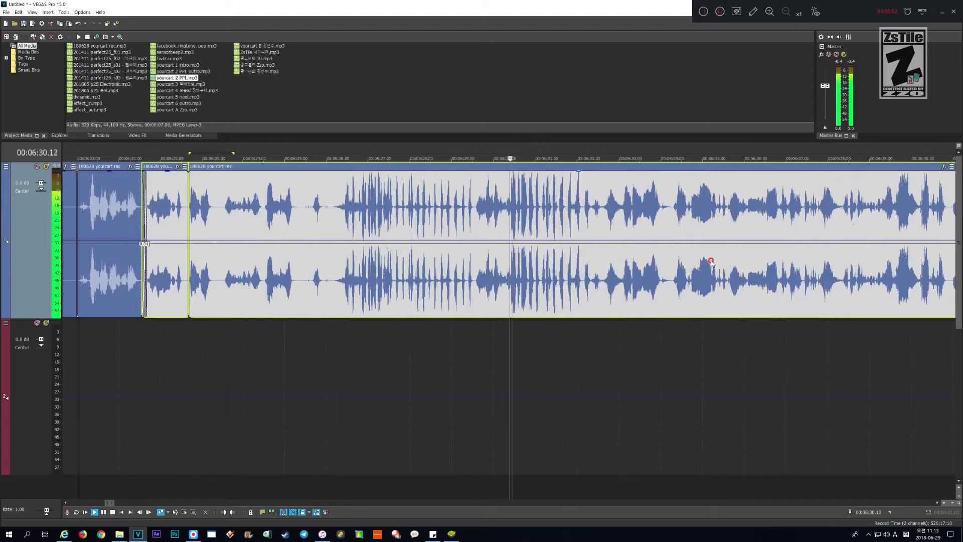
scroll(711, 261, up, 2)
scroll(711, 262, down, 2)
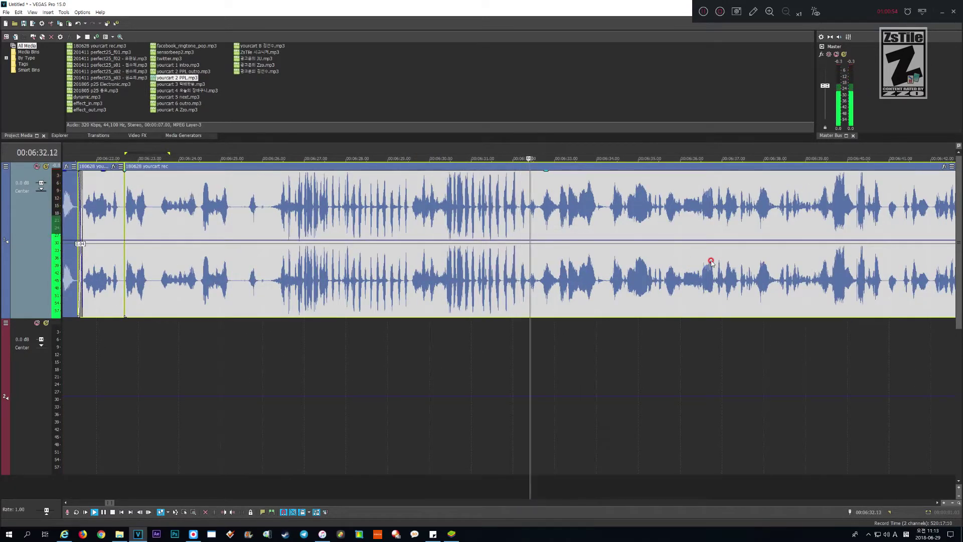
scroll(711, 262, up, 2)
scroll(711, 261, down, 2)
scroll(711, 262, up, 2)
scroll(711, 262, down, 1)
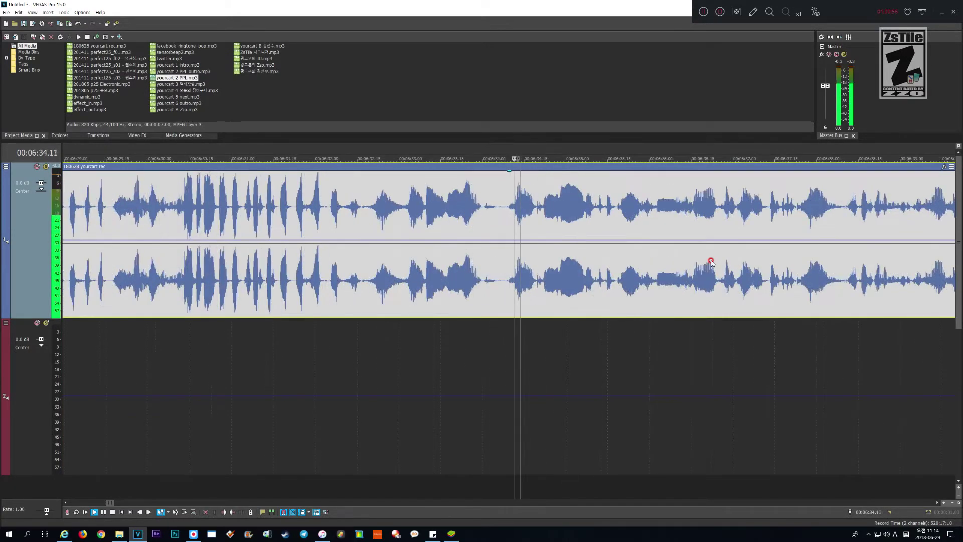
scroll(711, 262, up, 1)
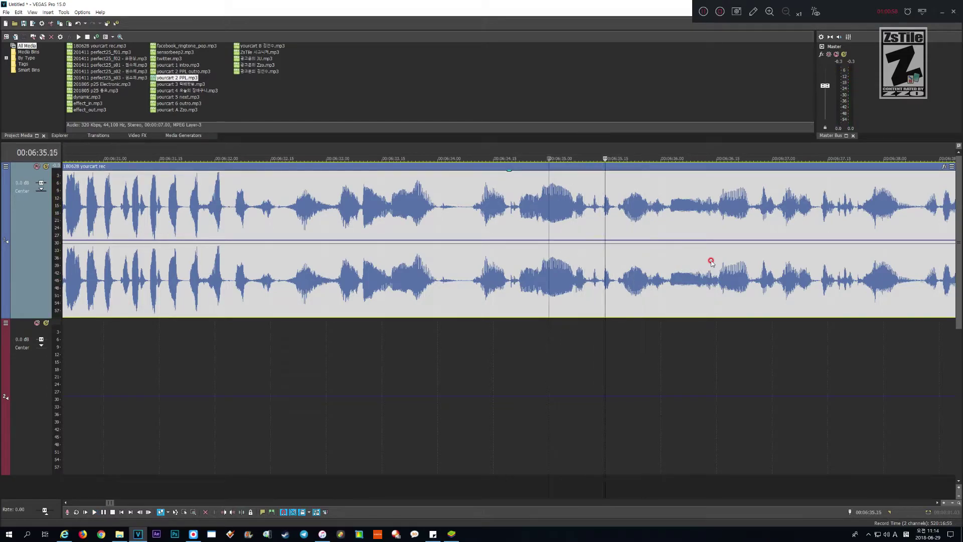
- Try cutting the voice clip from 00:06:34.00 to 00:06:34.19, play across the join, and undo the cut
key(Page_Up)
key(space)
key(Return)
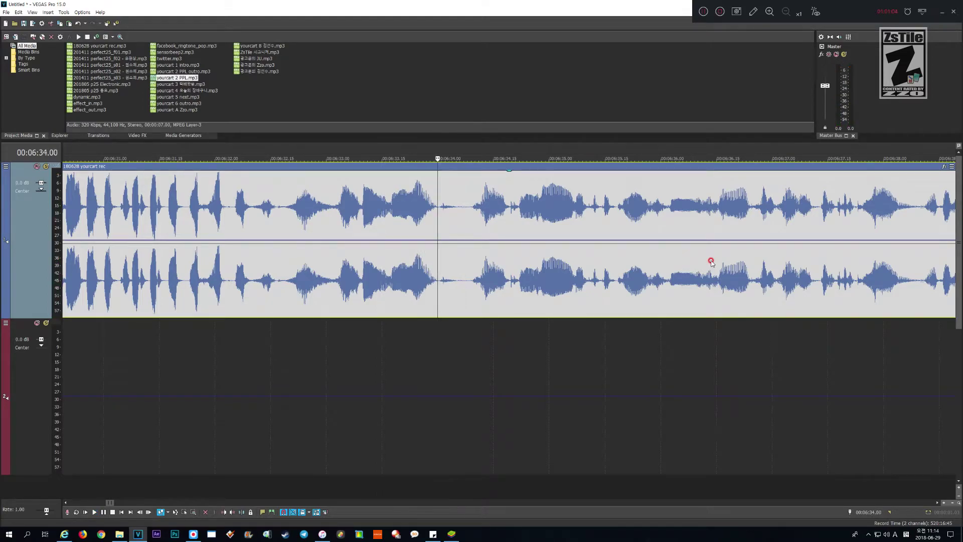
key(Return)
scroll(710, 261, up, 2)
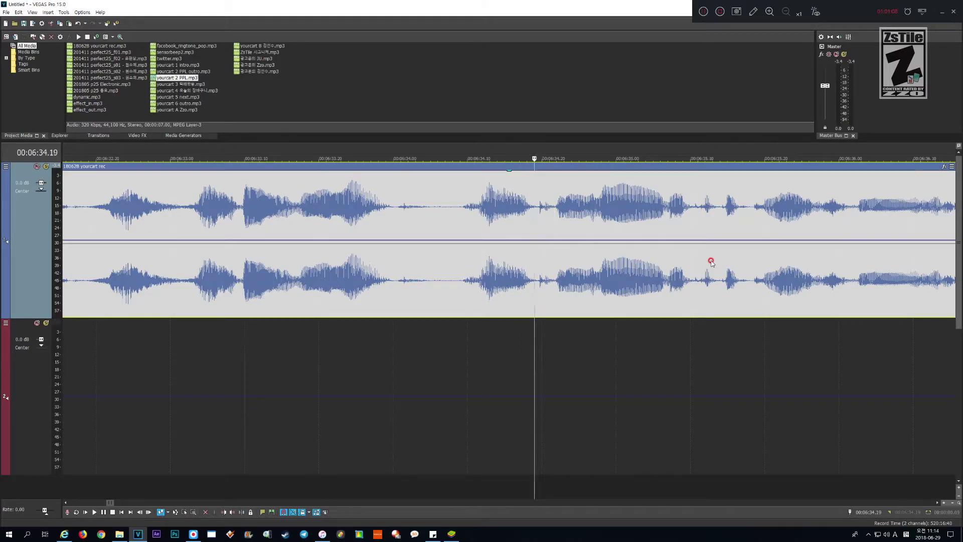
key(shift+Page_Up)
key(shift+Page_Up)
key(shift+Right)
key(shift+Left)
key(Delete)
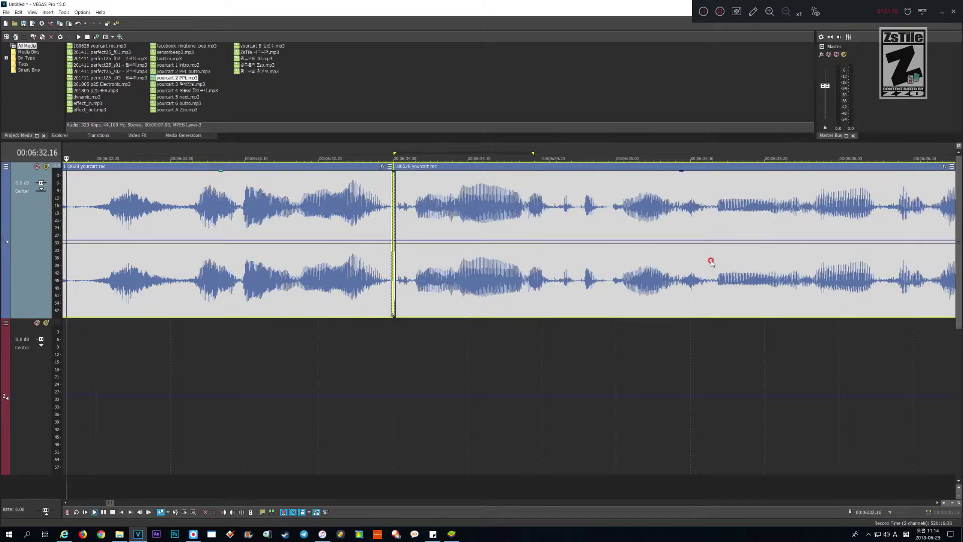
key(space)
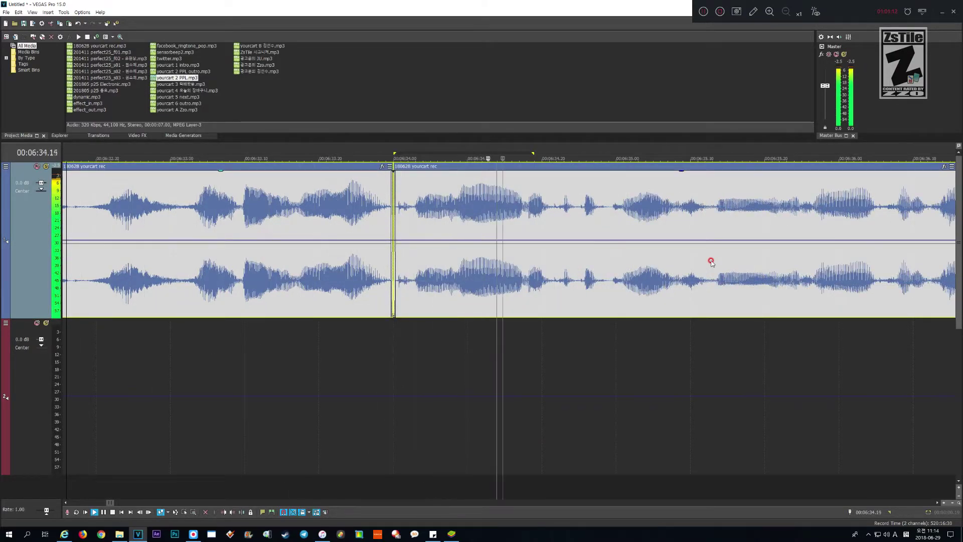
key(Return)
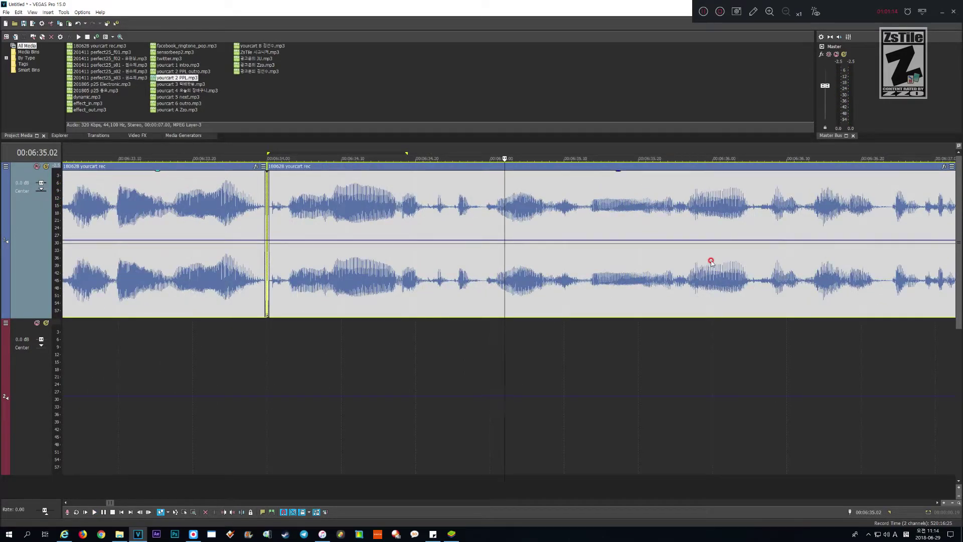
key(Delete)
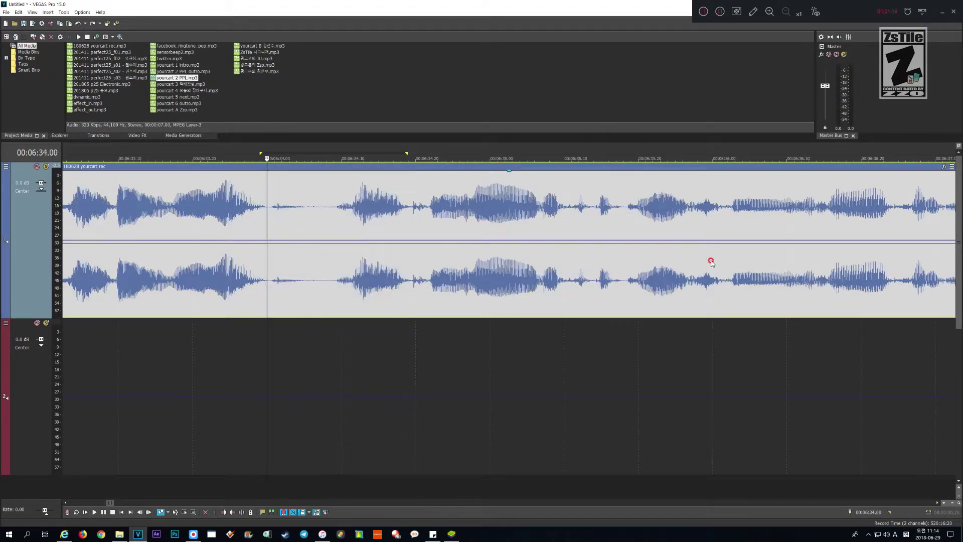
- Replay the section from 00:06:34.00 and cut the short syllable from 00:06:34.06 to 00:06:34.19, closing the gap
key(space)
key(Return)
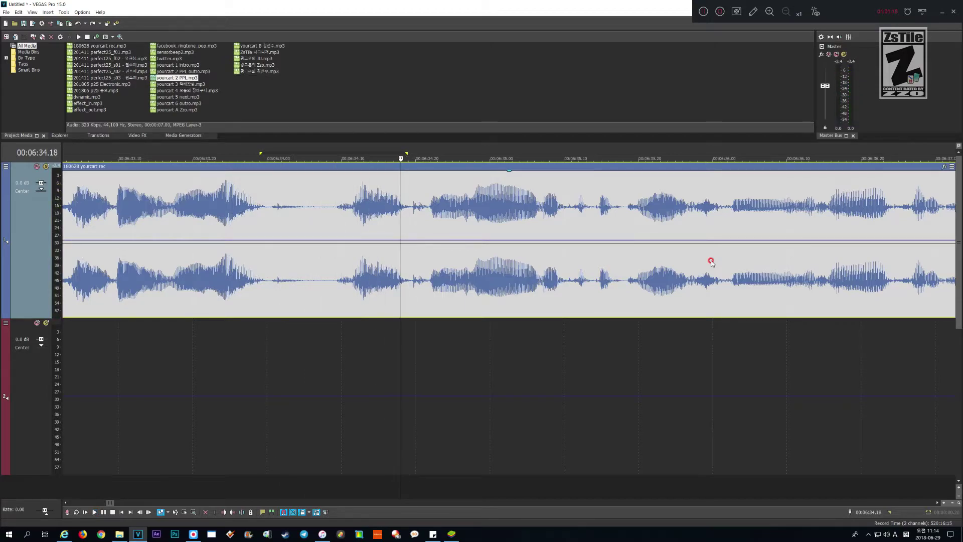
key(shift+Left)
key(shift+Left)
key(shift+Left)
key(shift+Left)
key(shift+Left)
key(shift+Left)
key(shift+Left)
key(shift+Left)
key(shift+Left)
key(shift+Left)
key(shift+Left)
key(shift+Left)
key(shift+Left)
key(shift+Left)
key(shift+Left)
key(shift+Left)
key(shift+Left)
key(shift+Left)
key(shift+Left)
key(shift+Right)
key(shift+Left)
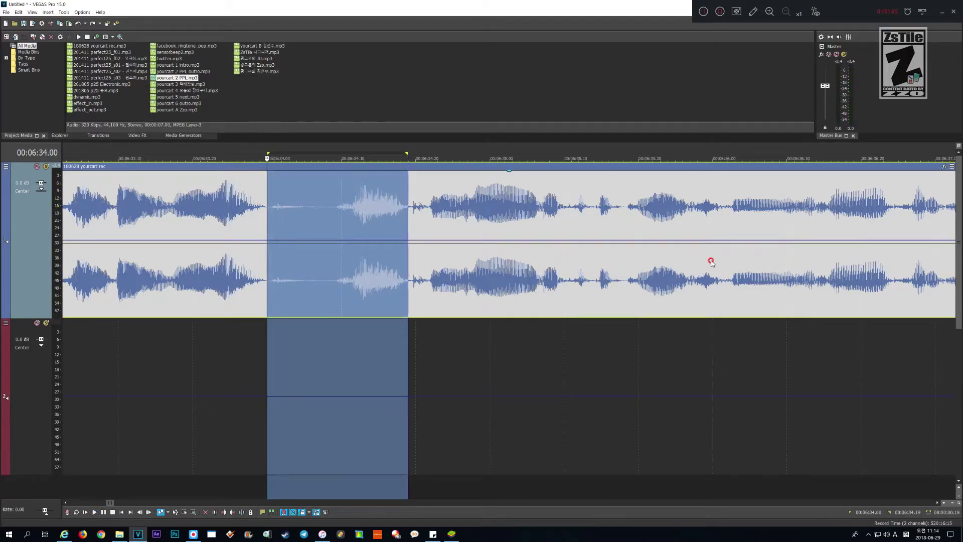
key(shift+Right)
key(shift+Right)
key(shift+Right)
key(shift+Right)
key(shift+Right)
key(shift+Right)
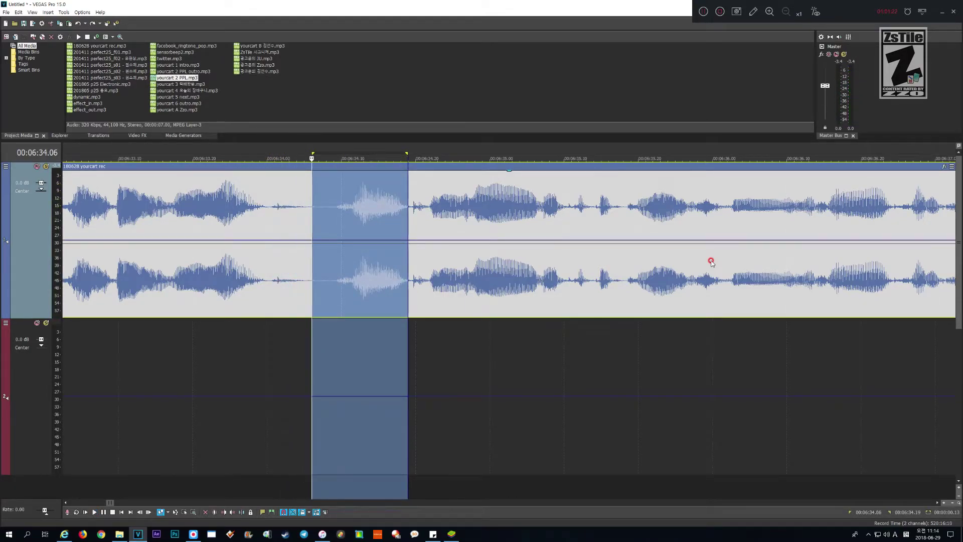
key(Delete)
key(space)
key(Return)
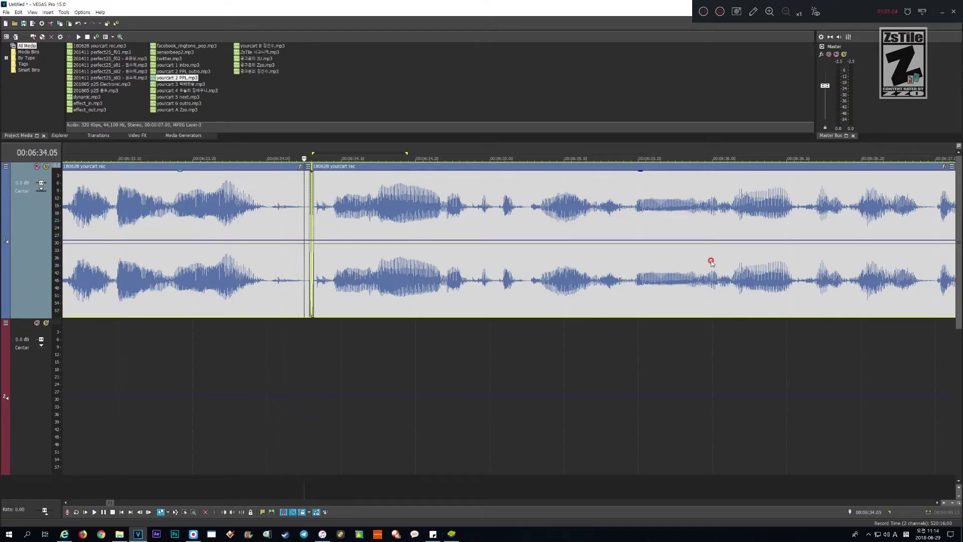
- Cut the leftover pause from 00:06:34.00 to about 00:06:34.06 before the join, closing the gap, and play across it
key(shift+Left)
key(shift+Left)
key(shift+Left)
key(shift+Left)
key(shift+Left)
key(shift+Left)
key(Delete)
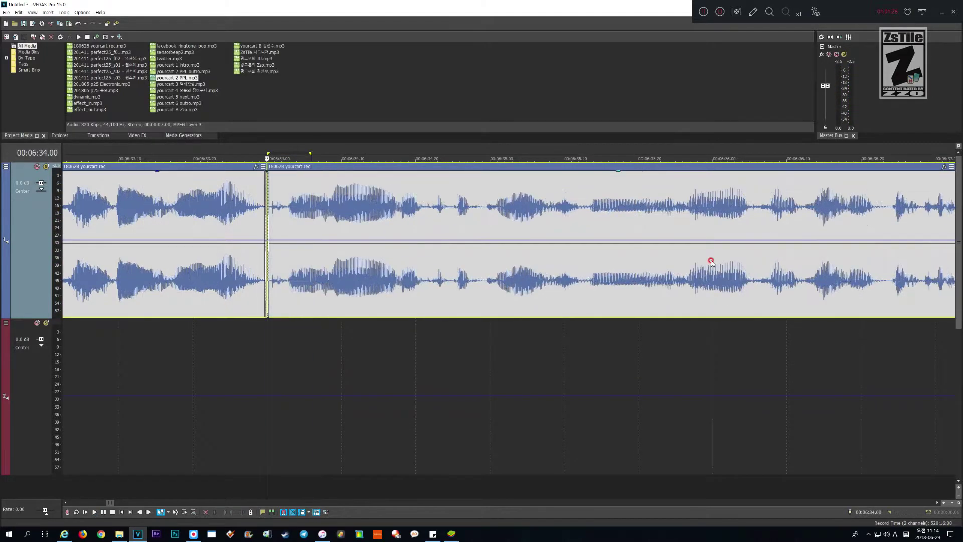
key(space)
key(Return)
key(Down)
key(Down)
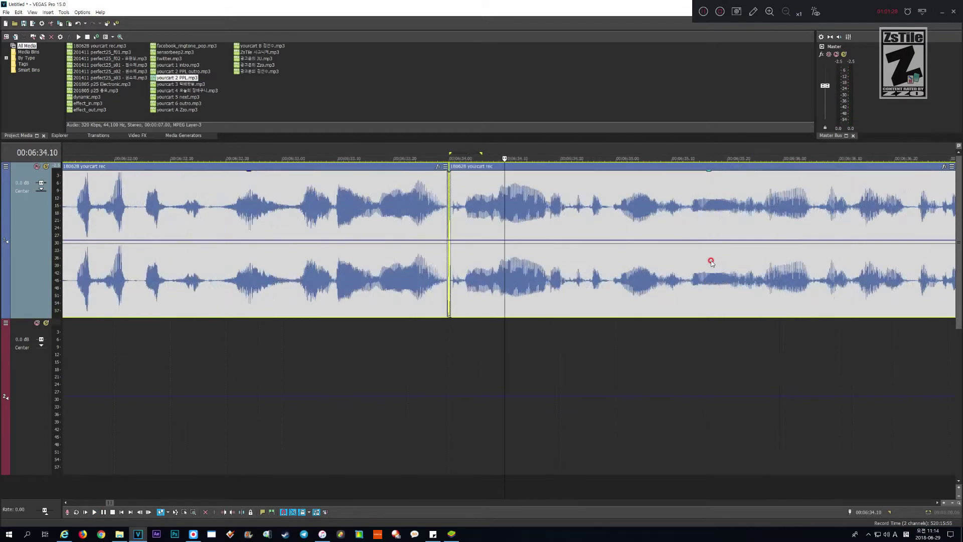
- Move the voice clip after 00:06:34.00 about 2 frames later to open a short pause before it
key(Up)
key(Up)
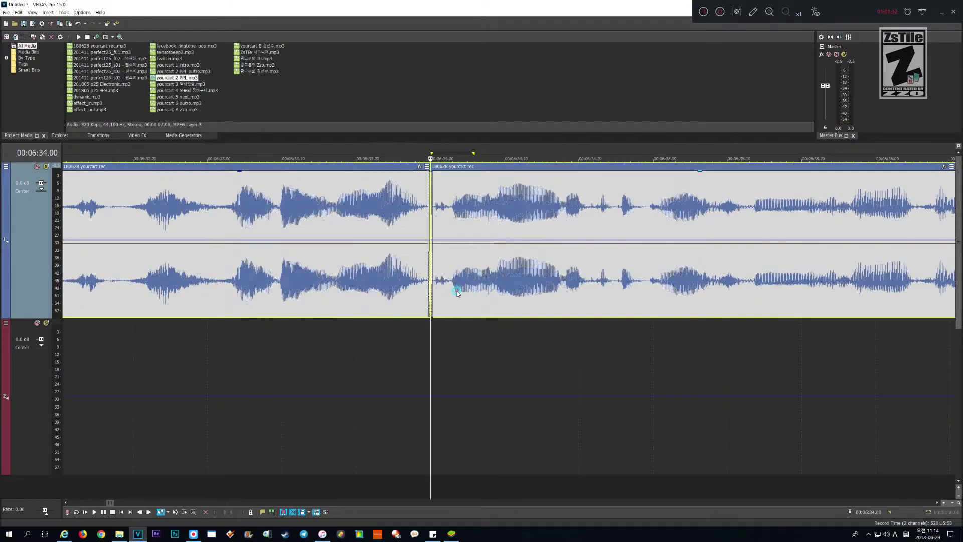
click(456, 292)
drag(474, 291, 491, 292)
scroll(492, 292, down, 5)
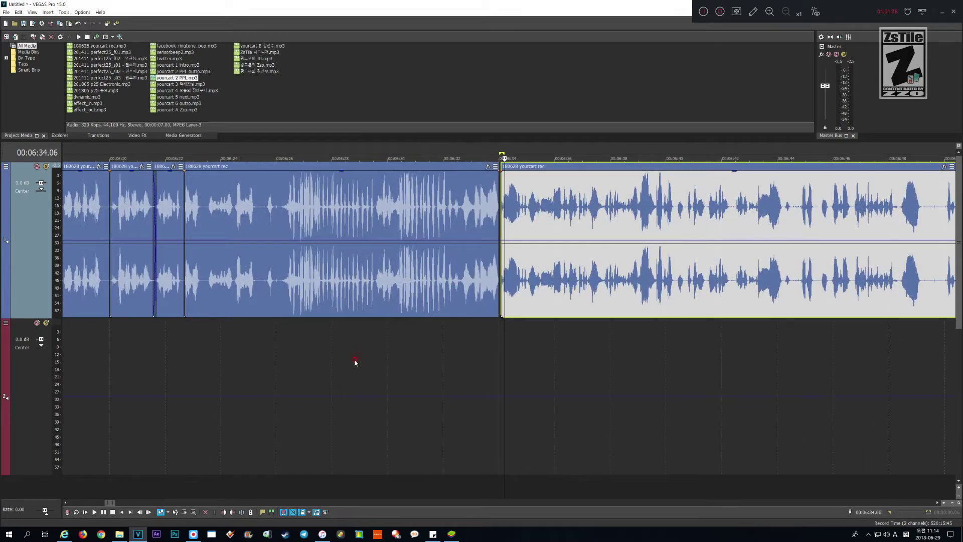
- Play from about 00:06:31.00 across the widened join to about 00:06:34.24 and check the speech rhythm
click(354, 359)
key(space)
scroll(353, 358, up, 3)
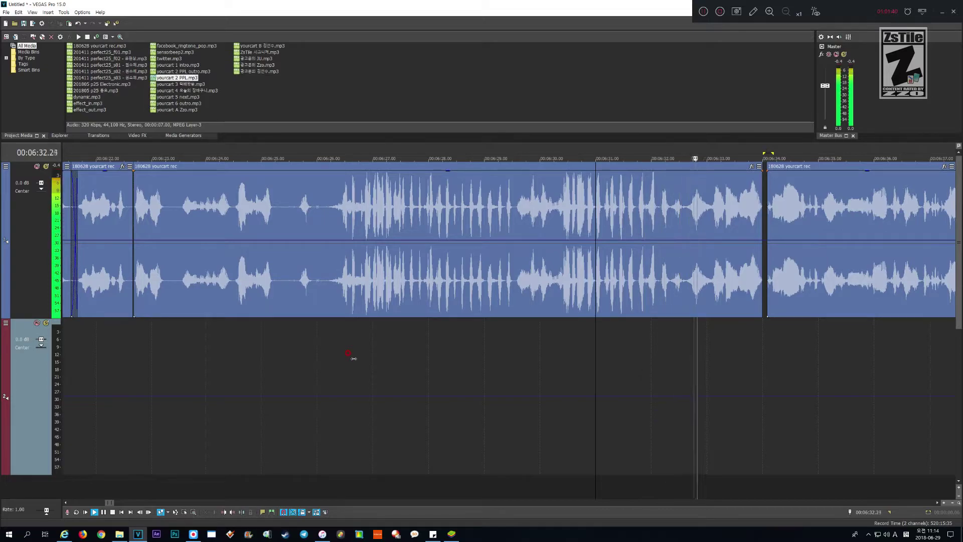
key(Return)
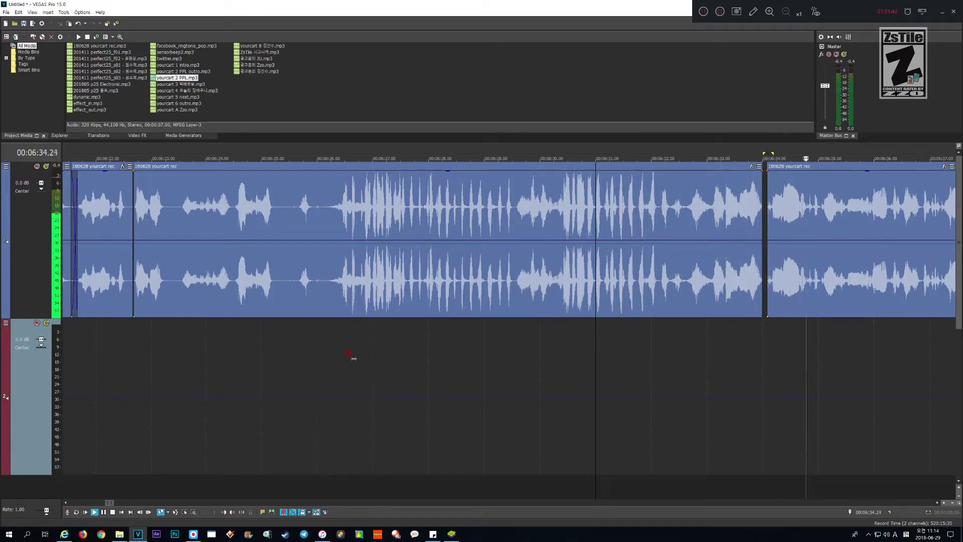
scroll(354, 358, up, 5)
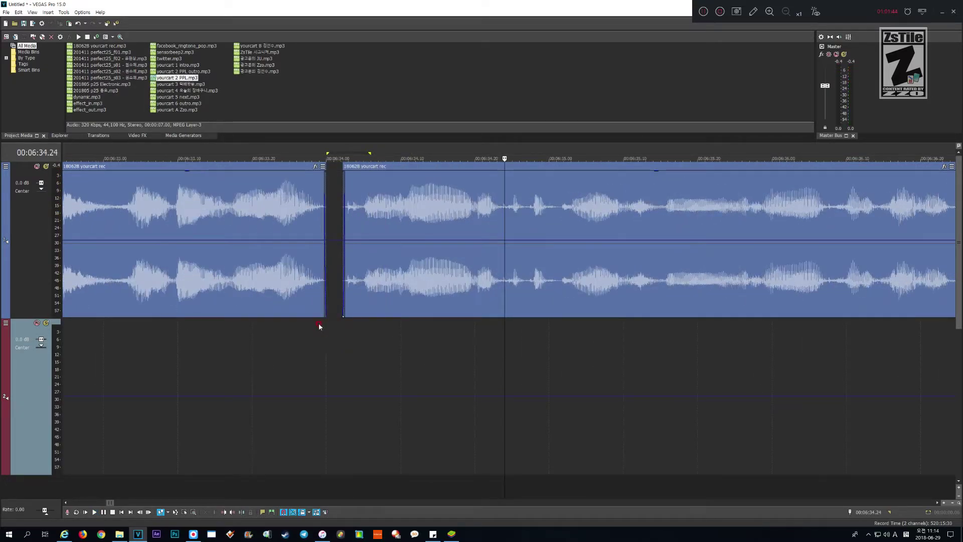
- Lengthen the fade-out of the voice clip ending at 00:06:34.00 and slide the following clip earlier to close the gap
scroll(326, 292, up, 1)
click(250, 257)
scroll(266, 250, up, 3)
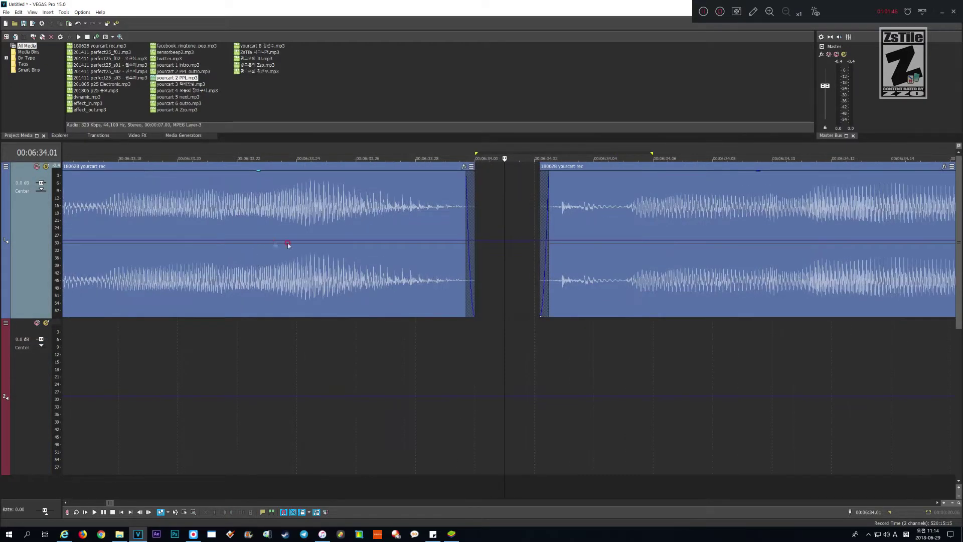
drag(474, 257, 425, 268)
drag(610, 262, 533, 294)
scroll(501, 343, down, 3)
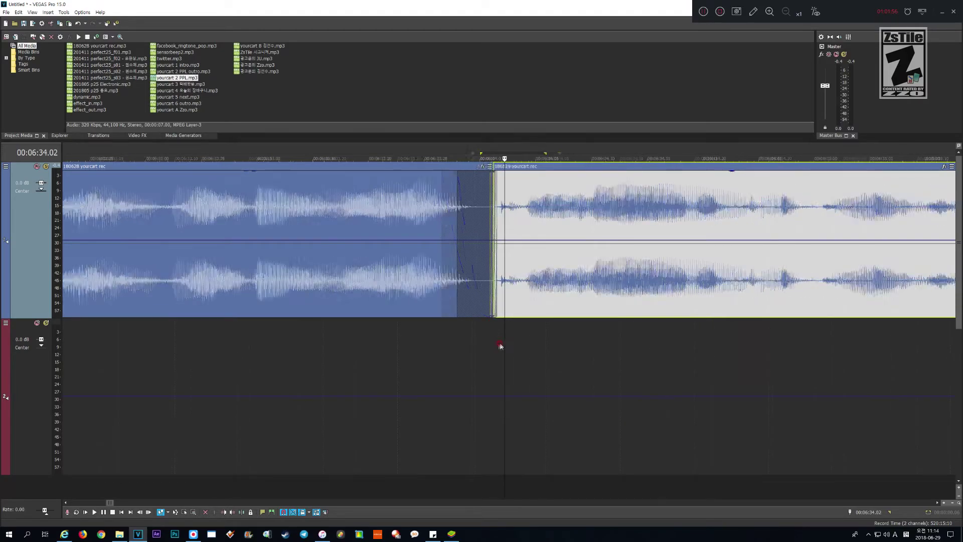
- Play from about 00:06:33.12 across the adjusted join to 00:06:44.29 and listen for the next flaw in the speech
click(355, 379)
key(space)
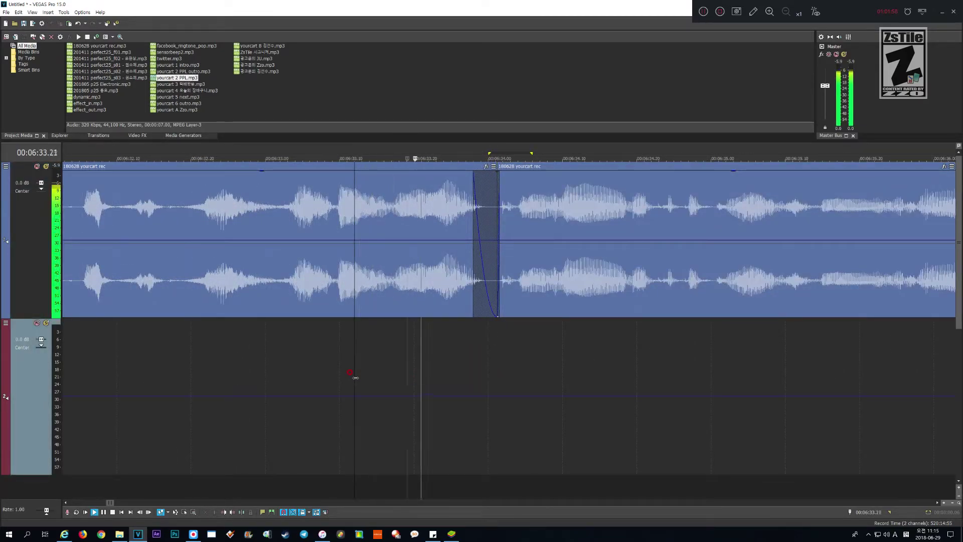
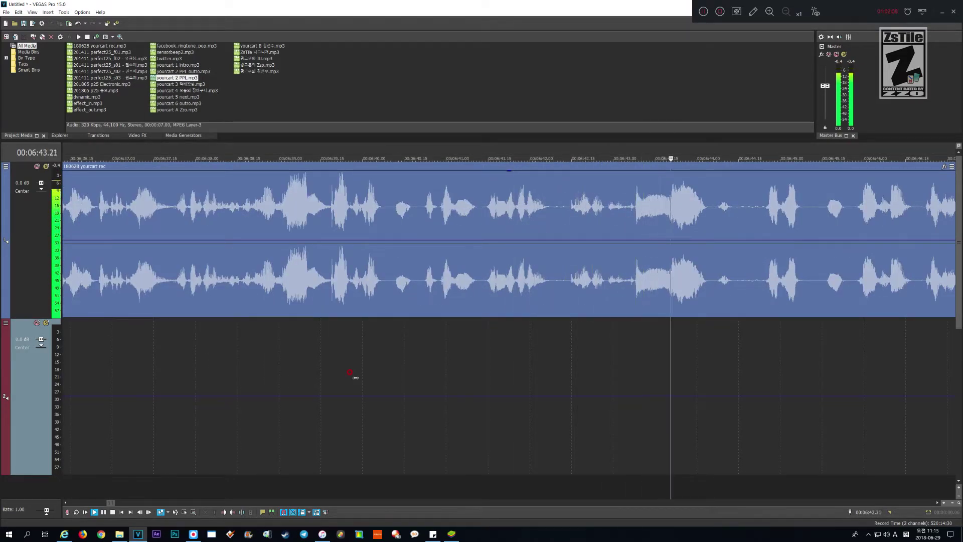
scroll(350, 372, down, 1)
key(Return)
- Cut the stray sound from 00:06:44.07 to 00:06:44.11, closing the gap, and play across the new join
scroll(349, 372, up, 3)
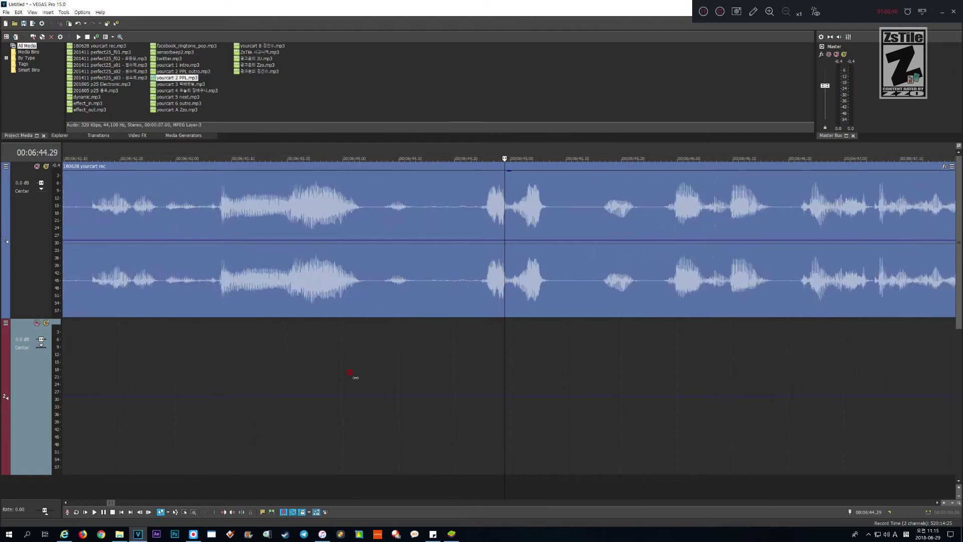
key(shift+Right)
key(shift+Right)
key(shift+Right)
key(shift+Right)
key(shift+Right)
key(shift+Right)
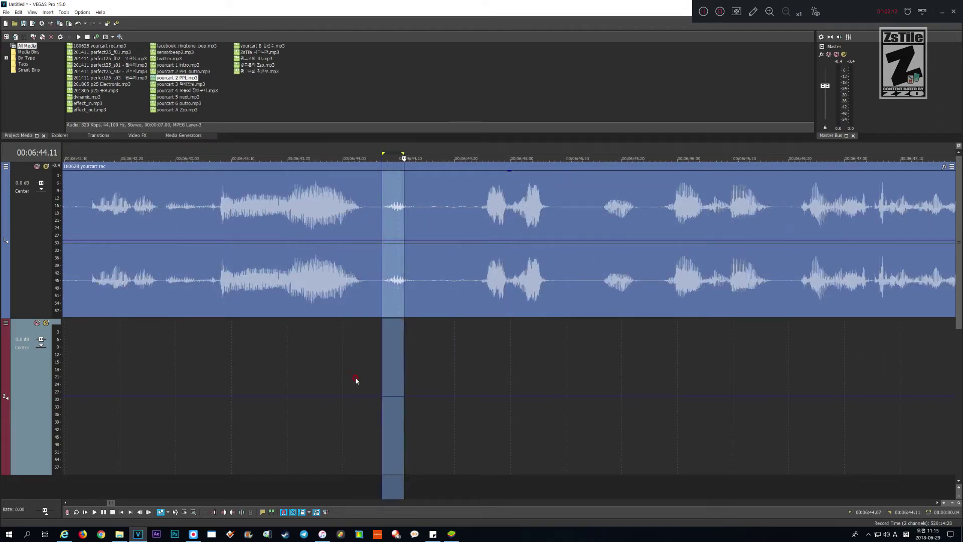
key(Delete)
key(Page_Up)
key(Page_Up)
scroll(356, 381, down, 3)
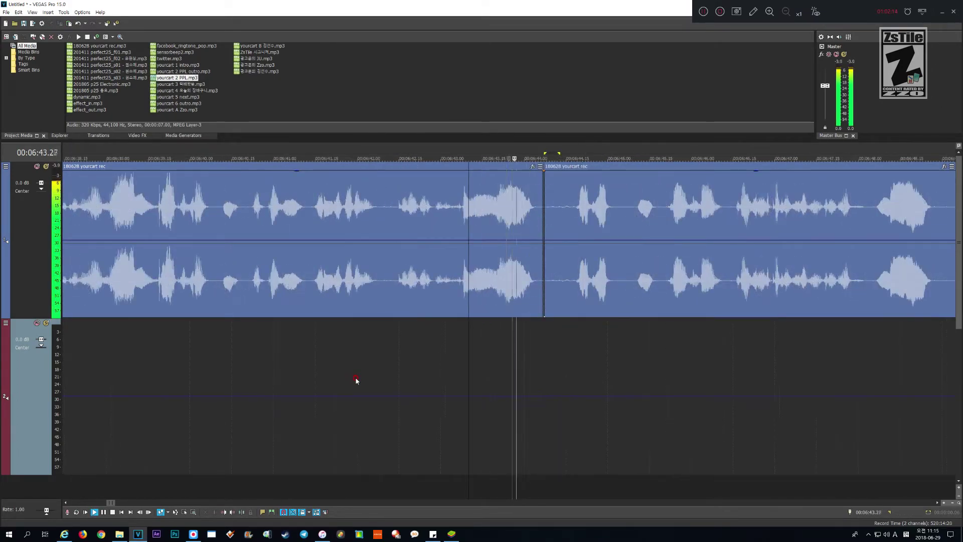
key(Return)
- Cut the pause from 00:06:44.06 to about 00:06:44.13, closing the gap, and slide the following clip about 3 frames earlier into a crossfade
scroll(356, 381, up, 3)
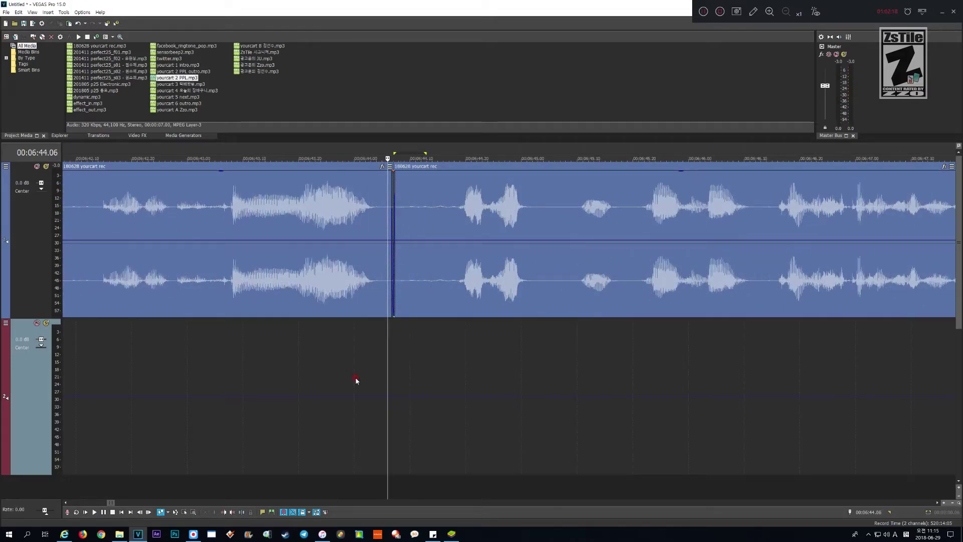
key(shift+Right)
key(shift+Right)
key(shift+Right)
key(shift+Right)
key(shift+Right)
key(shift+Right)
key(shift+Right)
key(Delete)
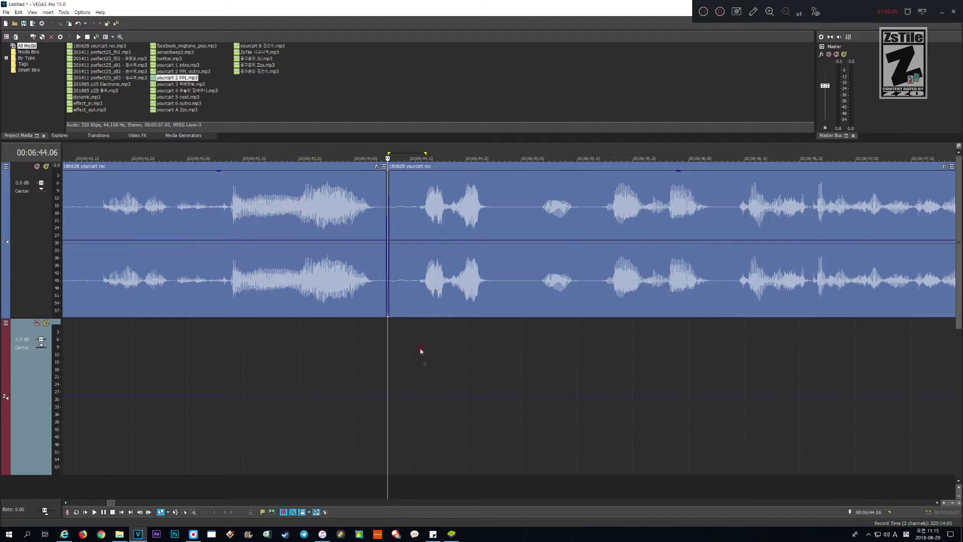
drag(427, 235, 410, 235)
scroll(308, 432, down, 4)
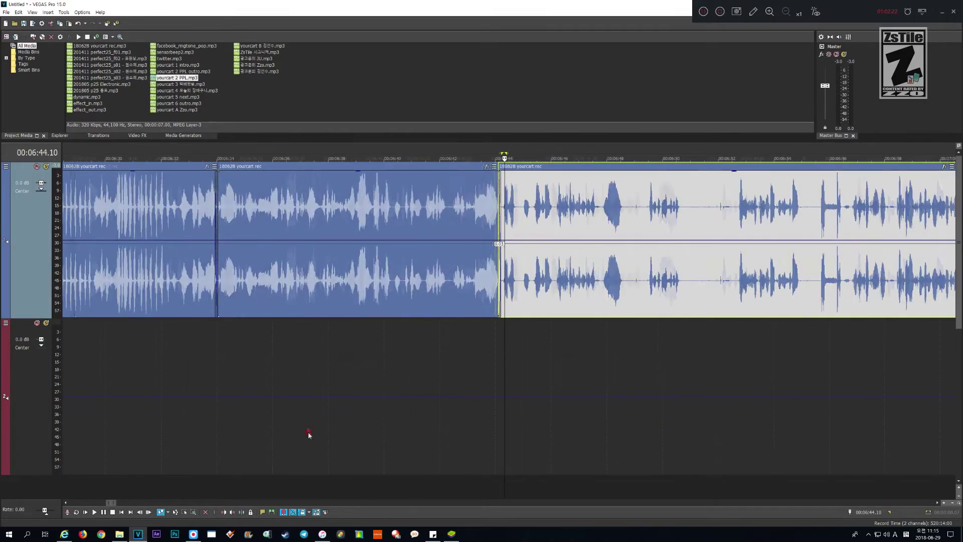
- Play through the cut near 00:06:44 and ripple-delete about one second of speech starting at about 00:06:45
click(386, 416)
key(space)
scroll(455, 451, up, 2)
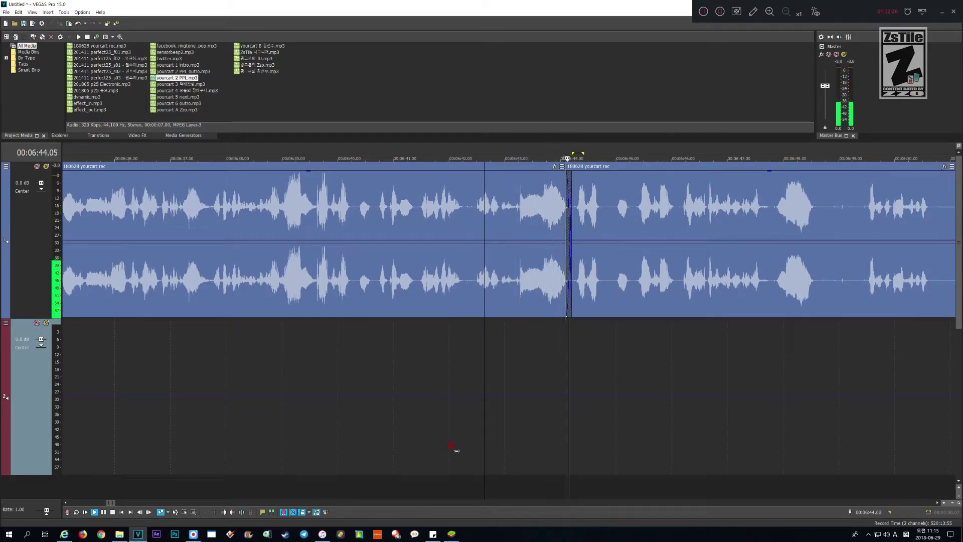
scroll(456, 450, down, 1)
scroll(457, 450, up, 1)
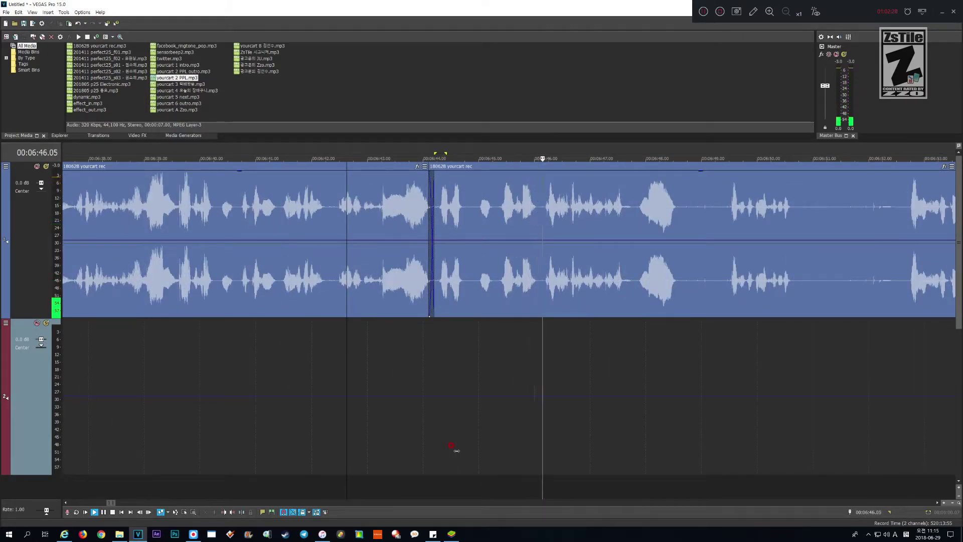
key(Return)
scroll(455, 450, up, 2)
key(space)
scroll(456, 450, down, 1)
key(space)
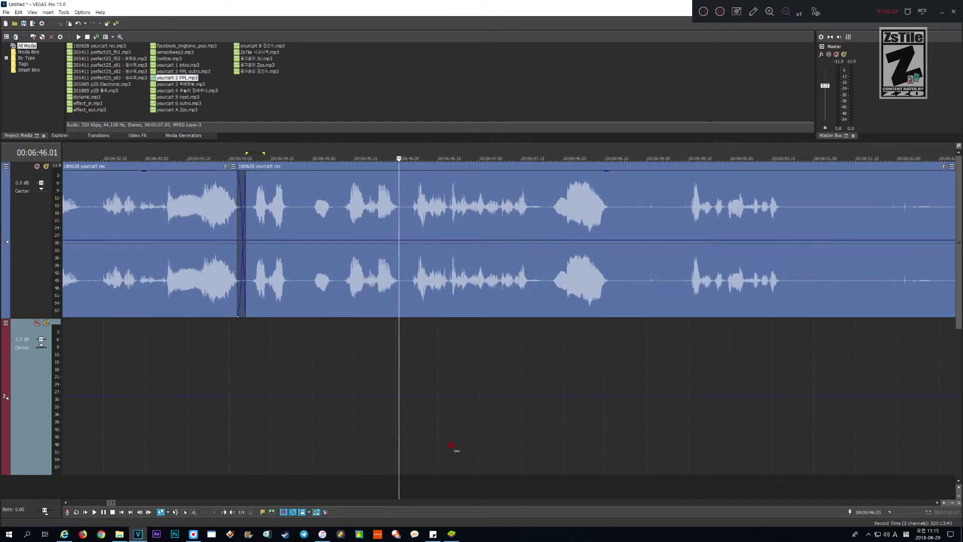
key(shift+Page_Up)
key(shift+Page_Up)
key(shift+Page_Up)
key(Delete)
- Replay the cuts near 00:06:44, delete the short clip between them and close the gap with the following clip
key(Page_Up)
key(Page_Up)
key(space)
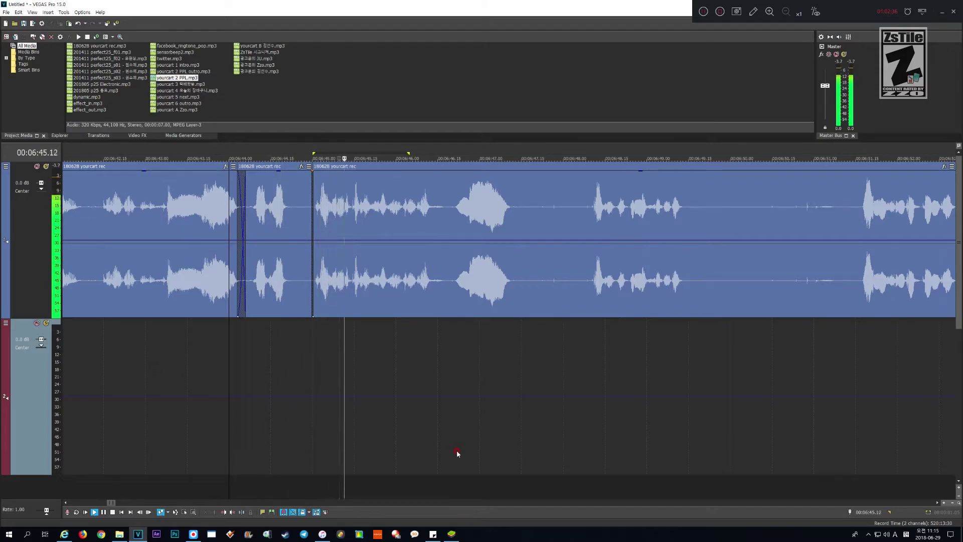
scroll(457, 451, down, 2)
key(space)
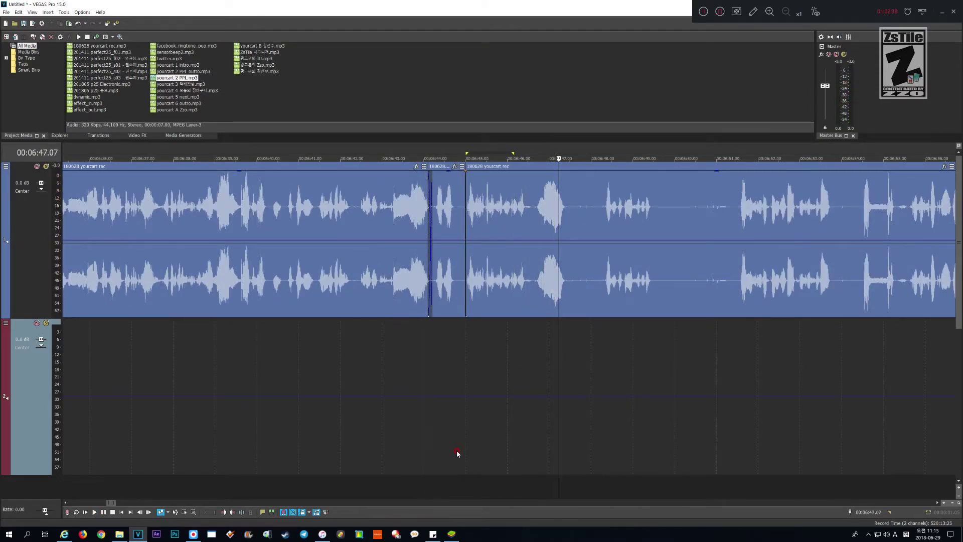
key(space)
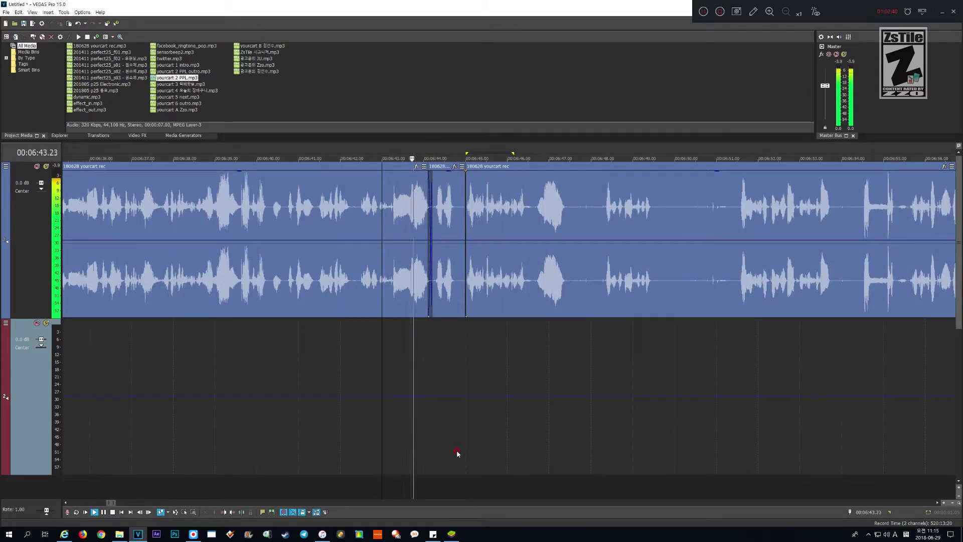
key(space)
scroll(457, 453, up, 3)
click(576, 288)
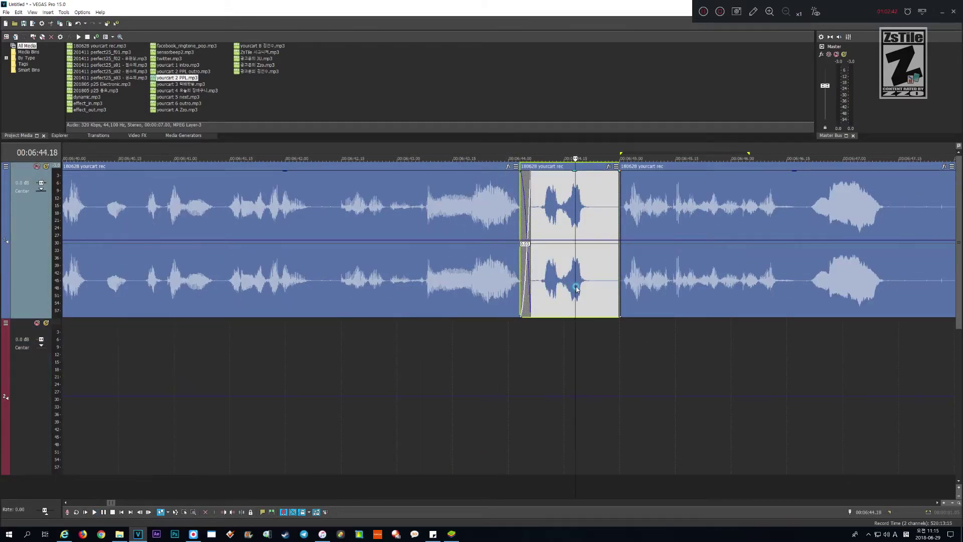
key(Delete)
drag(577, 289, 585, 285)
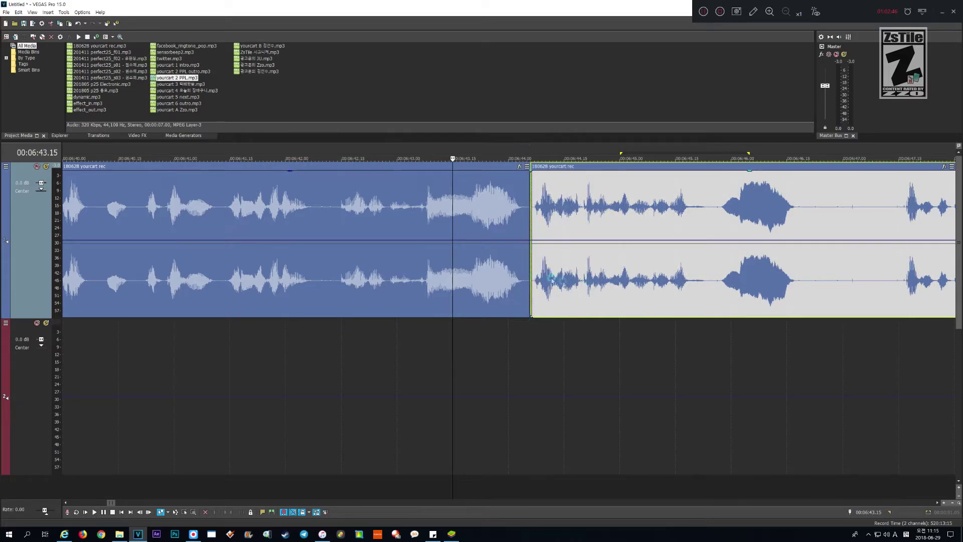
- Play back the joined clips from just before the cut near 00:06:44 to about 00:06:51
click(334, 360)
key(space)
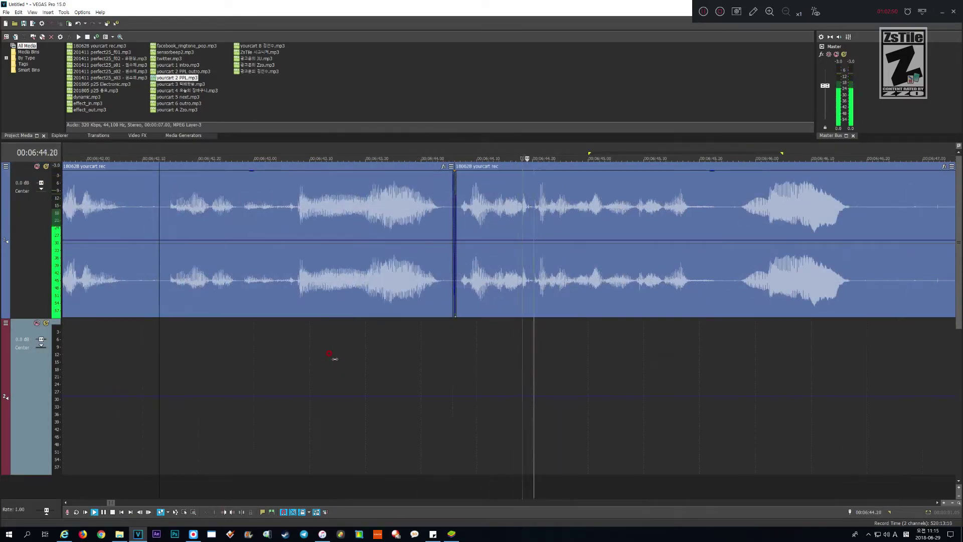
scroll(335, 359, down, 4)
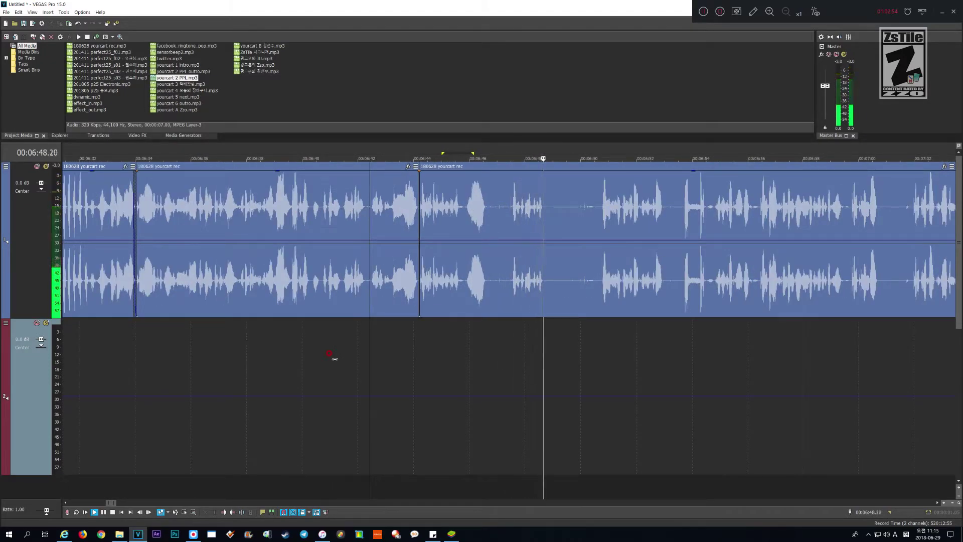
scroll(334, 358, up, 3)
key(Return)
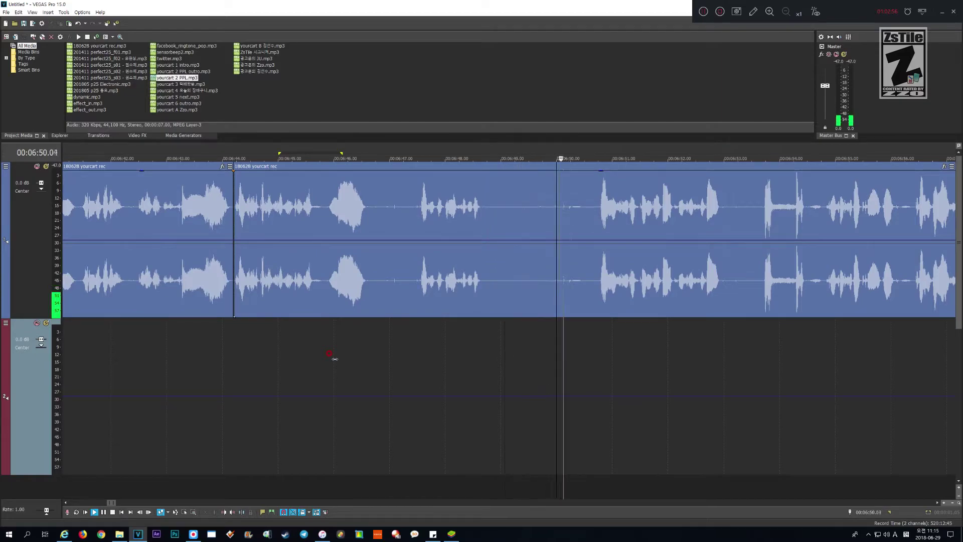
key(Return)
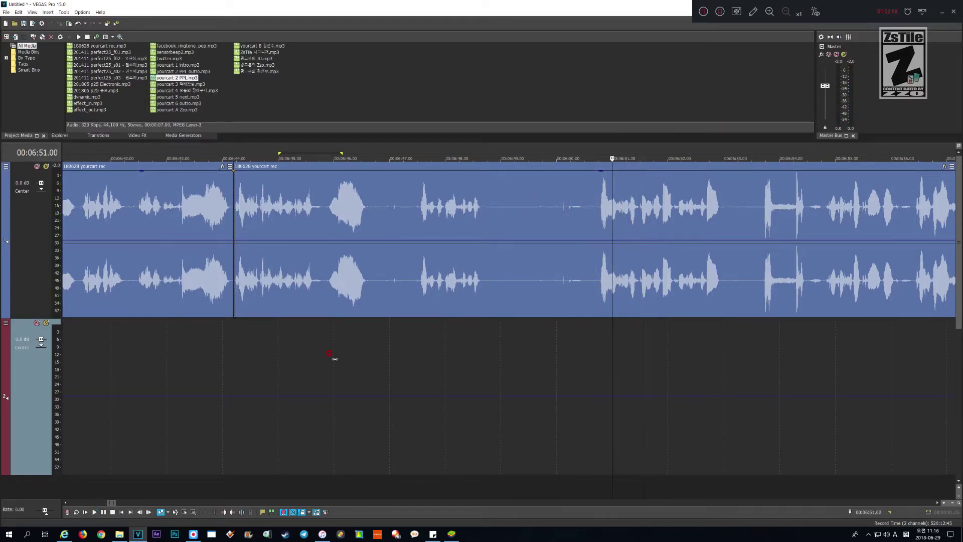
- Try cutting out the pause from about 00:06:49 to 00:06:50.22, play the join, and undo the cut
key(shift+Page_Up)
key(shift+Page_Up)
key(Delete)
key(Page_Up)
key(Page_Up)
key(Page_Up)
key(Page_Up)
key(space)
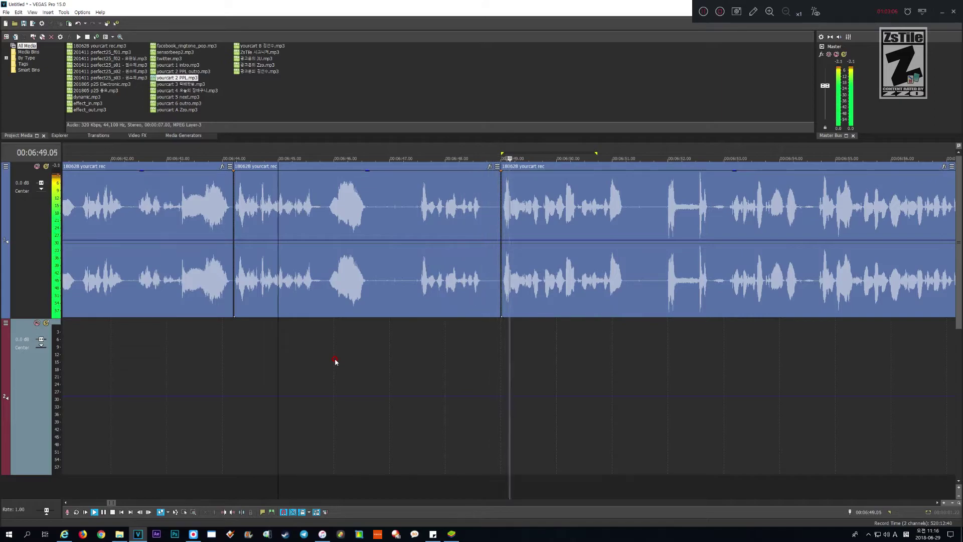
key(Return)
key(ctrl+z)
- Shrink the time selection so it starts at about 00:06:50 and play the faint sound from there
key(shift+Right)
key(shift+Right)
key(shift+Right)
key(shift+Right)
key(shift+Right)
key(shift+Right)
key(shift+Right)
key(shift+Right)
key(shift+Right)
key(shift+Right)
key(shift+Right)
key(shift+Right)
key(shift+Right)
key(shift+Right)
key(shift+Right)
key(shift+Right)
key(shift+Right)
key(shift+Right)
key(shift+Right)
key(shift+Right)
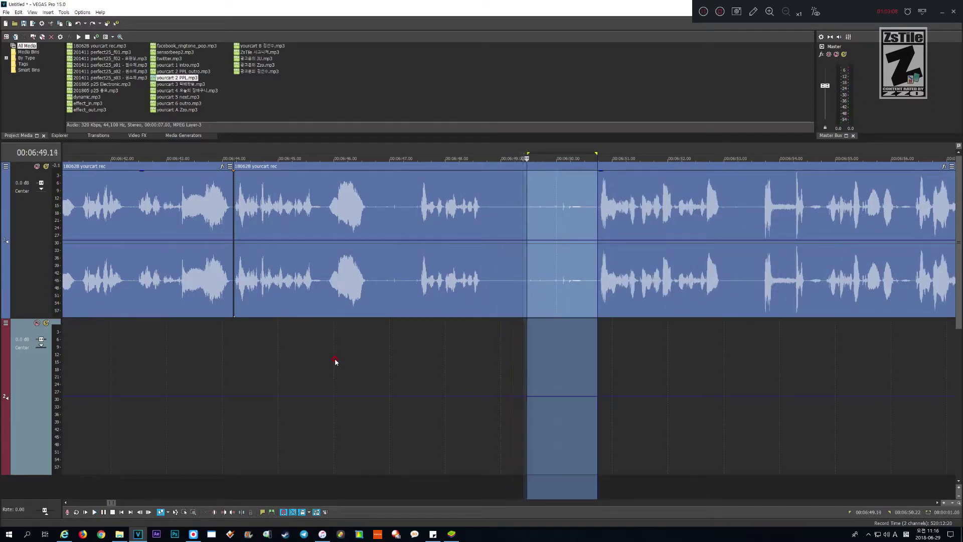
key(Right)
key(space)
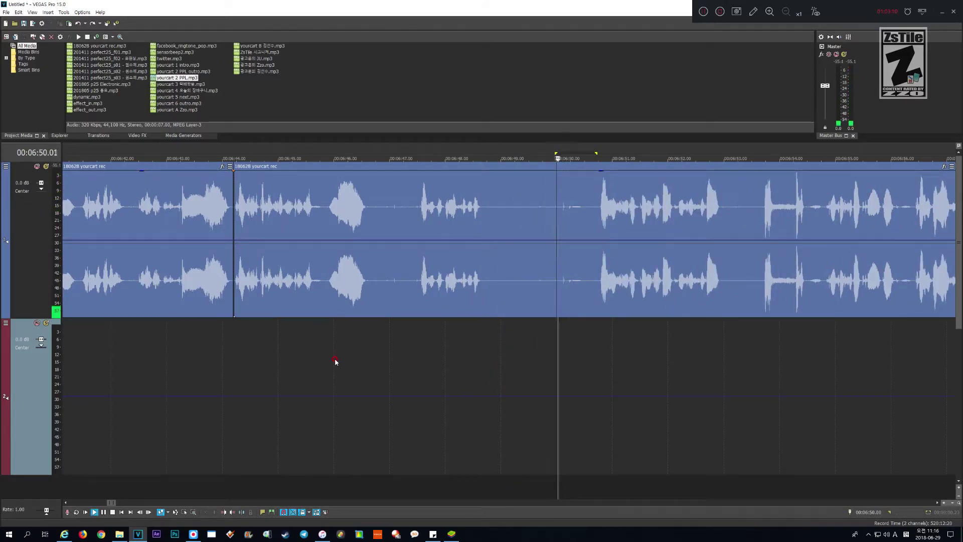
- Ripple-delete the silent stretch of the recording from about 00:06:48.20 to 00:06:50.04
key(Return)
key(Left)
key(Left)
key(Left)
key(Left)
key(Left)
key(Left)
key(Left)
key(Left)
key(Left)
key(Left)
key(Left)
key(Left)
key(Up)
key(Up)
key(Up)
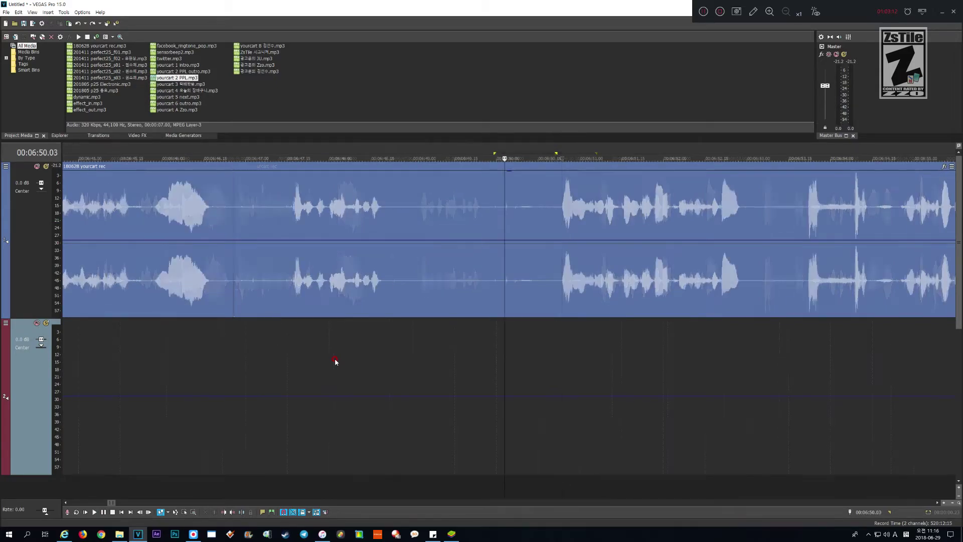
key(shift+Page_Up)
key(shift+Page_Up)
key(shift+Page_Up)
key(shift+Page_Up)
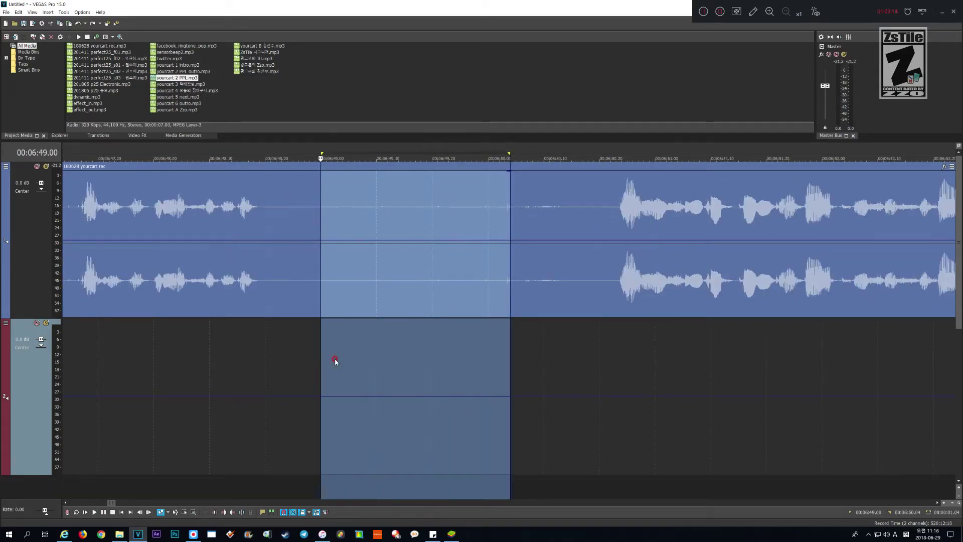
key(shift+Page_Up)
key(Delete)
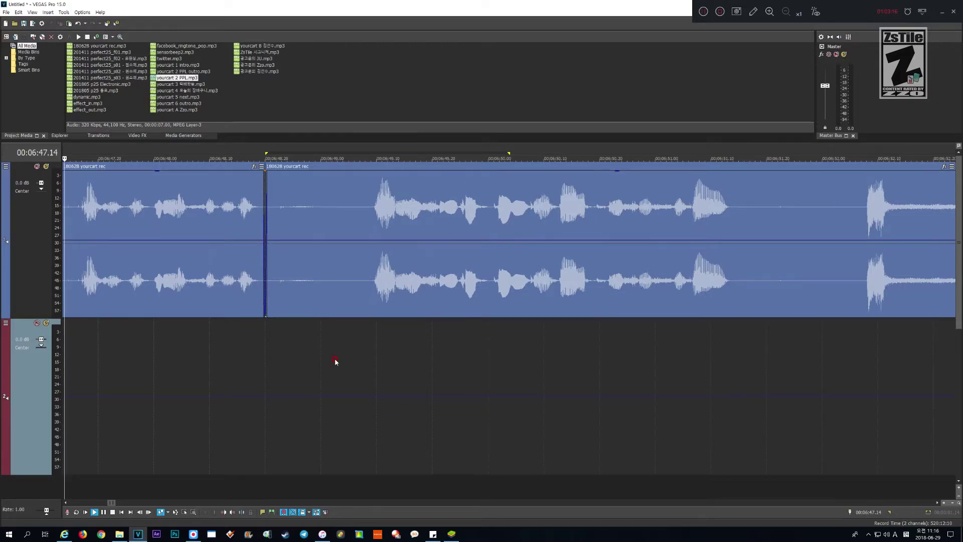
- Play the recording across the new join near 00:06:48.20 and through the phrases that follow it
key(Down)
key(Down)
key(Down)
key(Down)
key(Up)
key(Up)
key(Down)
key(Down)
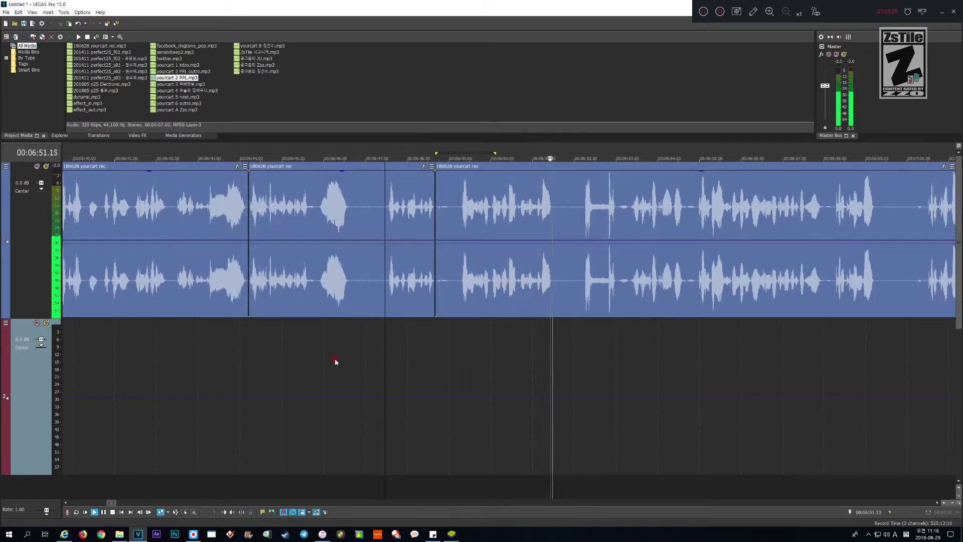
key(Down)
key(Up)
key(Up)
key(Down)
key(Return)
- Locate the end of the wanted phrase by playback and ripple-delete the audio from 00:06:50.19 to about 00:06:53.10
key(Up)
key(Up)
key(Page_Up)
key(Page_Up)
key(Page_Up)
key(Page_Up)
key(Page_Up)
key(Page_Up)
key(Page_Up)
key(Page_Up)
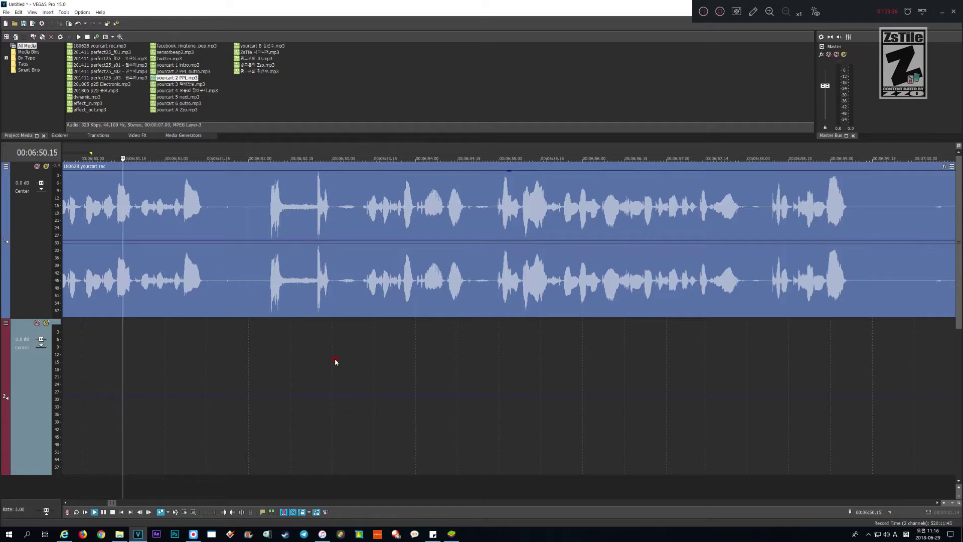
key(Return)
key(shift+Page_Down)
key(shift+Page_Down)
key(shift+Page_Down)
key(shift+Page_Down)
key(shift+Page_Down)
key(shift+Page_Down)
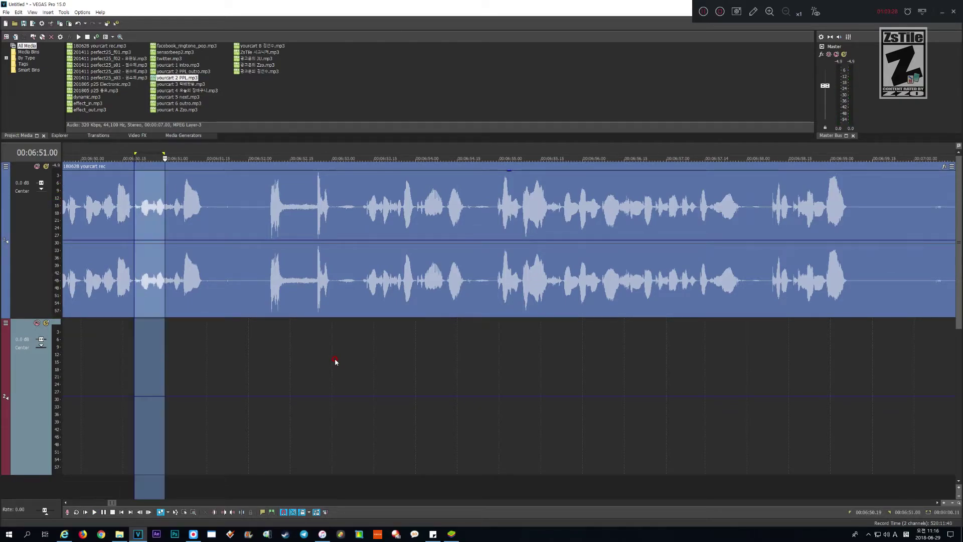
key(shift+Left)
key(shift+Left)
key(shift+Left)
key(shift+Left)
key(shift+Left)
key(Delete)
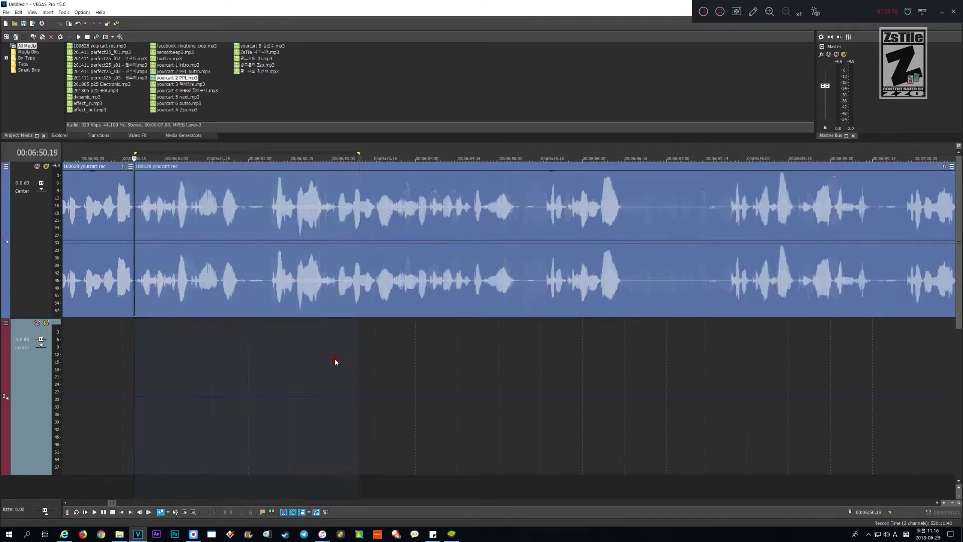
- Play back the join at 00:06:50.19 and continue listening to about 00:06:57
key(Page_Up)
key(Page_Up)
key(Page_Up)
key(space)
scroll(335, 361, down, 1)
scroll(335, 361, up, 2)
scroll(335, 361, down, 2)
scroll(335, 359, down, 1)
scroll(335, 359, up, 1)
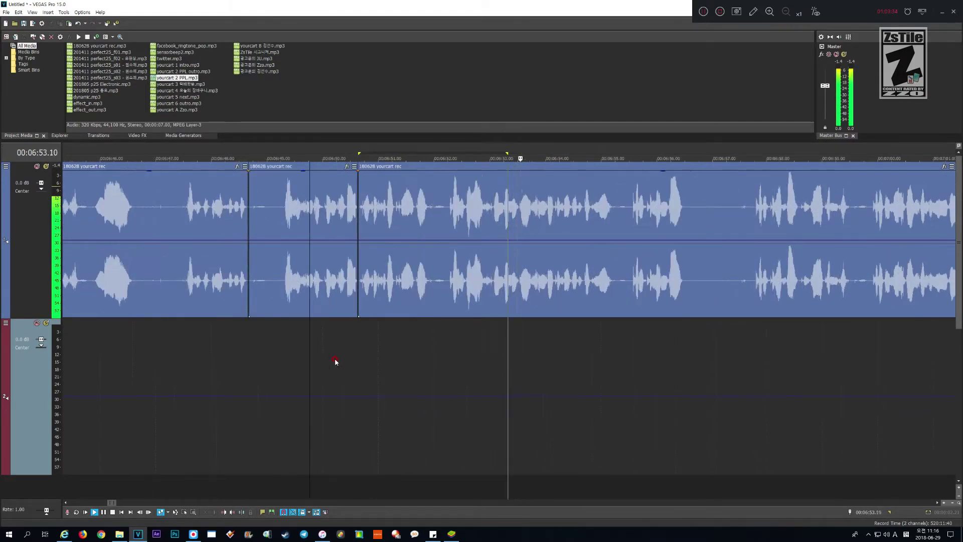
scroll(334, 359, down, 1)
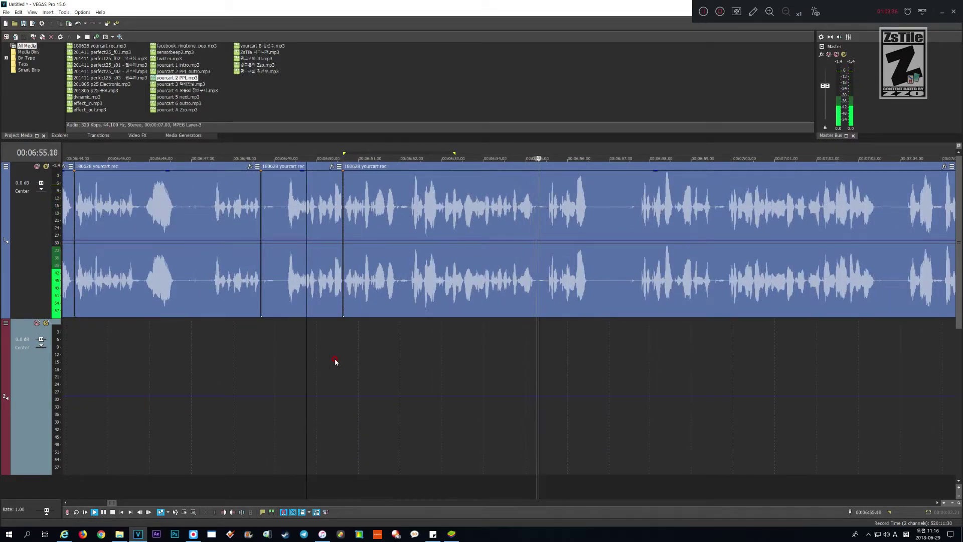
scroll(335, 359, up, 1)
scroll(335, 359, down, 1)
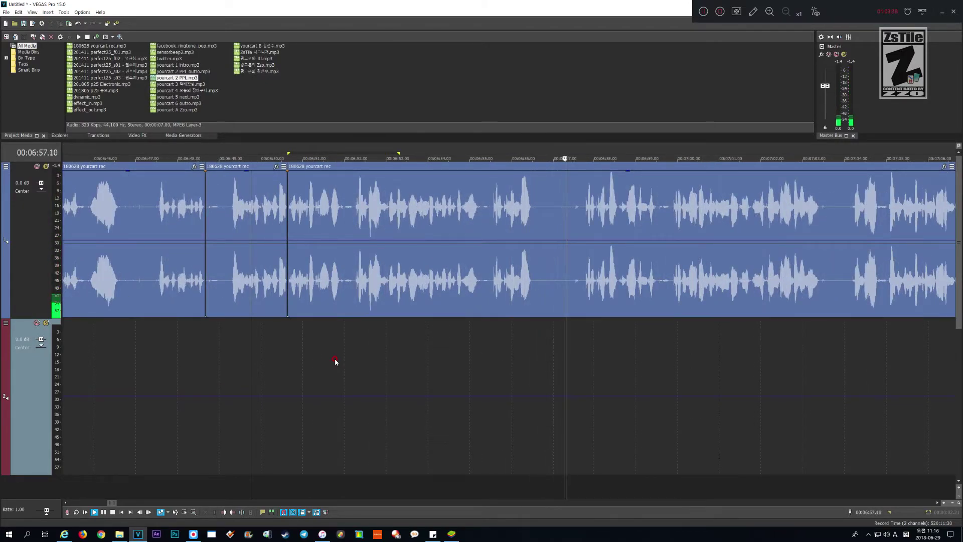
- Ripple-delete the unwanted audio from 00:06:55.17 to 00:06:57.23
key(Return)
scroll(334, 361, up, 2)
key(Left)
key(Left)
key(Left)
key(Left)
key(Left)
key(Left)
key(Left)
key(Left)
key(Left)
key(Left)
key(Left)
key(Left)
key(Left)
key(Left)
key(Left)
key(Left)
key(Left)
key(Left)
key(Left)
key(Left)
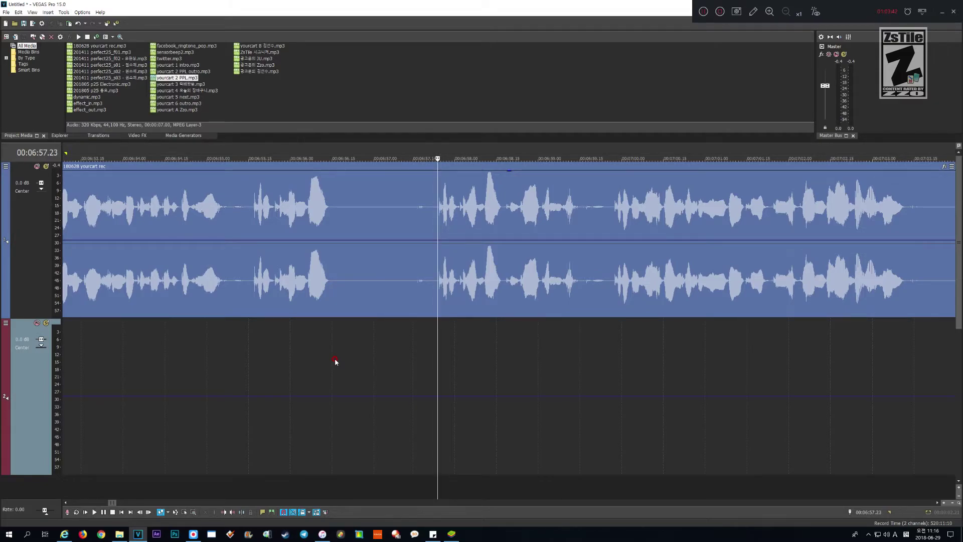
key(shift+Left)
key(shift+Left)
key(shift+Left)
key(shift+Left)
key(shift+Left)
key(shift+Left)
key(shift+Left)
key(shift+Left)
key(shift+Left)
key(shift+Left)
key(shift+Left)
key(shift+Left)
key(shift+Left)
key(shift+Left)
key(shift+Left)
key(shift+Left)
key(shift+Left)
key(shift+Left)
key(shift+Left)
key(shift+Left)
key(shift+Right)
key(shift+Right)
key(shift+Right)
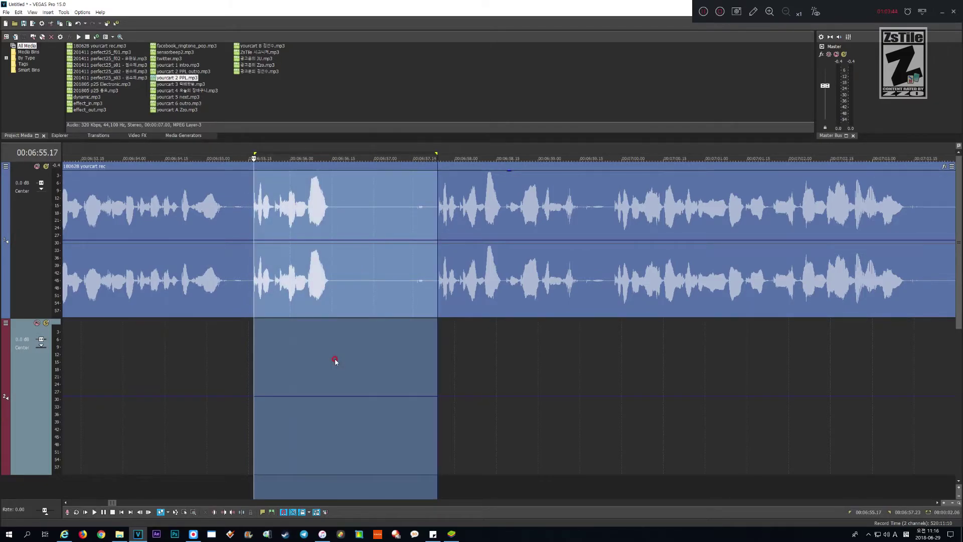
key(Delete)
- Play the recording from before the new join near 00:06:55.17 through to about 00:07:01
key(space)
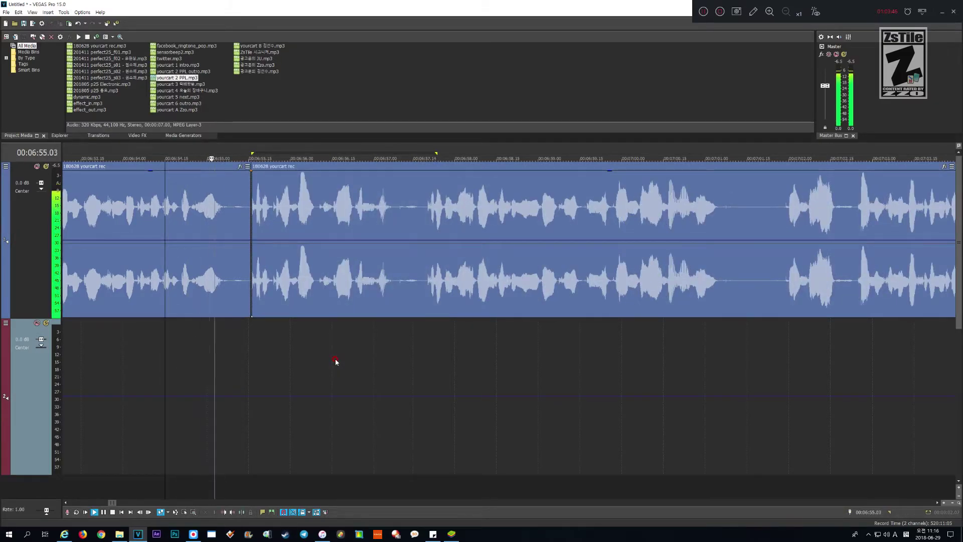
scroll(335, 361, down, 3)
scroll(336, 361, down, 1)
scroll(336, 361, up, 2)
scroll(335, 361, down, 1)
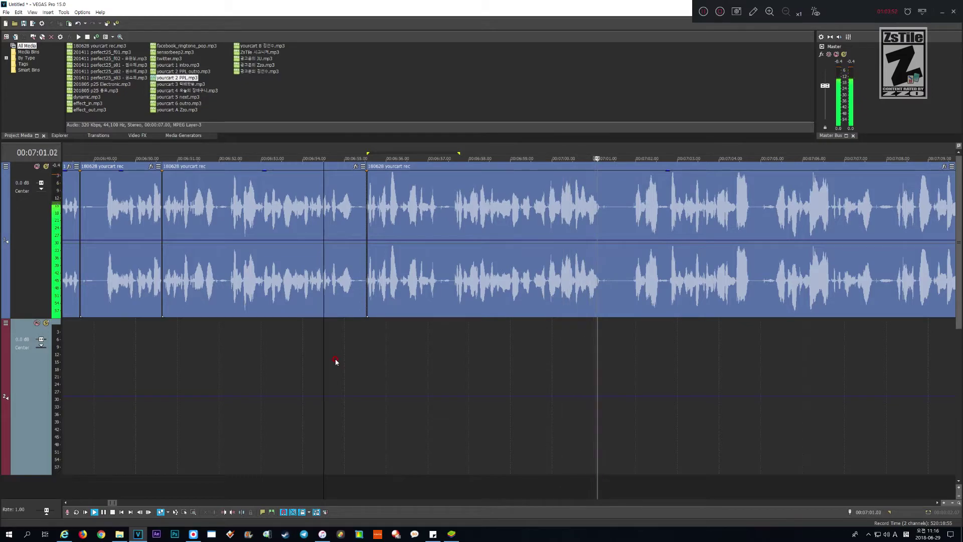
- Locate the cut point by playback and ripple-delete the audio from 00:06:59.27 to about 00:07:01.27
key(Return)
scroll(336, 361, up, 1)
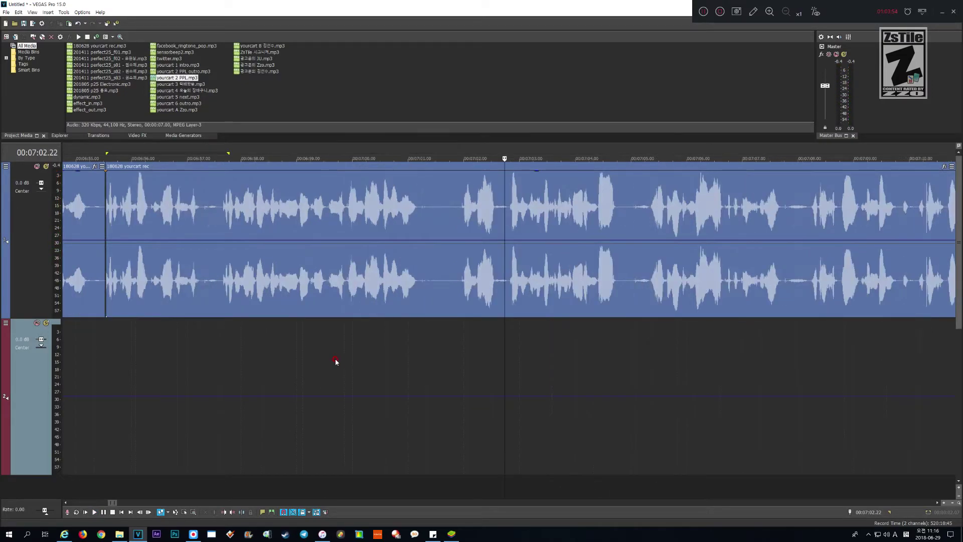
scroll(336, 361, up, 3)
key(space)
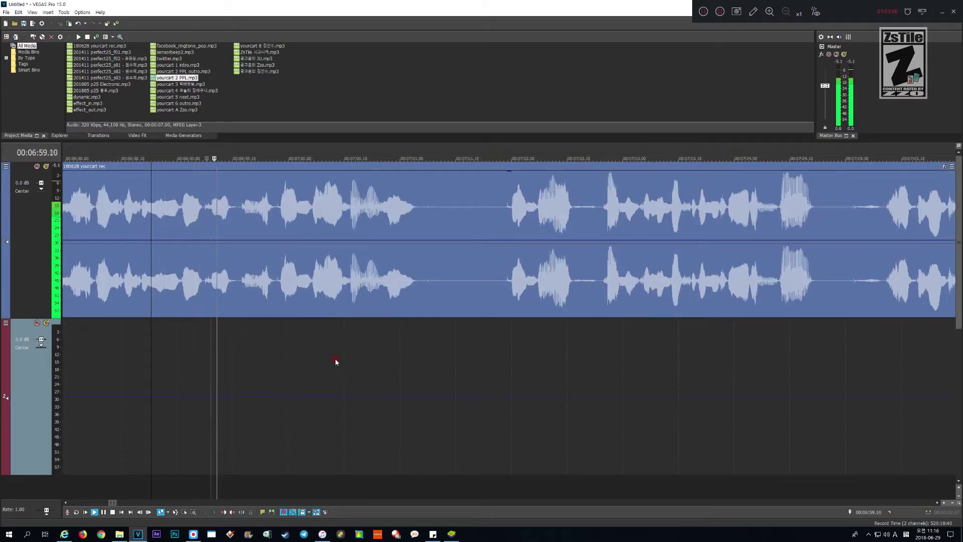
key(space)
key(shift+Right)
key(shift+Left)
key(shift+Left)
key(Delete)
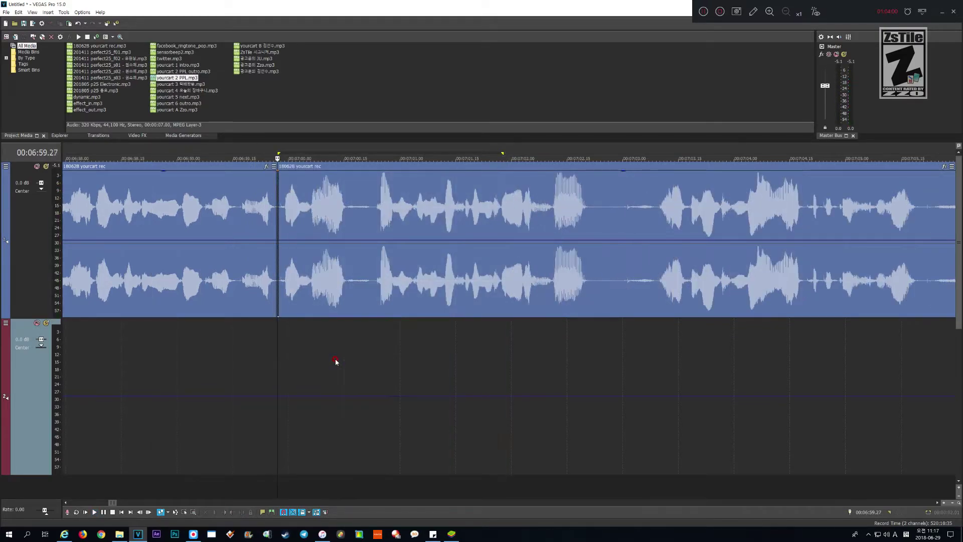
- Play back the join at 00:06:59.27 and continue listening to about 00:07:07.25
key(space)
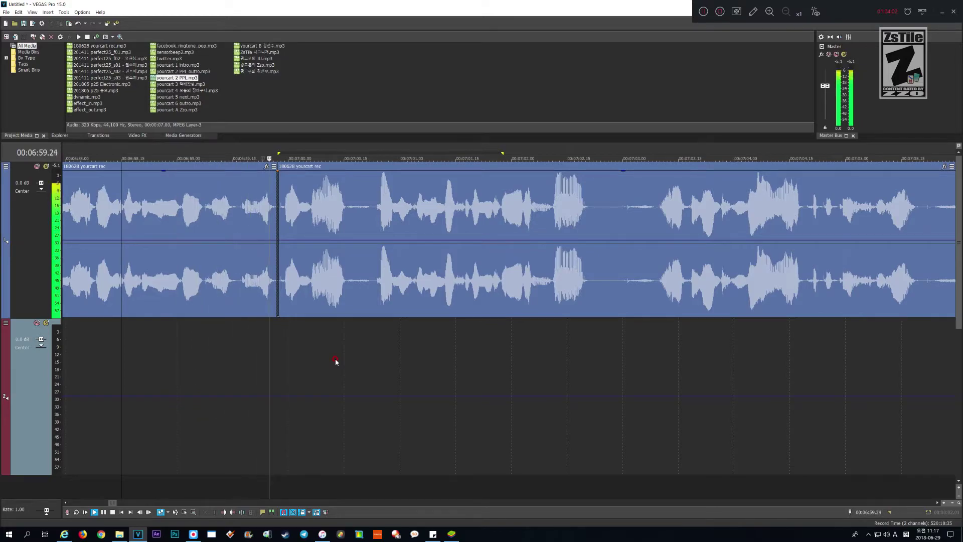
scroll(335, 360, up, 1)
scroll(335, 360, down, 4)
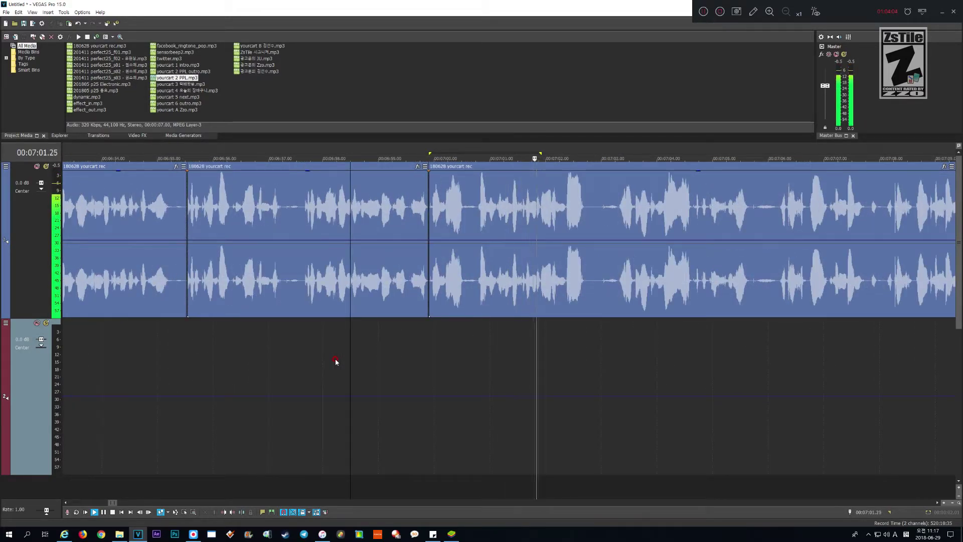
scroll(336, 361, up, 1)
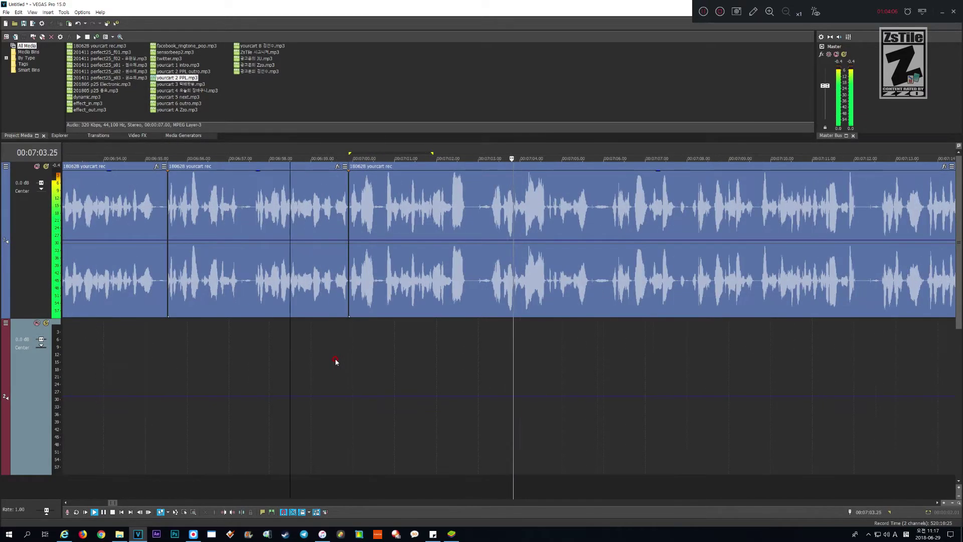
scroll(336, 361, down, 2)
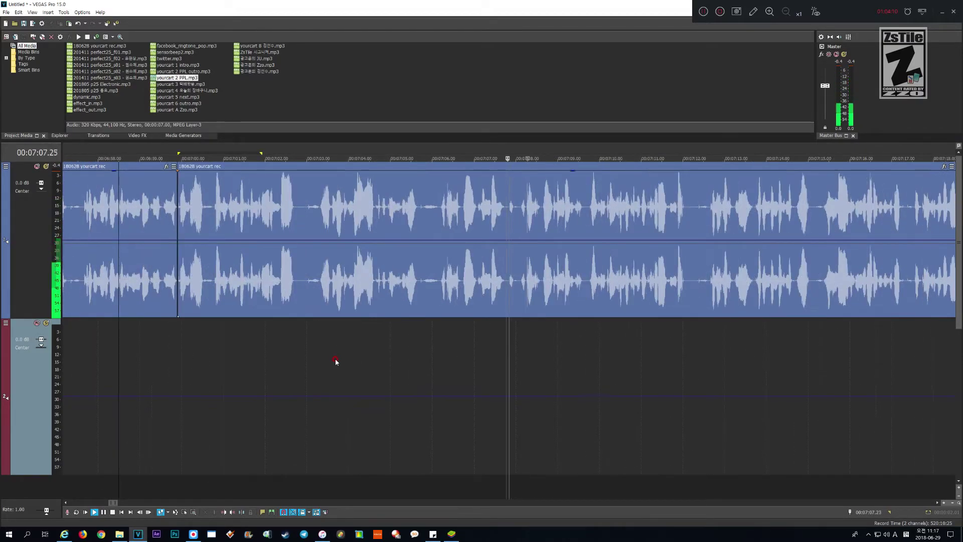
- Stop playback and ripple-delete the audio from about 00:07:06.06 to 00:07:08.03
key(space)
scroll(335, 361, up, 3)
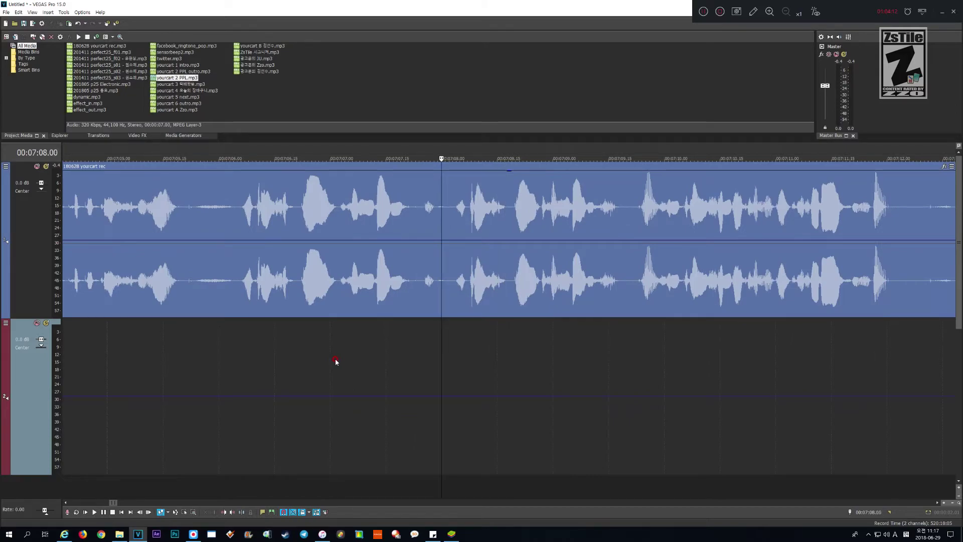
key(shift+Page_Up)
key(shift+Page_Up)
key(shift+Page_Up)
key(shift+Page_Up)
key(shift+Page_Up)
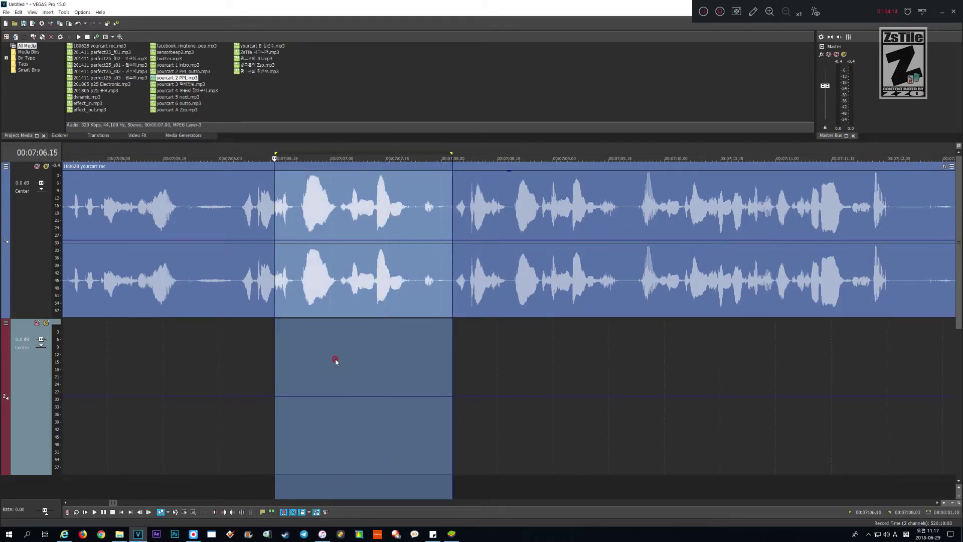
key(shift+Right)
key(shift+Right)
key(shift+Right)
key(shift+Right)
key(Delete)
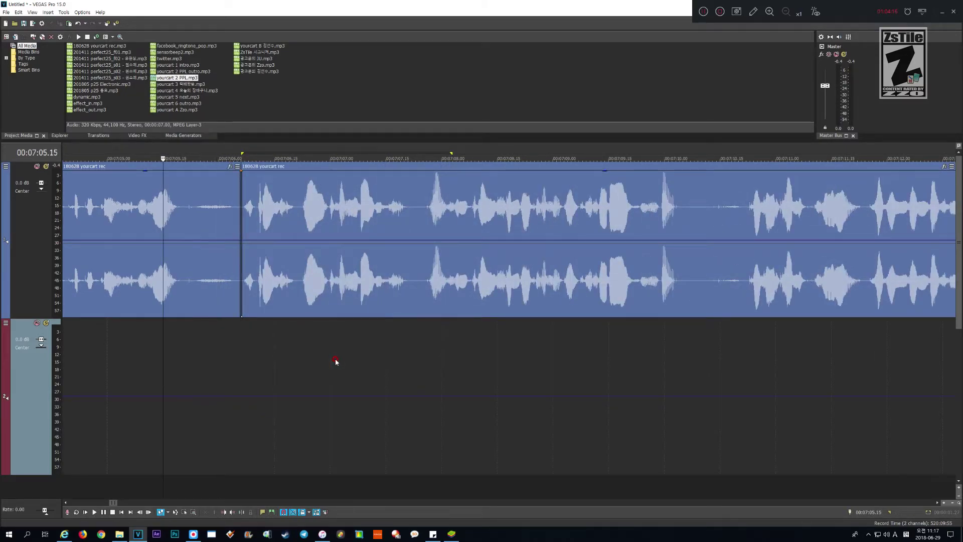
- Play back the join near 00:07:06.06 and continue listening to about 00:07:19
key(space)
scroll(335, 361, down, 3)
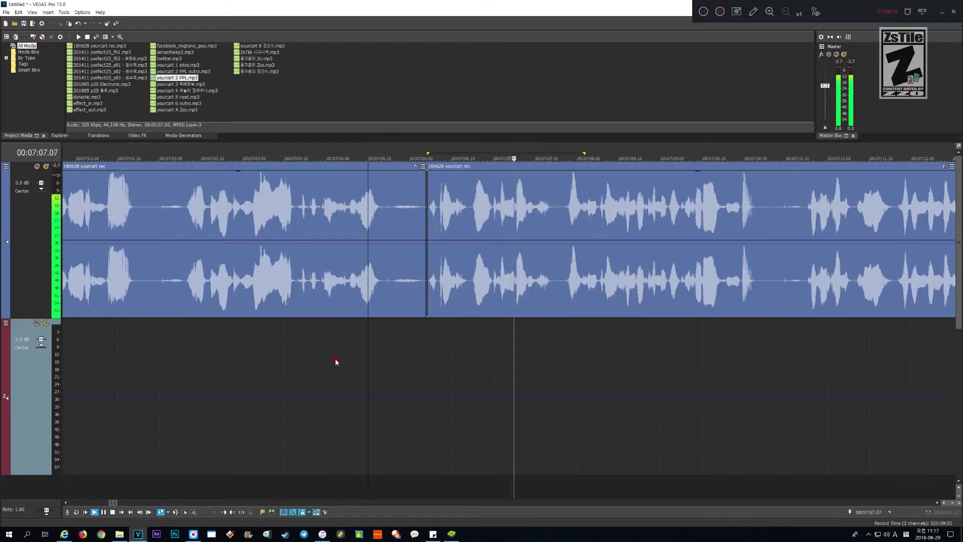
scroll(335, 361, up, 2)
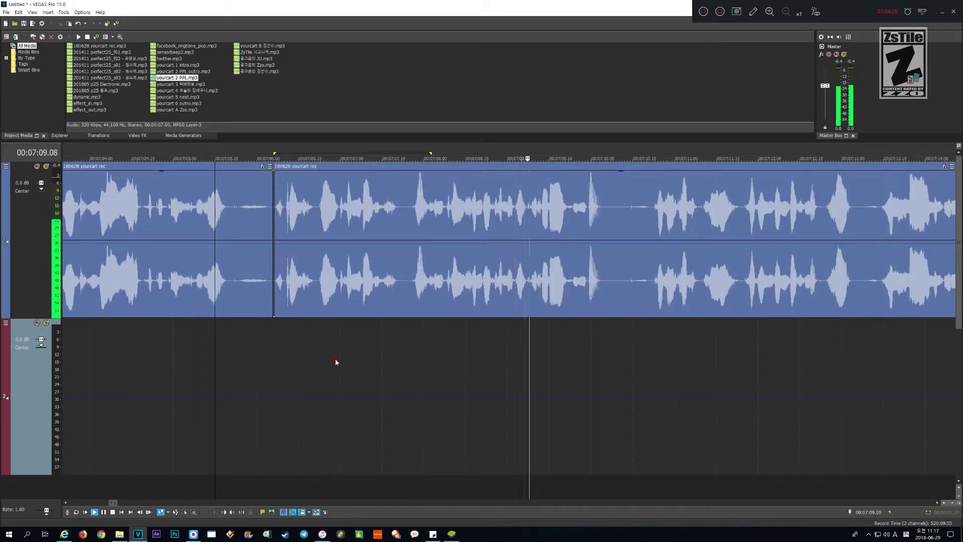
scroll(335, 361, down, 1)
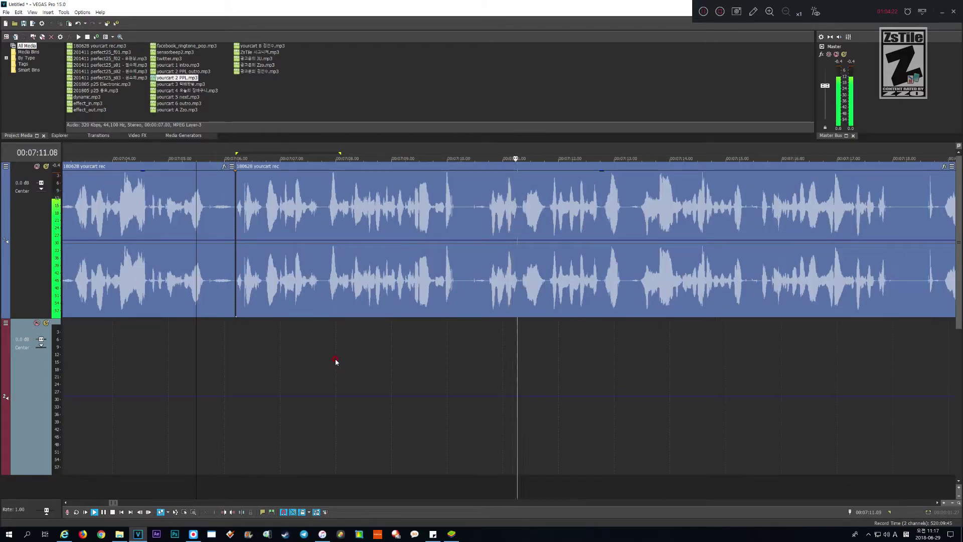
scroll(336, 361, up, 1)
scroll(335, 361, down, 1)
scroll(335, 361, down, 2)
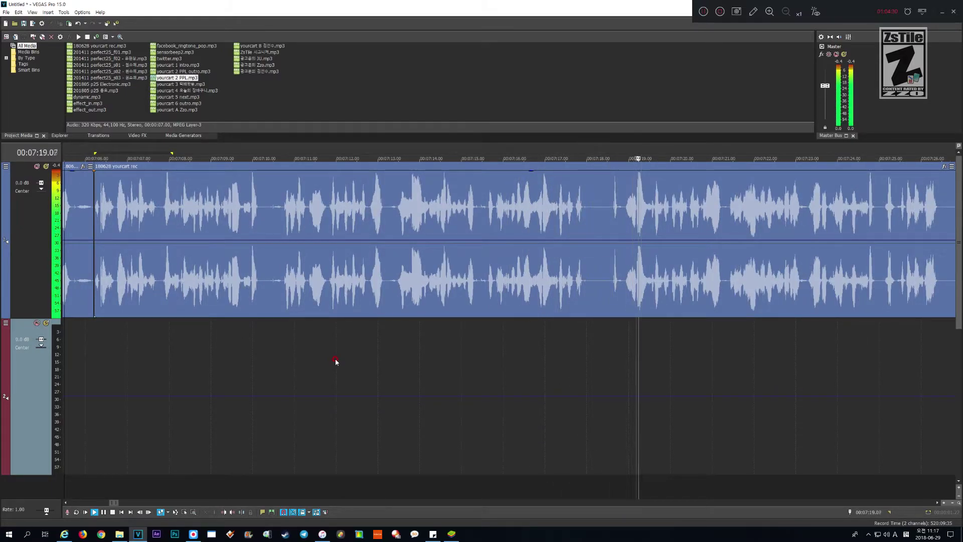
- Stop playback and replay the passage between about 00:07:16 and 00:07:19 to find where speech needs cutting
key(Return)
scroll(336, 362, up, 3)
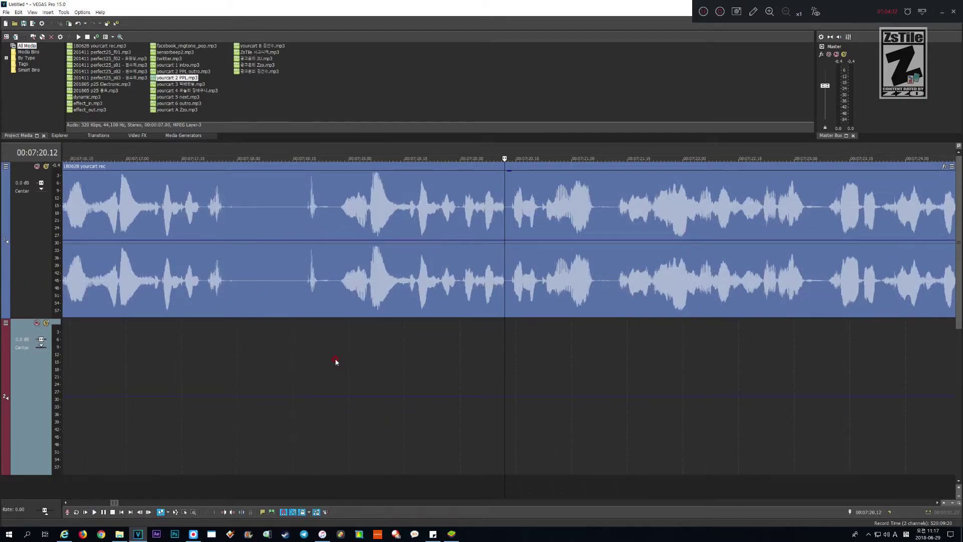
scroll(335, 361, down, 1)
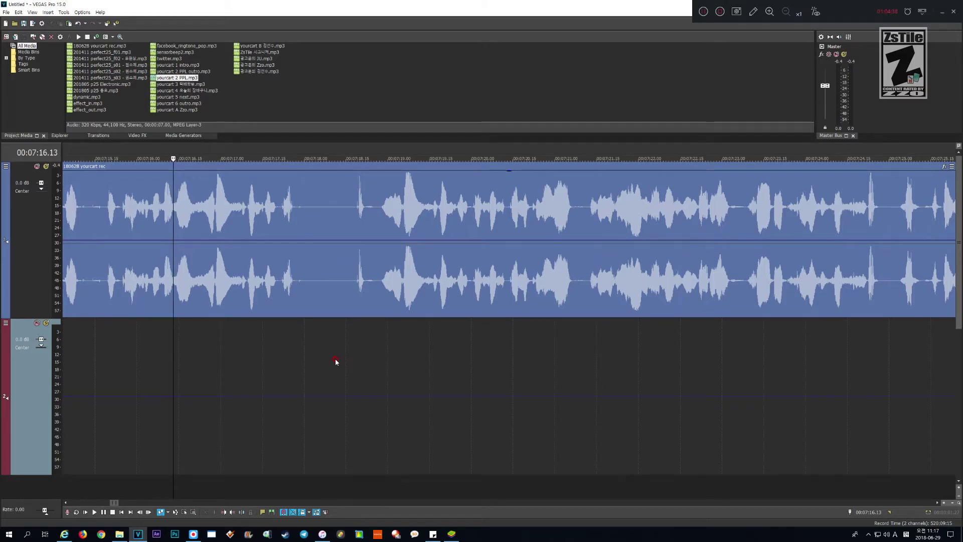
scroll(336, 361, up, 2)
scroll(336, 361, down, 1)
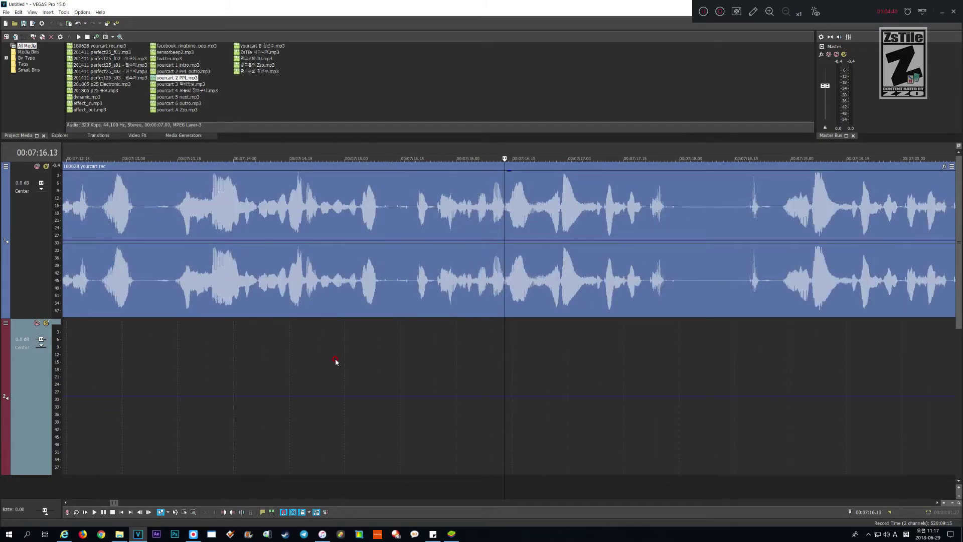
key(Return)
key(Return)
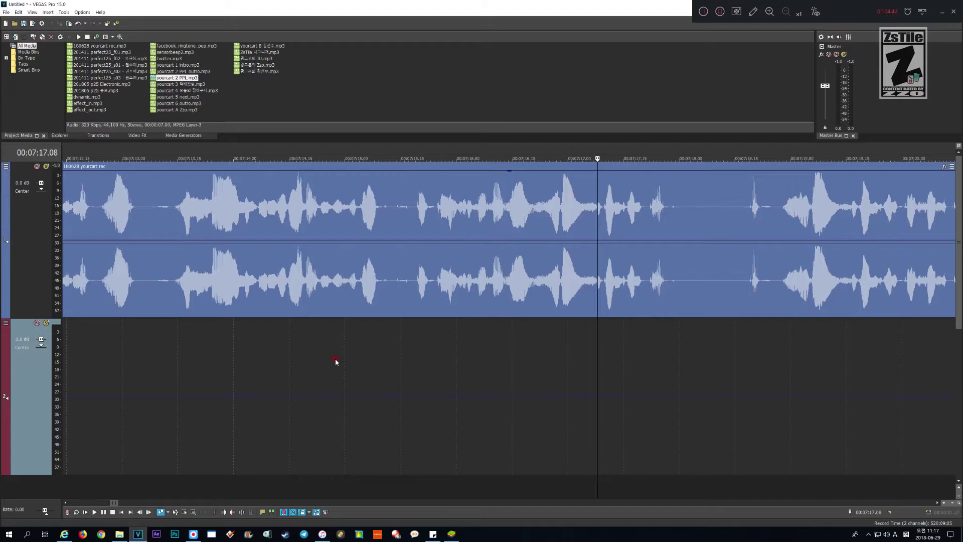
key(Return)
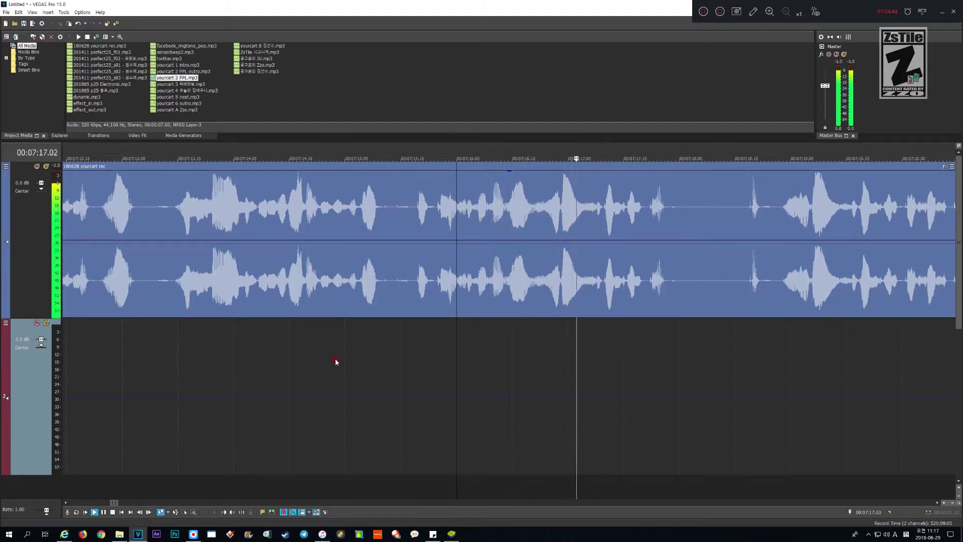
key(Return)
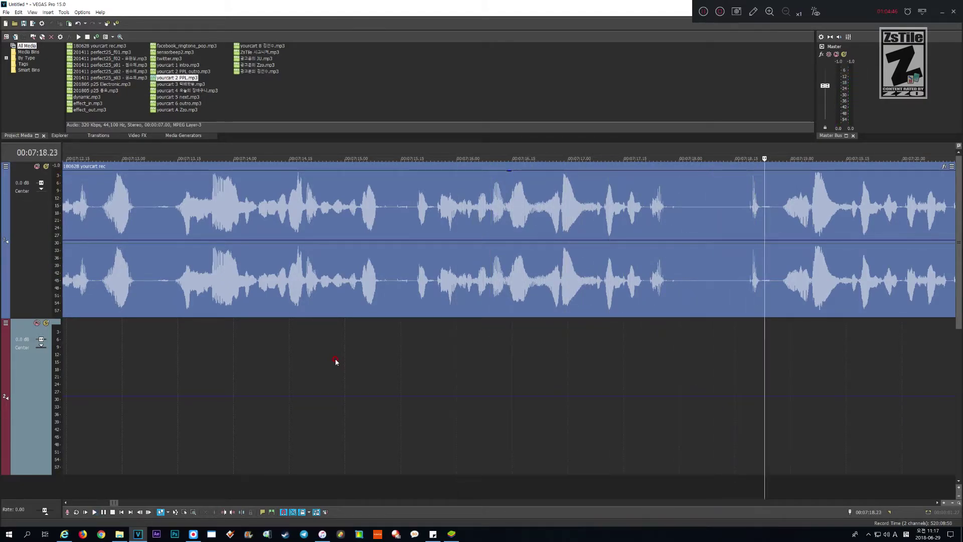
- Pinpoint the cut start by short playbacks and ripple-delete the audio from 00:07:16.28 to 00:07:19.05
scroll(335, 361, up, 3)
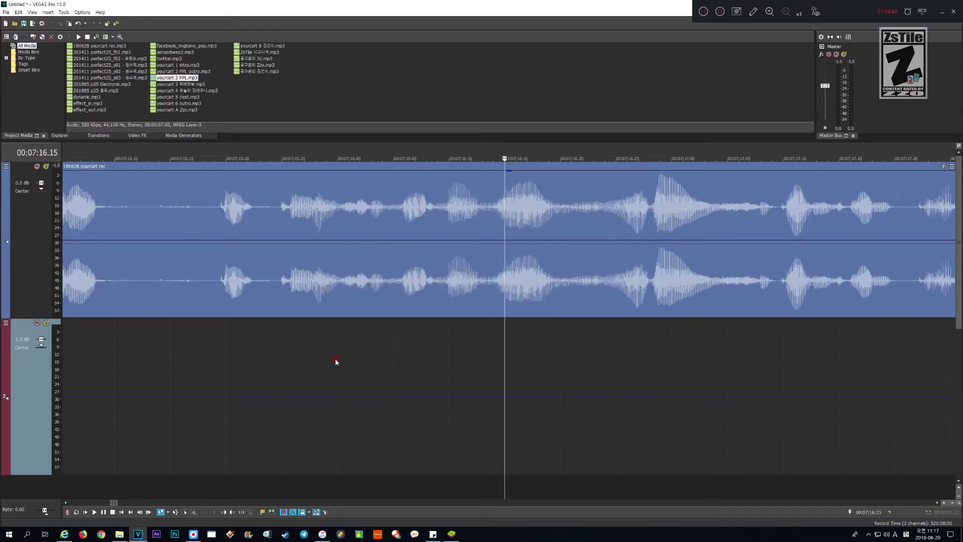
key(Return)
key(Return)
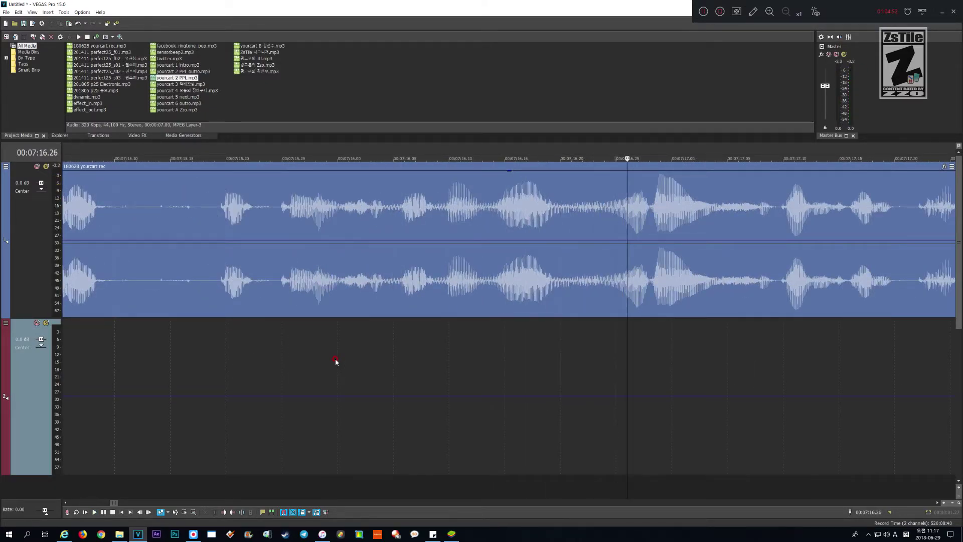
scroll(336, 361, down, 3)
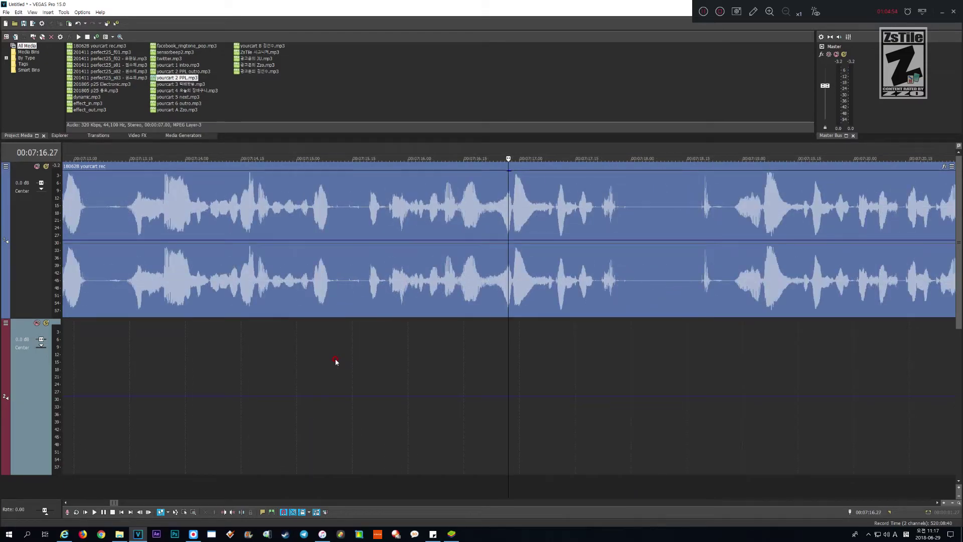
scroll(335, 361, up, 3)
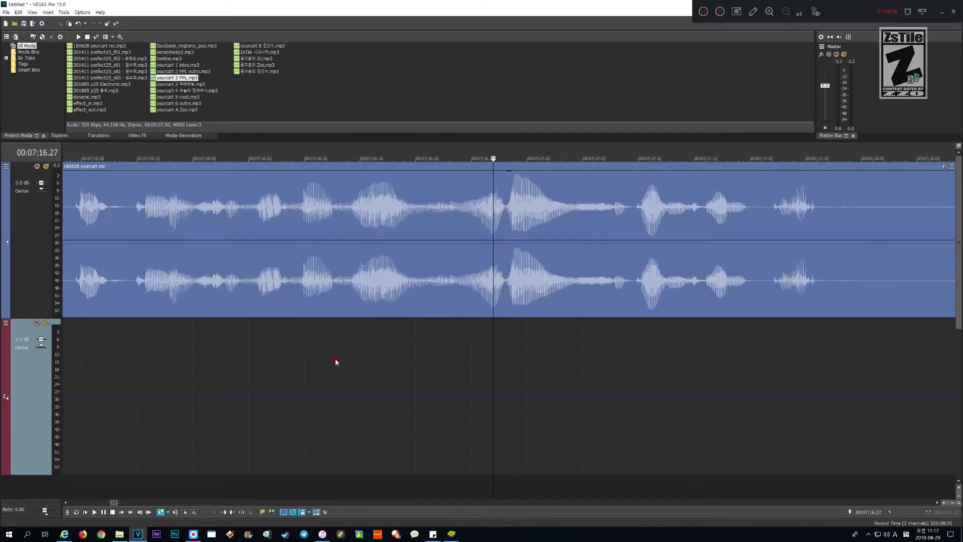
key(Return)
key(Return)
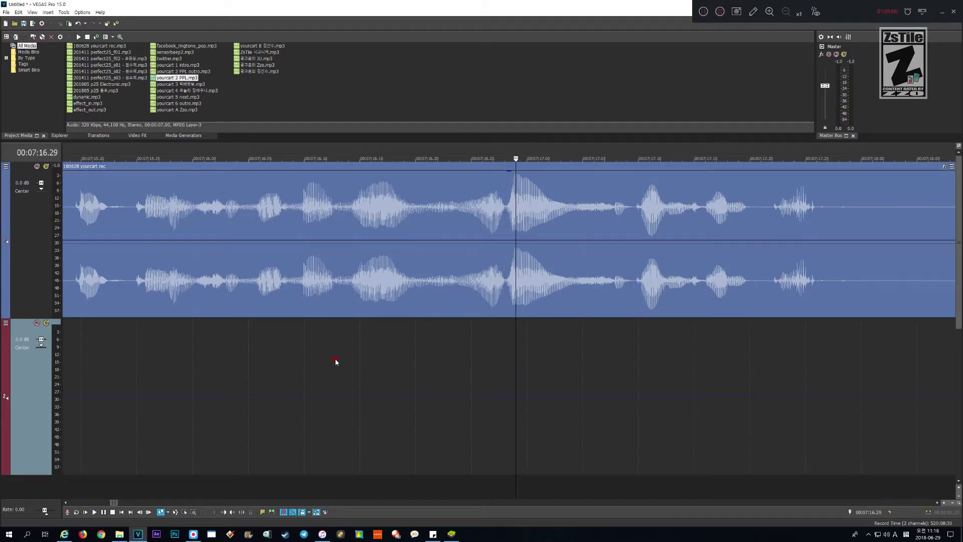
key(alt+Left)
scroll(335, 361, down, 4)
key(shift+Right)
key(shift+Right)
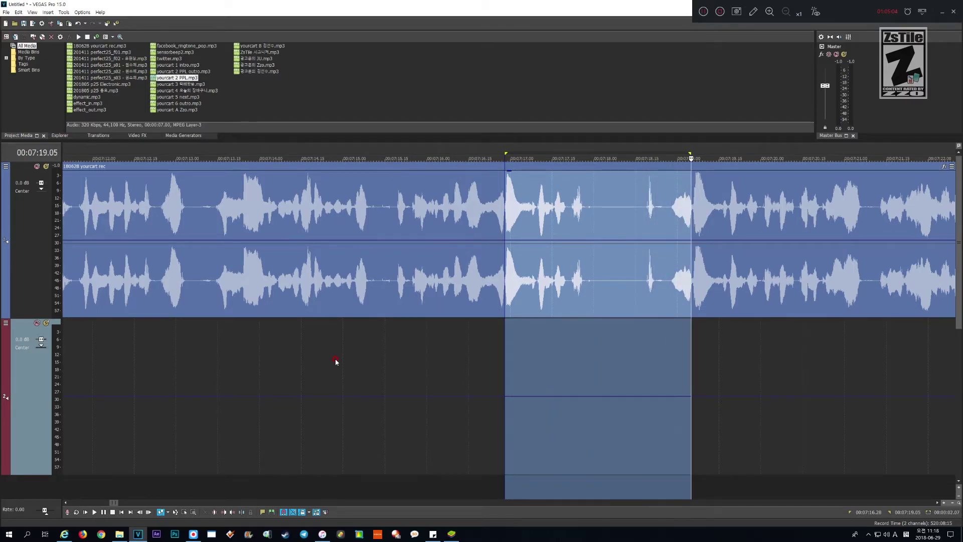
key(Delete)
- Play back the new join at 00:07:16.28, inspect its waveform closely, and replay the passage from about 00:07:15.20
key(space)
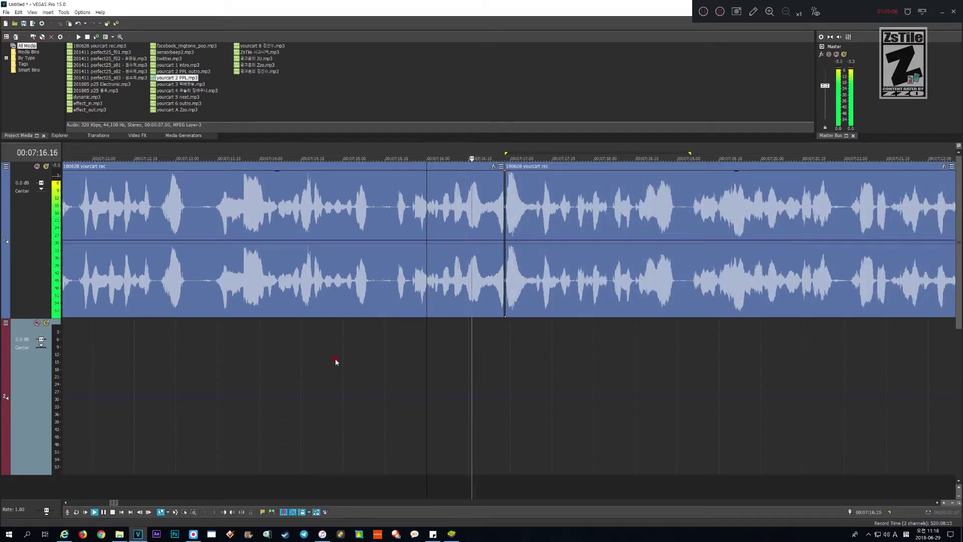
key(space)
scroll(336, 361, up, 5)
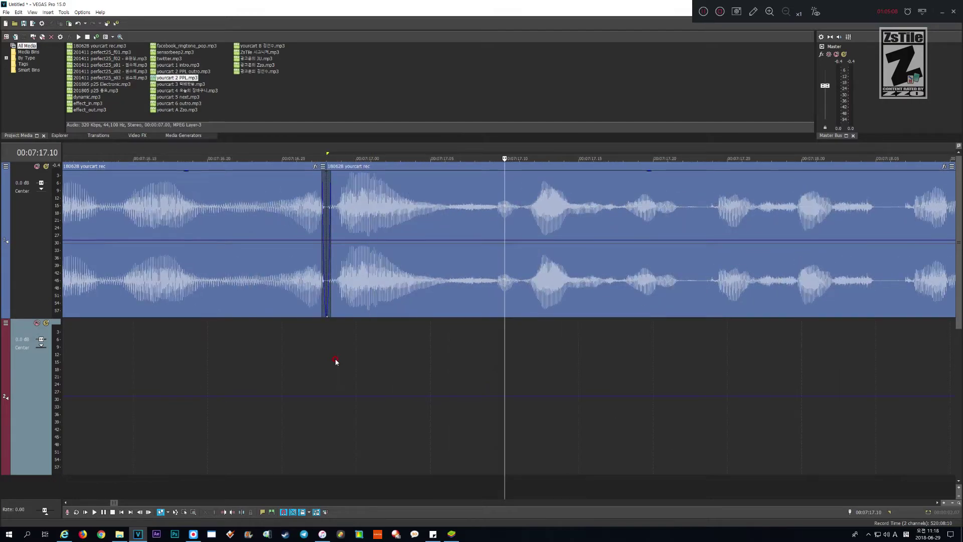
click(352, 264)
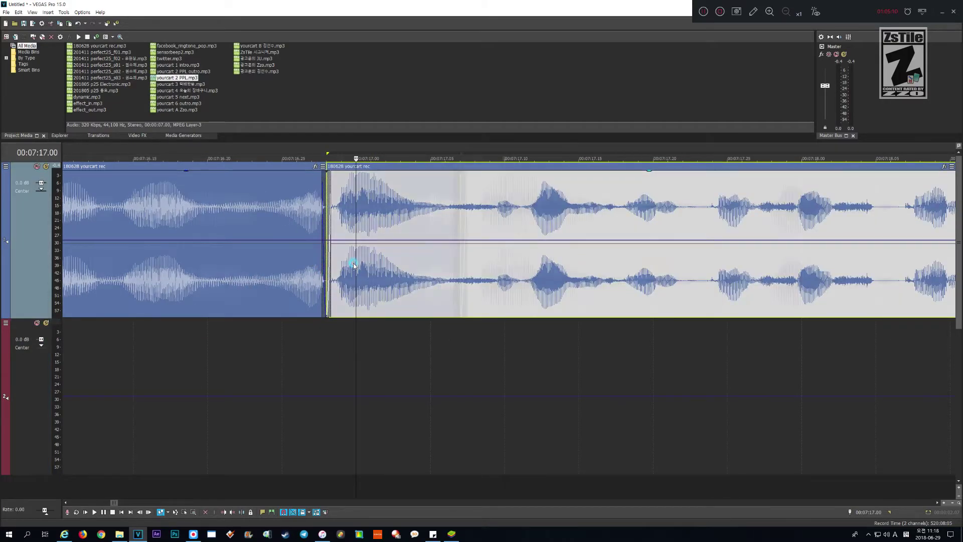
scroll(499, 178, up, 2)
scroll(552, 224, down, 5)
click(431, 394)
key(space)
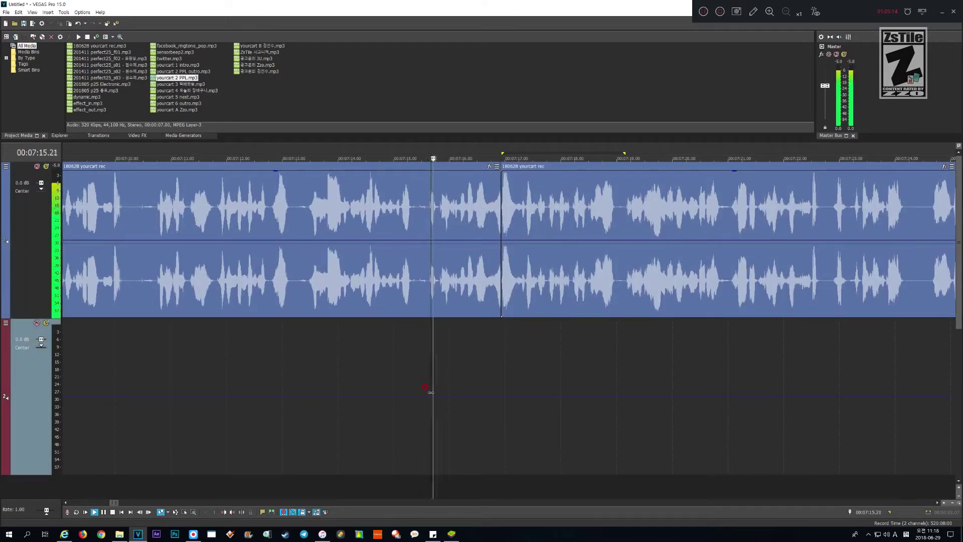
key(Return)
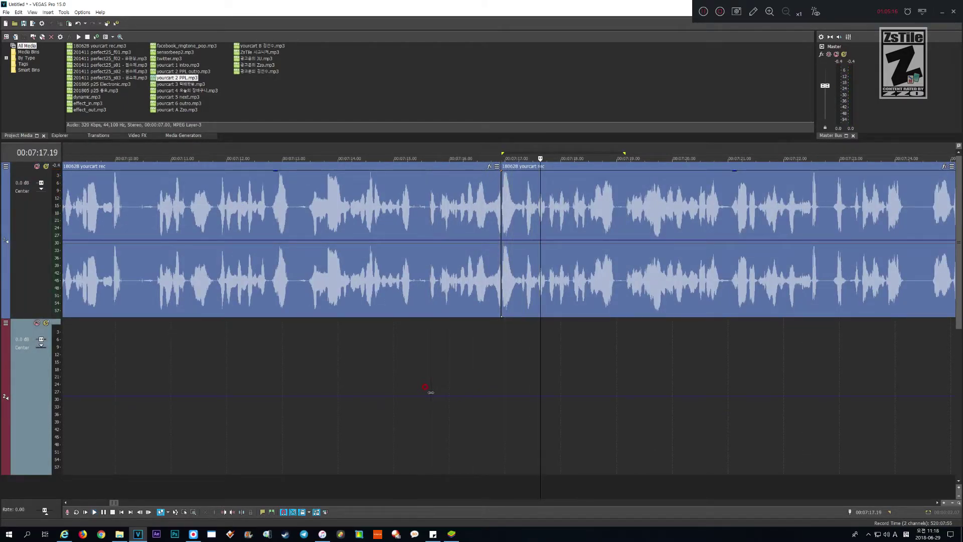
- Undo the last cut so the audio removed at the 00:07:16.28 join is restored
scroll(431, 391, up, 3)
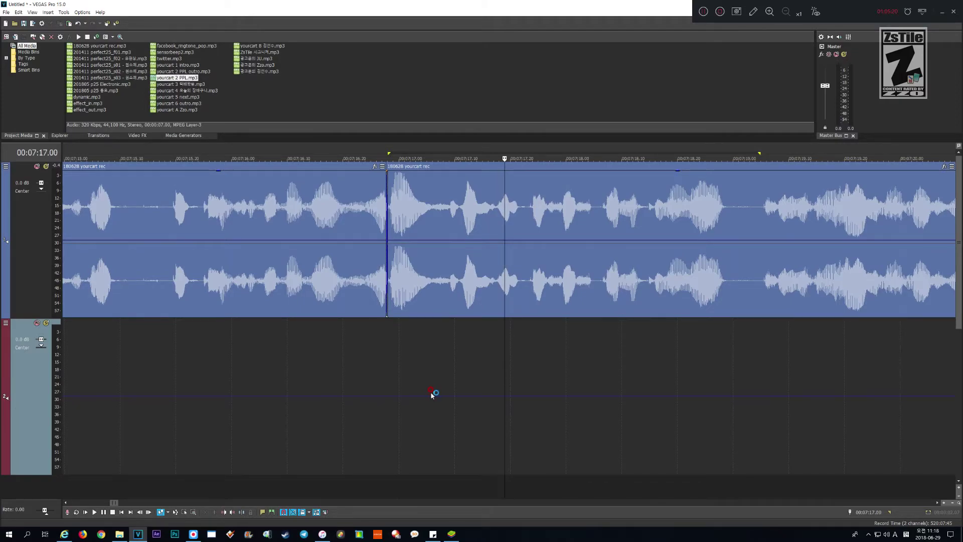
key(ctrl+z)
scroll(430, 394, down, 3)
key(ctrl+z)
key(ctrl+z)
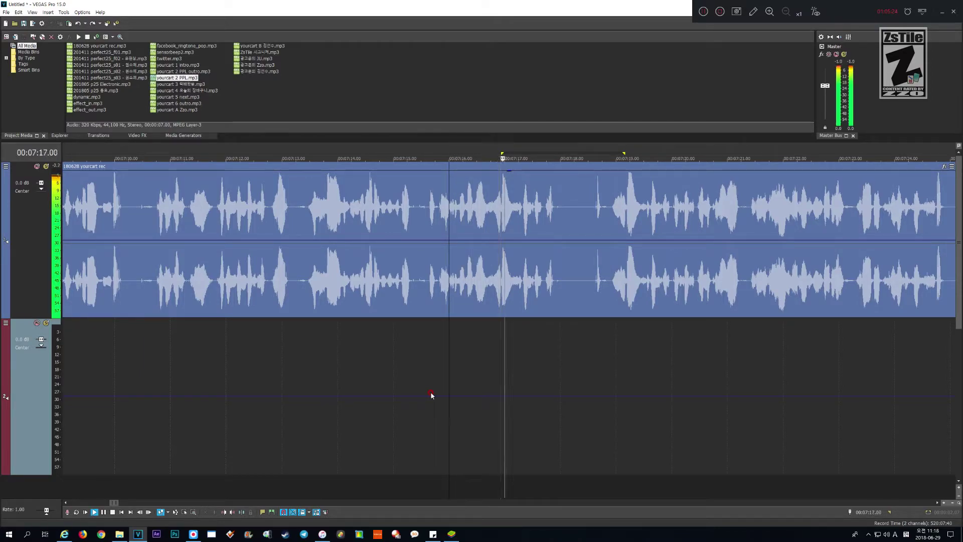
- Play back the restored passage, stop after the repeated phrase and place the cursor at 00:07:19.02 as the new cut end
key(Return)
scroll(432, 395, up, 3)
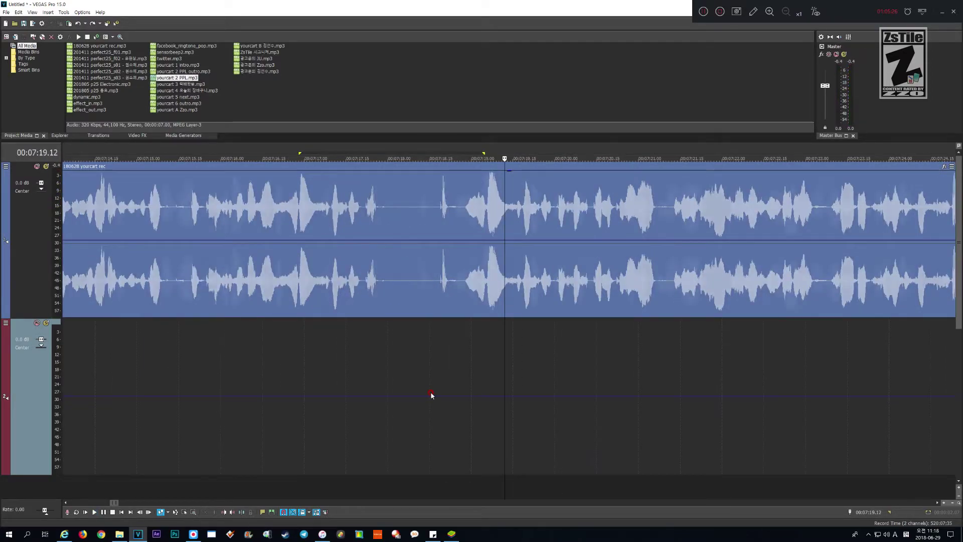
key(Left)
key(Left)
key(Left)
key(Left)
key(Left)
key(Left)
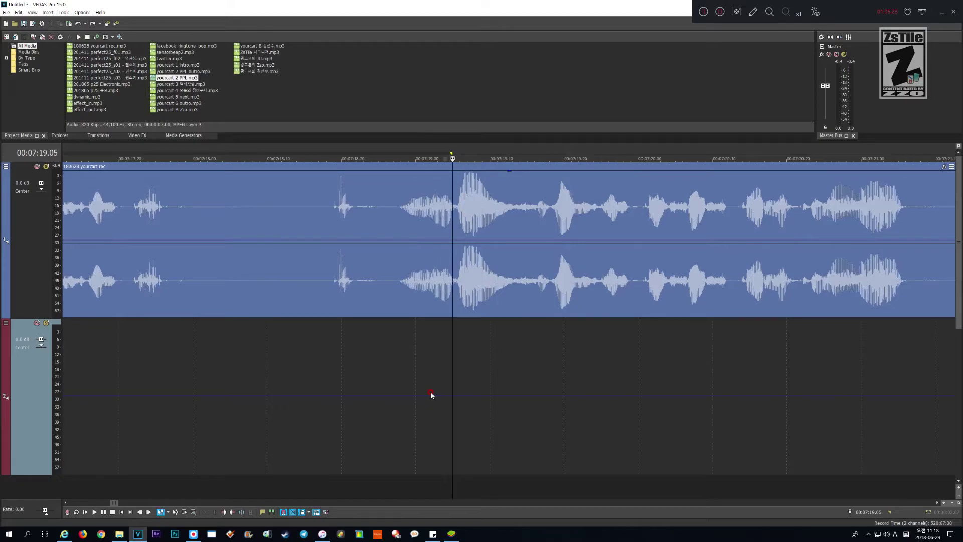
scroll(432, 395, down, 3)
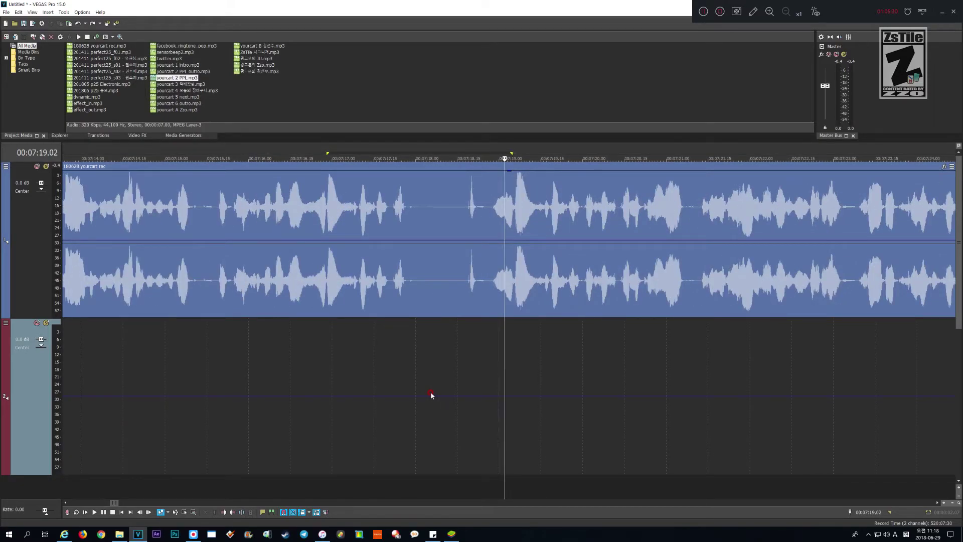
- Extend the selection back from 00:07:19.02 to 00:07:16.24, check its start by short playback, and ripple-delete the selected audio
key(shift+Left)
key(shift+Left)
key(shift+Left)
key(shift+Left)
key(shift+Left)
key(shift+Left)
key(shift+Left)
key(shift+Left)
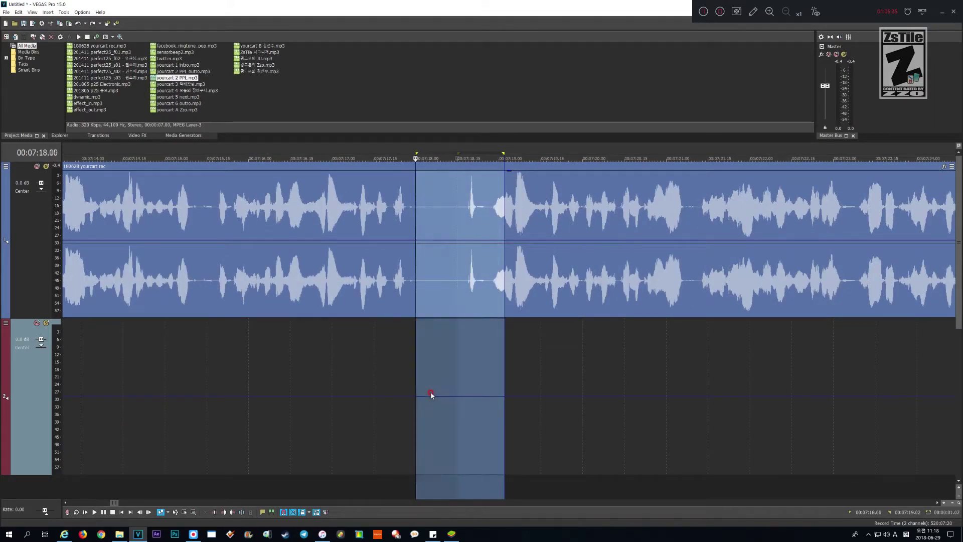
key(shift+Left)
key(shift+Left)
key(space)
key(space)
key(Delete)
- Play back the join at 00:07:16.24, extend the first clip's end slightly and slide the following clip back into a short crossfade
key(space)
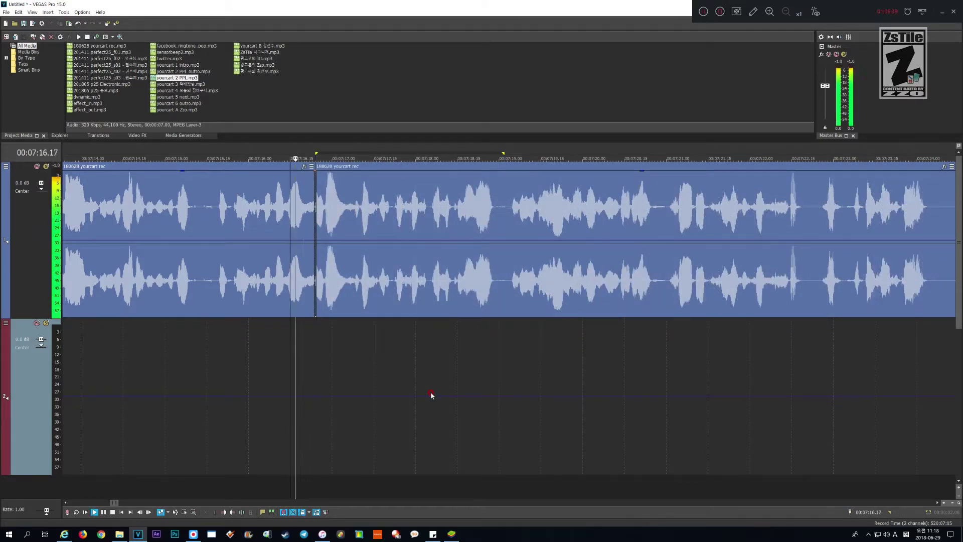
key(Return)
scroll(431, 395, up, 2)
scroll(431, 395, up, 1)
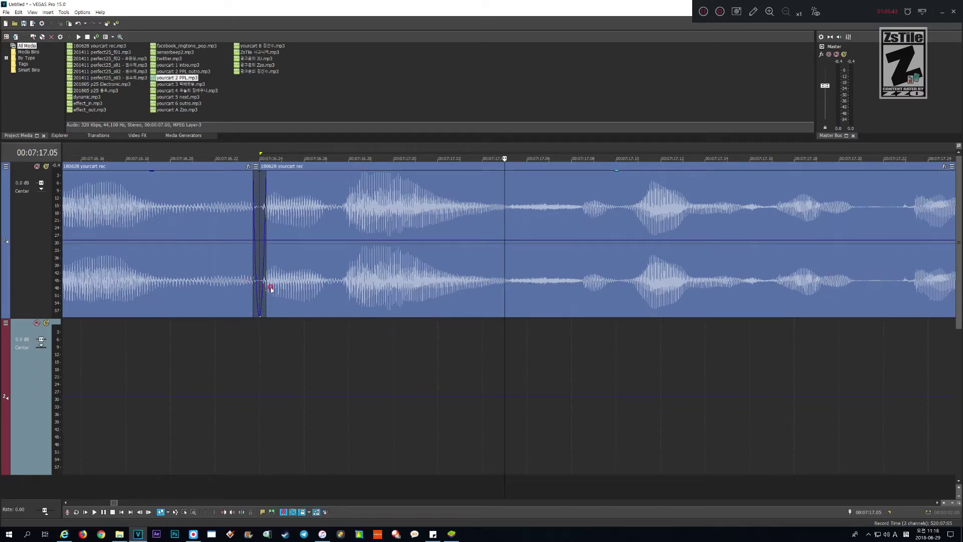
drag(253, 298, 269, 279)
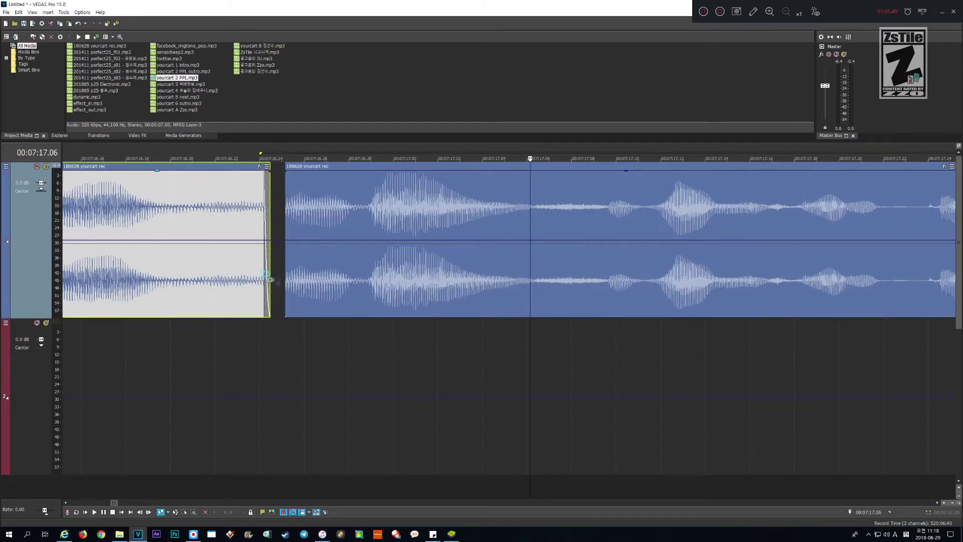
drag(345, 262, 322, 262)
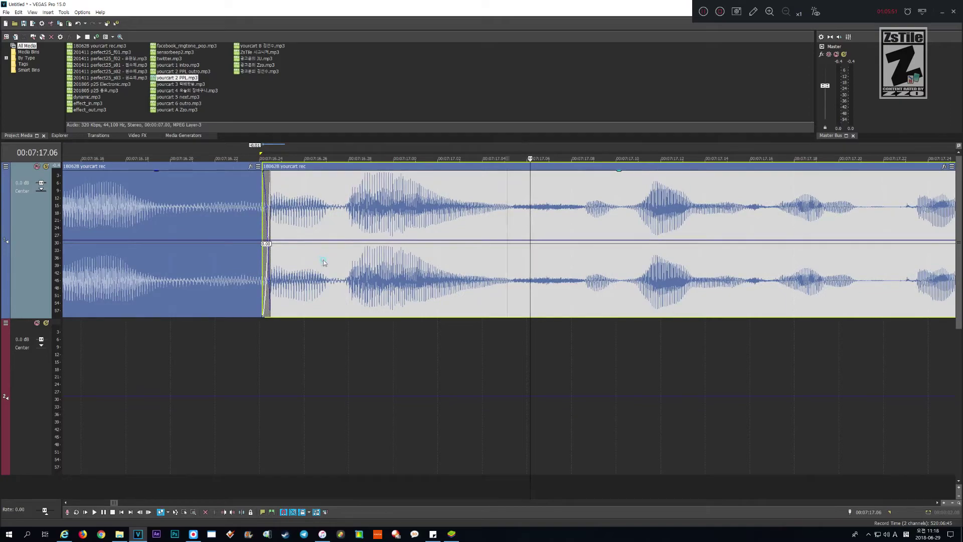
scroll(420, 346, down, 3)
- Play back the adjusted join from 00:07:16.00, replay it from about 00:07:16.10 and continue listening to about 00:07:32
click(336, 376)
key(space)
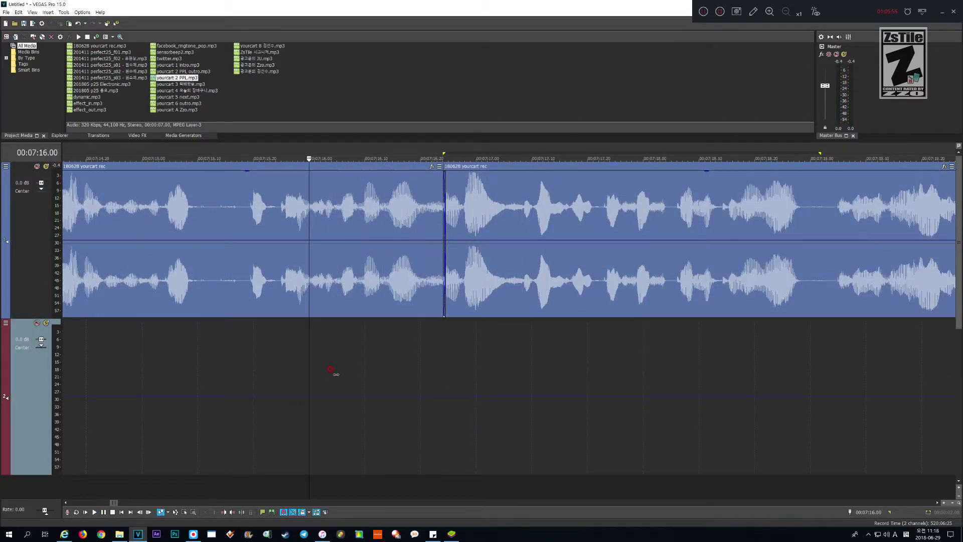
key(space)
key(Return)
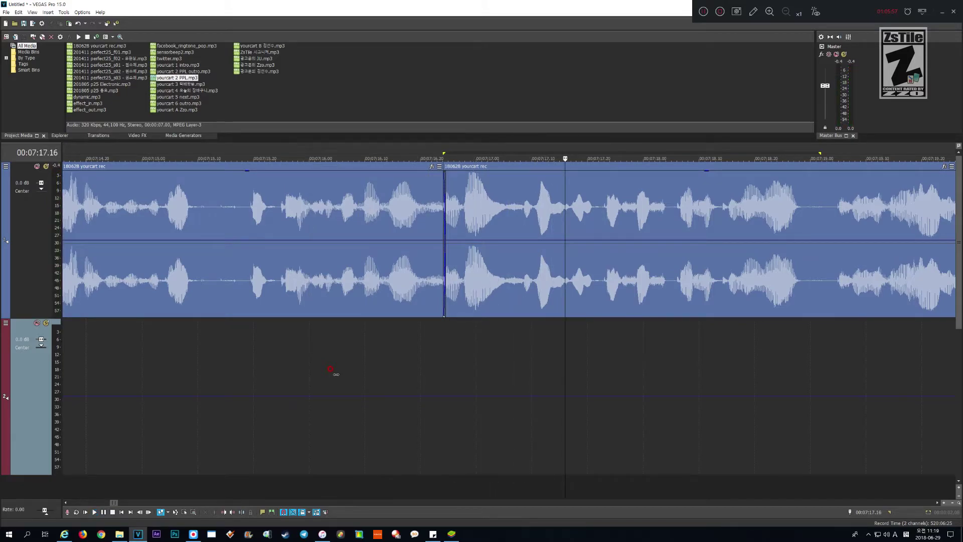
key(space)
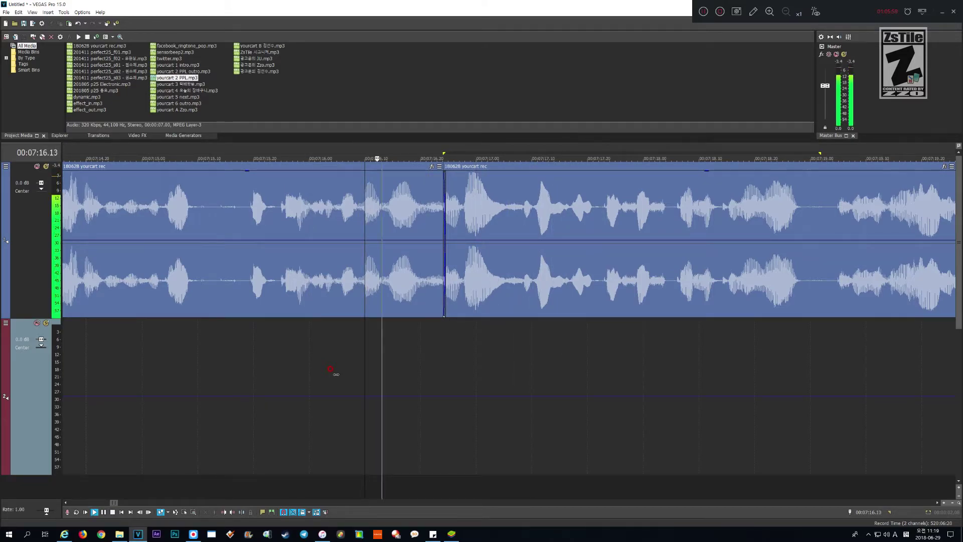
scroll(336, 374, down, 2)
scroll(336, 374, down, 3)
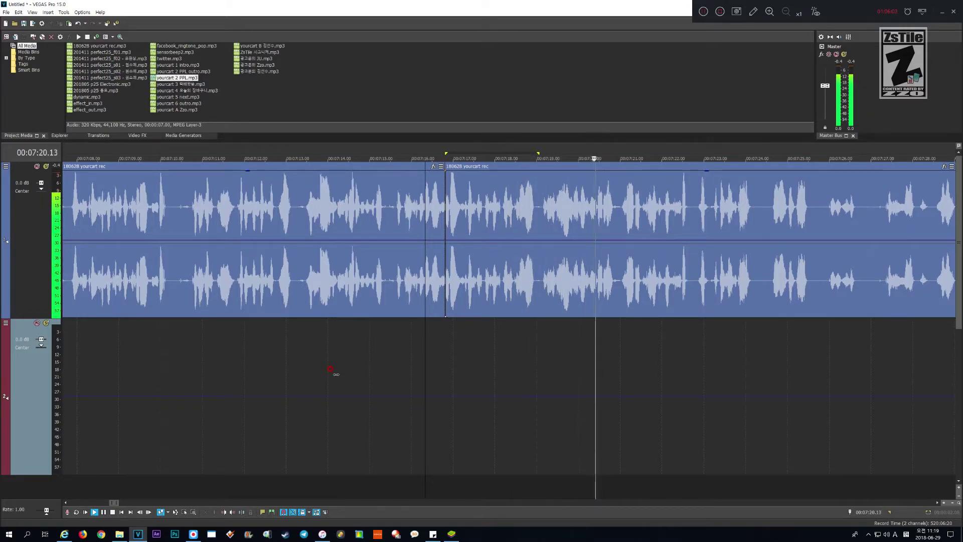
scroll(336, 374, up, 1)
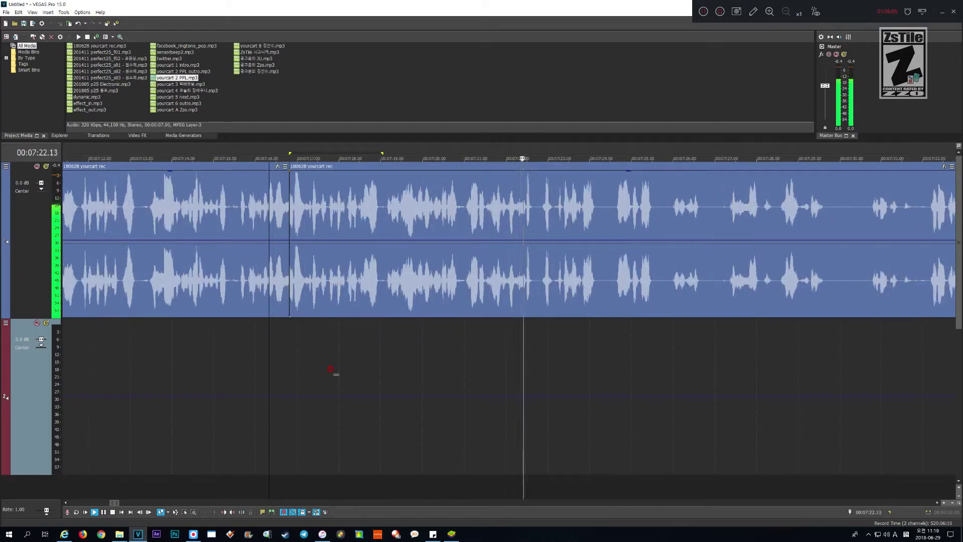
scroll(336, 374, down, 1)
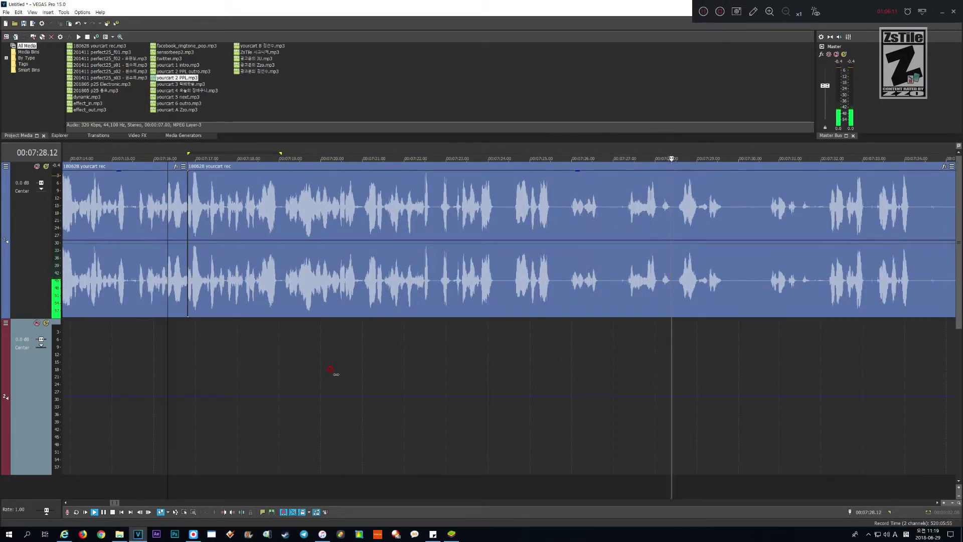
scroll(335, 374, down, 1)
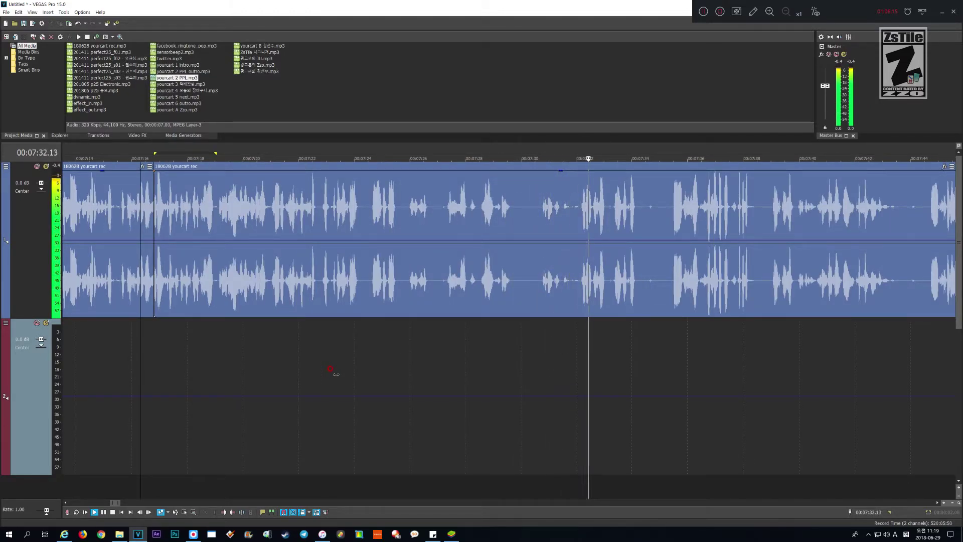
- Stop playback and ripple-delete the audio from about 00:07:24.20 to 00:07:32.05, checking the selection's start by playback
key(space)
scroll(335, 374, up, 1)
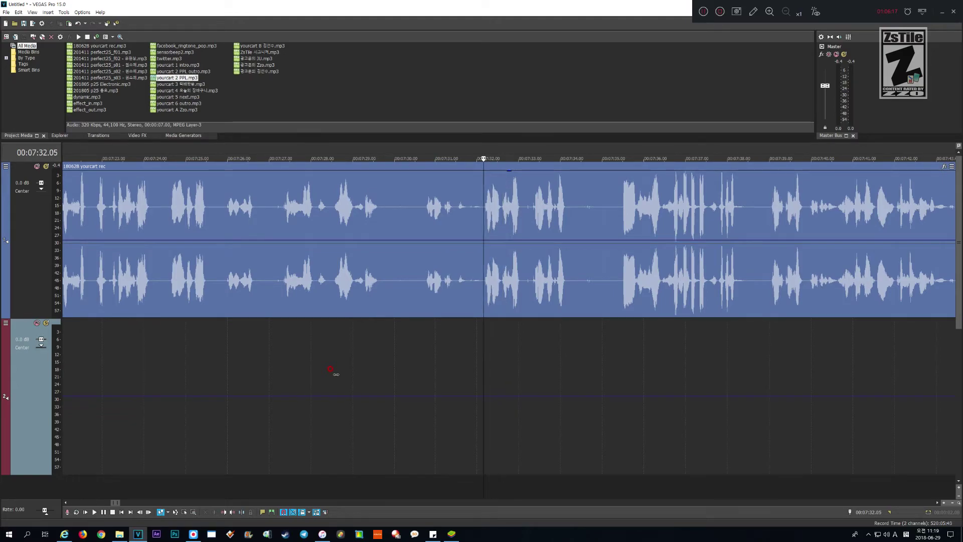
scroll(336, 374, down, 2)
key(shift+Page_Up)
key(shift+Page_Up)
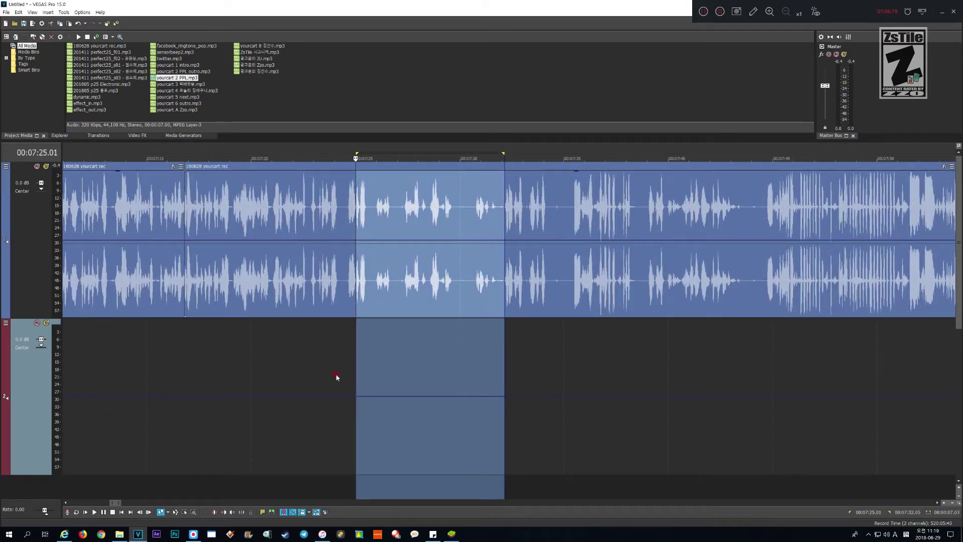
key(shift+Left)
key(shift+Left)
key(shift+Left)
key(space)
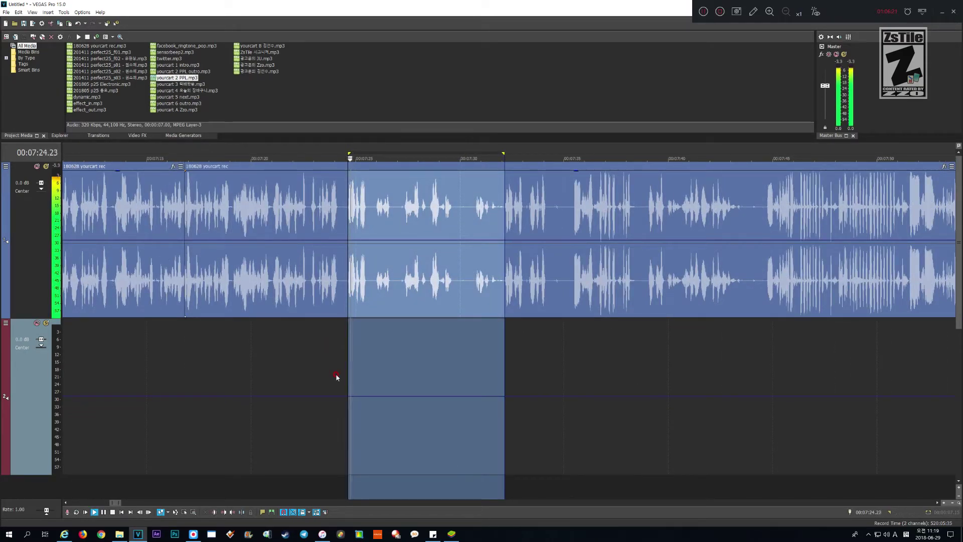
key(Delete)
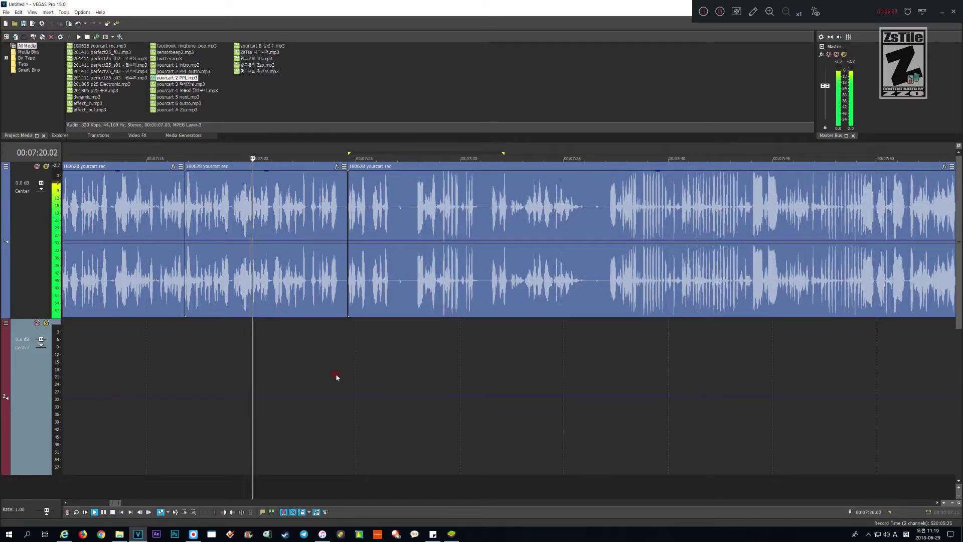
- Move the cursor to 00:07:22.00 and play back the new join near 00:07:24.20
key(Return)
key(Up)
key(Up)
key(Up)
key(Page_Up)
key(Page_Up)
key(Page_Up)
key(Page_Up)
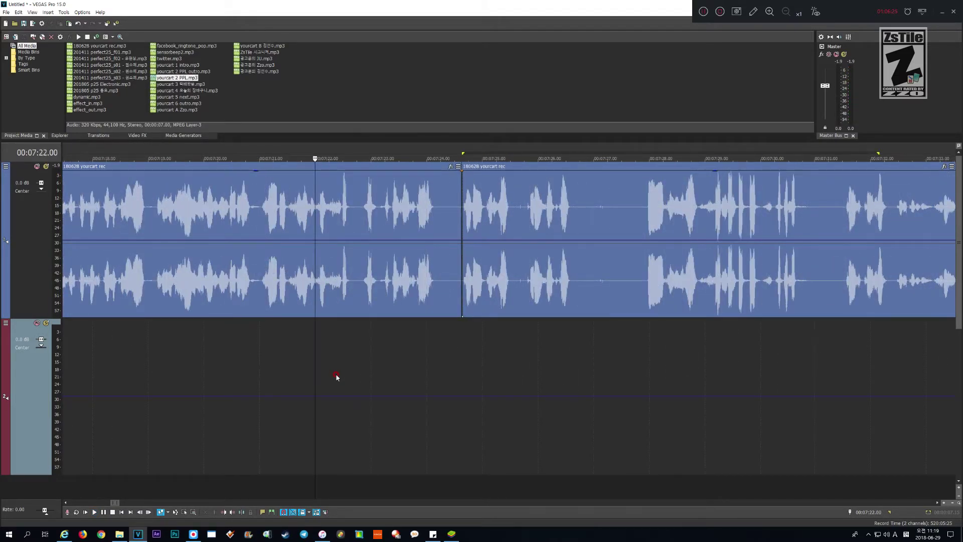
key(space)
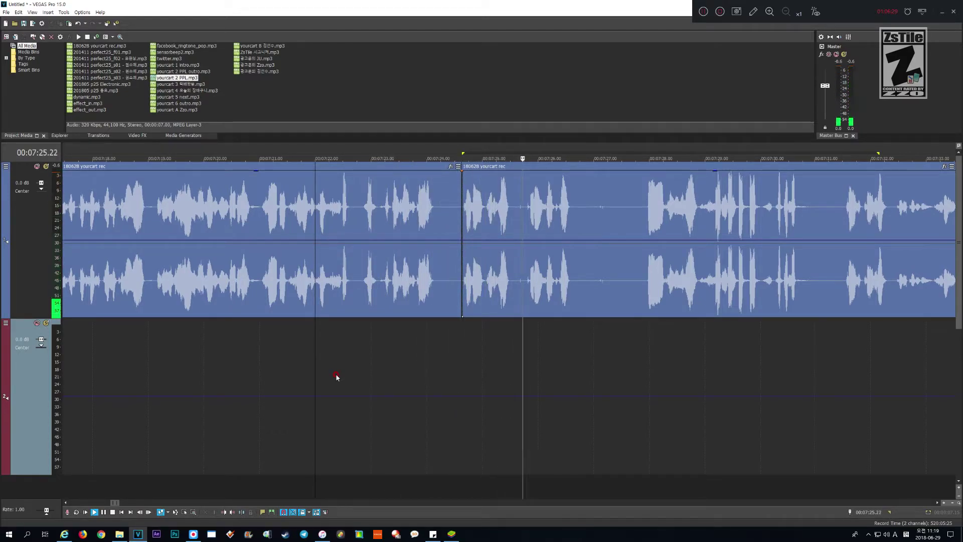
- Stop playback and slide the clip after the 00:07:24.20 join slightly earlier to form a short crossfade with the preceding clip
scroll(336, 377, down, 1)
key(Return)
scroll(336, 377, up, 2)
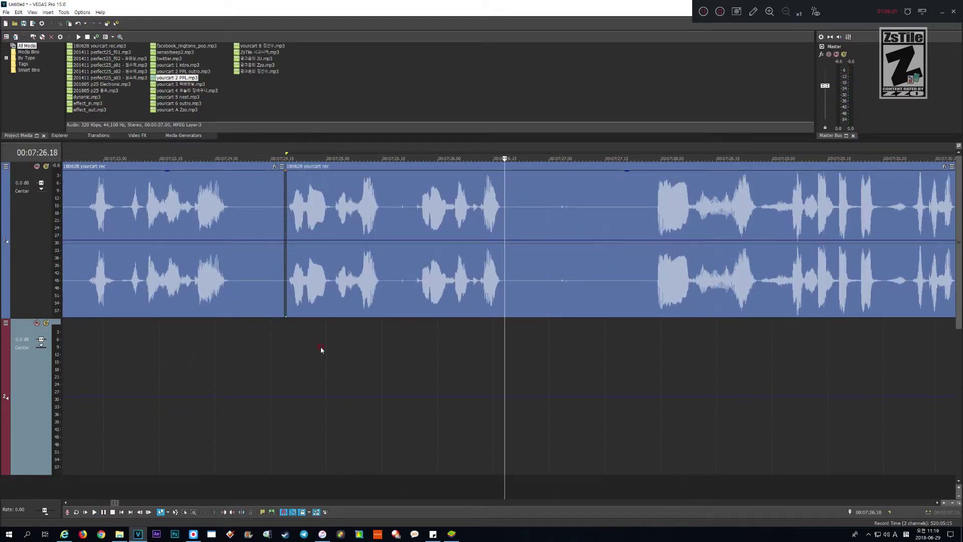
click(314, 300)
scroll(403, 290, up, 1)
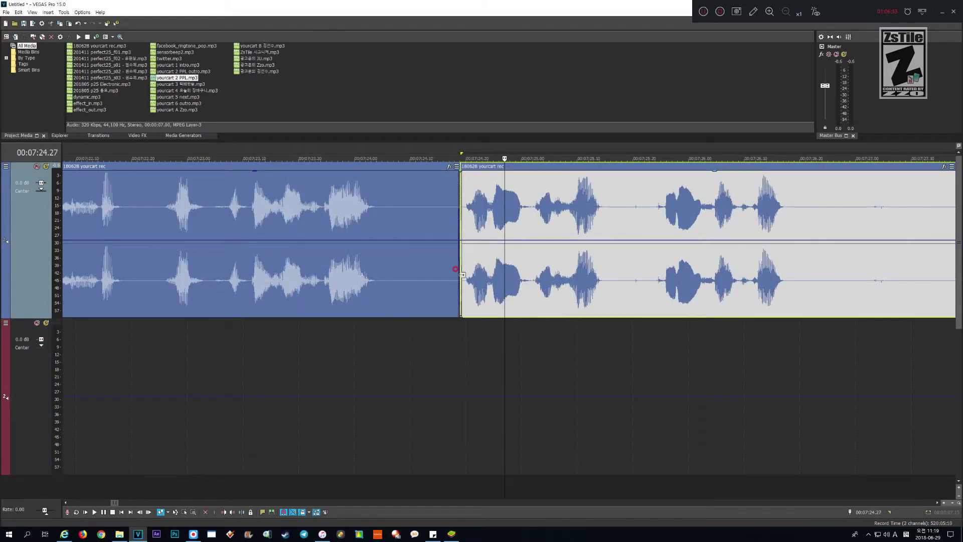
scroll(461, 275, up, 1)
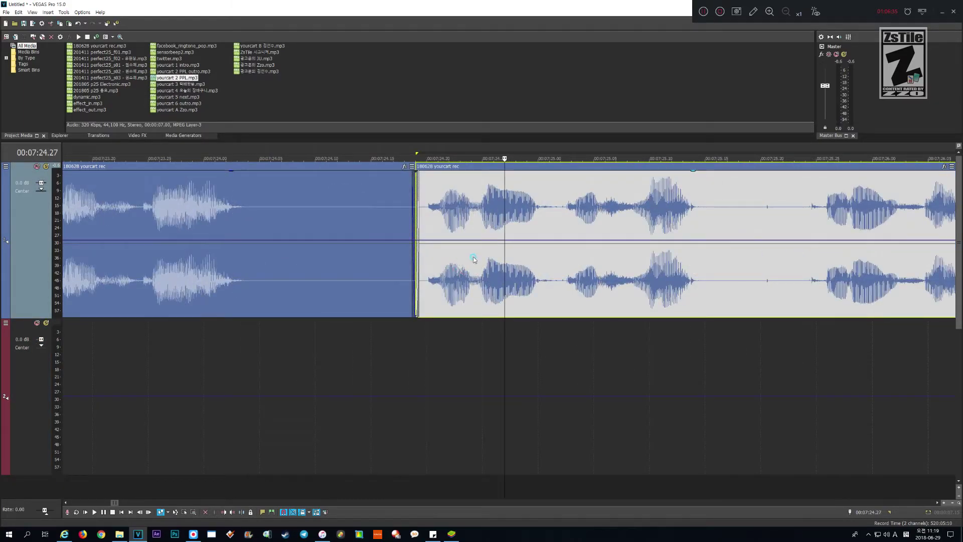
scroll(436, 296, down, 5)
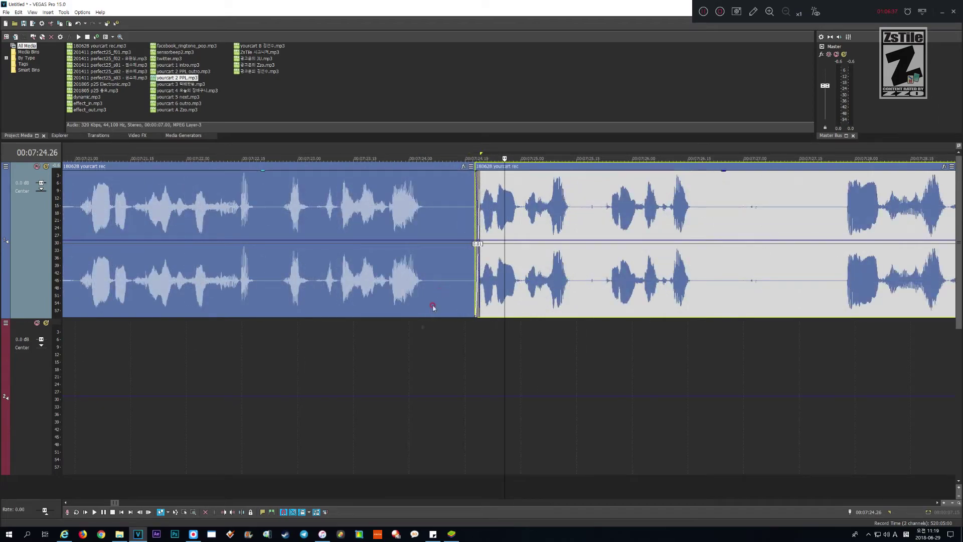
- Play back the crossfaded join from about 00:07:21 and continue listening to about 00:07:38
click(416, 355)
key(space)
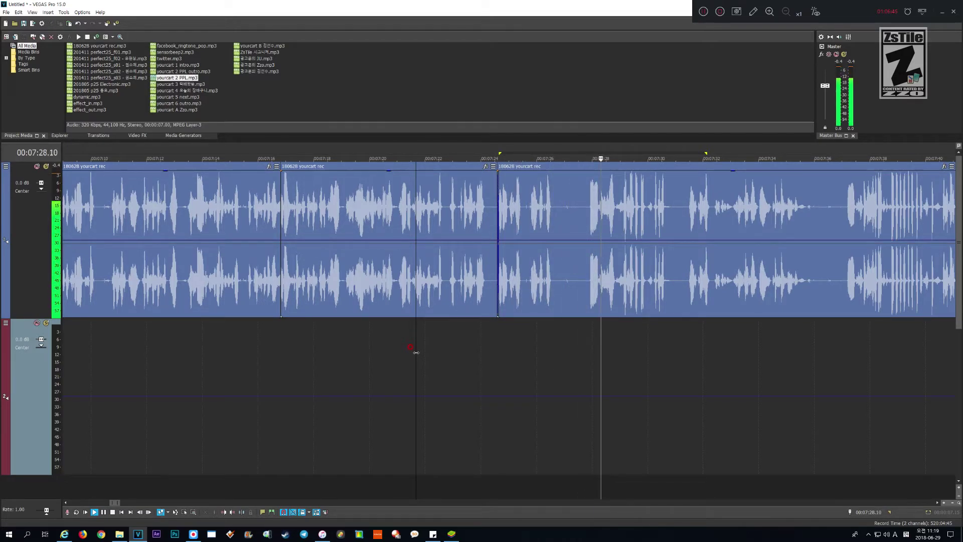
scroll(416, 353, down, 3)
scroll(416, 353, up, 3)
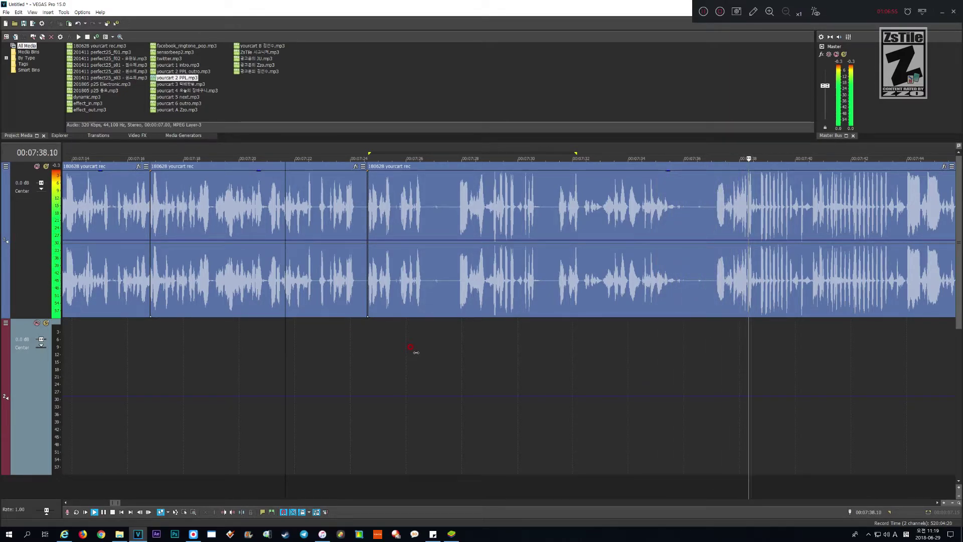
- Replay the speech between about 00:07:37.24 and 00:07:43.10, stop at 00:07:38.28 and examine the waveform there
key(Return)
key(space)
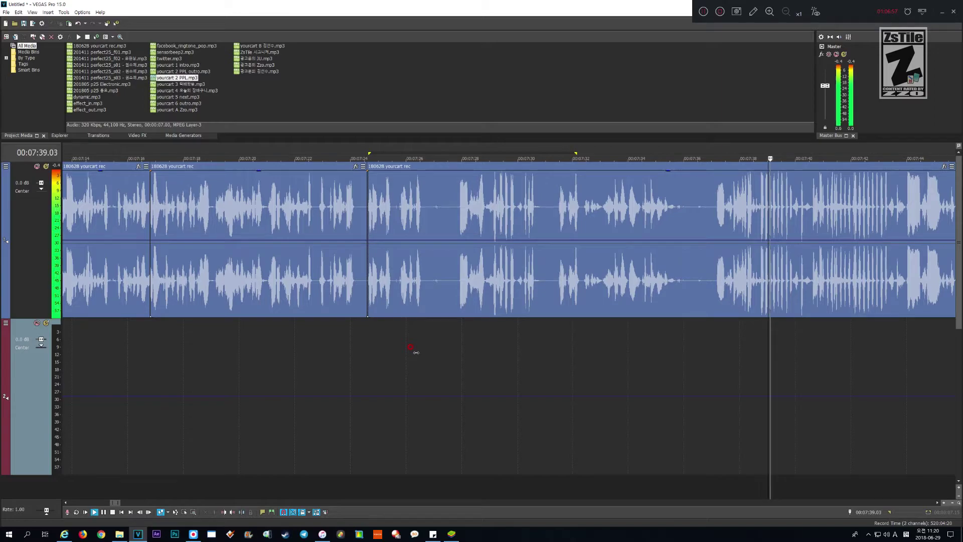
scroll(416, 353, down, 3)
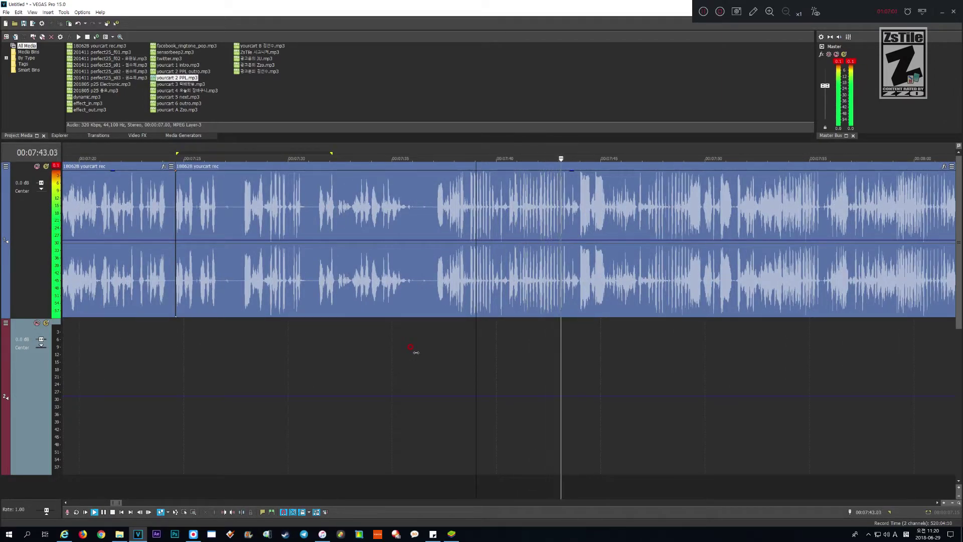
key(Return)
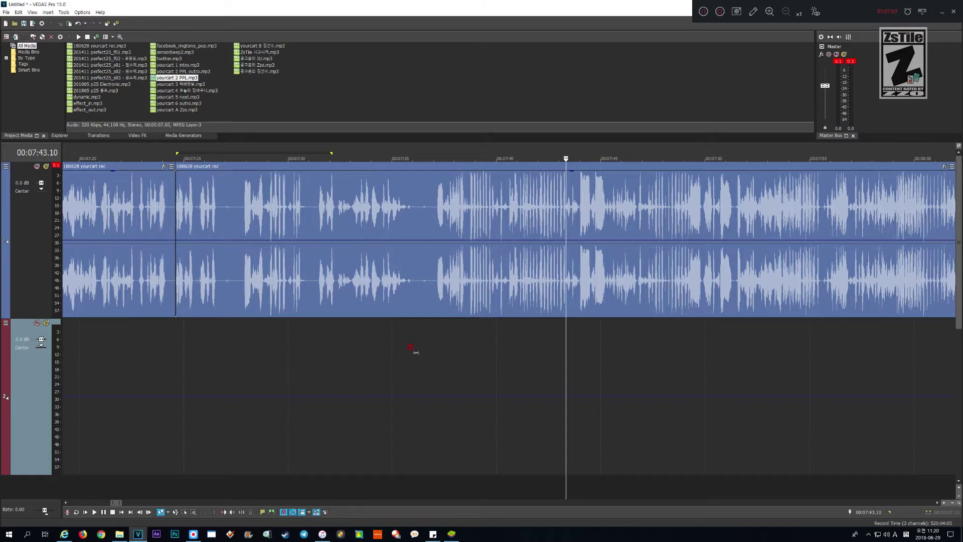
click(451, 385)
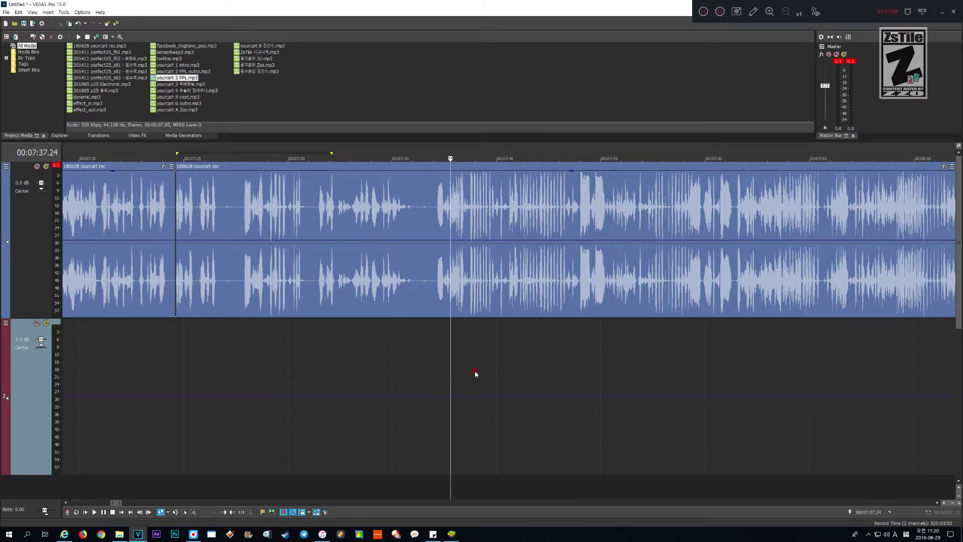
key(space)
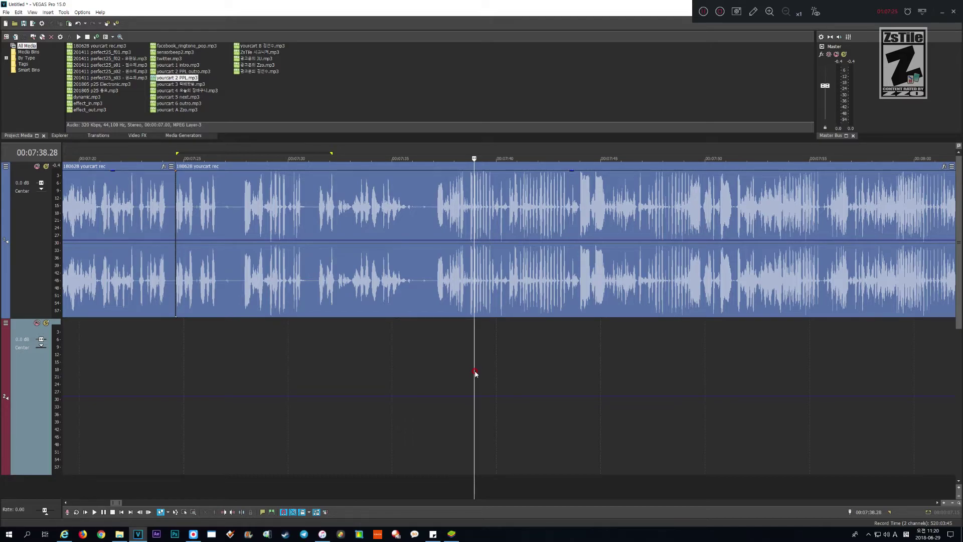
scroll(475, 374, up, 5)
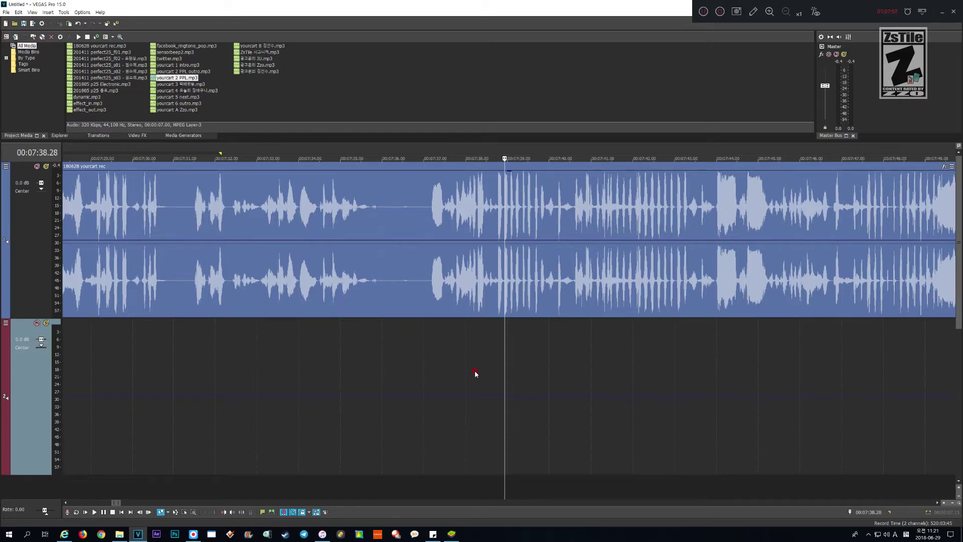
- Play back the speech from 00:07:36.00 twice, stop at 00:07:47.14 and examine the waveform around that point
scroll(474, 372, down, 2)
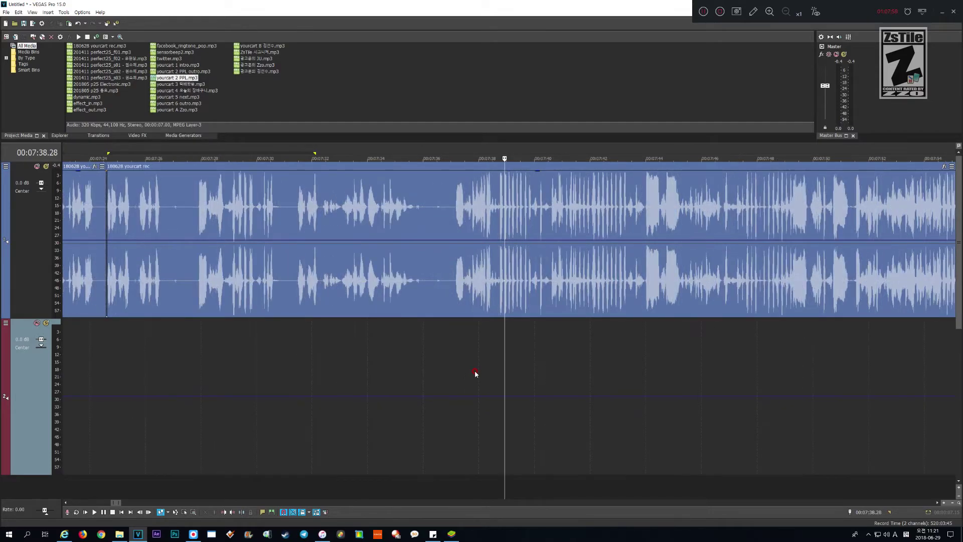
key(Page_Up)
key(Page_Up)
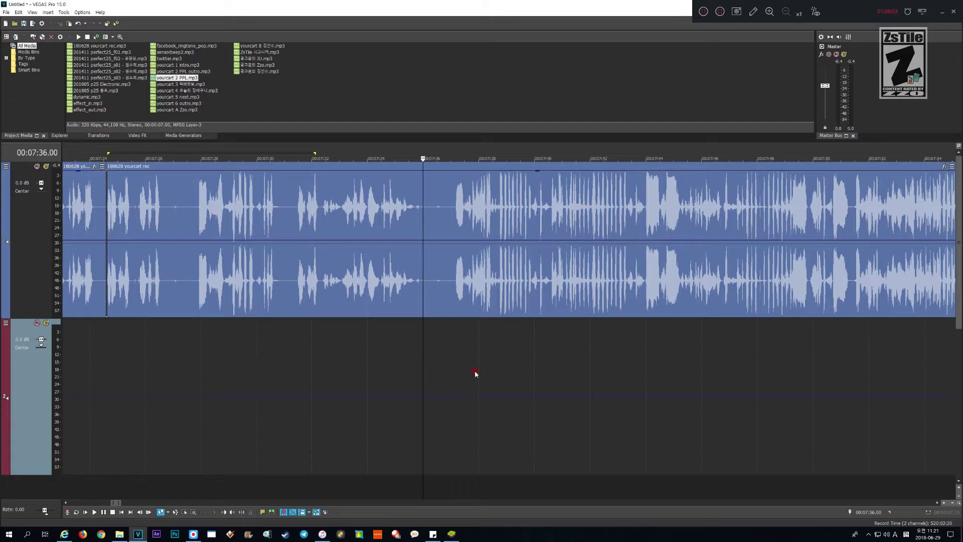
key(space)
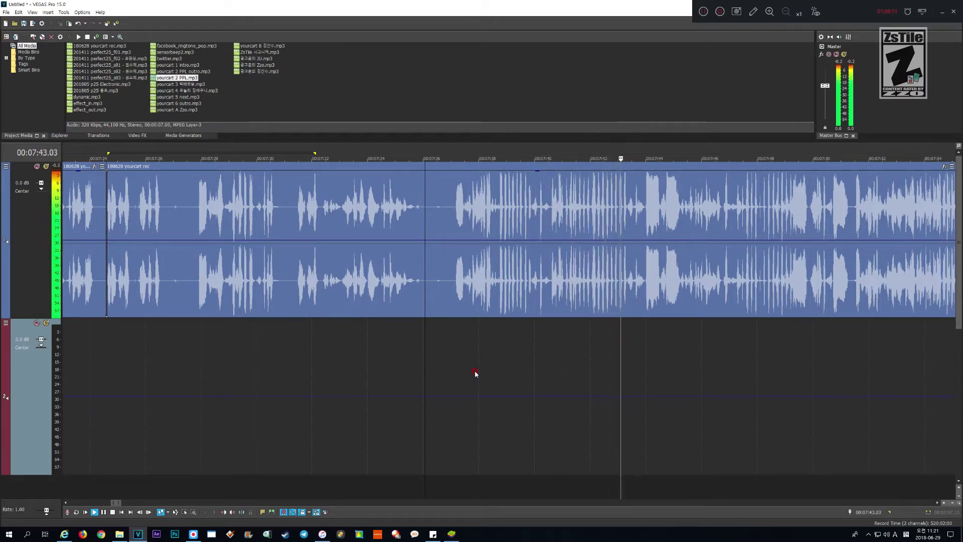
key(space)
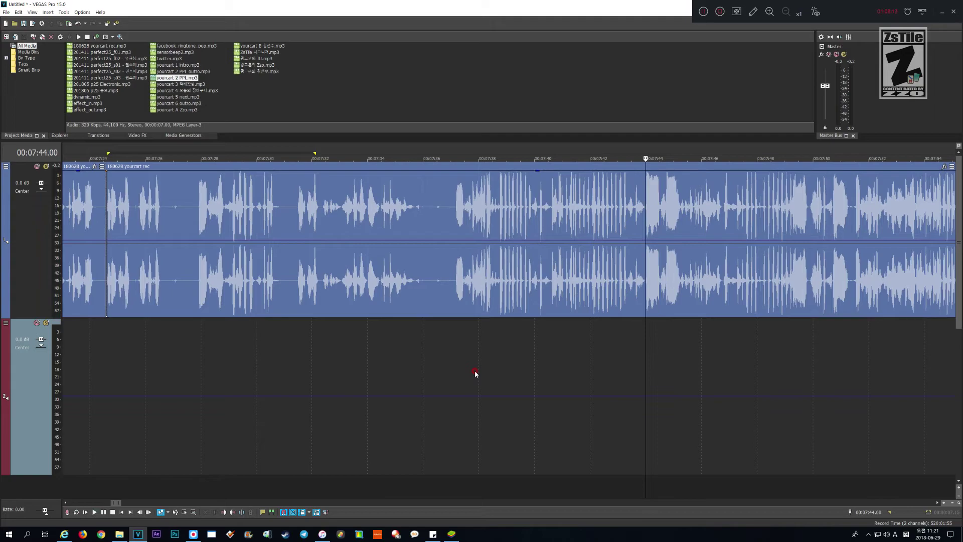
key(Page_Up)
key(space)
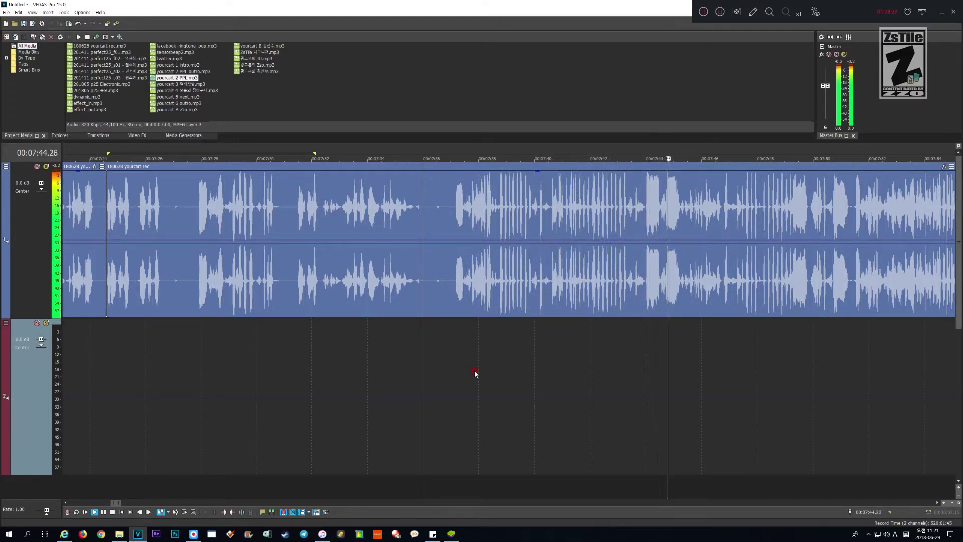
scroll(475, 373, down, 1)
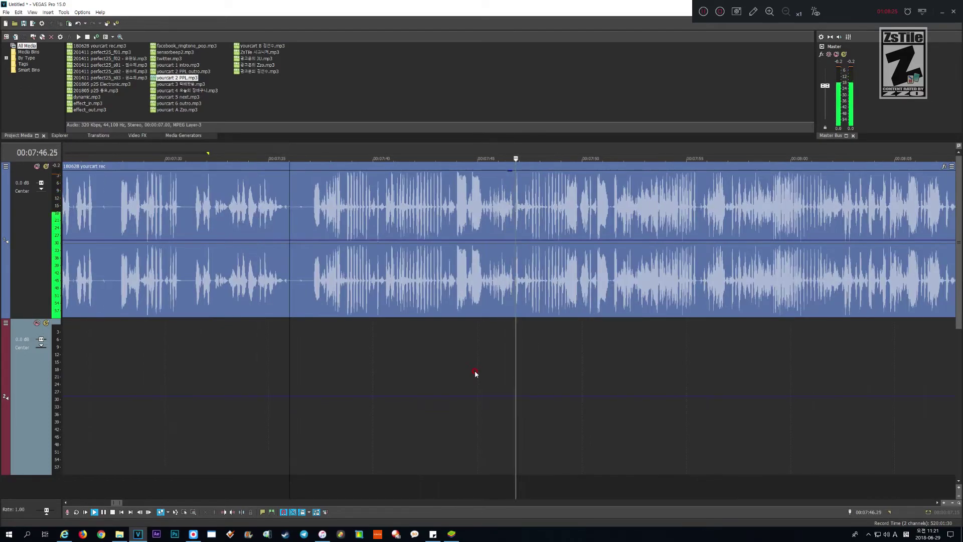
key(Return)
scroll(476, 374, up, 2)
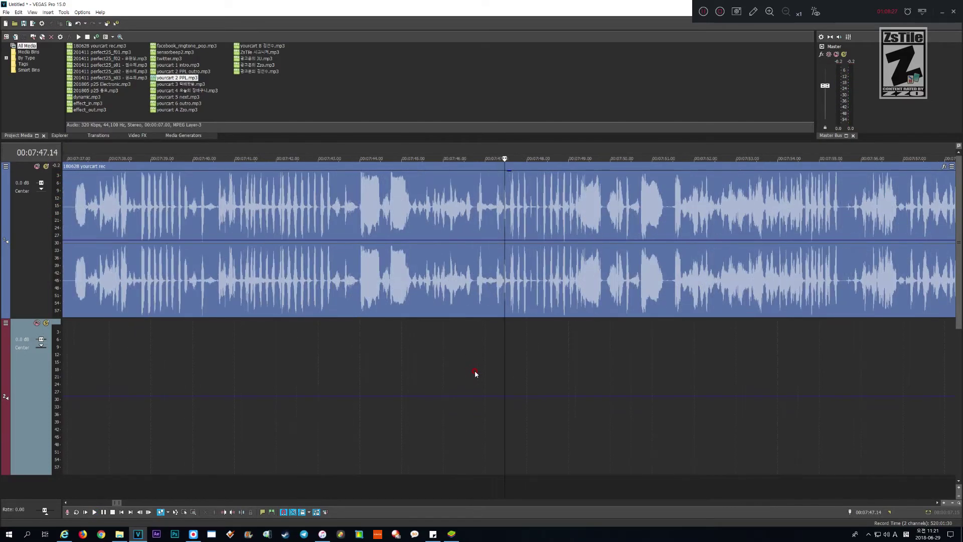
scroll(475, 373, up, 2)
scroll(475, 373, down, 3)
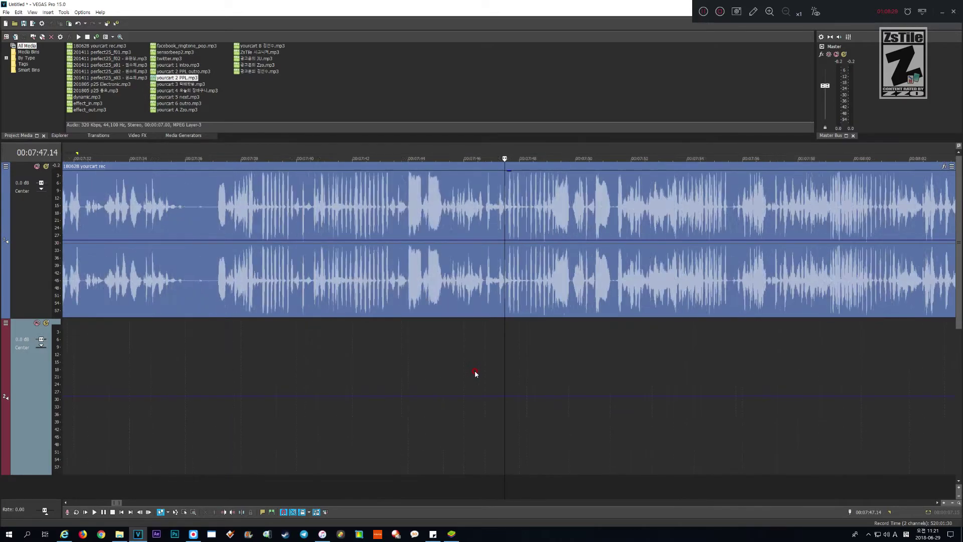
- Split the recording at about 00:07:37 and at 00:07:43.29 to isolate the speech passage between them
key(Page_Up)
key(Page_Up)
key(Page_Up)
scroll(474, 370, up, 3)
scroll(474, 370, down, 1)
key(Down)
key(Left)
key(Left)
key(Left)
key(Left)
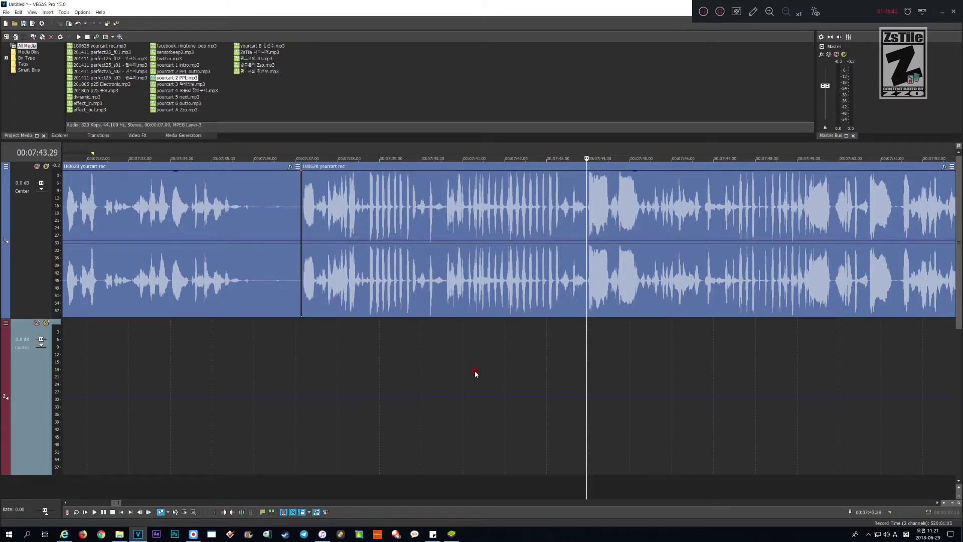
key(s)
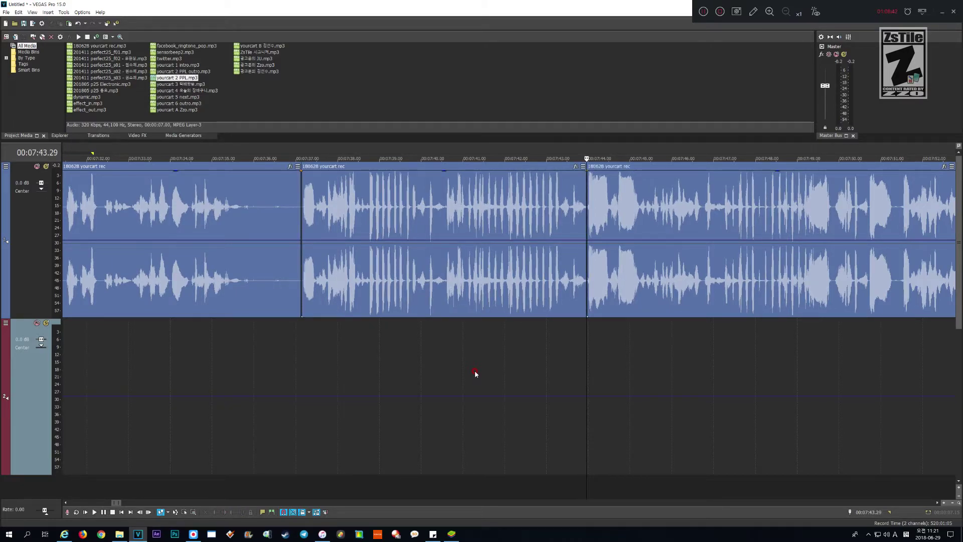
- Slightly lower the gain of the isolated clip between about 00:07:37 and 00:07:43.29 and play it from 00:07:39.07
click(434, 189)
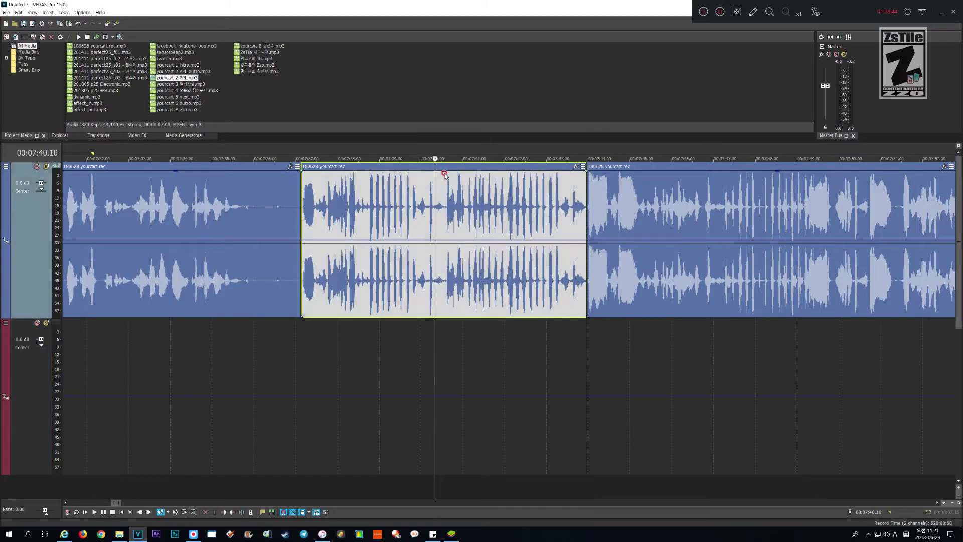
drag(444, 174, 441, 179)
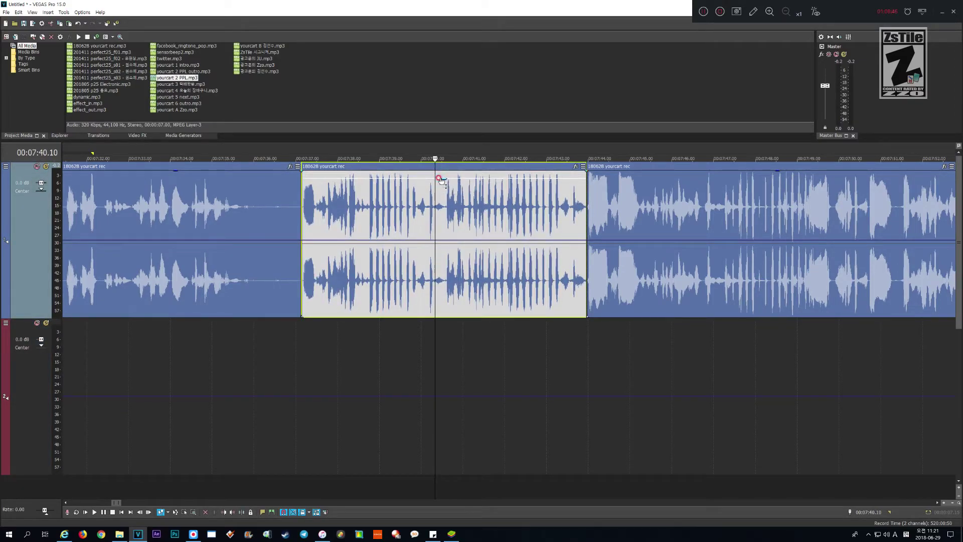
click(389, 389)
key(space)
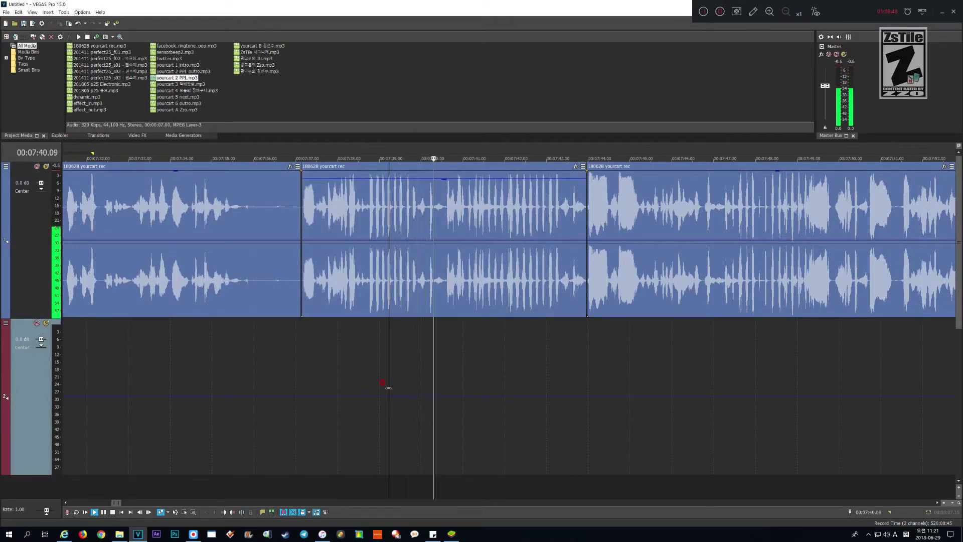
- Stop playback and undo the gain change and both splits around the isolated speech passage
key(space)
key(ctrl+z)
key(ctrl+z)
key(ctrl+z)
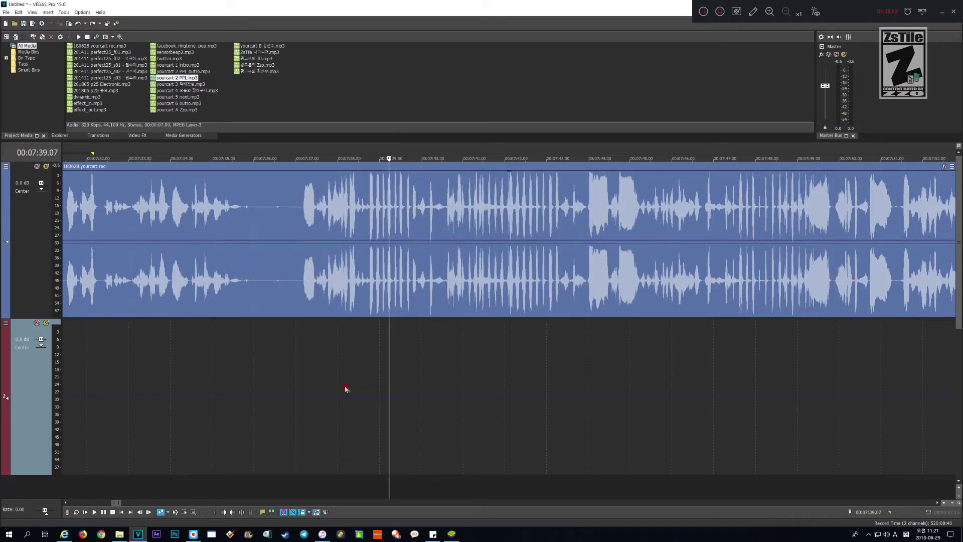
- Play back the speech from about 00:07:36 to 00:07:46, replay it from 00:07:44.20 and locate the part to cut near 00:07:45.19
click(275, 413)
key(space)
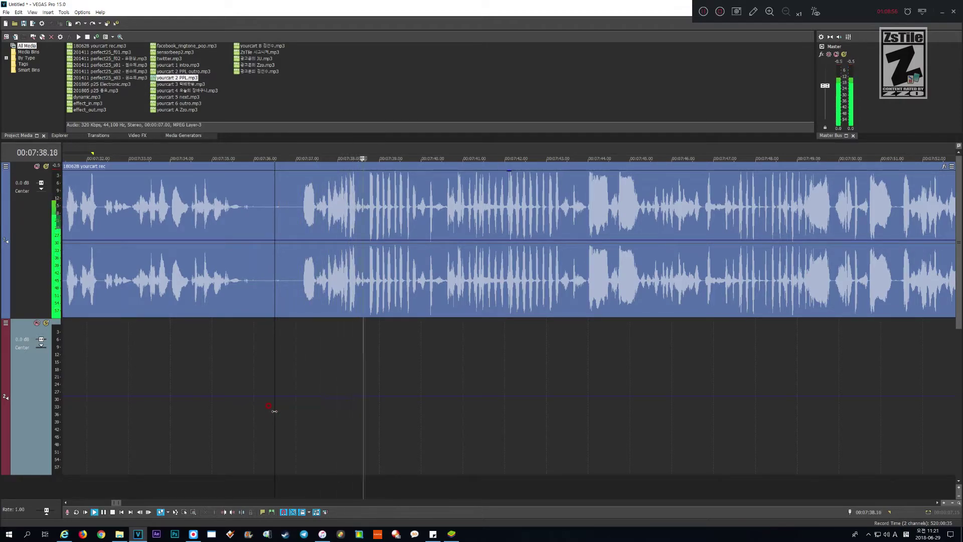
key(Return)
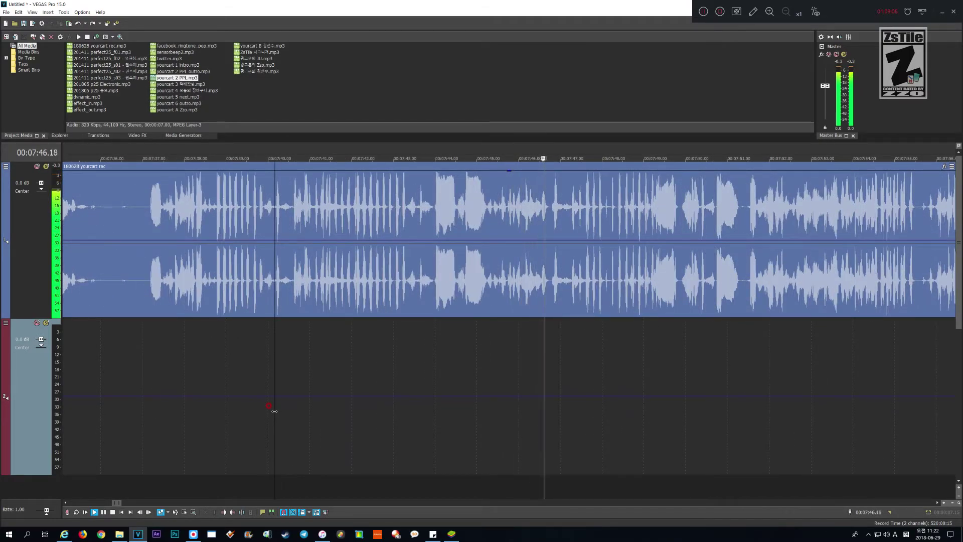
key(space)
scroll(274, 410, up, 5)
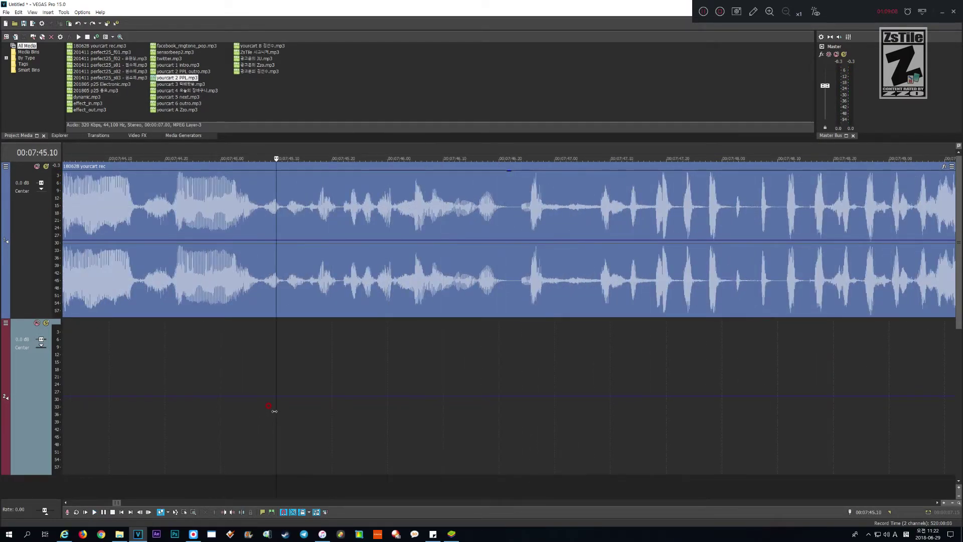
key(space)
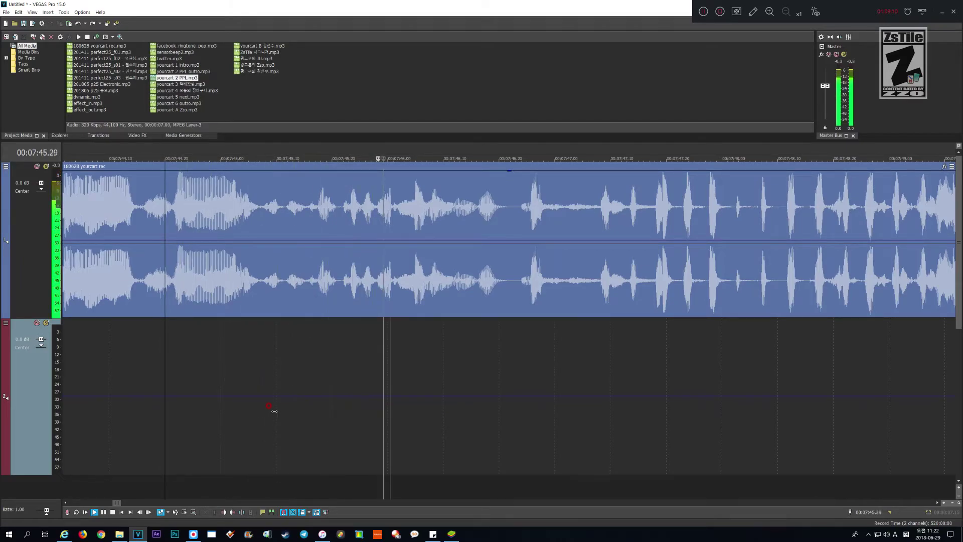
key(space)
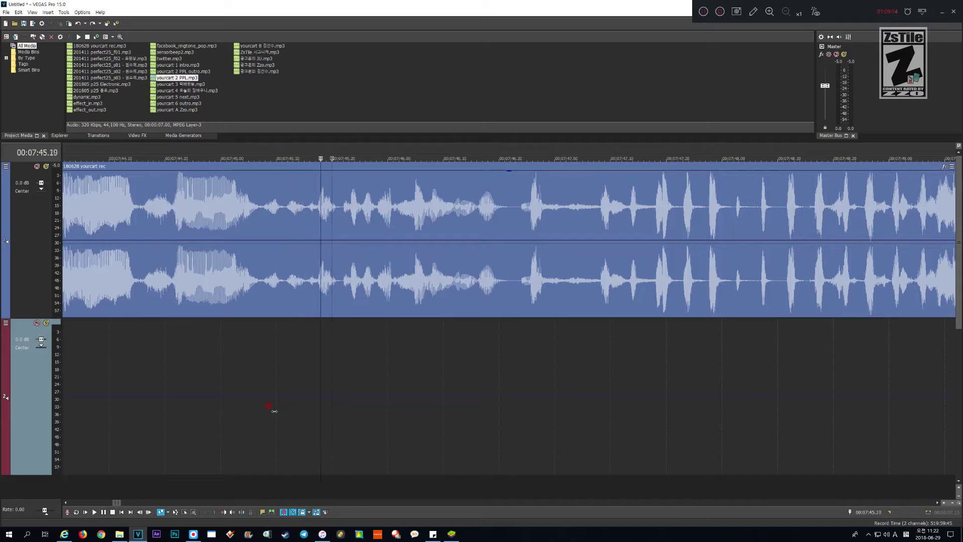
- Select the passage from 00:07:45.07 to 00:07:45.21 in the recording and delete it, closing the gap
key(Left)
key(shift+Left)
key(shift+Left)
key(shift+Left)
key(shift+Left)
key(shift+Left)
key(shift+Left)
key(shift+Left)
key(shift+Left)
key(shift+Left)
key(shift+Left)
key(shift+Left)
key(shift+Left)
key(shift+Left)
key(shift+Left)
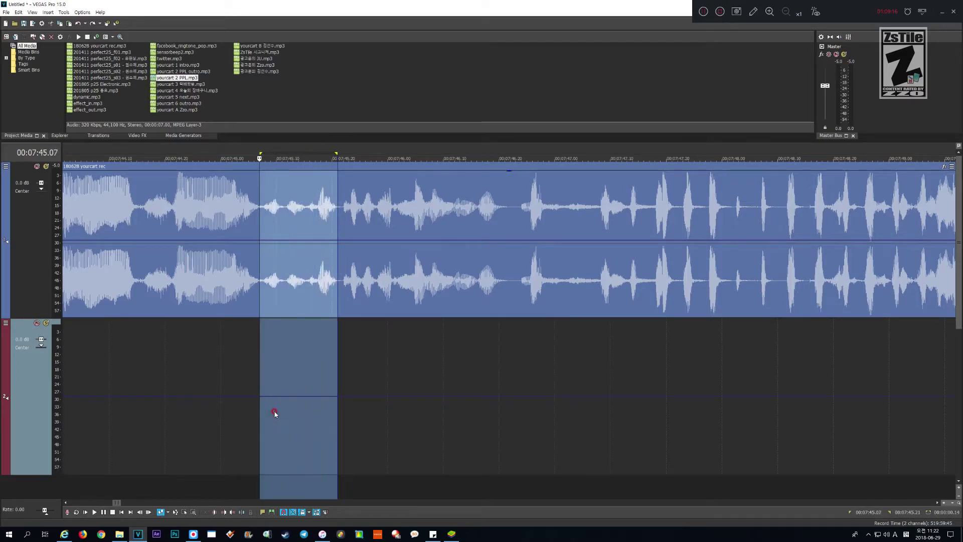
key(Delete)
- Play back the join at 00:07:45.07 and slide the following clip slightly earlier to form a short crossfade
key(Page_Up)
key(space)
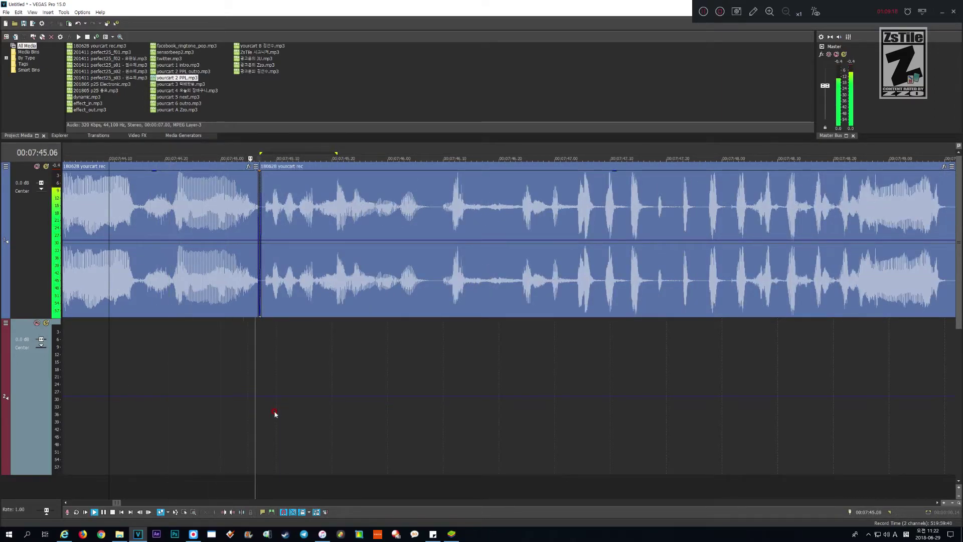
key(Down)
key(space)
key(Up)
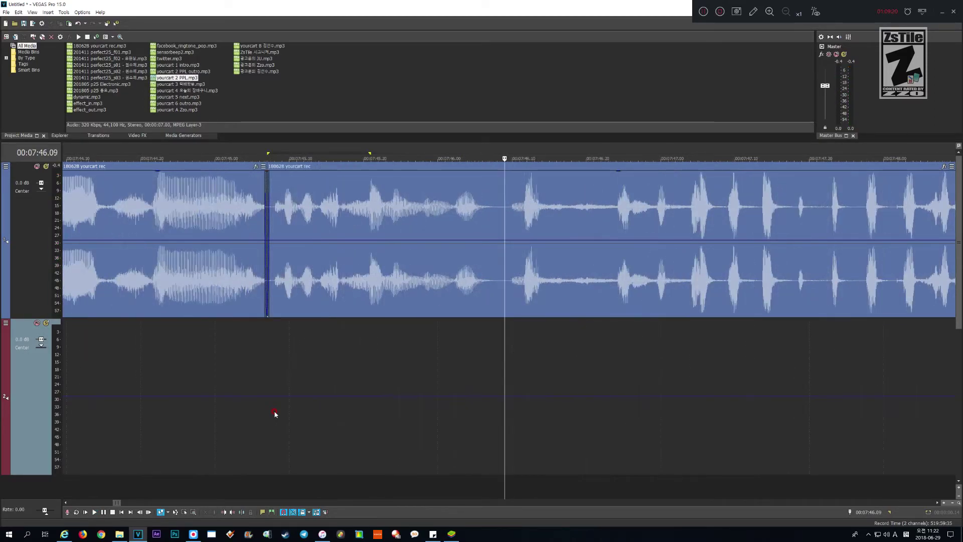
click(285, 317)
key(Down)
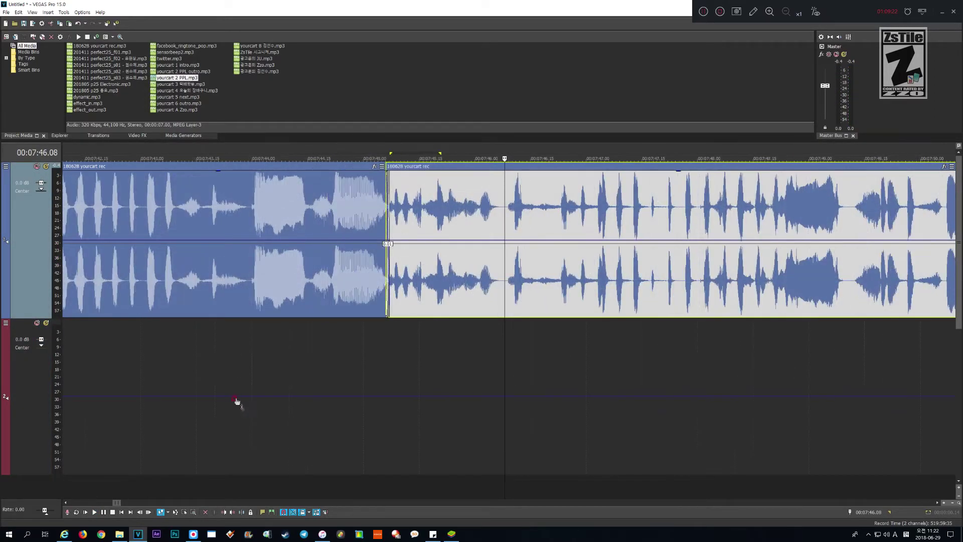
- Play back the crossfaded join from about 00:07:44, continue listening to about 00:08:41 and stop playback
click(261, 407)
key(space)
key(Down)
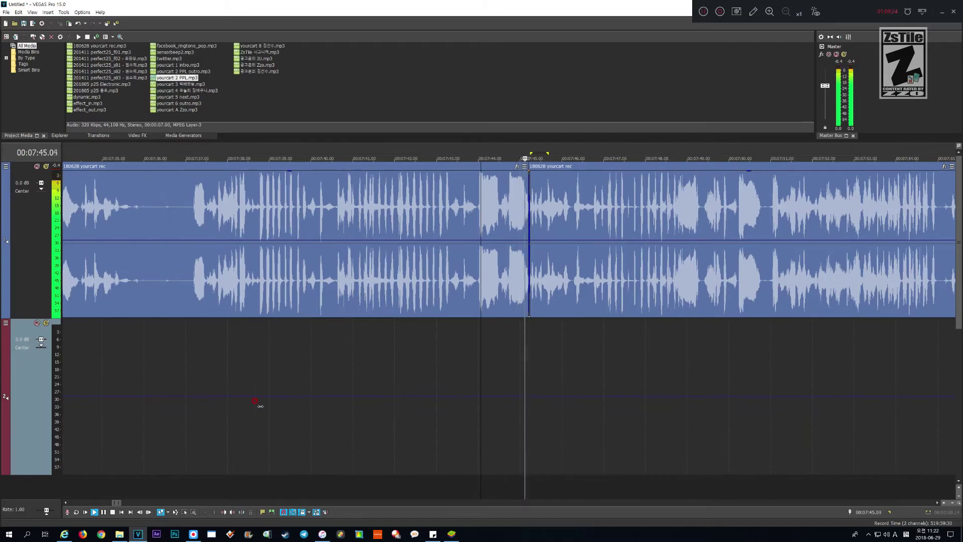
key(Down)
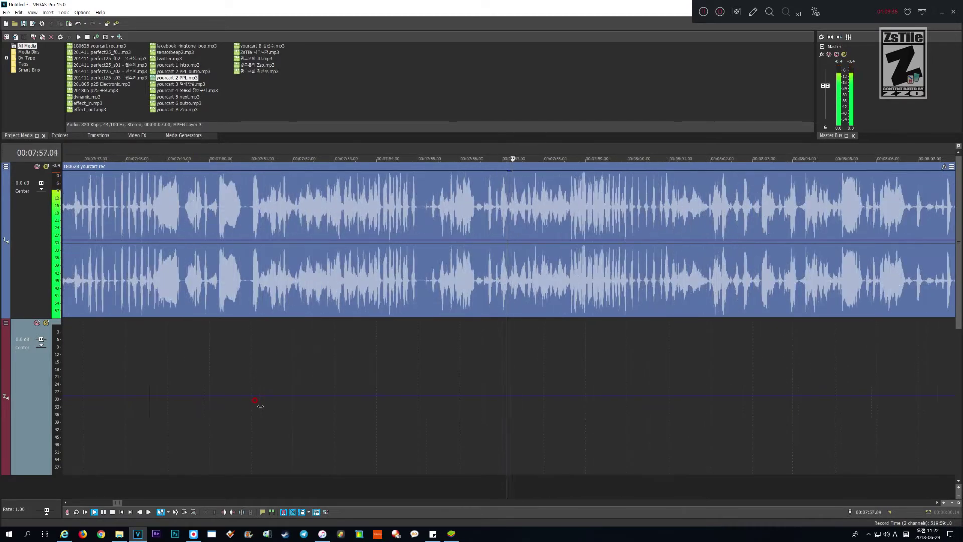
scroll(260, 407, down, 1)
scroll(260, 406, down, 1)
scroll(260, 406, up, 1)
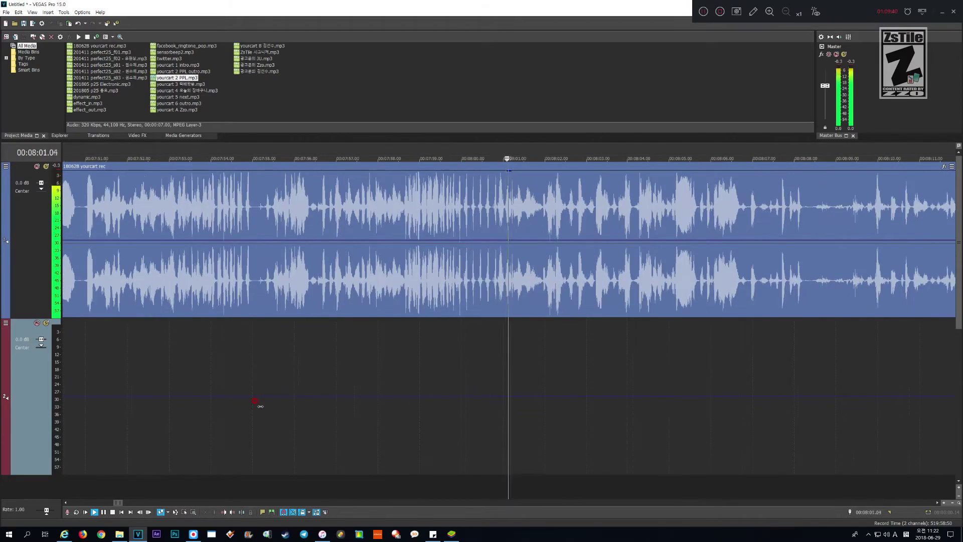
scroll(258, 405, down, 1)
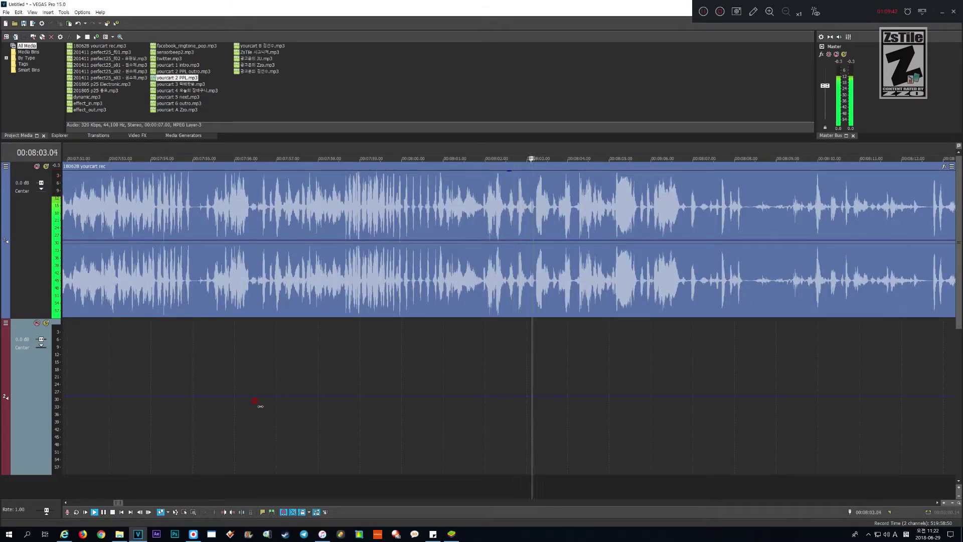
scroll(261, 406, up, 1)
scroll(261, 405, down, 1)
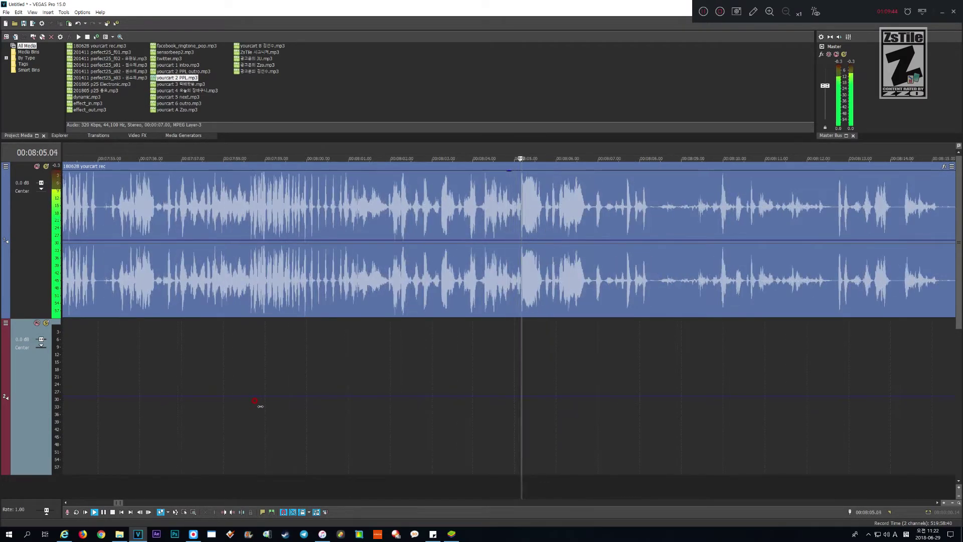
scroll(260, 405, down, 1)
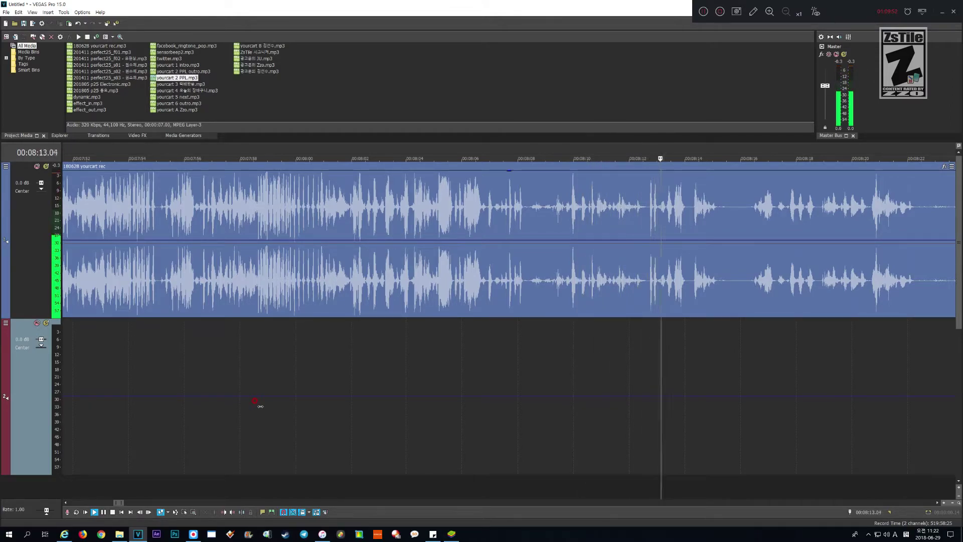
scroll(260, 406, down, 3)
scroll(260, 405, up, 1)
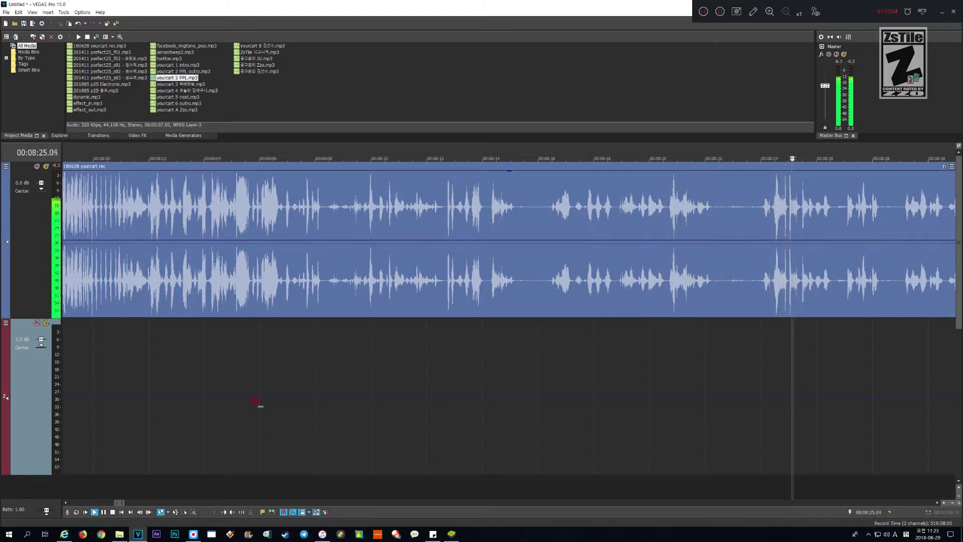
scroll(260, 405, down, 2)
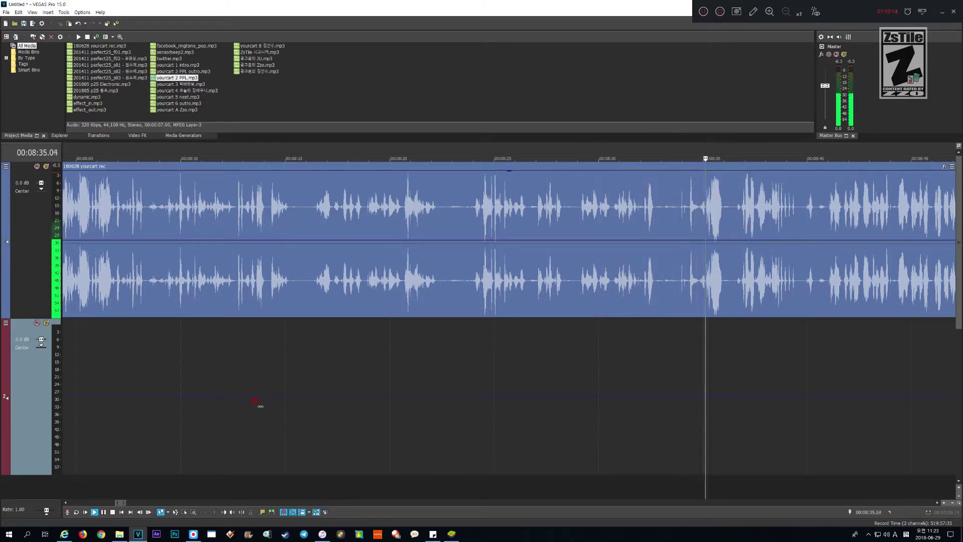
scroll(261, 406, down, 2)
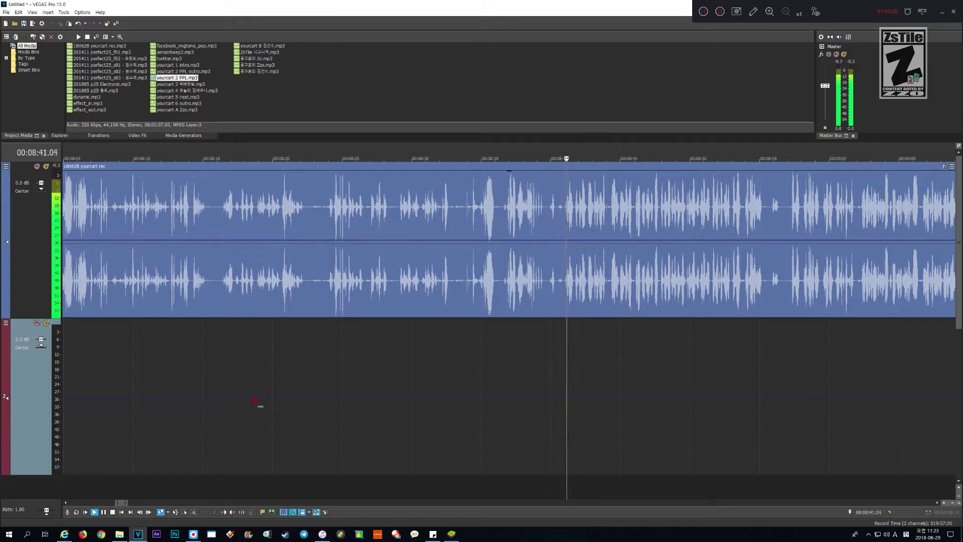
key(Return)
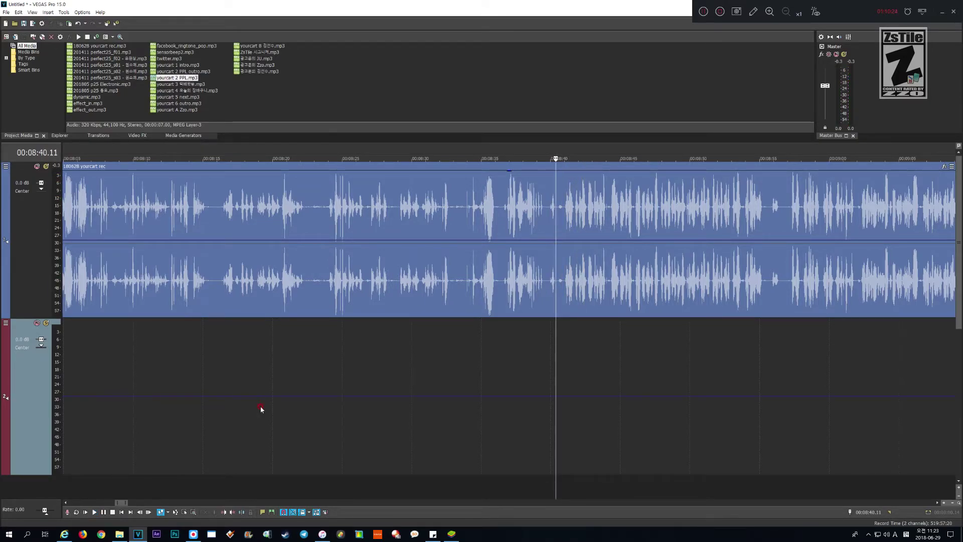
- Select the passage from about 00:08:08 to 00:08:40.11 in the recording and delete it, closing the gap
key(shift+Page_Up)
key(shift+Page_Up)
key(shift+Page_Up)
key(shift+Page_Up)
key(shift+Page_Up)
key(shift+Page_Up)
key(shift+Page_Up)
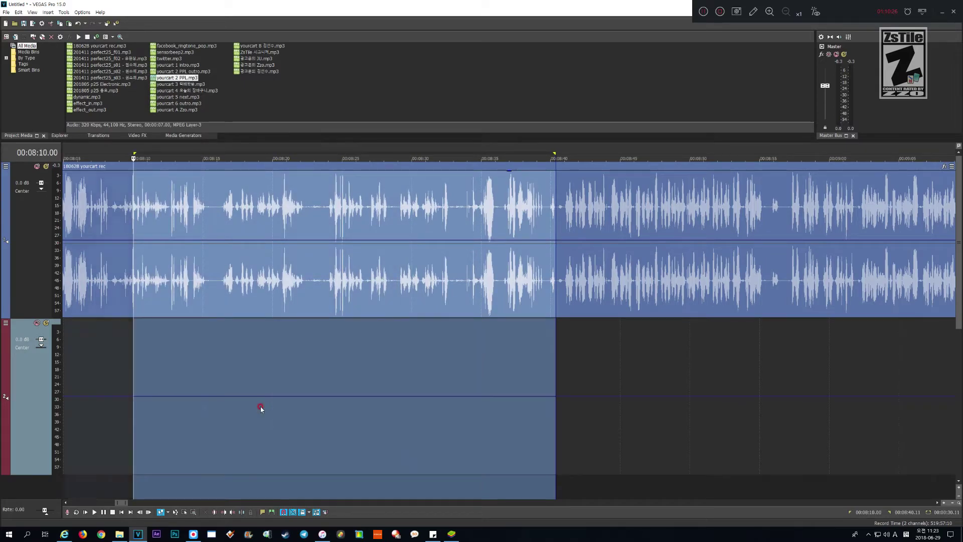
key(shift+Page_Up)
key(shift+Right)
key(shift+Right)
key(shift+Right)
key(shift+Right)
key(shift+Right)
key(shift+Right)
key(shift+Right)
key(shift+Right)
key(shift+Right)
key(shift+Right)
key(shift+Right)
key(shift+Right)
key(shift+Right)
key(shift+Right)
key(shift+Right)
key(shift+Right)
key(shift+Right)
key(shift+Right)
key(shift+Right)
key(shift+Right)
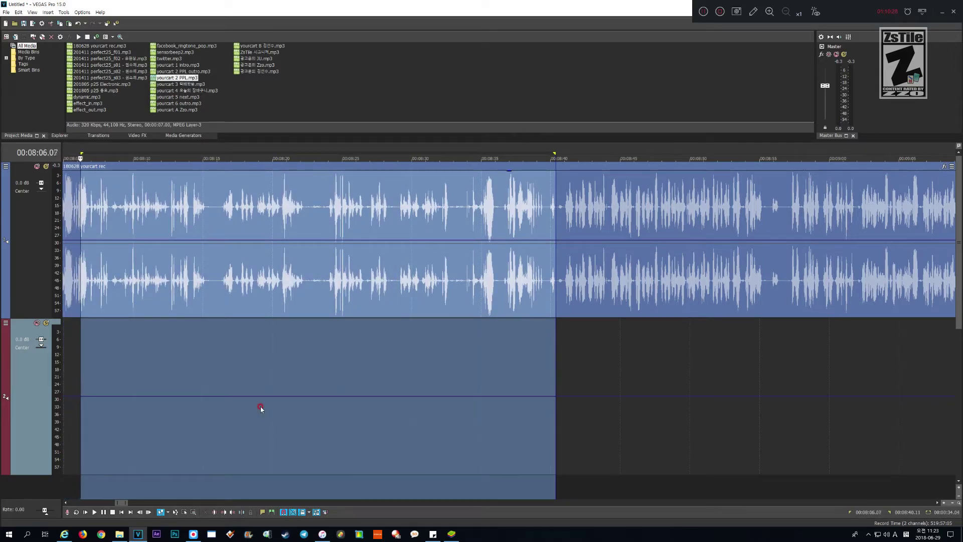
key(shift+Right)
key(shift+Right)
key(shift+Right)
key(shift+Right)
key(shift+Right)
key(shift+Right)
key(shift+Right)
key(shift+Right)
key(shift+Right)
key(shift+Right)
key(shift+Right)
key(shift+Right)
key(shift+Right)
key(shift+Right)
key(shift+Right)
key(shift+Right)
key(shift+Right)
key(shift+Right)
key(shift+Right)
key(shift+Right)
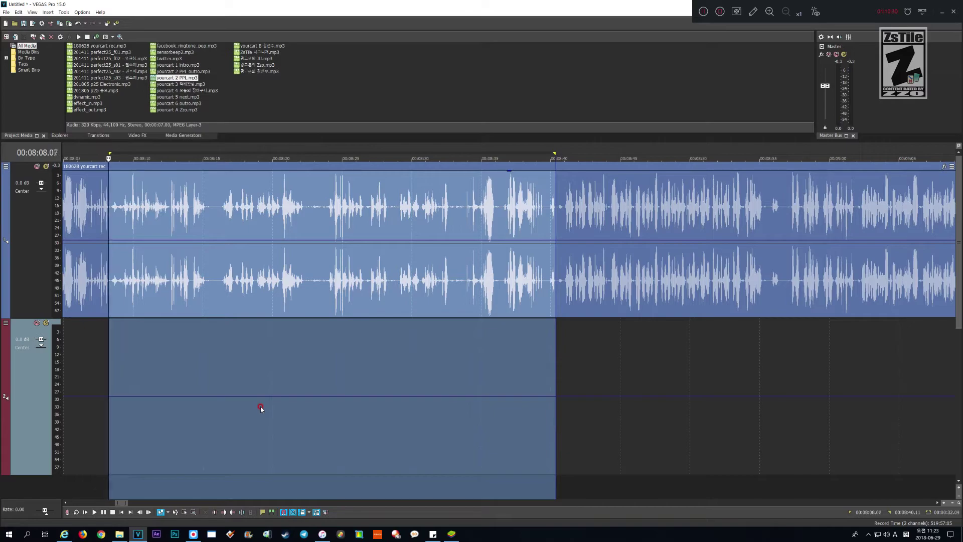
key(Delete)
- Play back the join near 00:08:08 and slide the following clip slightly earlier to form a short crossfade
key(Page_Up)
key(Page_Up)
key(space)
key(Up)
key(Up)
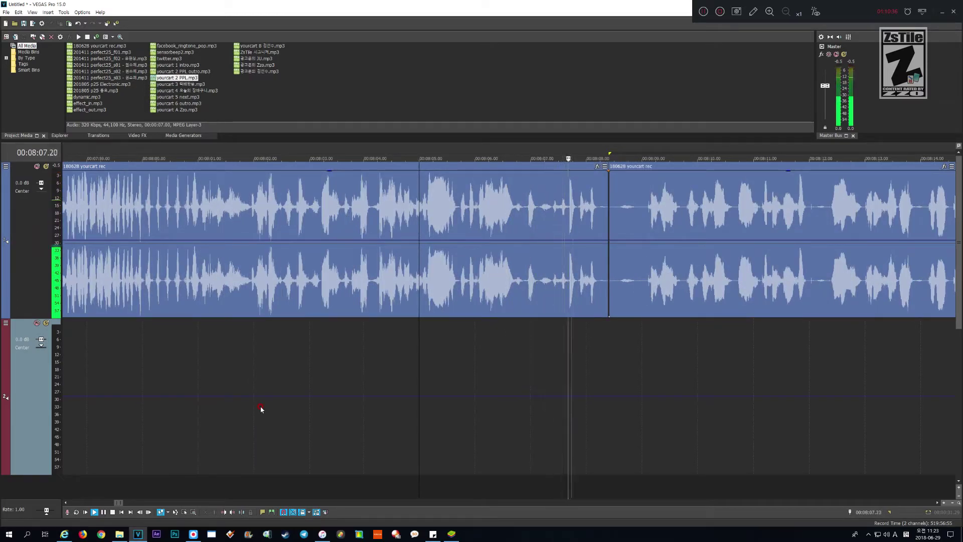
key(Return)
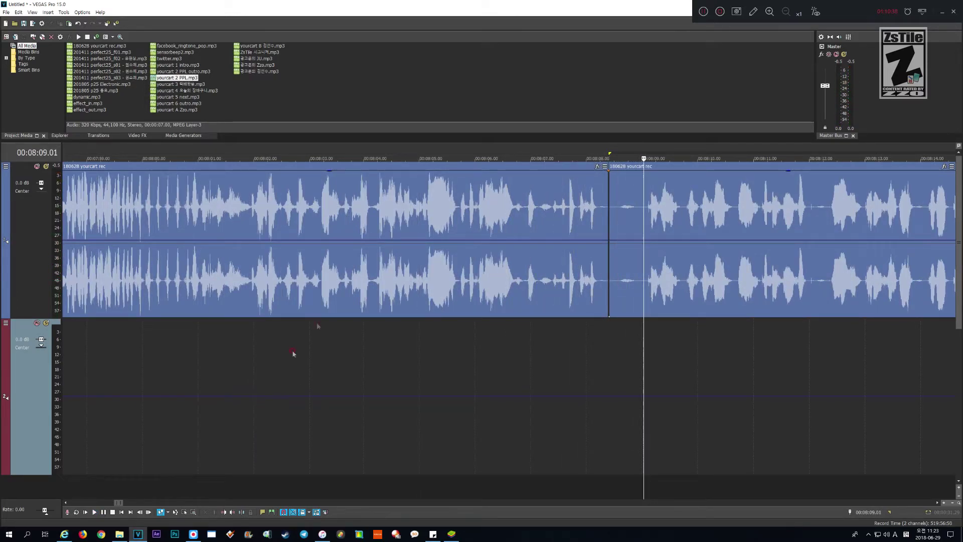
click(637, 305)
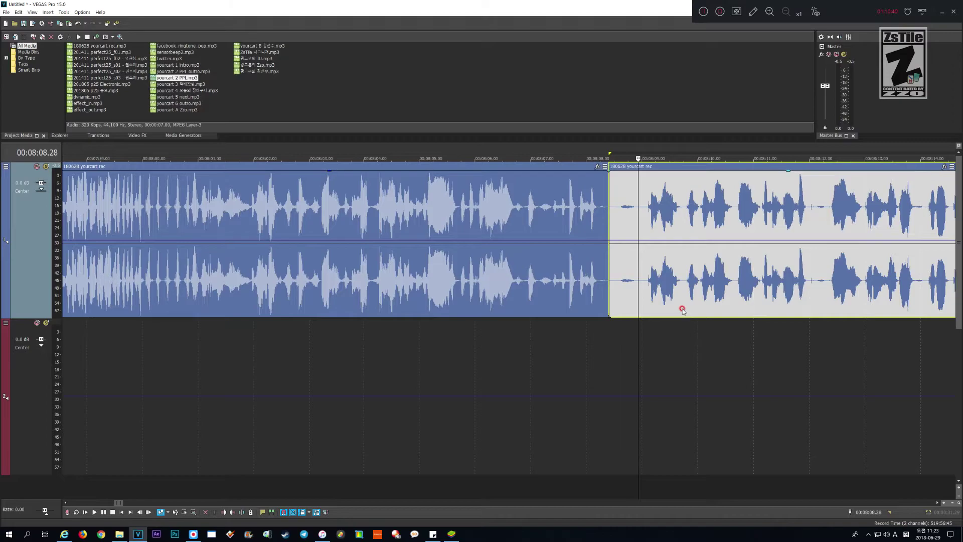
drag(677, 301, 666, 302)
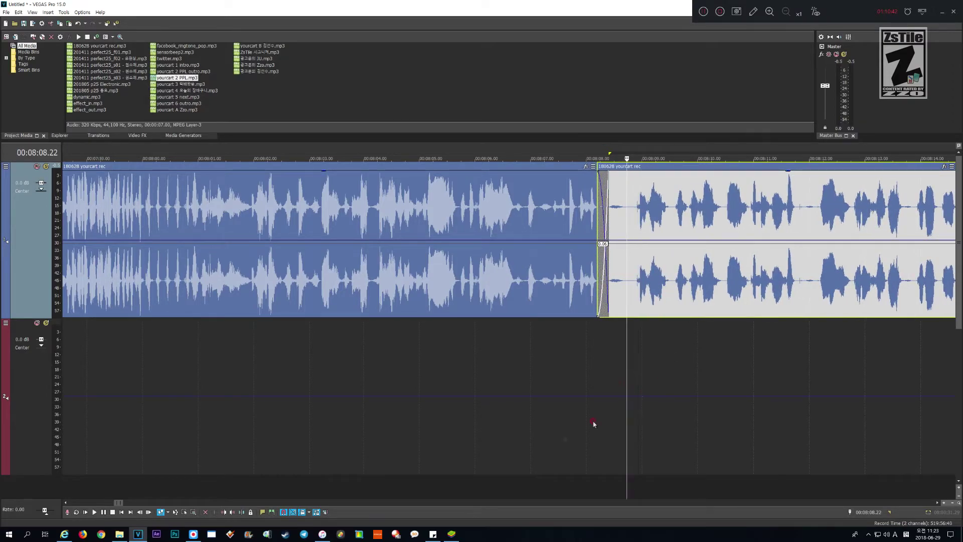
- Play back the crossfaded join from about 00:08:07, continue listening to 00:08:20 and stop playback
click(537, 432)
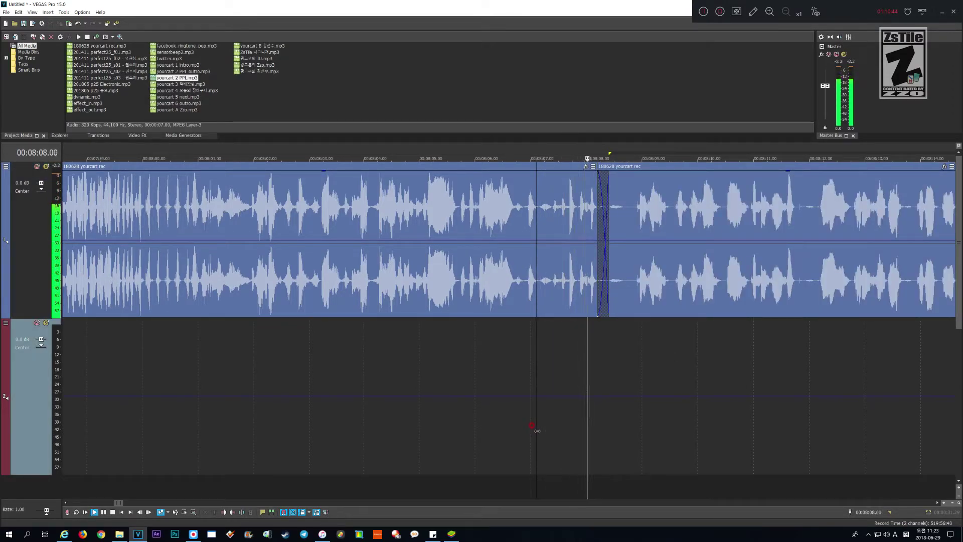
scroll(537, 430, down, 2)
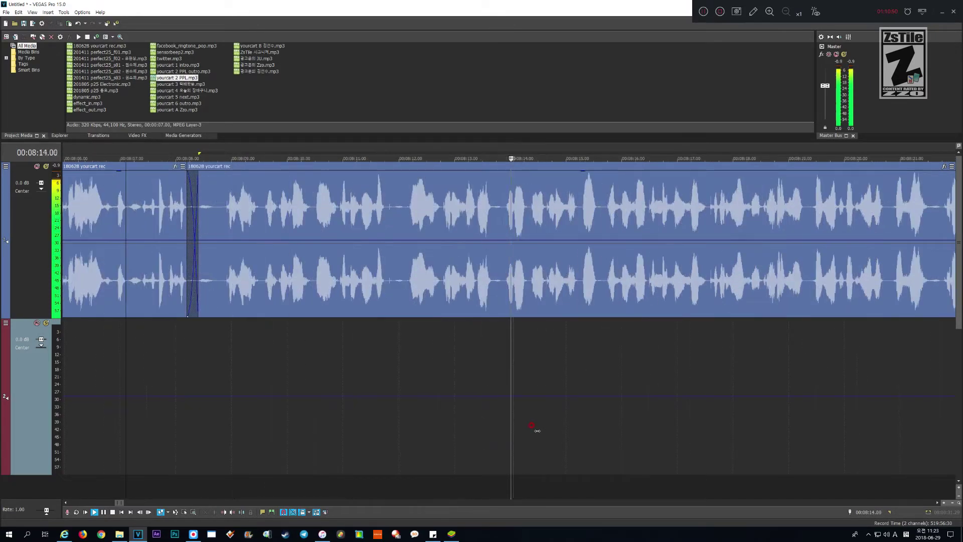
scroll(537, 430, down, 1)
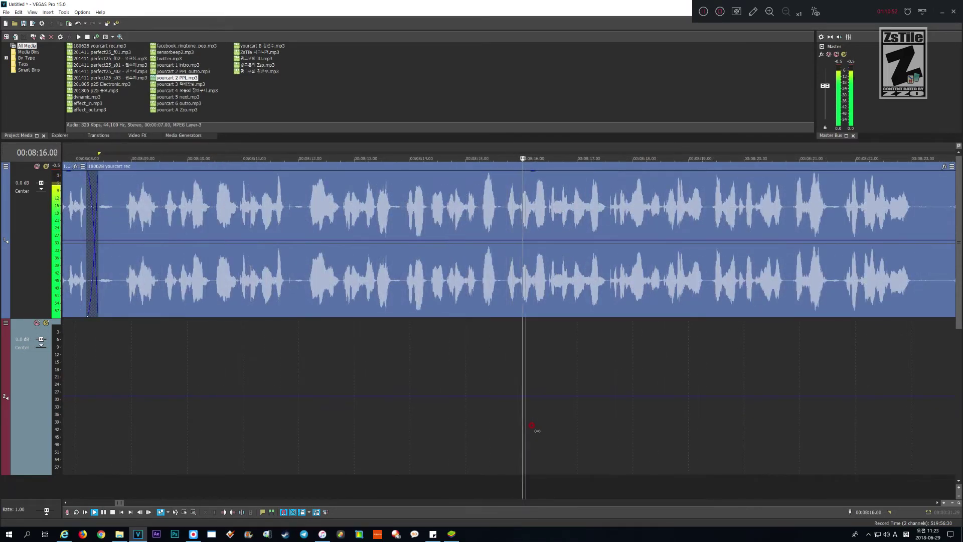
scroll(537, 430, up, 1)
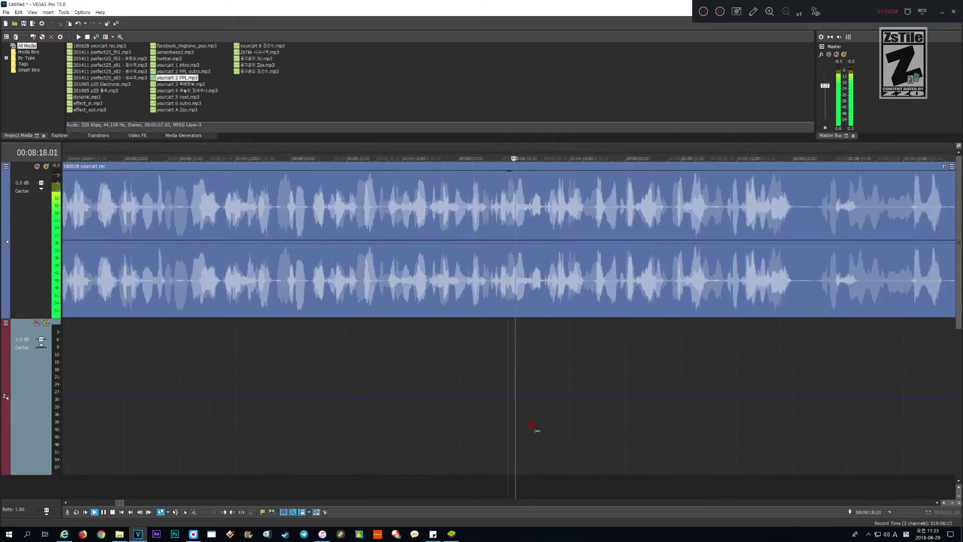
key(Return)
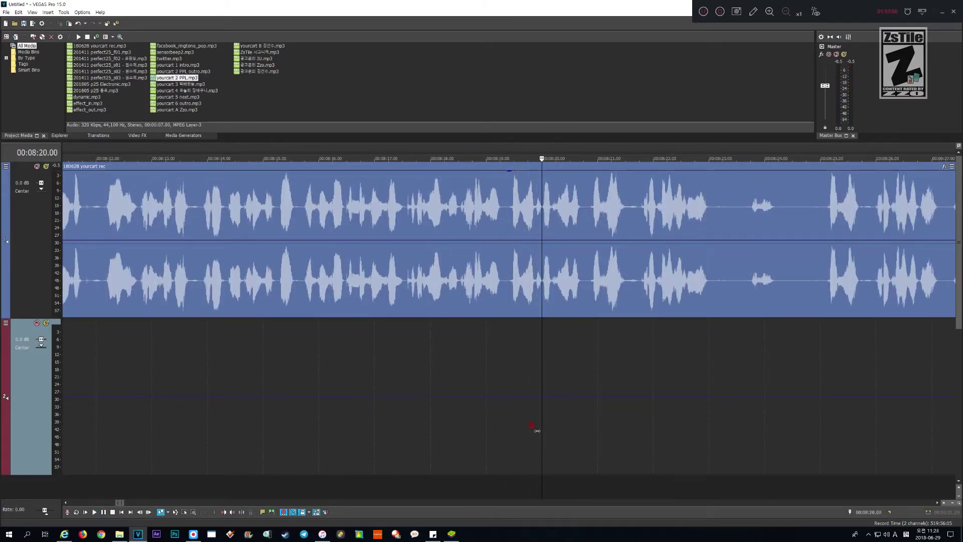
- Replay the speech from about 00:08:18 and try deleting the passage from about 00:08:18.24 to 00:08:19.14
scroll(537, 430, up, 4)
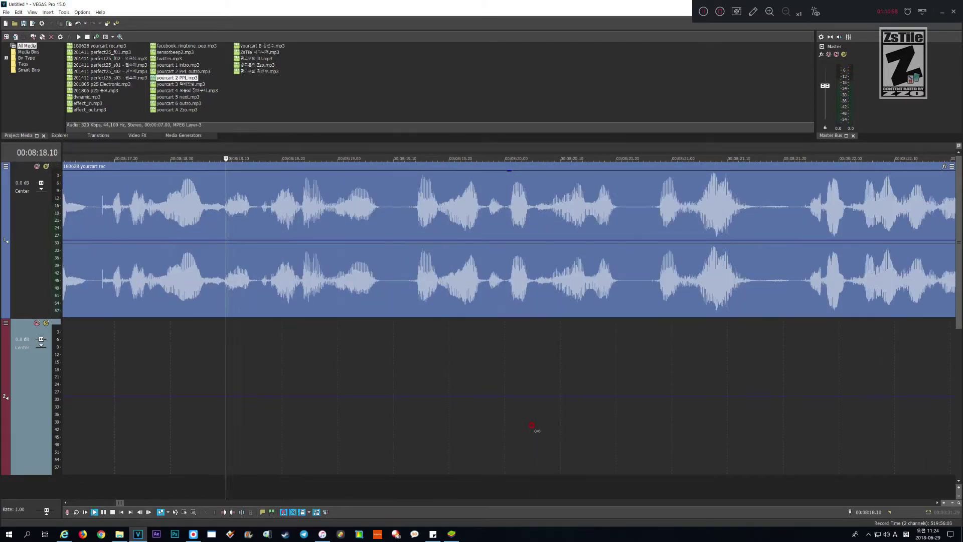
key(Return)
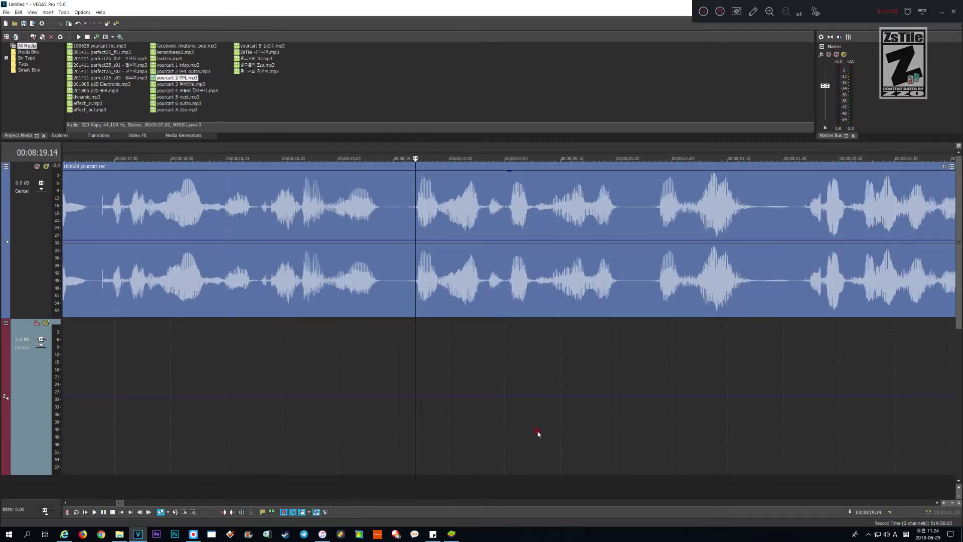
key(shift+Left)
key(shift+Left)
key(shift+Left)
key(shift+Left)
key(shift+Left)
key(shift+Left)
key(shift+Left)
key(shift+Left)
key(shift+Left)
key(shift+Left)
key(shift+Left)
key(shift+Left)
key(shift+Left)
key(shift+Left)
key(shift+Left)
key(shift+Left)
key(shift+Left)
key(shift+Left)
key(shift+Left)
key(shift+Left)
key(shift+Right)
key(shift+Right)
key(shift+Right)
key(shift+Right)
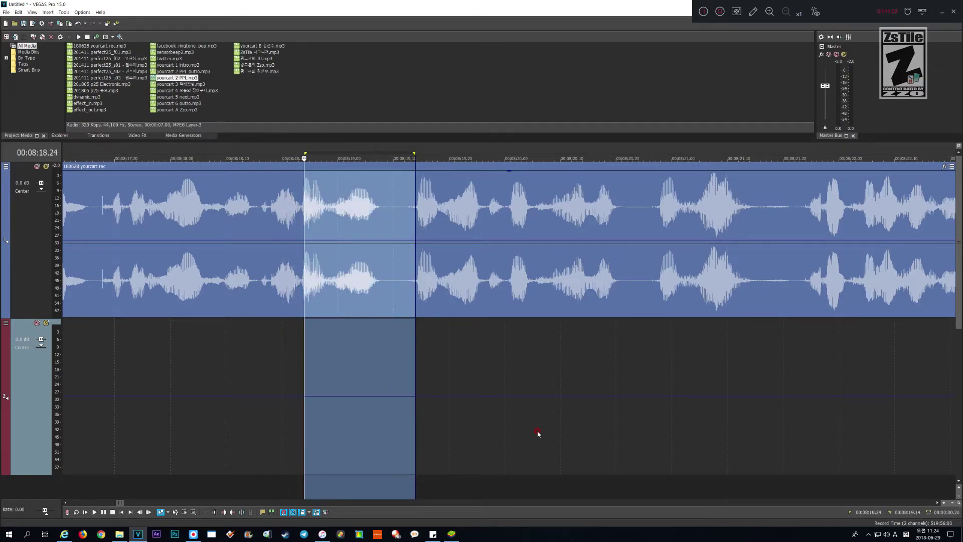
key(Delete)
- Play back the new join near 00:08:18.24, stop and undo the last deletion
key(Return)
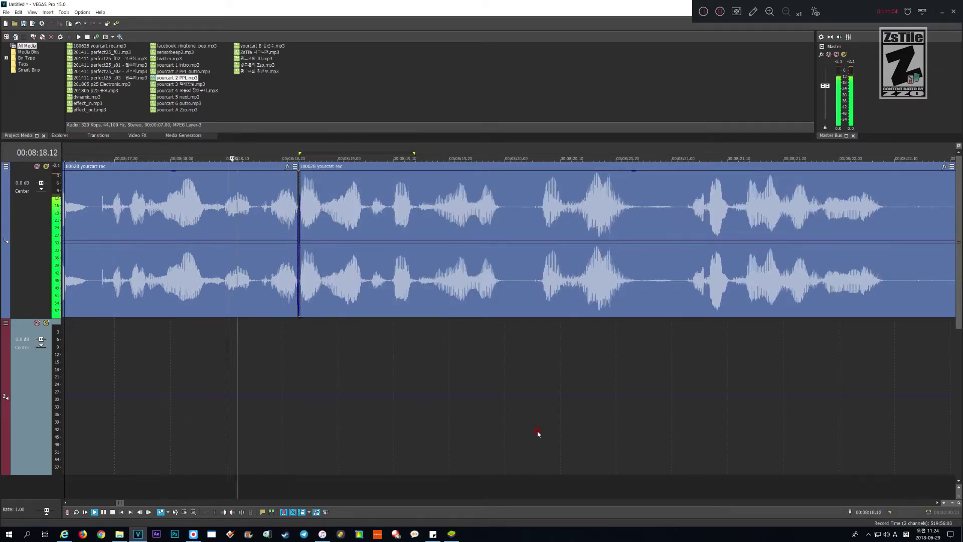
key(space)
key(ctrl+z)
key(Delete)
- Play back the speech from about 00:08:19 and locate the end of the unwanted passage at 00:08:25.03
key(Return)
scroll(537, 433, down, 3)
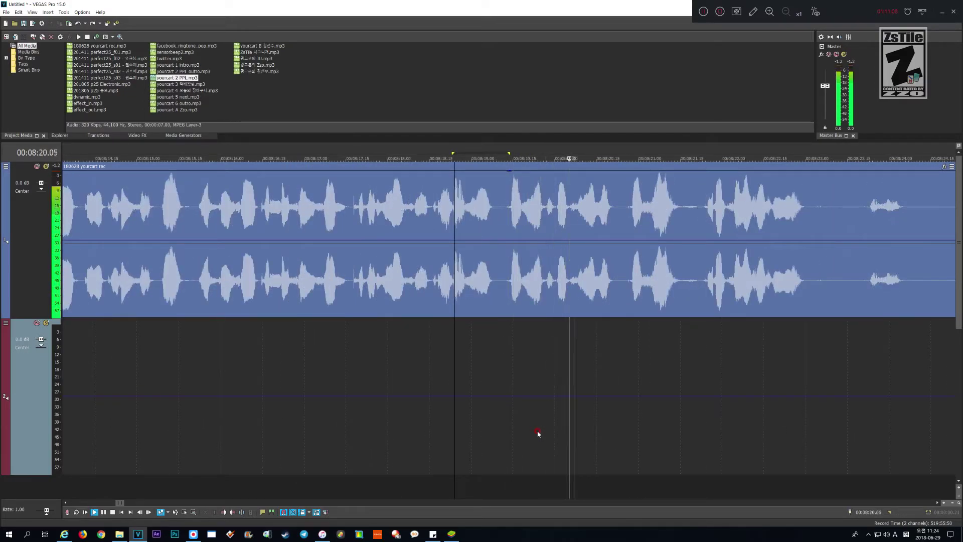
scroll(538, 434, down, 2)
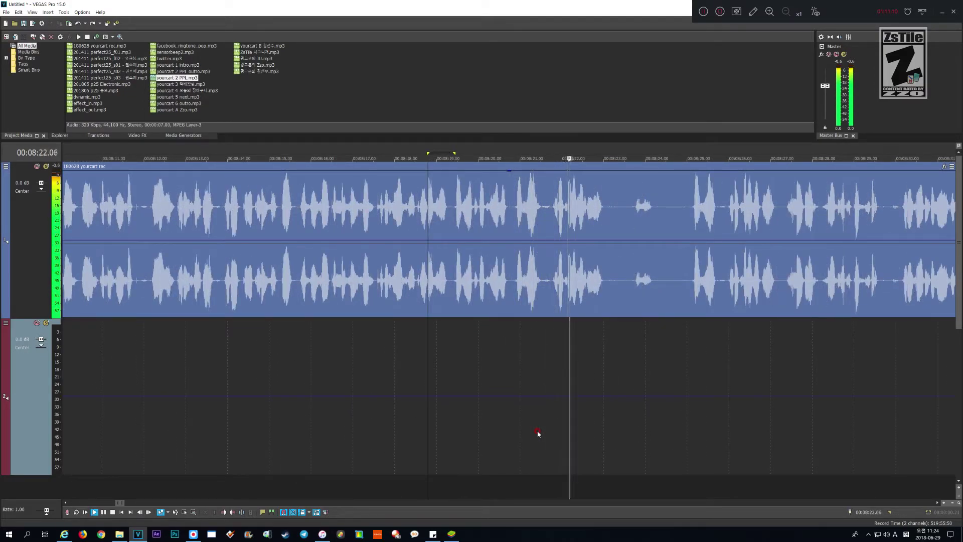
key(Return)
scroll(537, 433, up, 2)
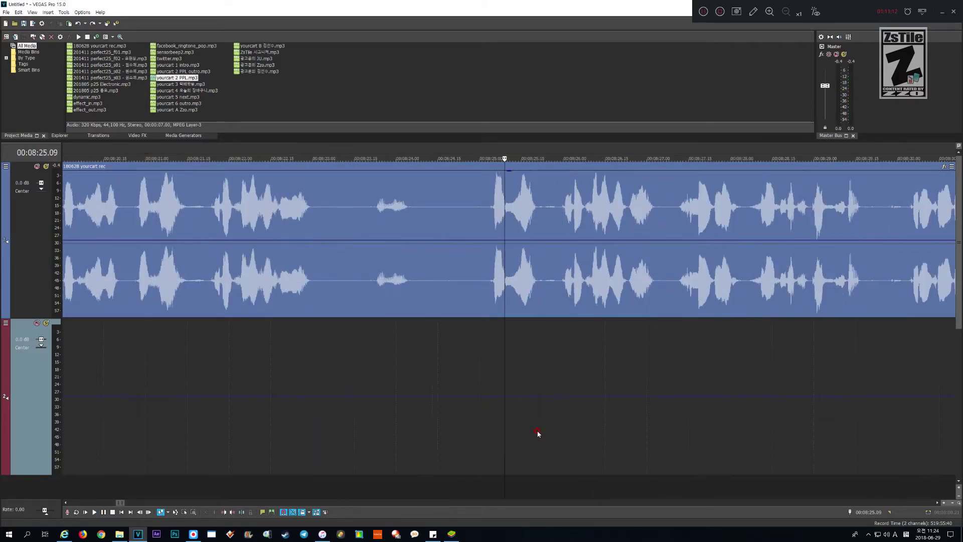
scroll(538, 433, down, 2)
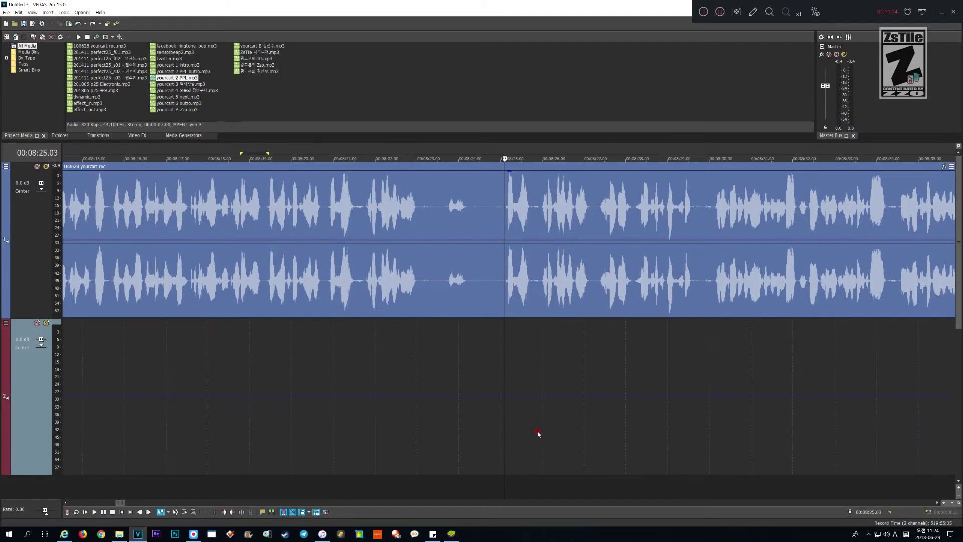
- Select the passage from 00:08:19.12 to 00:08:25.03 in the recording and delete it, closing the gap
key(shift+Page_Up)
key(shift+Page_Up)
key(shift+Page_Up)
key(shift+Page_Up)
key(shift+Page_Up)
key(shift+Page_Up)
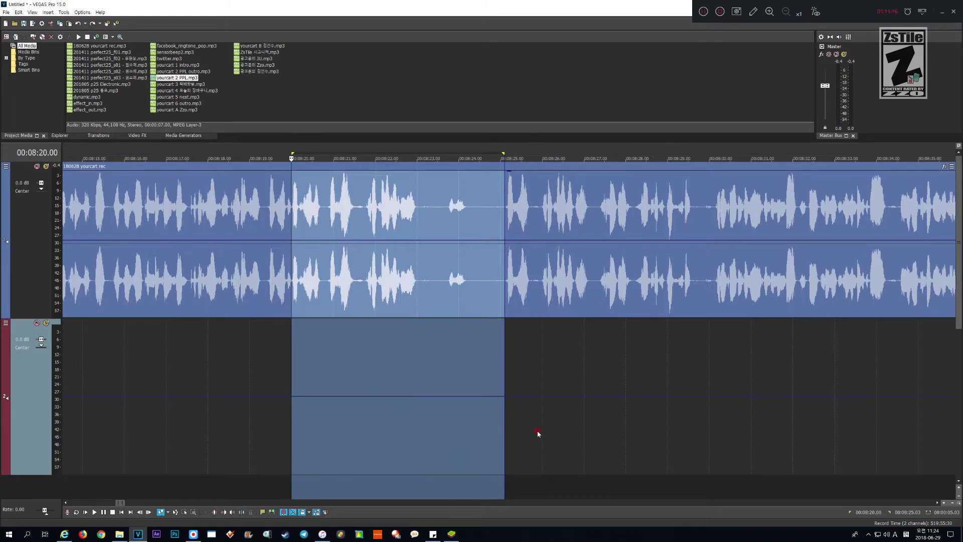
key(shift+Left)
key(shift+Left)
key(shift+Left)
key(shift+Left)
key(shift+Left)
key(shift+Left)
key(shift+Left)
key(shift+Left)
key(shift+Left)
key(shift+Left)
key(shift+Left)
key(shift+Left)
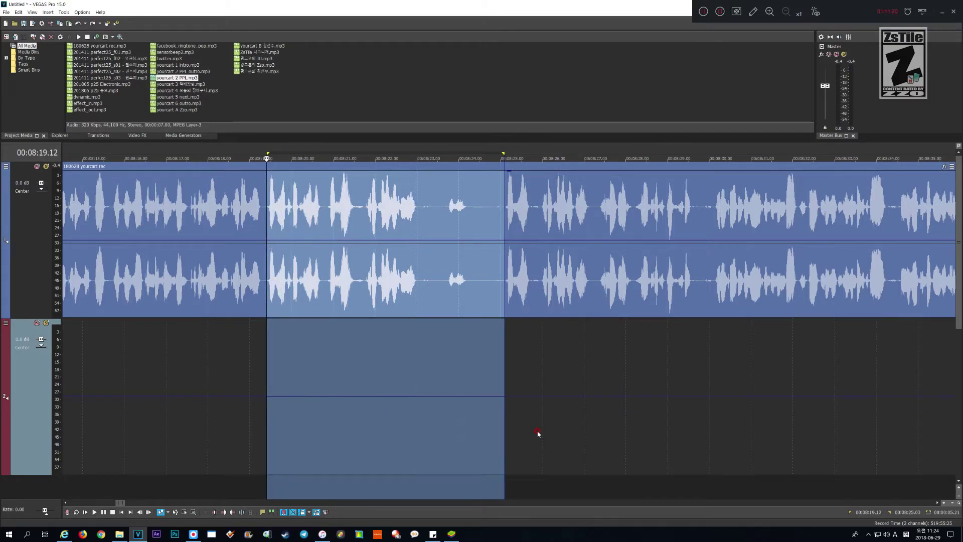
key(space)
key(Delete)
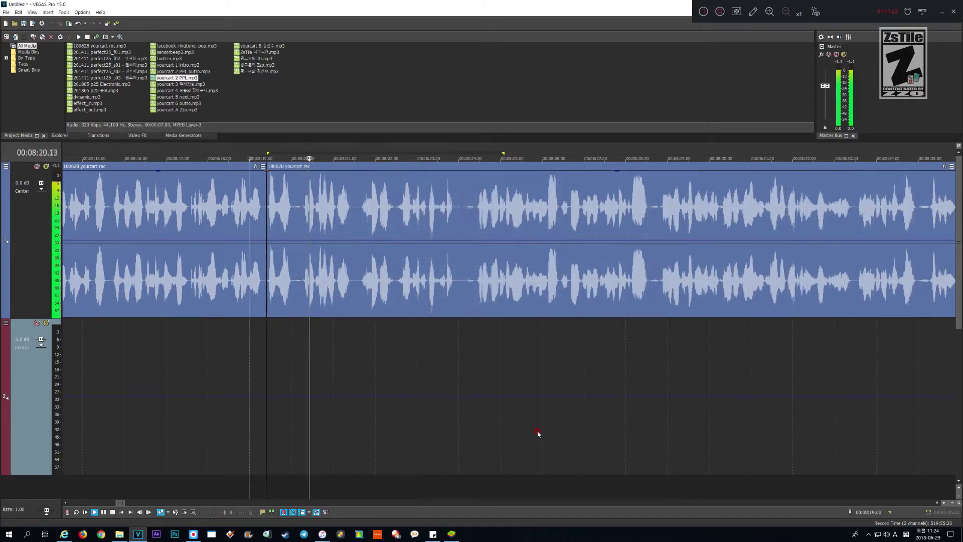
- Play back the speech from about 00:08:17 up to the join and examine the waveform around 00:08:19.12
key(space)
scroll(538, 432, up, 1)
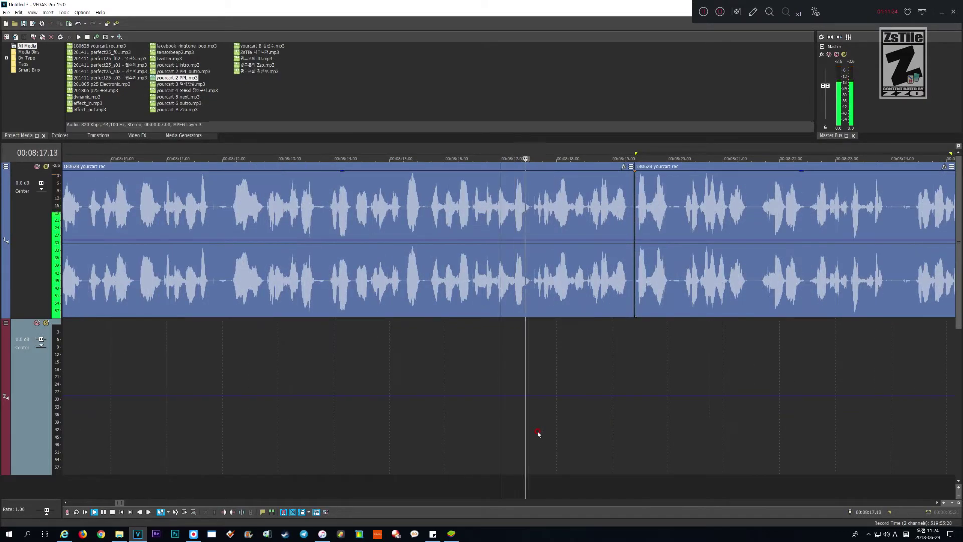
key(Return)
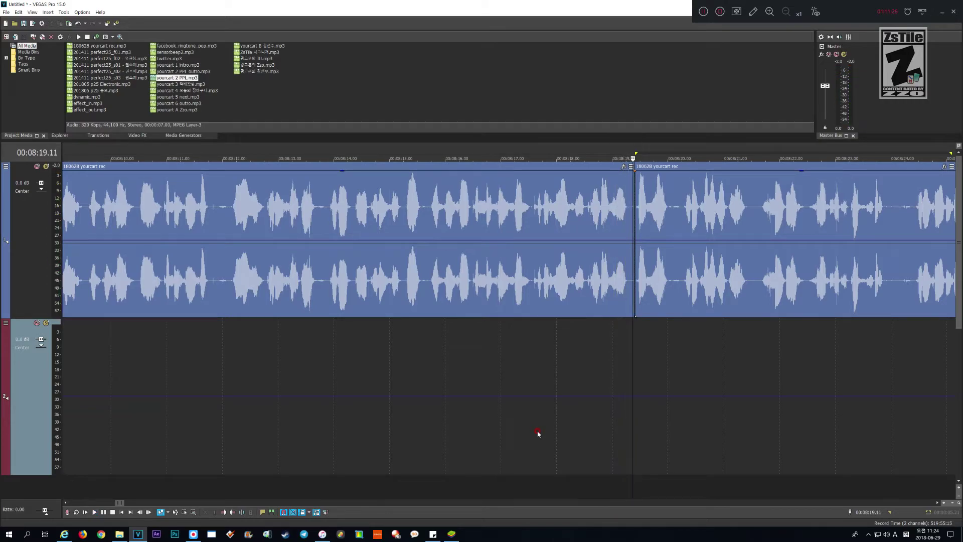
key(Up)
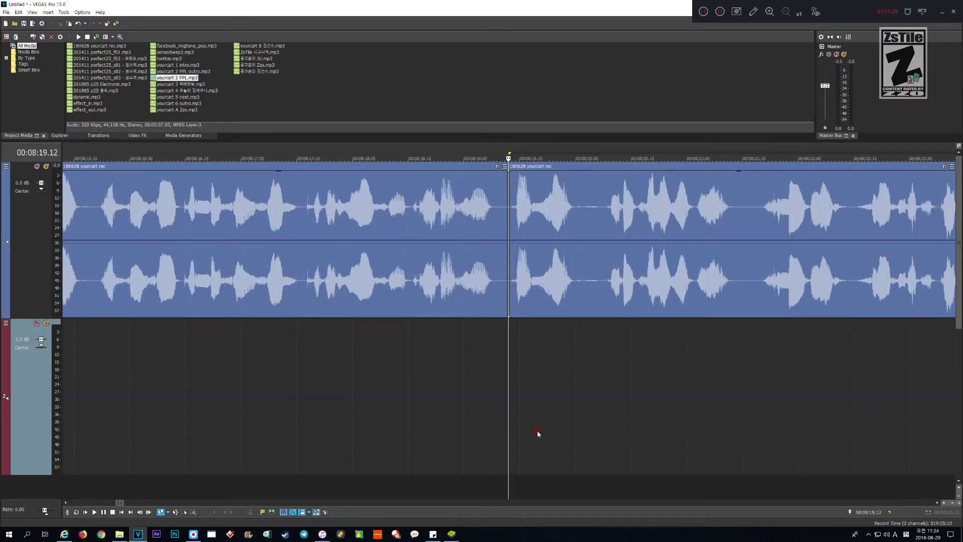
- Select the passage from about 00:08:18.24 to the join at 00:08:19.12 and delete it, closing the gap
key(shift+Left)
key(shift+Left)
key(shift+Left)
key(shift+Left)
key(shift+Left)
key(shift+Left)
key(shift+Left)
key(shift+Left)
key(shift+Left)
key(shift+Left)
key(shift+Left)
key(shift+Left)
key(shift+Left)
key(shift+Left)
key(shift+Left)
key(shift+Left)
key(shift+Left)
key(shift+Left)
key(shift+Left)
key(shift+Left)
key(shift+Right)
key(shift+Right)
key(shift+Right)
key(shift+Right)
key(shift+Right)
key(shift+Right)
key(shift+Right)
key(shift+Right)
key(shift+Right)
key(Delete)
- Slide the clip after the join at 00:08:18.24 slightly earlier to form a very short crossfade
key(Page_Up)
key(Page_Up)
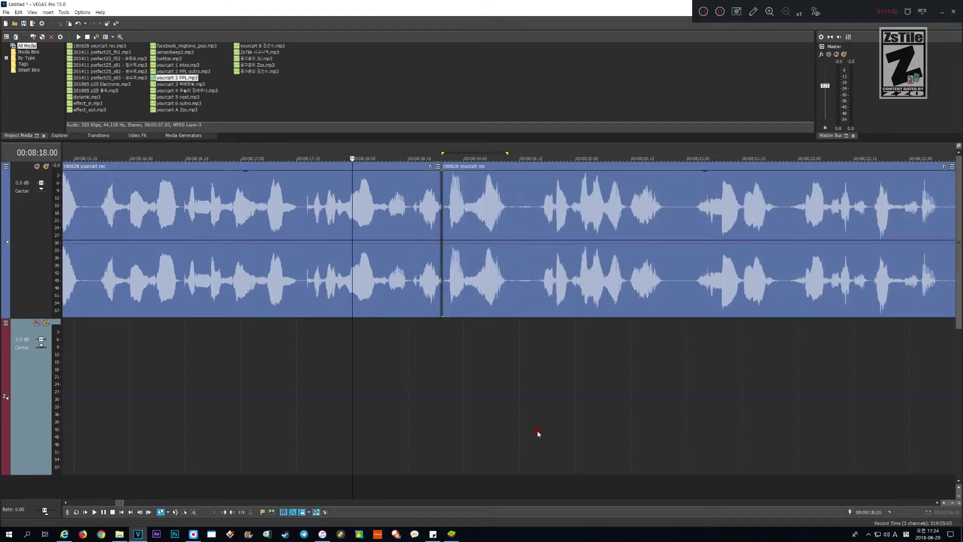
key(Up)
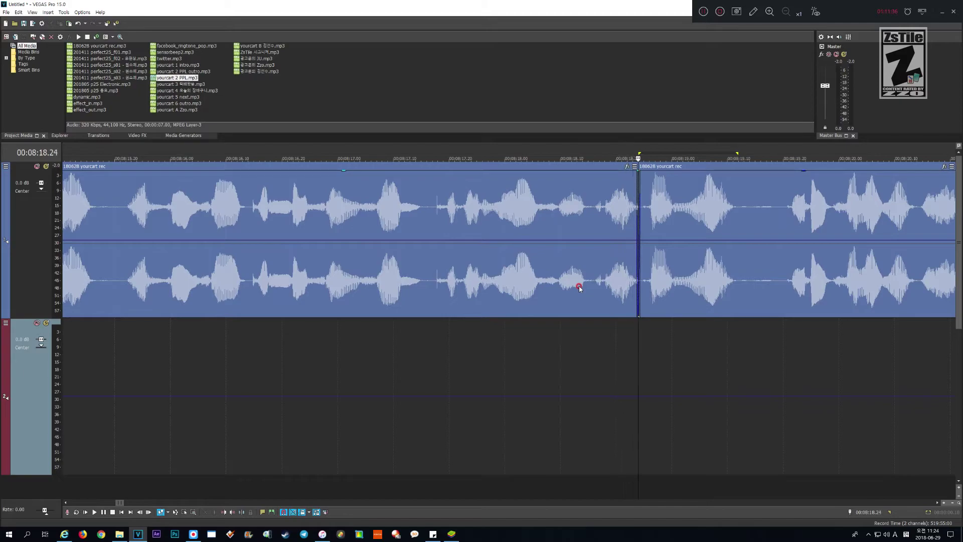
key(Up)
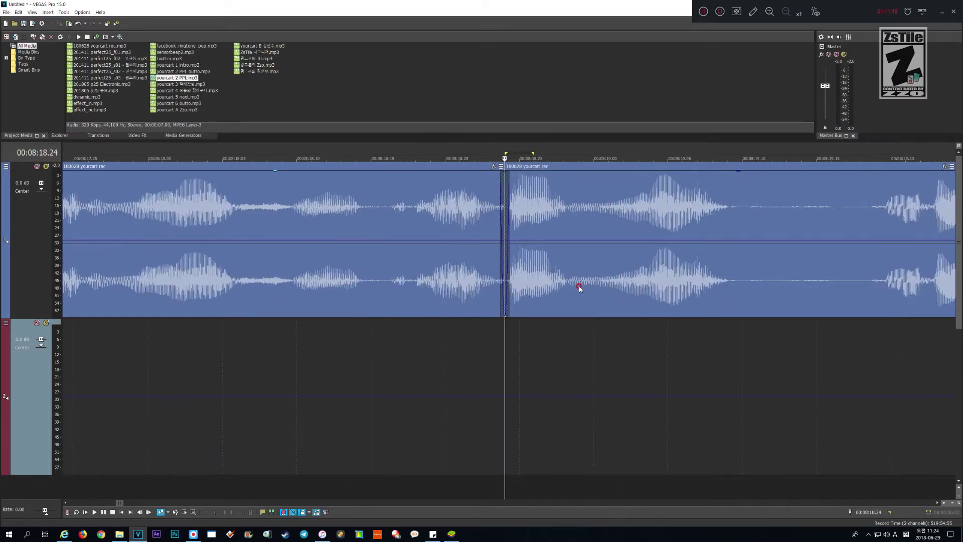
click(579, 287)
key(Up)
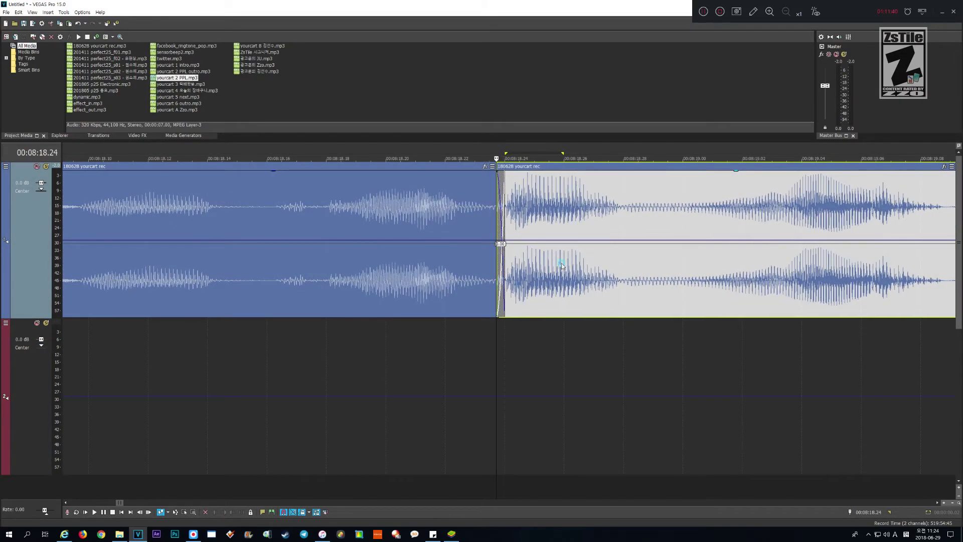
- Play back the speech from 00:08:18.00 across the join at 00:08:18.24 several times to check how it sounds
key(Down)
click(439, 470)
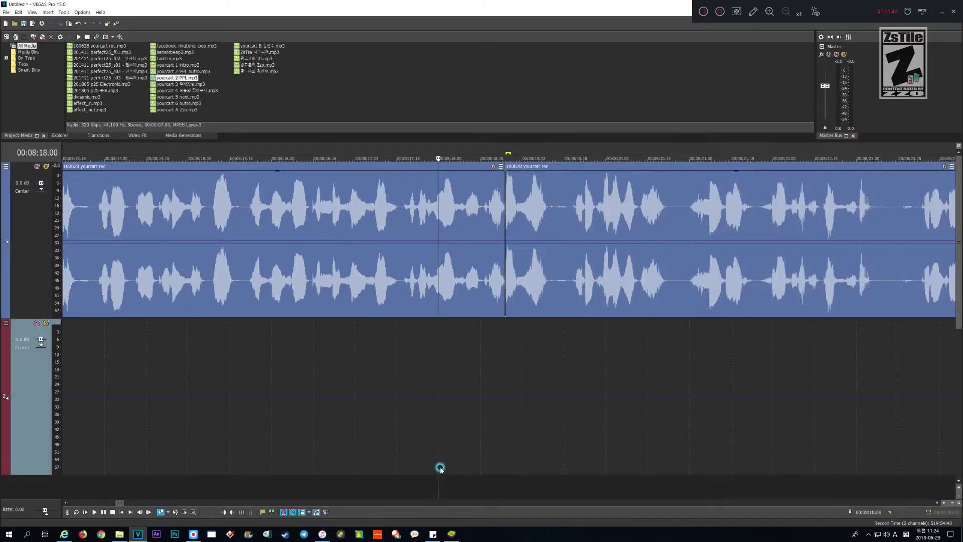
key(space)
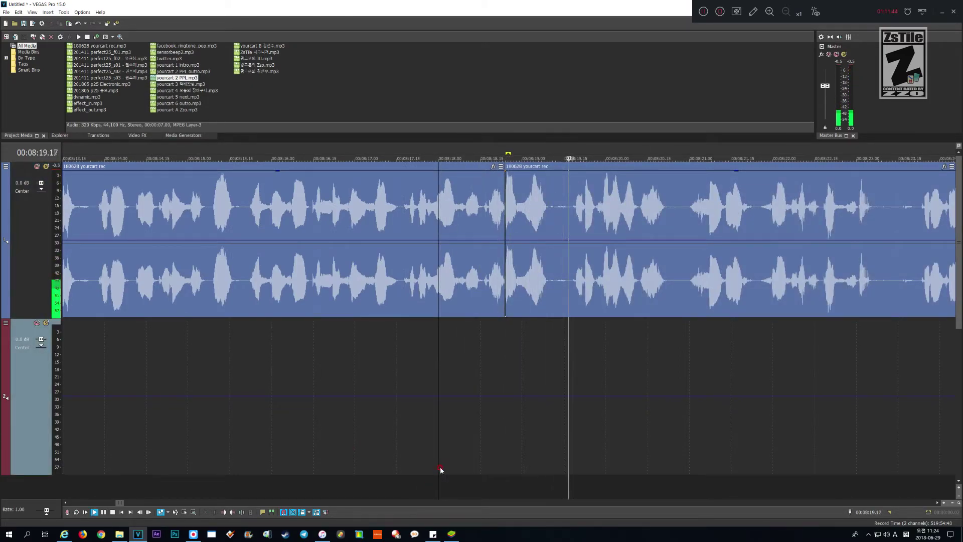
key(Return)
key(space)
key(Down)
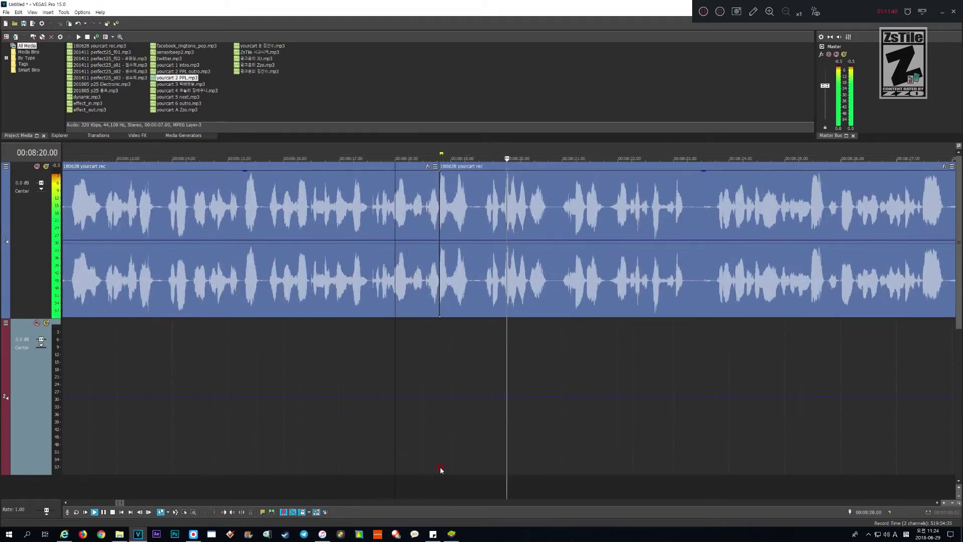
key(Down)
key(Return)
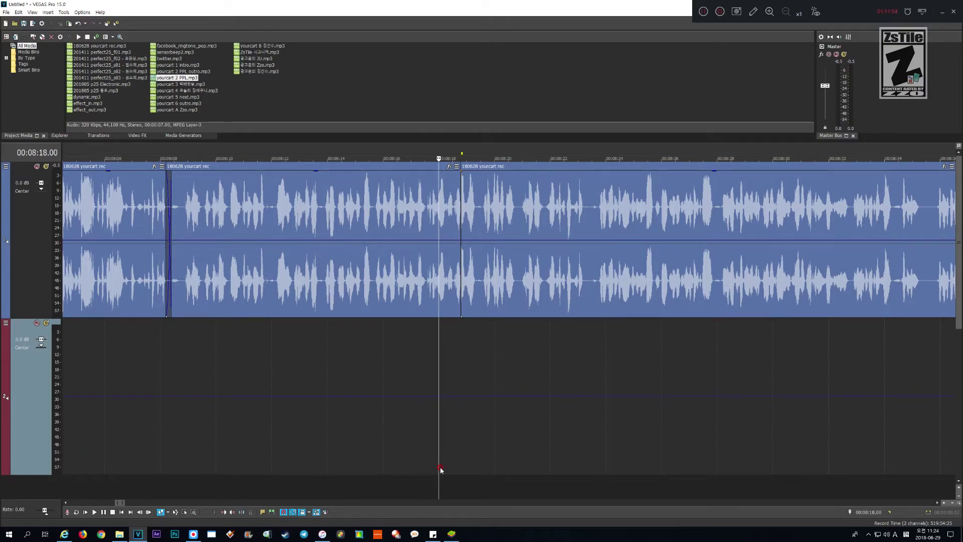
key(space)
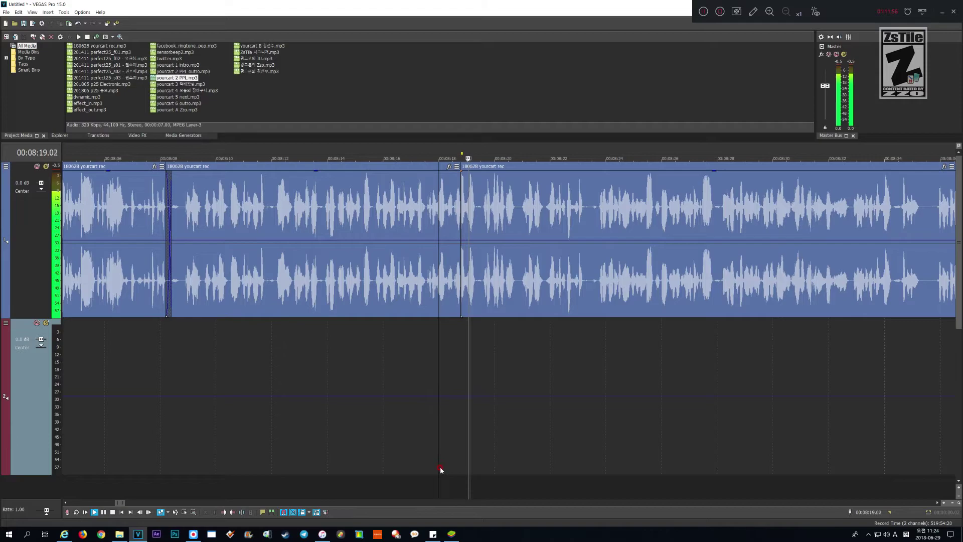
key(Up)
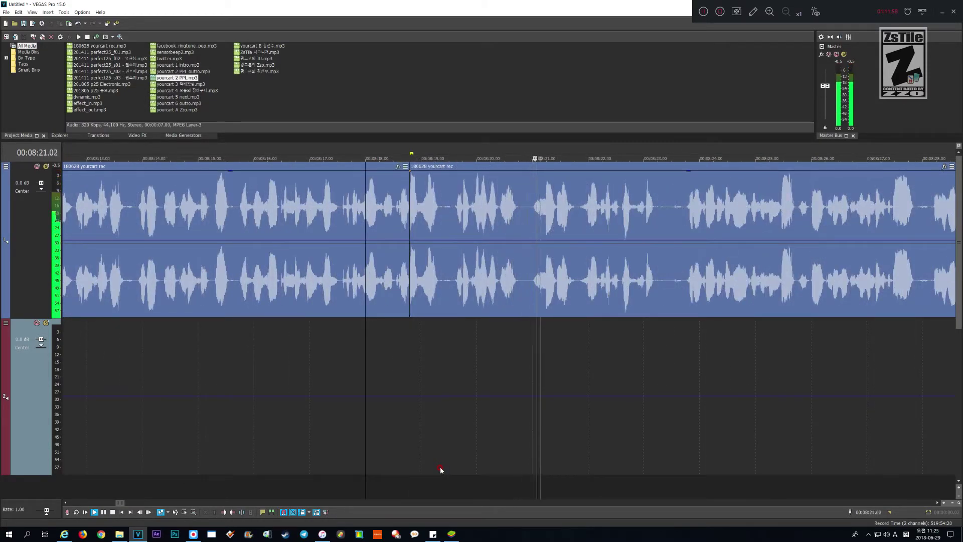
key(Return)
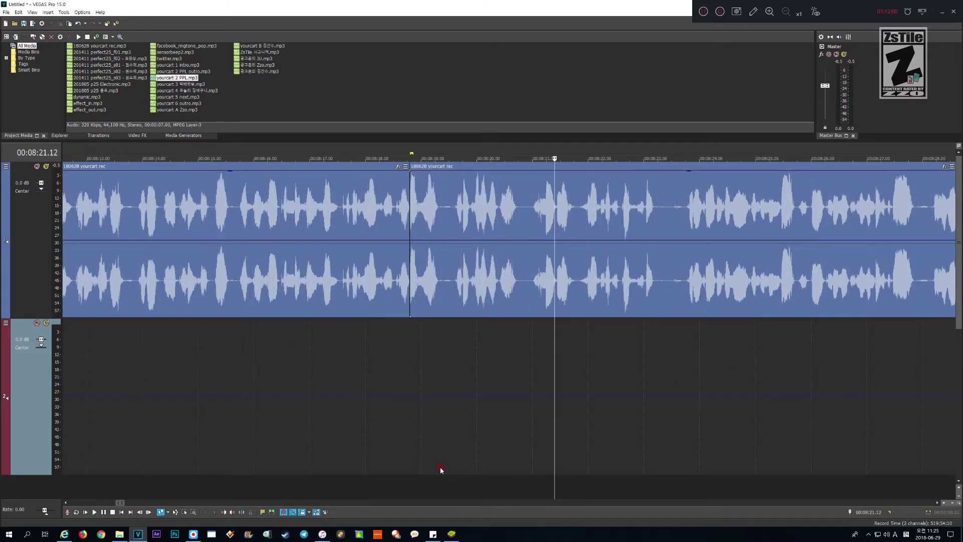
- Undo the crossfade at the join and the deletion of the passage from 00:08:18.24 to 00:08:19.12
key(ctrl+z)
key(ctrl+z)
scroll(440, 470, up, 2)
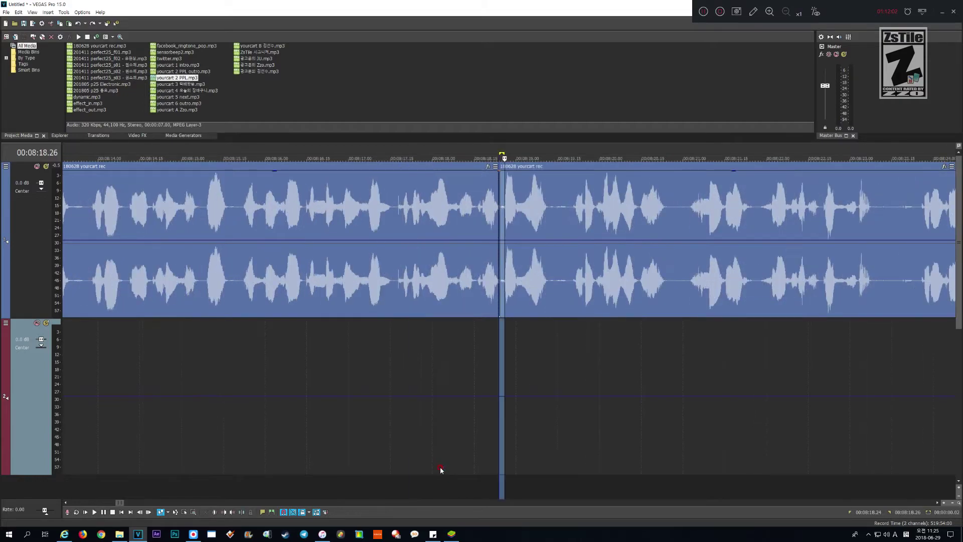
key(ctrl+z)
scroll(440, 470, up, 4)
key(Down)
key(Down)
key(Down)
key(Down)
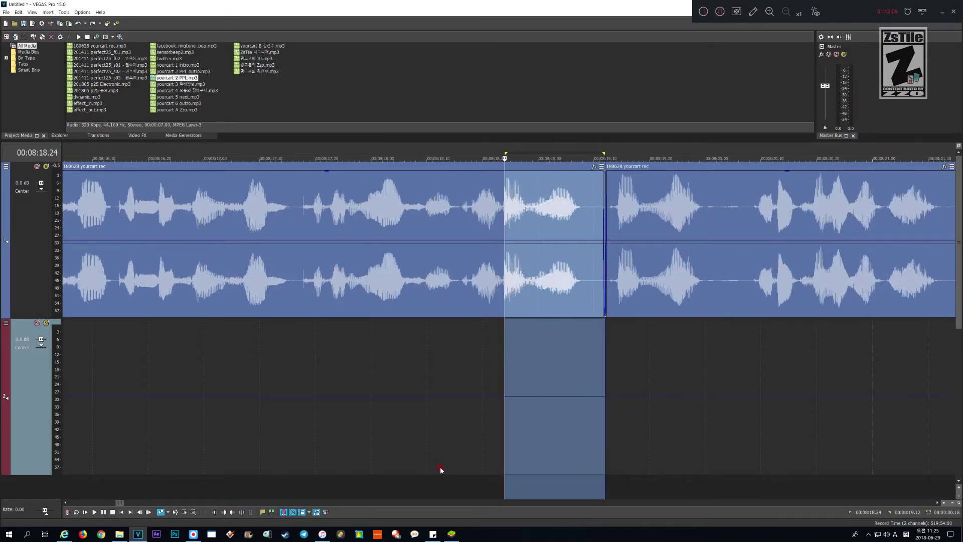
- Select the passage from 00:08:18.28 to 00:08:19.18, spanning the join, and delete it, closing the gap
key(space)
key(Return)
key(space)
key(Return)
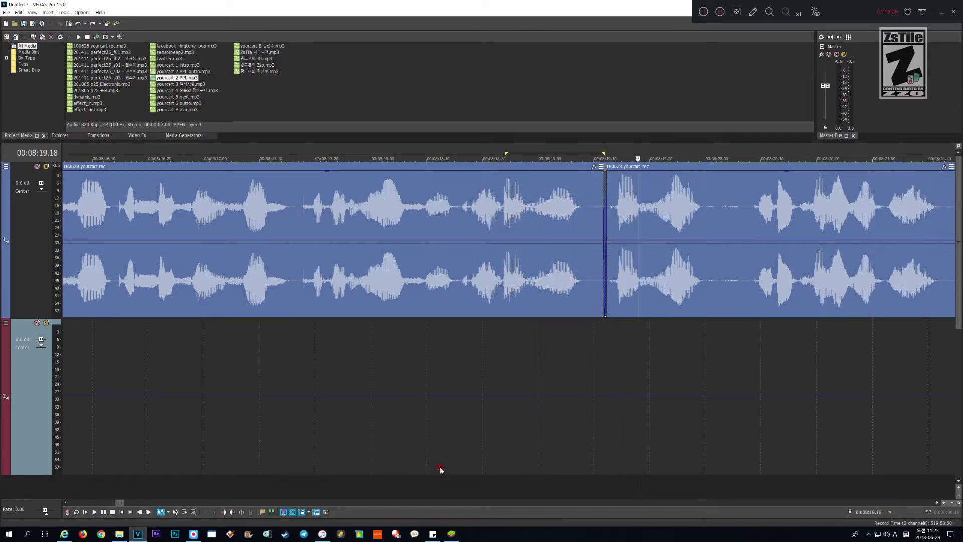
key(shift+Left)
key(shift+Left)
key(shift+Left)
key(shift+Left)
key(shift+Left)
key(shift+Left)
key(shift+Left)
key(shift+Left)
key(shift+Left)
key(shift+Left)
key(shift+Left)
key(shift+Left)
key(shift+Left)
key(shift+Left)
key(shift+Left)
key(shift+Left)
key(shift+Left)
key(shift+Left)
key(shift+Left)
key(shift+Left)
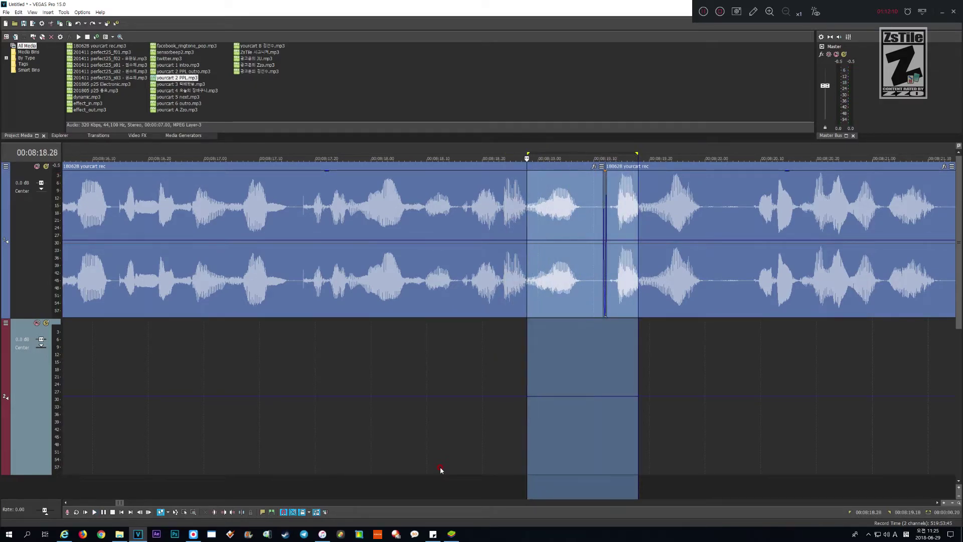
key(Delete)
- Play up to the new join at 00:08:18.28 and slide the clip after it slightly earlier to form a very short crossfade
key(space)
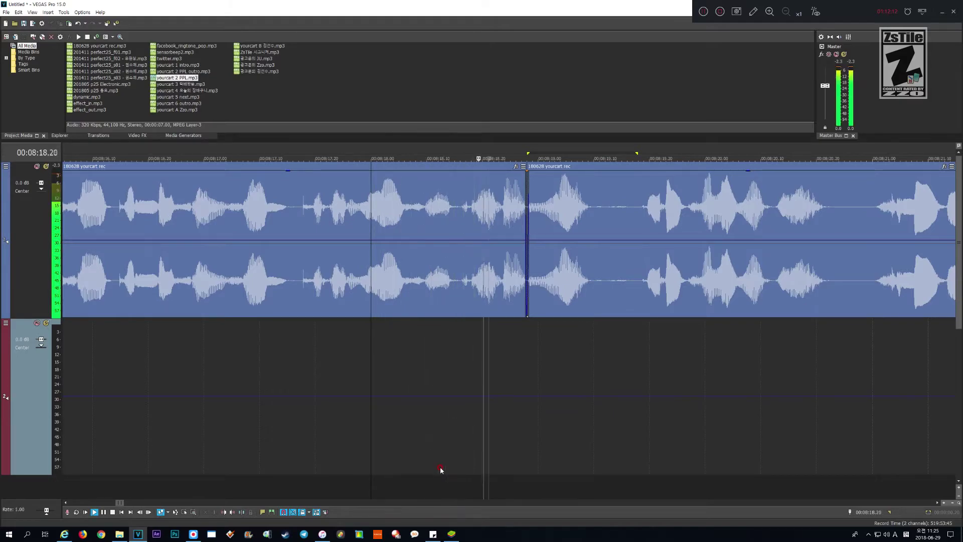
key(space)
key(Up)
key(Up)
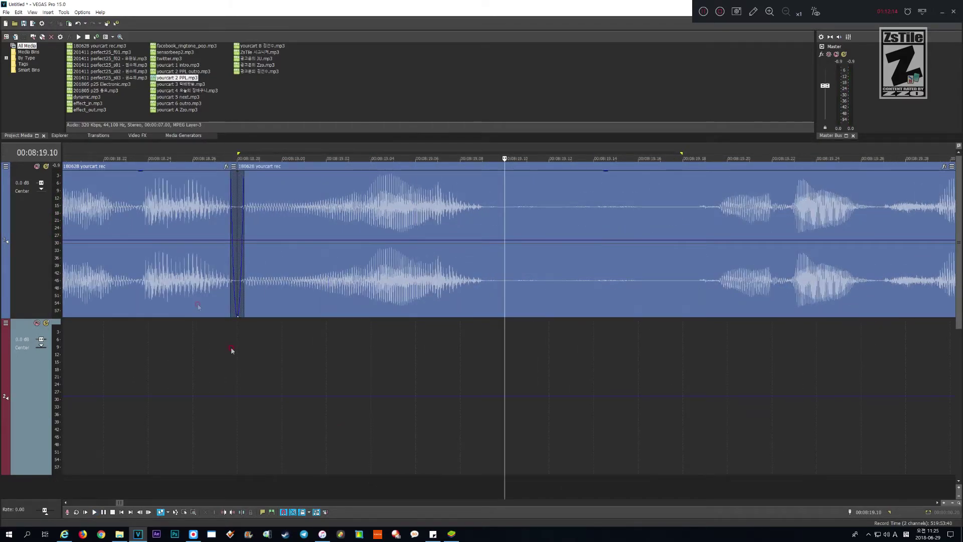
click(296, 235)
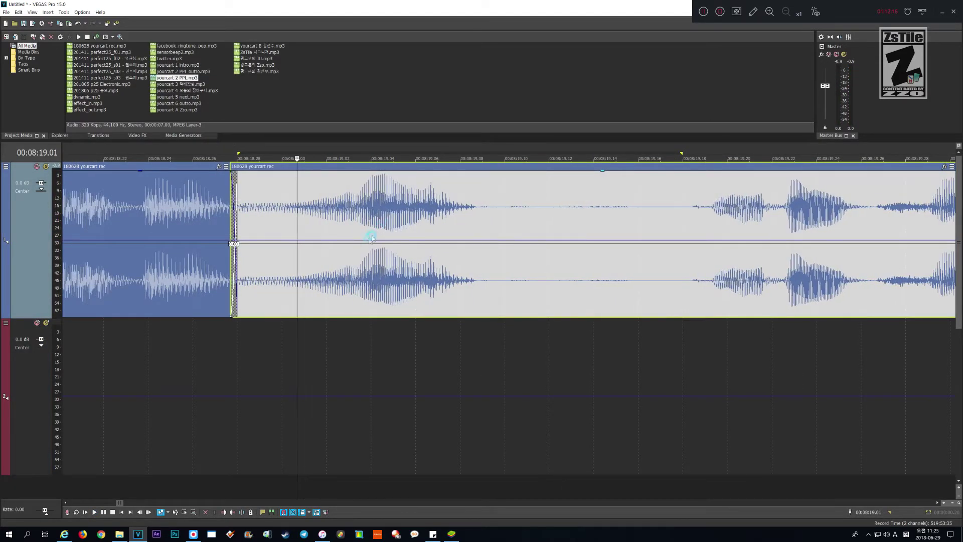
- Play back the speech from about 00:08:17.15 across the join near 00:08:18.28 repeatedly to check the transition
key(Down)
key(Down)
key(Down)
key(Down)
click(386, 370)
key(space)
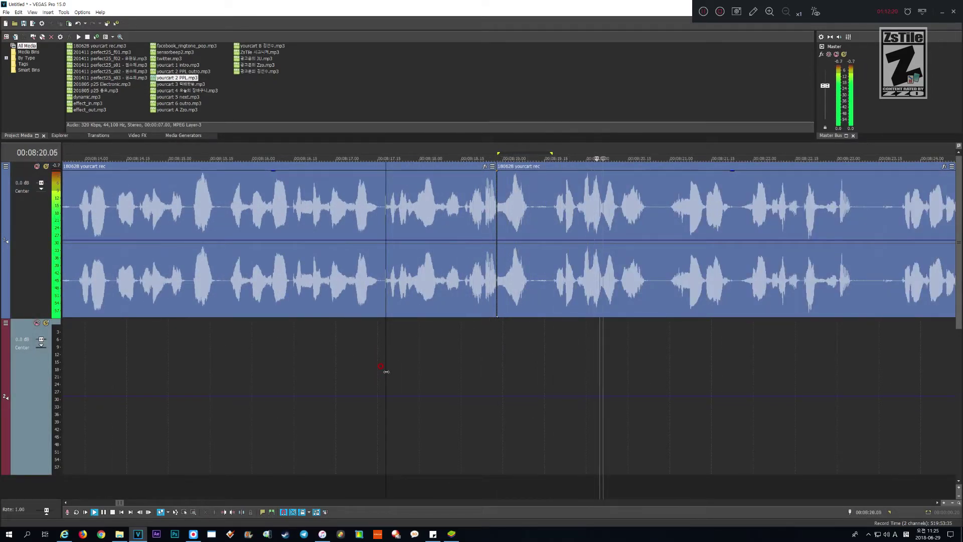
key(Return)
key(space)
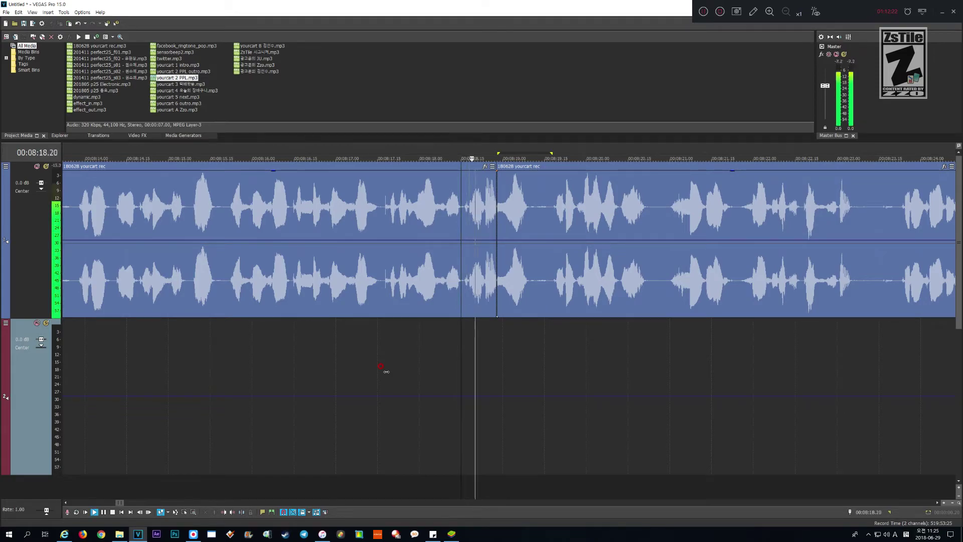
key(Return)
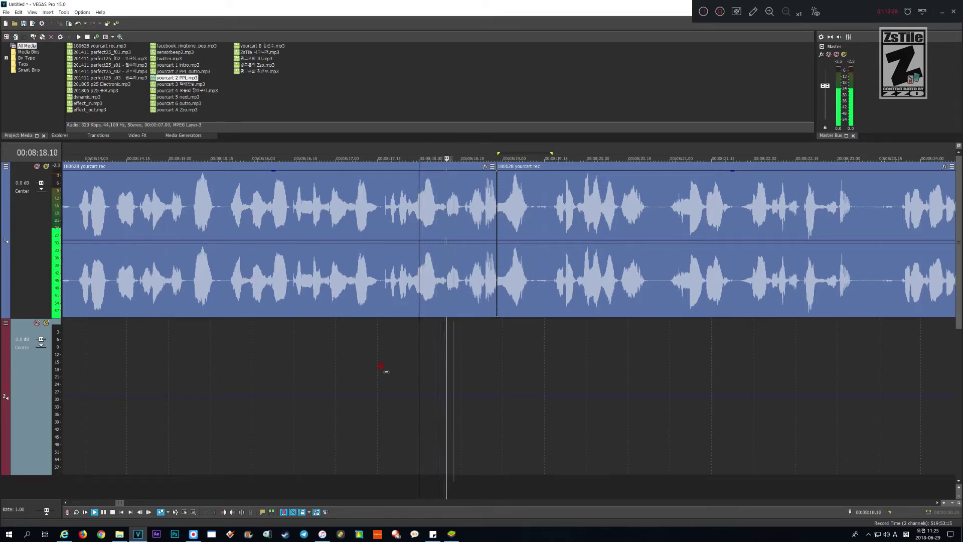
- Play the recording onward from about 00:08:18 to 00:08:32 and examine the waveform for passages to cut
scroll(384, 369, down, 2)
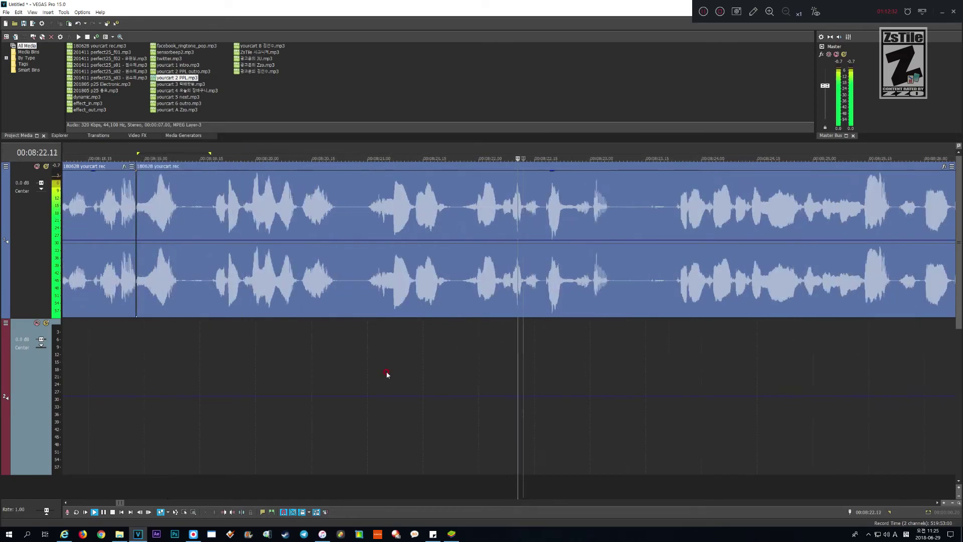
scroll(386, 375, down, 2)
scroll(387, 374, down, 1)
scroll(387, 374, up, 2)
scroll(387, 374, down, 2)
scroll(386, 374, up, 2)
scroll(386, 374, down, 2)
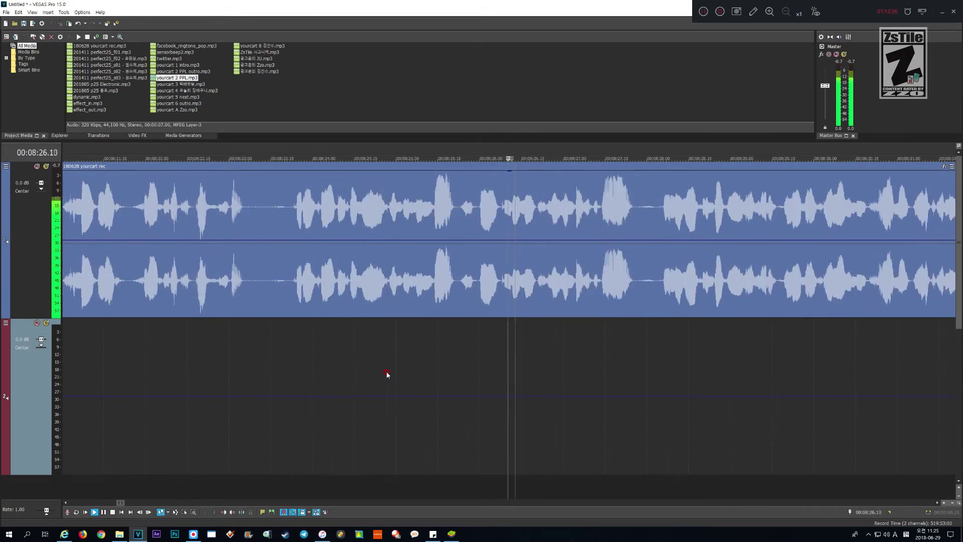
scroll(387, 374, up, 2)
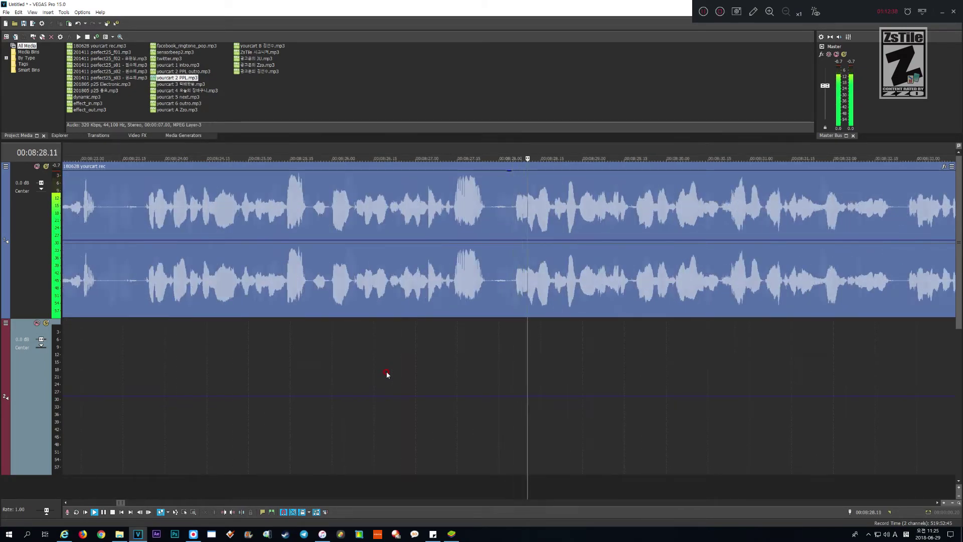
scroll(386, 374, down, 2)
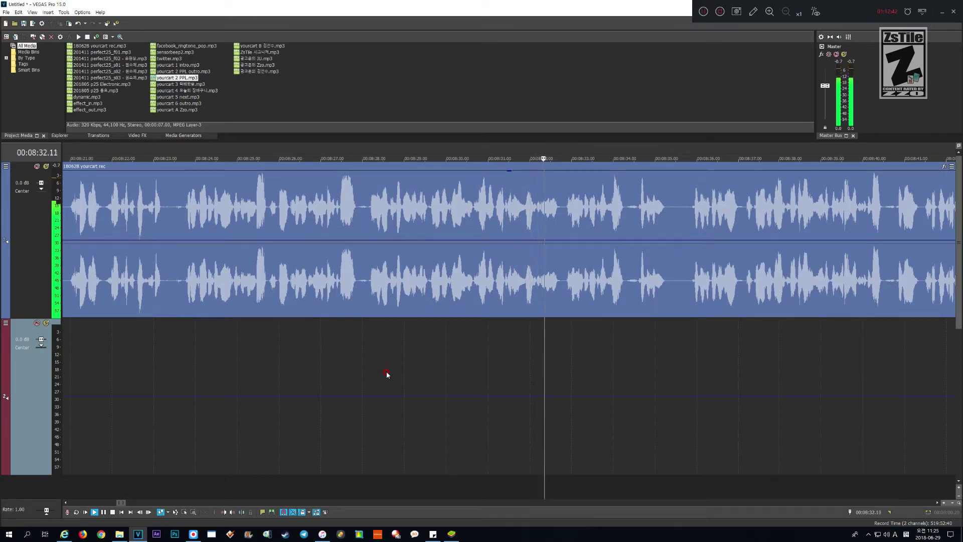
- Select the passage from about 00:08:32.05 to 00:08:32.27 in the recording and delete it, closing the gap
key(Return)
scroll(387, 374, up, 3)
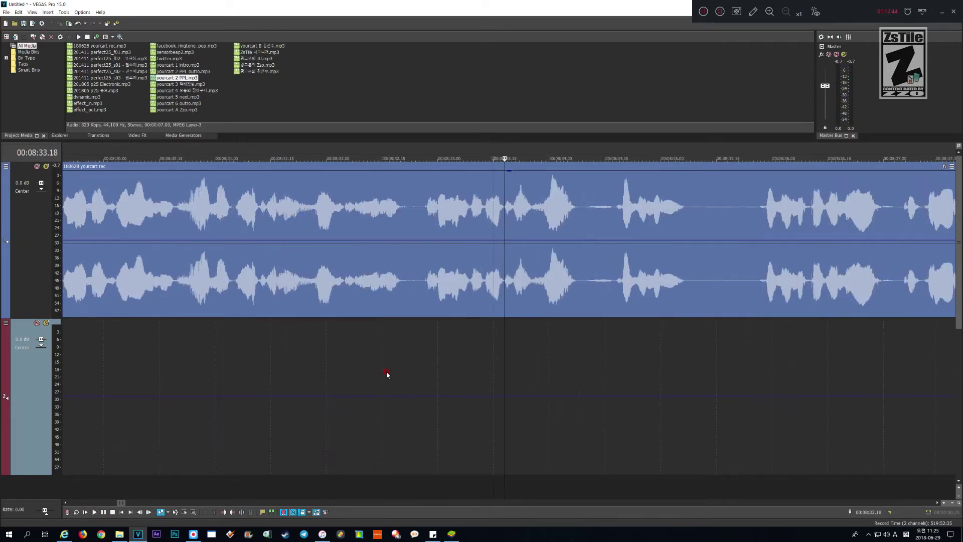
key(space)
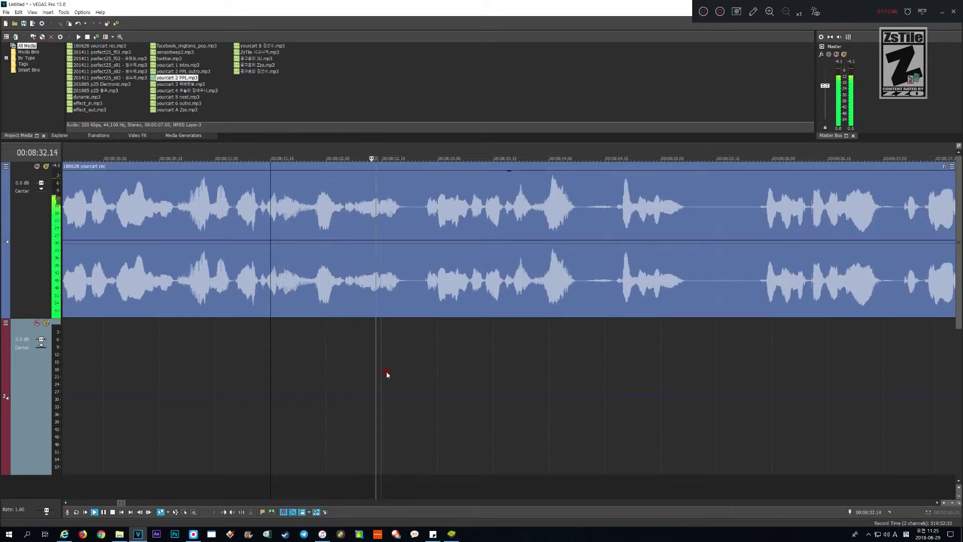
scroll(386, 374, up, 1)
key(Return)
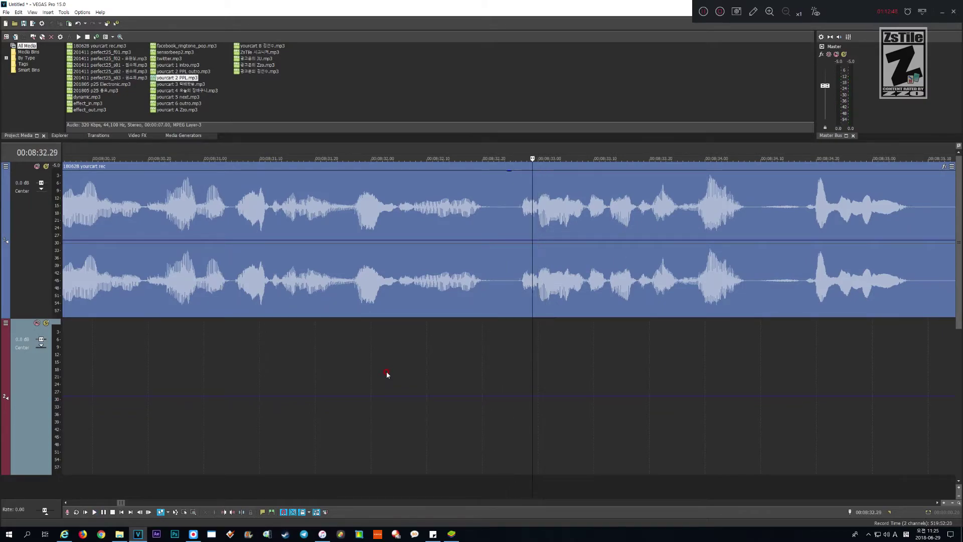
key(shift+Page_Up)
key(shift+Page_Up)
key(shift+Left)
key(shift+Left)
key(shift+Left)
key(shift+Left)
key(shift+Left)
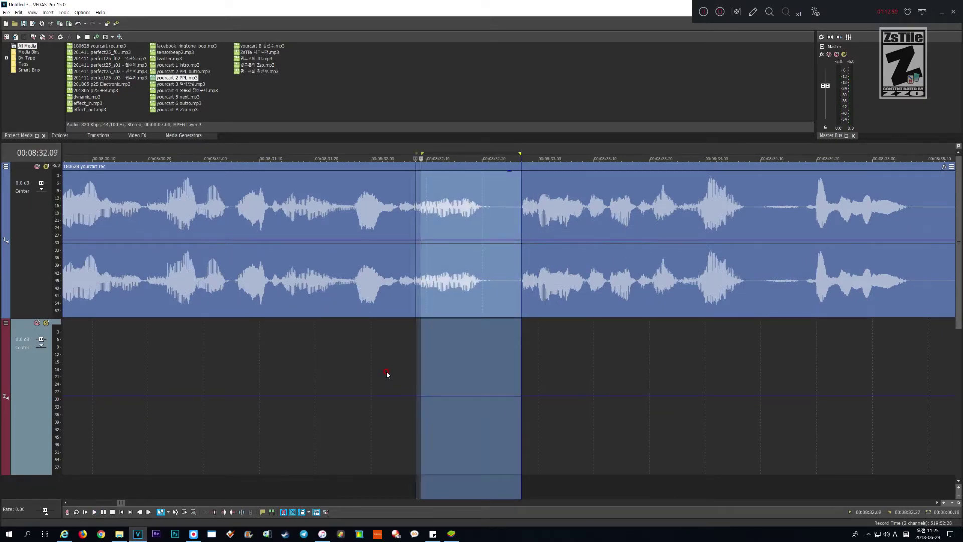
key(Delete)
- Play across the join near 00:08:32.05, select the silent pause just before 00:08:35.04 and delete it
key(space)
scroll(387, 374, down, 2)
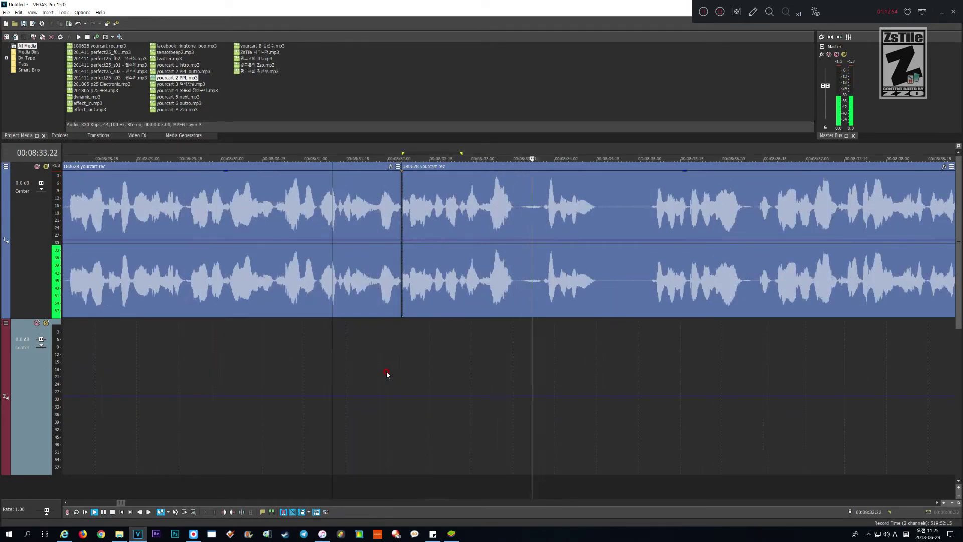
key(Return)
scroll(387, 374, up, 1)
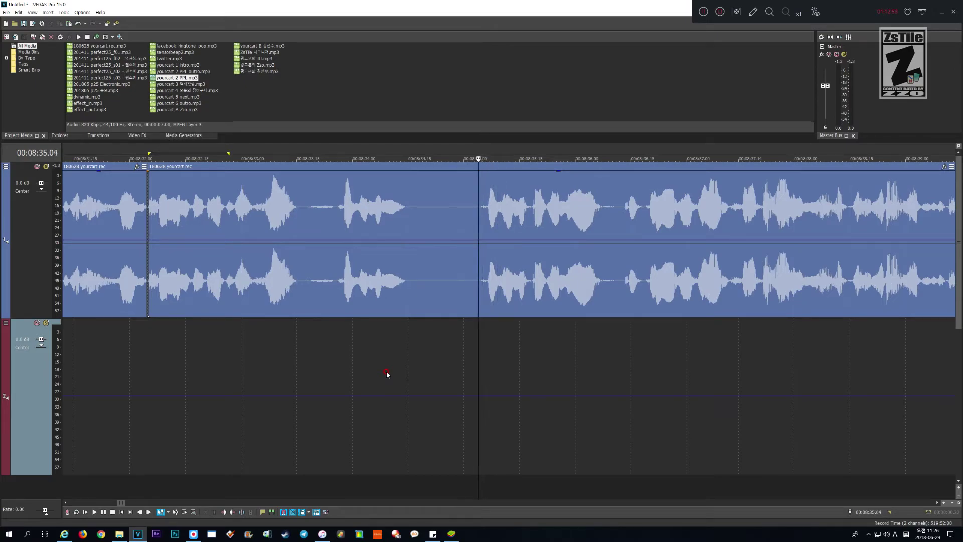
key(shift+Left)
key(shift+Right)
key(shift+Left)
key(shift+Left)
key(shift+Left)
key(Delete)
- Play on to about 00:08:55, select the passage from 00:08:46.25 to 00:08:55.17 and delete it, closing the gap
key(Return)
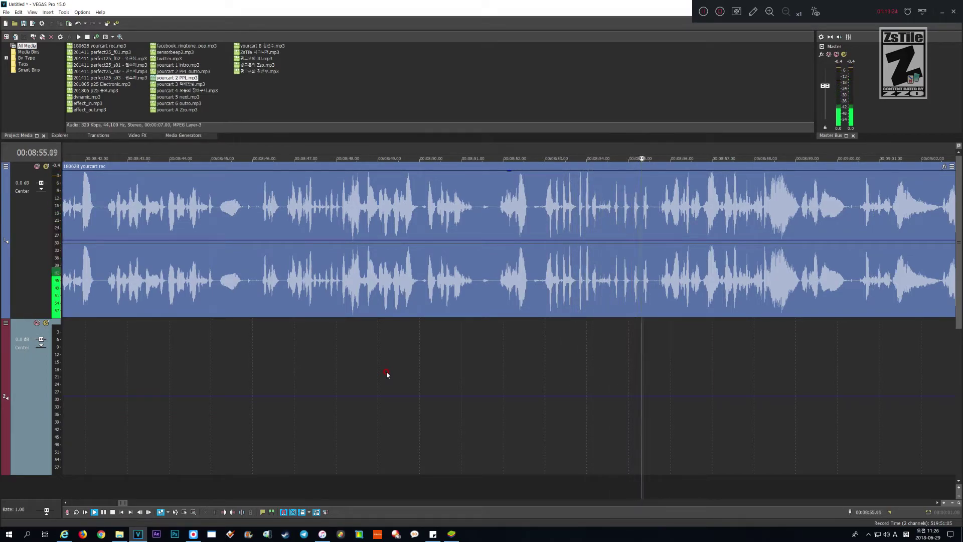
key(Return)
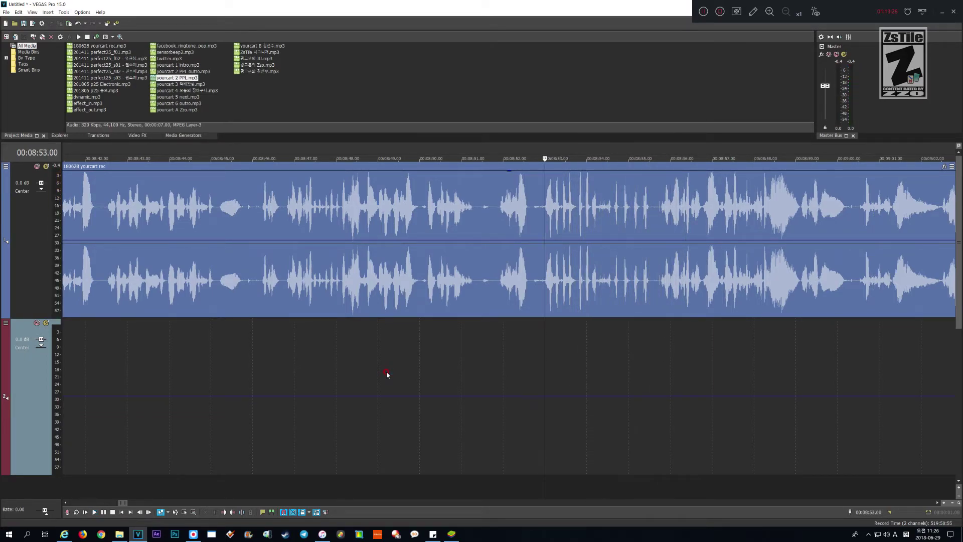
key(Page_Up)
key(Page_Up)
key(Page_Up)
key(Left)
key(Left)
key(Left)
key(Left)
key(Left)
key(Left)
key(Left)
key(Left)
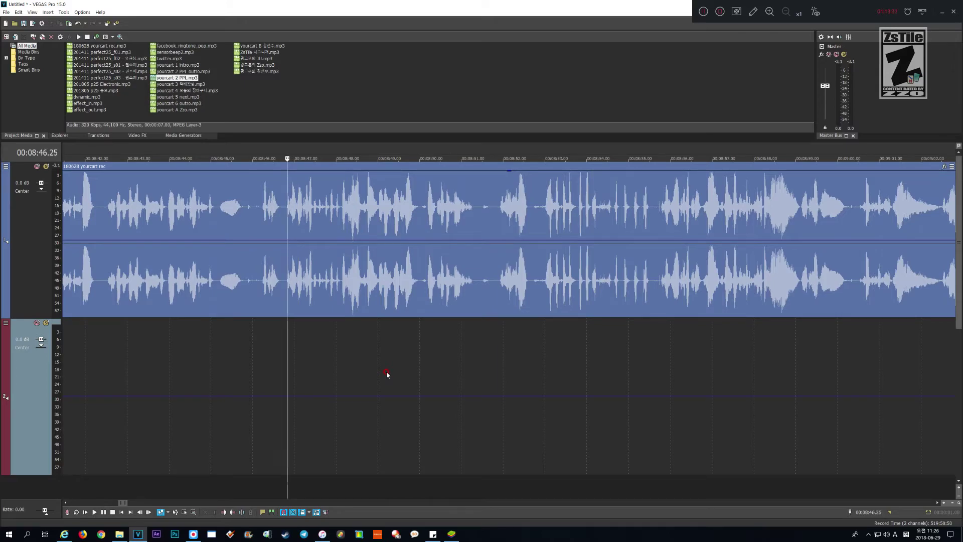
key(shift+Page_Down)
key(shift+Page_Down)
key(shift+Page_Down)
key(shift+Page_Down)
key(shift+Page_Down)
key(shift+Page_Down)
key(shift+Page_Down)
key(shift+Page_Down)
key(shift+Page_Down)
key(shift+Right)
key(shift+Right)
key(shift+Right)
key(shift+Right)
key(shift+Right)
key(shift+Right)
key(shift+Right)
key(shift+Right)
key(shift+Right)
key(shift+Right)
key(shift+Right)
key(shift+Right)
key(shift+Right)
key(shift+Right)
key(shift+Right)
key(shift+Right)
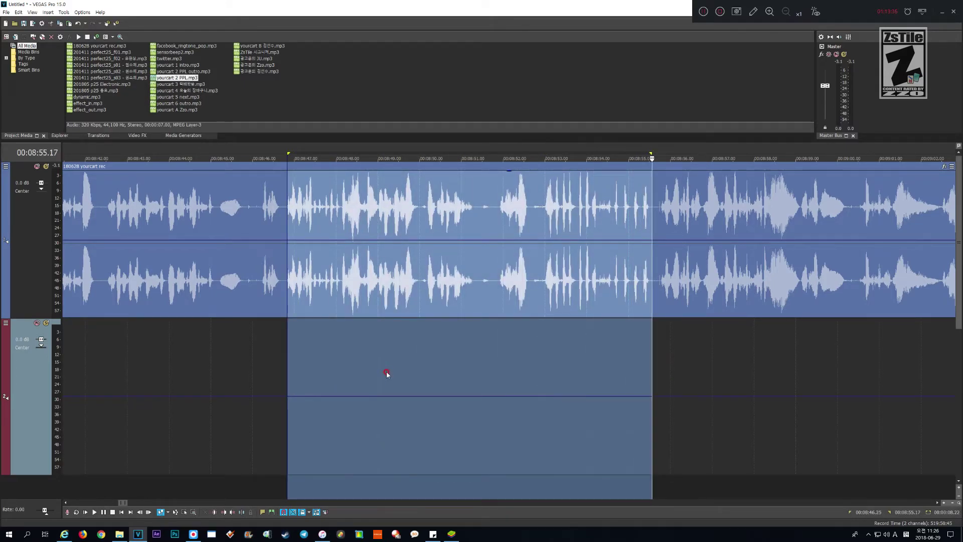
key(Delete)
- Delete the short silence right after the join at 00:08:46.25, closing the gap, and slide the following clip slightly earlier to form a short crossfade
key(Page_Up)
key(Page_Up)
key(Up)
key(Page_Down)
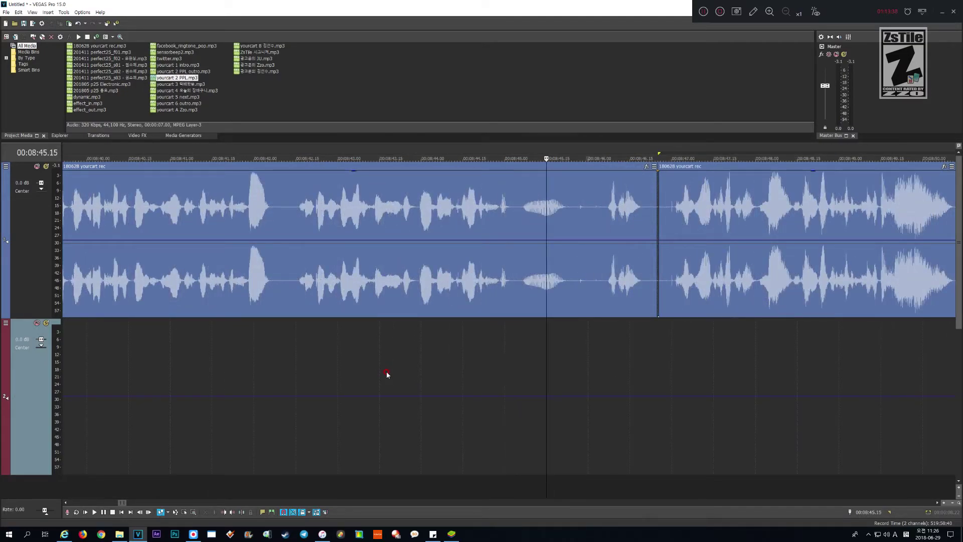
key(space)
key(Up)
key(Left)
key(Left)
key(Left)
key(Left)
key(Left)
key(Left)
key(Left)
key(Left)
key(Left)
key(shift+Right)
key(shift+Right)
key(shift+Right)
key(shift+Right)
key(Delete)
click(460, 305)
drag(521, 256, 507, 257)
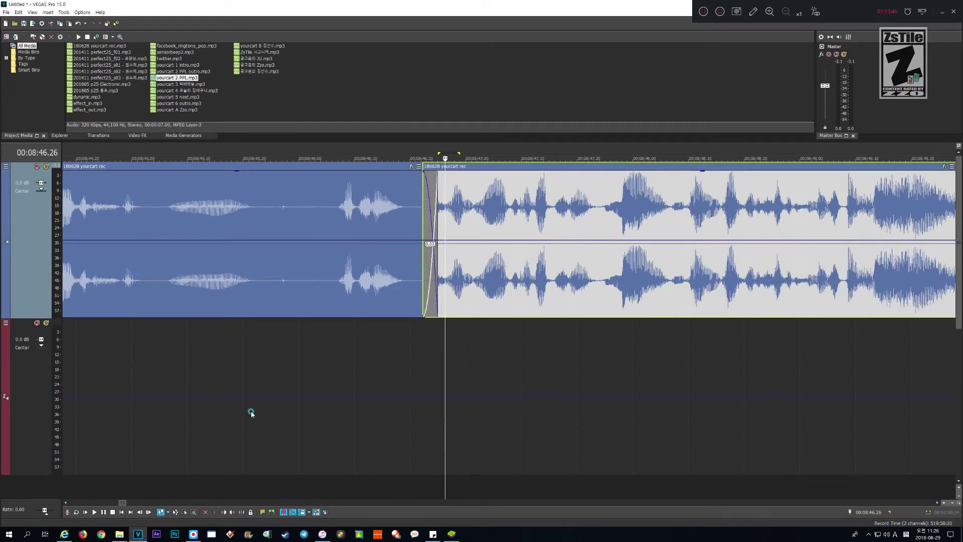
- Play across the crossfade at 00:08:46.25 and on to about 00:08:59 to check the speech
click(251, 413)
key(space)
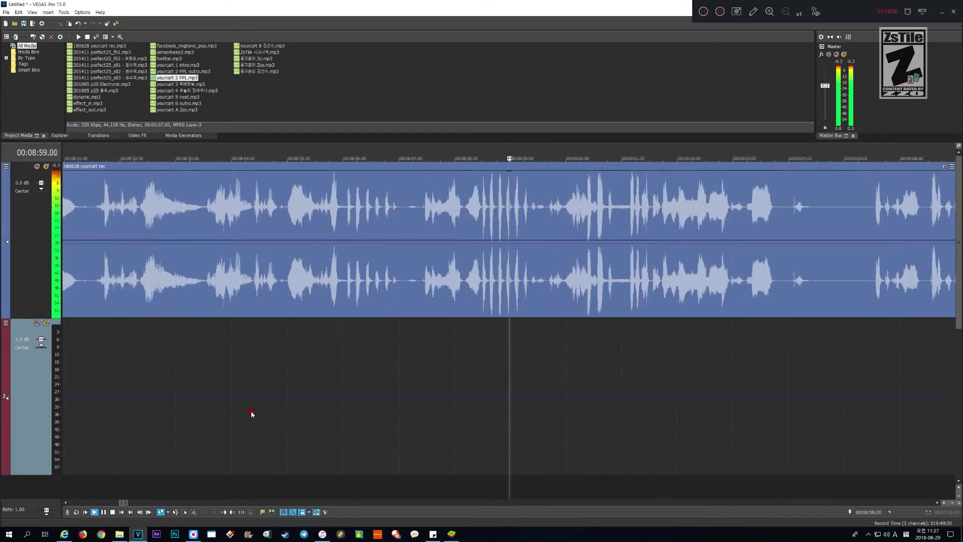
scroll(251, 411, down, 1)
key(Return)
- Try cutting the short passage from about 00:08:59.20 to 00:08:59.28, play across the join and undo the cut
scroll(252, 412, up, 5)
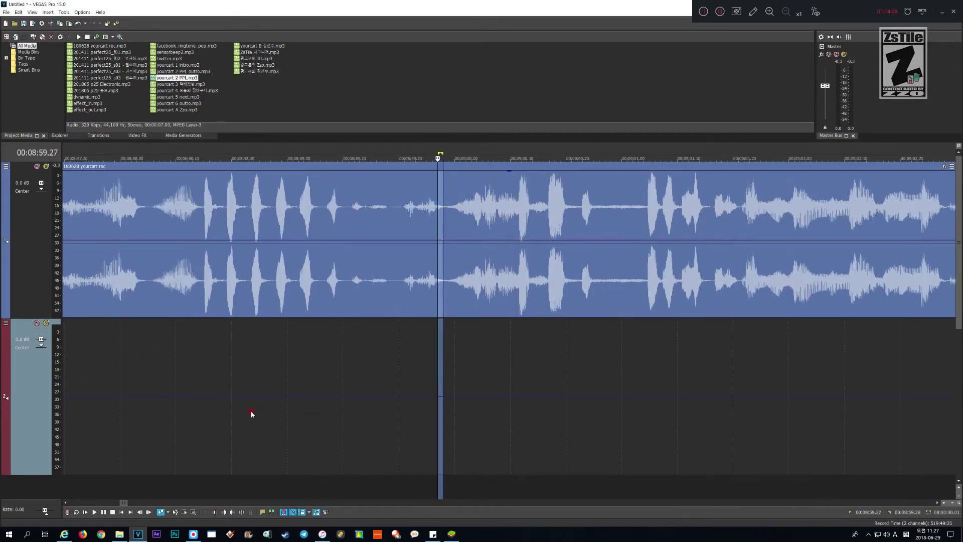
key(shift+Left)
key(shift+Left)
key(shift+Left)
key(shift+Left)
key(shift+Left)
key(shift+Left)
key(shift+Left)
key(Delete)
key(space)
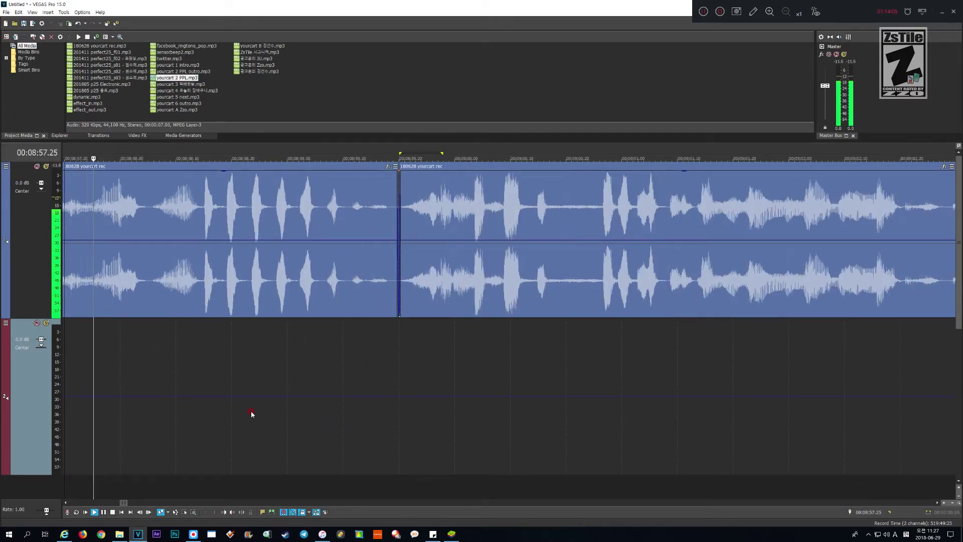
scroll(252, 413, down, 2)
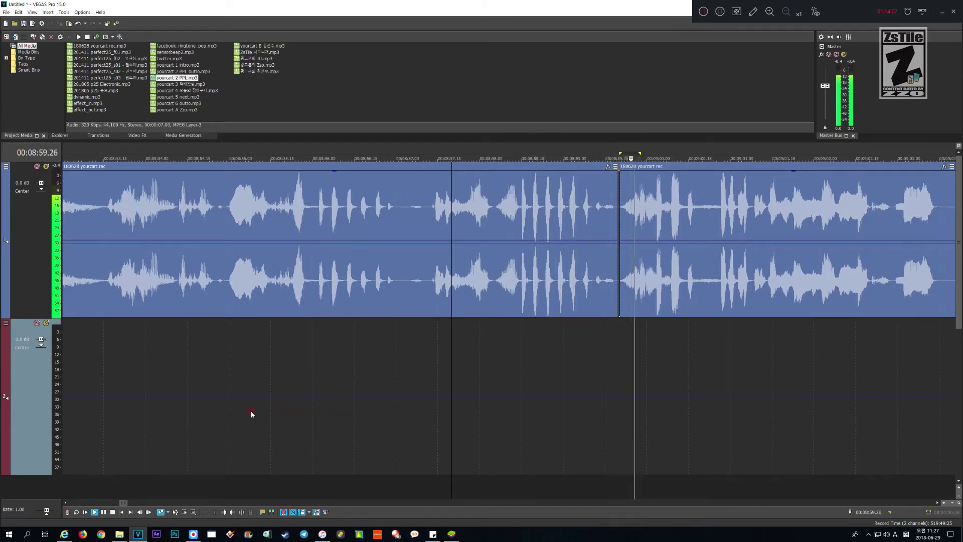
scroll(252, 412, down, 2)
key(Return)
scroll(251, 413, up, 10)
key(ctrl+alt+Left)
key(ctrl+z)
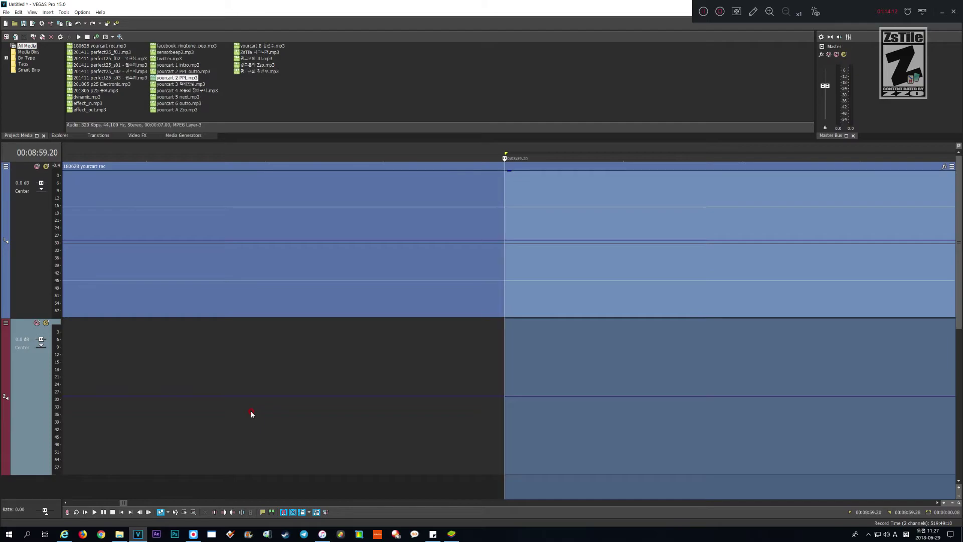
- Select the short passage from 00:08:59.21 to about 00:08:59.28 and delete it, closing the gap
scroll(252, 413, down, 6)
key(space)
key(Return)
scroll(252, 412, up, 2)
key(shift+Left)
key(shift+Left)
key(shift+Left)
key(shift+Left)
key(shift+Left)
key(shift+Left)
key(shift+Left)
key(Delete)
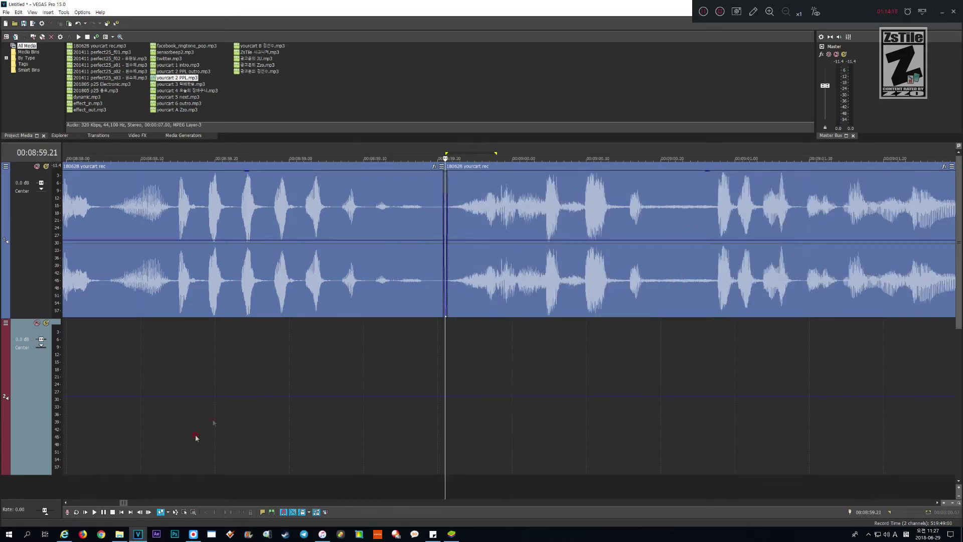
- Slide the clip after the 00:08:59.21 join slightly earlier to form a short crossfade and play across it
click(447, 300)
scroll(488, 292, down, 4)
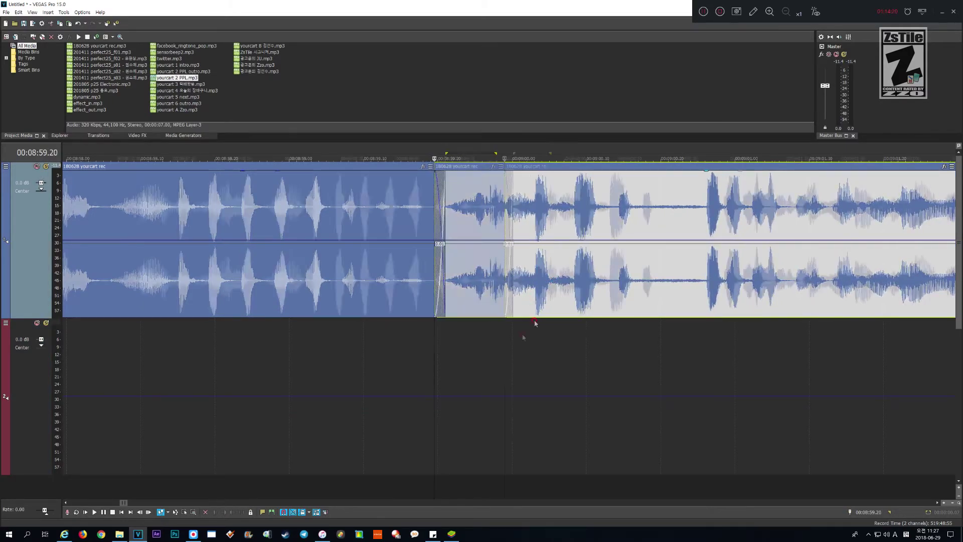
click(293, 370)
key(space)
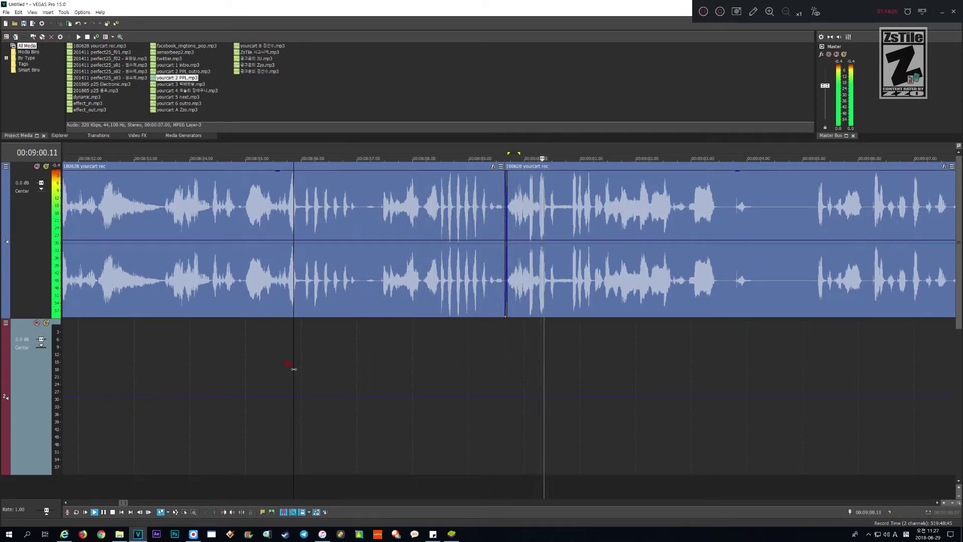
scroll(293, 368, down, 3)
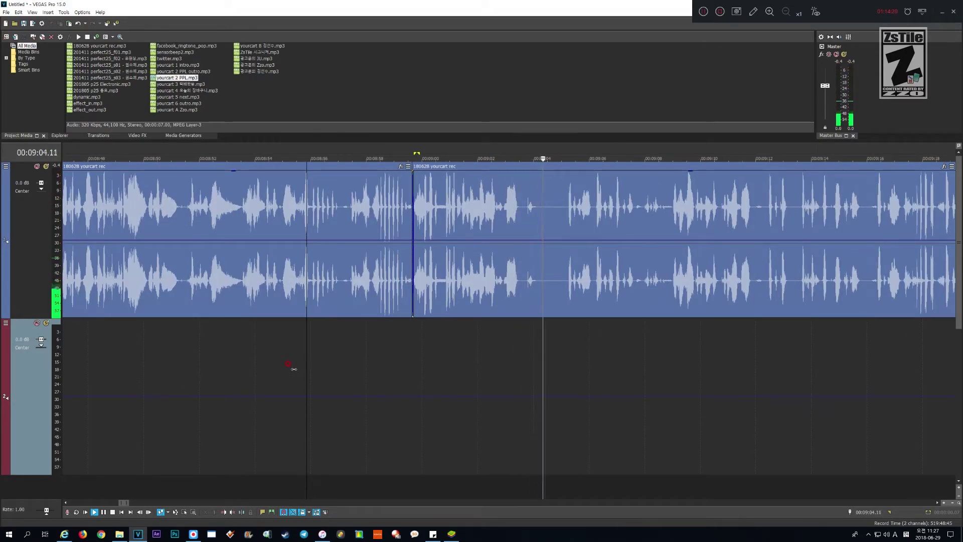
- Replay the speech up to about 00:09:08, select the passage from about 00:09:03.22 to 00:09:08.18 and delete it, closing the gap
key(Return)
scroll(293, 368, up, 5)
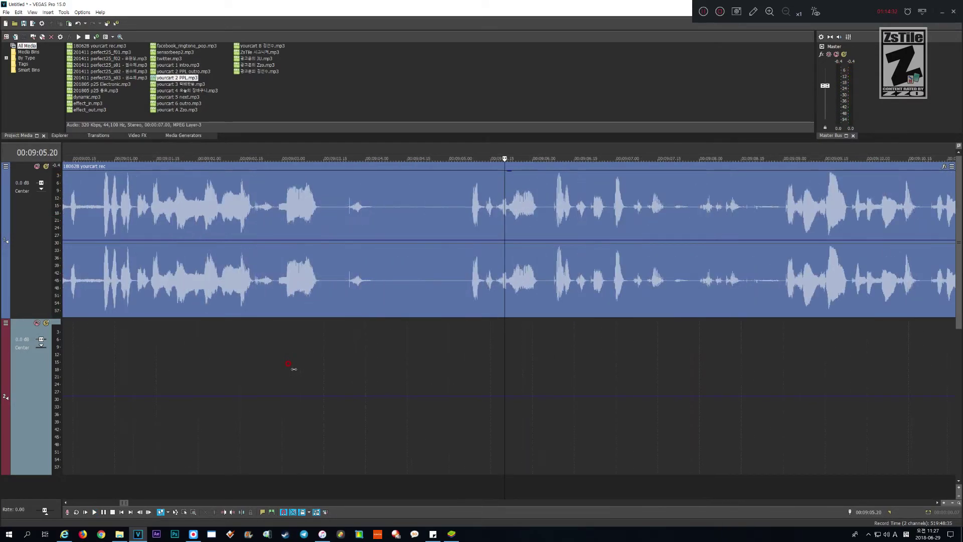
scroll(293, 368, down, 3)
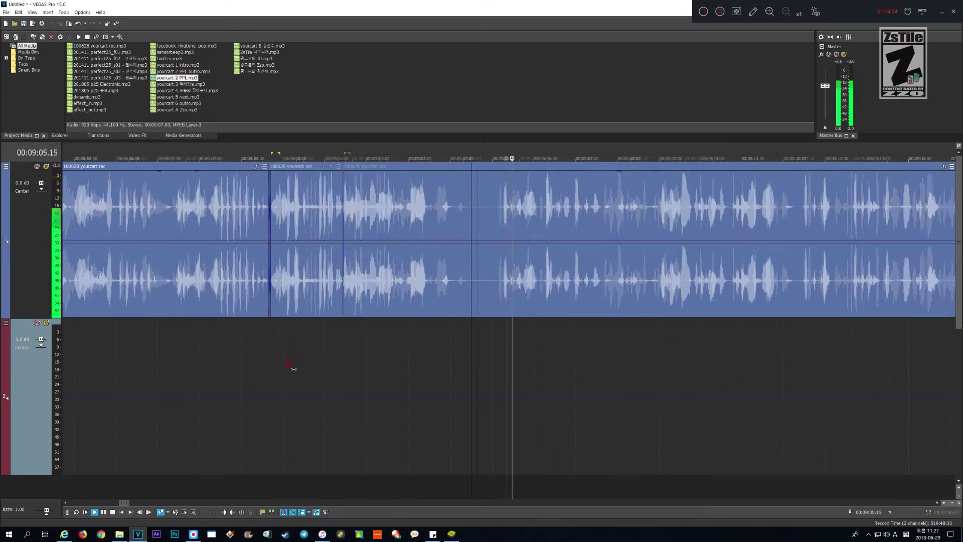
key(Return)
key(Page_Up)
key(Page_Up)
key(Page_Up)
key(Page_Up)
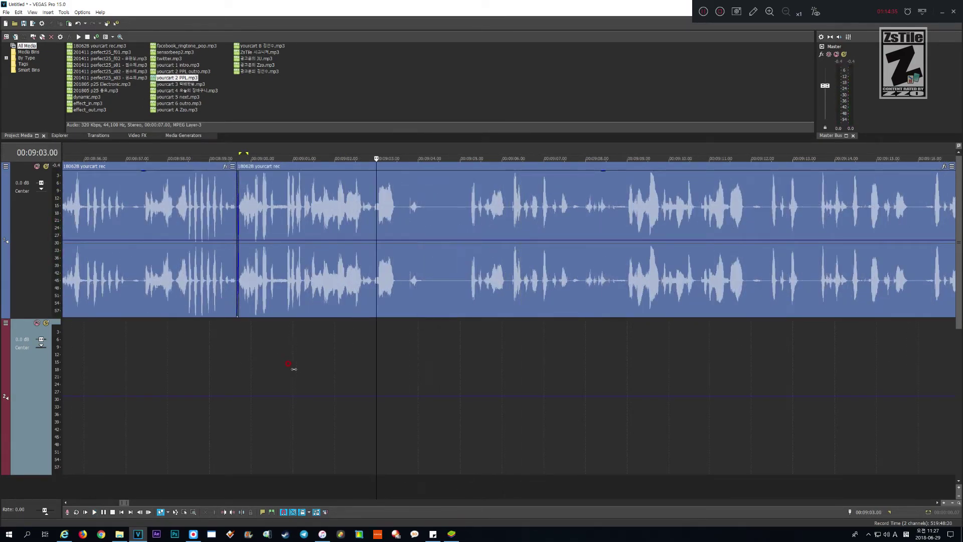
key(space)
key(Return)
key(space)
key(k)
key(l)
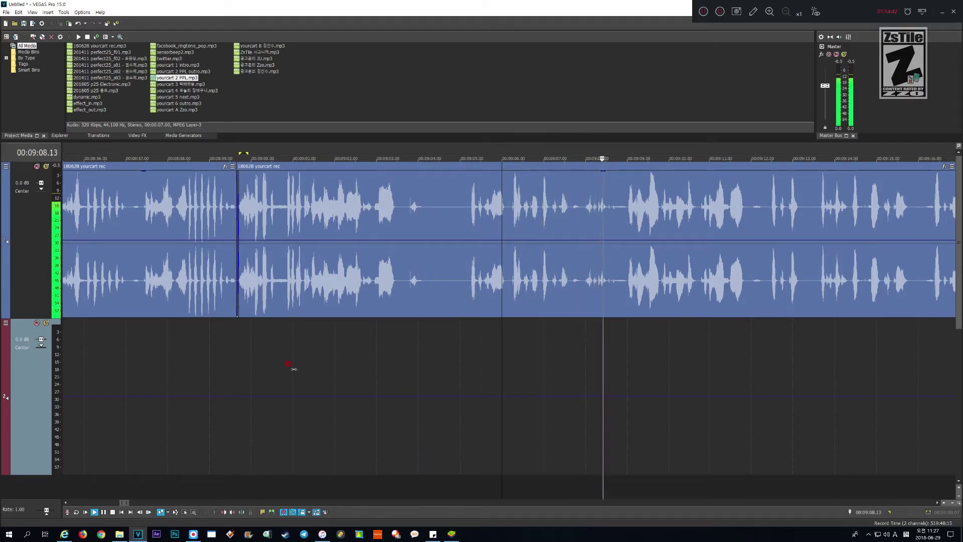
key(k)
key(Left)
key(Left)
key(Left)
key(Left)
key(Left)
key(Left)
key(Left)
key(Left)
key(Left)
key(Left)
key(Left)
key(Left)
key(Left)
key(shift+Left)
key(shift+Left)
key(shift+Left)
key(shift+Left)
key(shift+Left)
key(shift+Left)
key(shift+Left)
key(shift+Left)
key(shift+Left)
key(shift+Left)
key(shift+Left)
key(shift+Left)
key(shift+Left)
key(shift+Left)
key(shift+Left)
key(shift+Left)
key(shift+Left)
key(shift+Left)
key(shift+Left)
key(shift+Left)
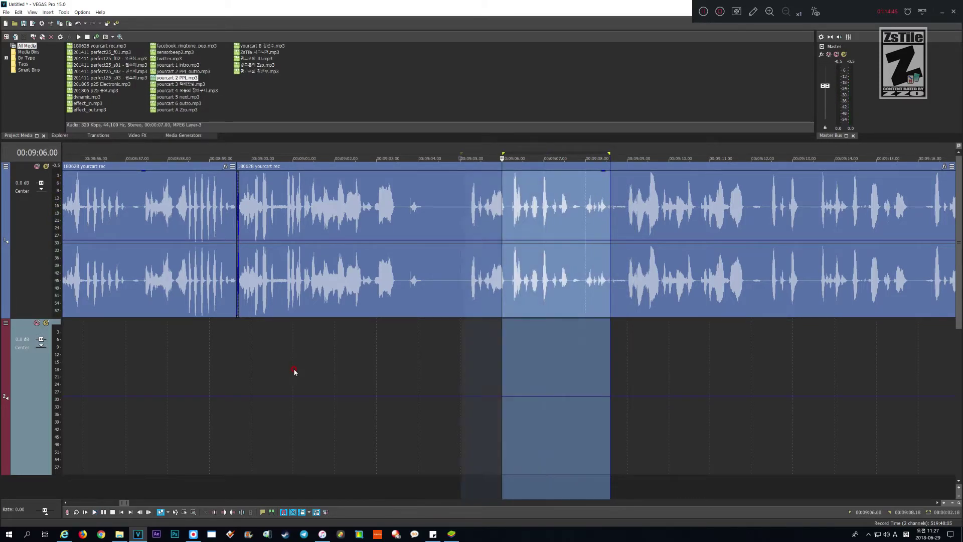
key(Delete)
- Play on to about 00:09:11, select the passage from 00:09:07.16 to 00:09:11.15 and delete it, closing the gap
key(l)
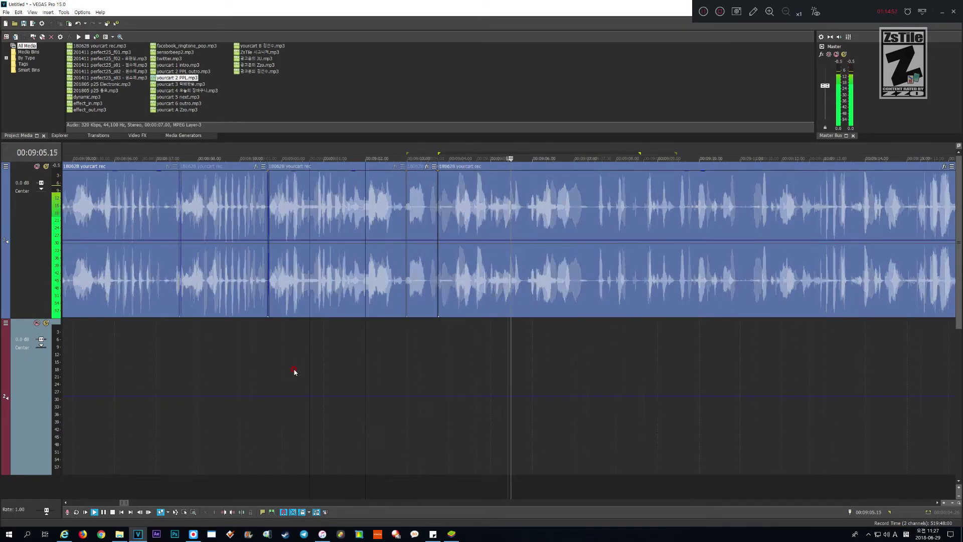
scroll(295, 371, down, 3)
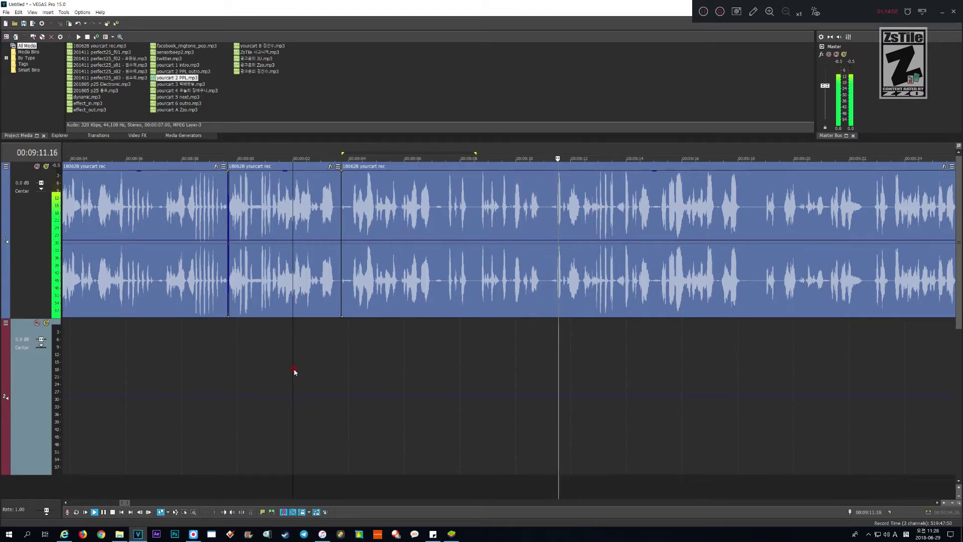
key(Return)
scroll(294, 372, up, 3)
key(Left)
key(Left)
key(Left)
key(Left)
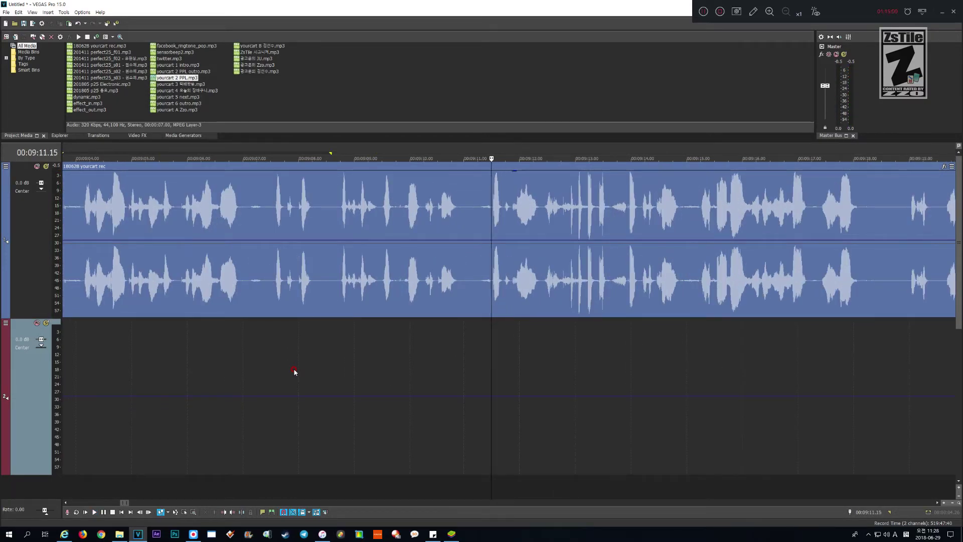
key(shift+Left)
key(shift+Left)
key(shift+Left)
key(shift+Left)
key(shift+Left)
key(shift+Left)
key(shift+Left)
key(shift+Left)
key(shift+Left)
key(shift+Left)
key(shift+Left)
key(shift+Left)
key(shift+Left)
key(shift+Left)
key(shift+Left)
key(shift+Left)
key(shift+Left)
key(shift+Left)
key(shift+Left)
key(shift+Left)
key(shift+Right)
key(shift+Right)
key(shift+Left)
key(shift+Right)
key(shift+Right)
key(shift+Right)
key(shift+Right)
key(shift+Right)
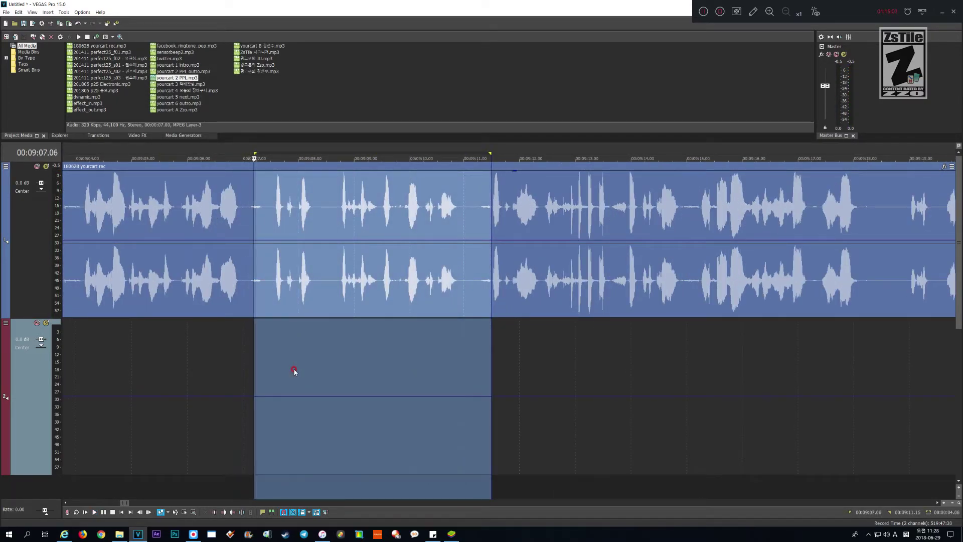
key(shift+Right)
key(shift+Right)
key(shift+Right)
key(shift+Right)
key(shift+Right)
key(shift+Right)
key(shift+Right)
key(shift+Right)
key(shift+Right)
key(shift+Right)
key(Delete)
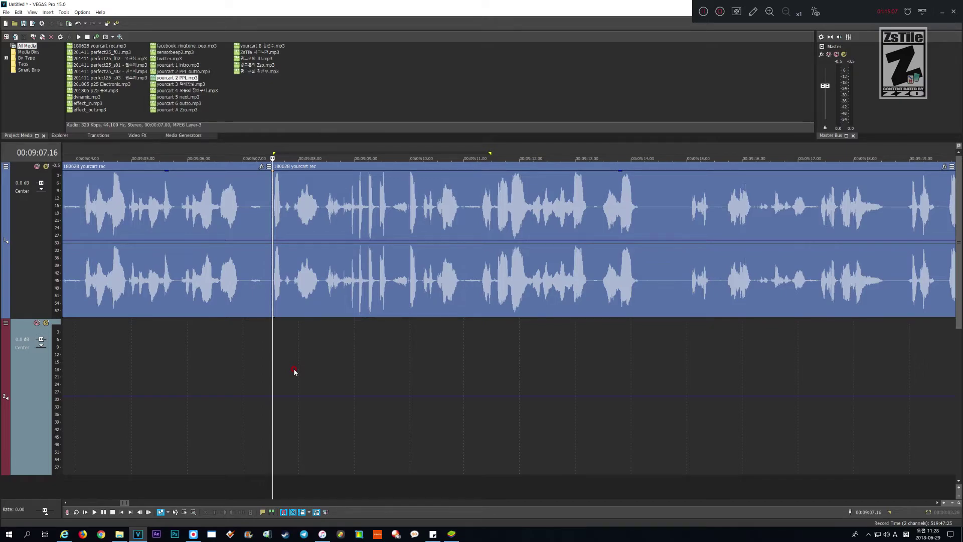
- Play across the join at 00:09:07.16 repeatedly to check that the speech flows
key(Page_Up)
key(Page_Up)
key(space)
key(Return)
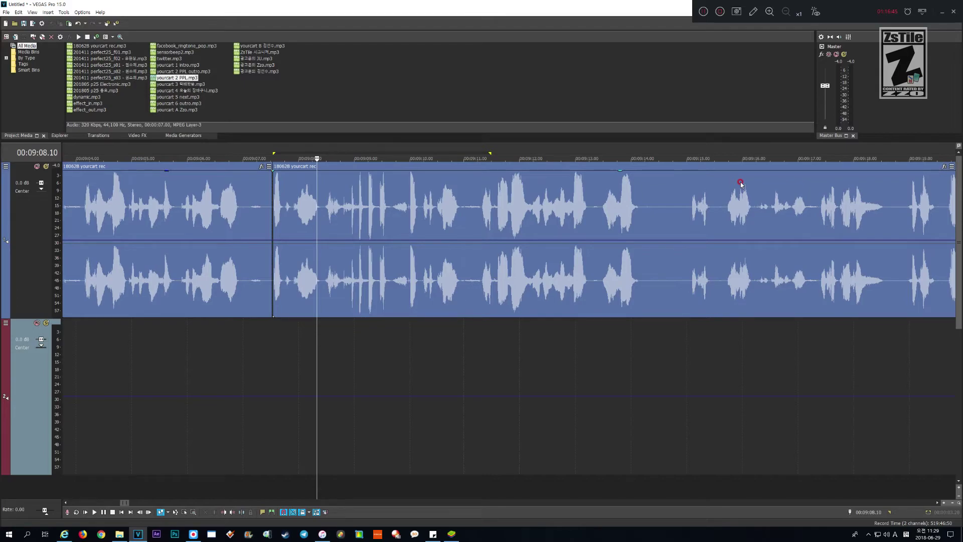
key(space)
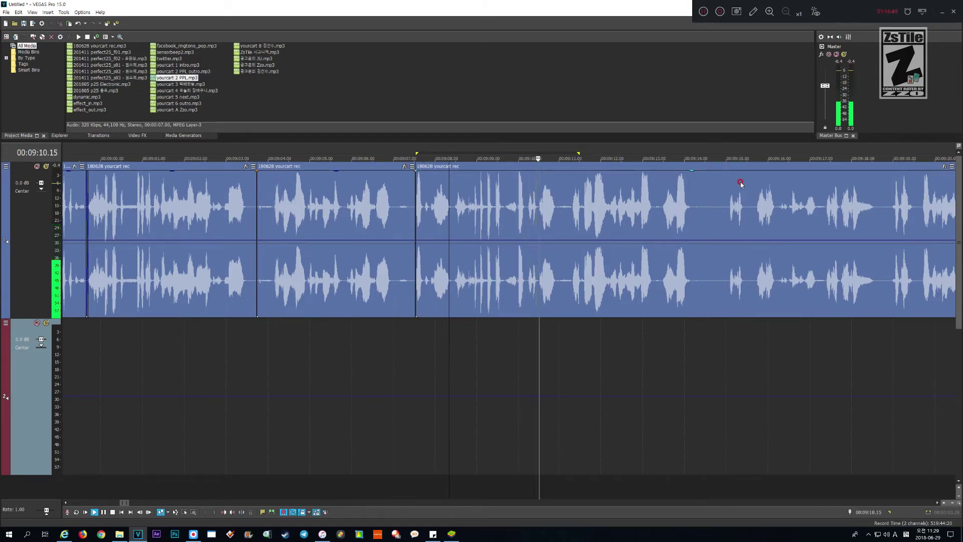
key(space)
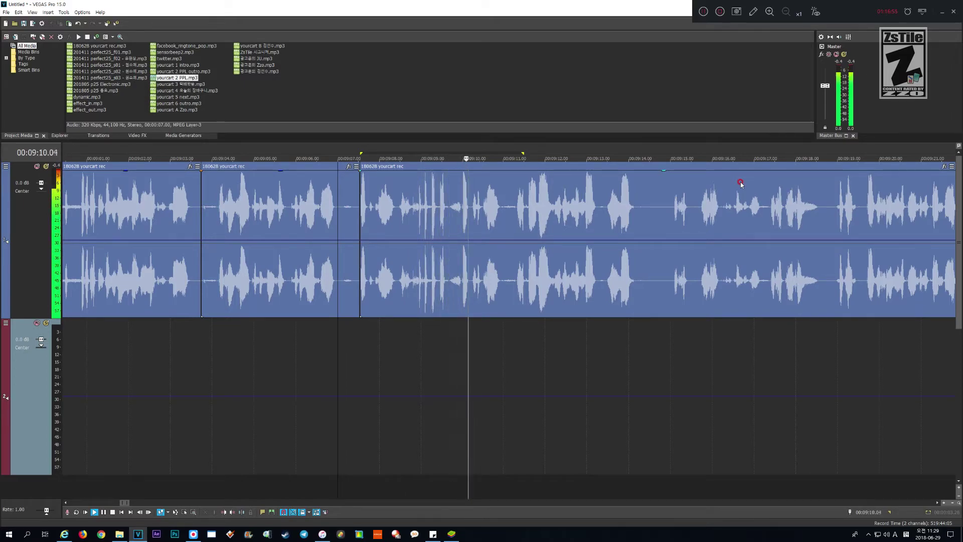
- Play on to about 00:09:18, delete the passage from 00:09:14.19 to 00:09:17.11 with the gap closed, and play across the join
scroll(741, 184, down, 3)
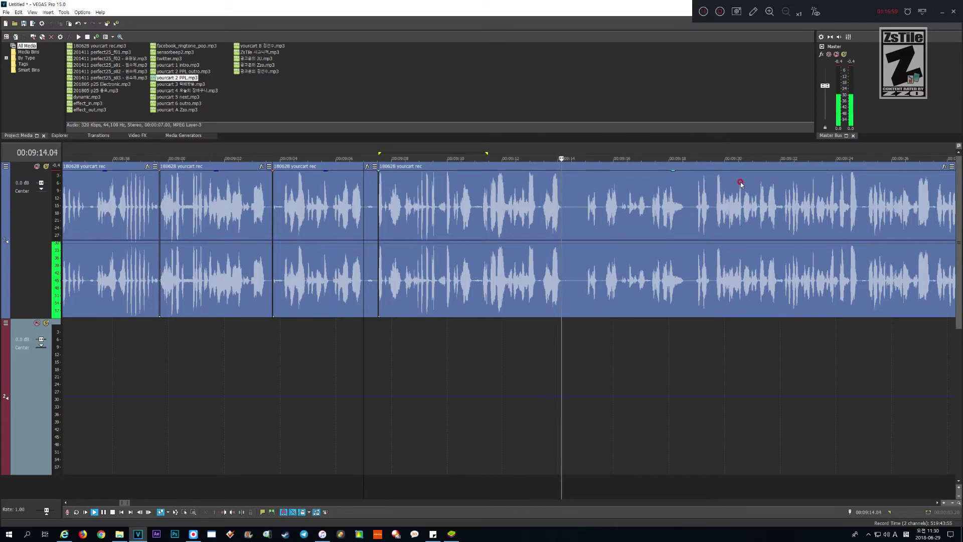
scroll(740, 184, up, 3)
scroll(741, 184, down, 2)
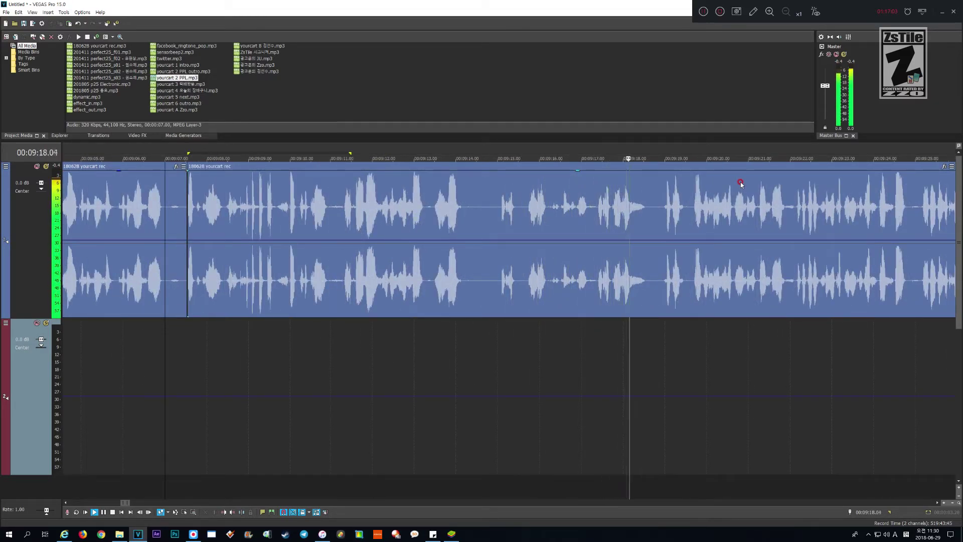
key(Return)
key(Left)
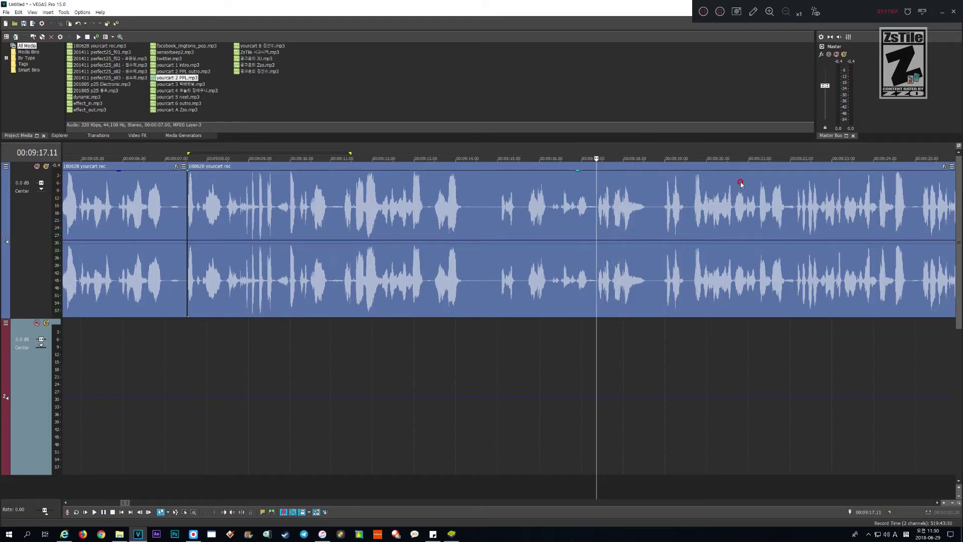
key(shift+Page_Up)
key(shift+Page_Up)
key(shift+Page_Up)
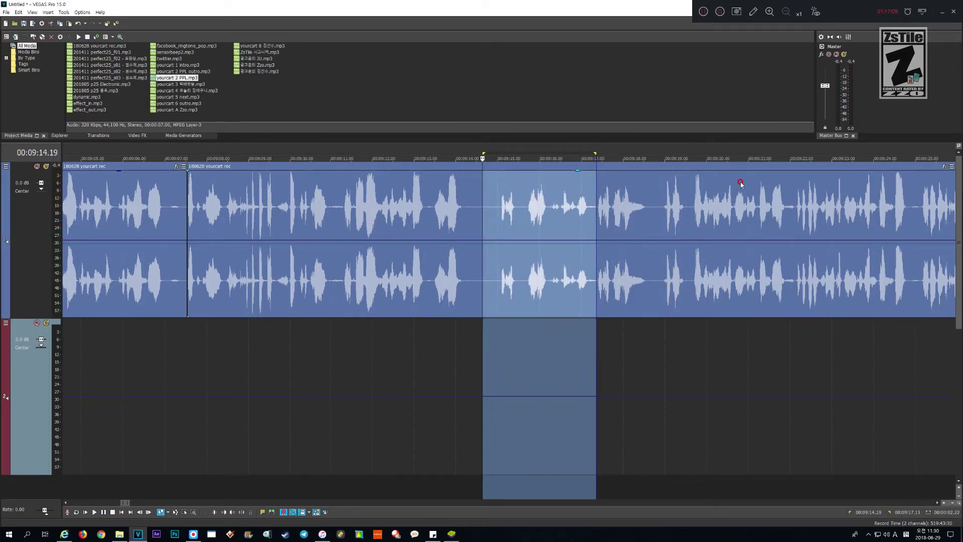
key(Delete)
key(Return)
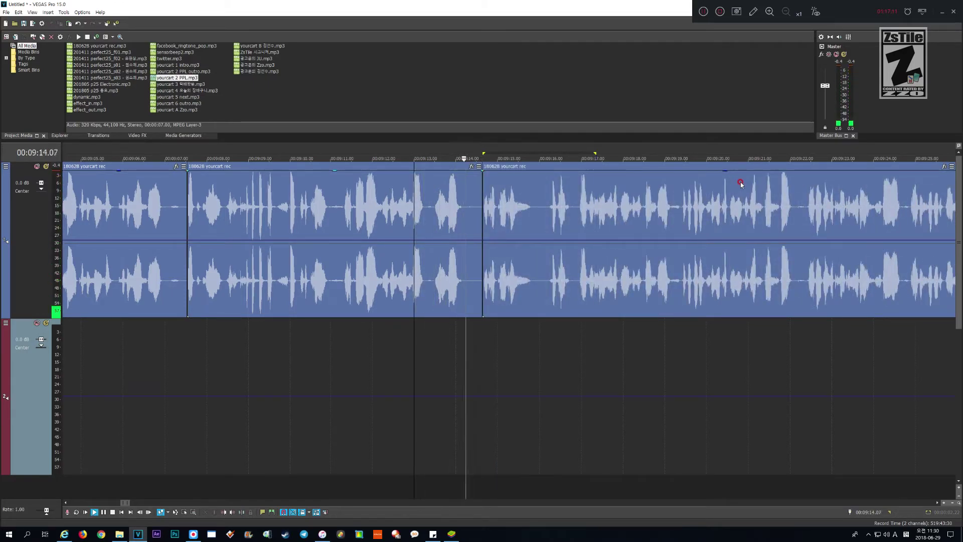
- Select the short passage from 00:09:14.08 to 00:09:14.19 before the join and delete it, closing the gap
key(Return)
key(Up)
key(Up)
key(shift+Left)
key(shift+Left)
key(shift+Left)
key(shift+Left)
key(shift+Left)
key(shift+Left)
key(shift+Left)
key(shift+Left)
key(shift+Left)
key(shift+Left)
key(shift+Left)
key(Delete)
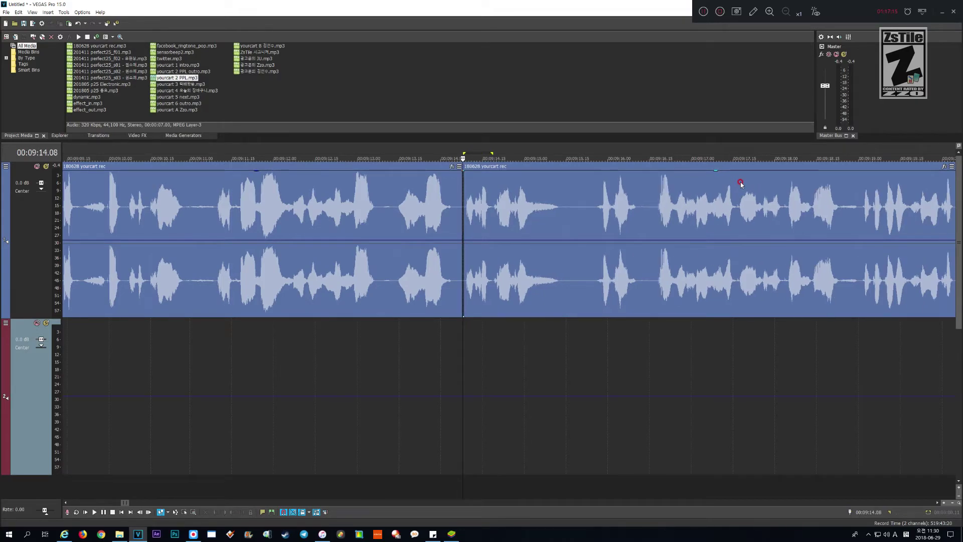
- Shift the clip after the join at 00:09:14.08 slightly earlier so it overlaps the preceding clip in a short crossfade
key(Up)
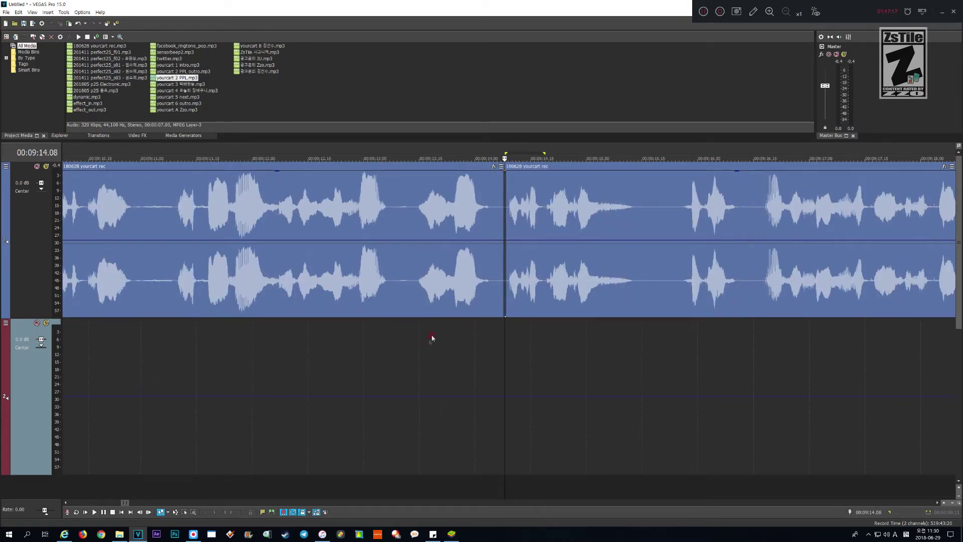
click(527, 297)
scroll(528, 295, up, 2)
drag(544, 278, 533, 277)
scroll(451, 357, down, 2)
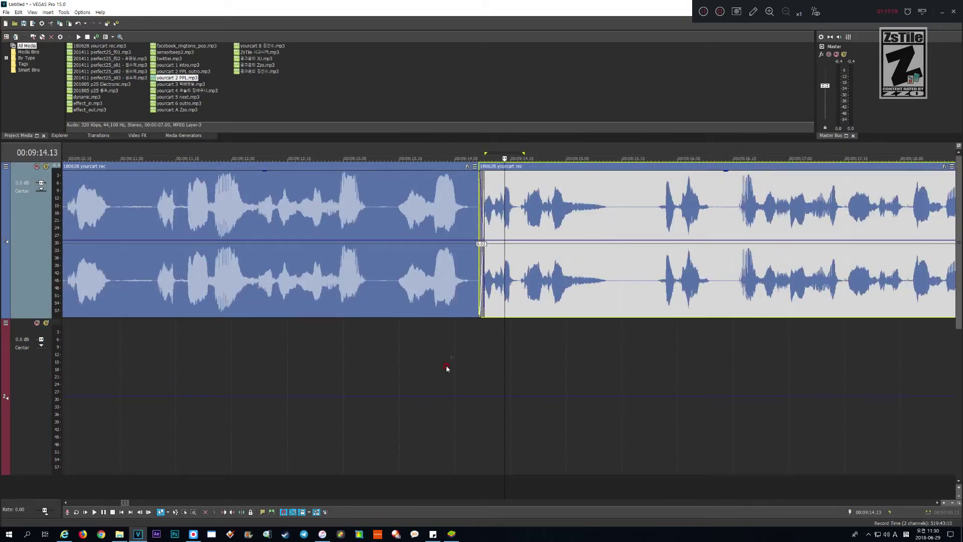
- Play from about 00:09:12.20 across the crossfaded join and on through the speech to about 00:09:30
click(321, 400)
key(space)
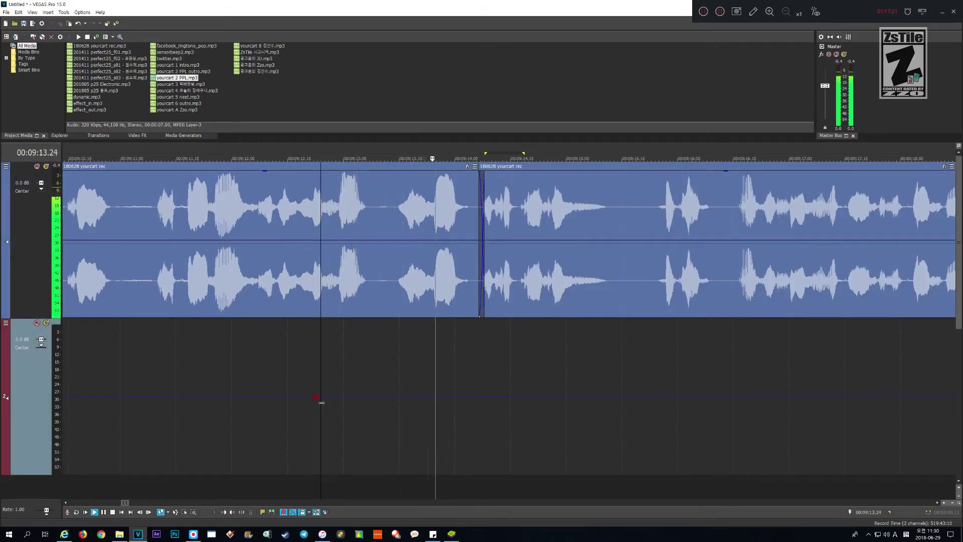
scroll(321, 402, down, 1)
scroll(321, 402, up, 2)
scroll(321, 402, down, 4)
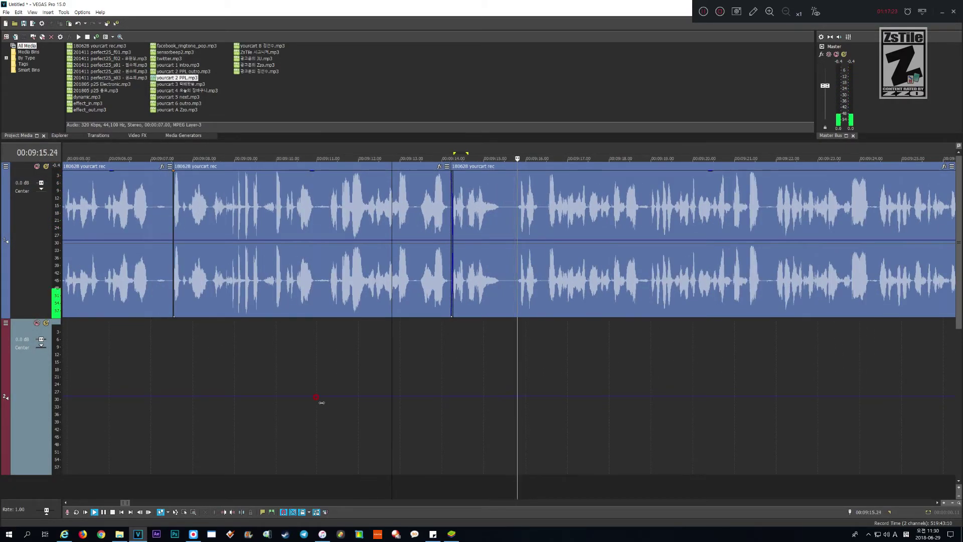
key(Up)
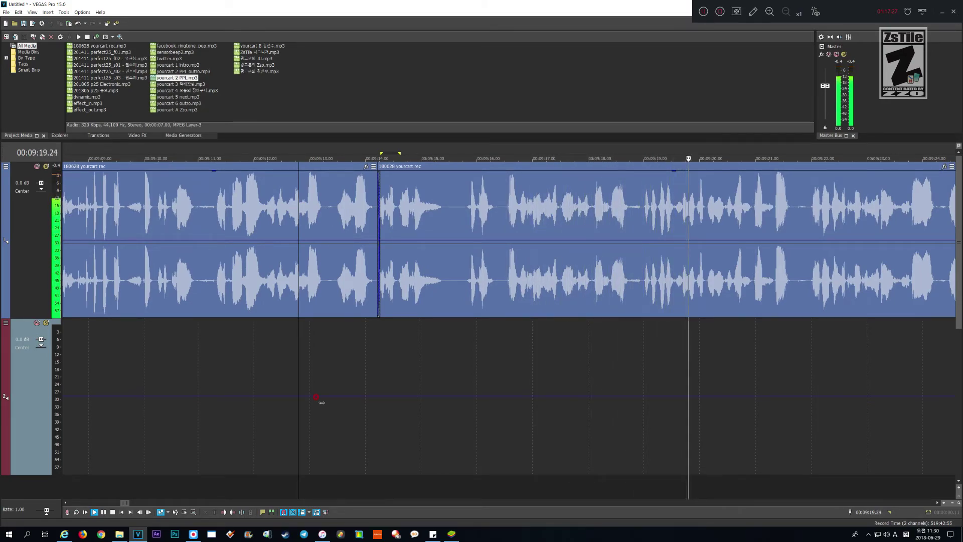
key(Down)
key(Down)
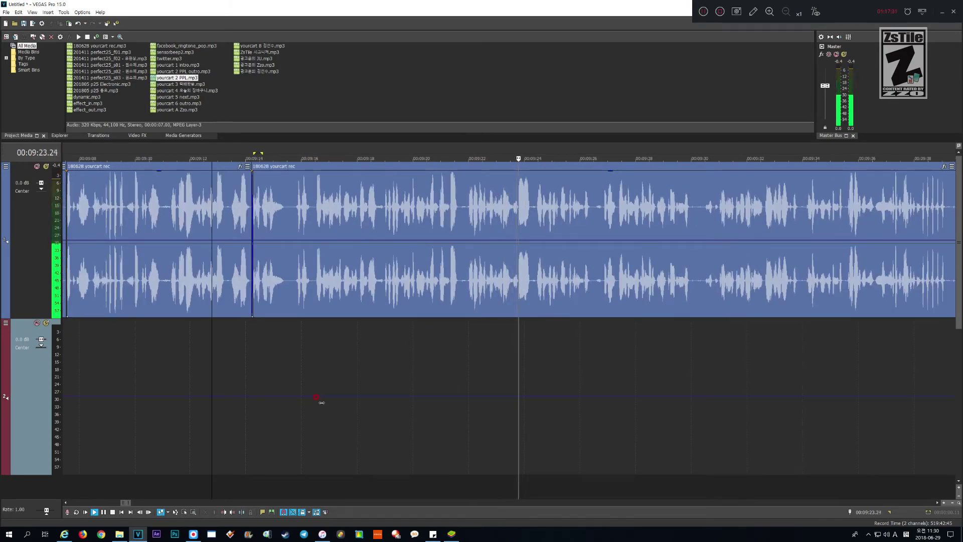
key(Up)
key(Up)
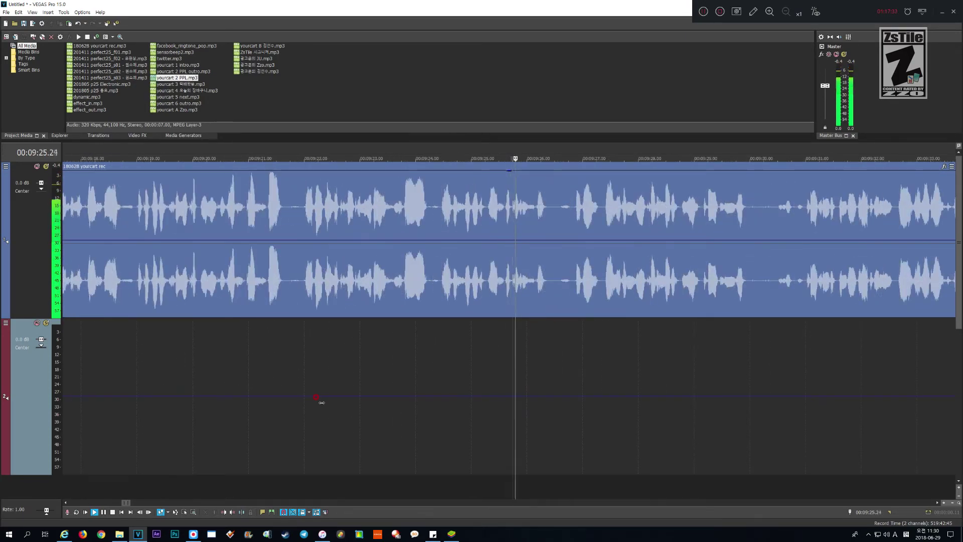
key(Down)
key(Down)
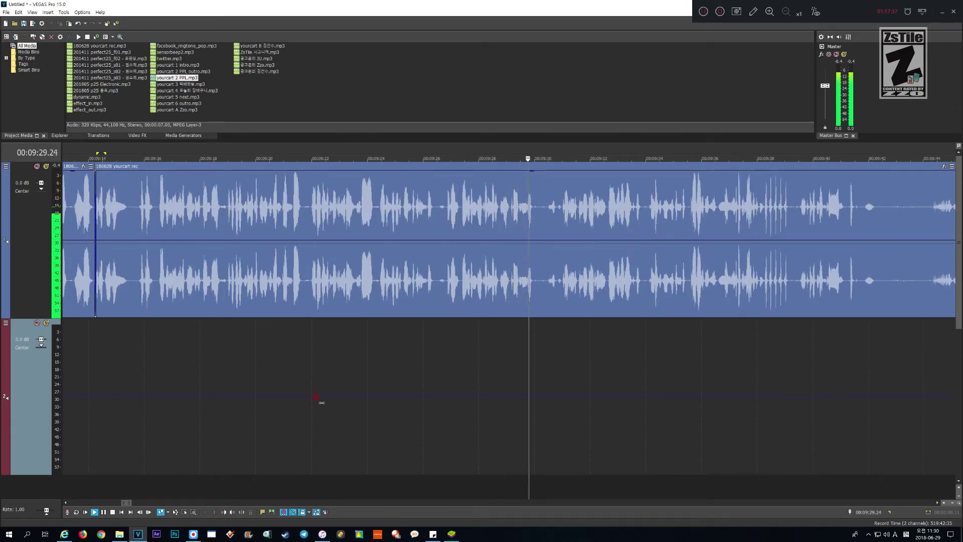
- Stop at 00:09:31.16, select the passage from about 00:09:29.05 to 00:09:31.00 and delete it, closing the gap
key(Return)
key(Up)
key(Up)
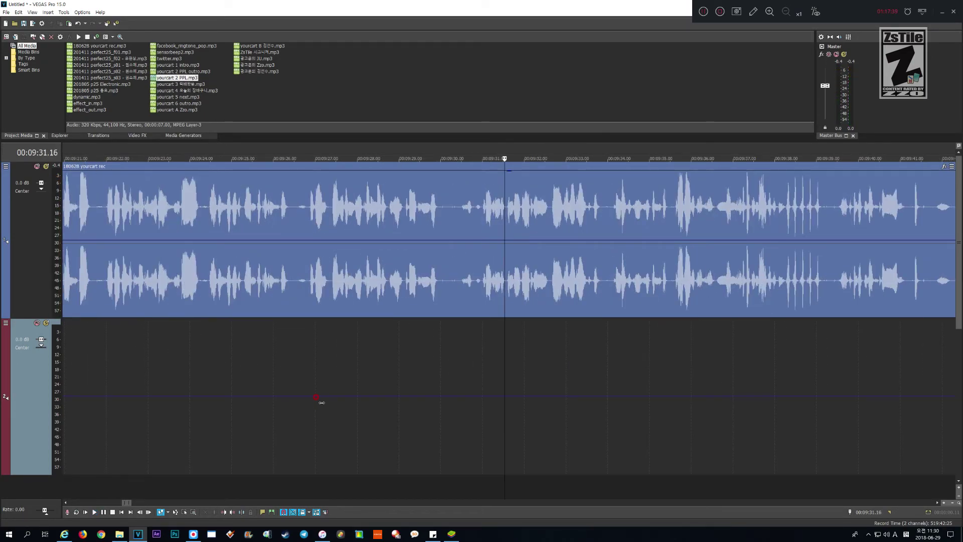
key(alt+Right)
key(shift+Page_Up)
key(shift+Page_Up)
key(shift+Page_Up)
key(shift+Page_Up)
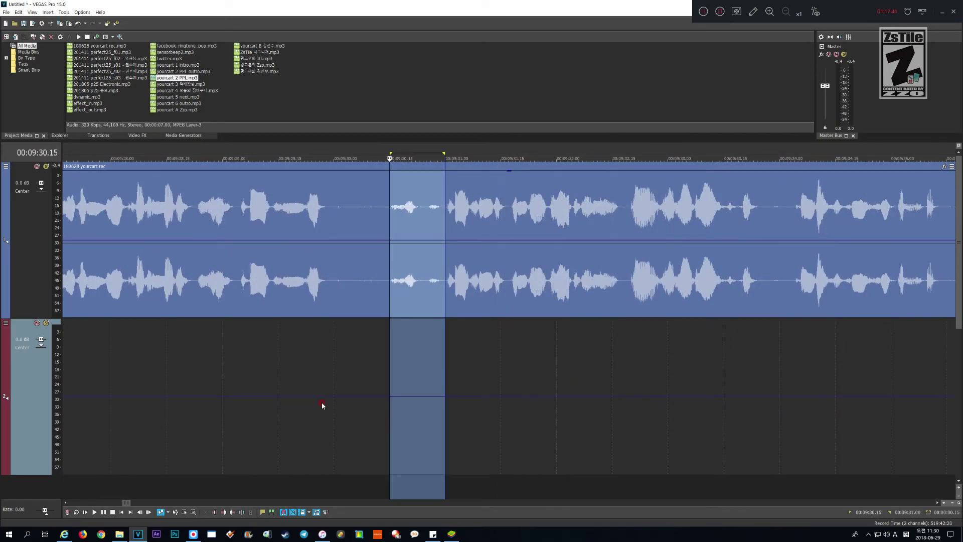
key(alt+shift+Right)
key(alt+shift+Right)
key(alt+shift+Right)
key(alt+shift+Right)
key(alt+shift+Right)
key(Delete)
- Play across the join at about 00:09:29.05 and on to about 00:09:32
key(Page_Up)
key(Page_Up)
key(space)
key(Down)
key(Down)
key(Down)
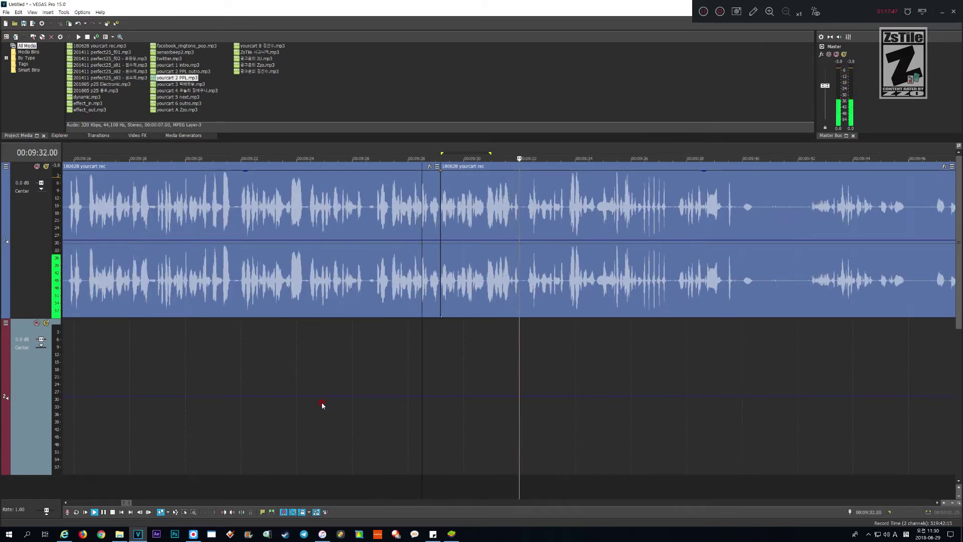
- Stop at 00:09:32.15, select the passage from 00:09:31.20 to 00:09:32.08 and delete it, closing the gap
key(Return)
key(Up)
key(Up)
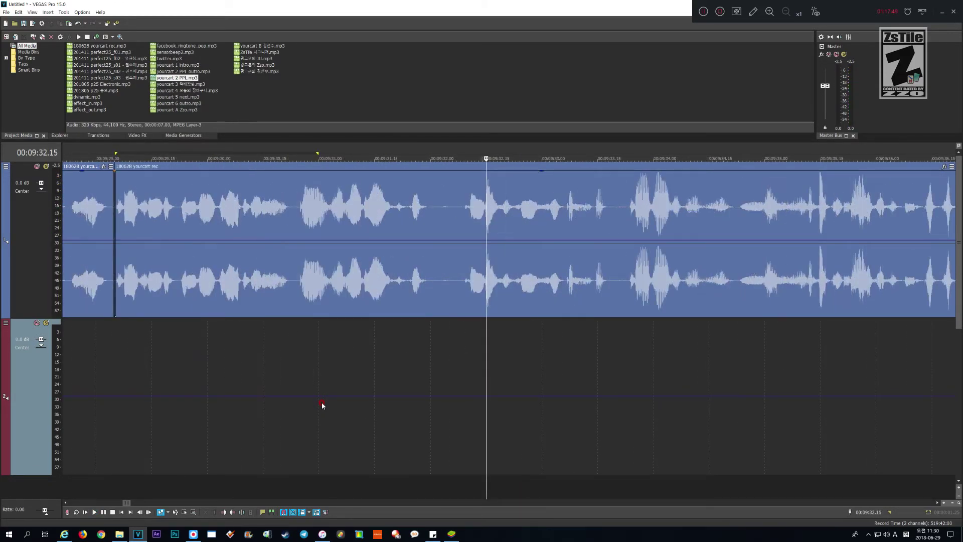
key(alt+Left)
key(alt+shift+Left)
key(alt+shift+Left)
key(alt+shift+Left)
key(alt+shift+Left)
key(alt+shift+Left)
key(alt+shift+Left)
key(alt+shift+Left)
key(alt+shift+Left)
key(alt+shift+Left)
key(alt+shift+Left)
key(alt+shift+Left)
key(alt+shift+Left)
key(alt+shift+Left)
key(alt+shift+Left)
key(alt+shift+Left)
key(alt+shift+Left)
key(alt+shift+Left)
key(alt+shift+Left)
key(alt+shift+Left)
key(alt+shift+Left)
key(alt+shift+Right)
key(alt+shift+Right)
key(alt+shift+Right)
key(alt+shift+Right)
key(alt+shift+Right)
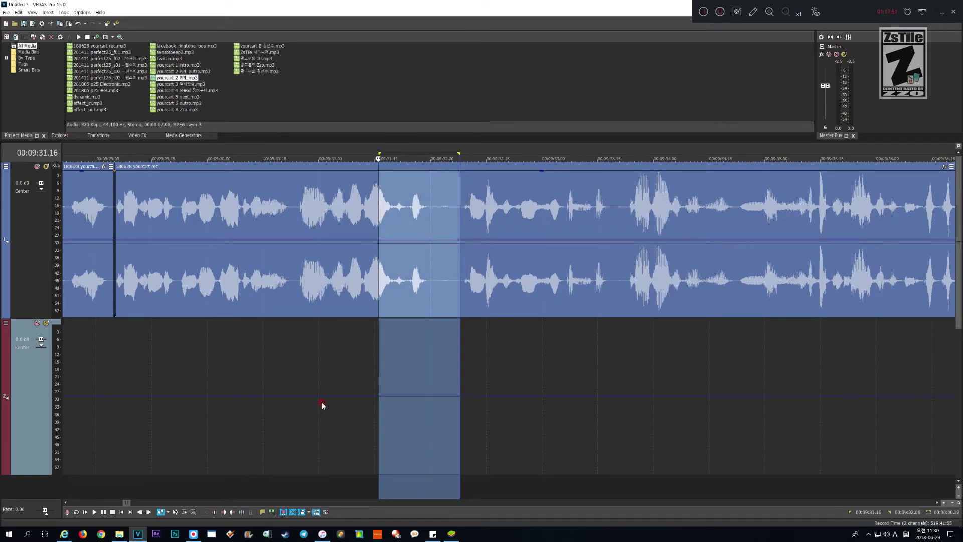
key(space)
key(Delete)
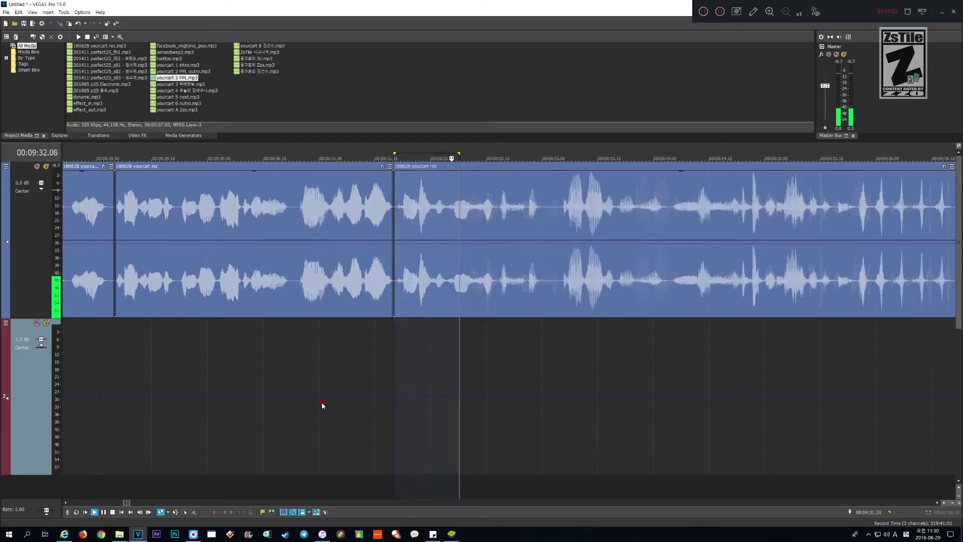
- Play from 00:09:31.00 across the join at 00:09:31.20, then skip forward through the quieter speech after 00:09:38
key(space)
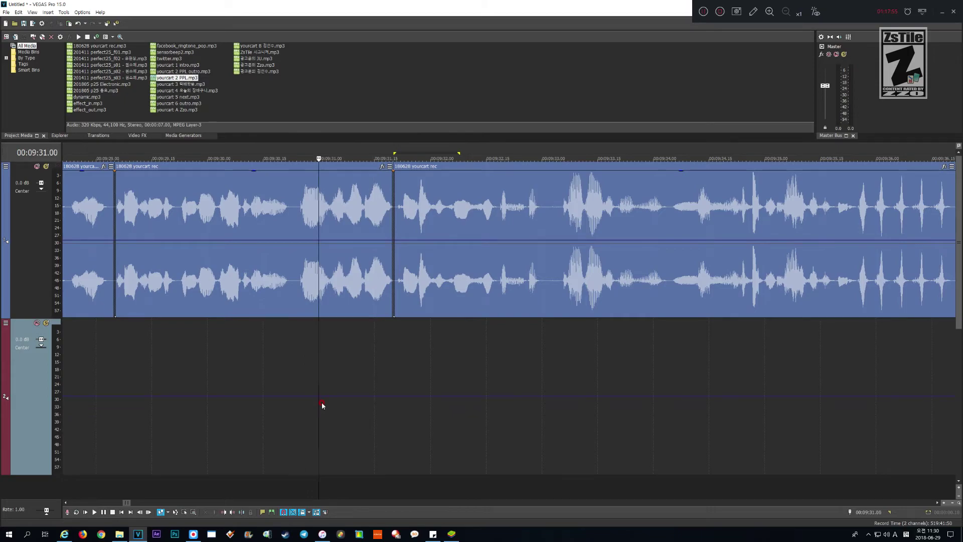
key(space)
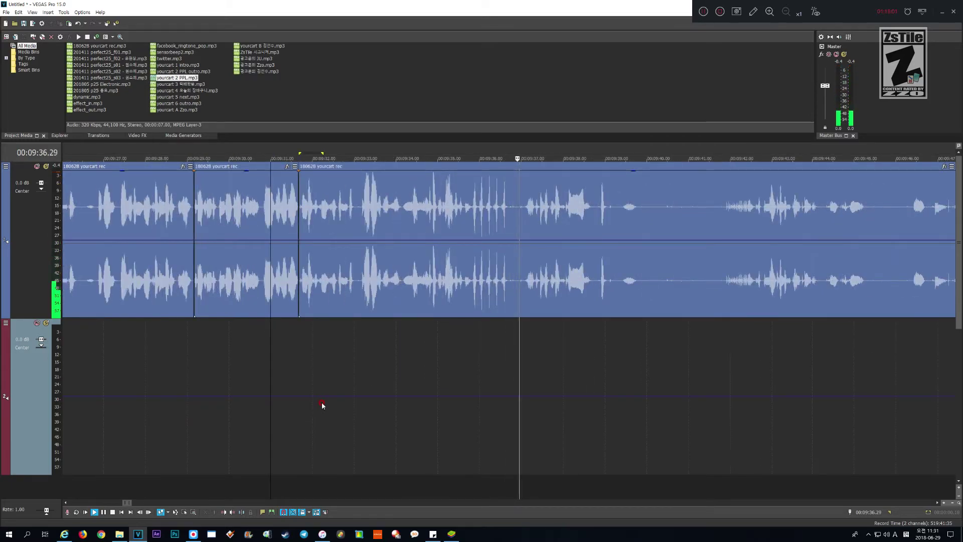
scroll(321, 402, down, 2)
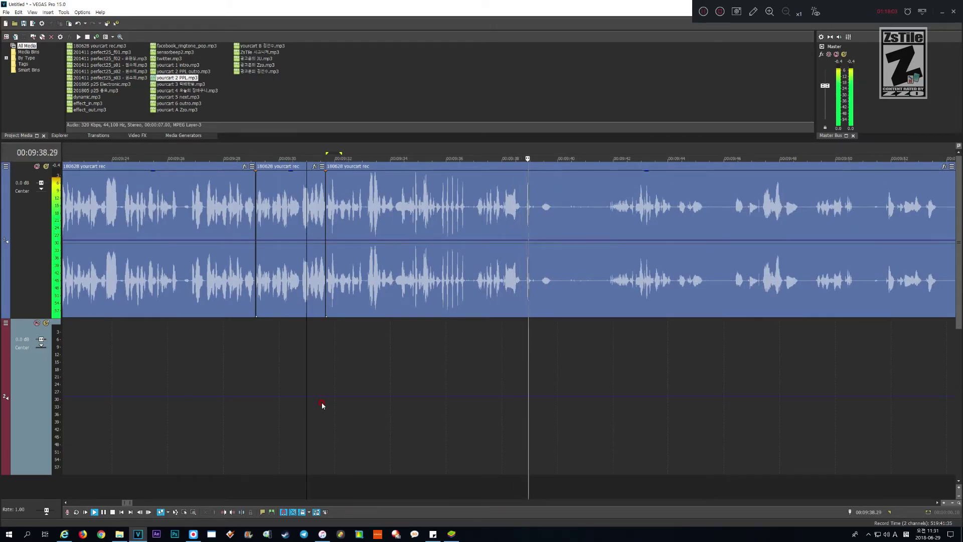
key(Page_Down)
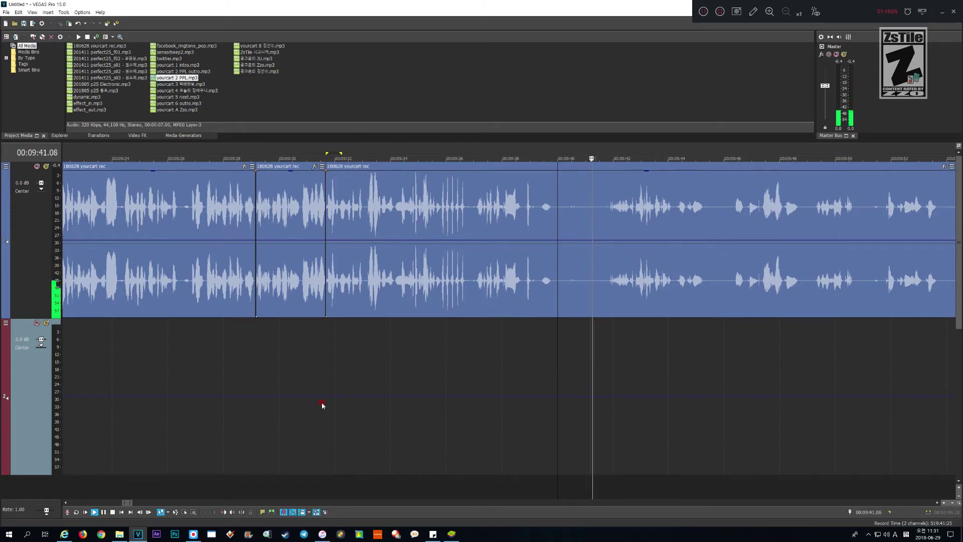
scroll(321, 405, down, 1)
key(Page_Down)
key(Page_Down)
key(Page_Down)
key(Page_Down)
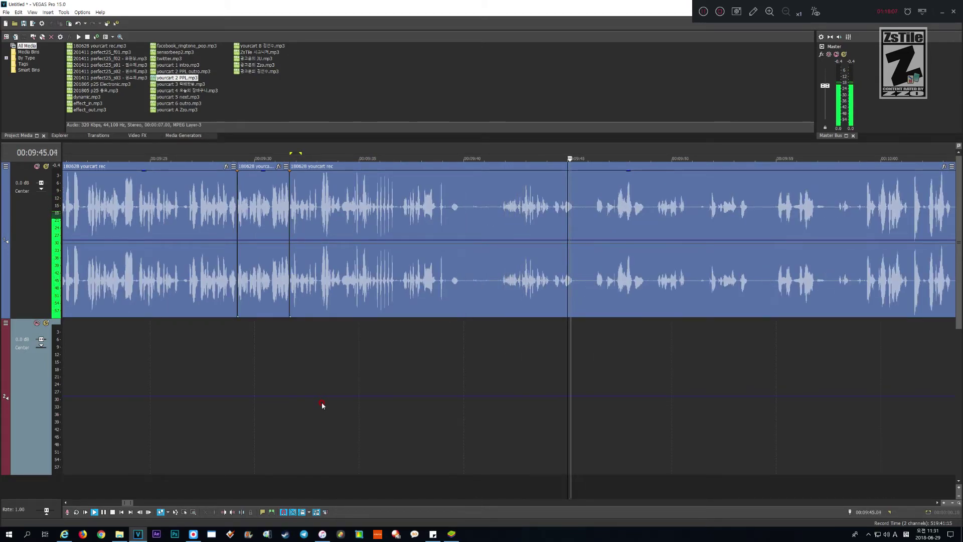
- Go back to about 00:09:54 and play on, skipping ahead, to find where the wanted speech resumes near 00:10:02
key(Return)
scroll(322, 404, up, 1)
key(Page_Up)
key(Page_Up)
key(Page_Up)
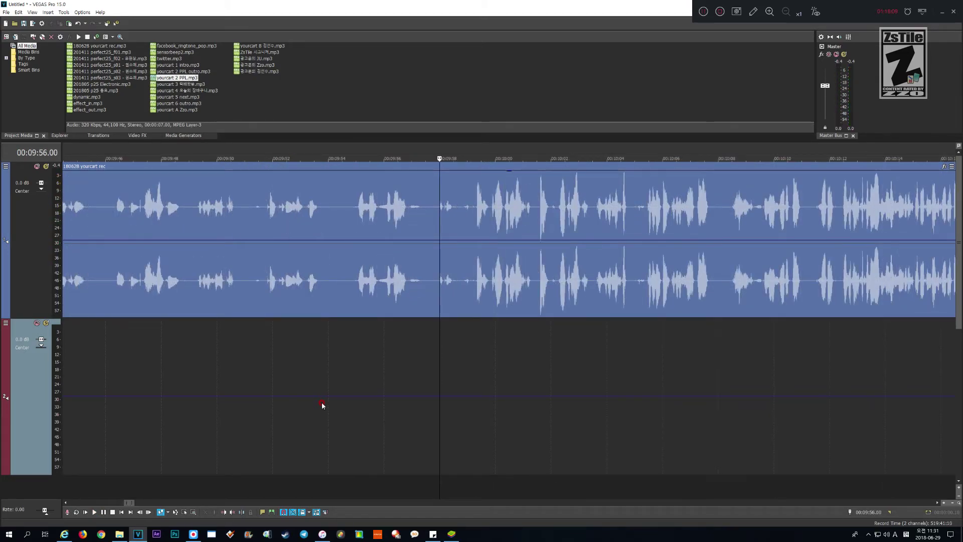
key(space)
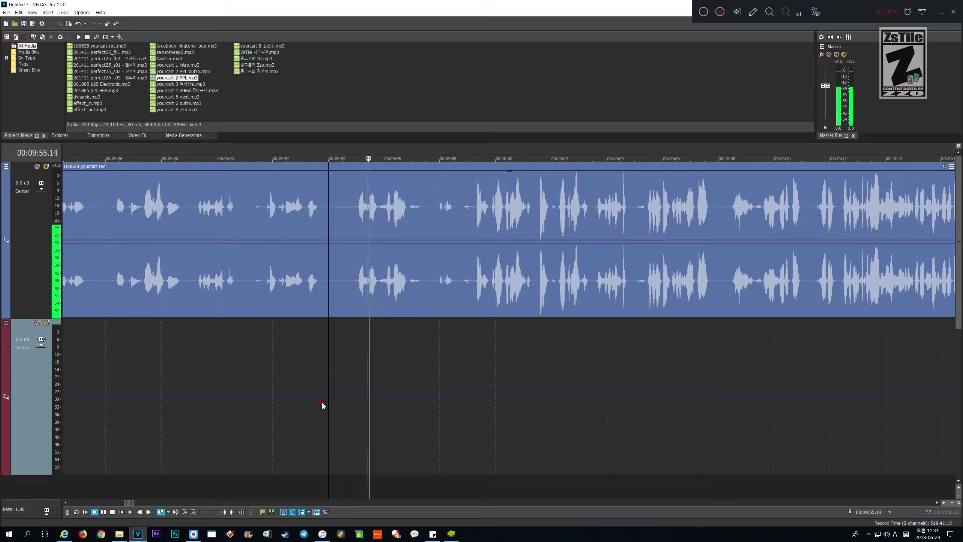
key(Page_Down)
key(Page_Down)
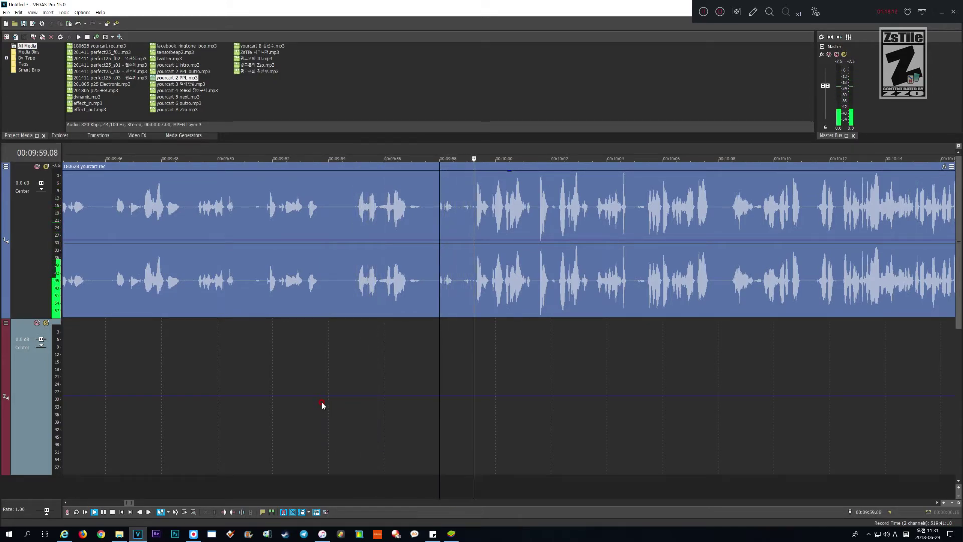
key(Down)
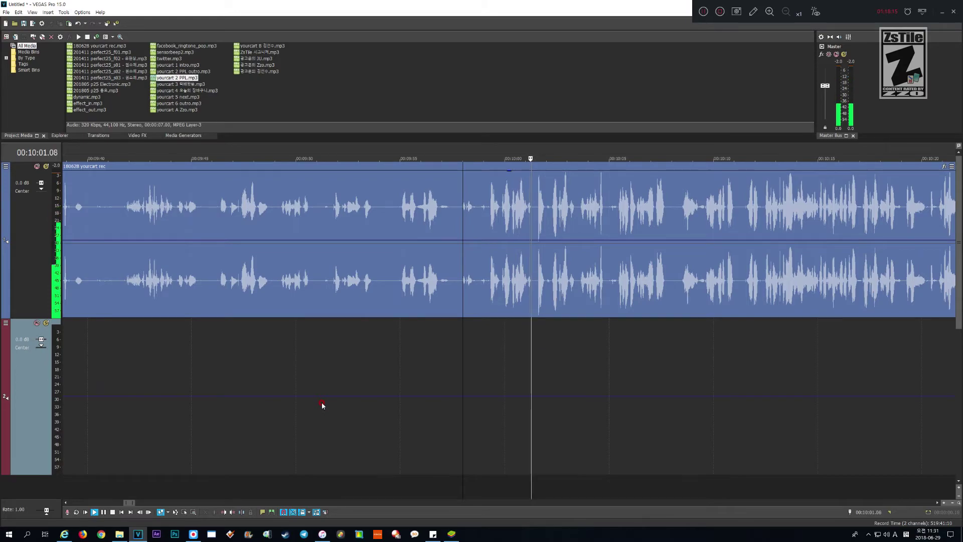
- Stop playback, select the passage from 00:09:39.29 to 00:10:01.27 and delete it, closing the gap
key(Return)
key(Down)
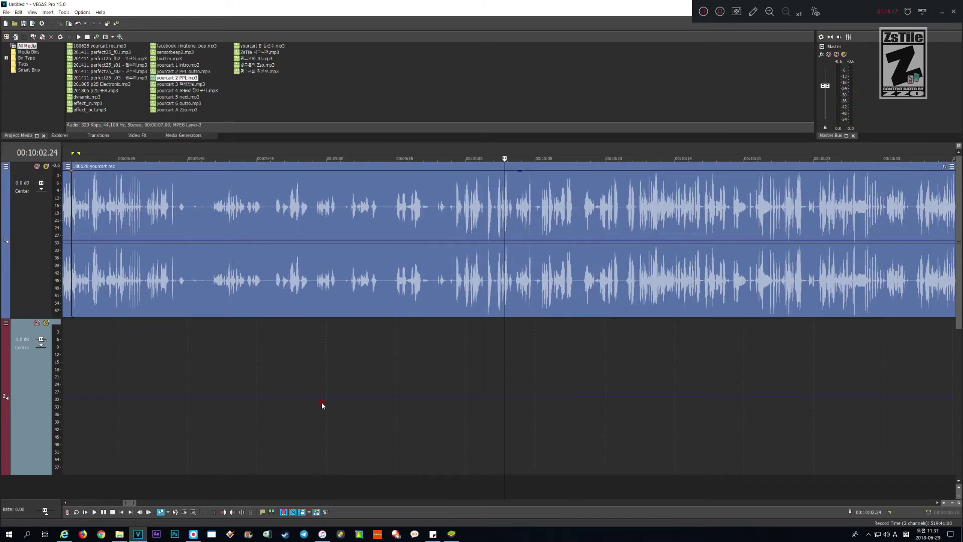
key(Left)
key(Left)
key(Left)
key(Left)
key(Left)
key(Left)
key(Left)
key(Left)
key(Left)
key(Left)
key(Left)
key(Left)
key(Left)
key(Left)
key(Left)
key(Down)
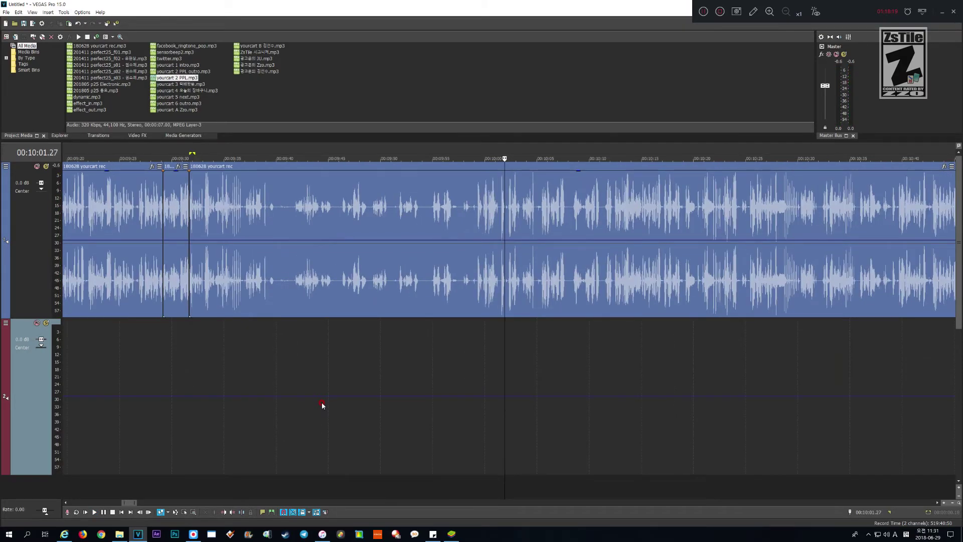
key(shift+Page_Up)
key(shift+Page_Up)
key(shift+Page_Up)
key(shift+Page_Up)
key(shift+Page_Up)
key(shift+Left)
key(shift+Left)
key(shift+Left)
key(shift+Left)
key(shift+Left)
key(shift+Left)
key(shift+Left)
key(shift+Left)
key(shift+Left)
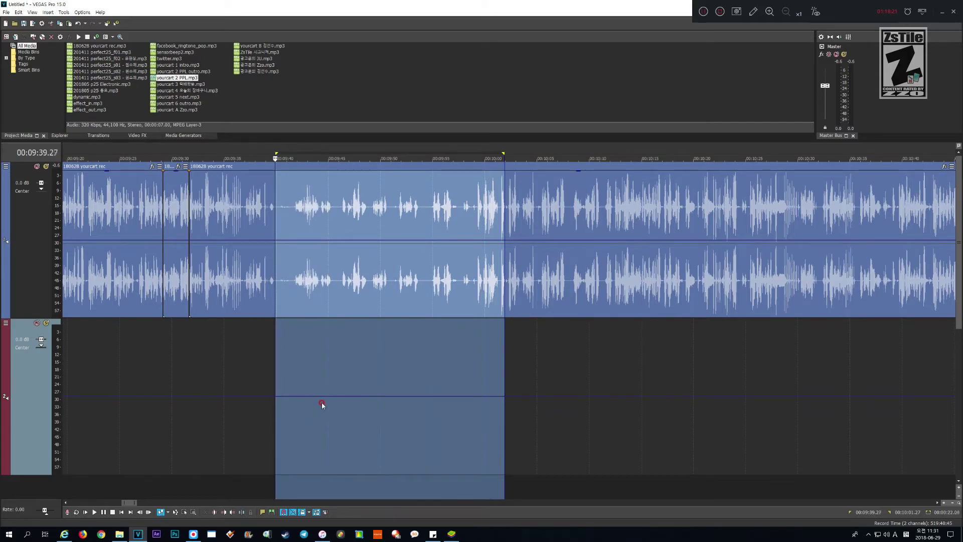
key(shift+Right)
key(shift+Right)
key(shift+Right)
key(shift+Right)
key(shift+Right)
key(shift+Right)
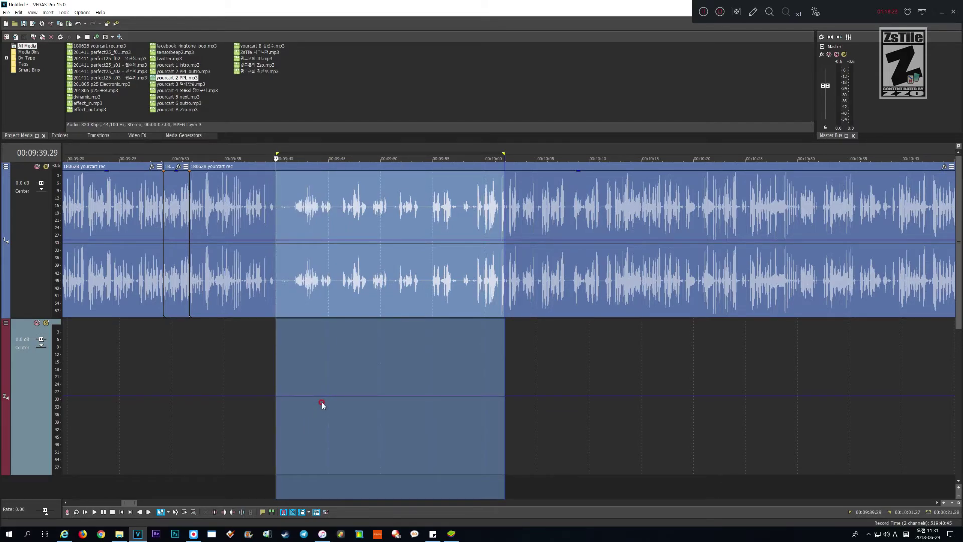
key(Delete)
- Play from about 00:09:36 across the join at 00:09:39.29 to check the speech
key(Up)
key(Up)
key(Up)
key(Page_Up)
key(Page_Up)
key(space)
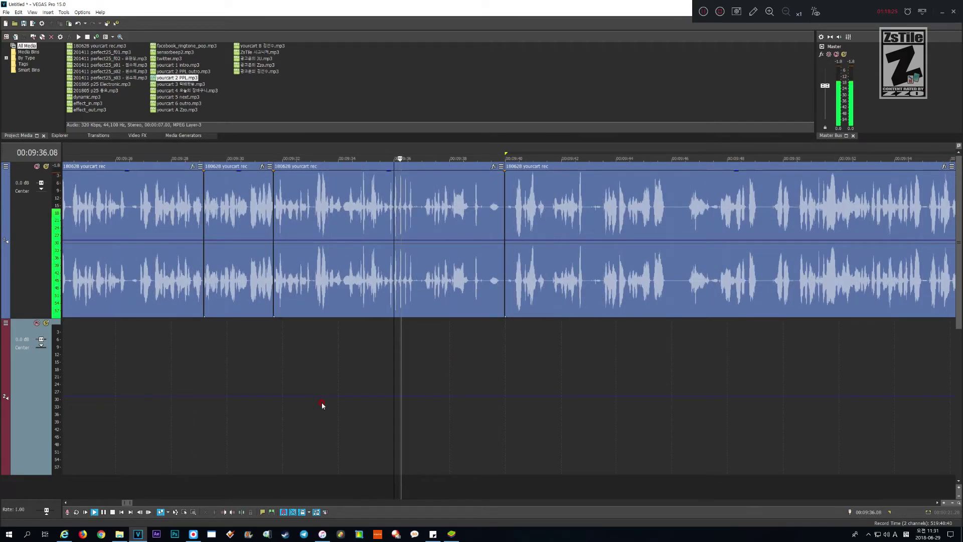
key(Up)
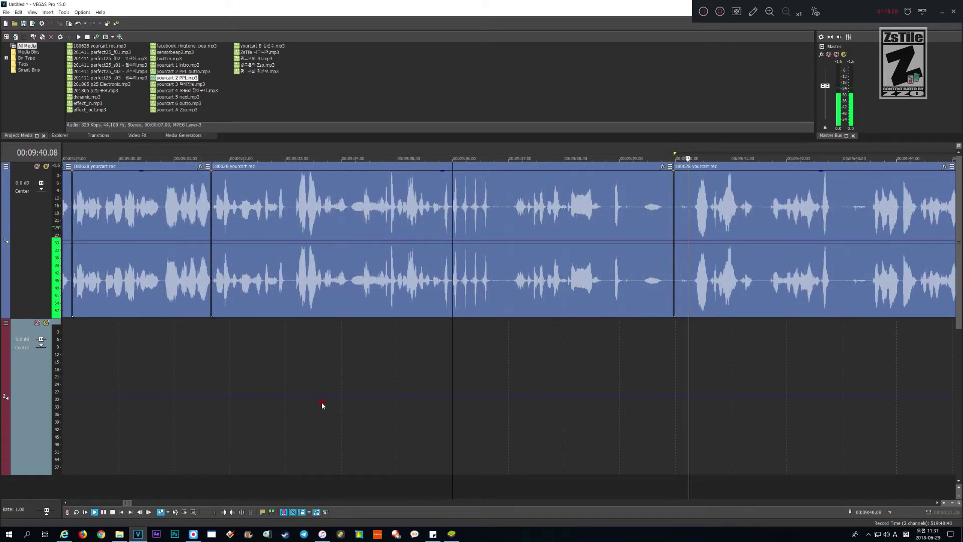
- Stop playback, select the short pause from the join at 00:09:39.29 to about 00:09:40.08 and delete it, closing the gap
key(Return)
key(Page_Up)
key(Page_Up)
key(Right)
key(Right)
key(Right)
key(Right)
key(Right)
key(Right)
key(Right)
key(Right)
key(Right)
key(Right)
key(Right)
key(Right)
key(Right)
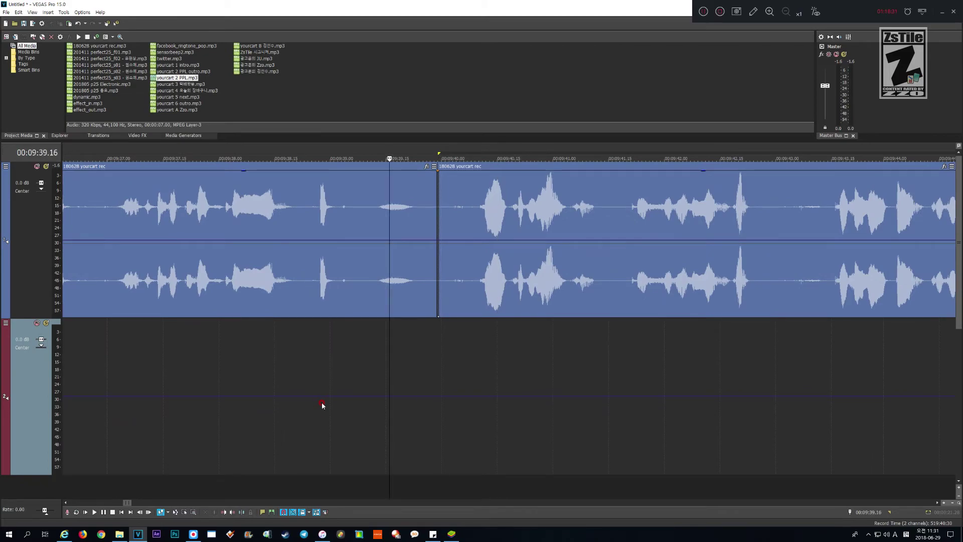
key(Right)
key(shift+Page_Down)
key(shift+Left)
key(shift+Left)
key(shift+Left)
key(shift+Left)
key(shift+Left)
key(shift+Left)
key(Delete)
- Play from about 00:09:39 across the join at 00:09:39.29 and on through the speech to about 00:09:47
key(space)
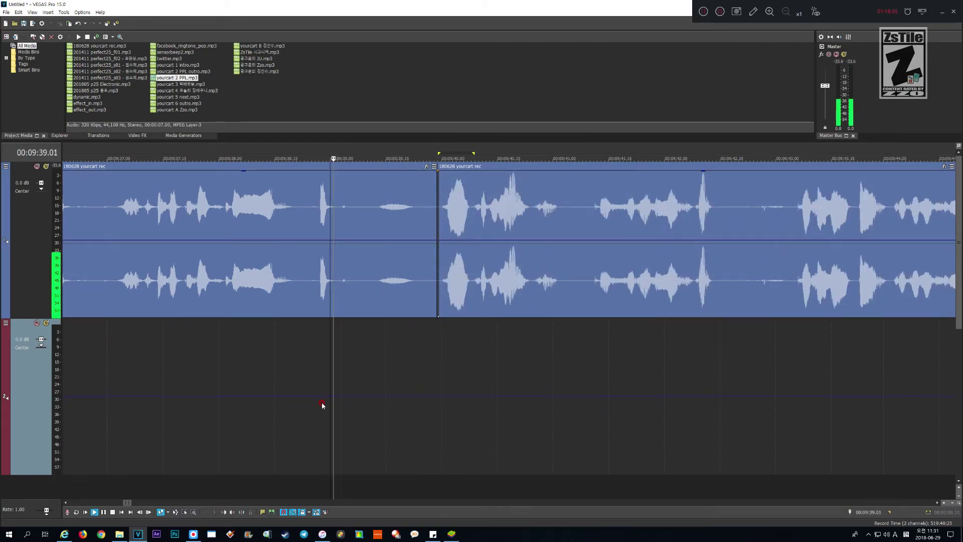
scroll(321, 404, down, 6)
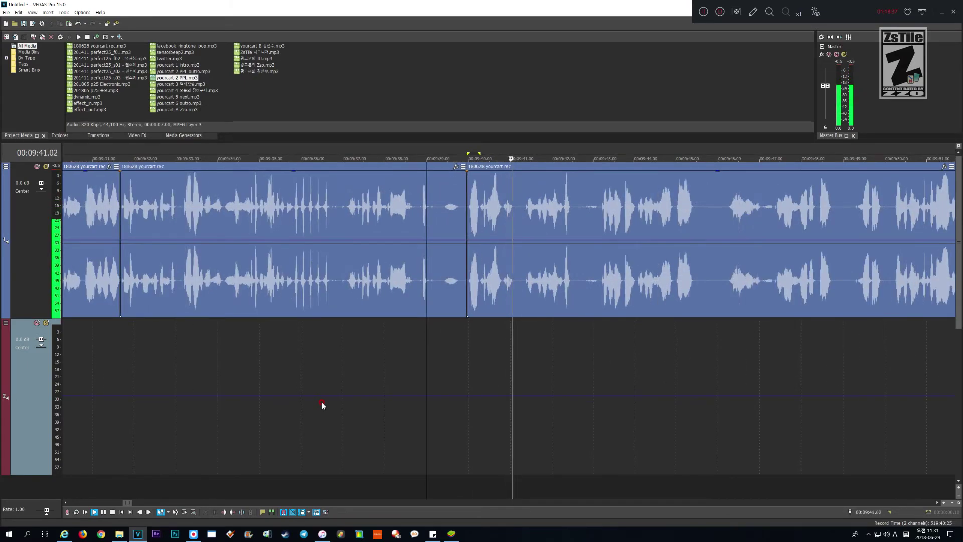
scroll(320, 401, up, 4)
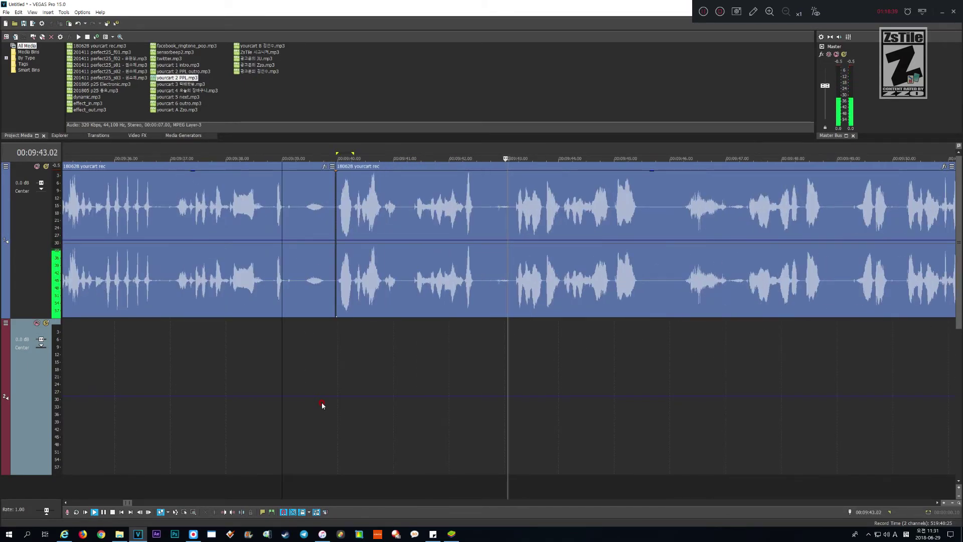
scroll(321, 402, down, 3)
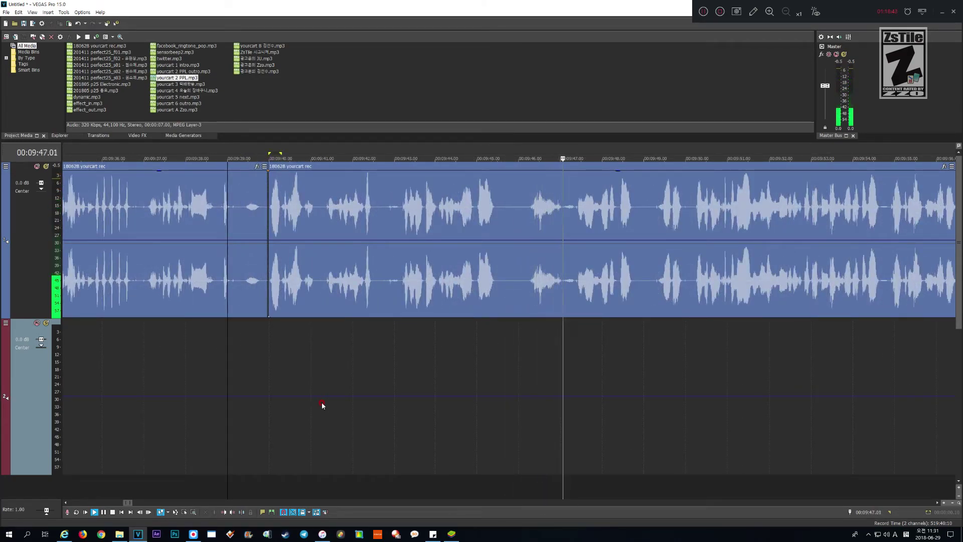
- Stop playback, select the passage from about 00:09:44.03 to 00:09:47 and delete it, closing the gap
key(space)
key(Page_Up)
key(Page_Up)
key(Page_Up)
key(Page_Up)
key(Return)
key(Return)
key(Page_Up)
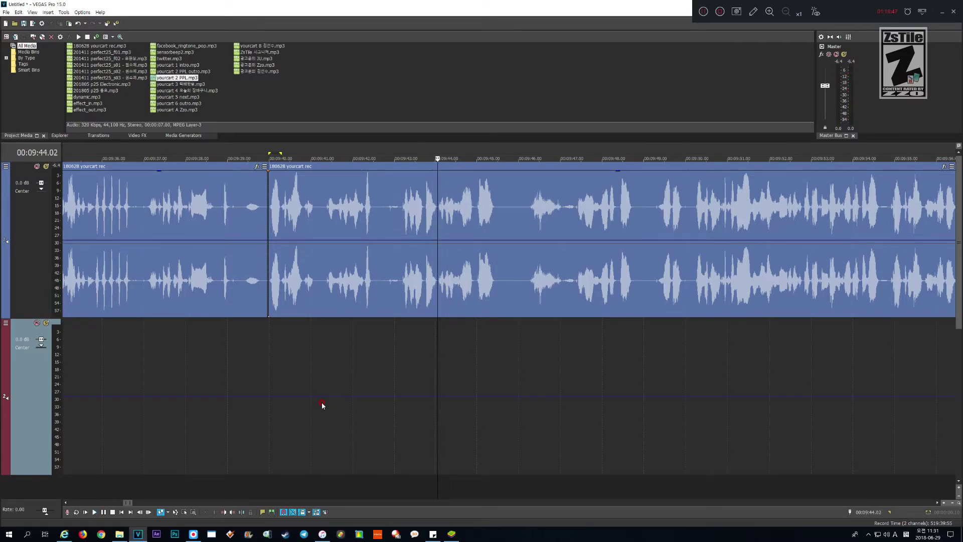
key(Right)
key(Right)
key(Right)
key(shift+Page_Down)
key(shift+Page_Down)
key(shift+Page_Down)
key(shift+Right)
key(shift+Right)
key(shift+Right)
key(shift+Right)
key(shift+Right)
key(shift+Right)
key(shift+Right)
key(shift+Right)
key(shift+Right)
key(shift+Right)
key(shift+Right)
key(shift+Right)
key(shift+Right)
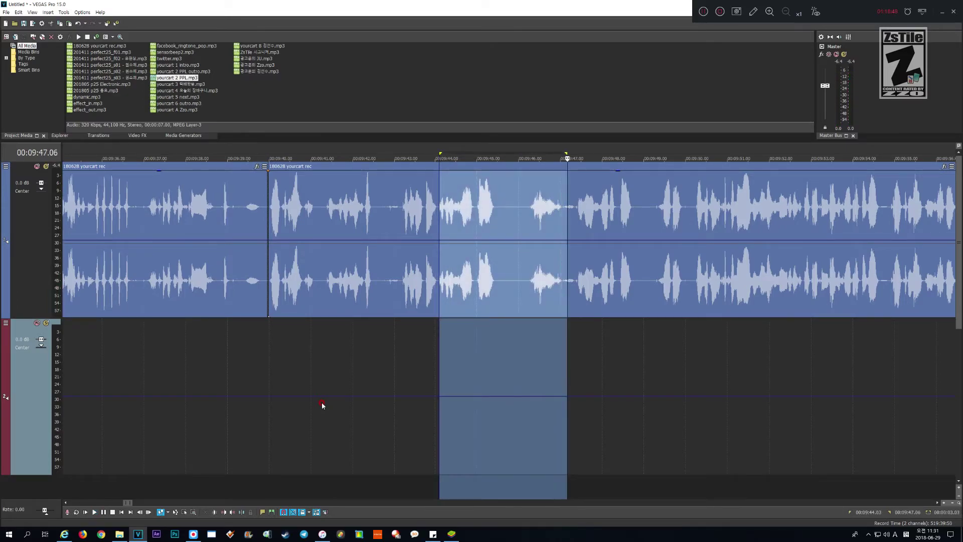
key(shift+Left)
key(shift+Left)
key(Delete)
- Play from about 00:09:42 across the join near 00:09:44.03 to check the speech
key(Page_Up)
key(Page_Up)
key(Page_Up)
key(space)
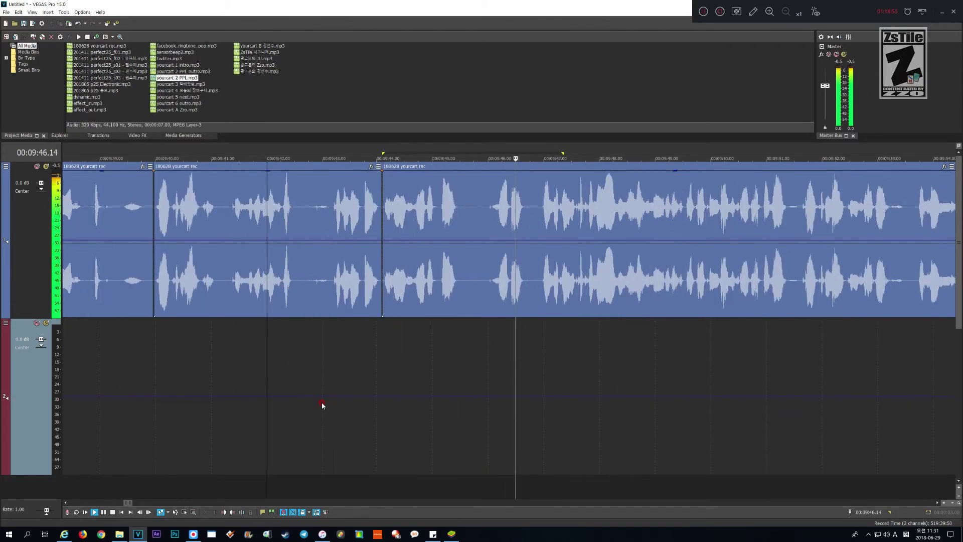
- Stop playback, select the pause from about 00:09:45.20 to 00:09:46.02 and delete it, closing the gap
key(Return)
key(Up)
key(Up)
key(Up)
key(Page_Up)
key(Page_Up)
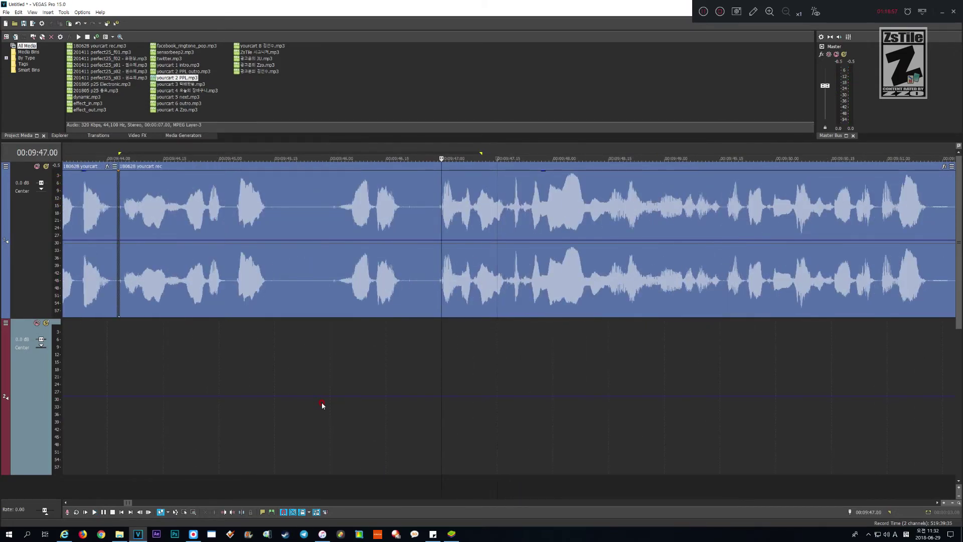
scroll(322, 405, up, 3)
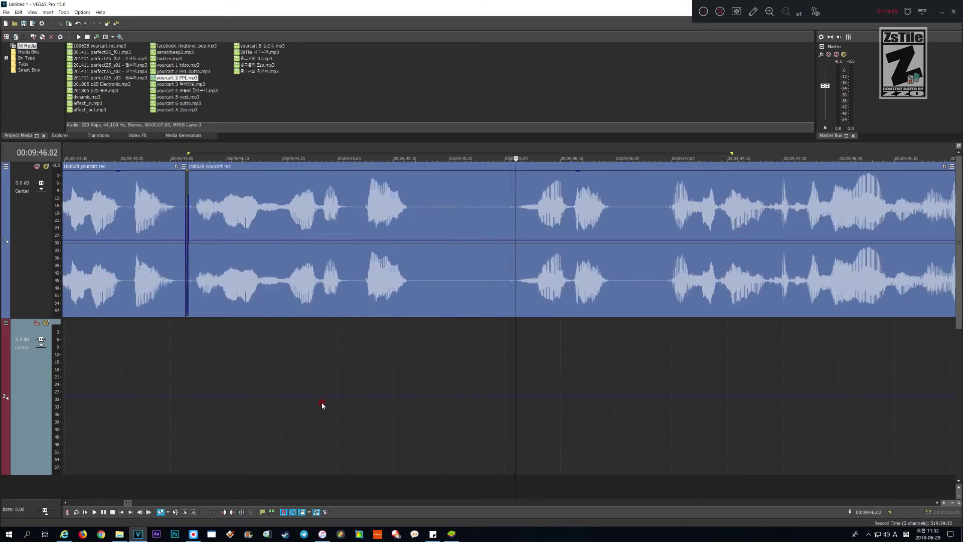
key(shift+Page_Up)
key(shift+Page_Up)
key(shift+Page_Up)
key(shift+Page_Down)
key(Delete)
- Play from 00:09:43.10 across the joins near 00:09:44.03 and 00:09:45.20, on to about 00:10:00
key(Home)
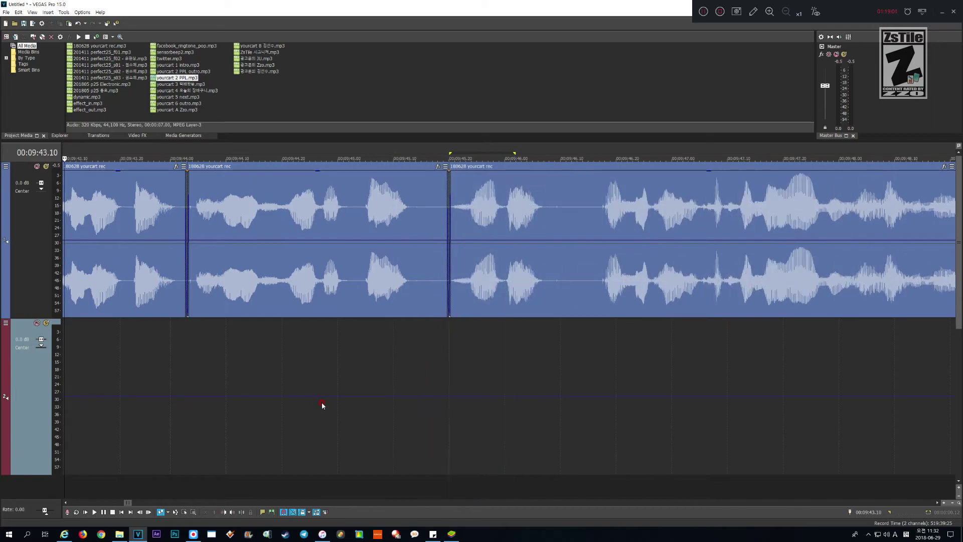
key(space)
scroll(321, 402, down, 3)
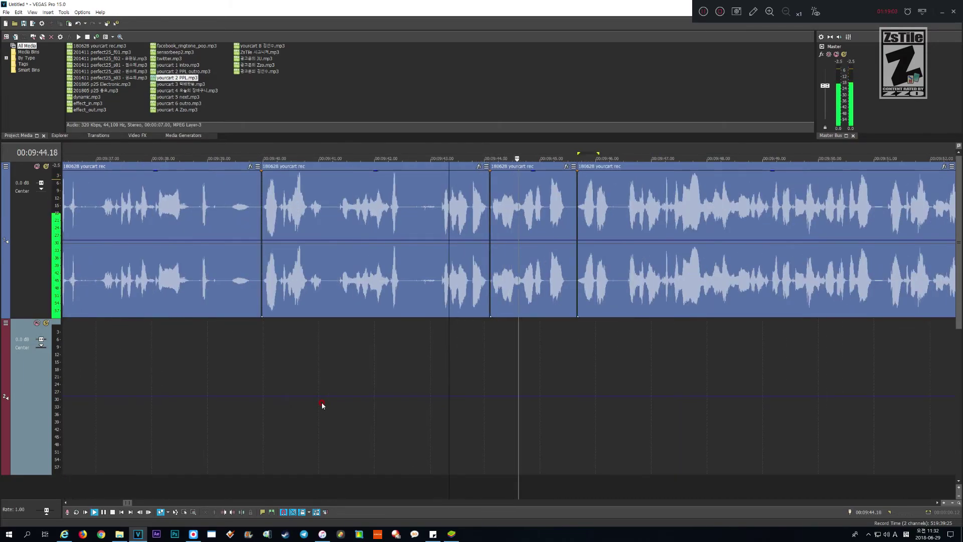
scroll(321, 405, down, 2)
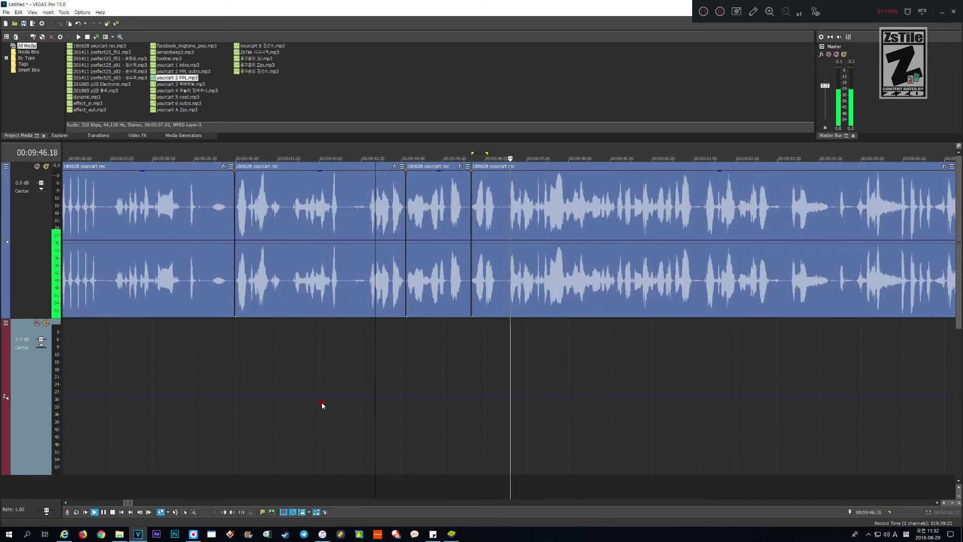
scroll(322, 406, down, 2)
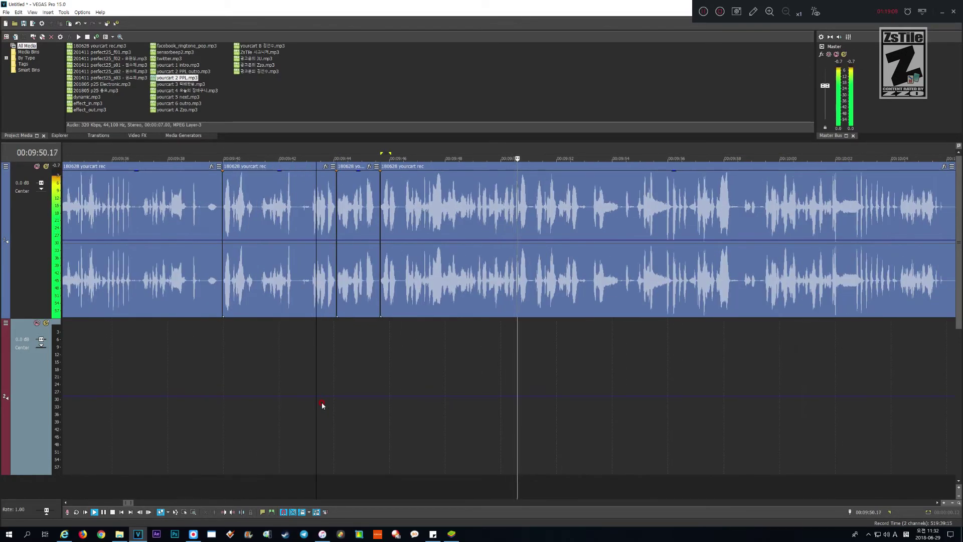
scroll(322, 405, up, 2)
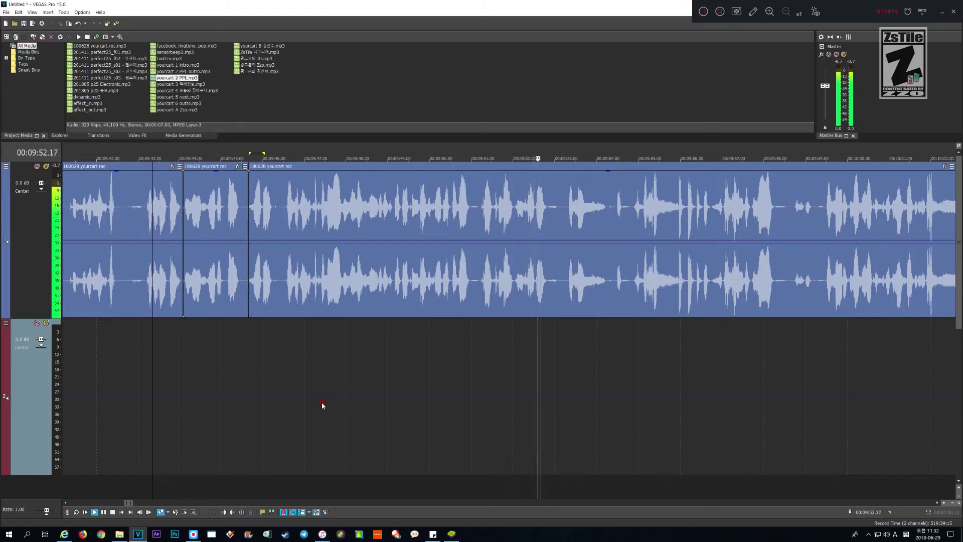
scroll(322, 405, down, 2)
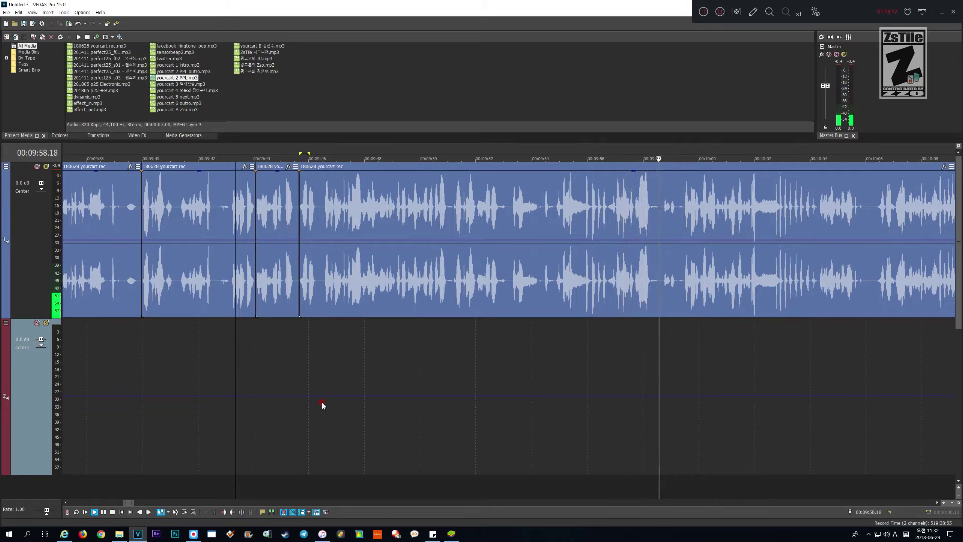
scroll(321, 401, down, 1)
key(Return)
scroll(321, 401, up, 2)
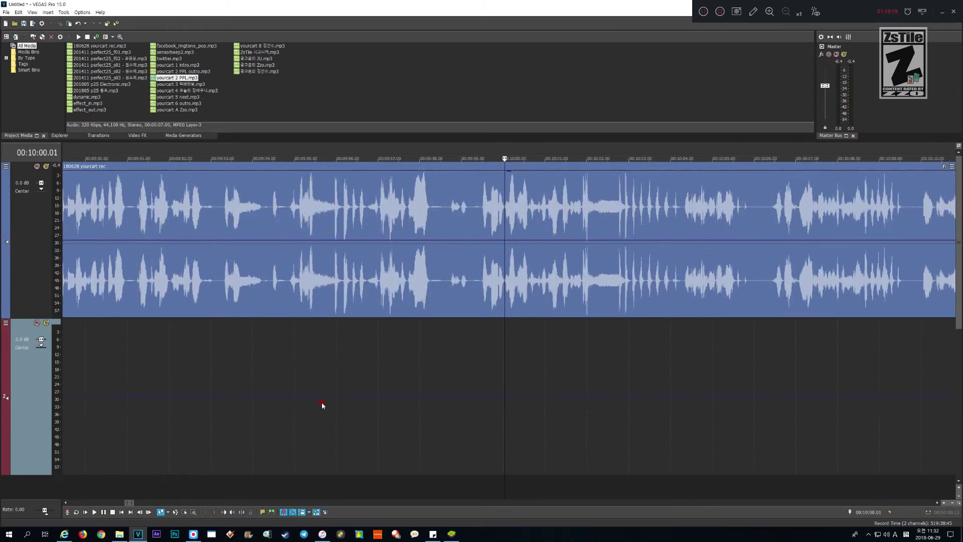
- Play on from 00:10:00.01 and stop near 00:10:13.27 to find where the wanted speech resumes
key(space)
scroll(322, 404, down, 3)
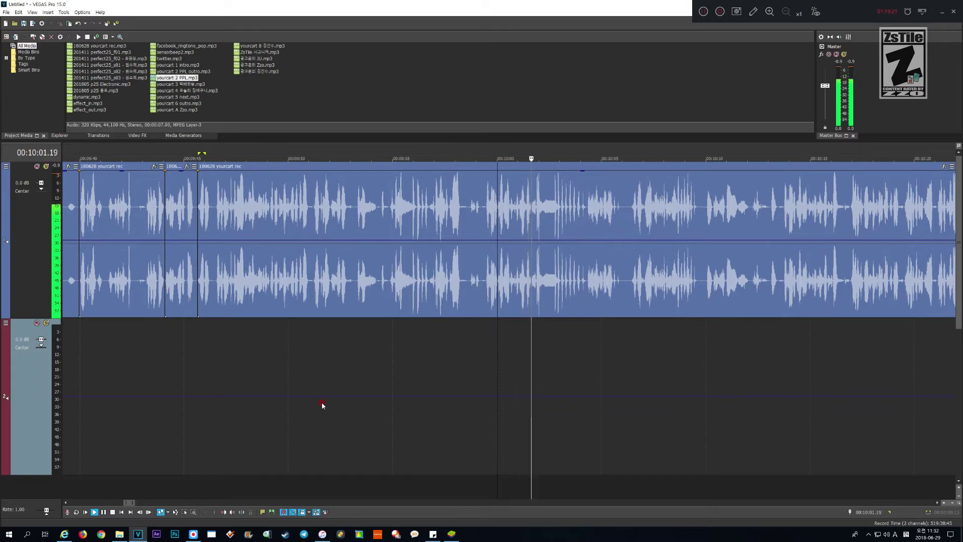
scroll(321, 402, down, 1)
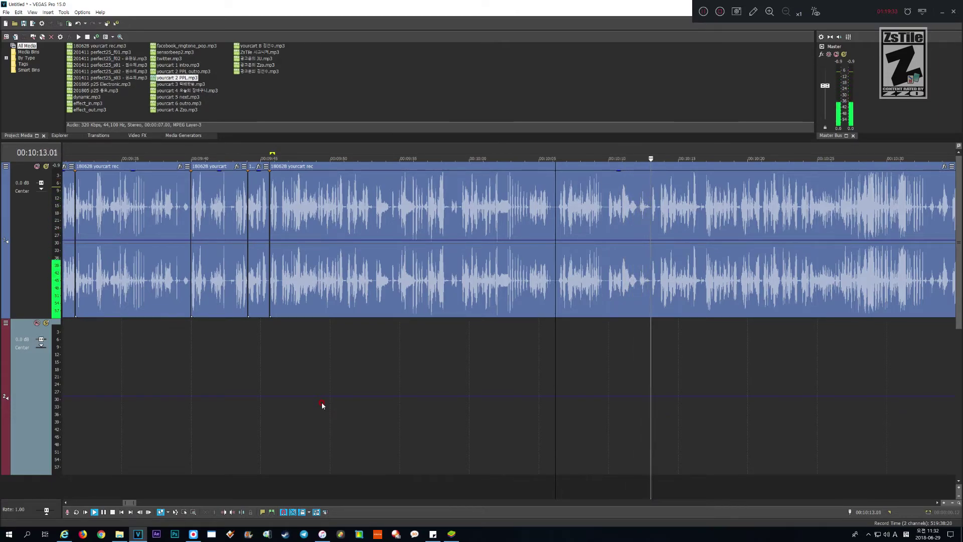
key(Return)
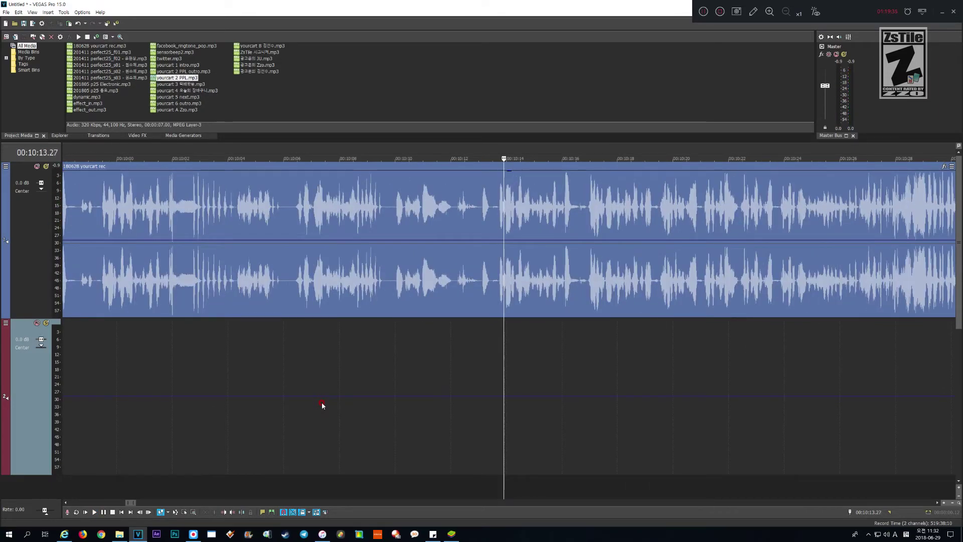
- Select the passage from 00:09:59.14 to 00:10:13.12, try deleting it with the gap closed, and undo the deletion
key(Left)
key(Left)
key(Left)
key(Left)
key(Left)
key(Left)
key(Left)
key(Left)
key(Left)
key(Down)
key(Down)
key(shift+Page_Up)
key(shift+Page_Up)
key(shift+Page_Up)
key(shift+Page_Up)
key(shift+Page_Down)
key(shift+Left)
key(shift+Left)
key(shift+Left)
key(shift+Left)
key(shift+Left)
key(shift+Left)
key(shift+Left)
key(shift+Left)
key(shift+Left)
key(shift+Left)
key(shift+Left)
key(shift+Left)
key(shift+Left)
key(shift+Left)
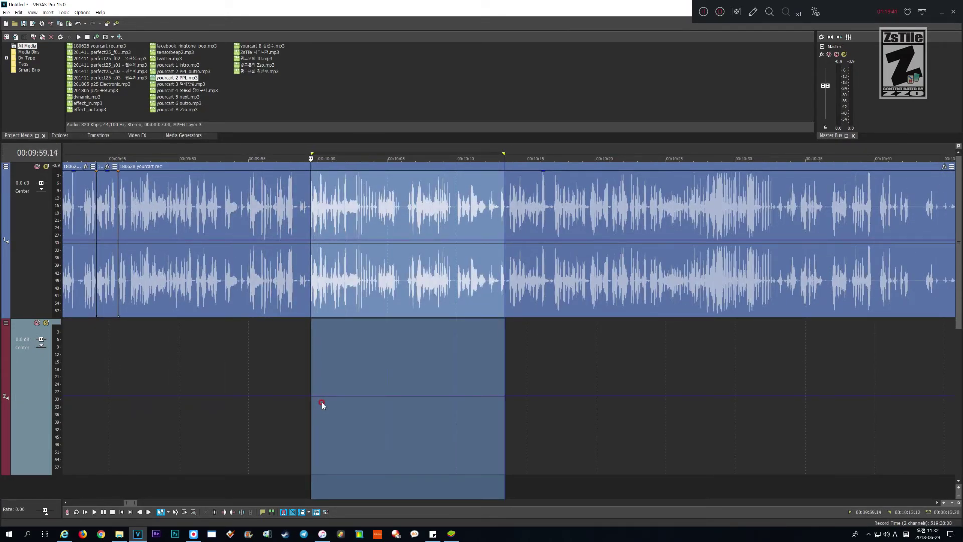
key(space)
key(Delete)
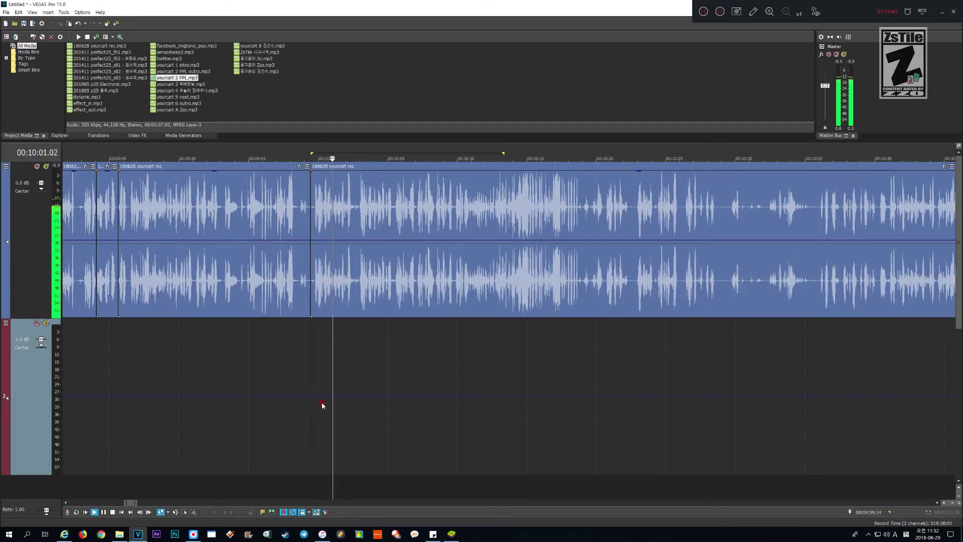
key(ctrl+z)
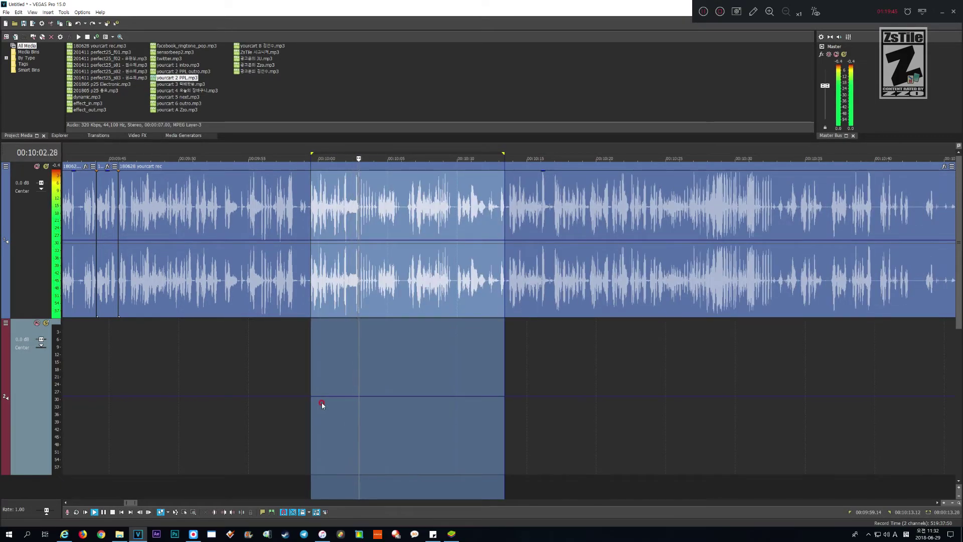
- Select the longer passage from 00:09:54.13 to 00:10:13.21 and cut it out, closing the gap
key(Return)
key(Page_Down)
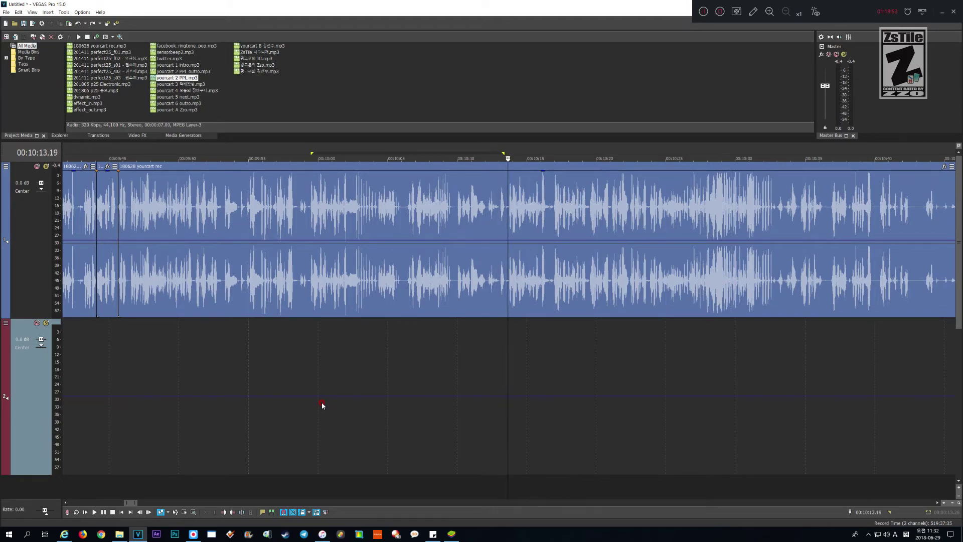
key(shift+Page_Up)
key(shift+Page_Up)
key(shift+Page_Up)
key(shift+Page_Up)
key(shift+Left)
key(shift+Left)
key(shift+Left)
key(shift+Left)
key(shift+Left)
key(shift+Left)
key(shift+Left)
key(shift+Left)
key(shift+Left)
key(shift+Left)
key(shift+Left)
key(shift+Left)
key(shift+Left)
key(shift+Left)
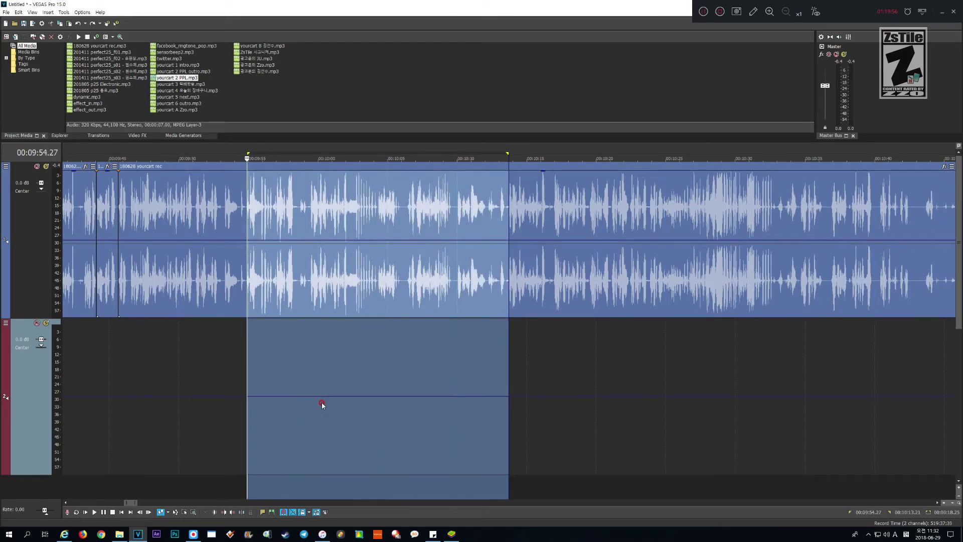
key(space)
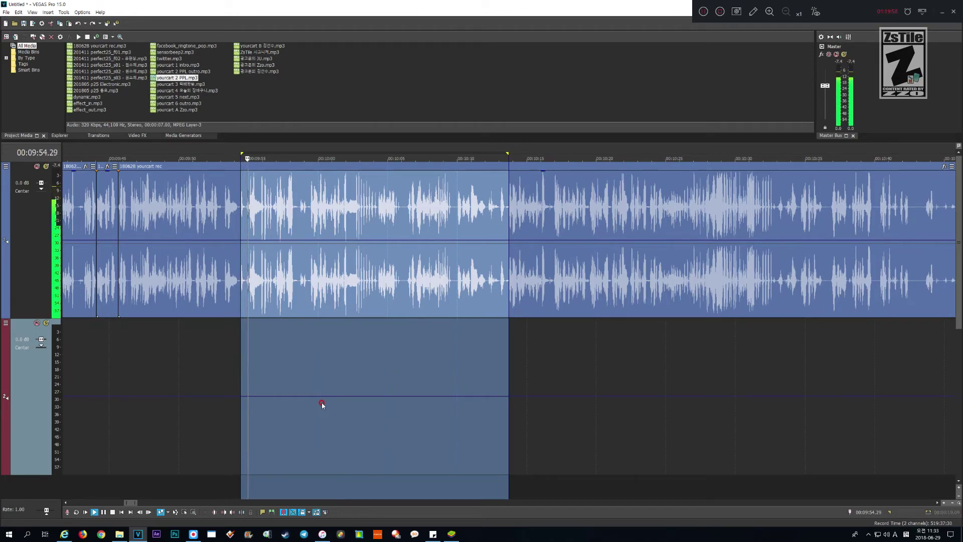
key(Delete)
- Move the separate final recording clip closer to the main recording and paste the cut passage beyond it at 02:11:12.12
scroll(451, 376, down, 8)
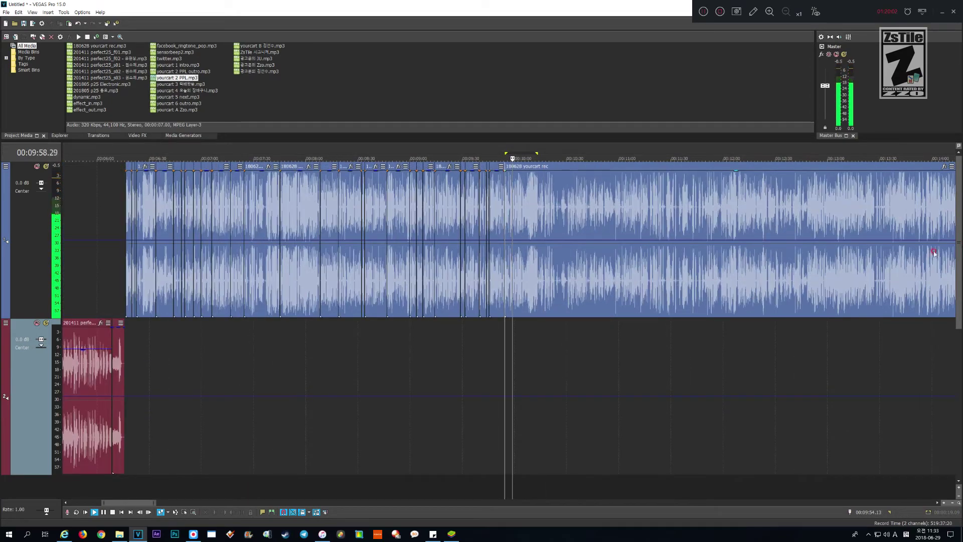
scroll(883, 242, down, 1)
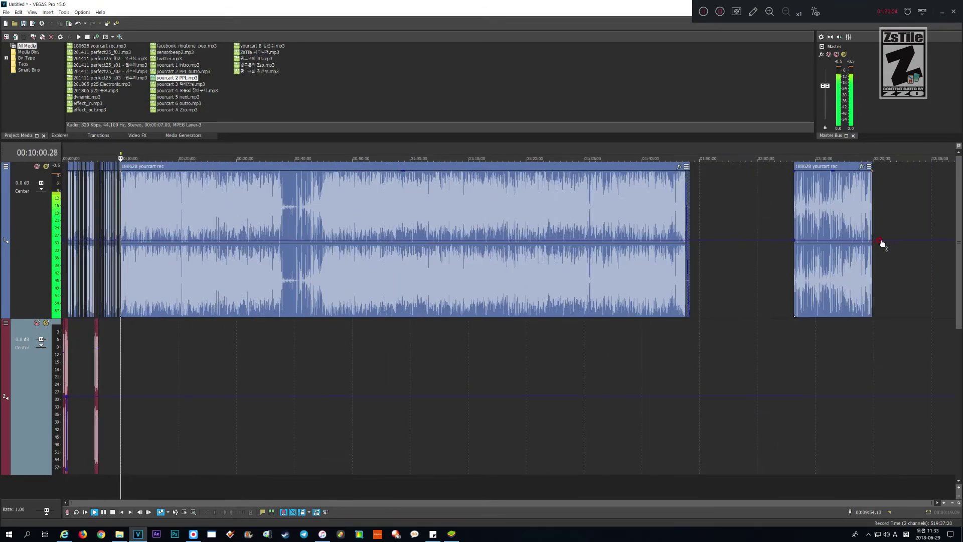
drag(856, 210, 773, 212)
click(821, 193)
key(ctrl+v)
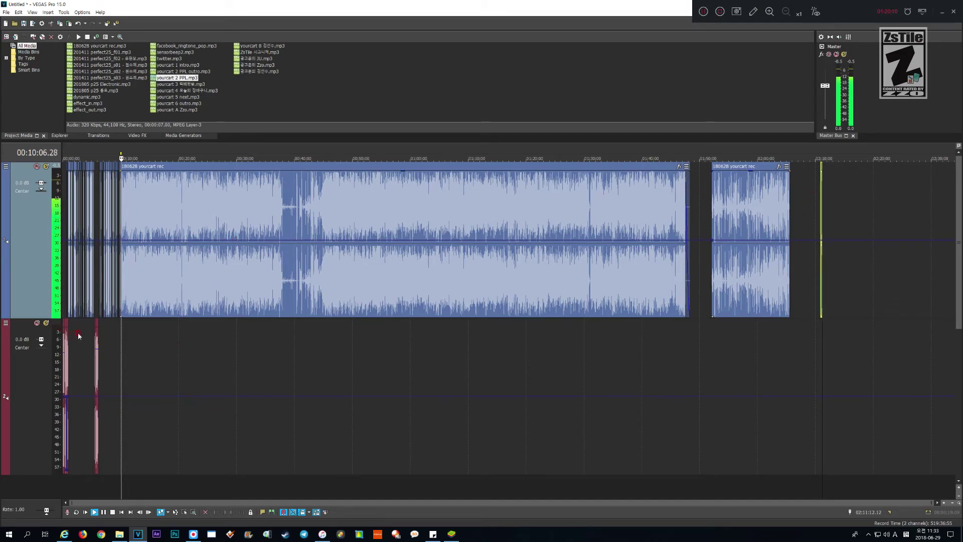
- Return to the edited section and play from about 00:09:52.10 towards the join at 00:09:54.13
click(120, 329)
scroll(597, 319, up, 8)
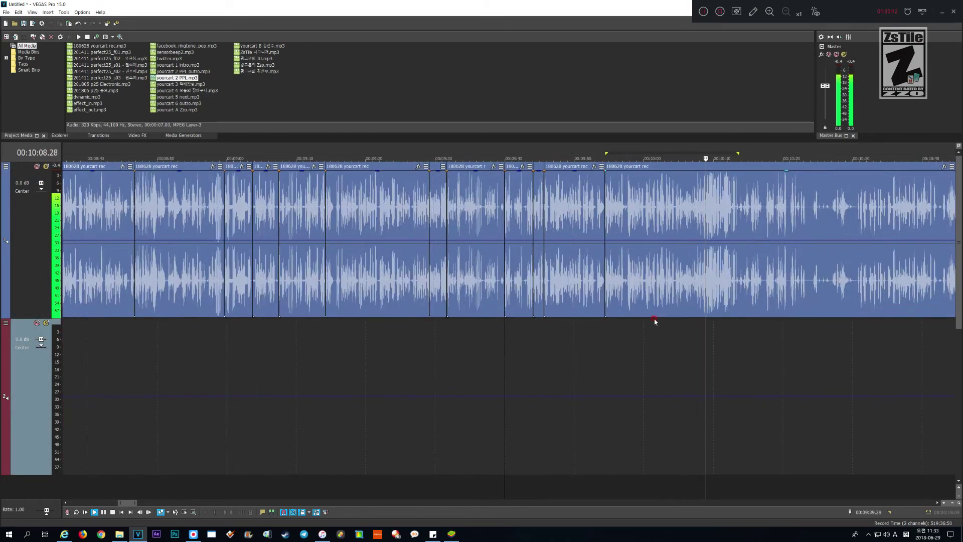
scroll(698, 344, down, 5)
click(634, 485)
scroll(633, 486, up, 4)
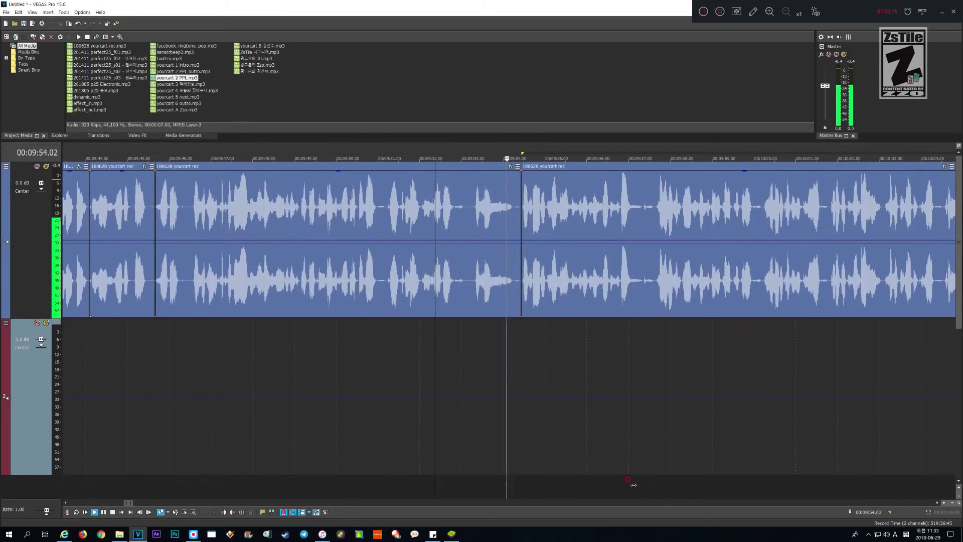
- Delete the speech from 00:09:53.09 to the join at 00:09:54.13, closing the gap, and play across the new join from about 00:09:52
key(space)
key(shift+Left)
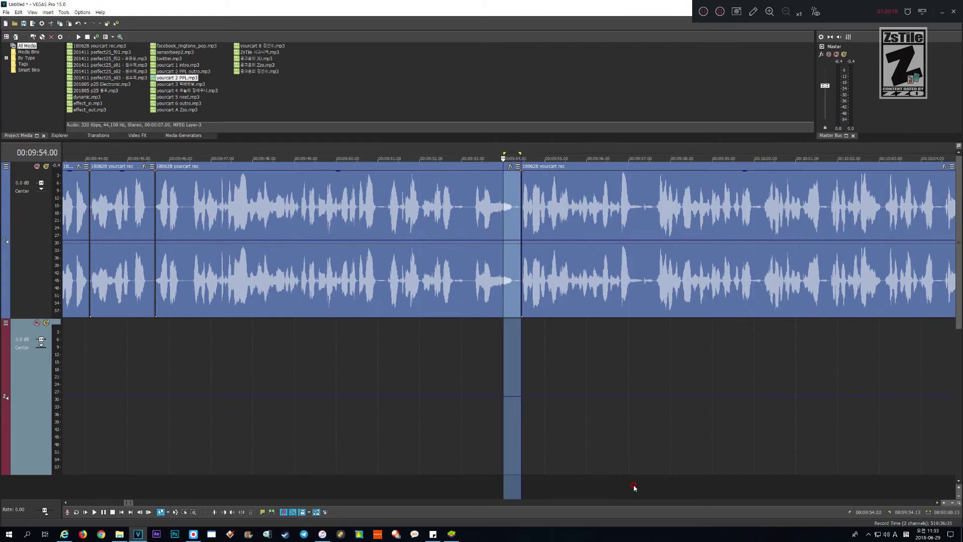
key(Delete)
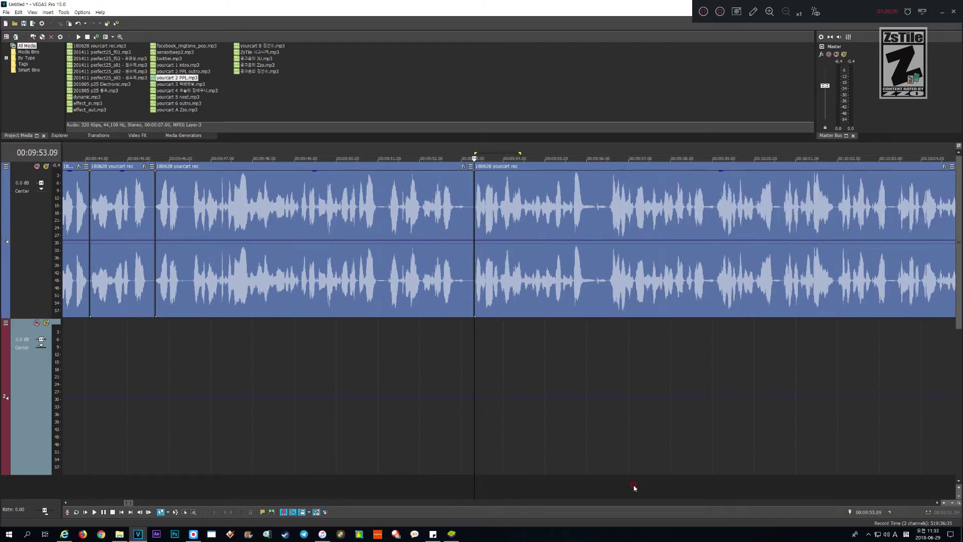
scroll(634, 485, up, 3)
key(space)
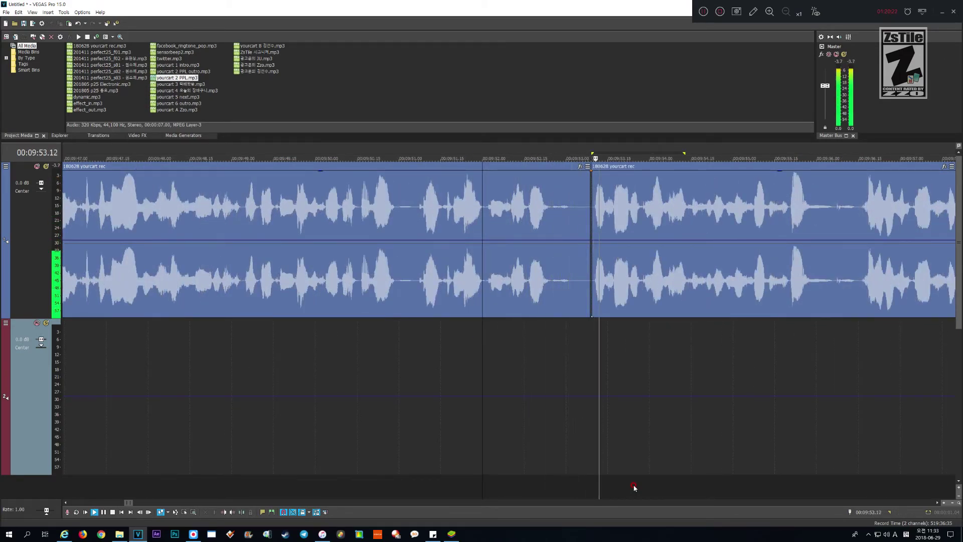
- Delete the short stretch from about 00:09:53.03 to the join at 00:09:53.09, closing the gap, and play across the new join
scroll(633, 485, up, 2)
key(shift+Left)
key(shift+Left)
key(shift+Left)
key(shift+Left)
key(shift+Left)
key(shift+Left)
key(shift+Left)
key(shift+Left)
key(shift+Left)
key(shift+Right)
key(shift+Right)
key(shift+Right)
key(Delete)
scroll(633, 487, down, 4)
key(space)
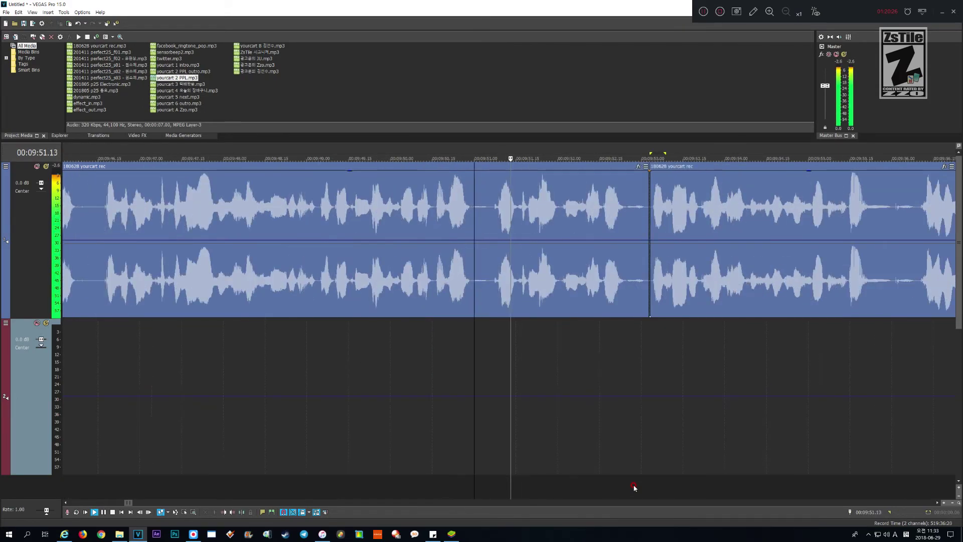
scroll(633, 486, down, 2)
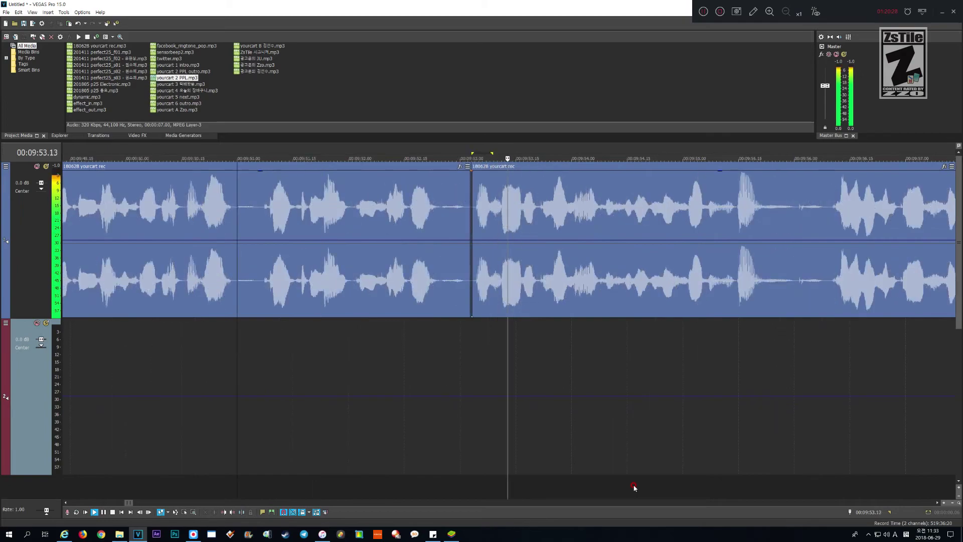
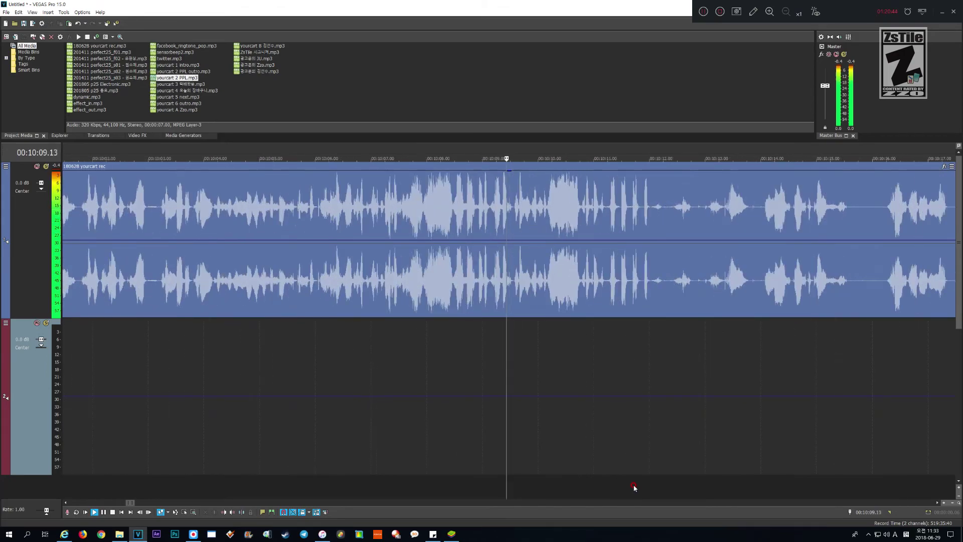
- Play on to about 00:10:14.28, delete the section from about 00:10:12.11 to 00:10:12.29, closing the gap, and play across the join
scroll(633, 487, up, 3)
scroll(633, 487, down, 3)
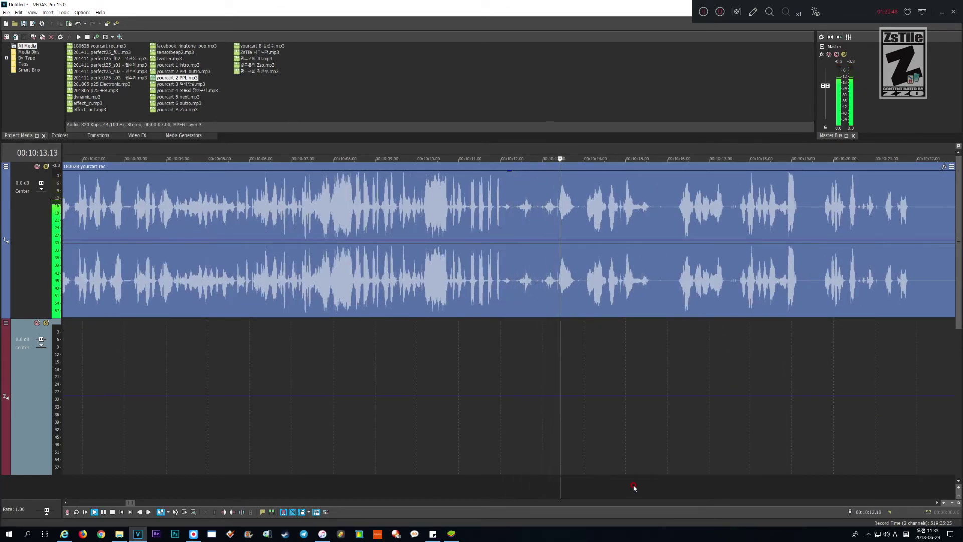
key(Return)
scroll(633, 487, up, 3)
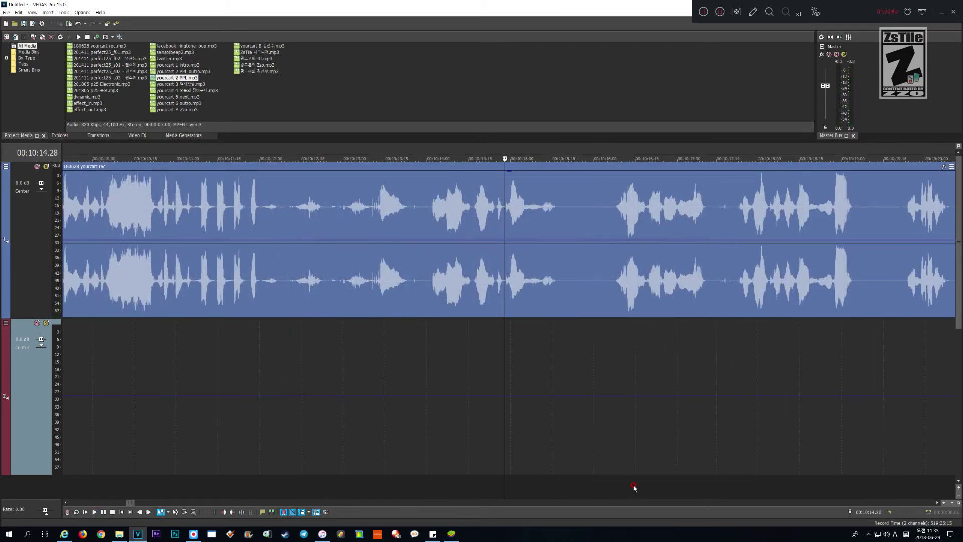
key(Return)
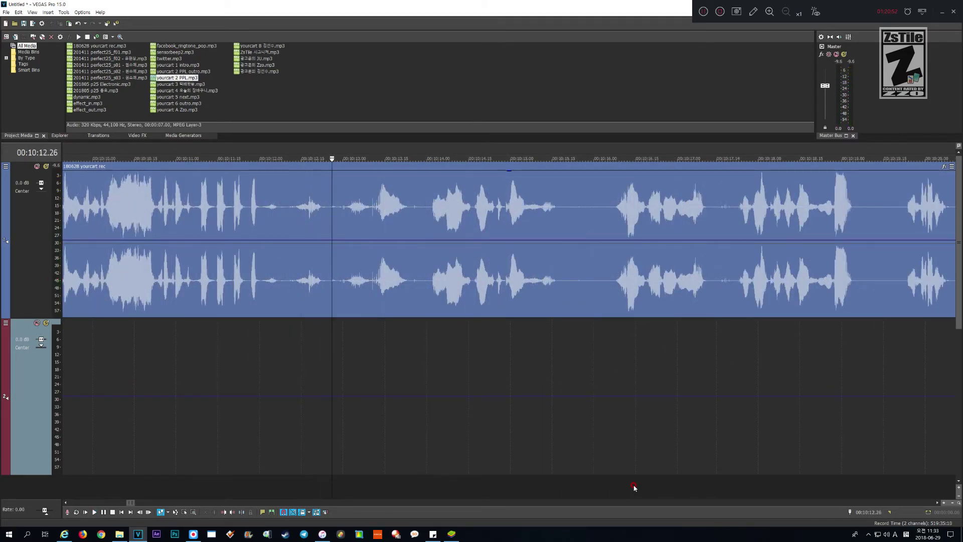
key(shift+Page_Up)
key(shift+Left)
key(shift+Left)
key(shift+Left)
key(shift+Left)
key(Delete)
key(Page_Up)
key(Page_Up)
key(Return)
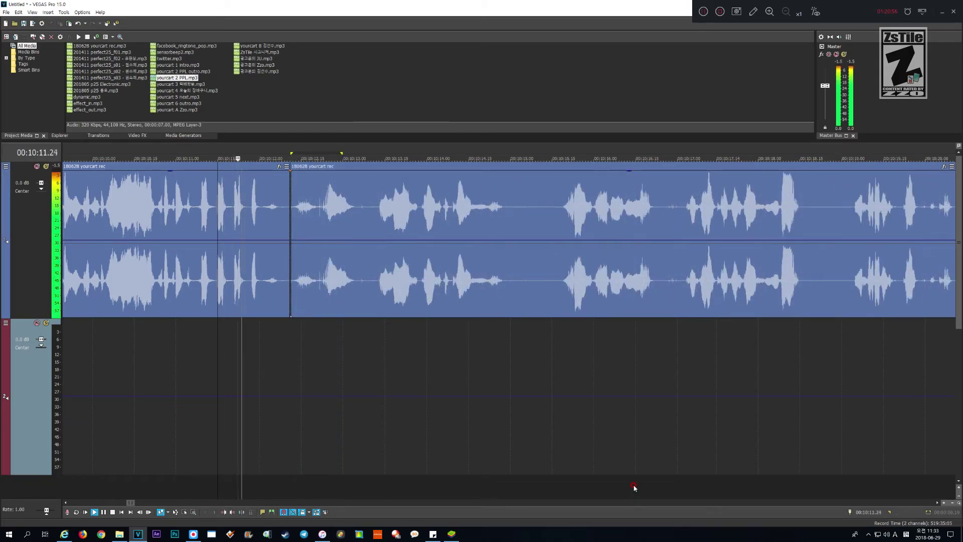
- Delete the last two frames before the join at 00:10:12.11, closing the gap, and play across it from 00:10:11.00
key(Return)
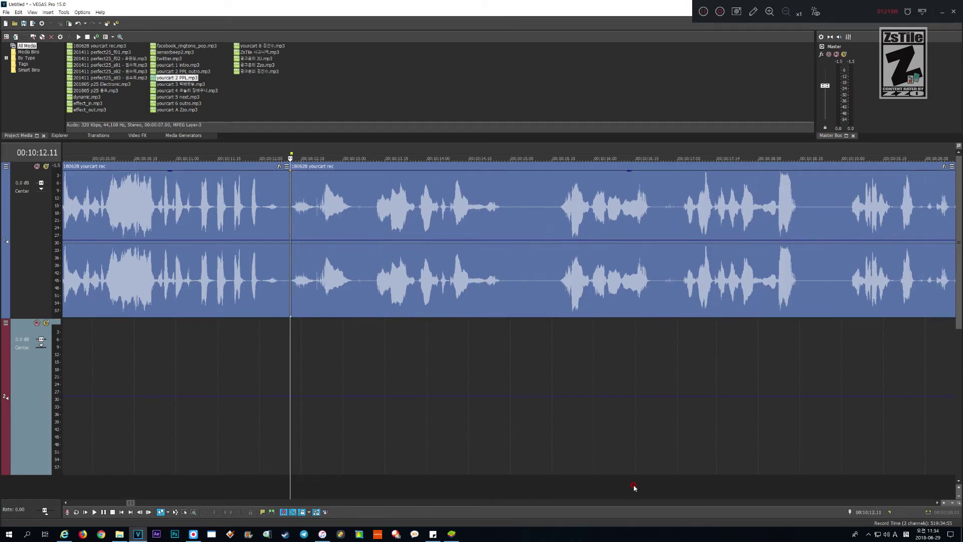
key(Up)
key(shift+Page_Up)
key(shift+Right)
key(shift+Right)
key(shift+Right)
key(shift+Right)
key(shift+Right)
key(shift+Right)
key(shift+Right)
key(shift+Right)
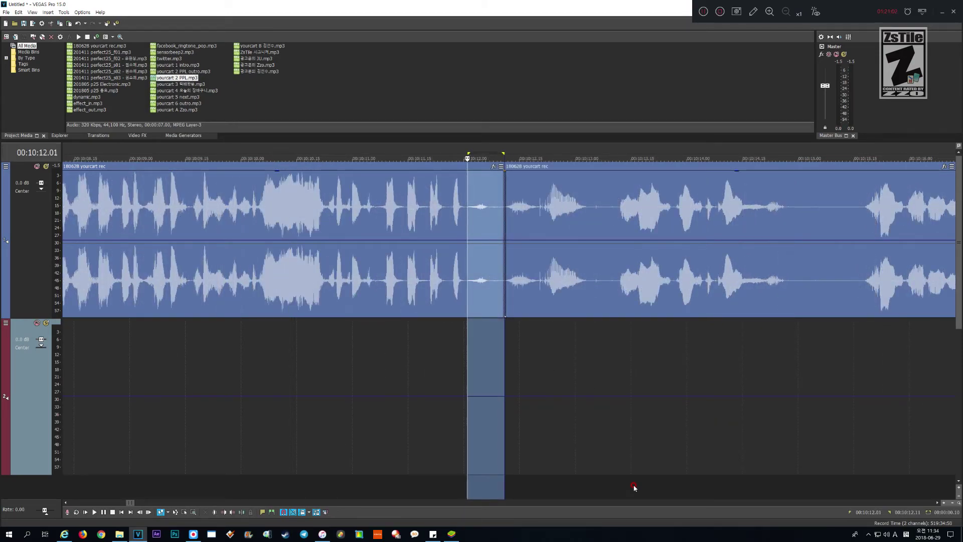
key(Delete)
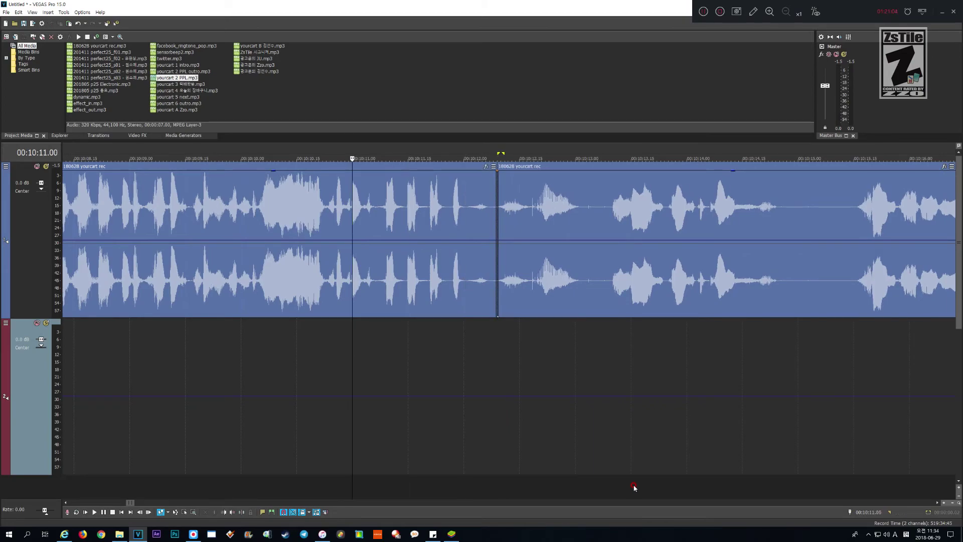
key(space)
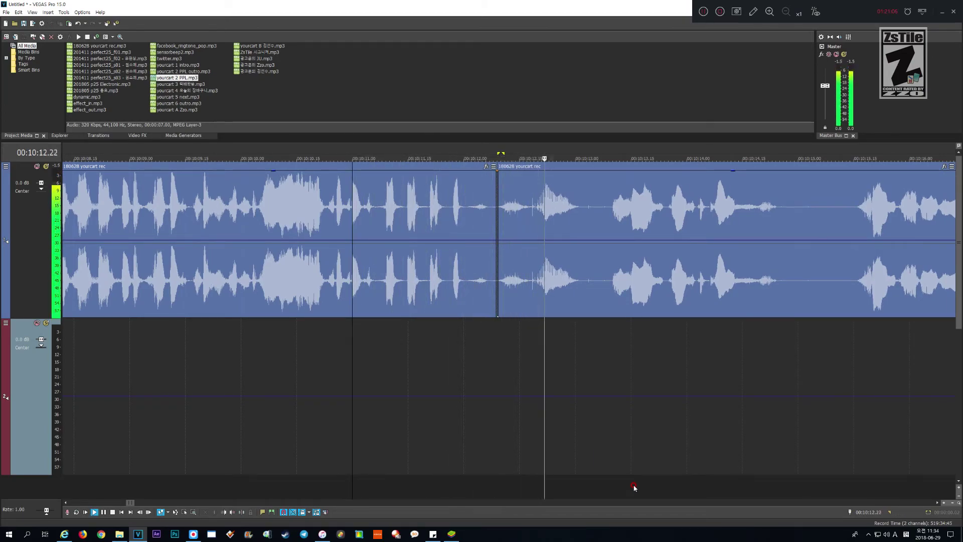
- Delete the passage from about 00:10:19.00 to 00:10:28, closing the gap, and play across the new join from about 00:10:18
key(Down)
key(Down)
key(Down)
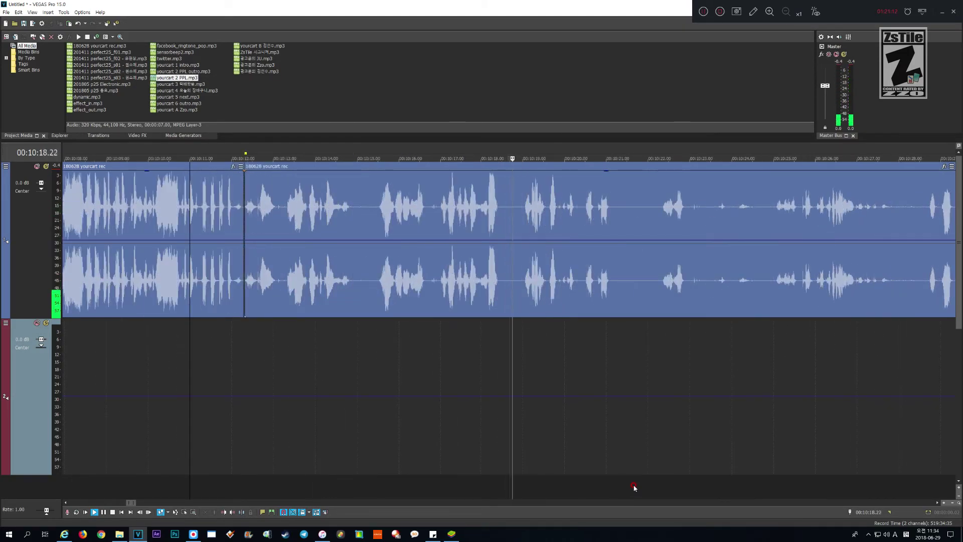
scroll(634, 487, down, 2)
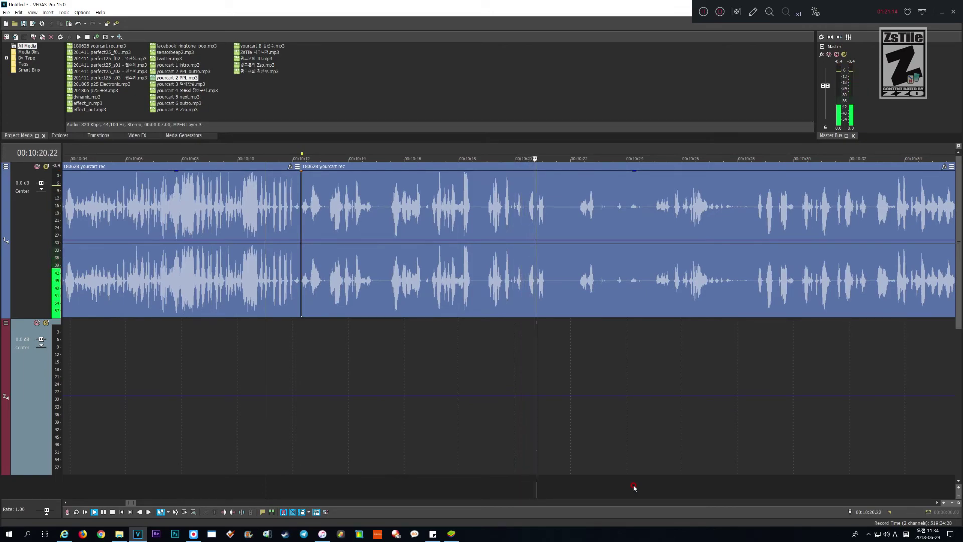
key(Return)
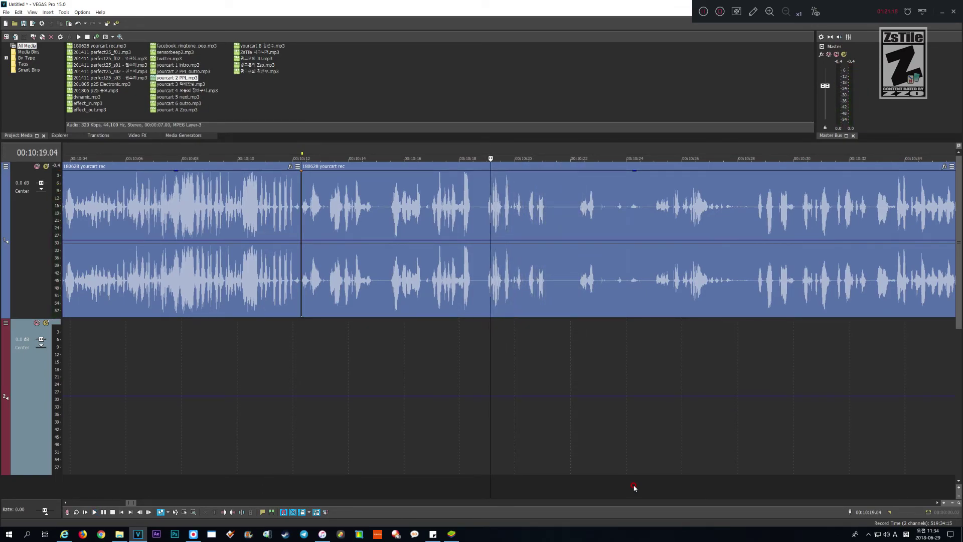
key(shift+Page_Down)
key(shift+Page_Down)
key(shift+Page_Down)
key(shift+Page_Down)
key(shift+Page_Down)
key(shift+Right)
key(Delete)
key(space)
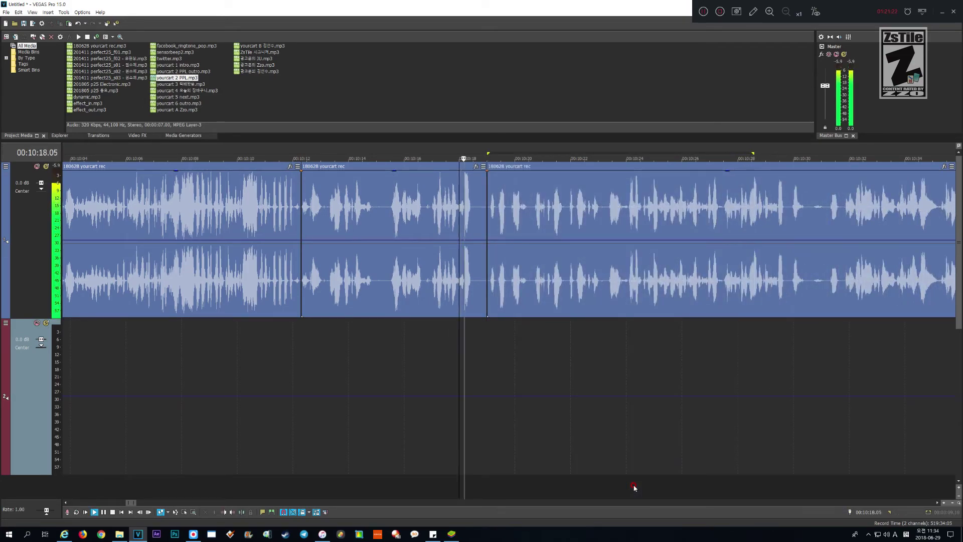
key(Return)
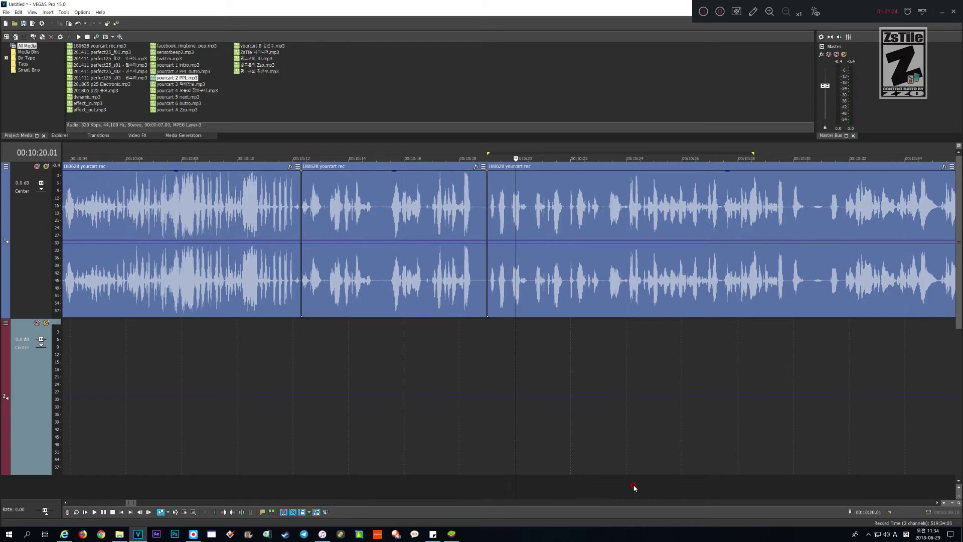
- Try to delete the pause from about 00:10:18.21 to the join at 00:10:19.00, closing the gap
key(Up)
key(Up)
key(Up)
key(Up)
key(Up)
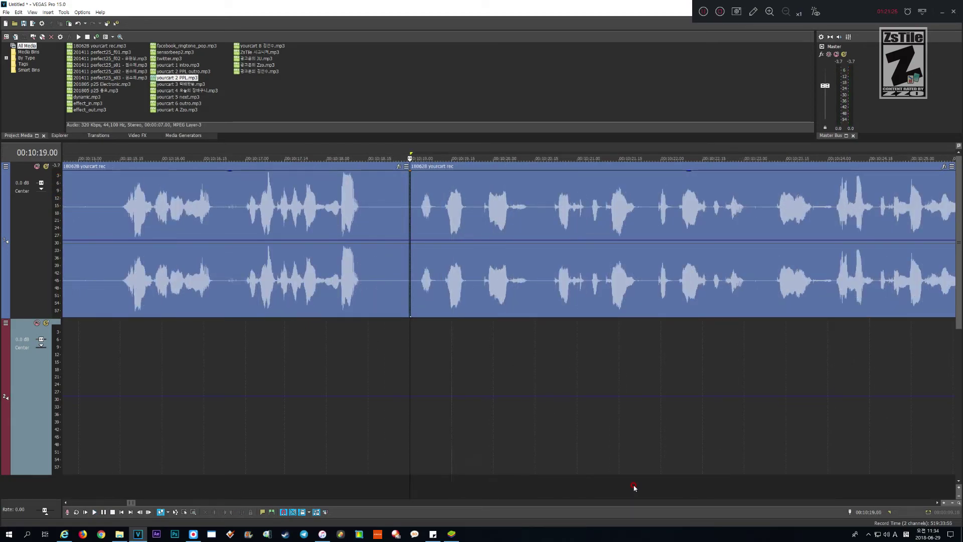
key(shift+Left)
key(shift+Right)
key(shift+Right)
key(shift+Right)
key(shift+Right)
key(shift+Right)
key(shift+Right)
key(Delete)
- Play across the shortened join from about 00:10:17.15 and undo the last deletion
key(Page_Up)
key(Page_Up)
key(Page_Up)
key(space)
key(Down)
key(Down)
key(Down)
key(Down)
key(Down)
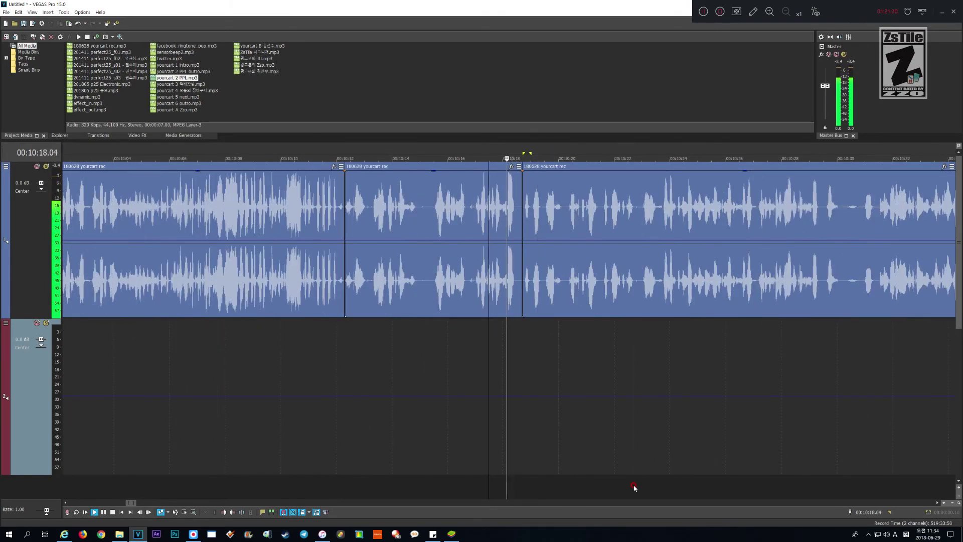
key(Up)
key(Up)
key(space)
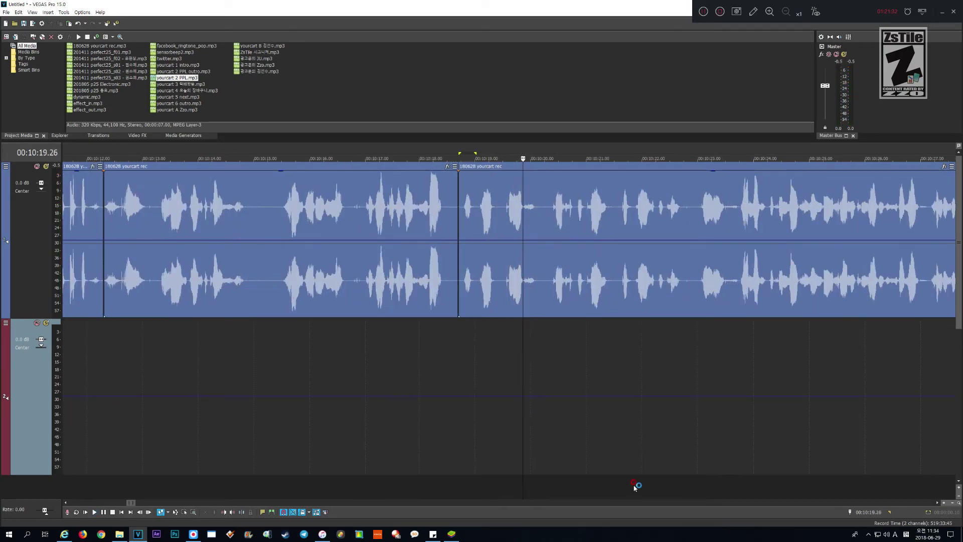
key(ctrl+z)
- Delete only the part from about 00:10:18.28 to the join at 00:10:19.00, closing the gap, and play across it
key(shift+Right)
key(shift+Right)
key(shift+Right)
key(shift+Right)
key(shift+Right)
key(shift+Right)
key(Delete)
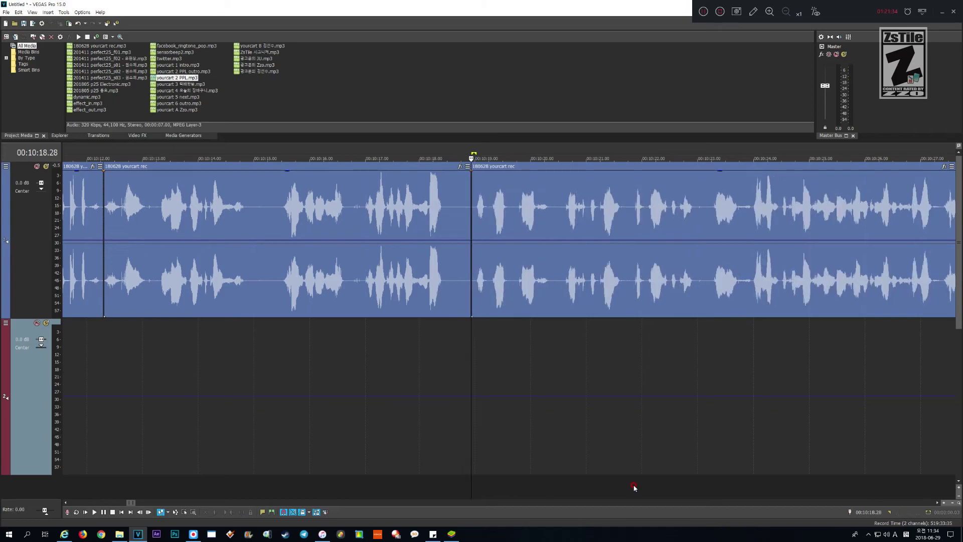
key(space)
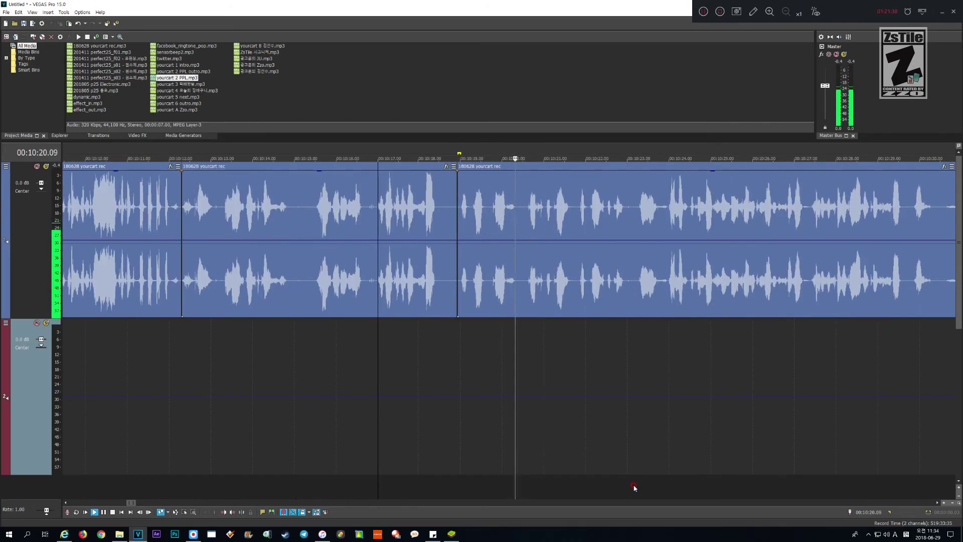
key(space)
- Delete the speech from about 00:10:19.23 to 00:10:20.18, closing the gap, and play across the join from about 00:10:19
scroll(634, 487, up, 4)
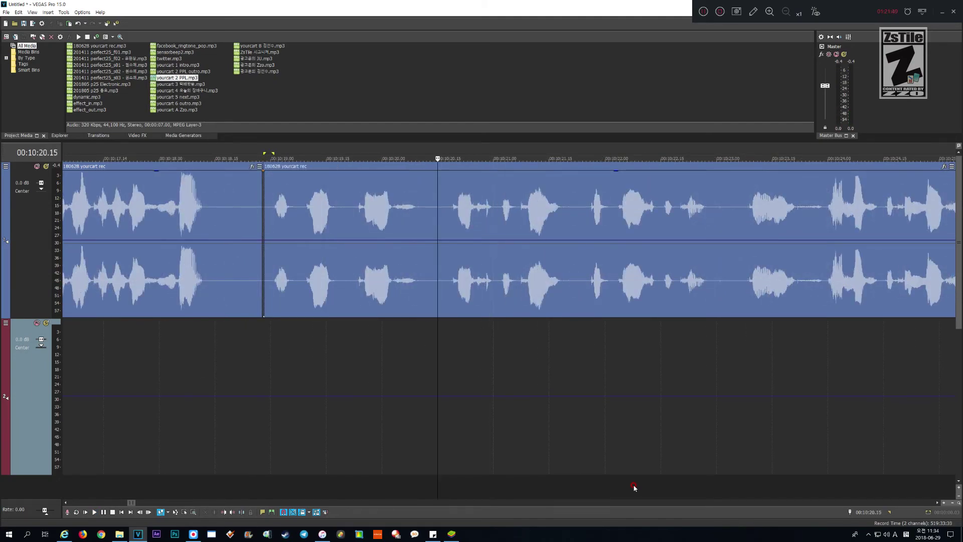
key(shift+Left)
key(shift+Left)
key(shift+Left)
key(shift+Left)
key(shift+Left)
key(shift+Left)
key(shift+Left)
key(shift+Left)
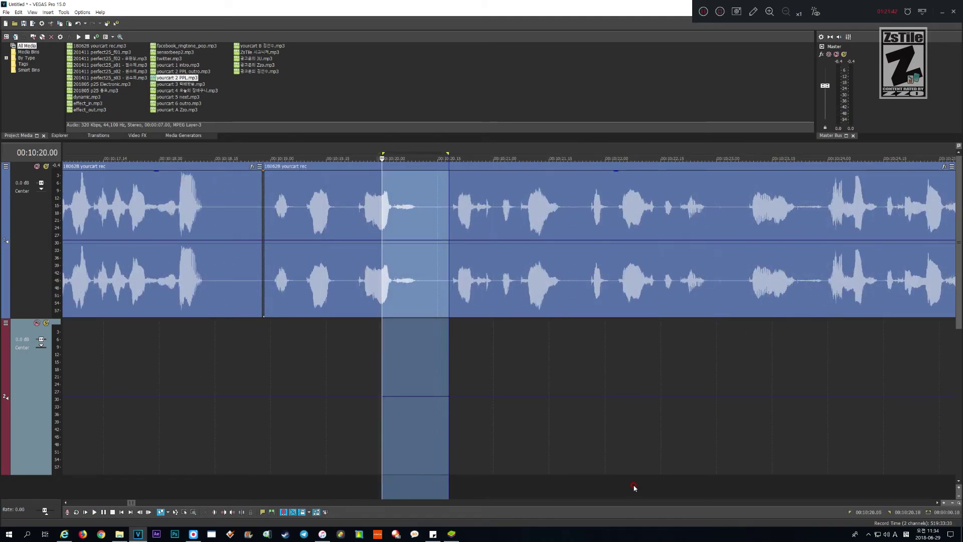
key(Delete)
key(space)
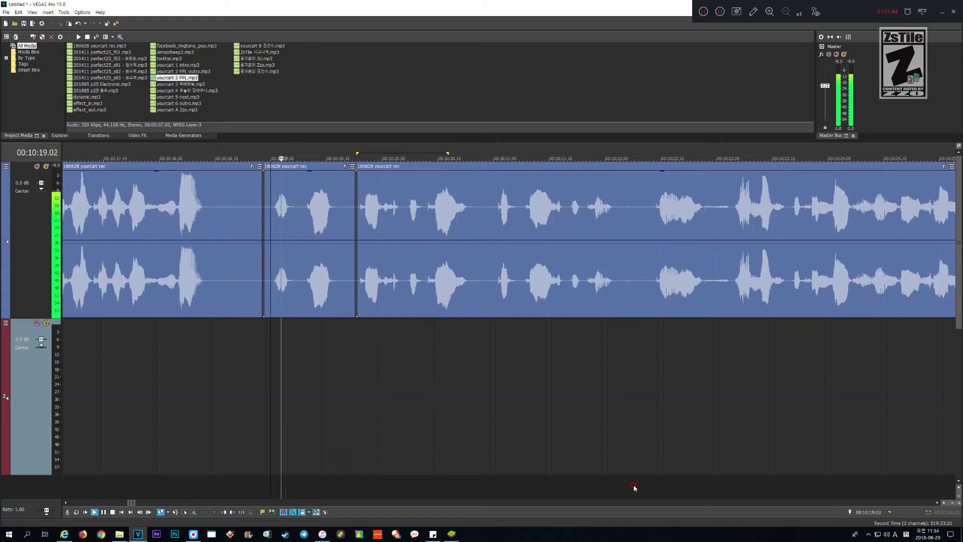
scroll(634, 487, down, 4)
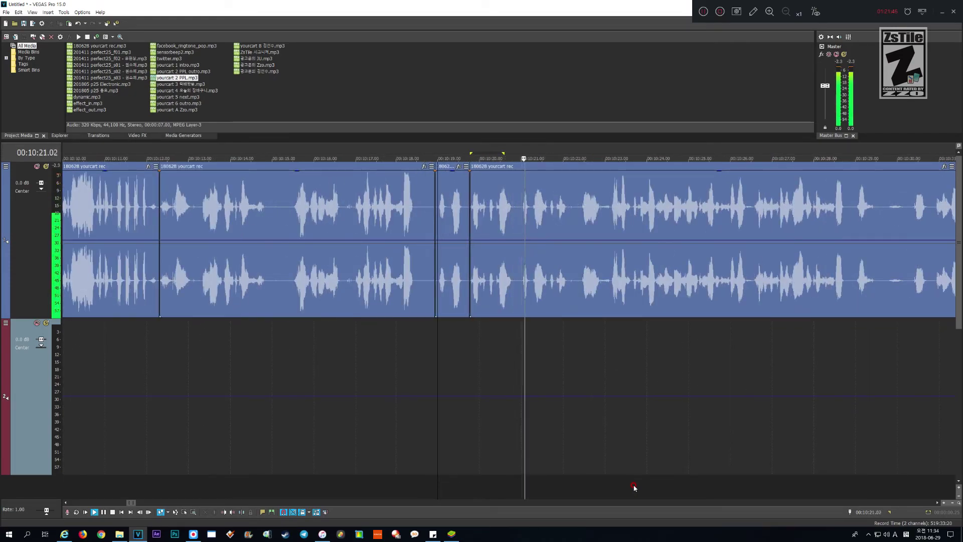
- Play on to 00:10:23.00 and try to delete the pause from about 00:10:22.05 to 00:10:22.13, closing the gap
scroll(634, 487, down, 2)
scroll(634, 486, up, 1)
scroll(634, 487, down, 1)
key(Return)
scroll(634, 487, up, 1)
scroll(634, 487, up, 3)
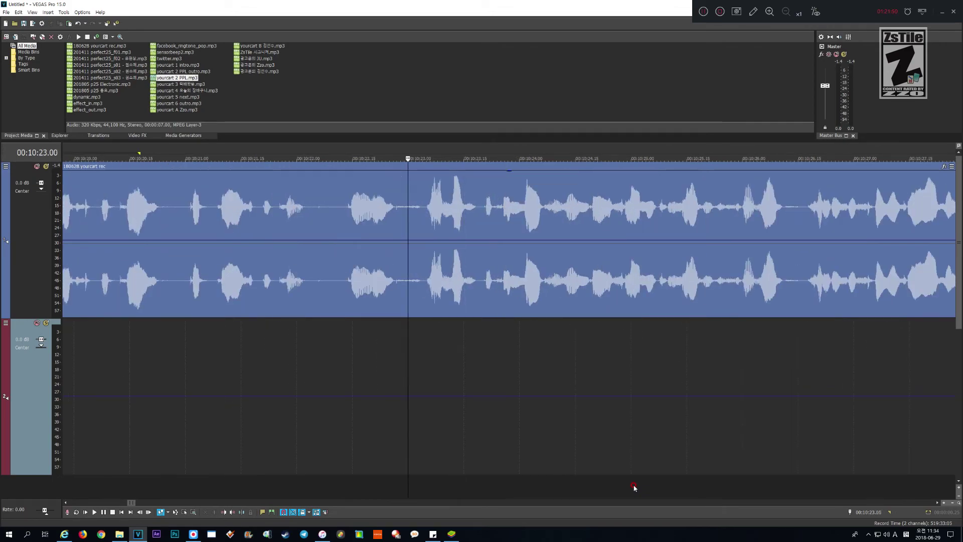
key(shift+Page_Up)
key(shift+Right)
key(shift+Right)
key(shift+Right)
key(shift+Right)
key(shift+Right)
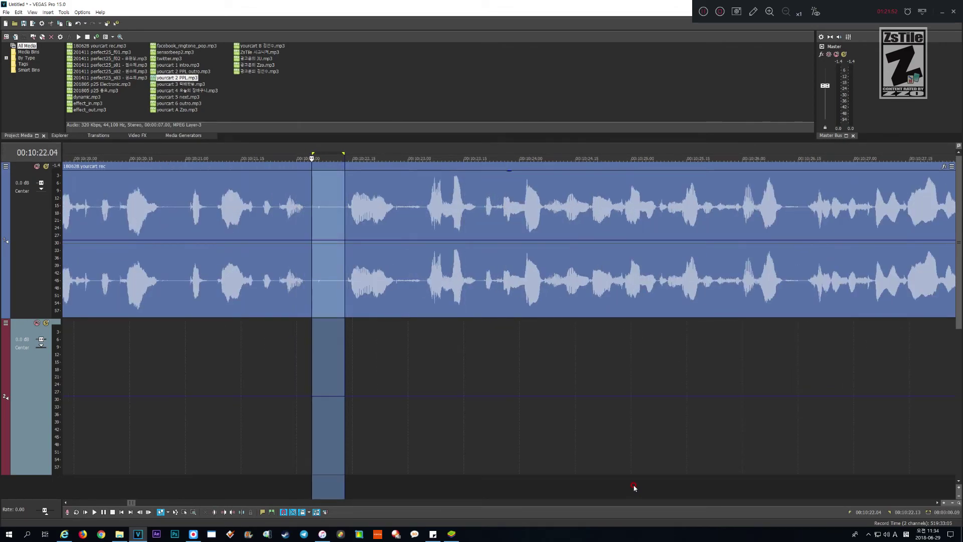
key(Delete)
- Play across the new join near 00:10:22.05 and undo the pause deletion
key(Page_Up)
key(Page_Up)
key(space)
scroll(634, 487, down, 3)
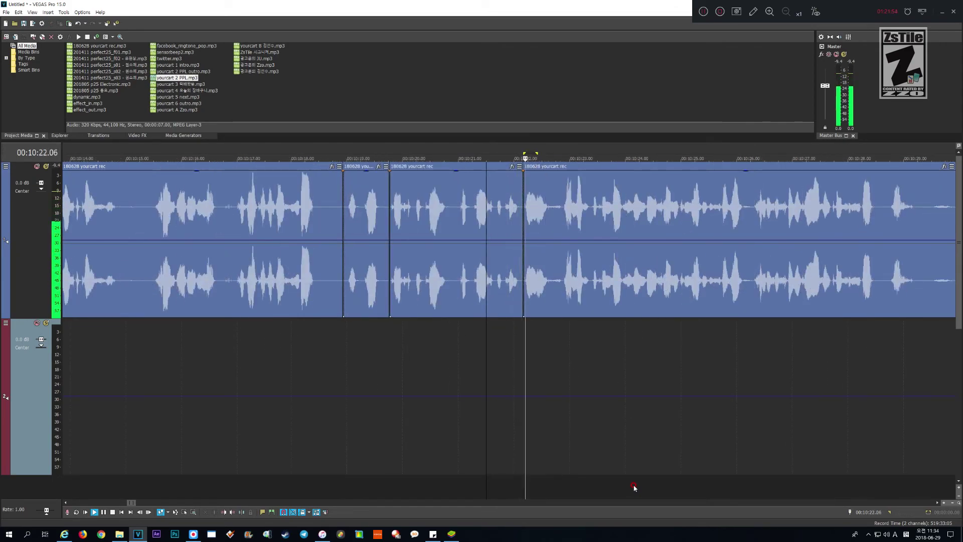
key(Return)
key(ctrl+z)
- Delete a slightly shorter part of the pause, from about 00:10:22.07 to 00:10:22.13, and play across the join and onward
scroll(634, 486, up, 1)
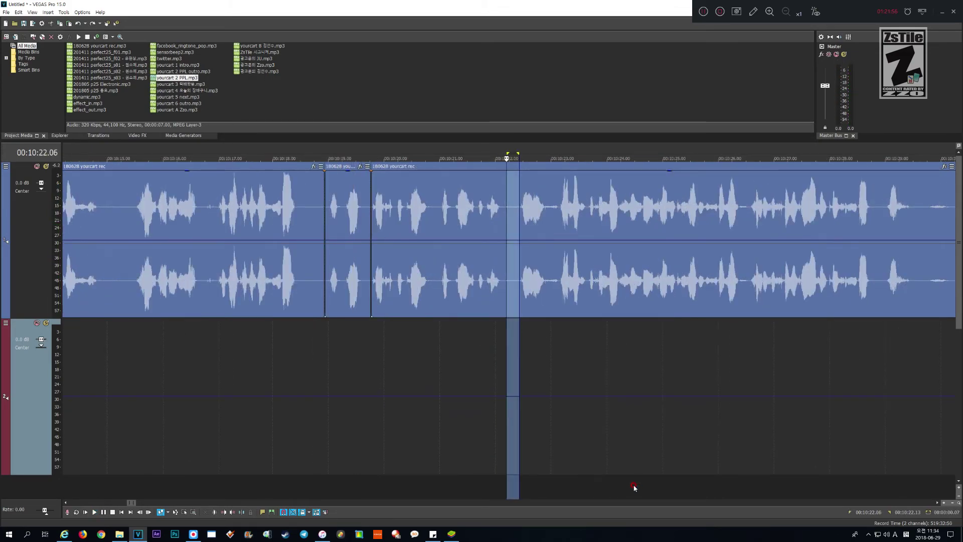
key(Delete)
key(space)
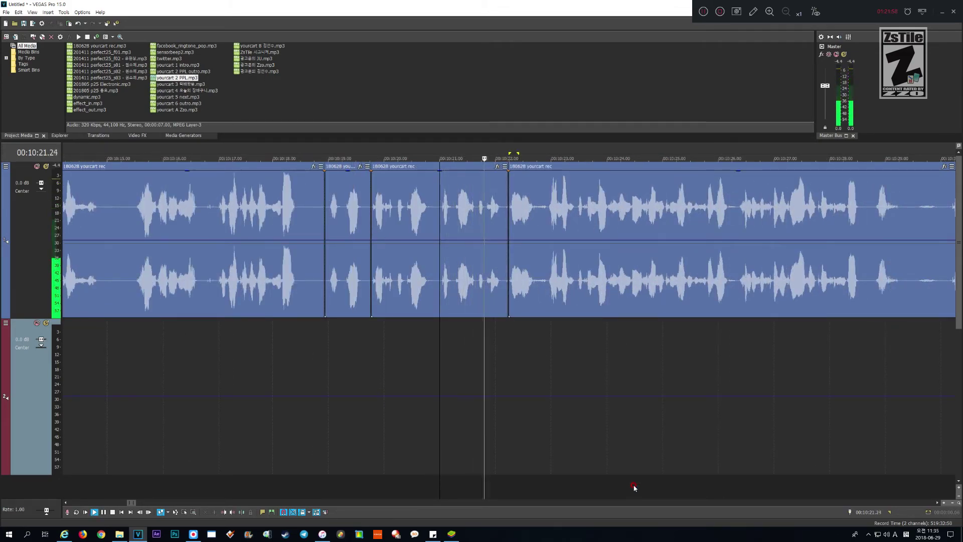
scroll(634, 486, up, 2)
scroll(634, 487, down, 3)
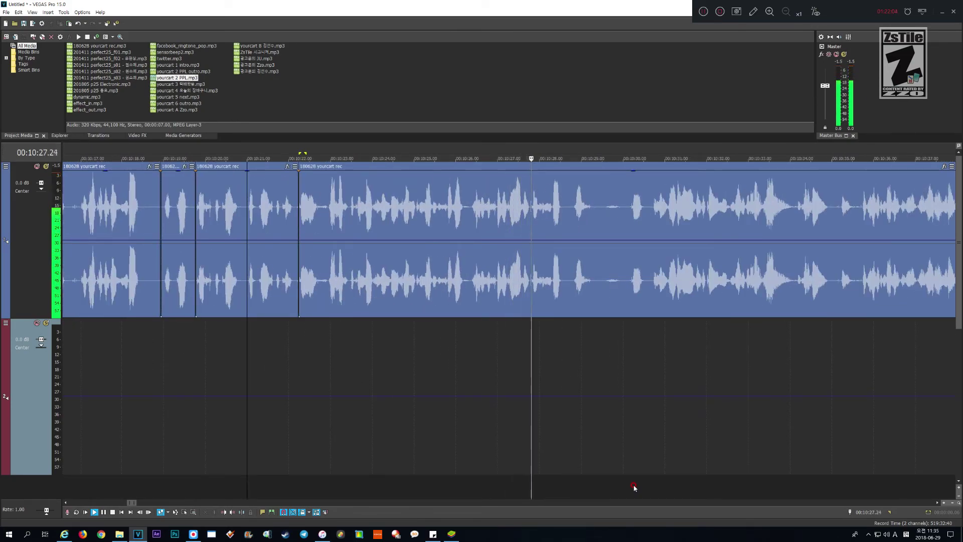
scroll(634, 486, up, 2)
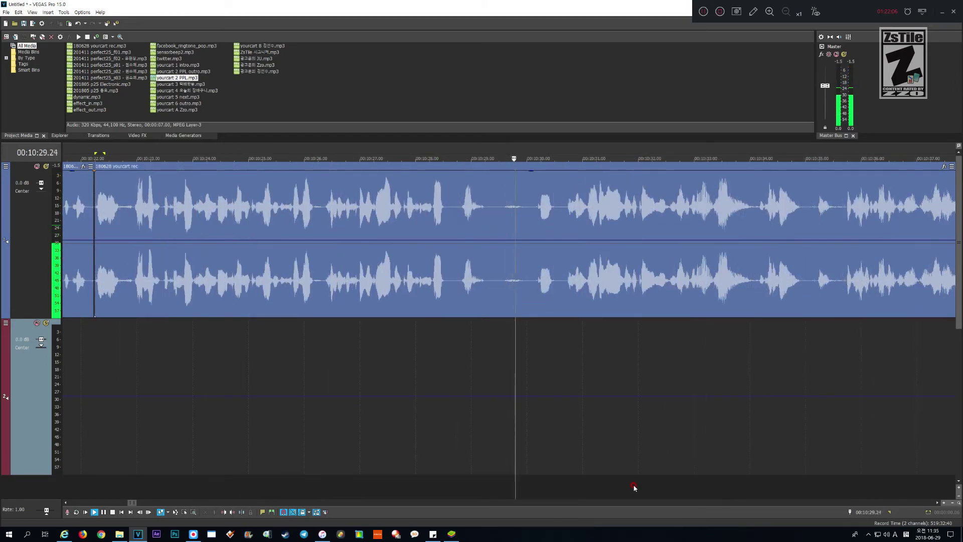
- Stop at 00:10:31.01, delete the passage from about 00:10:28.24 to 00:10:30.21, closing the gap, and play on past the join
key(Return)
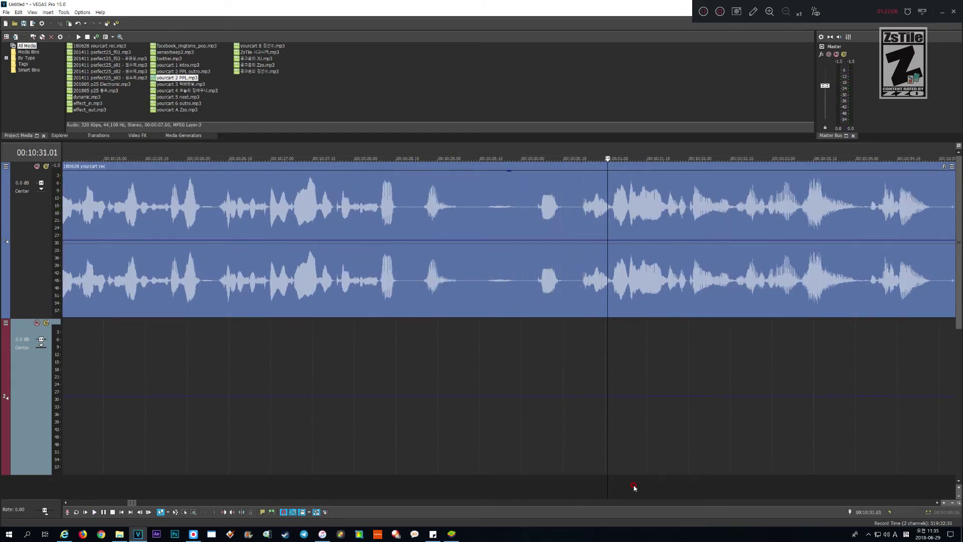
key(shift+Left)
key(shift+Left)
key(shift+Left)
key(shift+Left)
key(shift+Left)
key(shift+Left)
key(shift+Left)
key(shift+Left)
key(shift+Left)
key(shift+Left)
key(shift+Left)
key(shift+Left)
key(shift+Right)
key(shift+Right)
key(shift+Right)
key(Delete)
key(space)
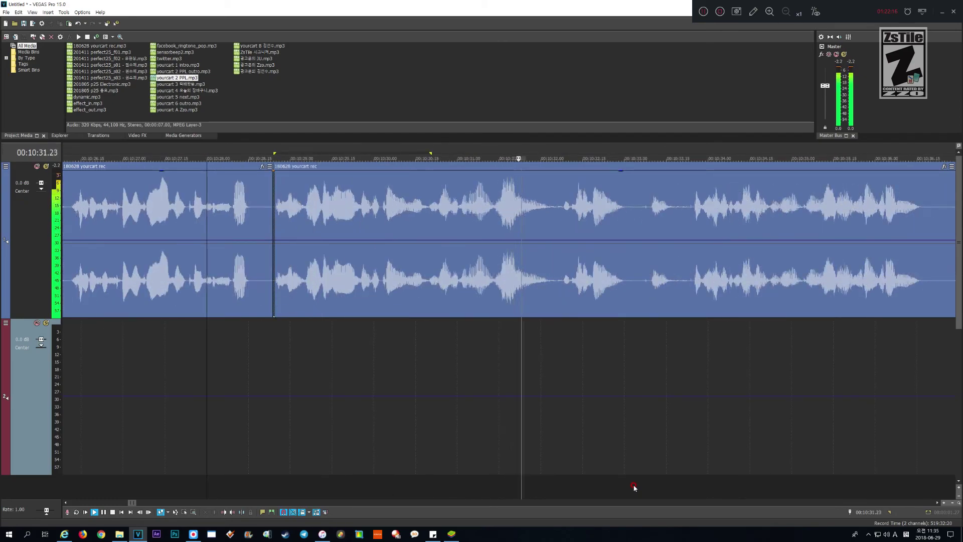
scroll(634, 486, up, 2)
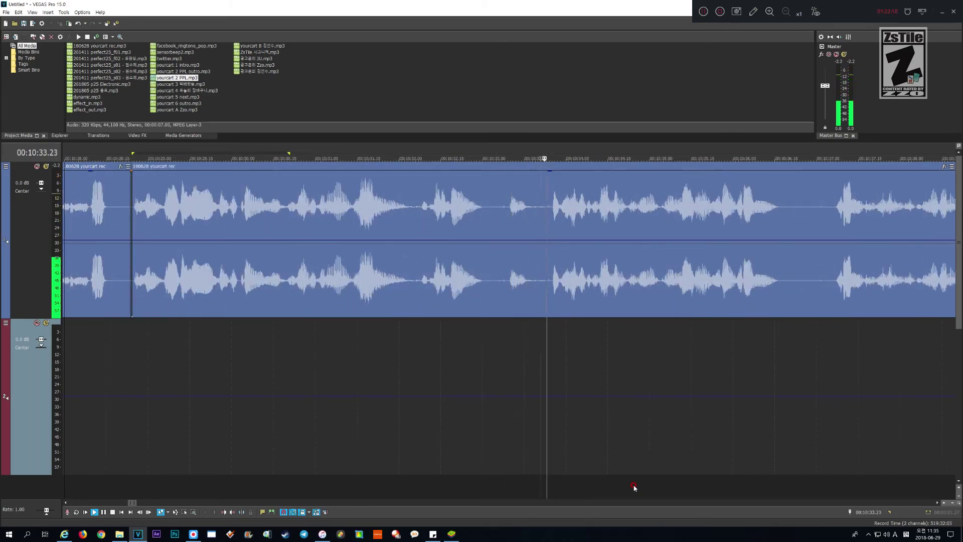
- Stop at 00:10:33.29, delete the passage from about 00:10:32.08 to 00:10:33.25, closing the gap, and play across the join twice
key(Return)
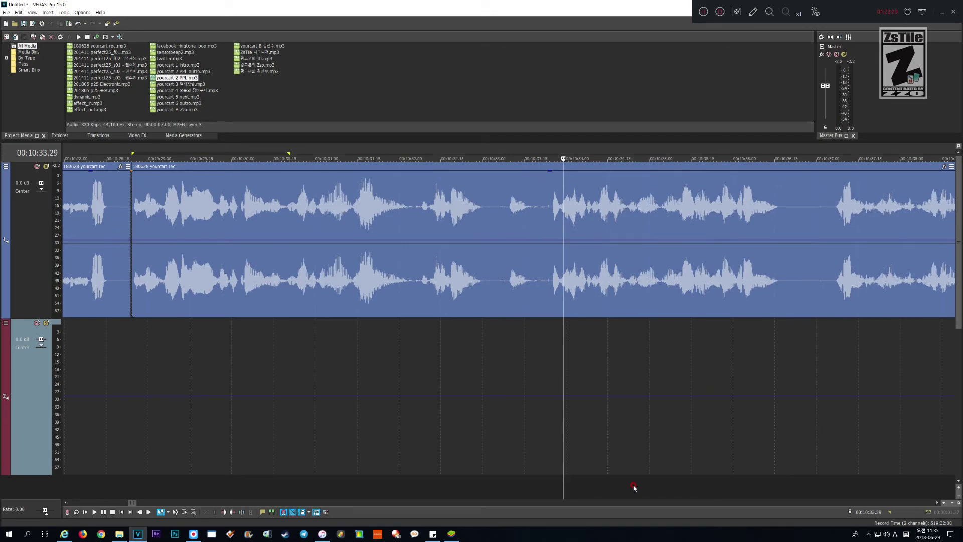
key(shift+Left)
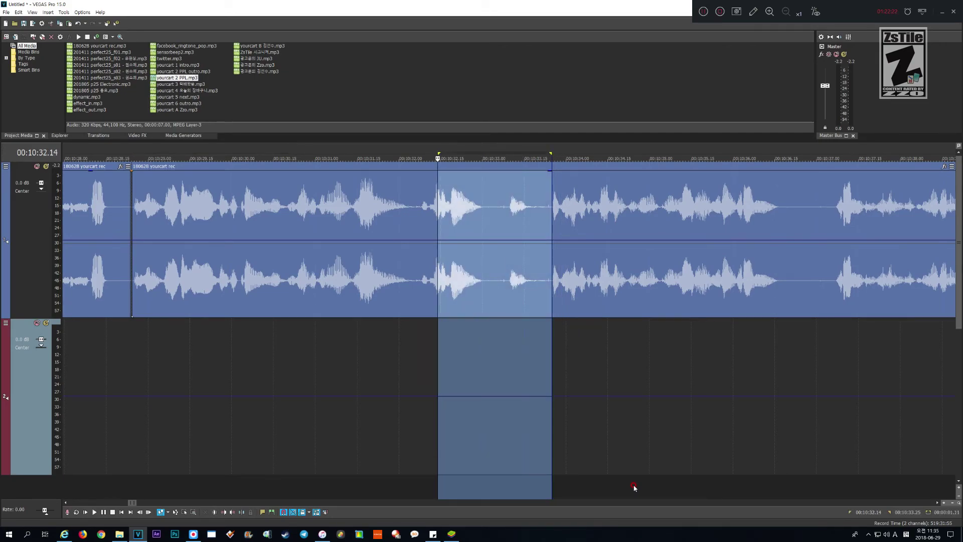
key(Delete)
key(space)
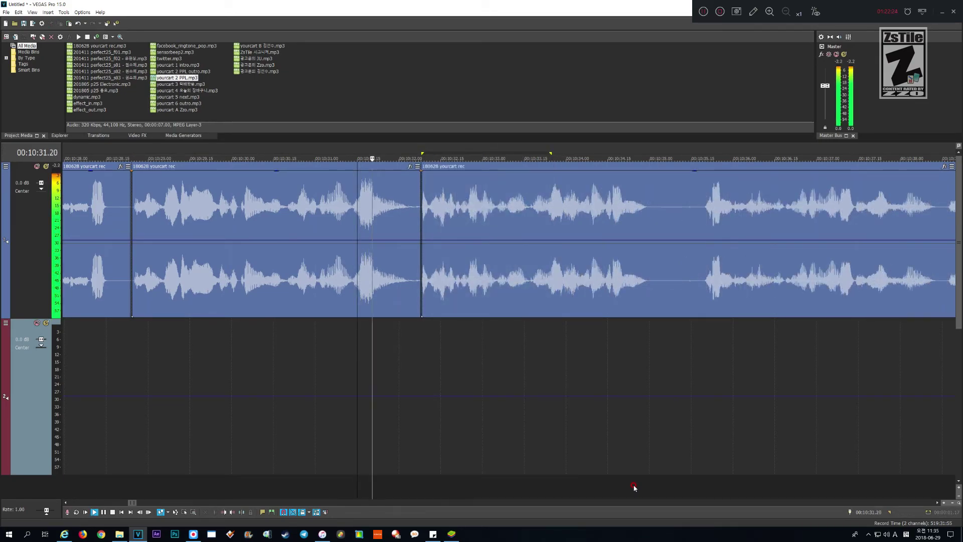
scroll(634, 487, down, 2)
scroll(633, 487, up, 2)
key(Return)
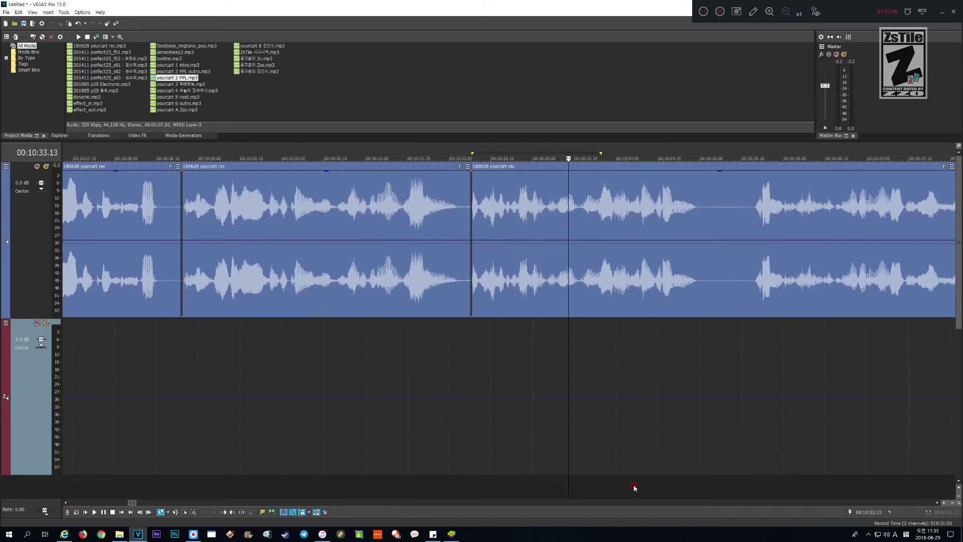
key(space)
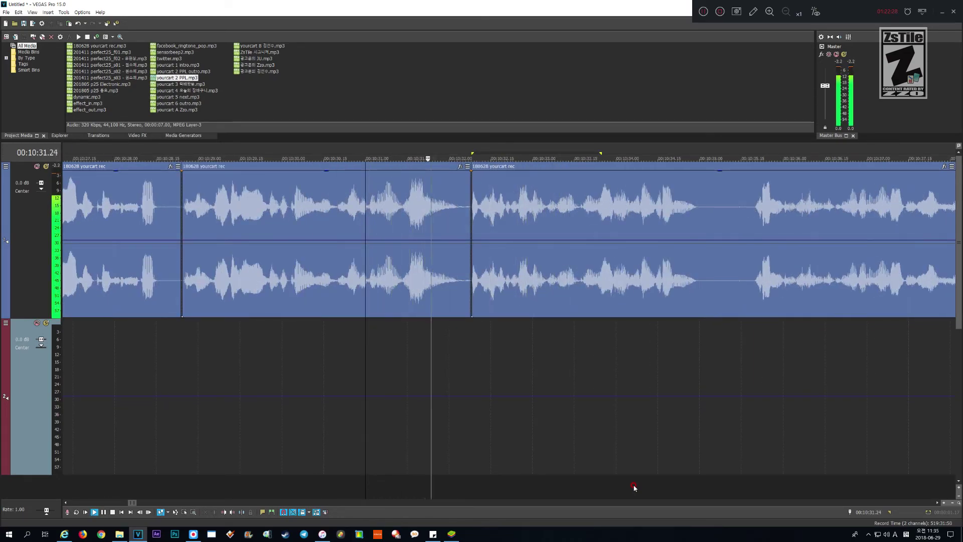
scroll(634, 487, down, 2)
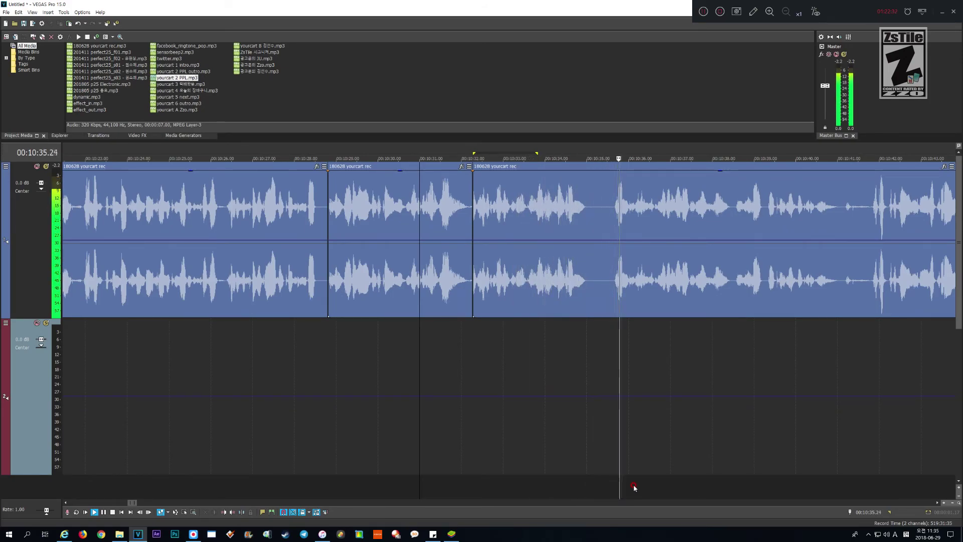
- Replay the pause before 00:10:35.20 and delete the passage from 00:10:34.15 to 00:10:35.21, closing the gap
key(Return)
scroll(633, 487, up, 1)
scroll(633, 488, up, 3)
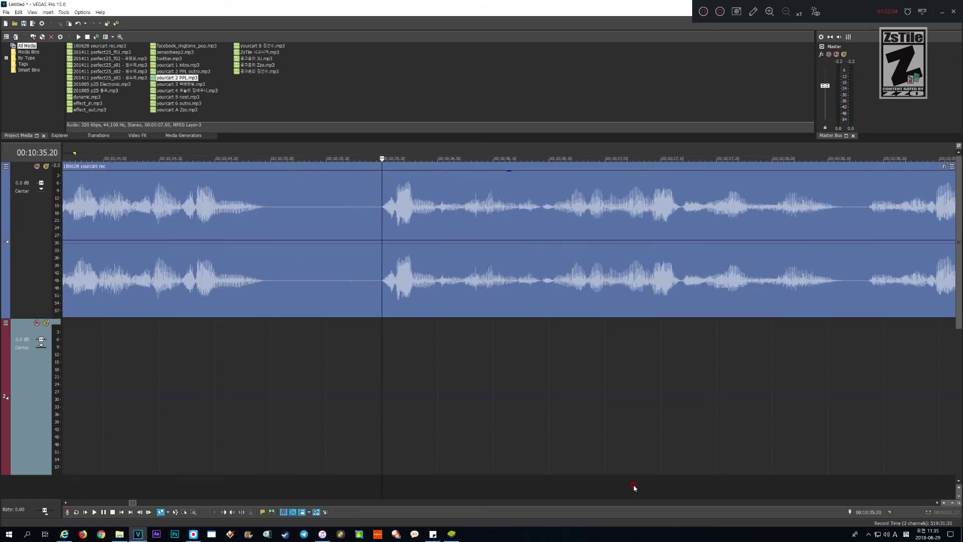
key(space)
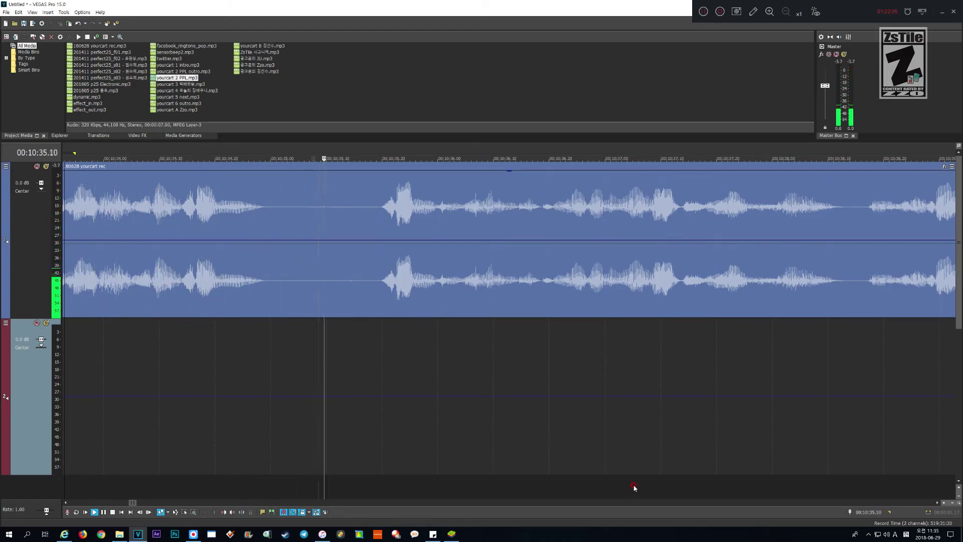
key(Return)
key(shift+Page_Up)
key(shift+Page_Up)
key(shift+Page_Up)
key(shift+Page_Up)
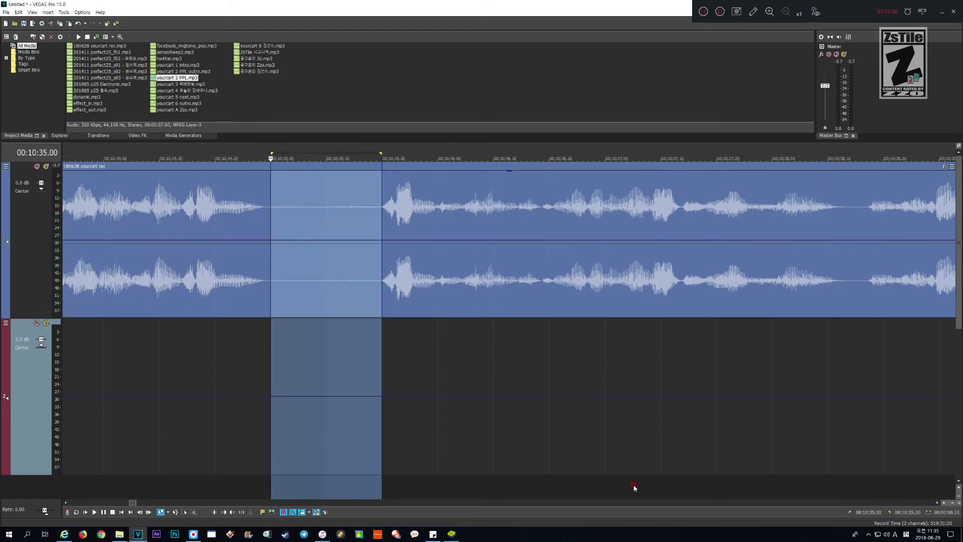
key(shift+Right)
key(shift+Right)
key(Right)
key(Right)
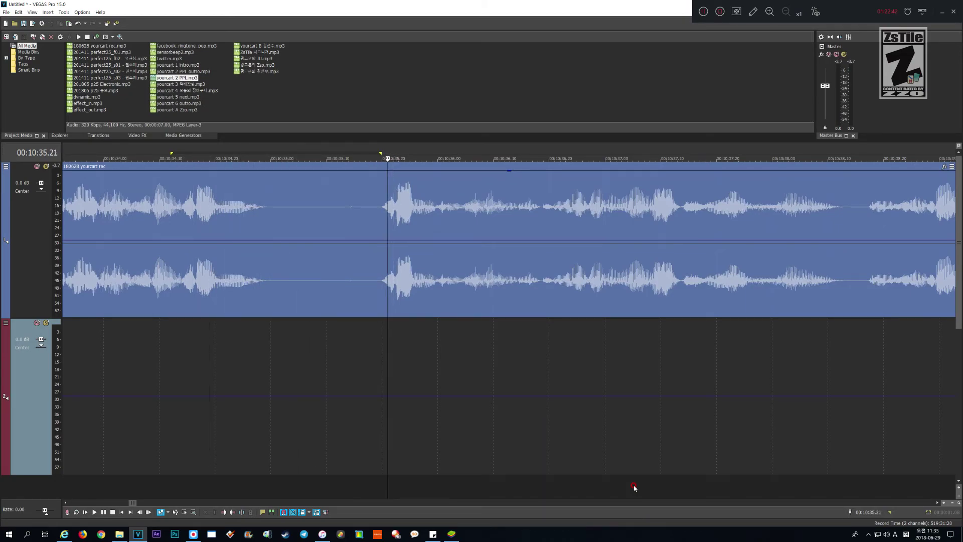
key(shift+Left)
key(shift+Right)
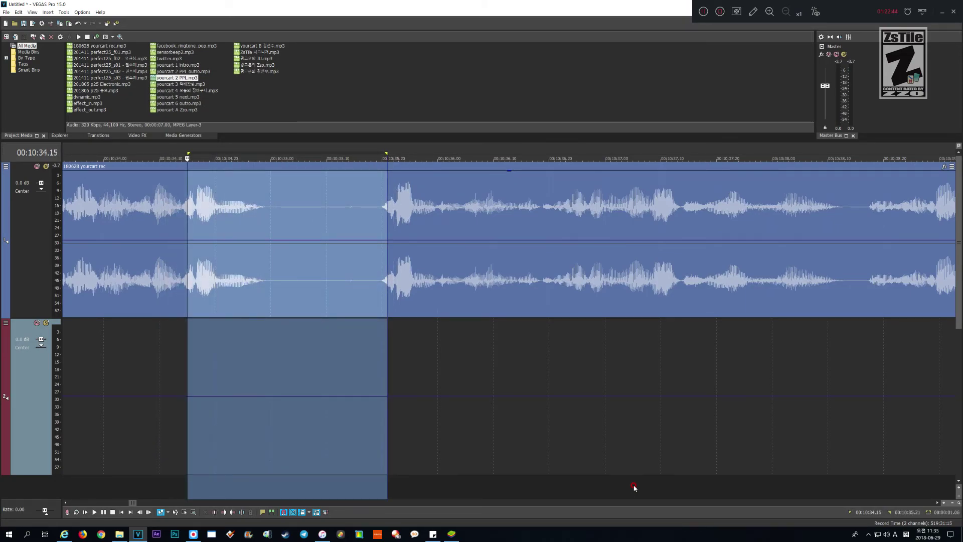
key(Delete)
- Slide the clip after 00:10:34.15 slightly earlier so that it crossfades with the preceding clip
key(Up)
key(Up)
key(Up)
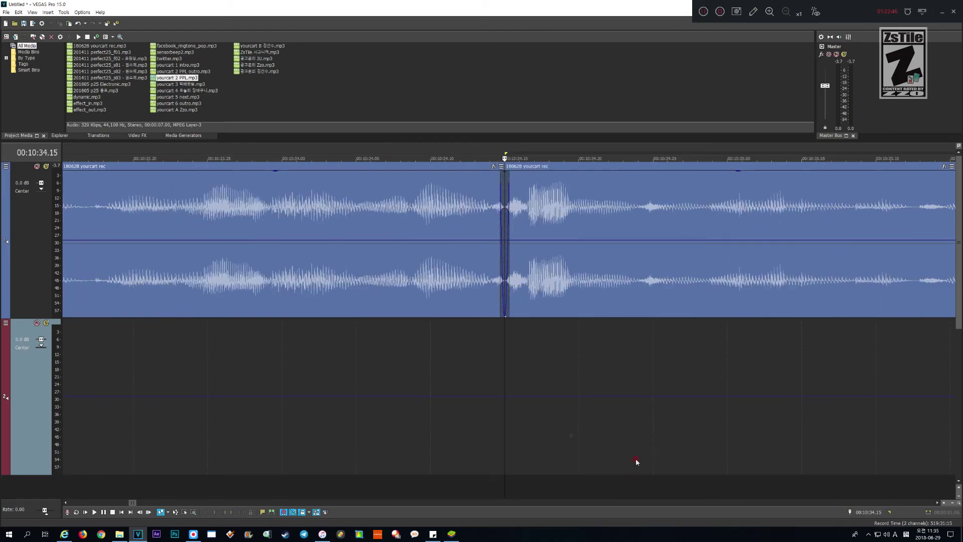
key(Up)
click(547, 271)
key(Up)
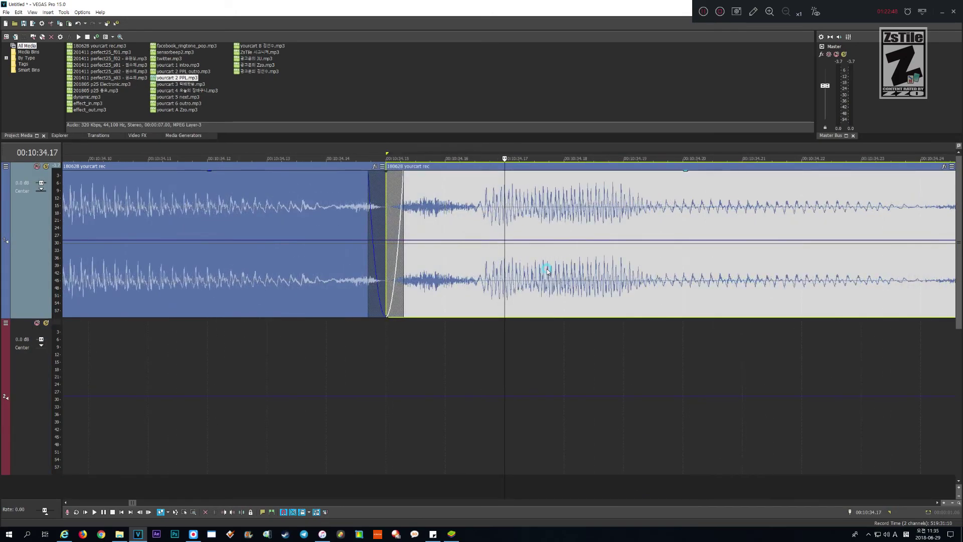
key(Down)
key(Down)
key(Down)
key(Down)
key(Down)
key(Down)
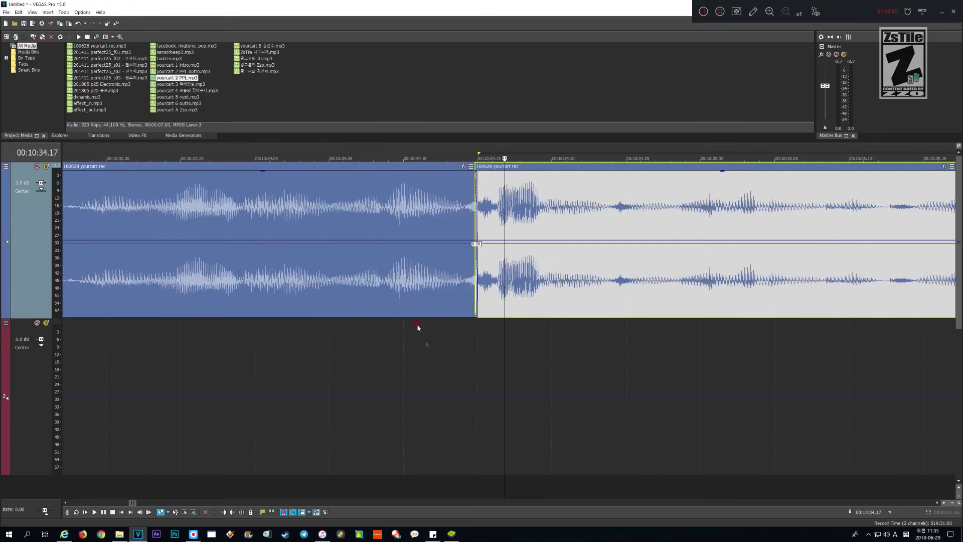
- Play across the crossfaded join near 00:10:34.15 and on through the recording, stopping at 00:10:42.19
click(406, 405)
key(space)
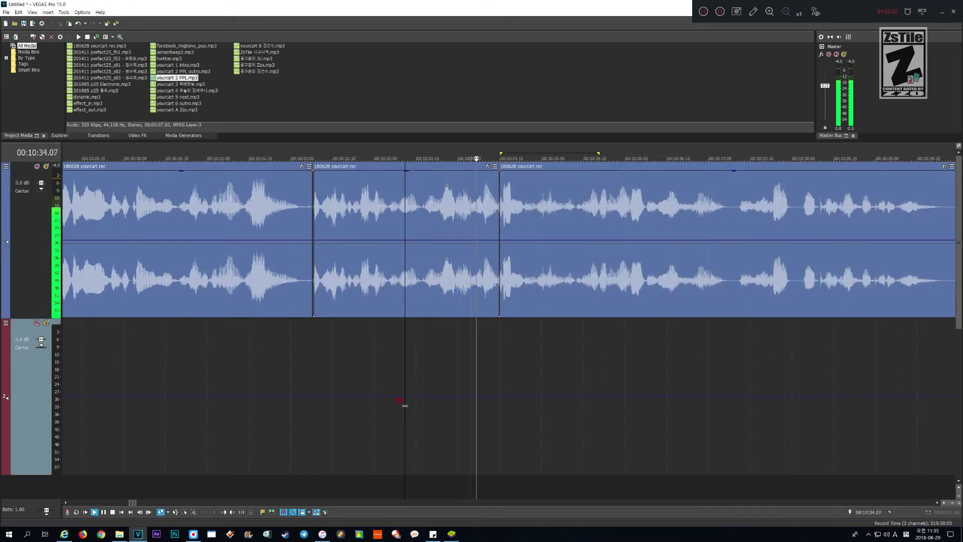
key(Down)
key(Return)
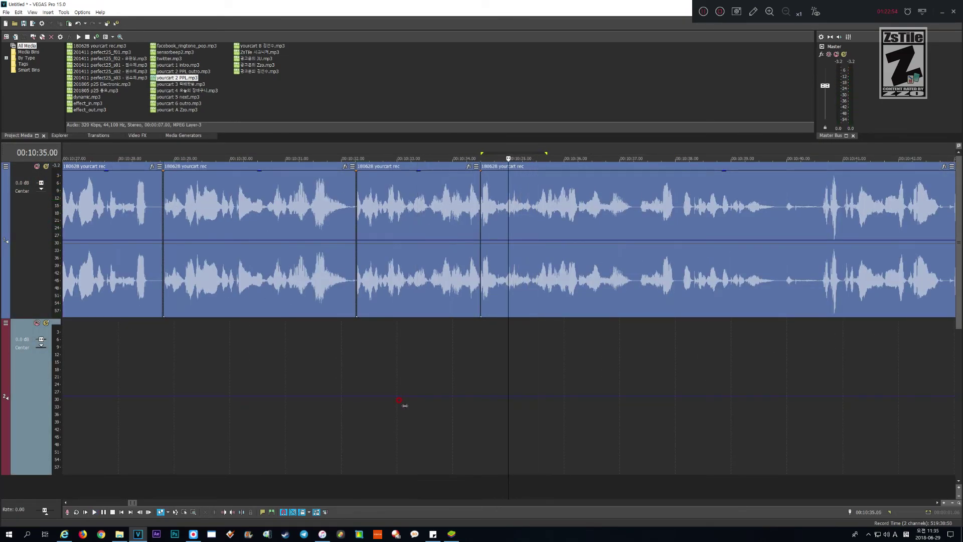
key(space)
scroll(404, 405, down, 4)
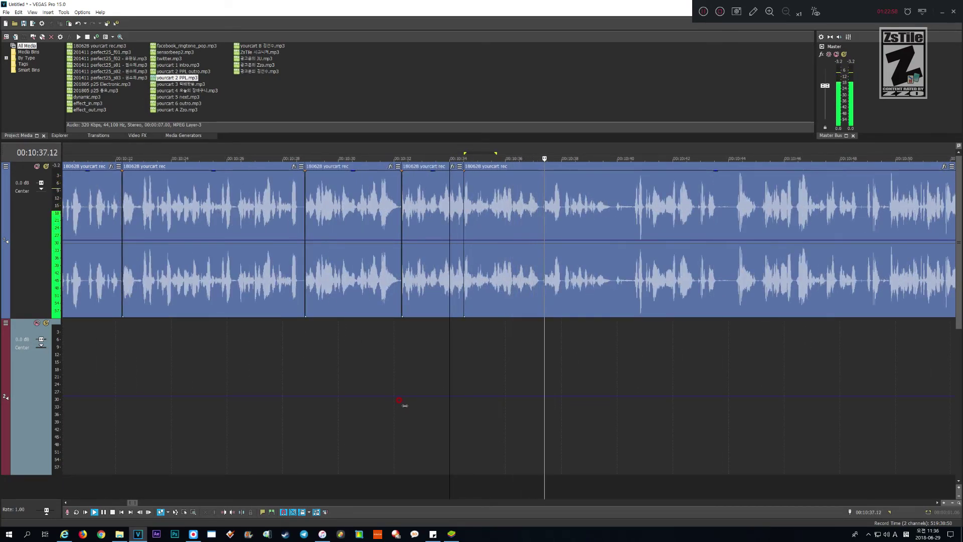
scroll(405, 405, up, 2)
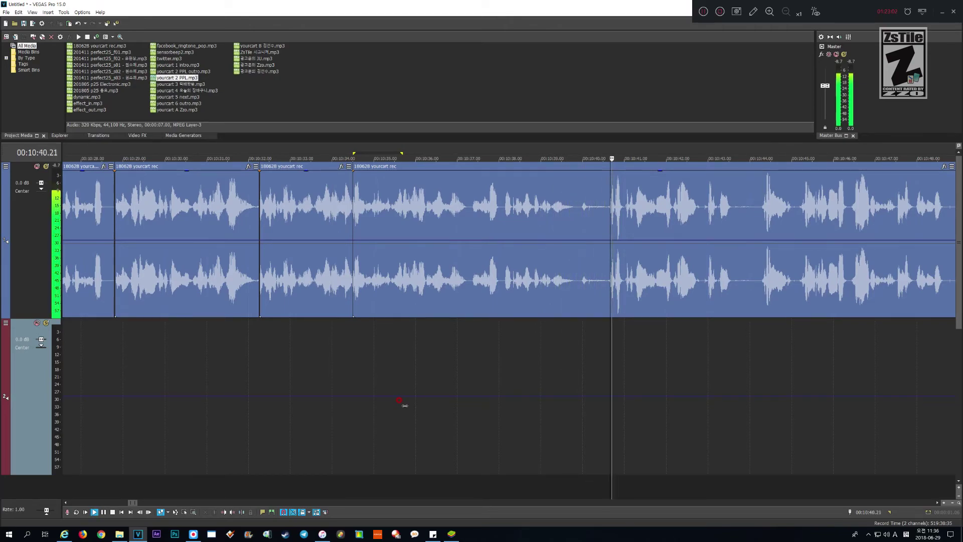
scroll(405, 405, down, 2)
key(space)
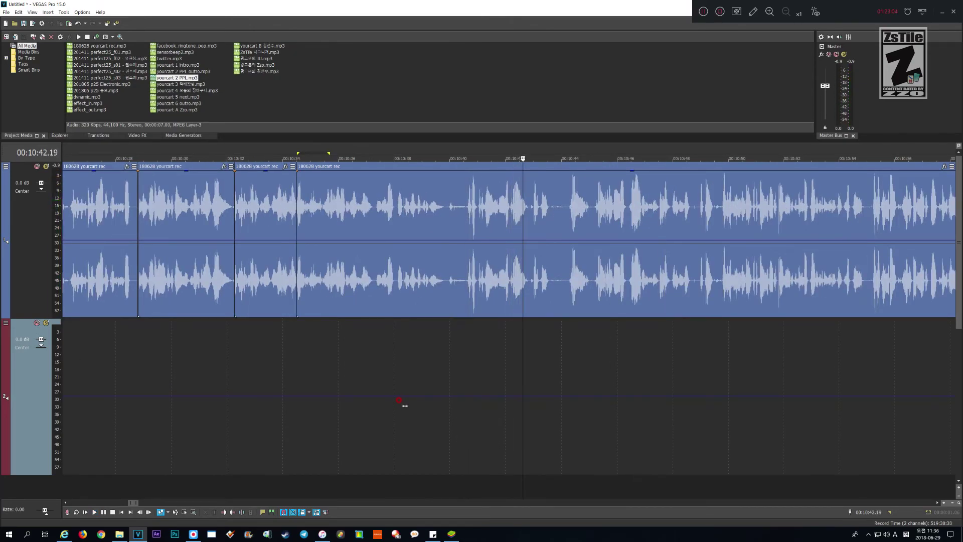
- Replay the speech from about 00:10:38.00 to just past 00:10:44.11
click(405, 405)
key(space)
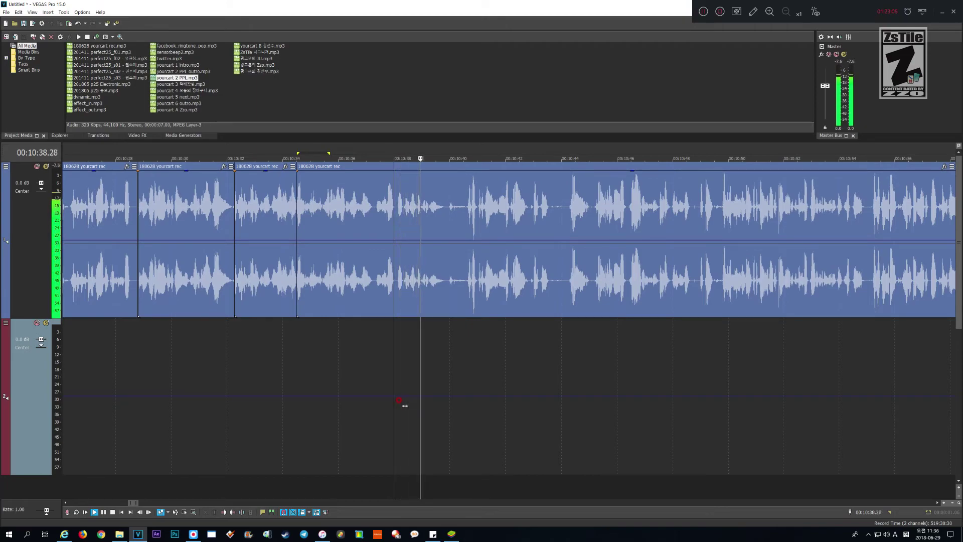
key(space)
key(space)
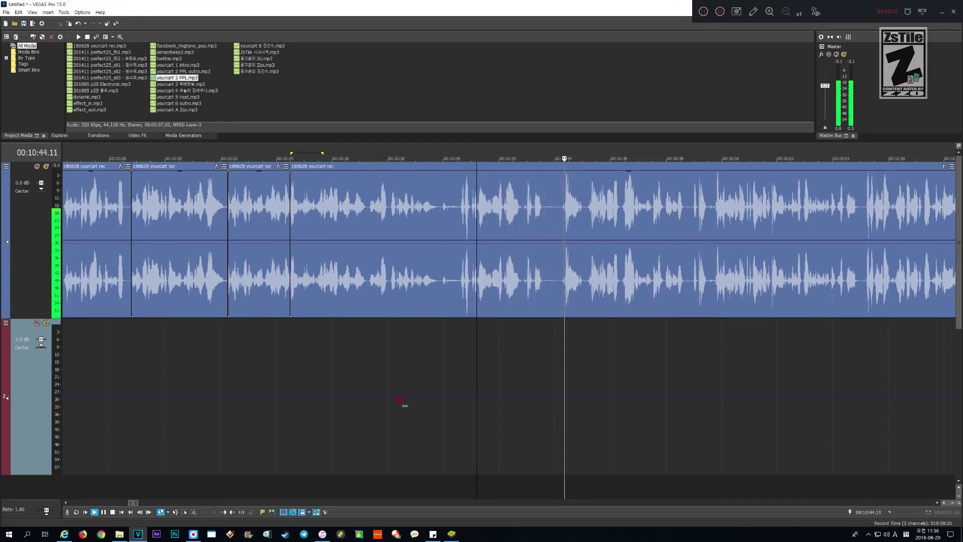
key(space)
- Delete the passage from about 00:10:42.27 to 00:10:45.02, closing the gap, and play across the join from 00:10:41.00
key(Up)
key(Page_Up)
key(Page_Up)
key(Page_Up)
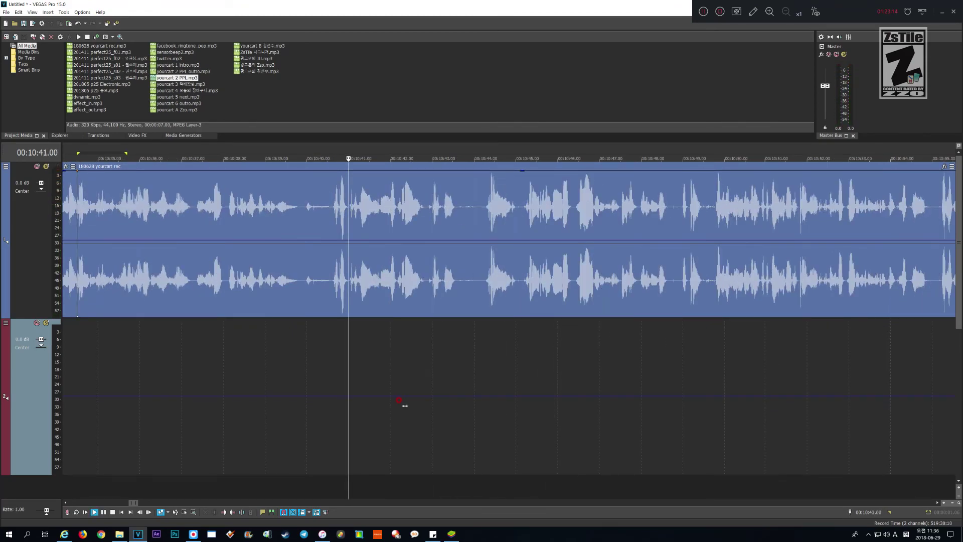
key(space)
key(Right)
key(Right)
key(Right)
key(shift+Page_Down)
key(shift+Page_Down)
key(shift+Page_Down)
key(shift+Right)
key(shift+Right)
key(shift+Right)
key(shift+Right)
key(shift+Right)
key(shift+Right)
key(shift+Right)
key(shift+Right)
key(Delete)
key(Page_Up)
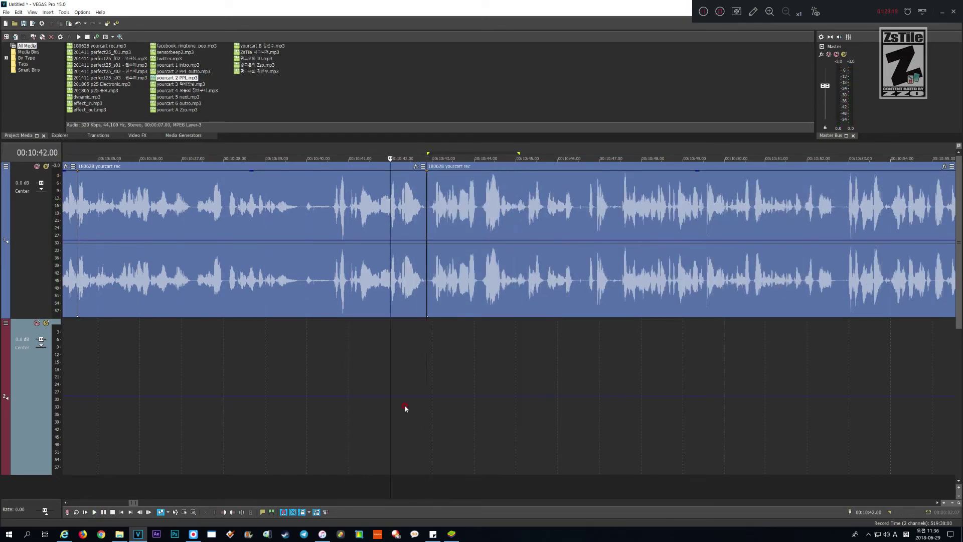
key(space)
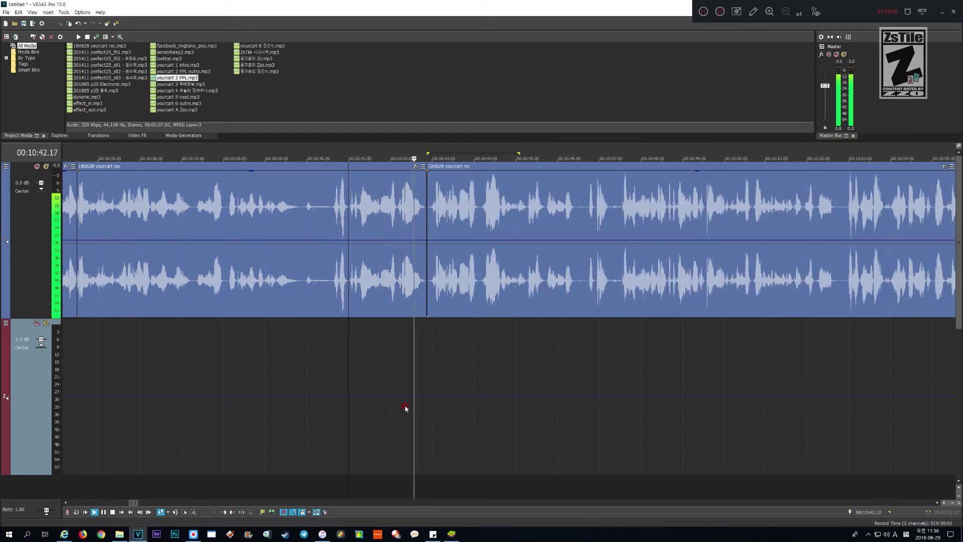
- Delete the speech before the new join, from about 00:10:42.05 to 00:10:42.28, closing the gap, and play across the cut
key(Return)
key(Up)
key(Up)
key(Up)
key(Left)
key(Left)
key(Left)
key(Left)
key(Left)
key(Left)
key(Left)
key(Left)
key(Left)
key(Left)
key(Left)
key(Left)
key(Left)
key(Left)
key(Left)
key(Left)
key(Left)
key(Left)
key(Left)
key(Left)
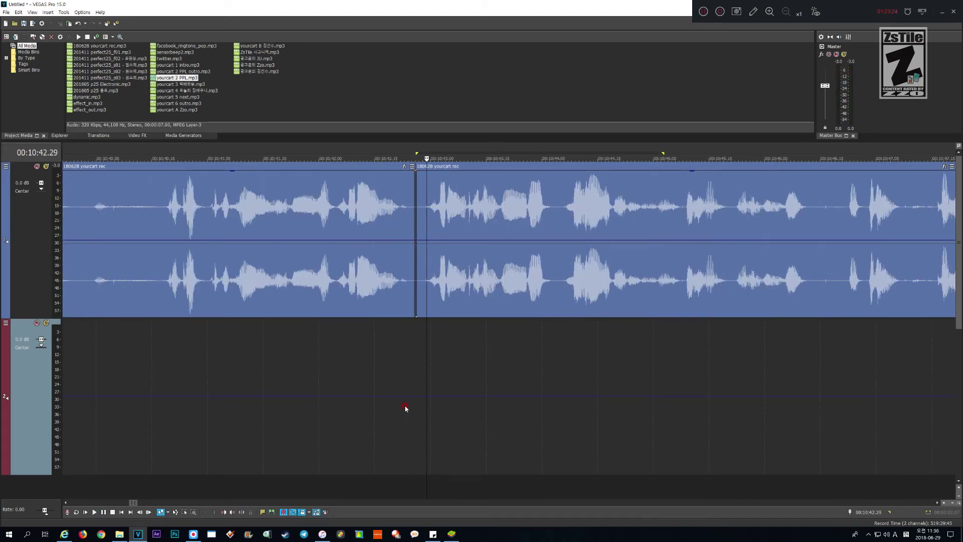
key(shift+Page_Up)
key(shift+Page_Up)
key(shift+Right)
key(shift+Right)
key(shift+Right)
key(shift+Right)
key(shift+Right)
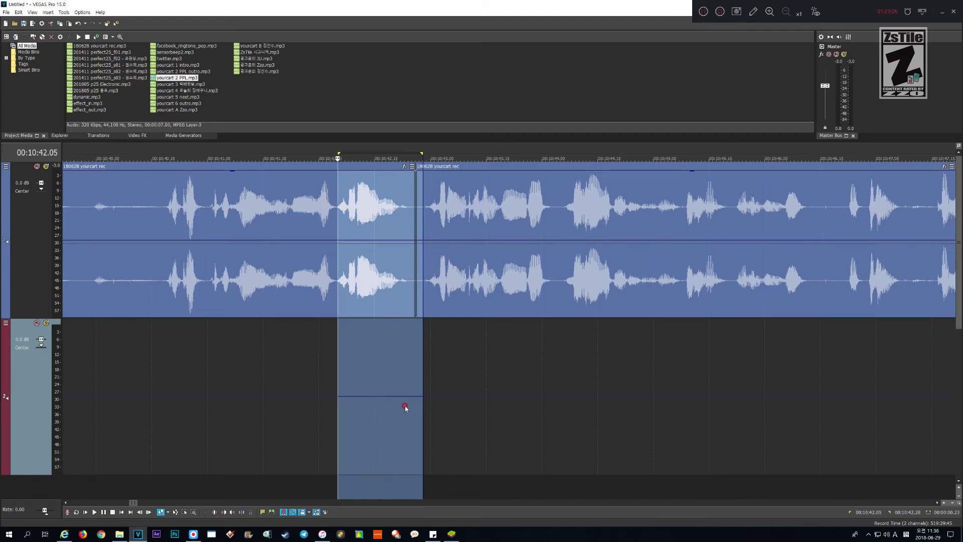
key(Delete)
key(Page_Up)
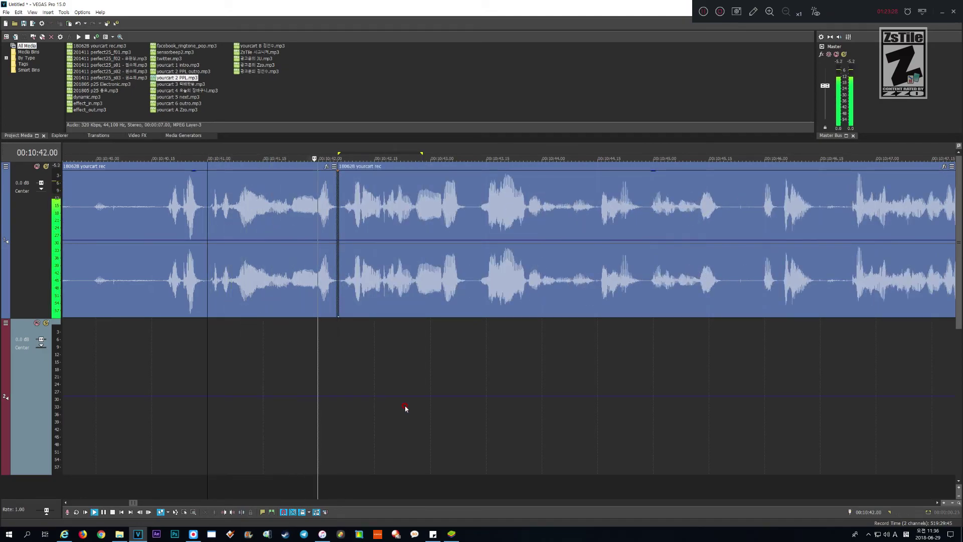
- Stop at 00:10:43.01 and move the clip after the 00:10:42.05 join about one frame earlier to crossfade it
key(Down)
key(Return)
key(Up)
key(Up)
key(Up)
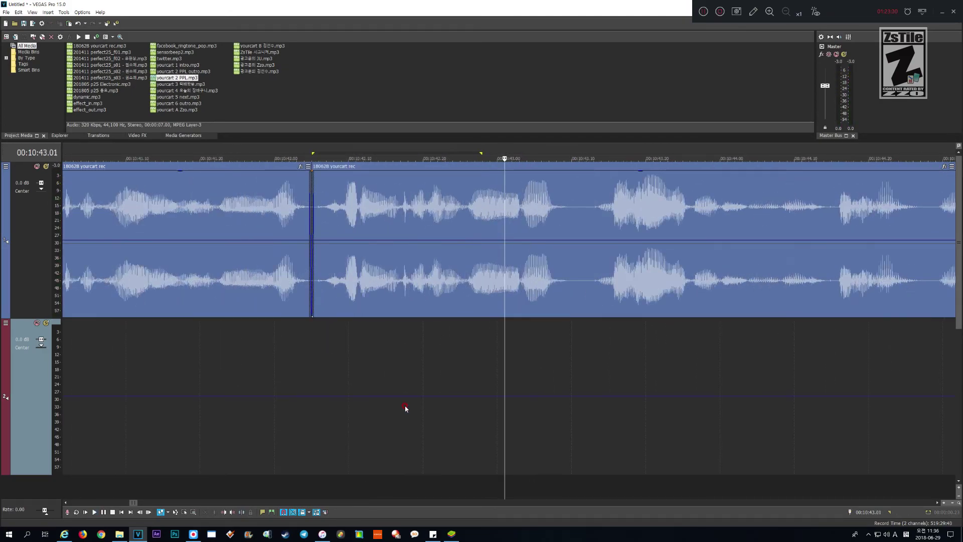
click(437, 231)
drag(477, 275, 470, 273)
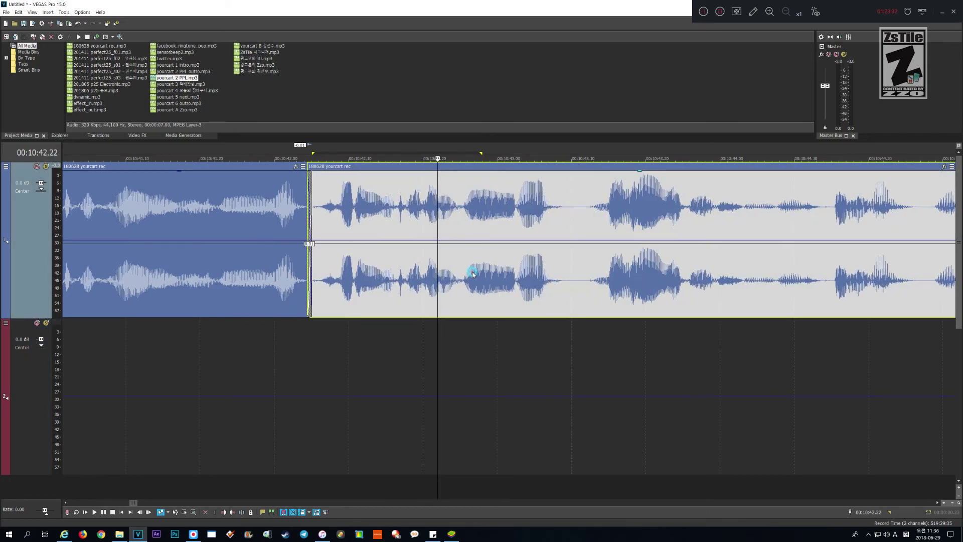
key(Down)
key(Down)
key(Down)
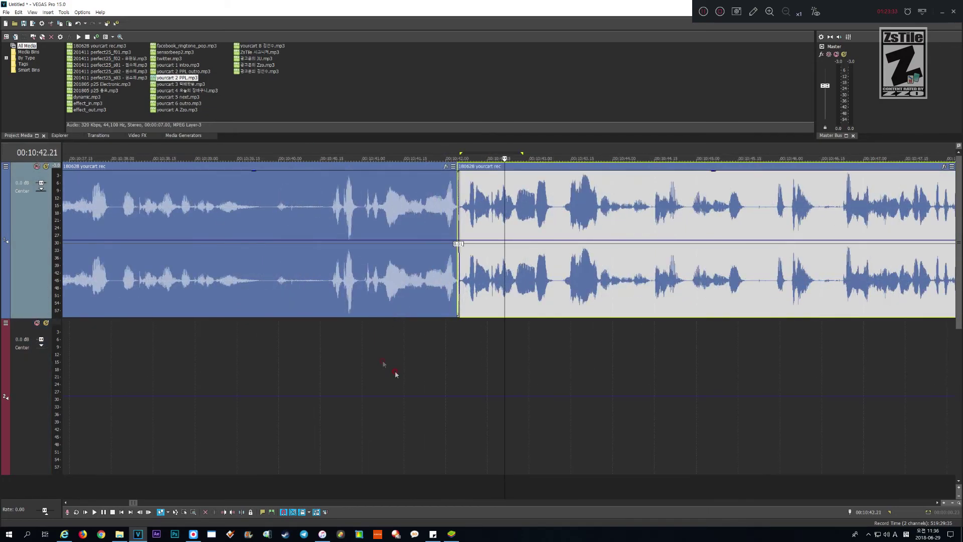
- Play across the crossfaded join near 00:10:42.05 to 00:10:45.18, and play again to find the cut near 00:10:44.29
click(395, 371)
key(space)
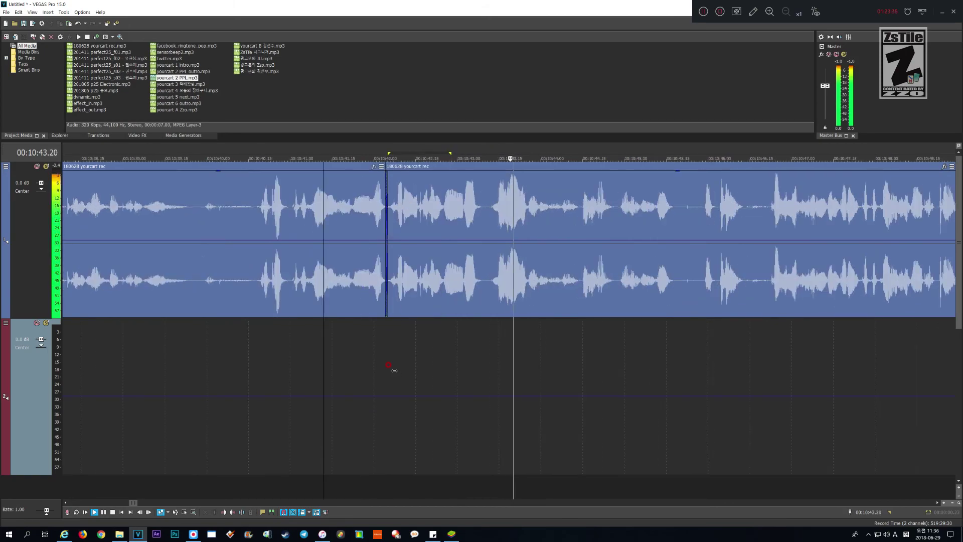
key(space)
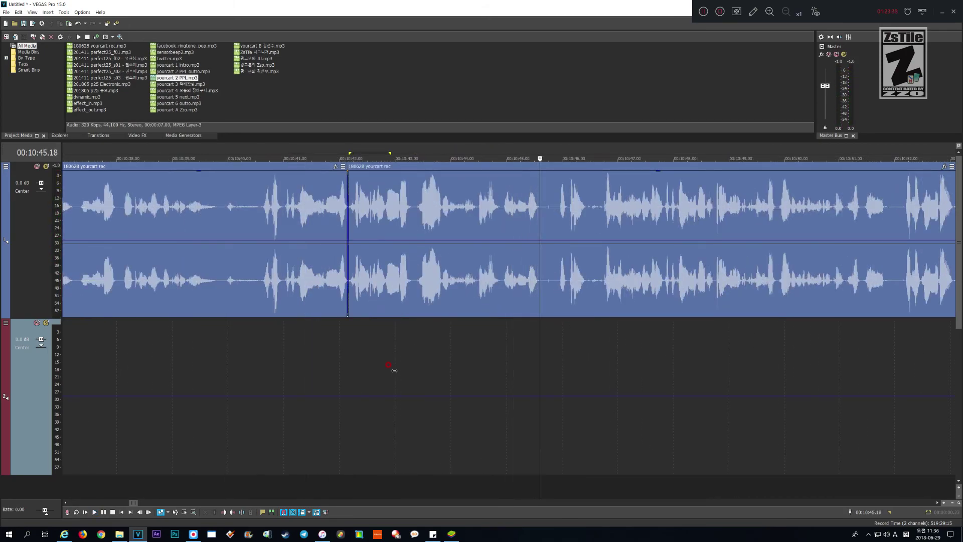
key(Up)
key(Up)
key(Up)
key(Up)
key(space)
key(Return)
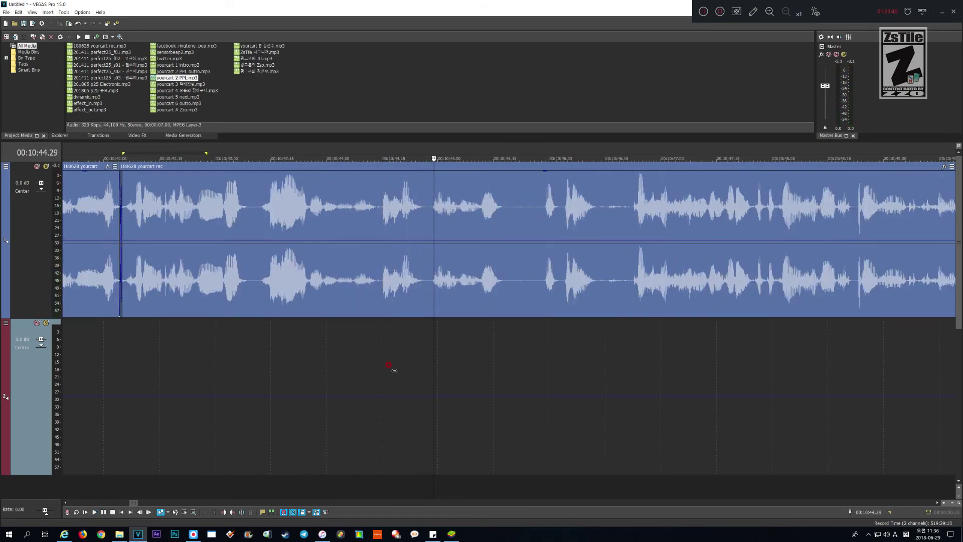
- Delete the passage from about 00:10:44.15 to 00:10:44.27, closing the gap, and play from 00:10:43.15 across the join and onward
key(Left)
key(Left)
key(Left)
key(shift+Page_Up)
key(shift+Page_Up)
key(shift+Page_Down)
key(Delete)
key(Page_Up)
key(Page_Up)
key(space)
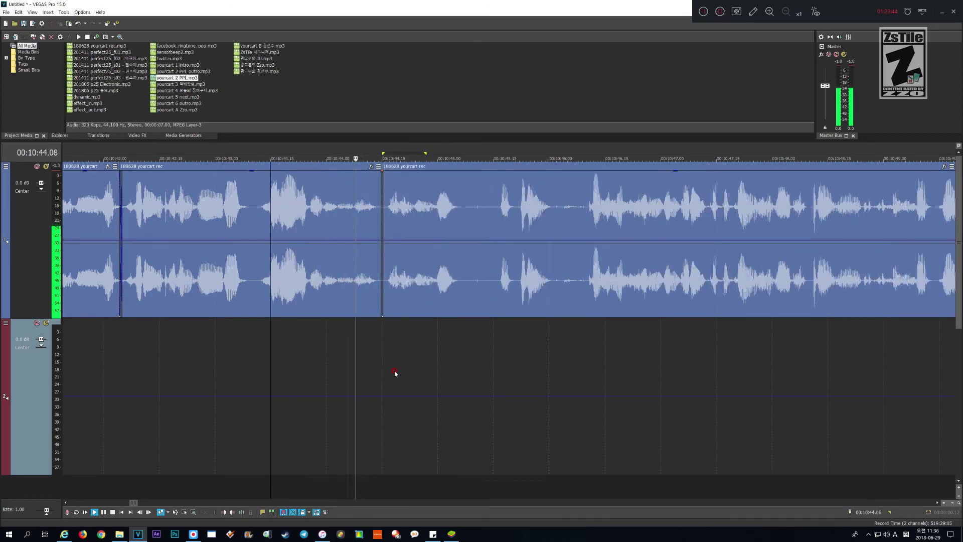
key(Down)
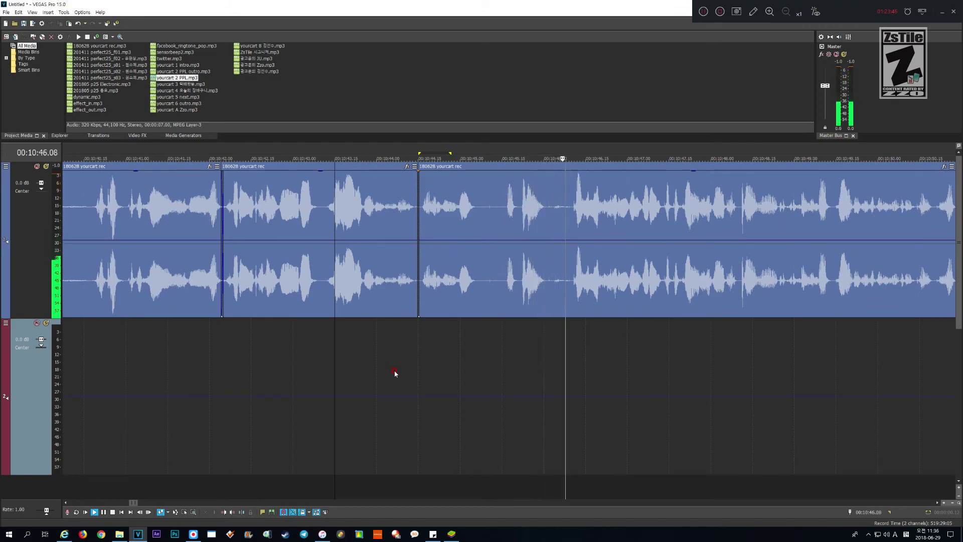
- Delete the passage from about 00:10:44.15 to 00:10:46.10, closing the gap, and play across the new join
key(Return)
key(Left)
key(Left)
key(Left)
key(Left)
key(Left)
key(Left)
key(shift+Left)
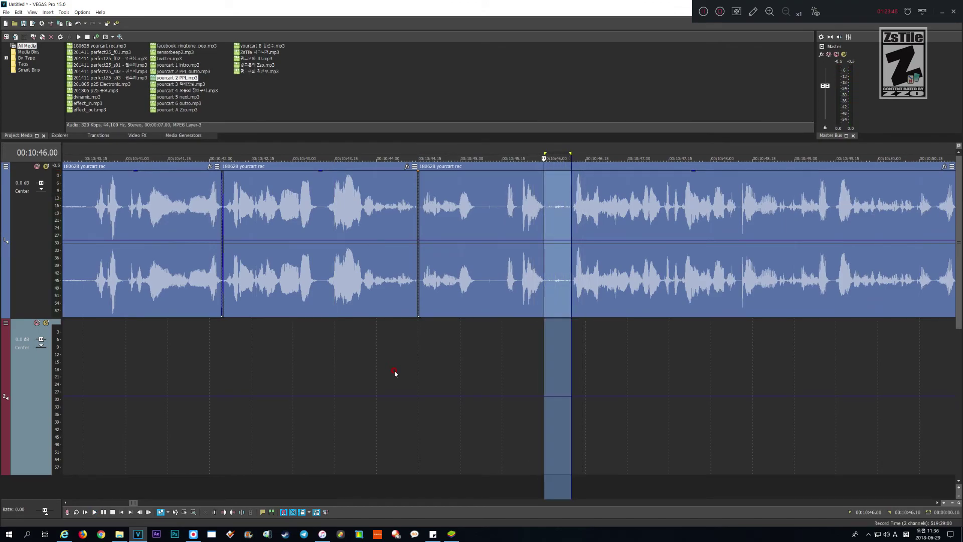
key(Delete)
key(space)
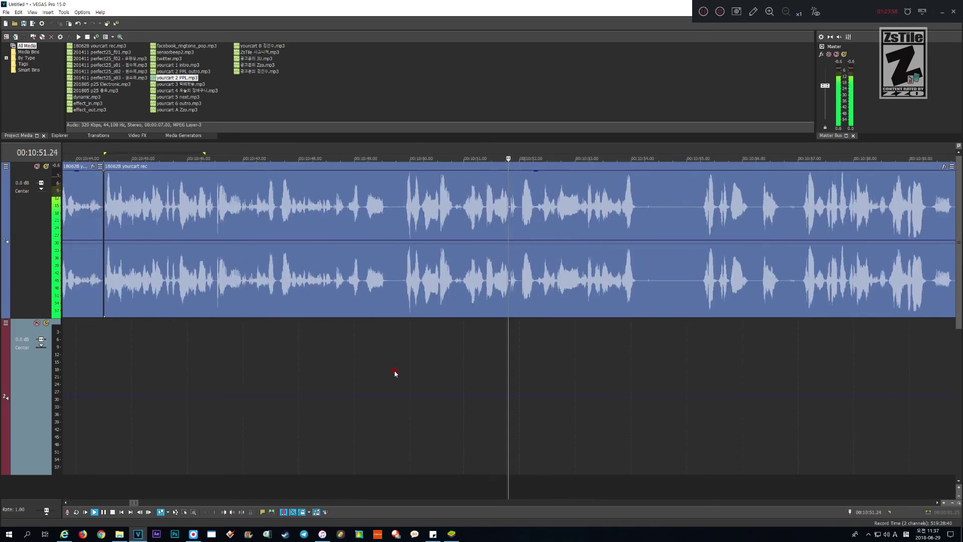
- Play on to 00:10:54 and replay from about 00:10:53.00 to 00:10:55.18 to locate the next unwanted speech
scroll(394, 372, down, 2)
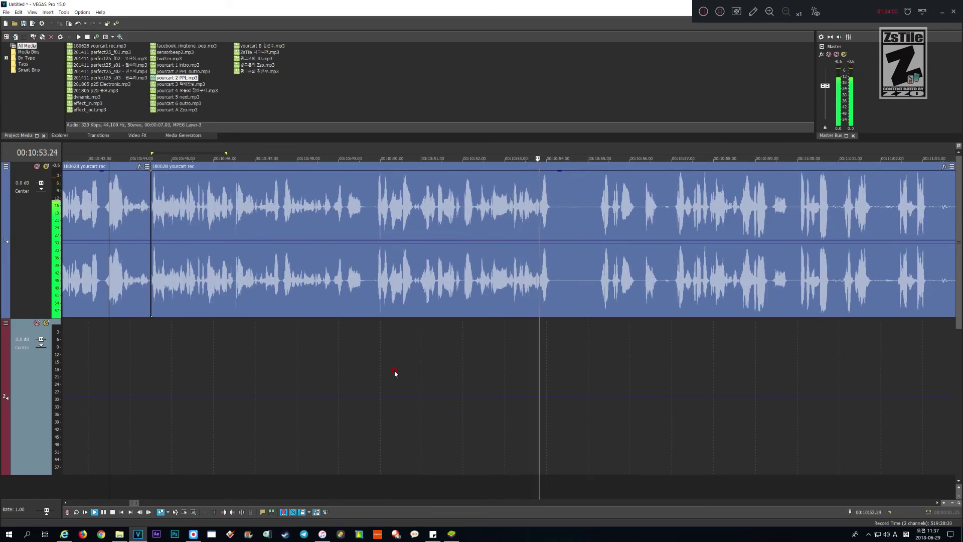
scroll(395, 373, up, 2)
key(Return)
key(Page_Up)
key(Page_Up)
key(space)
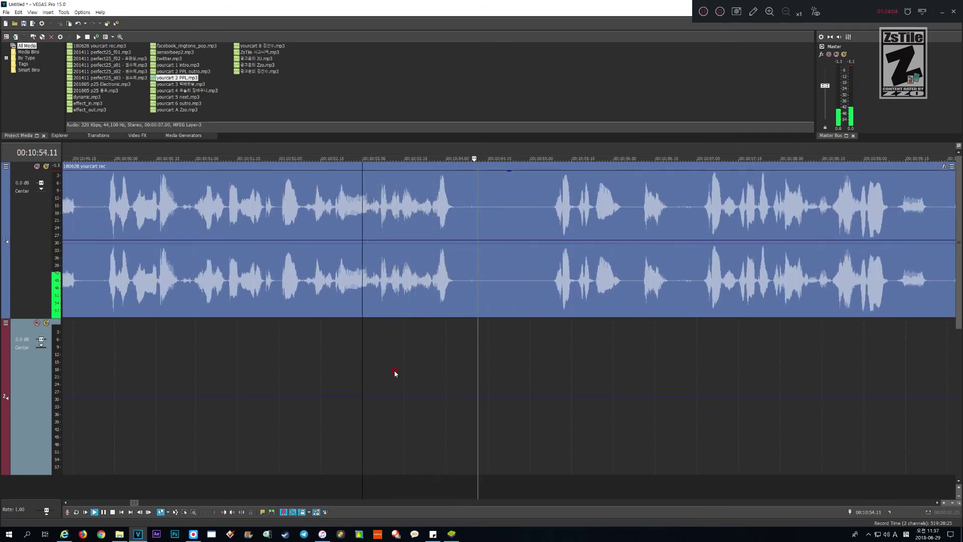
key(Return)
key(Page_Up)
key(Page_Up)
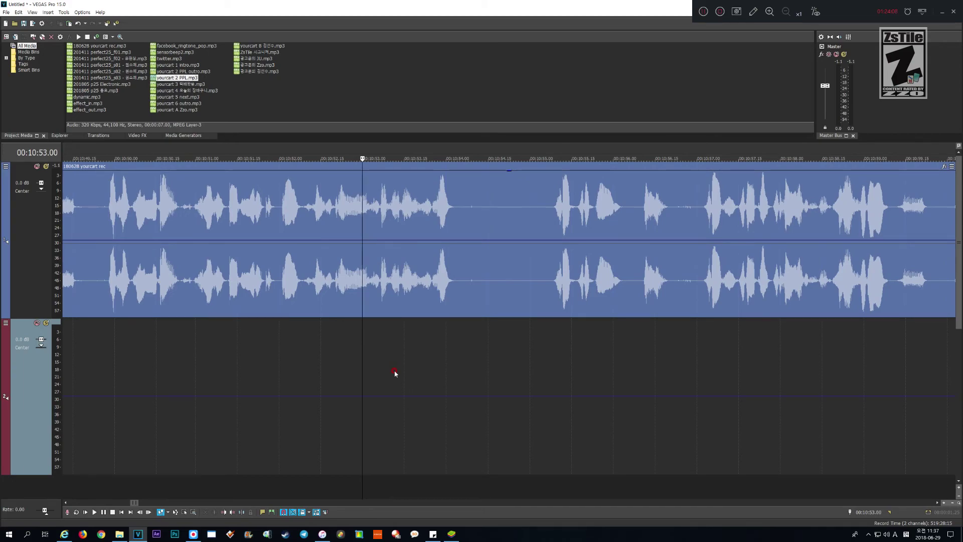
key(space)
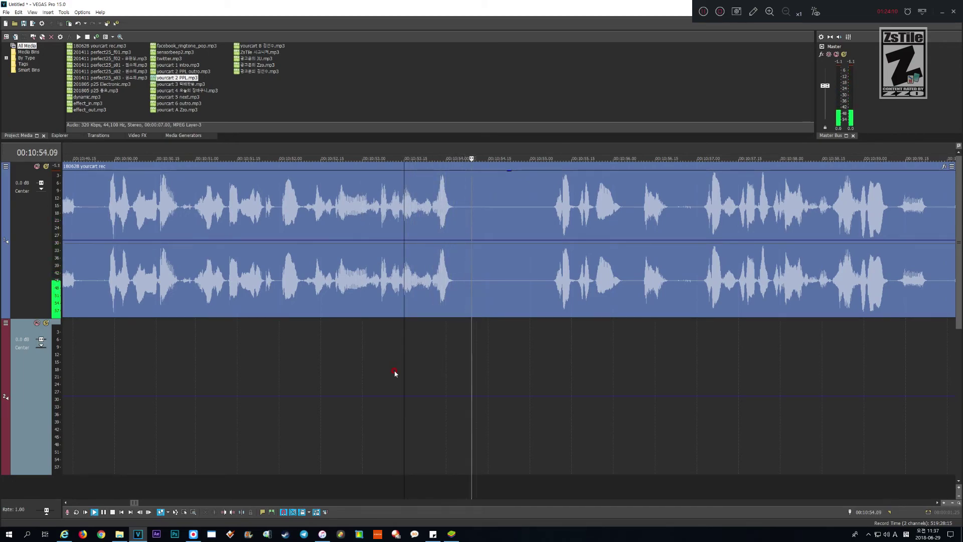
key(space)
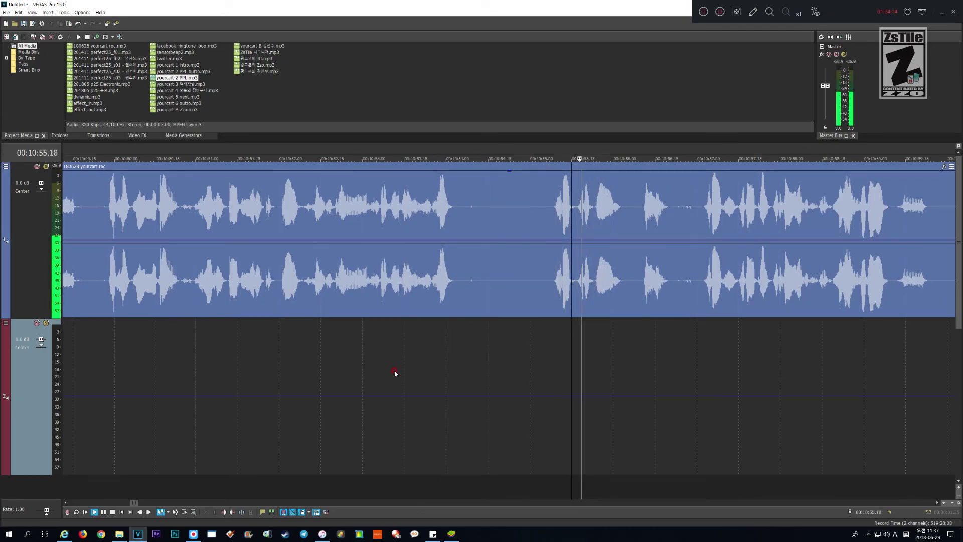
- Delete the speech from 00:10:54.15 to 00:10:57.00, closing the gap, and play across the cut from about 00:10:53.15
key(Left)
key(Left)
key(Left)
key(Left)
key(shift+Page_Up)
key(shift+Page_Up)
key(shift+Page_Up)
key(shift+Page_Up)
key(shift+Page_Up)
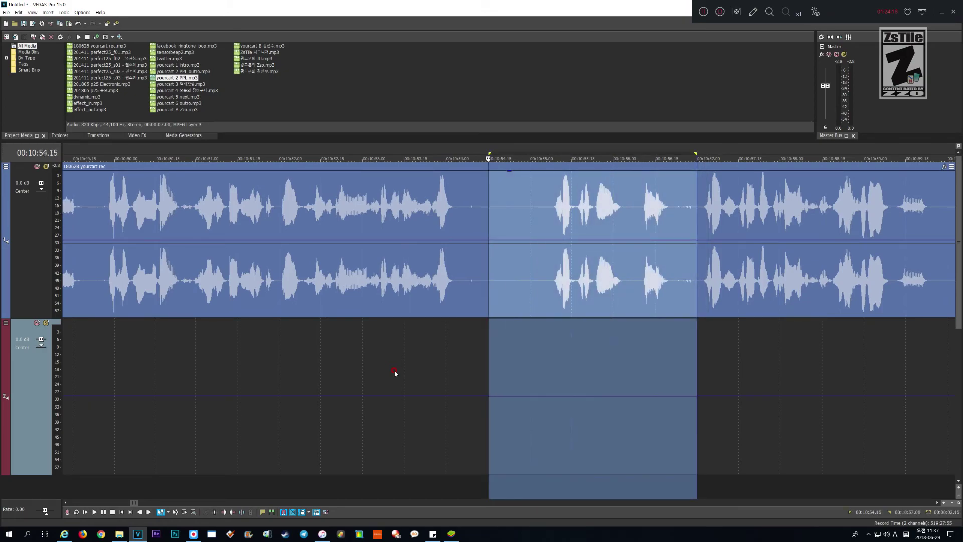
key(Delete)
key(Page_Up)
key(Page_Up)
key(space)
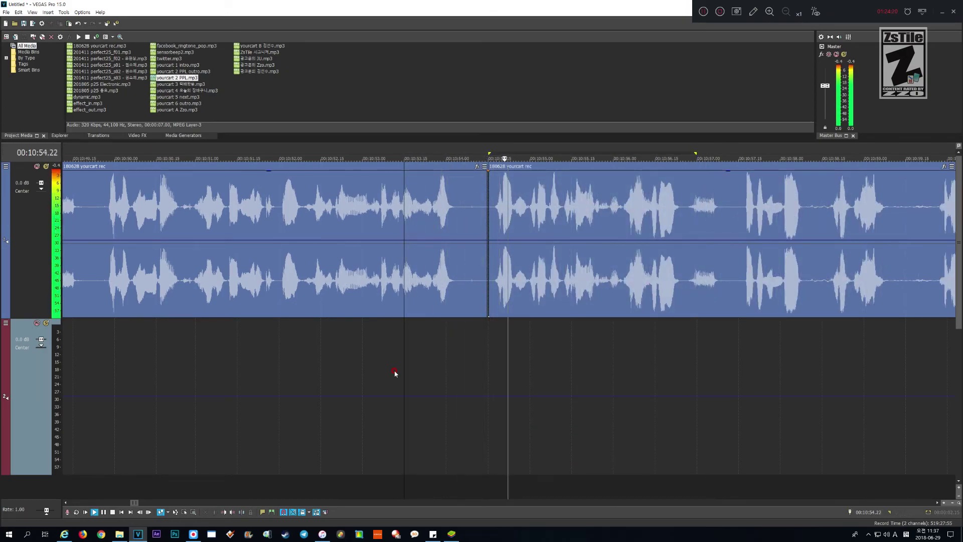
- Move the clip after the 00:10:54.15 join about three frames earlier to crossfade it, and play across the join
key(Return)
key(Up)
key(Up)
key(Up)
key(Up)
click(409, 285)
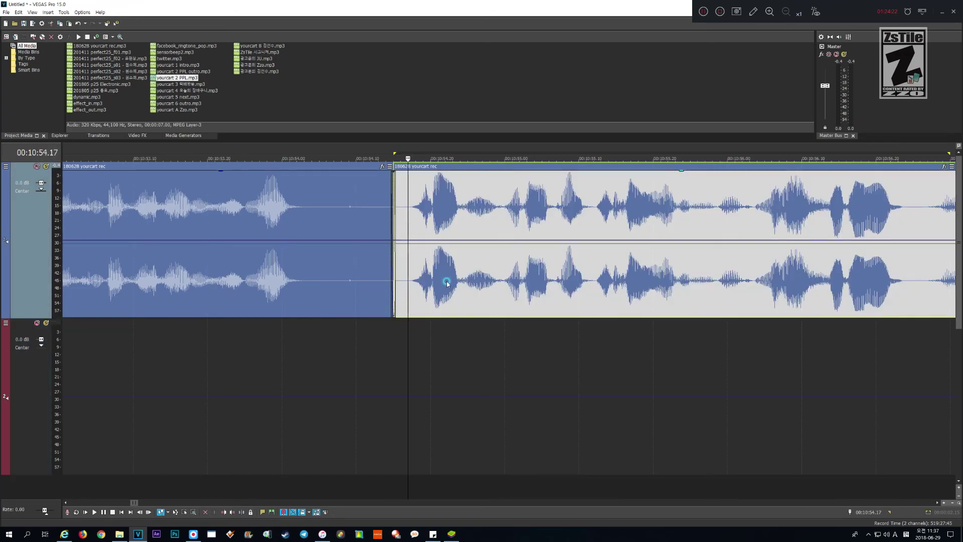
drag(503, 281, 480, 280)
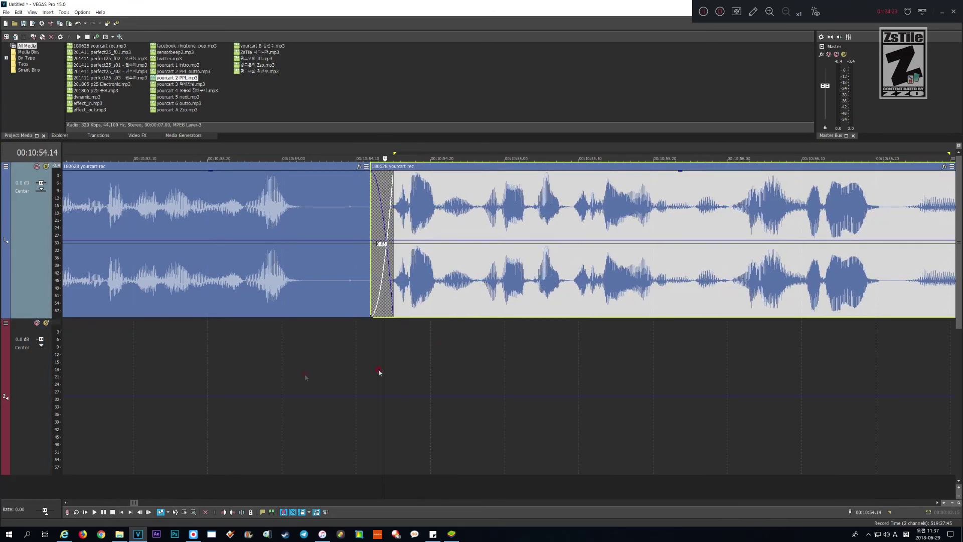
click(198, 368)
key(space)
scroll(199, 365, down, 5)
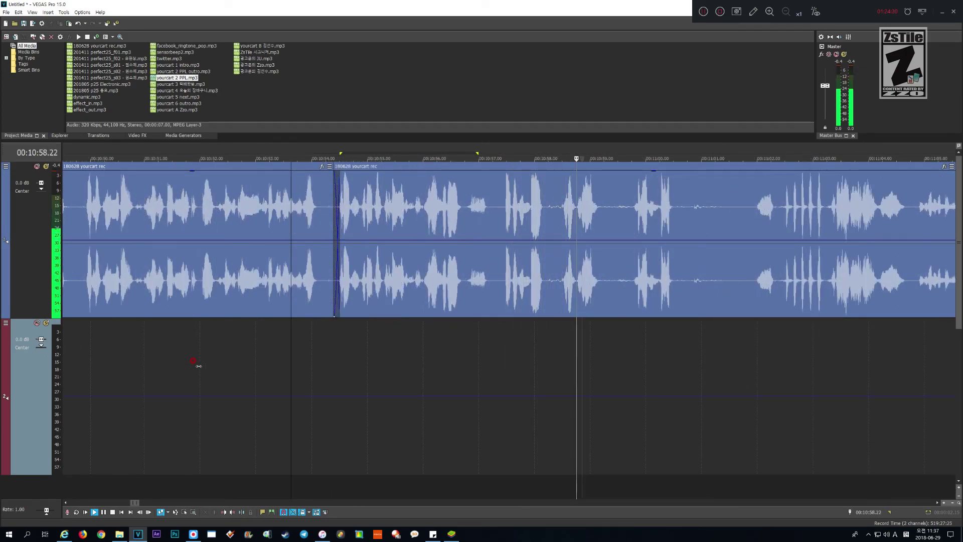
- Delete the faint sound and pause from 00:10:56.23 to about 00:10:57.09, closing the gap, and play from 00:10:55.15
key(space)
scroll(199, 365, up, 2)
key(Page_Up)
key(Left)
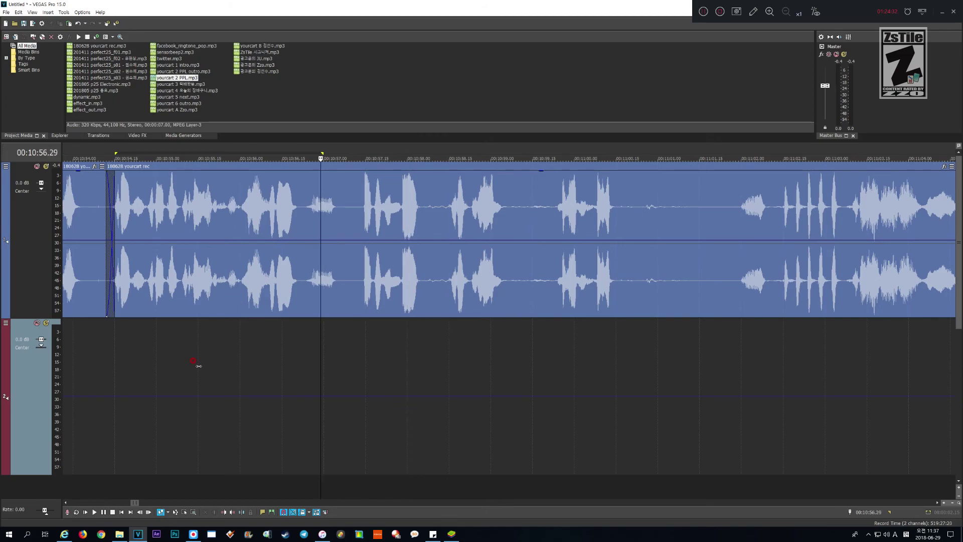
key(Left)
key(Left)
key(shift+Right)
key(shift+Right)
key(shift+Right)
key(shift+Right)
key(shift+Right)
key(shift+Right)
key(shift+Right)
key(shift+Right)
key(shift+Right)
key(shift+Right)
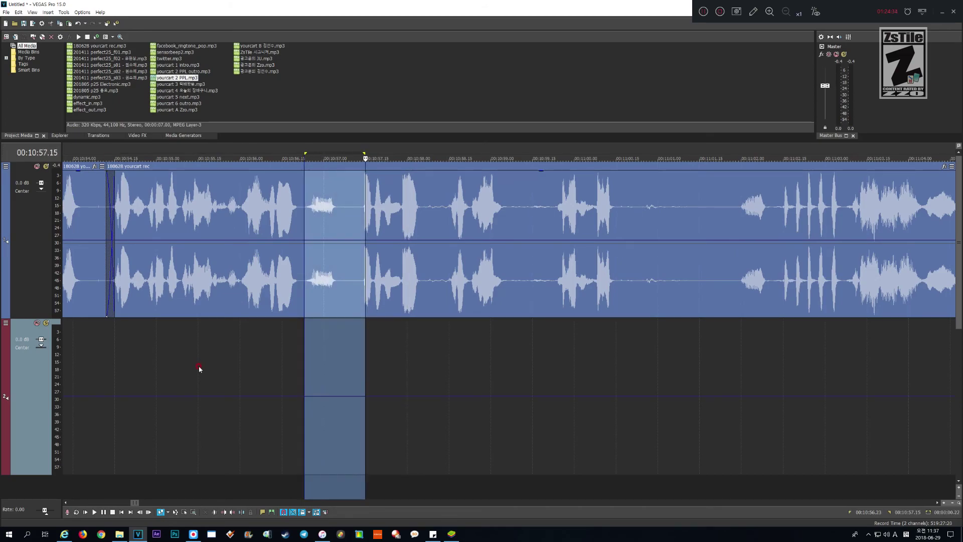
key(shift+Left)
key(shift+Left)
key(Delete)
click(199, 366)
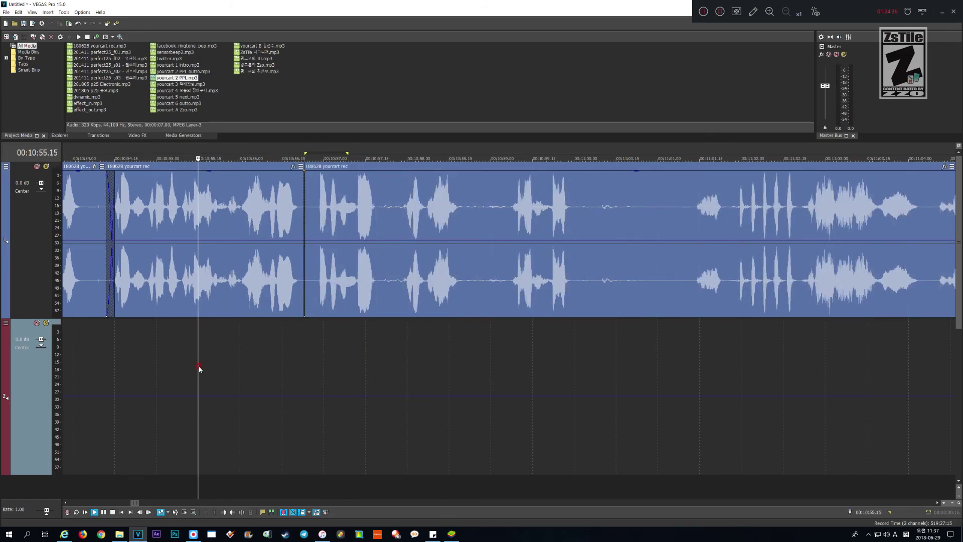
key(space)
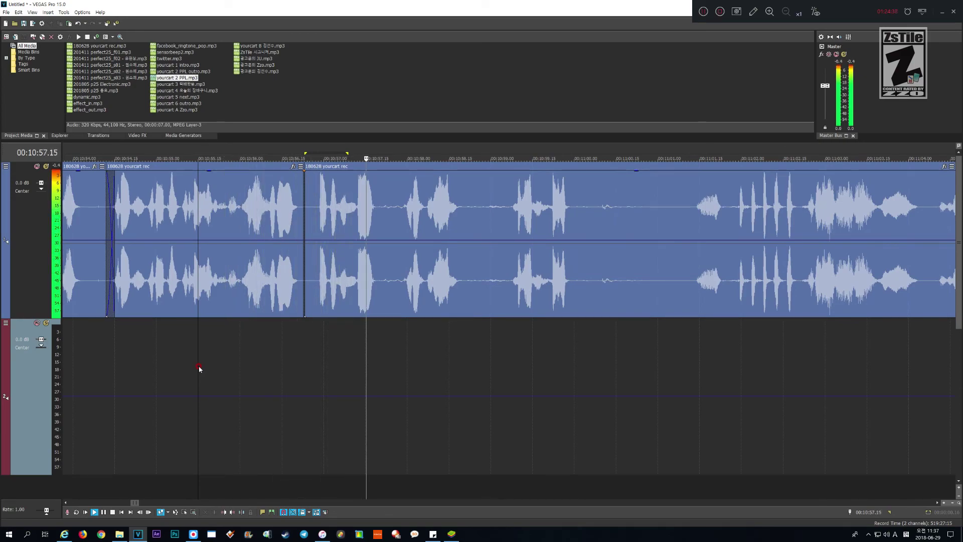
- Stop playback near 00:10:59.10 and split the voice clip in the pause at 00:10:58.28
scroll(199, 365, down, 1)
scroll(199, 366, down, 1)
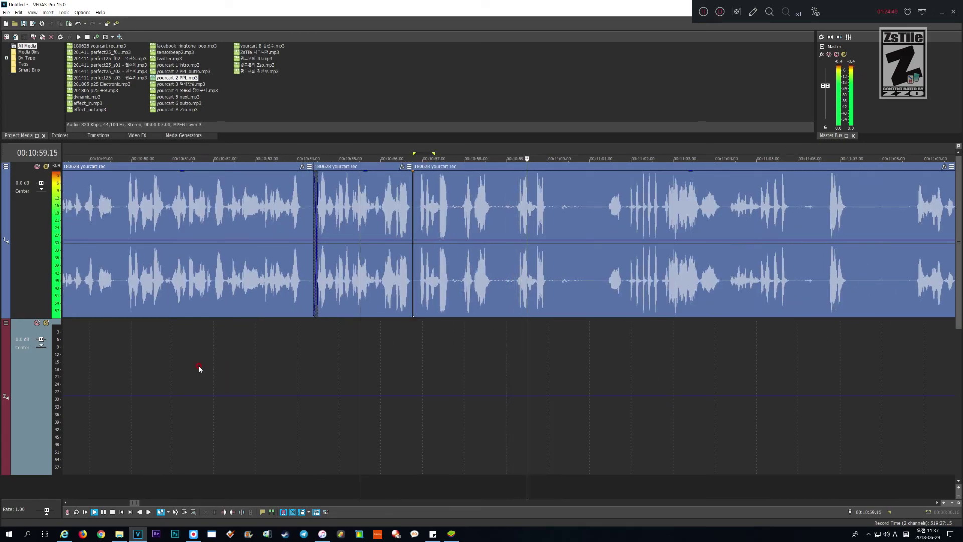
key(space)
scroll(198, 366, up, 5)
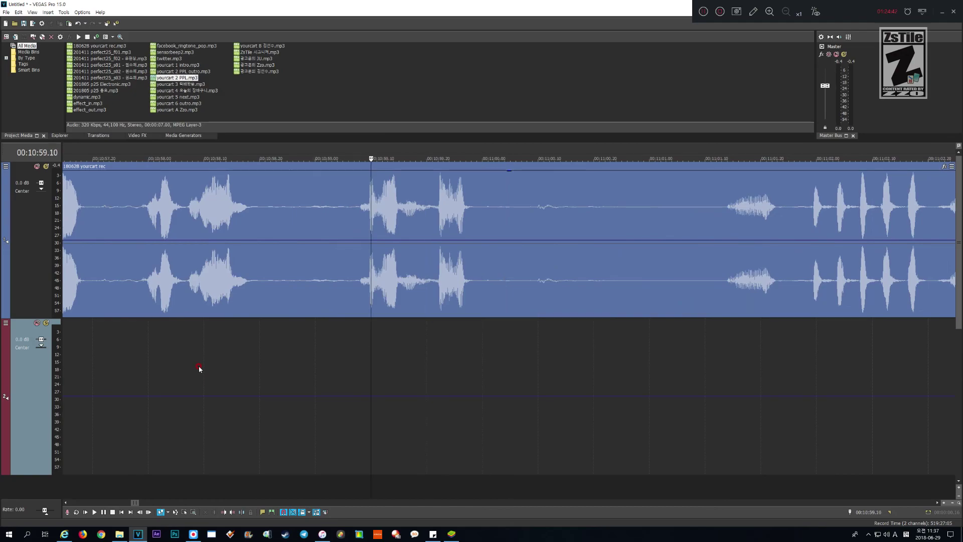
key(Right)
key(Right)
key(Right)
key(Right)
key(Right)
key(Right)
key(Right)
key(Right)
key(s)
scroll(199, 366, down, 4)
scroll(199, 366, up, 3)
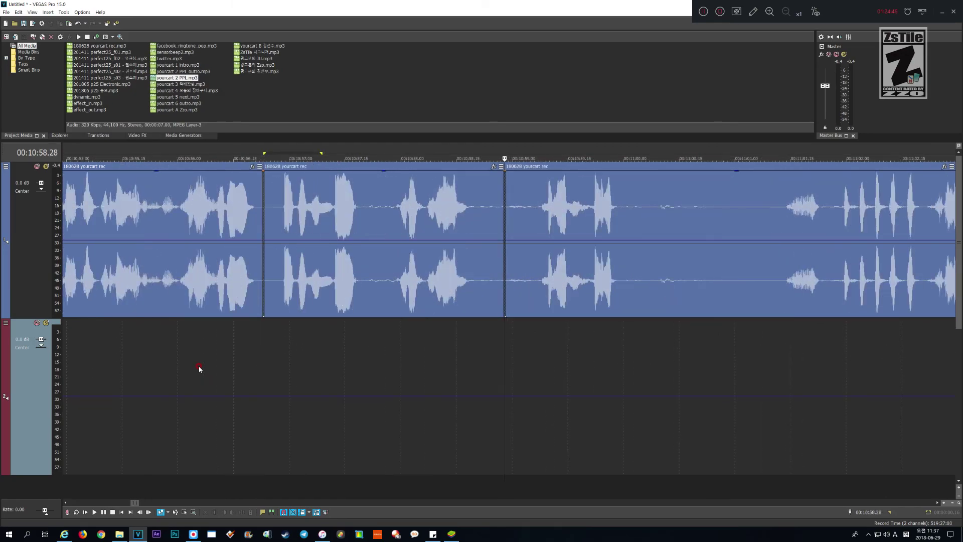
- Add a fade-out of about 11 frames to the end of the clip before the 00:10:58.28 split
scroll(427, 245, up, 6)
drag(500, 219, 256, 221)
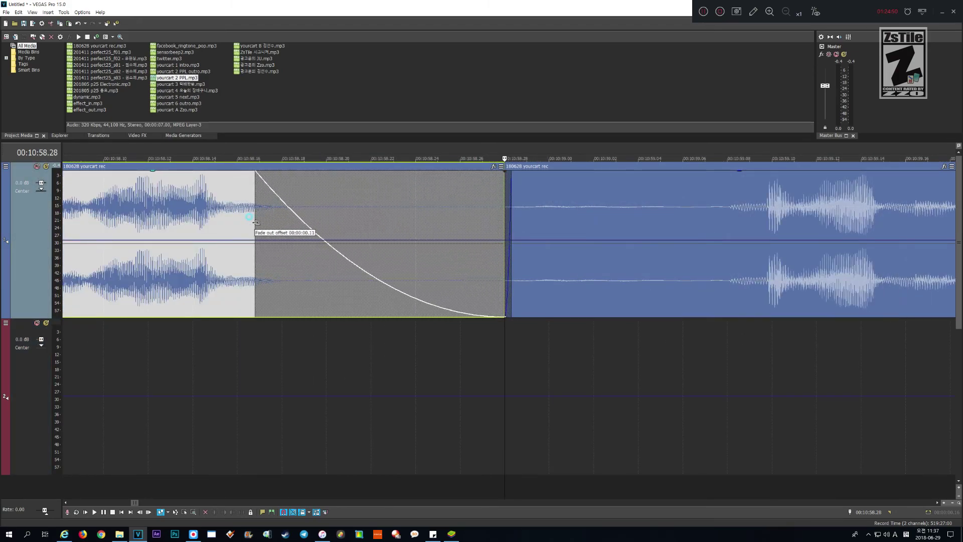
scroll(341, 245, down, 8)
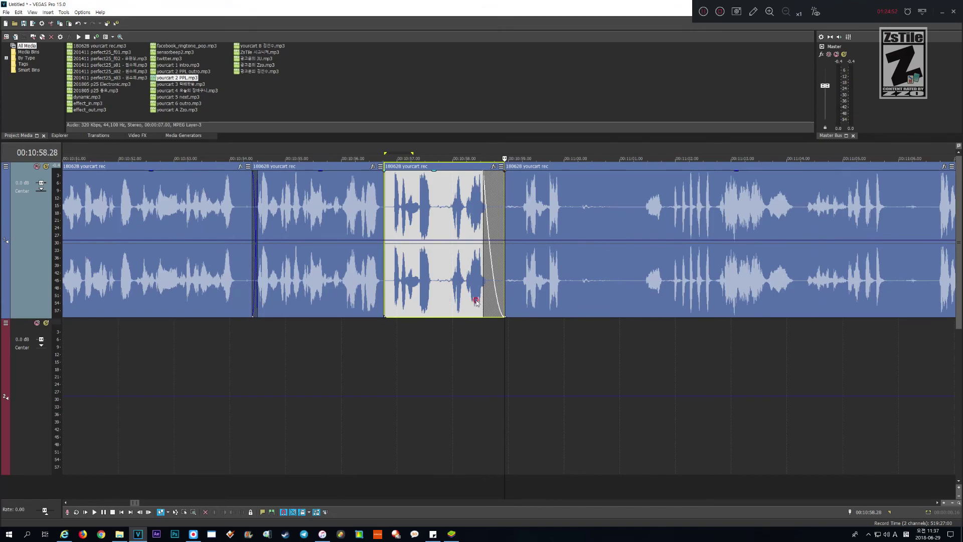
click(300, 399)
- Move the voice clips after the 00:10:58.28 split later to open a gap for music
scroll(299, 399, up, 5)
drag(552, 275, 711, 313)
scroll(653, 342, up, 1)
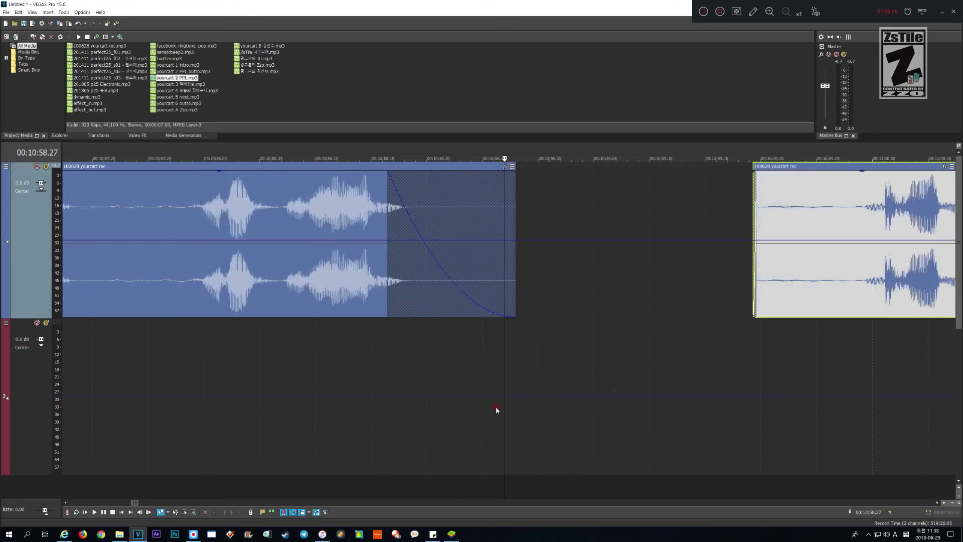
- Place yourcart 2 PPL outro.mp3 on track 2 after the faded voice clip, and shift it about five frames later
drag(195, 71, 617, 386)
drag(534, 392, 534, 392)
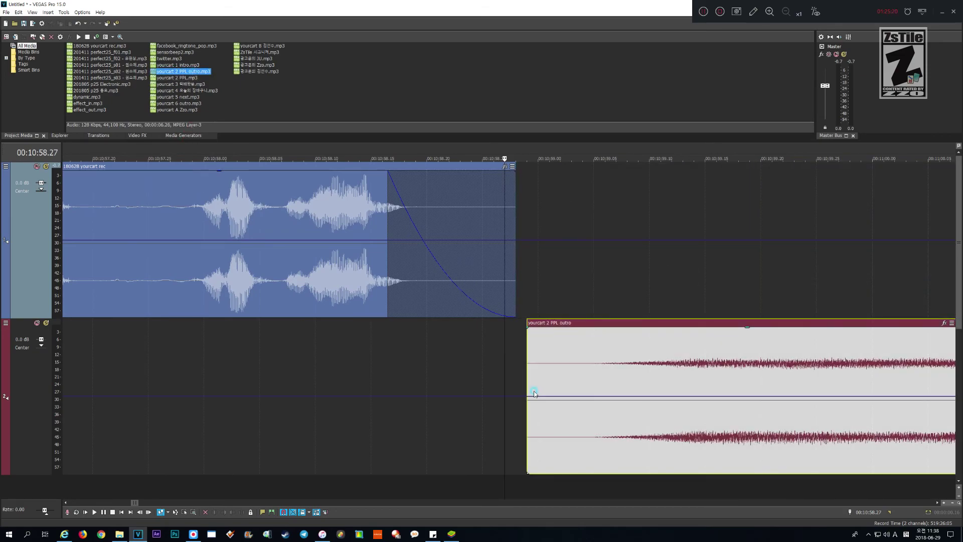
scroll(534, 391, down, 3)
scroll(526, 468, down, 2)
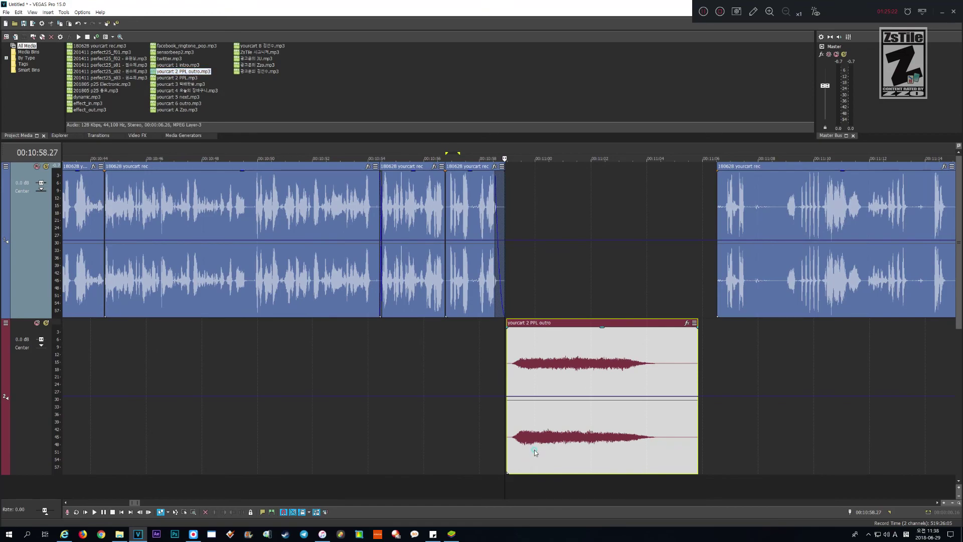
drag(534, 450, 539, 451)
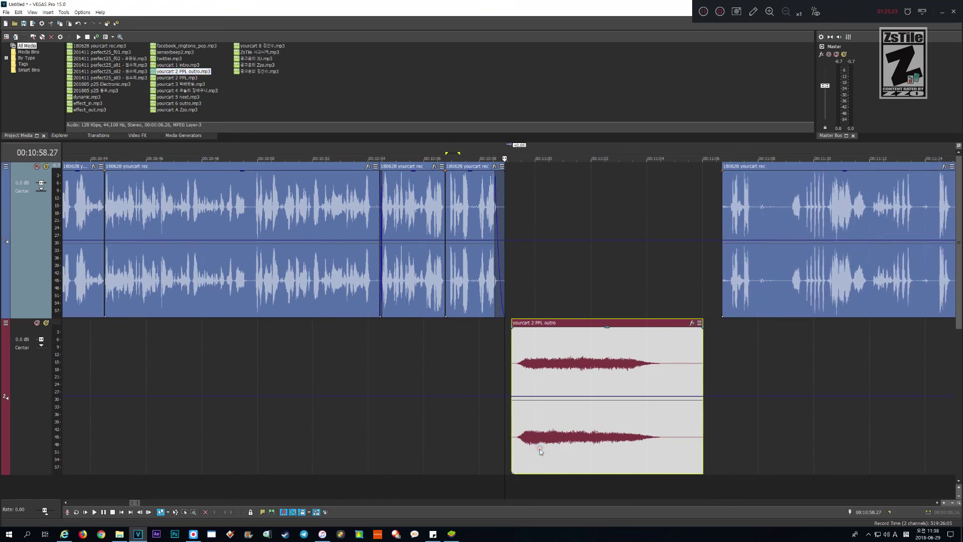
- Play from before the voice fade-out into the outro music, and stop near 00:11:01.11
click(412, 487)
key(space)
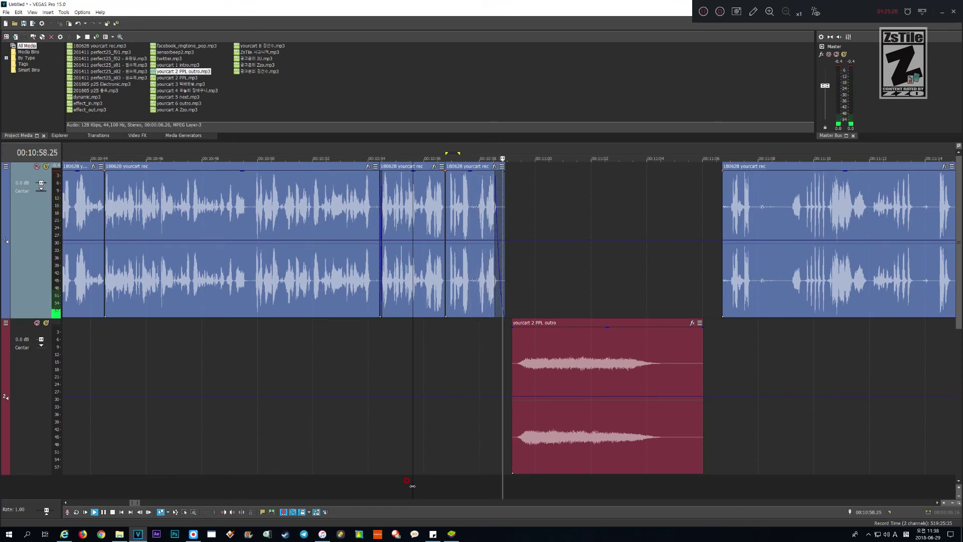
key(Return)
scroll(412, 486, up, 2)
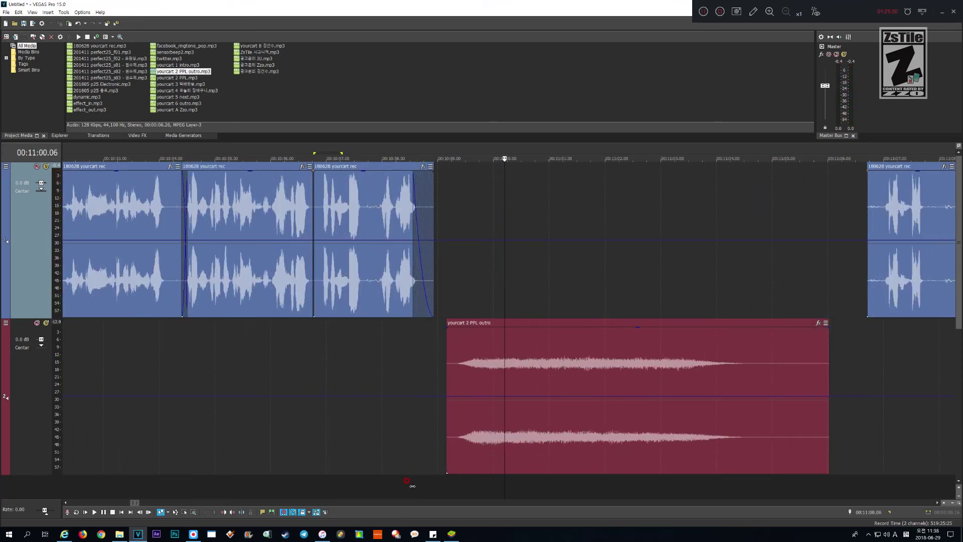
scroll(412, 486, up, 1)
key(space)
scroll(412, 486, down, 2)
key(Return)
scroll(412, 485, up, 2)
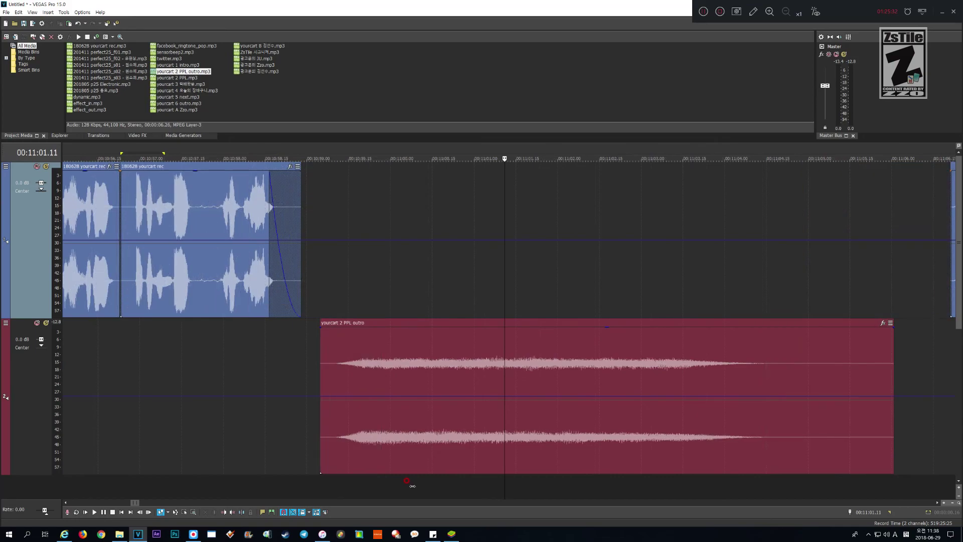
- Extend the end of the voice clip before the outro music, lengthen its fade-out to 24 frames, and play the transition
drag(298, 214, 259, 209)
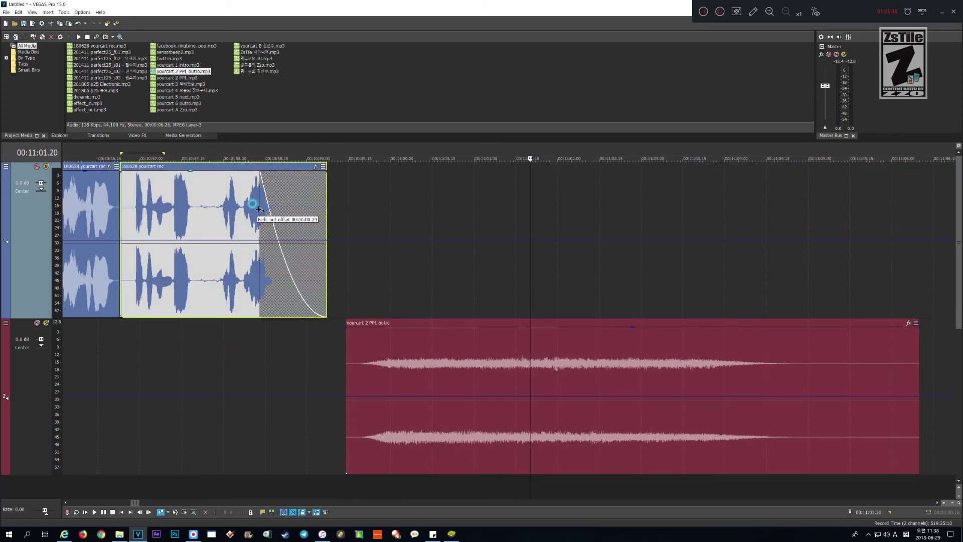
key(Down)
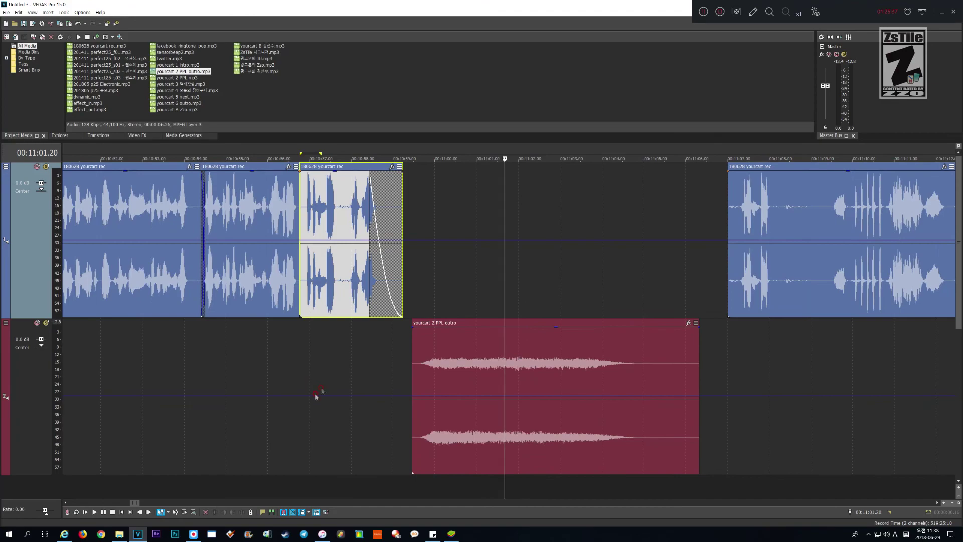
click(302, 494)
key(space)
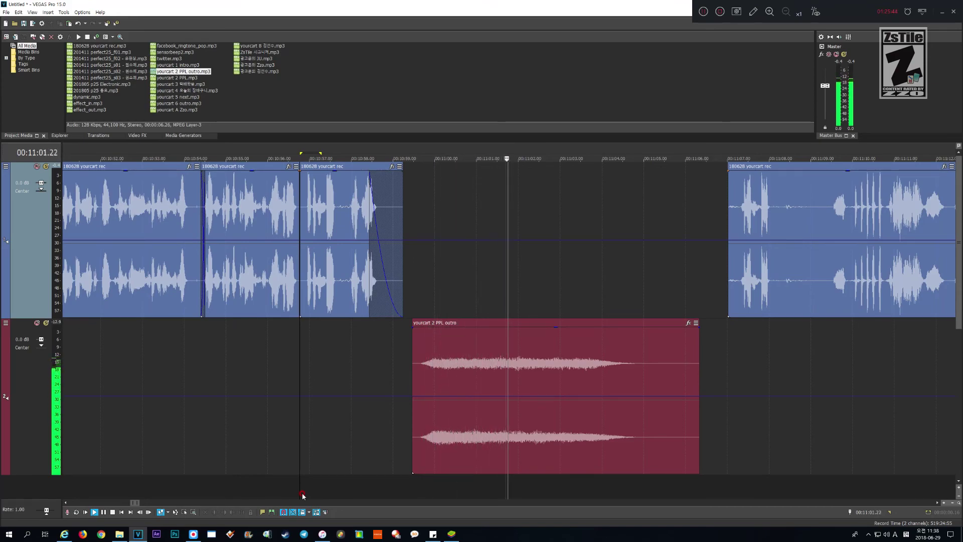
- Move the yourcart 2 PPL outro clip about three frames later and stop playback at 00:11:06.15
click(440, 361)
drag(439, 361, 443, 364)
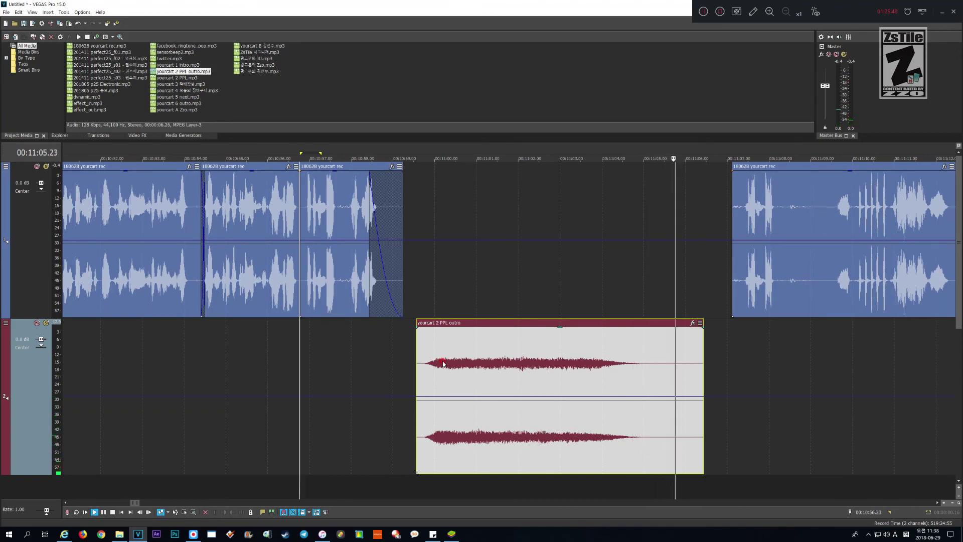
key(Return)
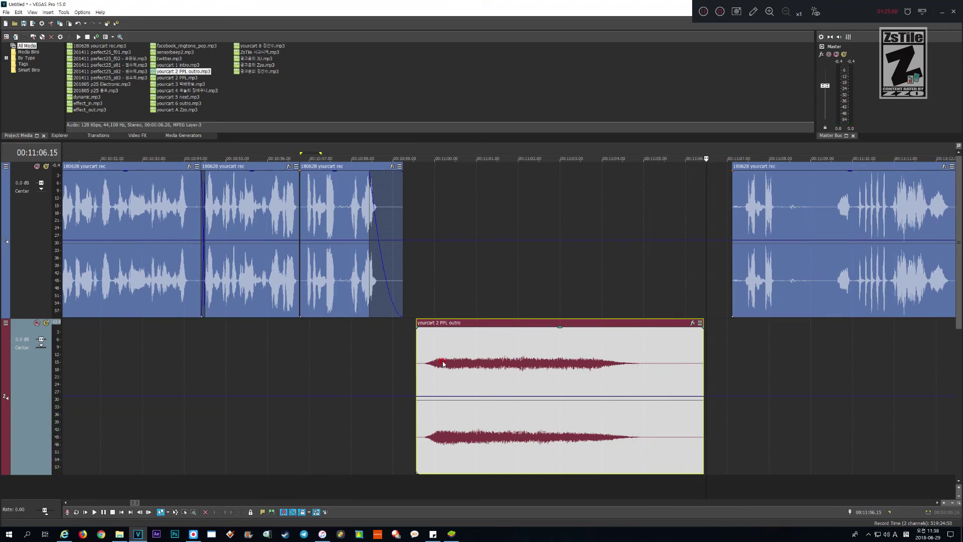